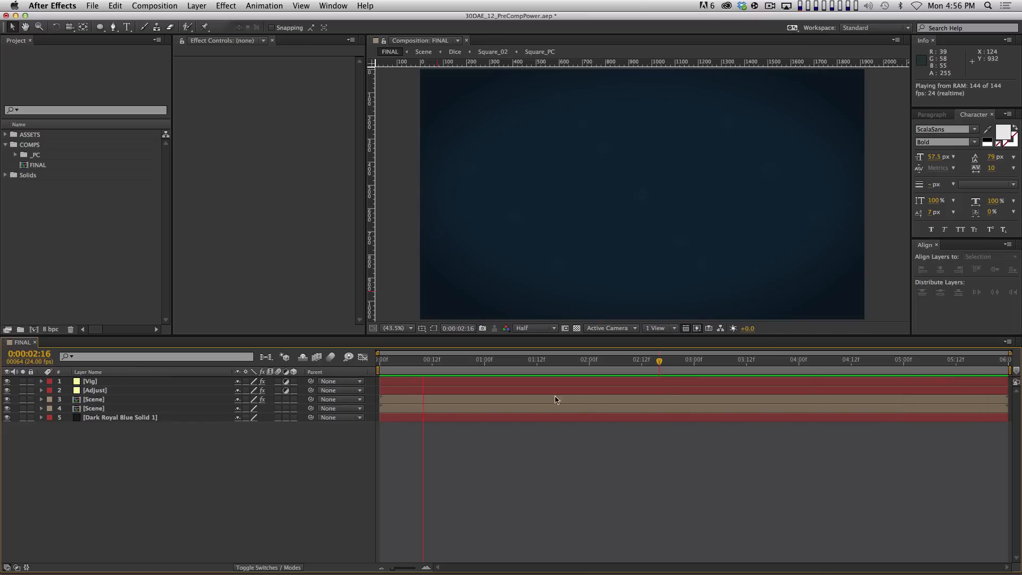
Stop the preview, create a new 1920×1080 comp, and move Comp 1 into the COMPS folder
key("space")
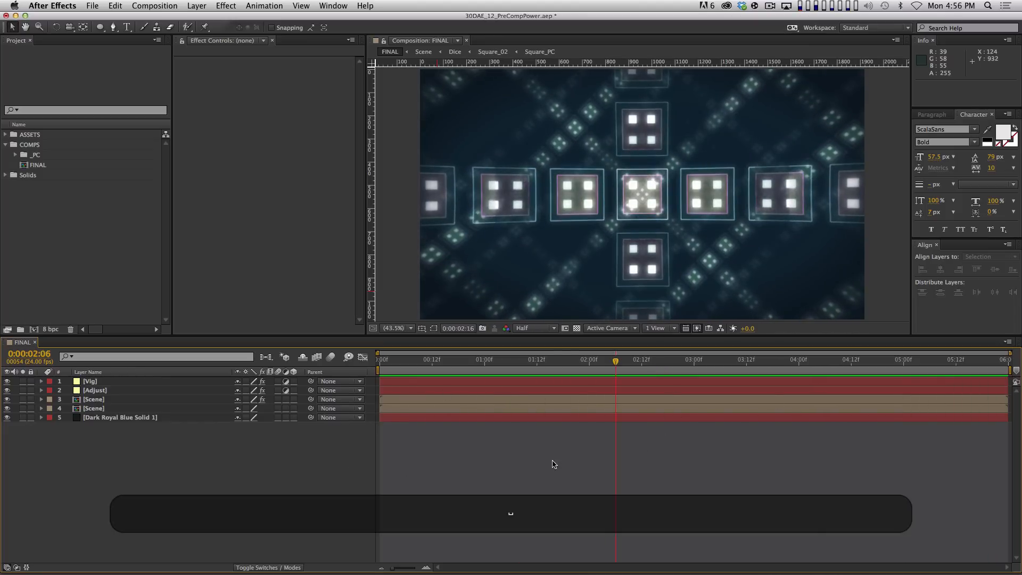
key("super+n")
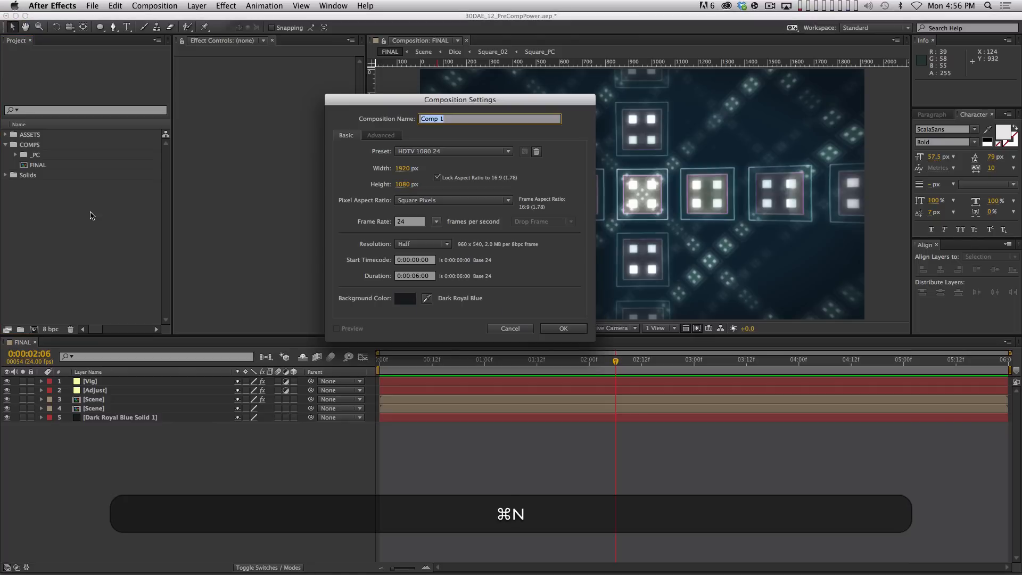
key("Return")
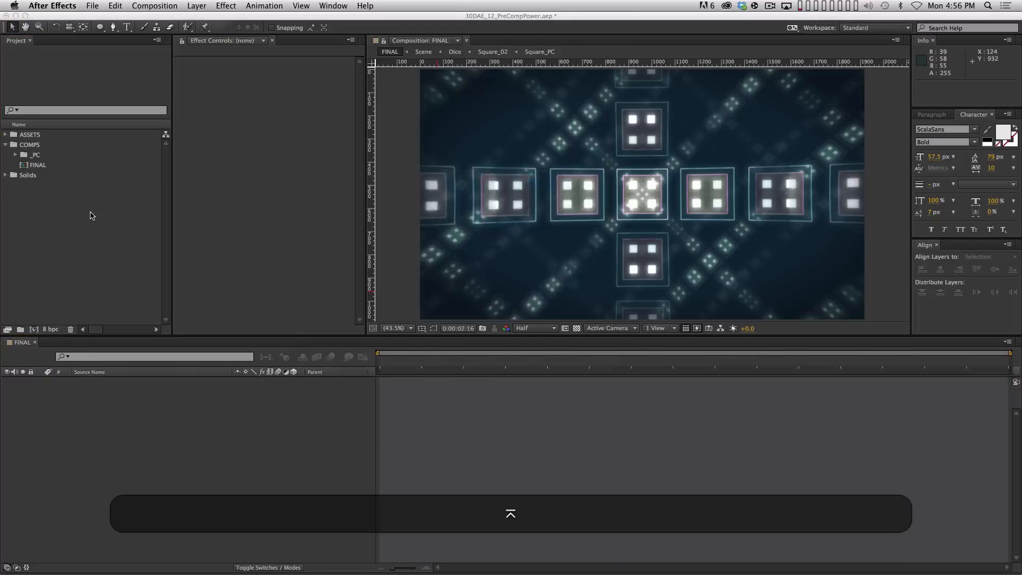
left_click(64, 210)
left_click(46, 145)
left_click_drag(46, 146, 38, 154)
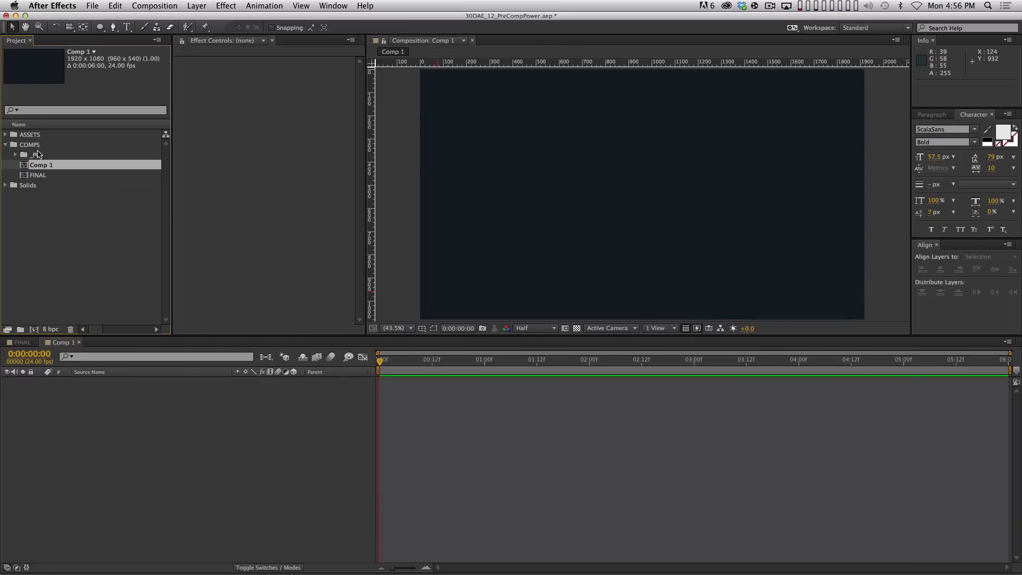
Rename the comp to Square and show the title/action safe guides
key("Return")
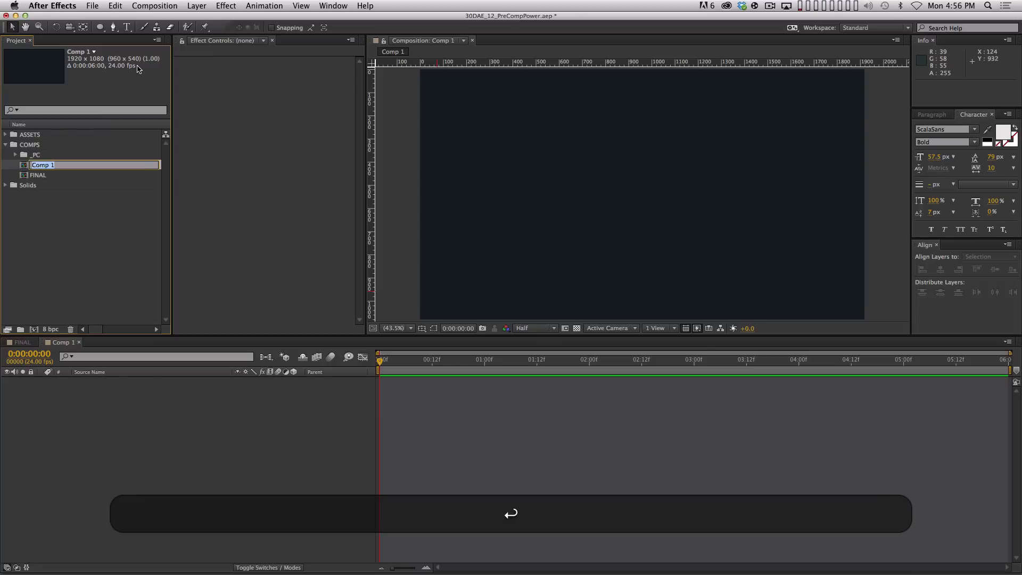
type("Square")
key("Return")
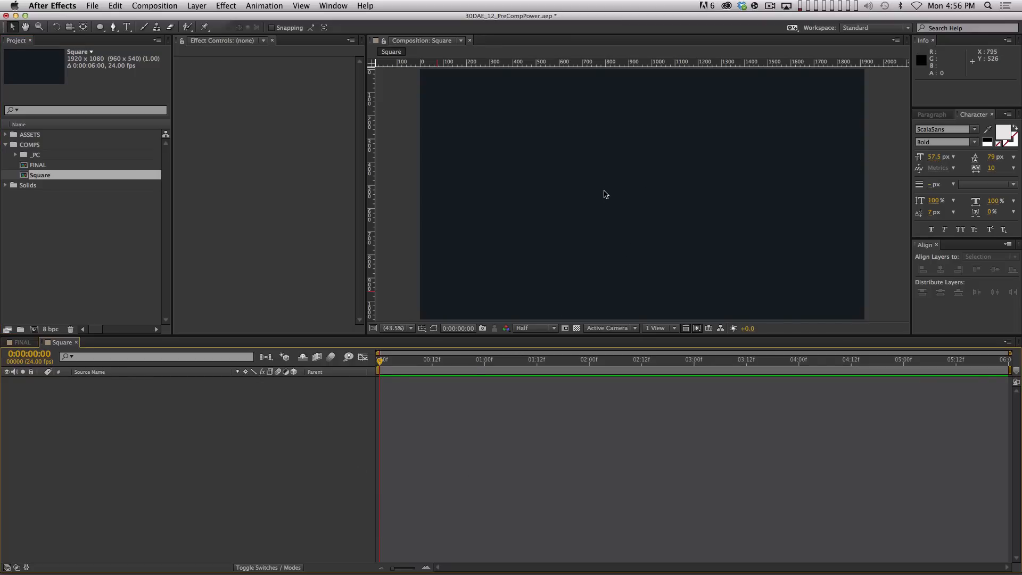
key("apostrophe")
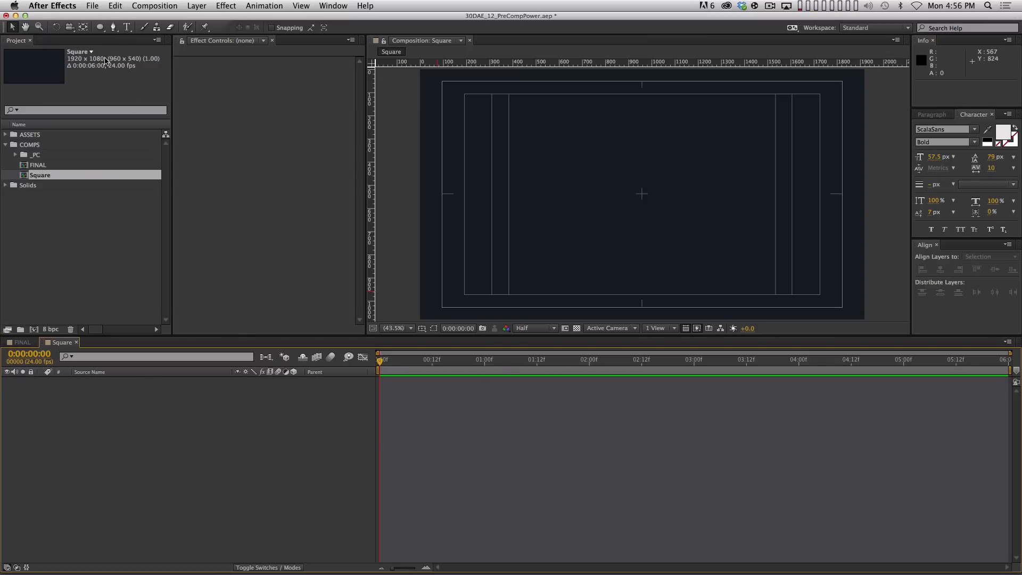
Add a full-frame rectangle shape layer and expand its Rectangle Path size settings
left_click(101, 27)
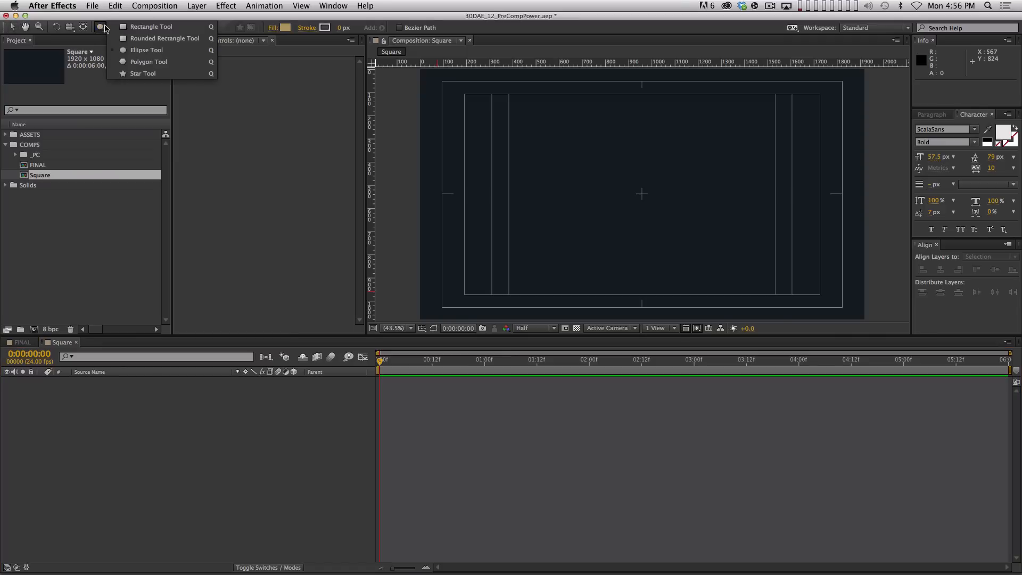
left_click(127, 27)
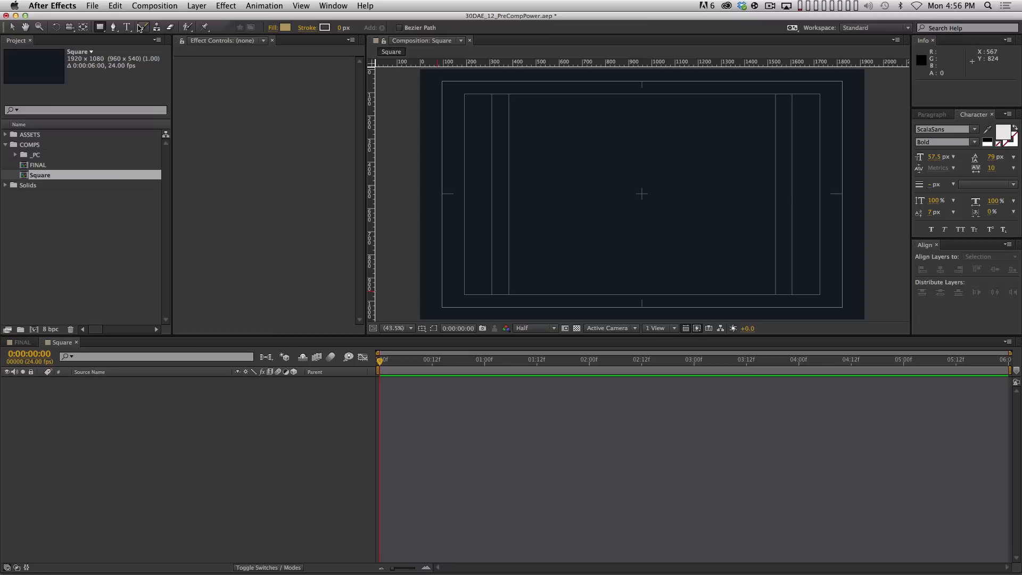
double_click(100, 28)
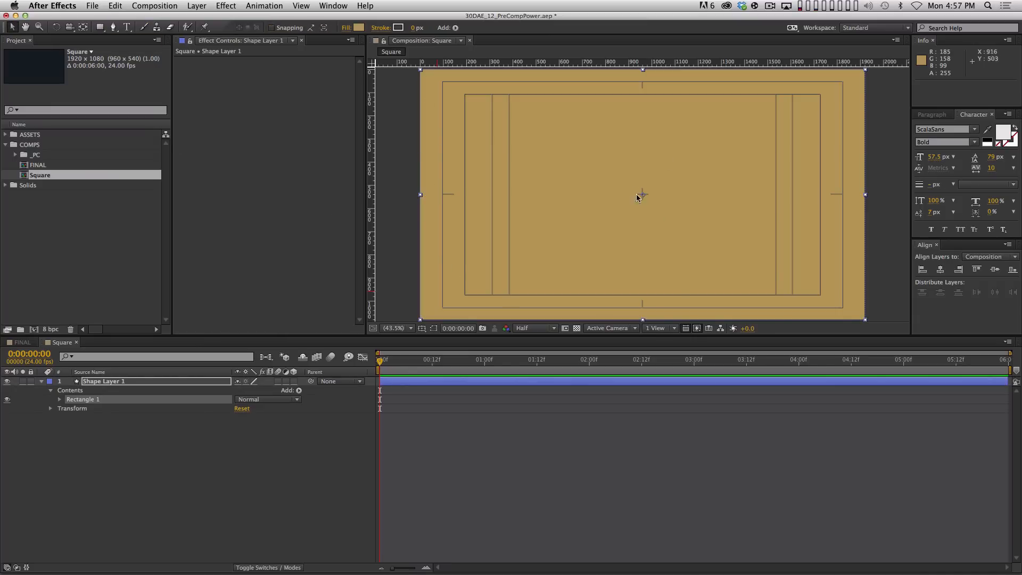
left_click(131, 384)
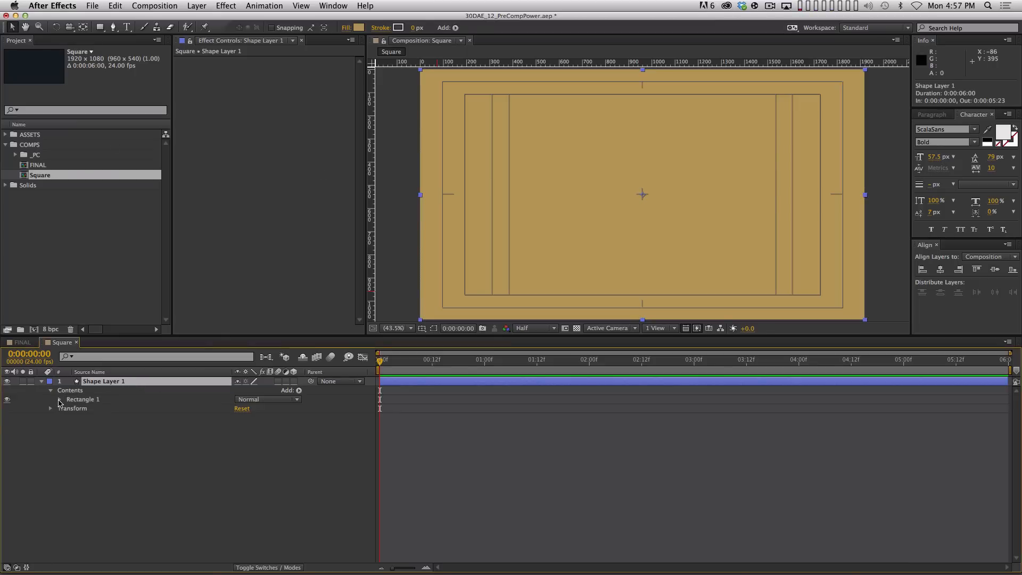
left_click(59, 400)
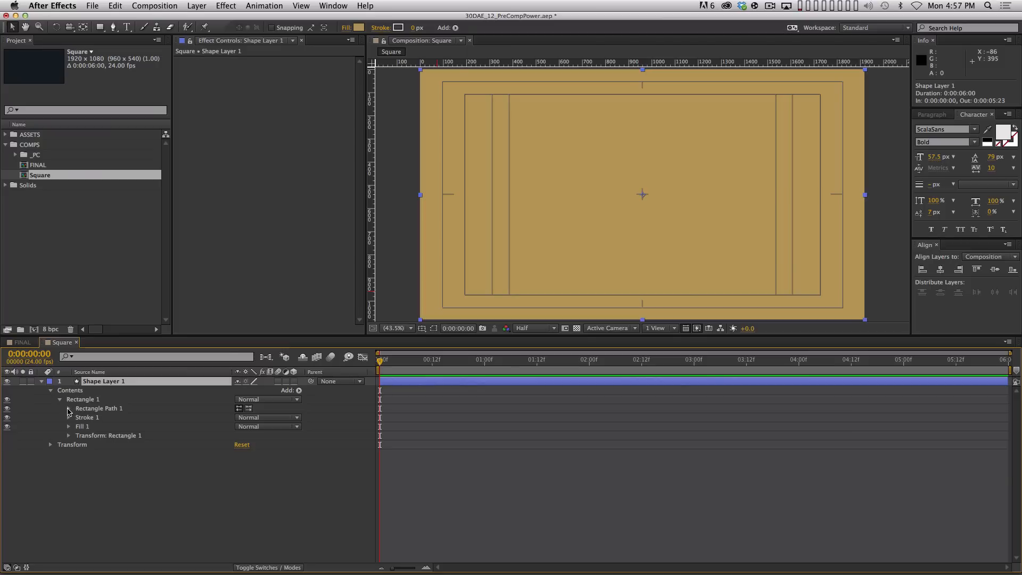
left_click(68, 409)
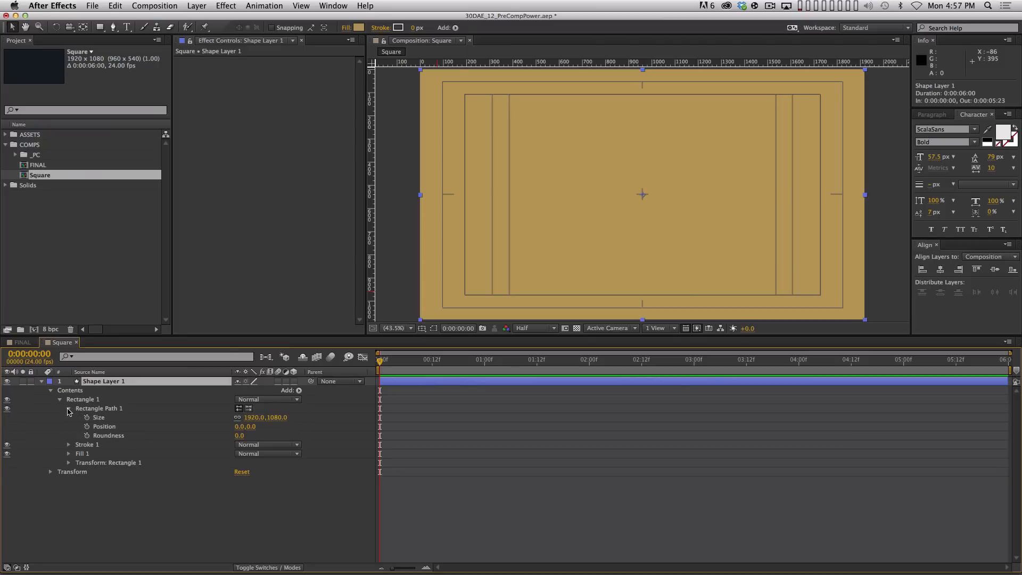
Set the rectangle size to 1080, link width and height, and scrub it down to 326 × 326
left_click(252, 418)
type("1080")
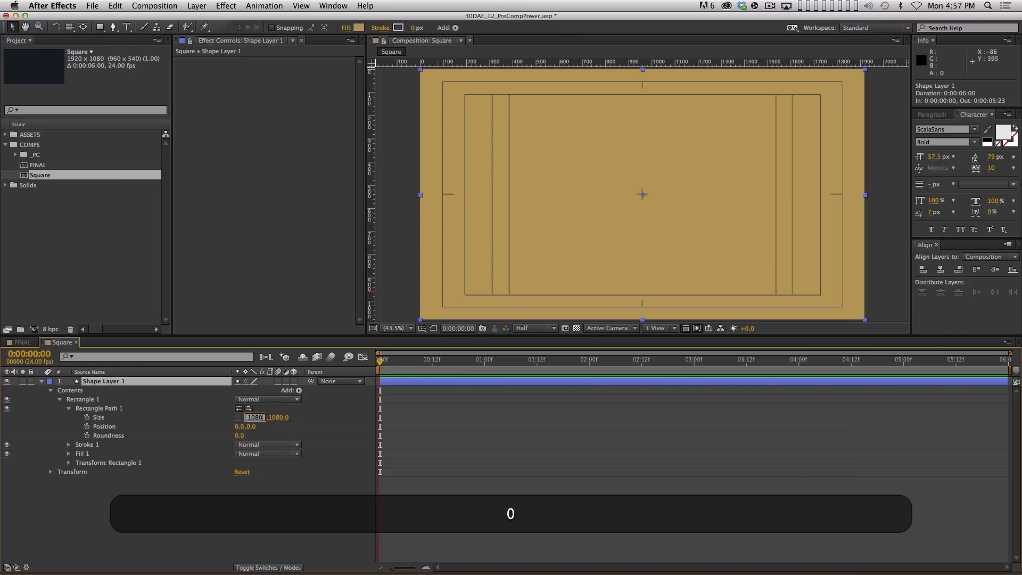
key("Return")
left_click(238, 418)
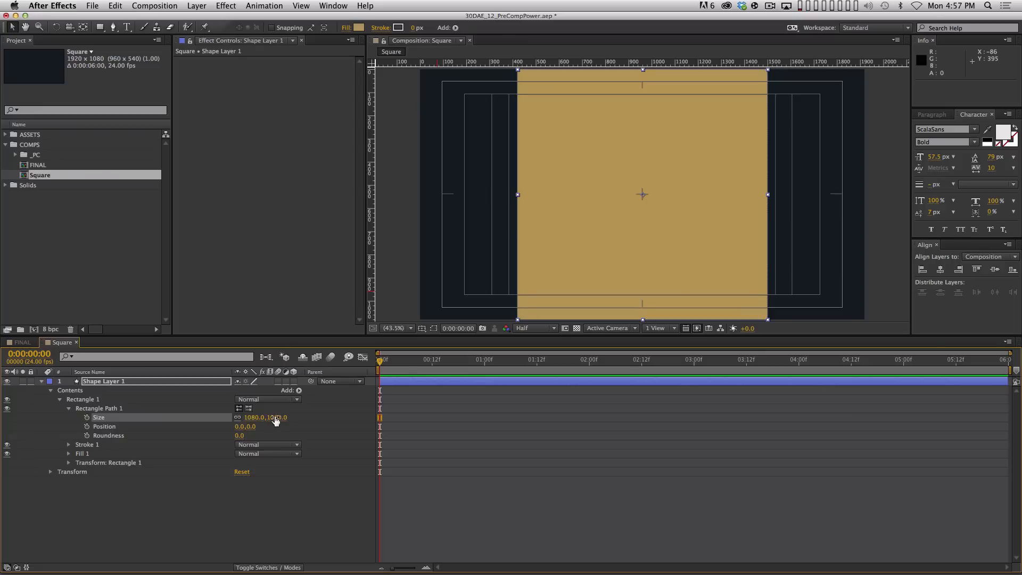
left_click_drag(274, 419, 75, 419)
left_click_drag(268, 419, 248, 418)
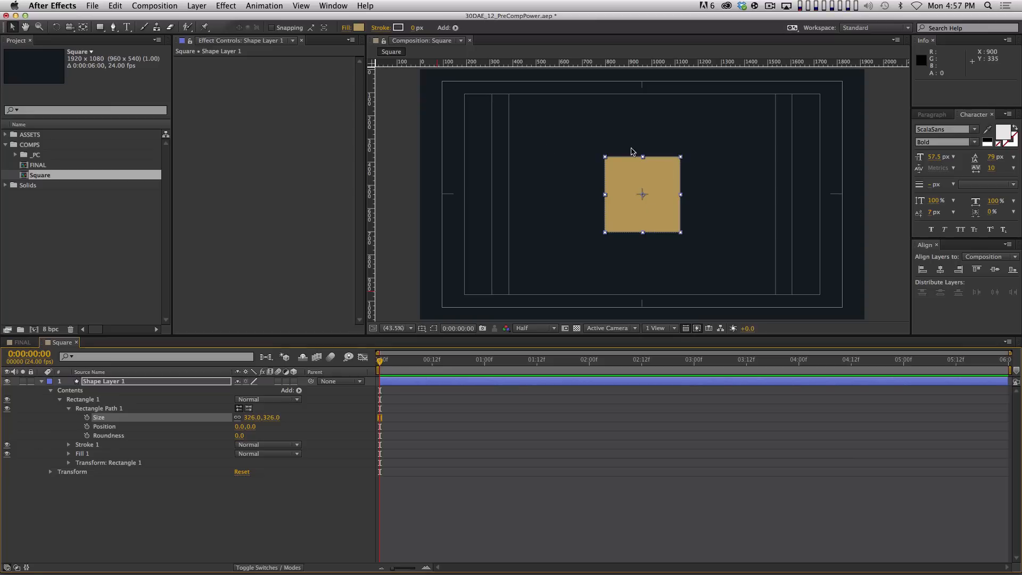
left_click(146, 381)
Rename the shape layer to Square
key("Return")
type("Squar")
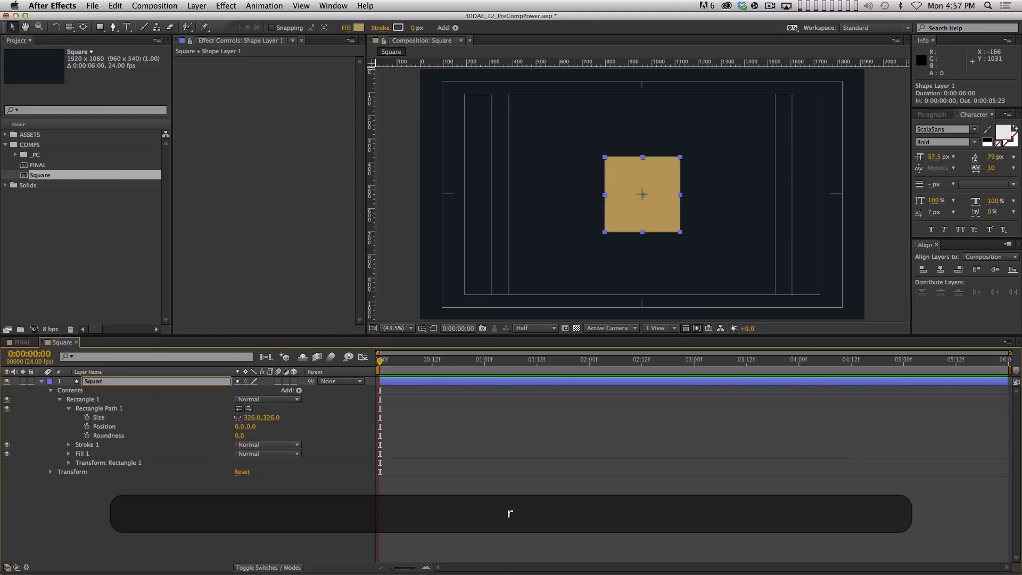
type("e")
key("Return")
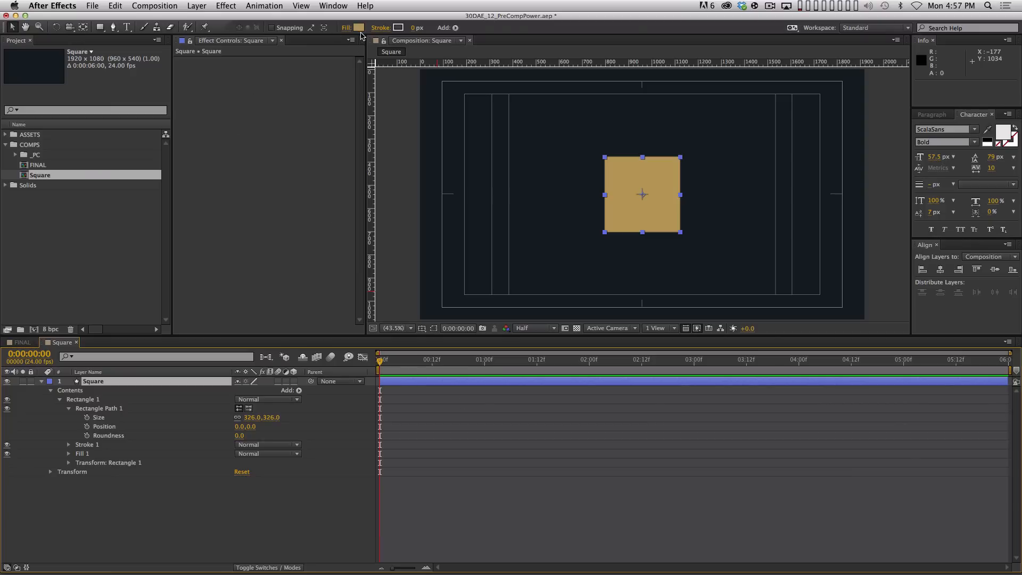
Give the square a 2 px purple stroke
left_click(412, 29)
type("2")
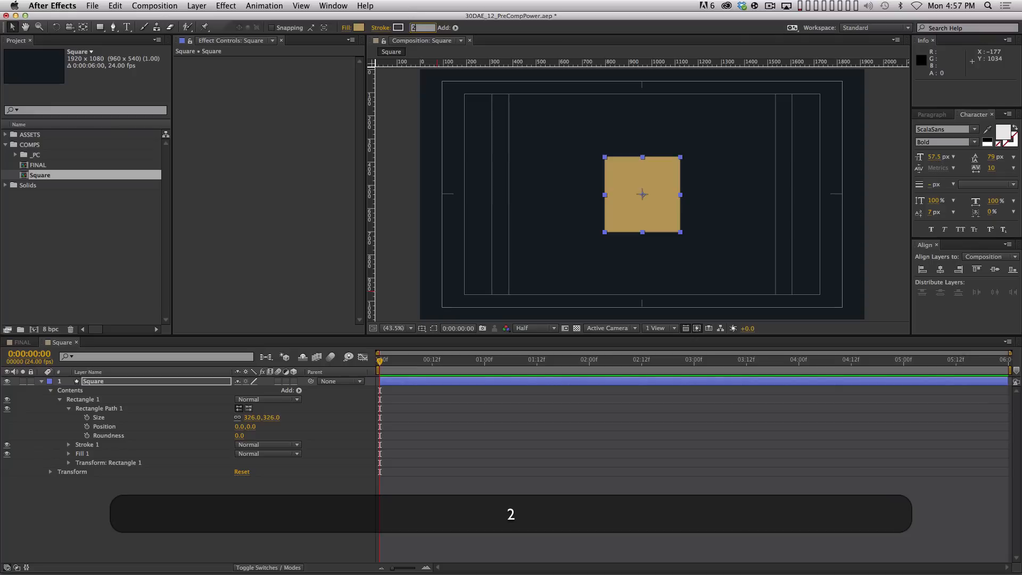
key("Return")
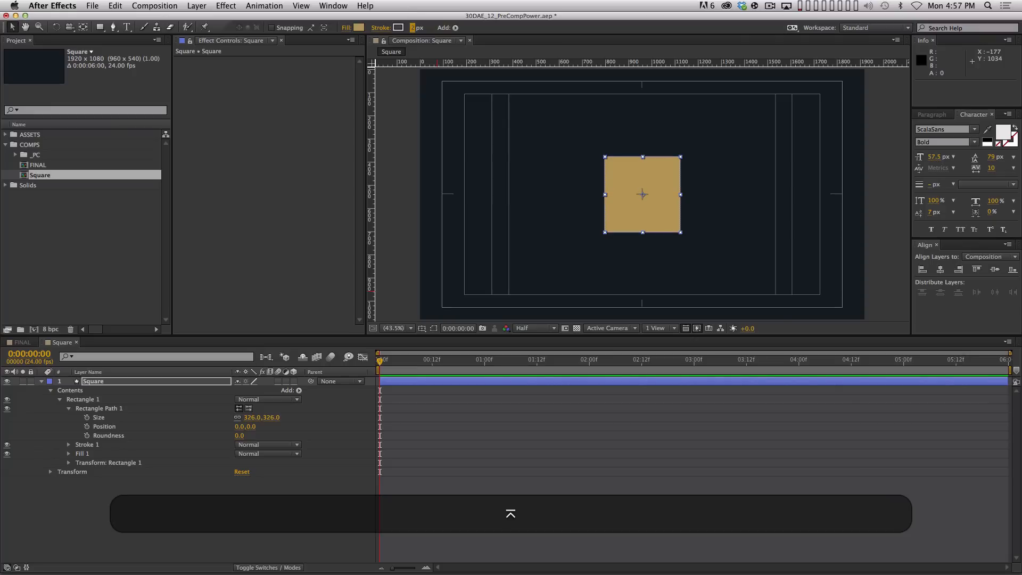
left_click(400, 28)
left_click(551, 367)
left_click_drag(520, 401, 491, 359)
left_click(639, 344)
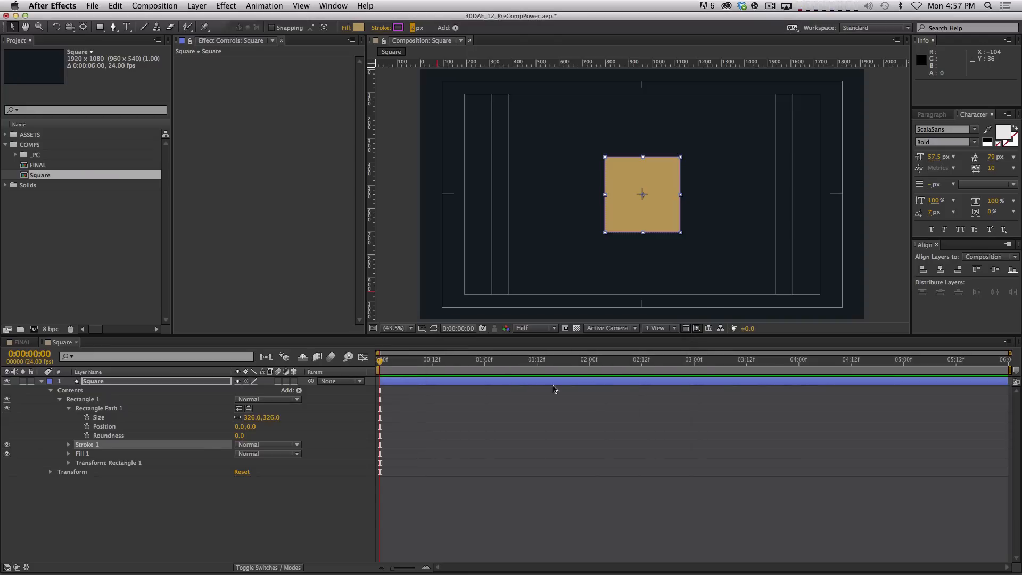
Set the square's fill to None and collapse the layer
left_click(348, 27)
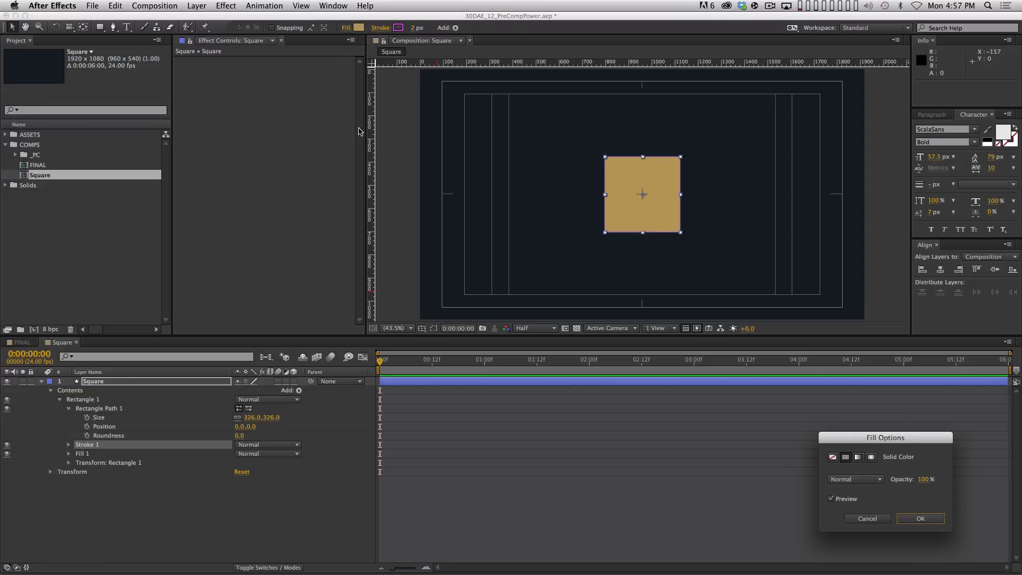
left_click_drag(884, 440, 411, 137)
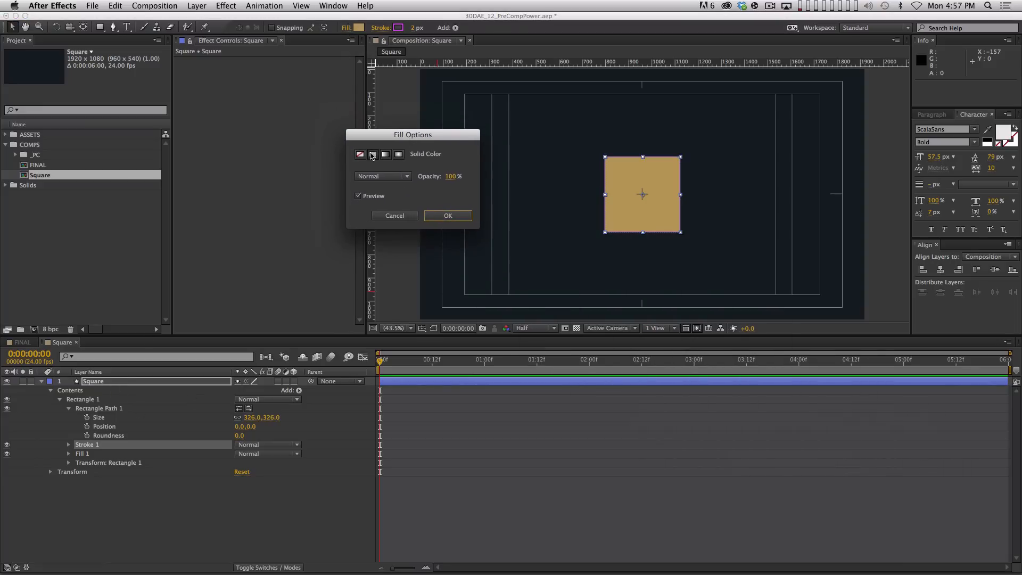
left_click(360, 155)
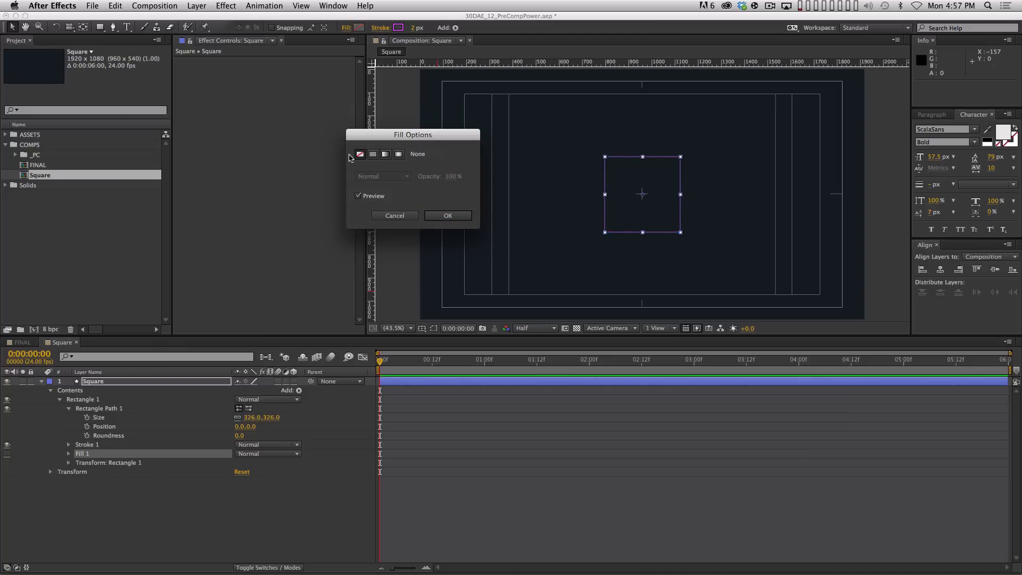
left_click(452, 216)
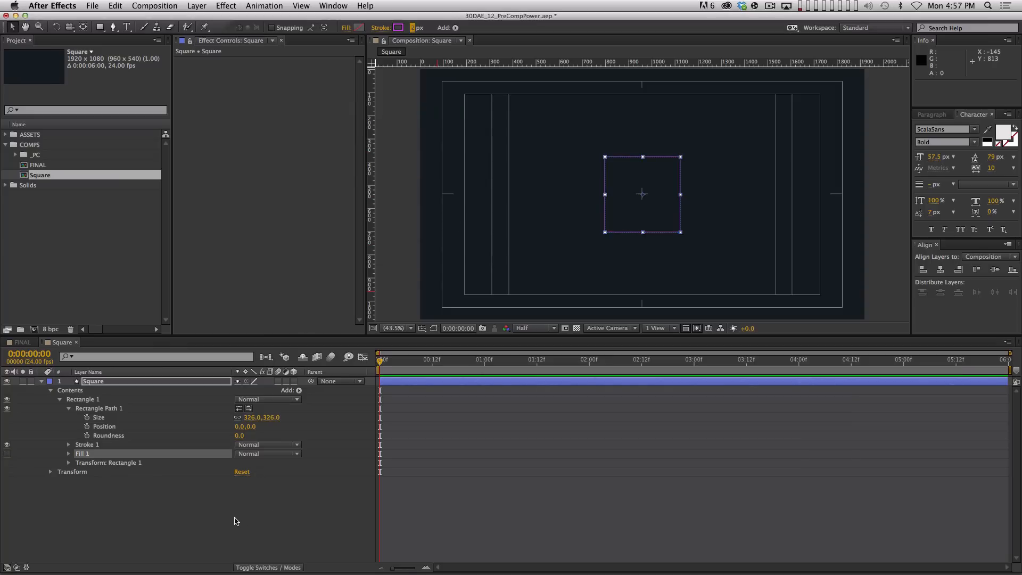
left_click(242, 487)
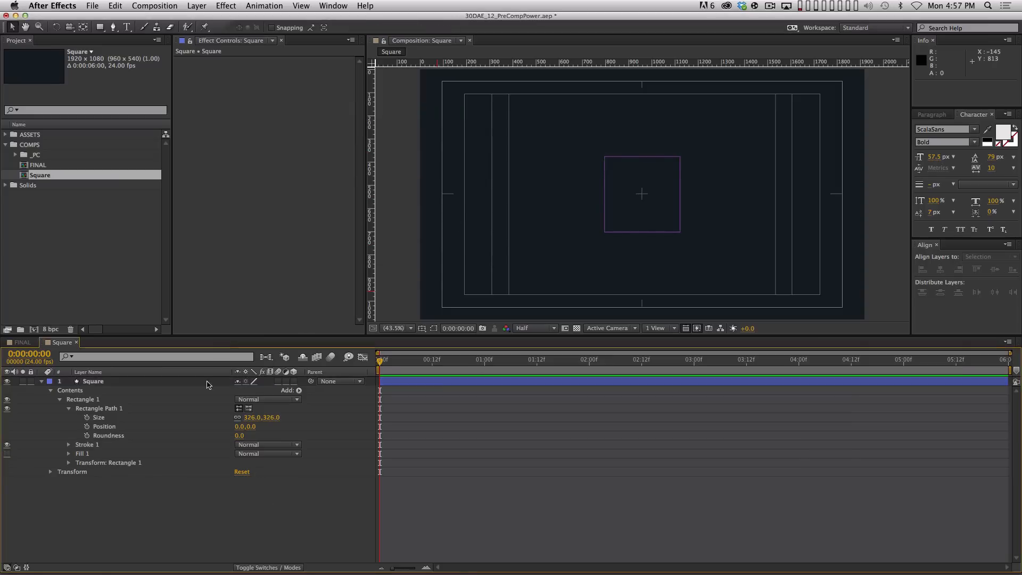
left_click(41, 382)
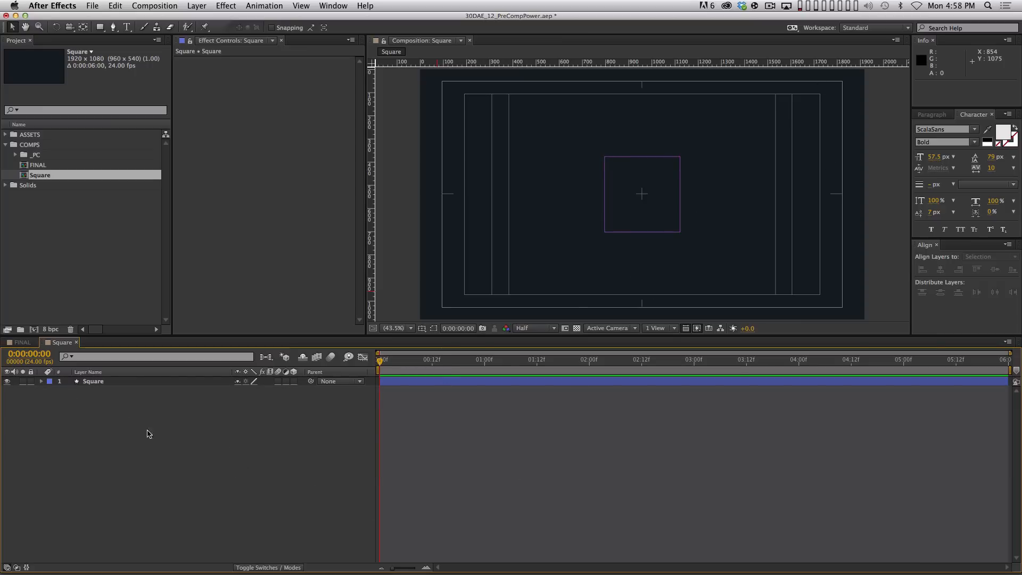
Add a Scale keyframe at 0% at the start of the Square layer
left_click(114, 382)
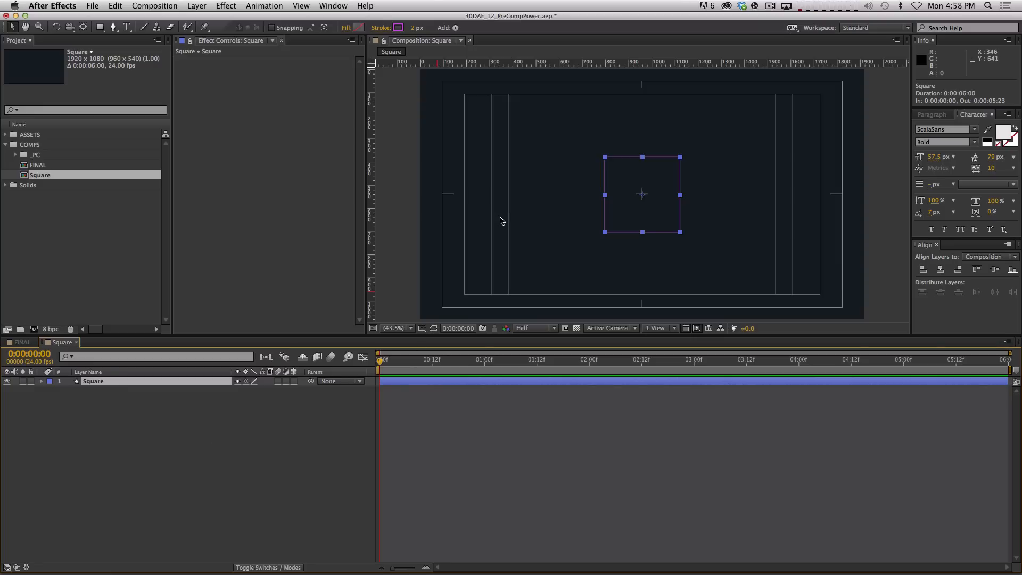
key("alt")
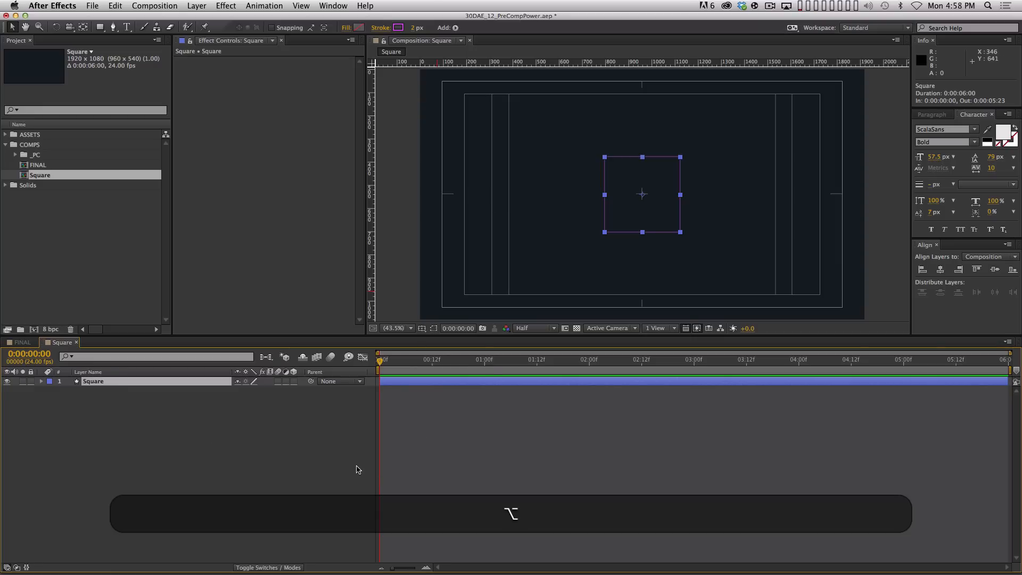
key("alt+shift+s")
left_click(255, 391)
type("00")
key("KP_Enter")
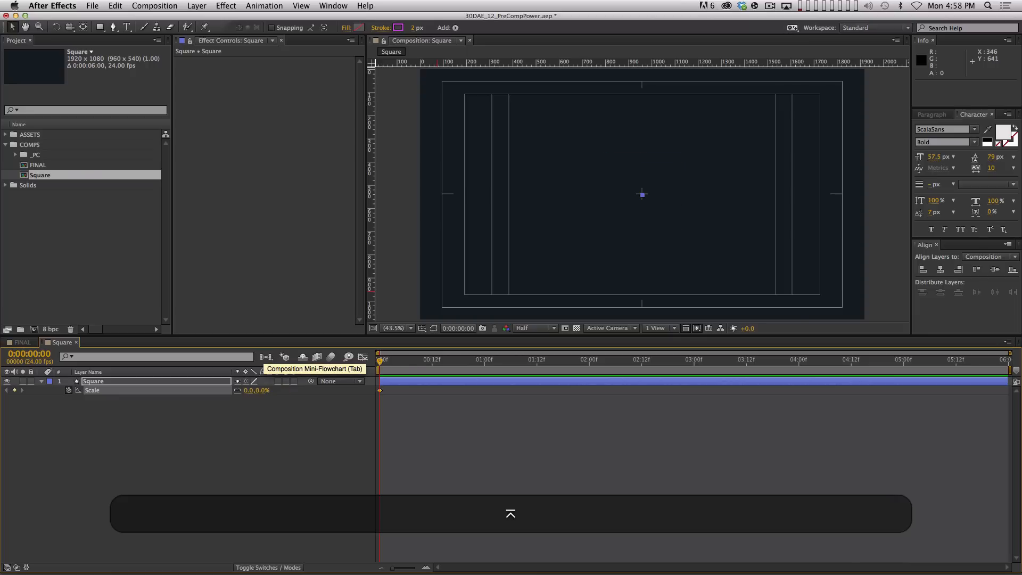
Set Scale to 100% at 0:00:01:00 and Easy Ease both Scale keyframes
key("shift")
key("shift+Page_Down")
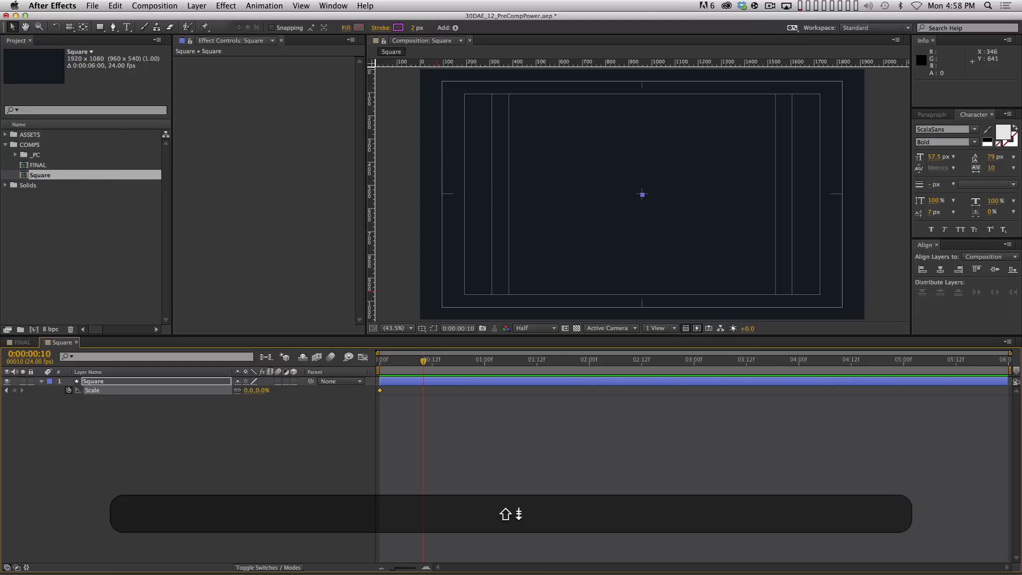
key("Page_Down")
key("Page_Down")
key("Page_Down")
key("Page_Down")
key("Page_Down")
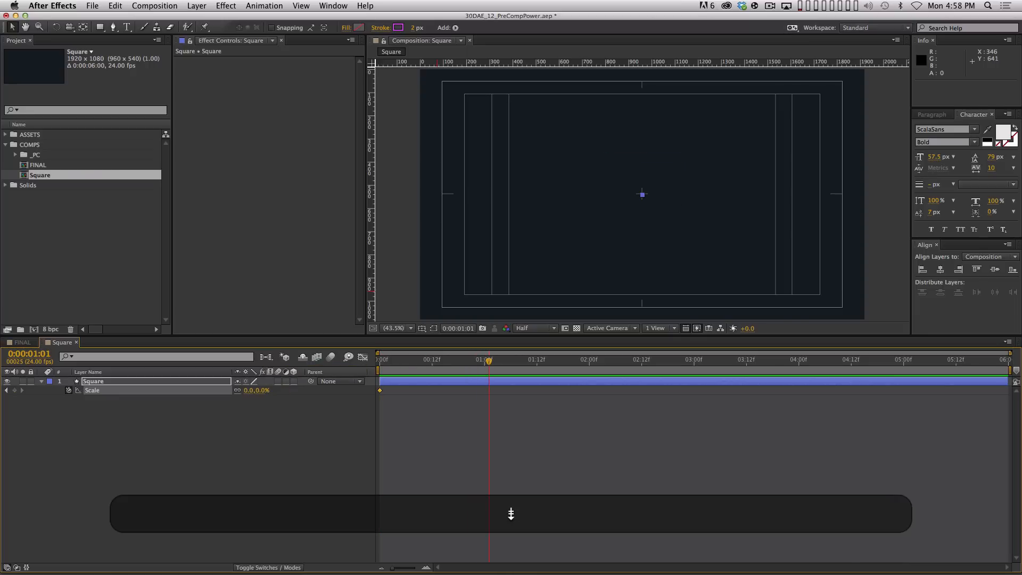
key("Page_Up")
left_click(262, 390)
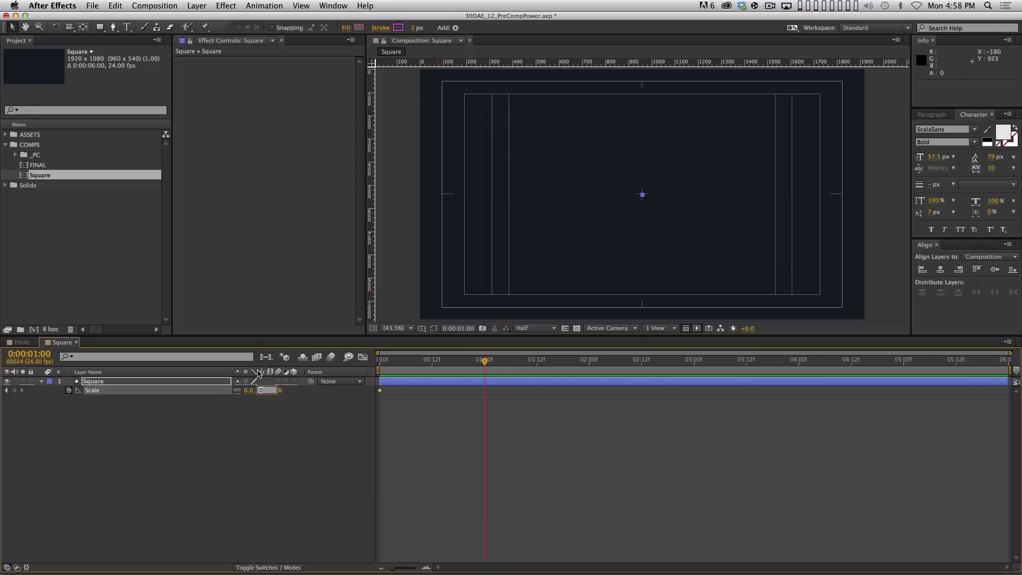
type("100")
key("Return")
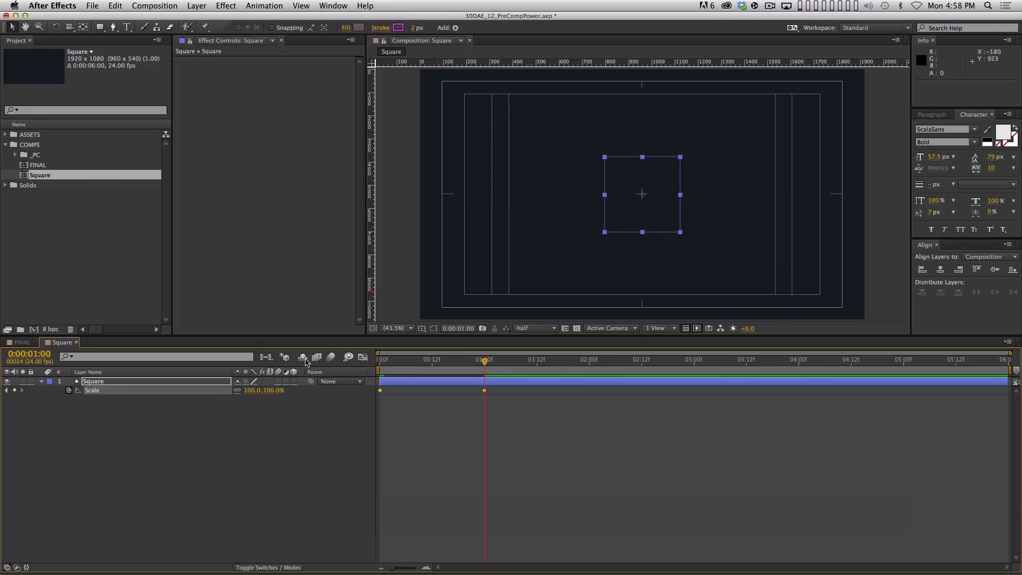
key("F9")
In the Graph Editor, drag the Scale handles for a steep start and gentle settle into 100%
left_click(364, 358)
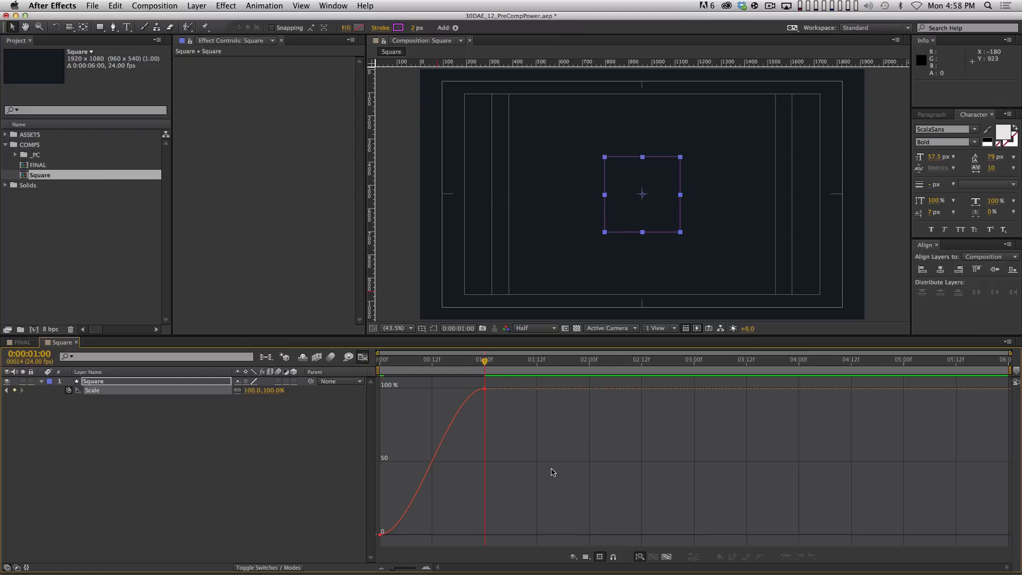
left_click(388, 519)
left_click_drag(416, 534, 385, 476)
left_click_drag(450, 385, 434, 387)
left_click_drag(497, 406, 427, 389)
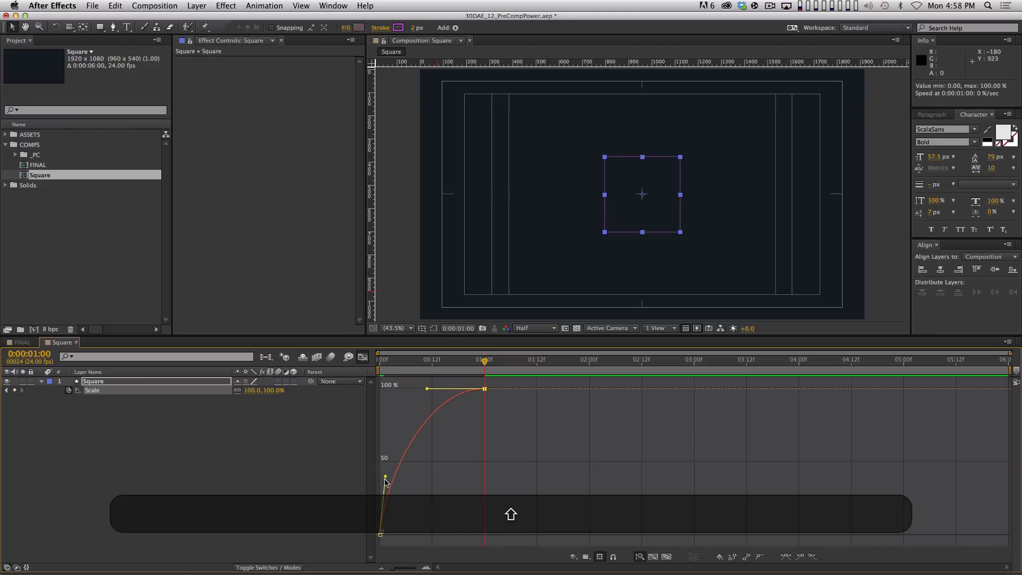
left_click_drag(385, 477, 382, 481)
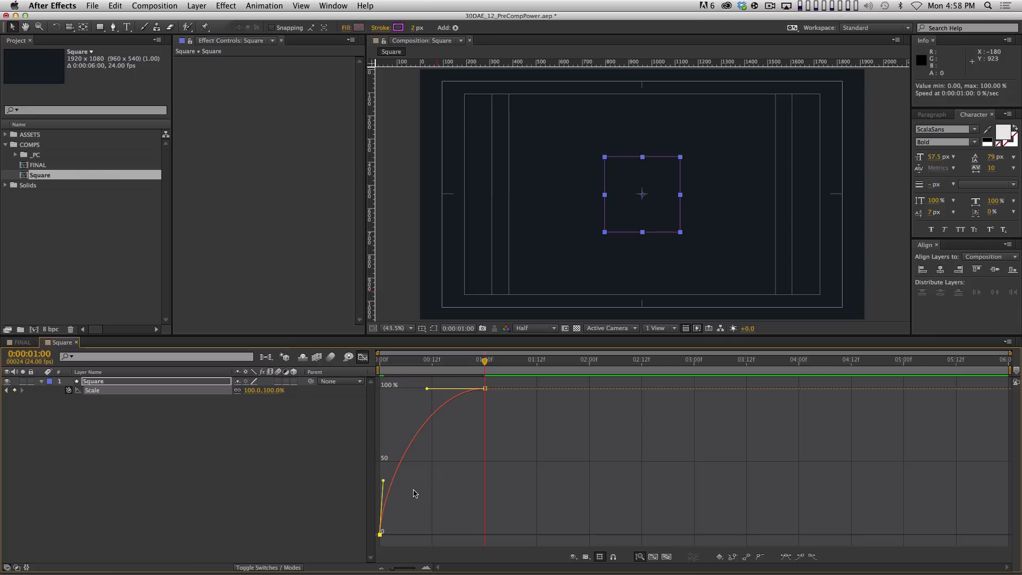
key("equal")
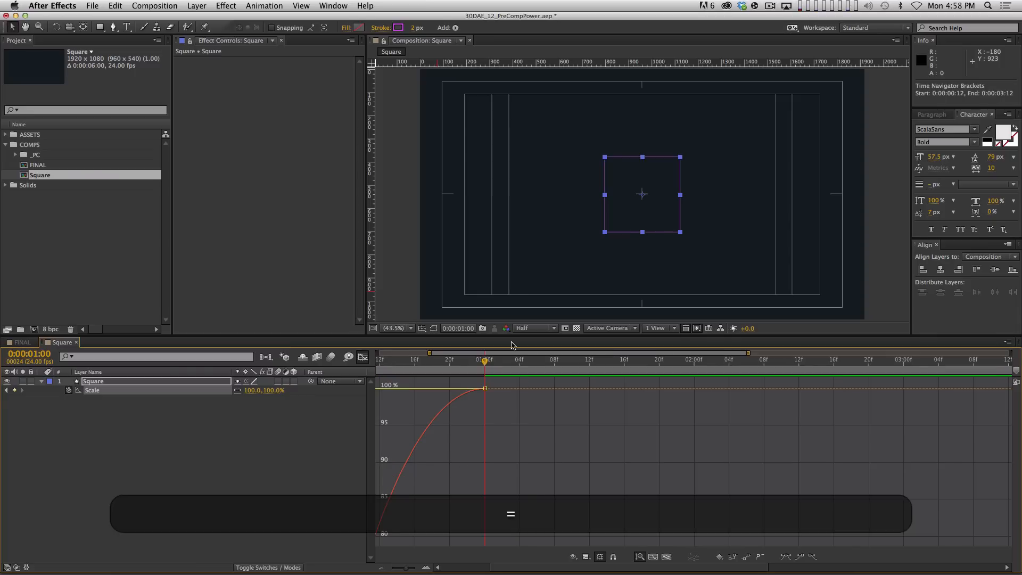
key("Home")
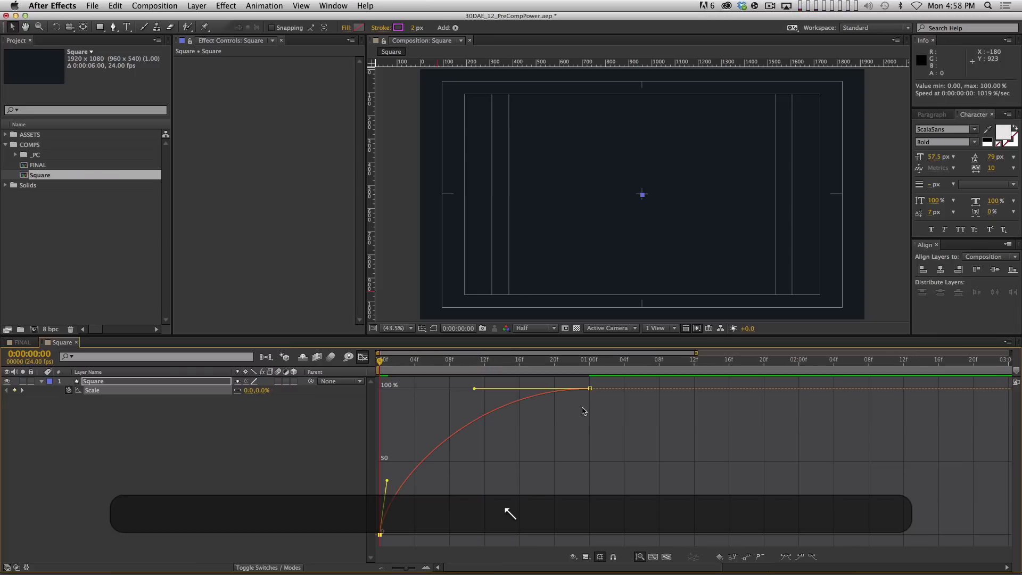
left_click(520, 399)
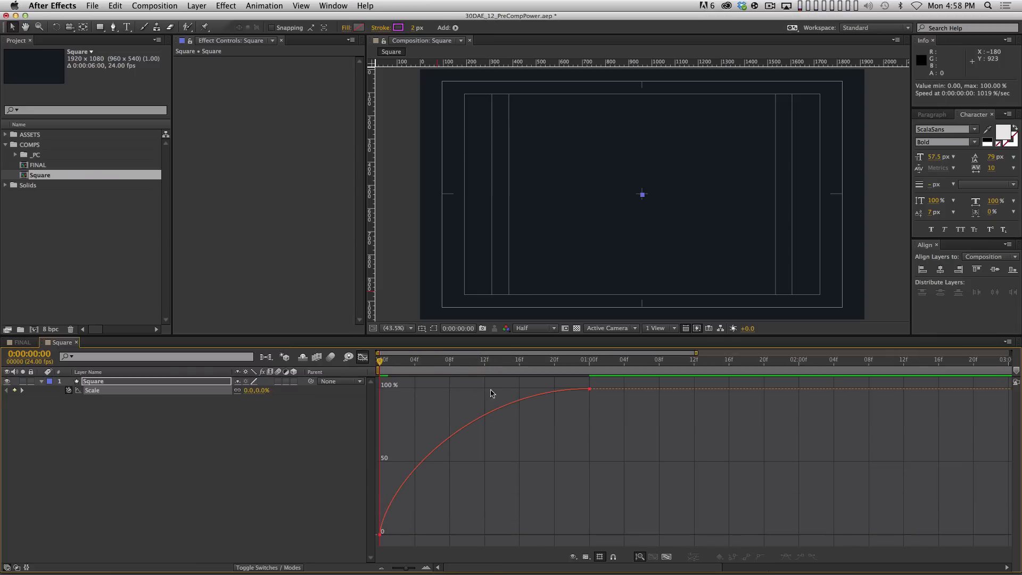
left_click_drag(380, 362, 580, 357)
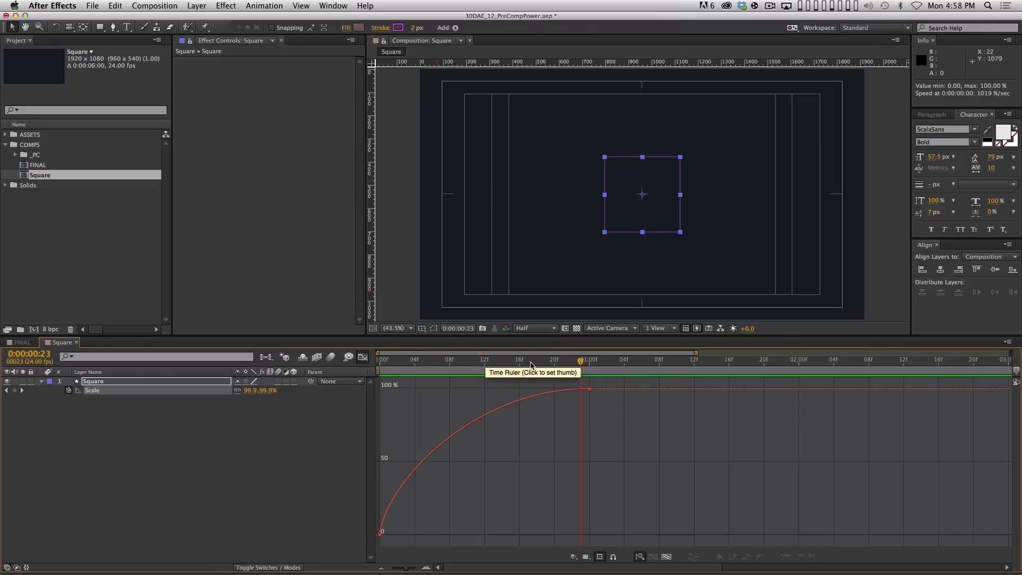
Add a Scale keyframe at frame 12 and raise it to about 90%
left_click(484, 366)
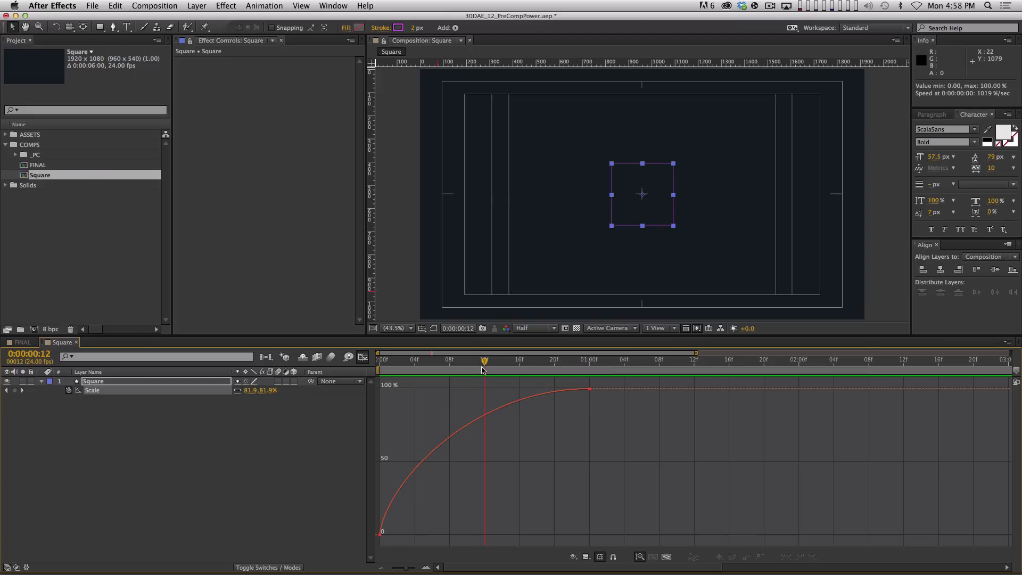
key("super")
key("super")
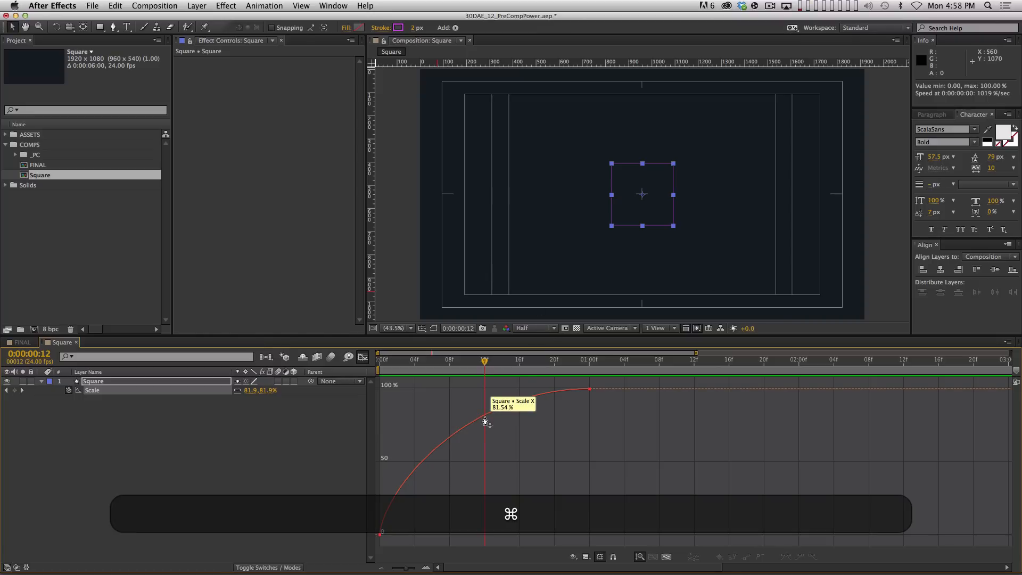
left_click(484, 418, "super")
mouse_move(486, 420)
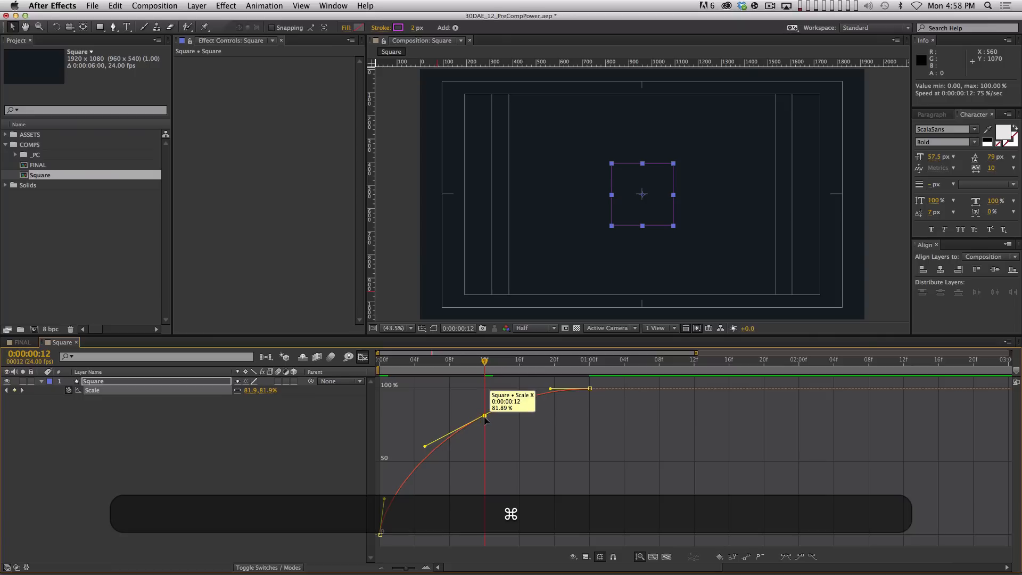
left_click(484, 417, "super")
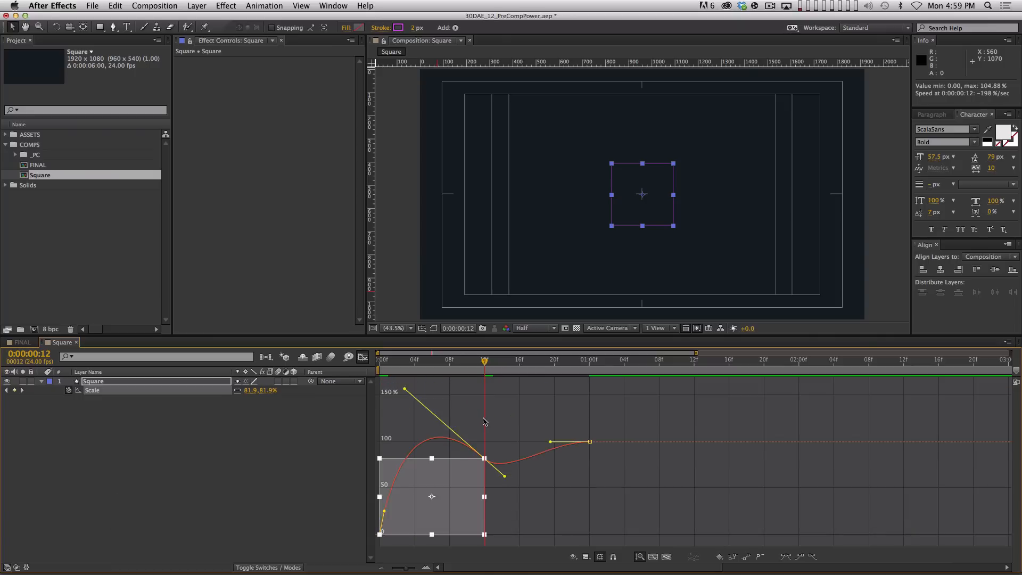
key("super+z")
left_click_drag(485, 415, 484, 394)
Give the 12f keyframe Auto Bezier handles, lengthen its incoming handle, and preview
left_click(590, 395)
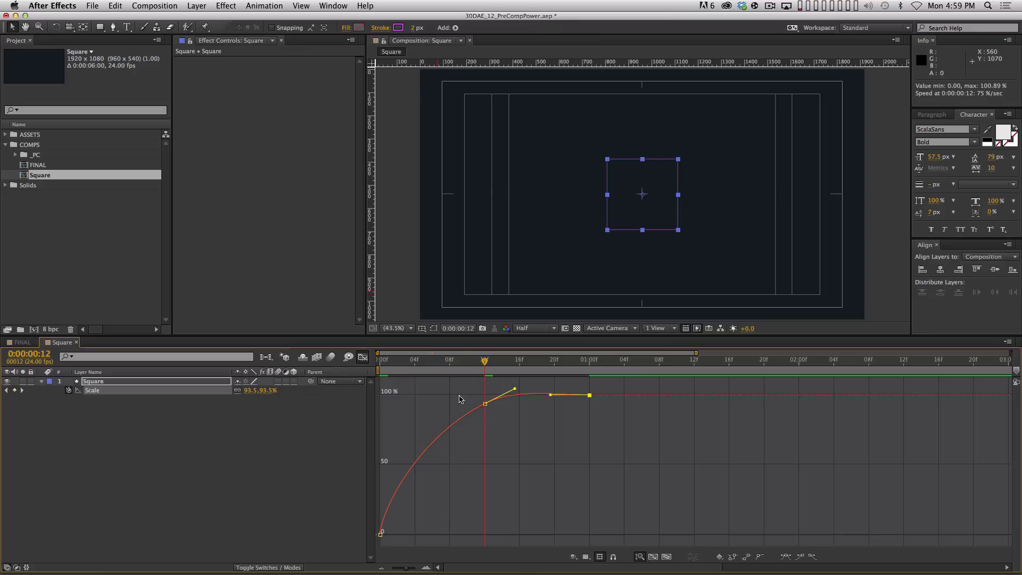
left_click_drag(511, 448, 458, 394)
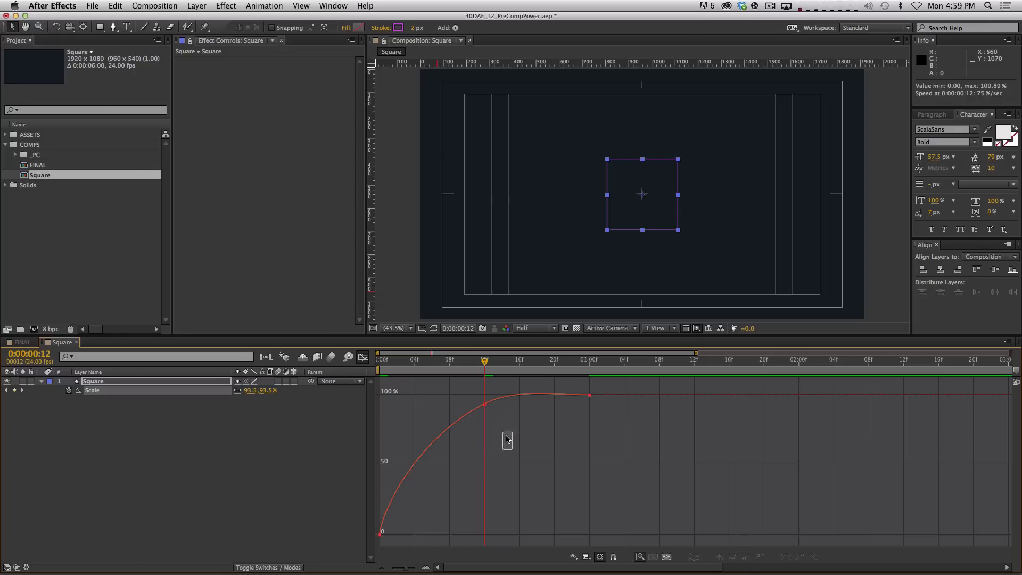
double_click(480, 403)
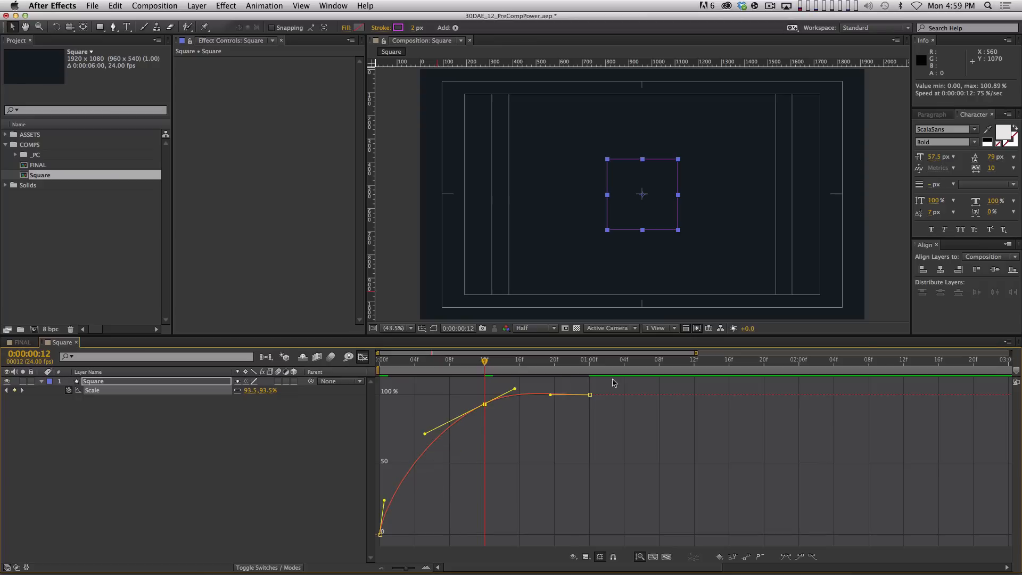
left_click(761, 557)
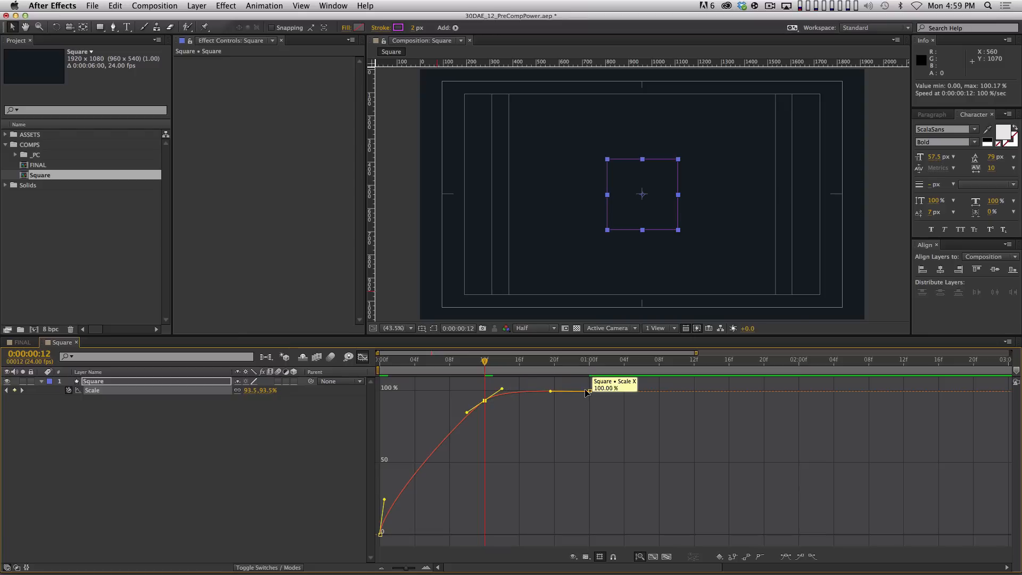
left_click_drag(467, 413, 407, 419)
left_click(548, 449)
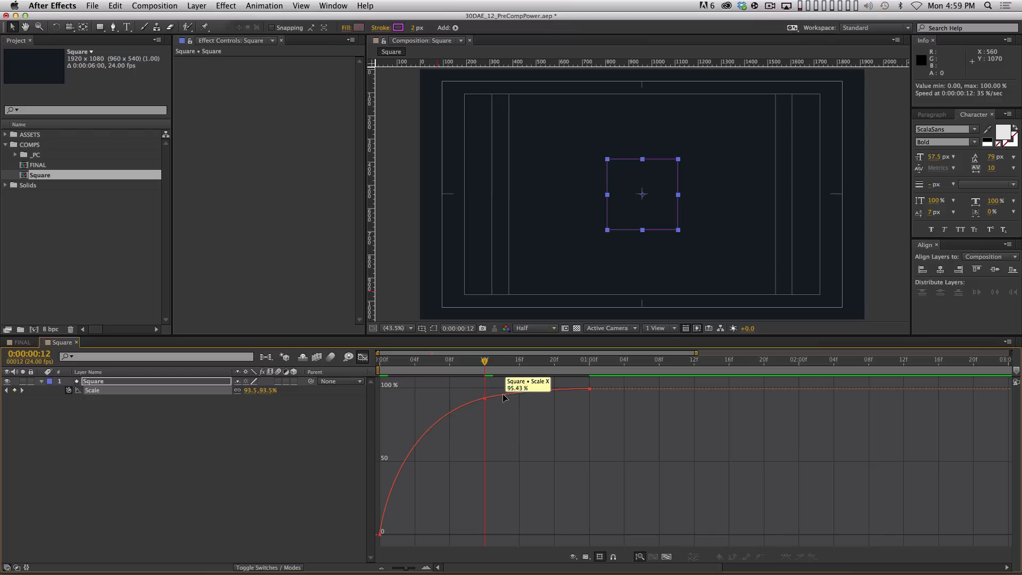
key("0")
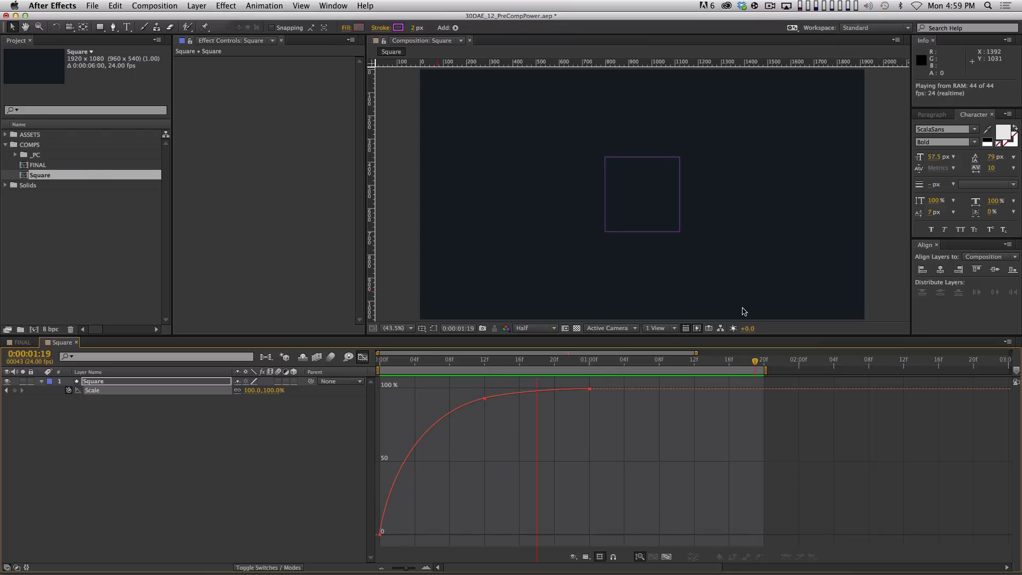
Move the middle Scale keyframe earlier to frame 8, lower it slightly, and preview
left_click_drag(485, 401, 450, 398)
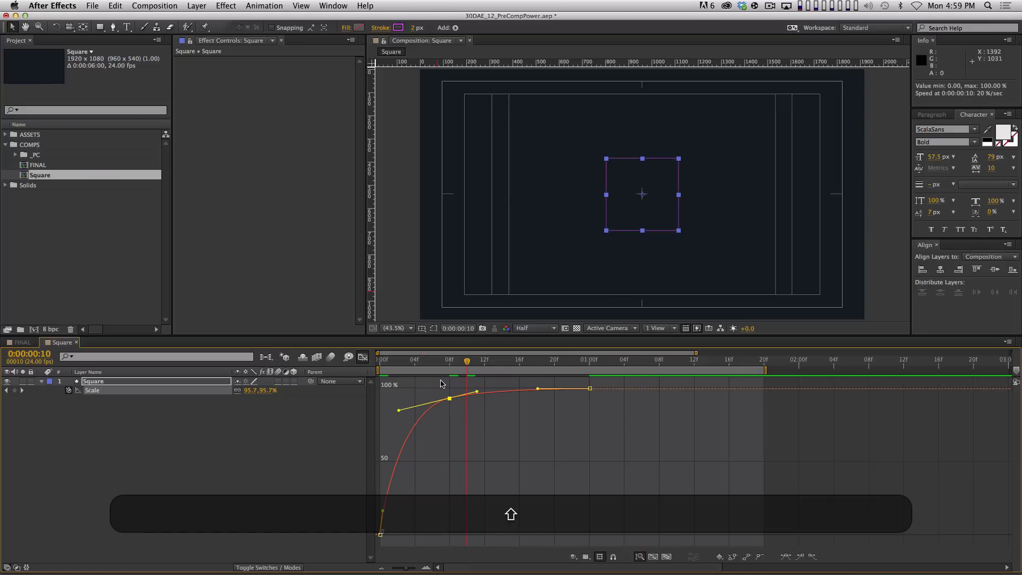
key("0")
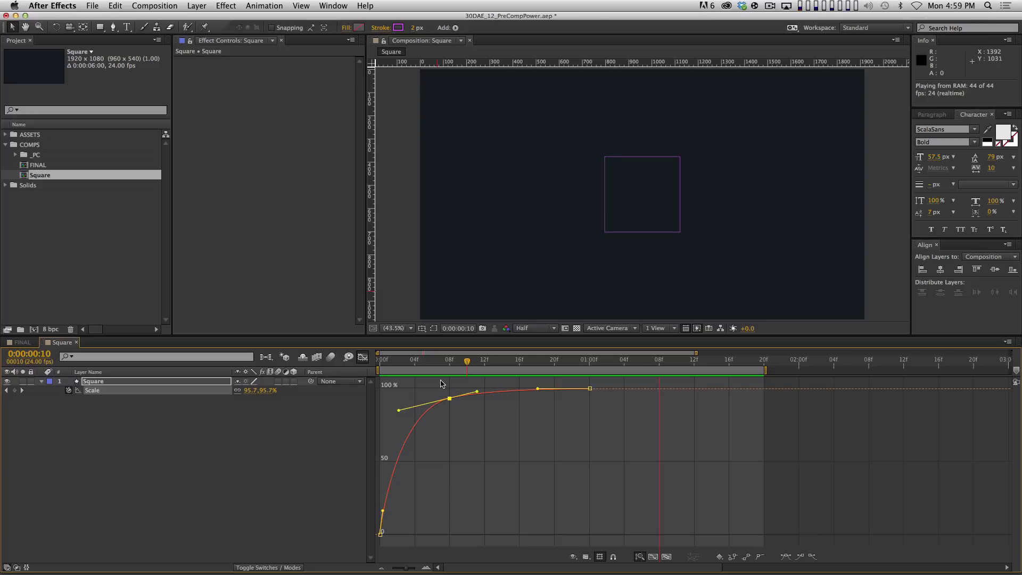
key("space")
left_click(452, 406)
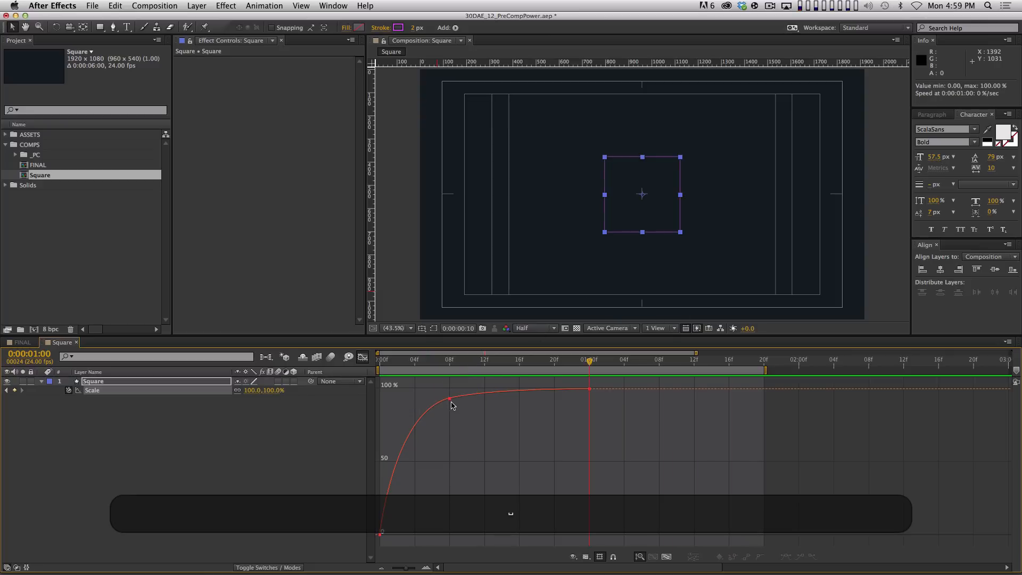
left_click_drag(450, 398, 450, 405)
key("shift+0")
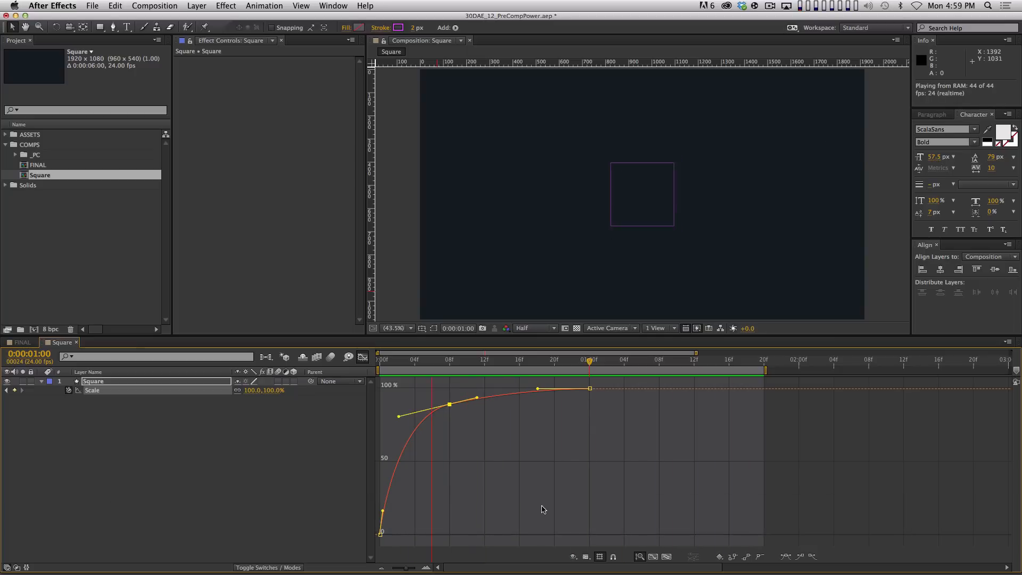
key("space")
left_click(457, 380)
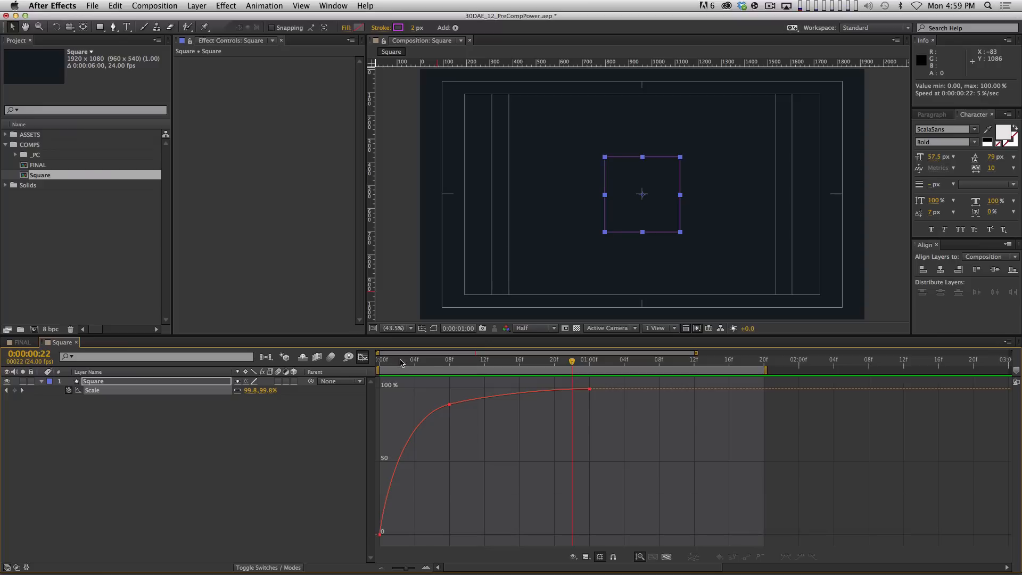
left_click(590, 363)
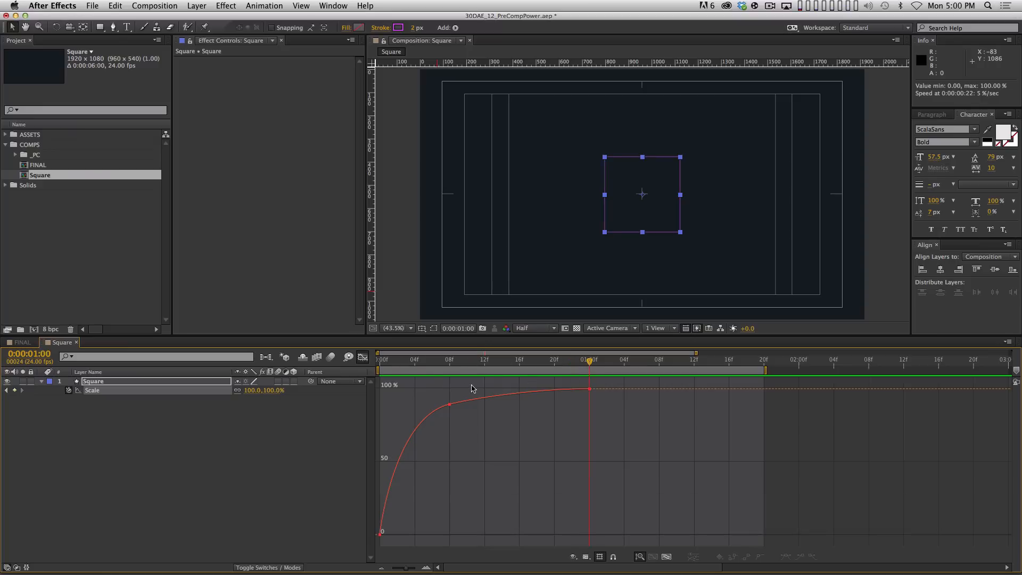
left_click(185, 382)
Add a Rotation keyframe at one second and show the Rotation curve in the Graph Editor
key("alt+shift+r")
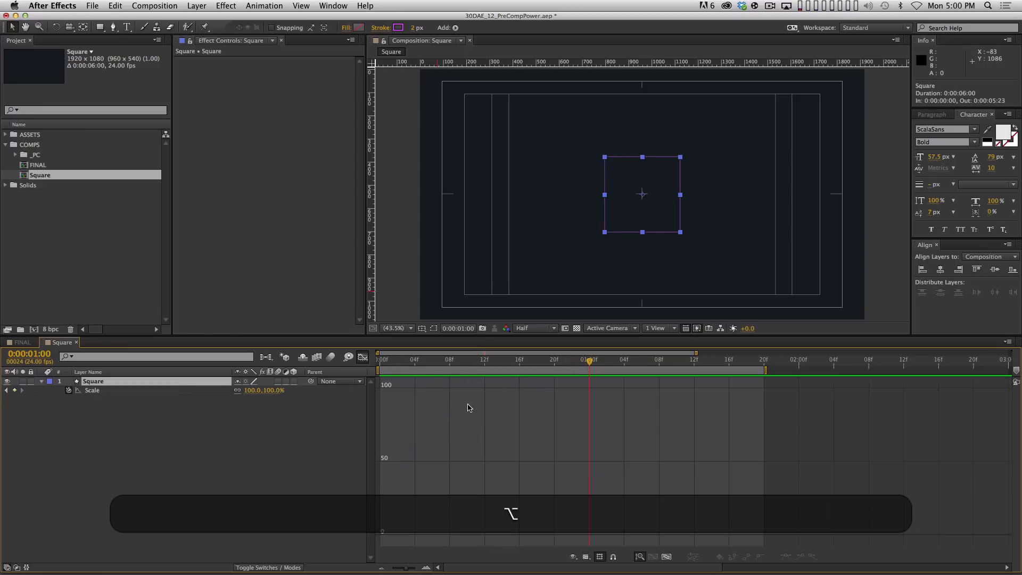
left_click(247, 453)
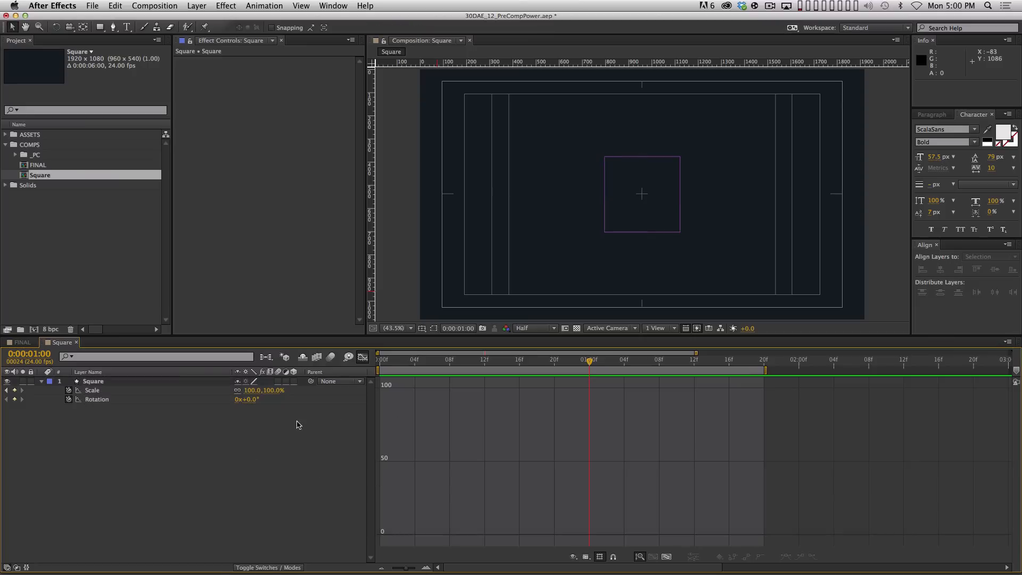
left_click(183, 401)
left_click(177, 391)
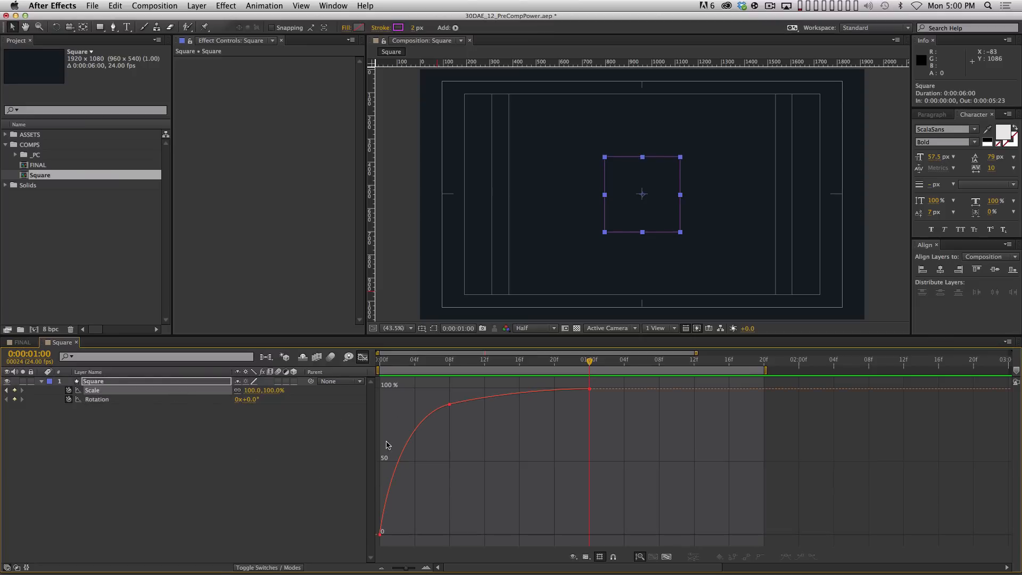
left_click(134, 400)
left_click(139, 392)
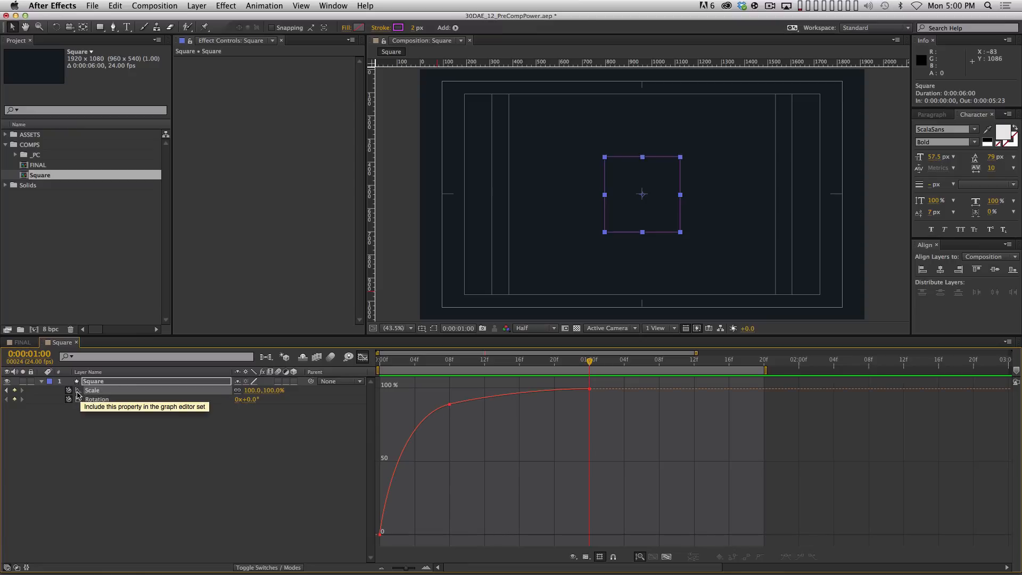
left_click(181, 525)
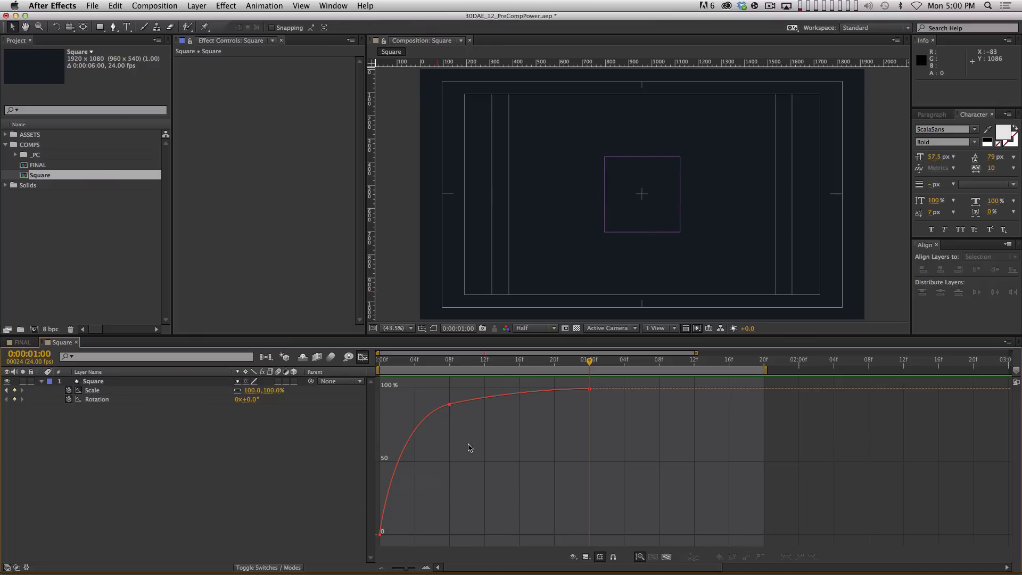
left_click(106, 399)
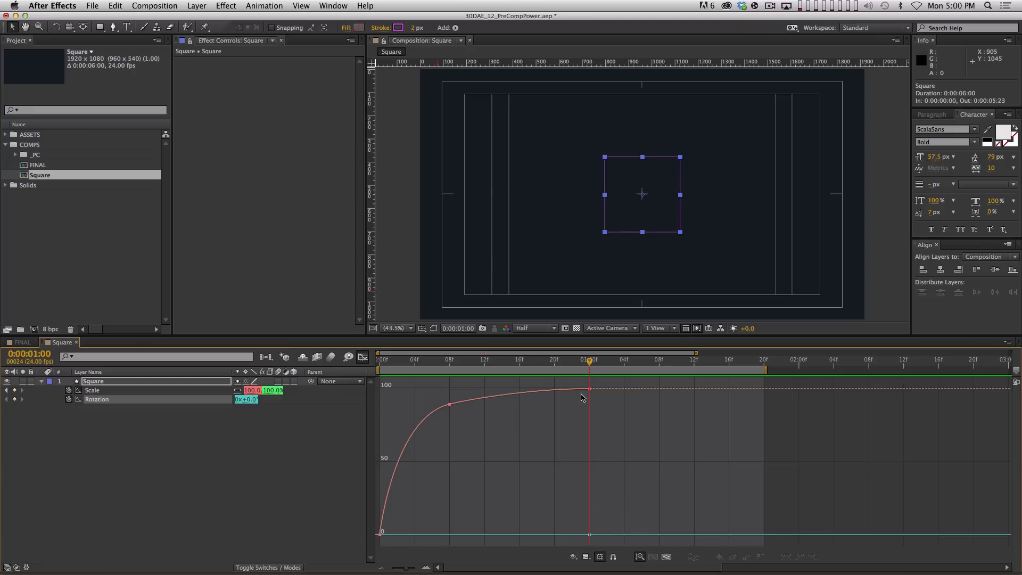
Set rotation to −90° at frame 8 and select both Rotation keyframes
left_click_drag(544, 361, 450, 362)
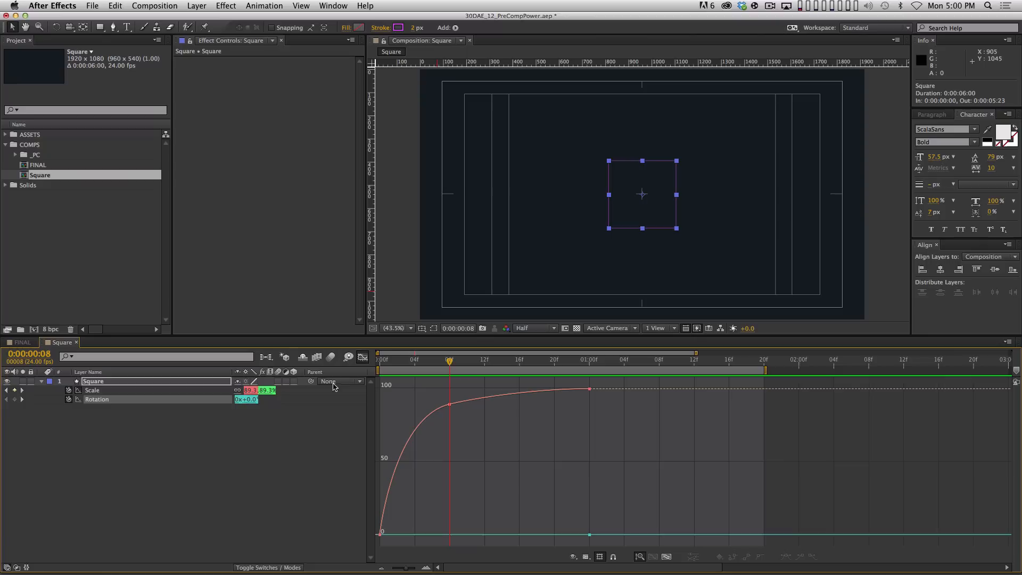
left_click_drag(250, 401, 210, 401)
left_click(251, 401)
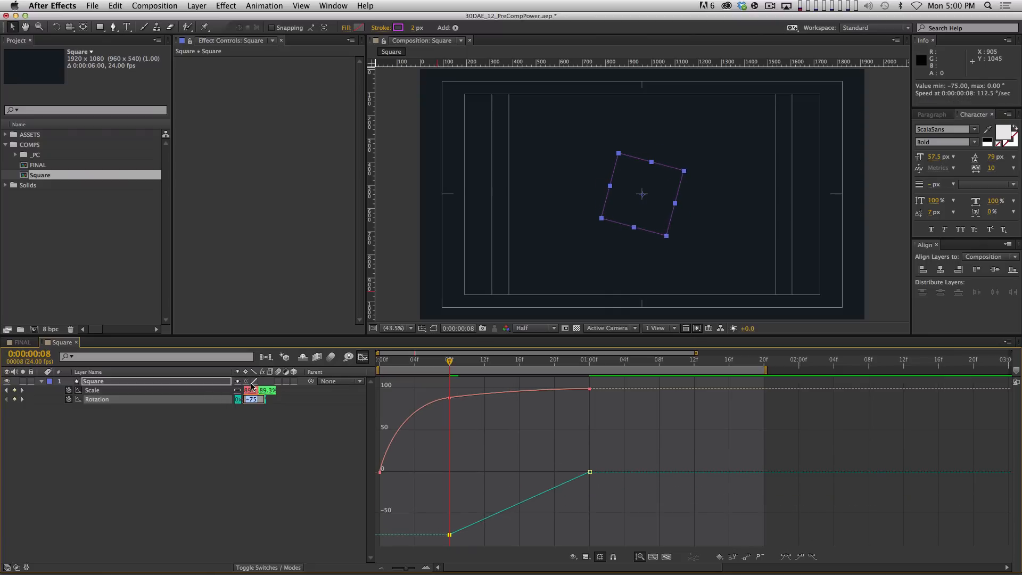
type("-90")
key("Return")
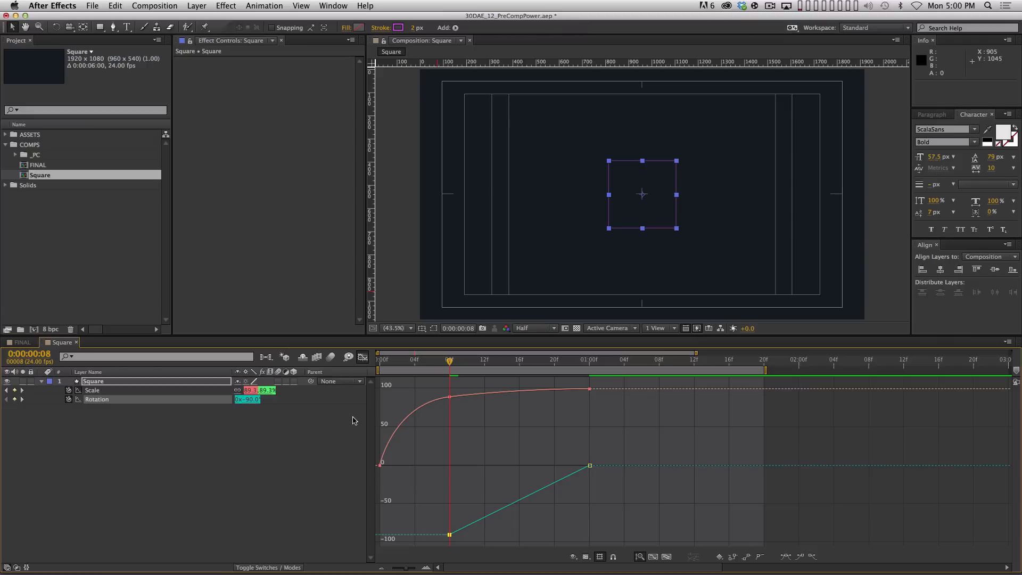
left_click_drag(615, 451, 400, 551)
key("F8")
Apply Easy Ease to the starting and ending Rotation keyframes
left_click(580, 432)
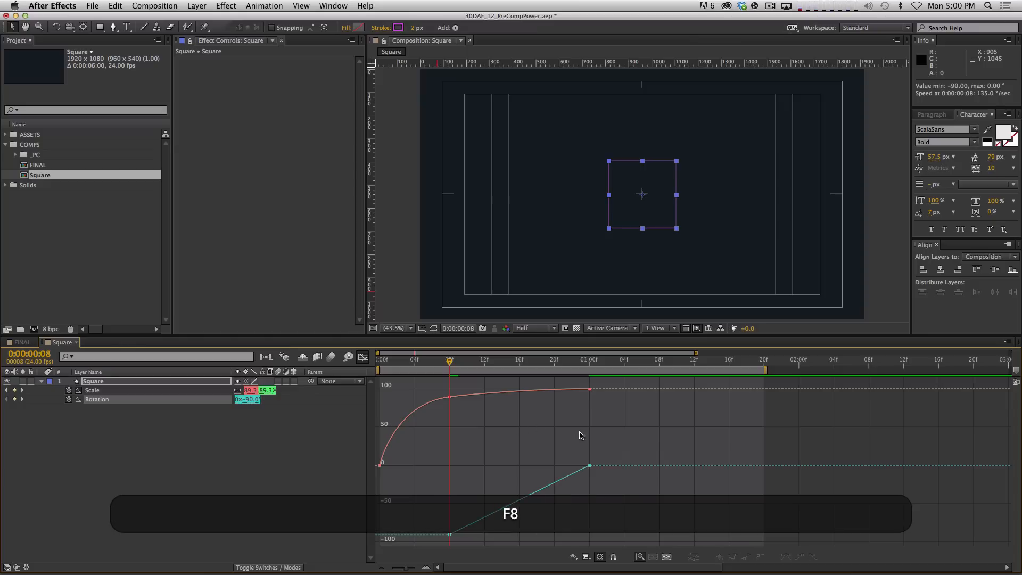
left_click(589, 465)
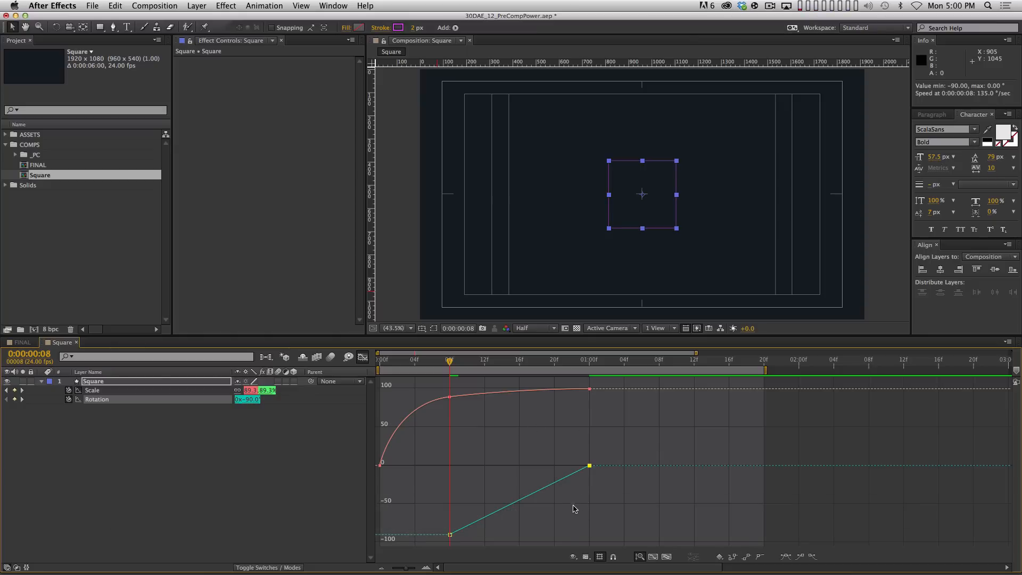
key("F9")
left_click(450, 535)
key("F9")
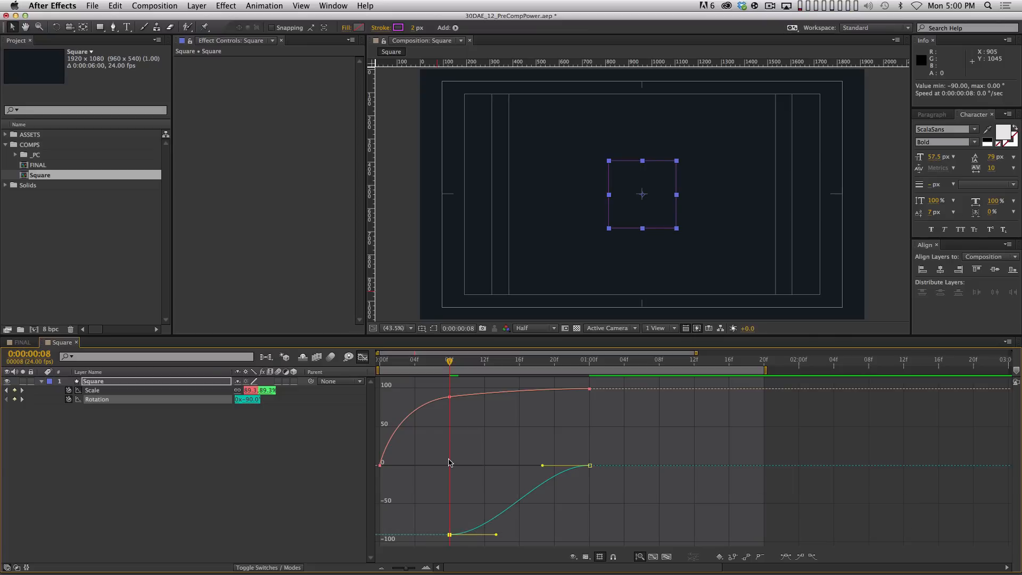
Add a Rotation keyframe at frame 5 and pull the frame 8 rotation to about −97.69°
key("Page_Up")
key("Page_Up")
key("Page_Up")
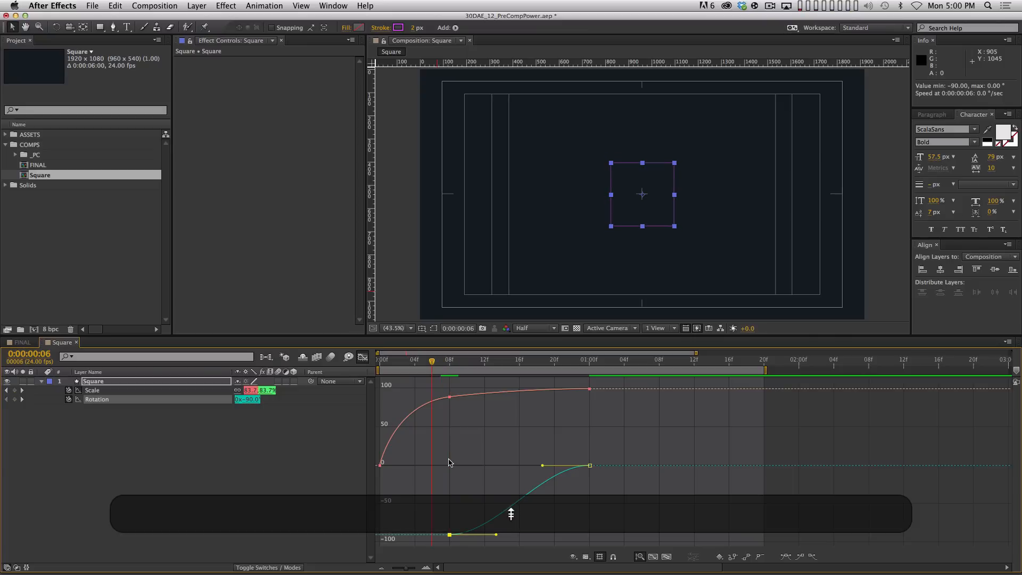
left_click(114, 460)
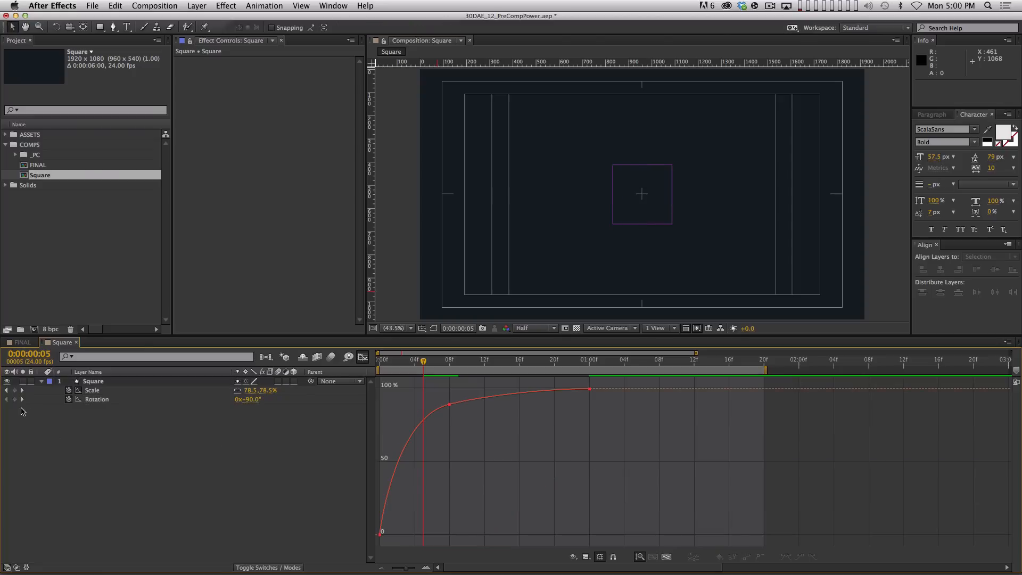
left_click(15, 399)
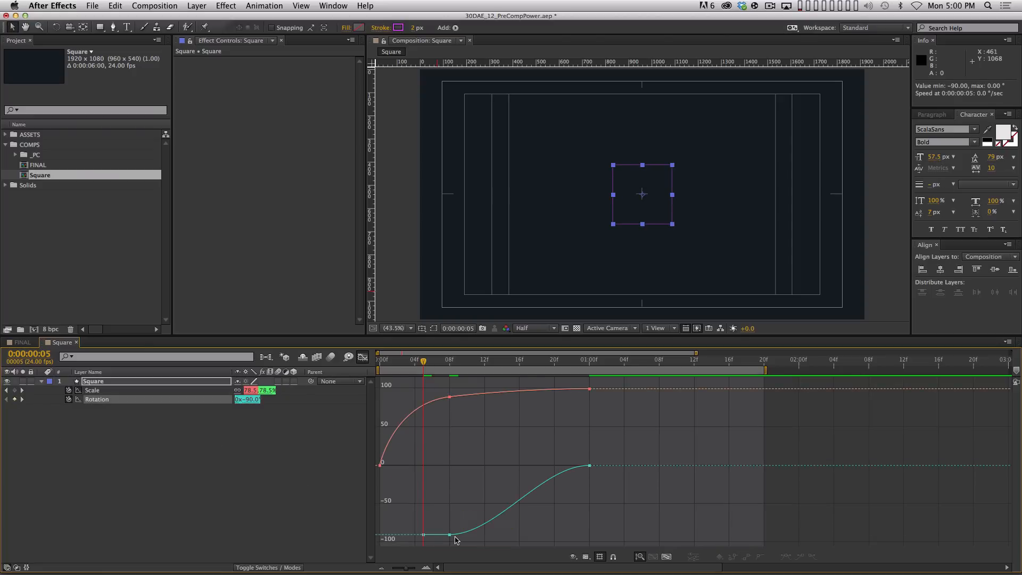
left_click_drag(450, 535, 513, 534)
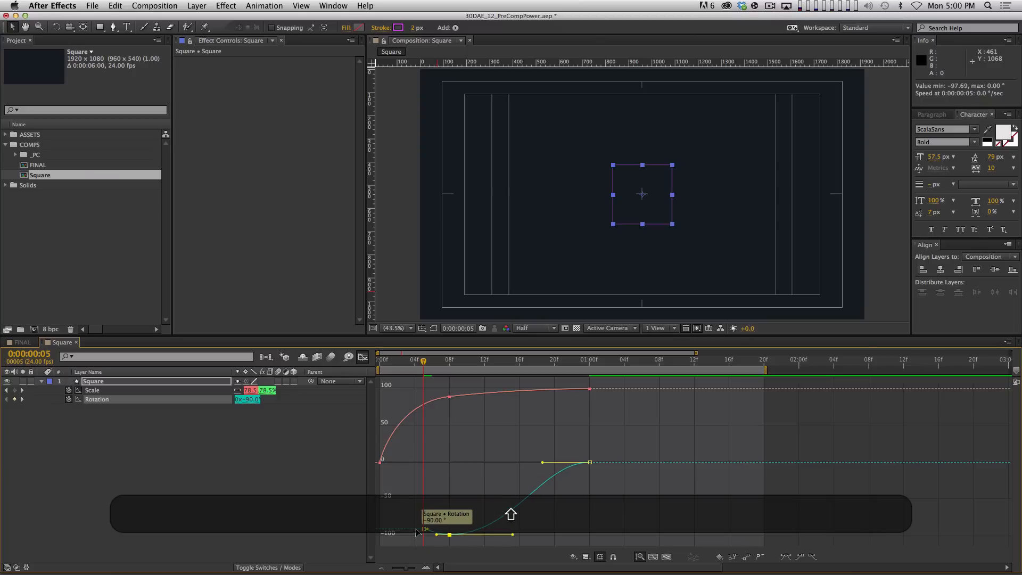
left_click(424, 529, "shift")
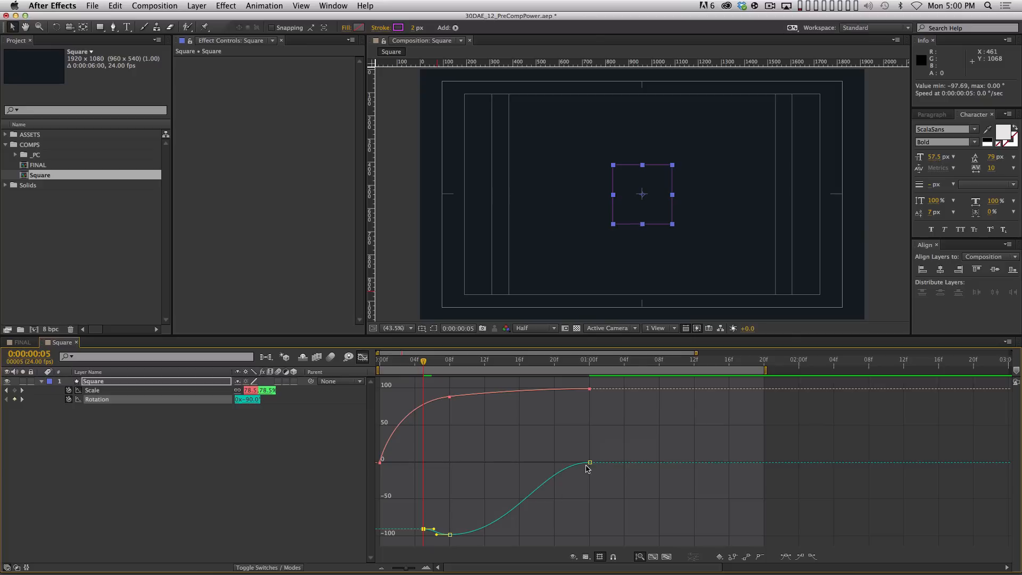
Add a Rotation keyframe at 1:03, make the one-second value overshoot to about 5.84°, and preview
left_click_drag(589, 366, 617, 364)
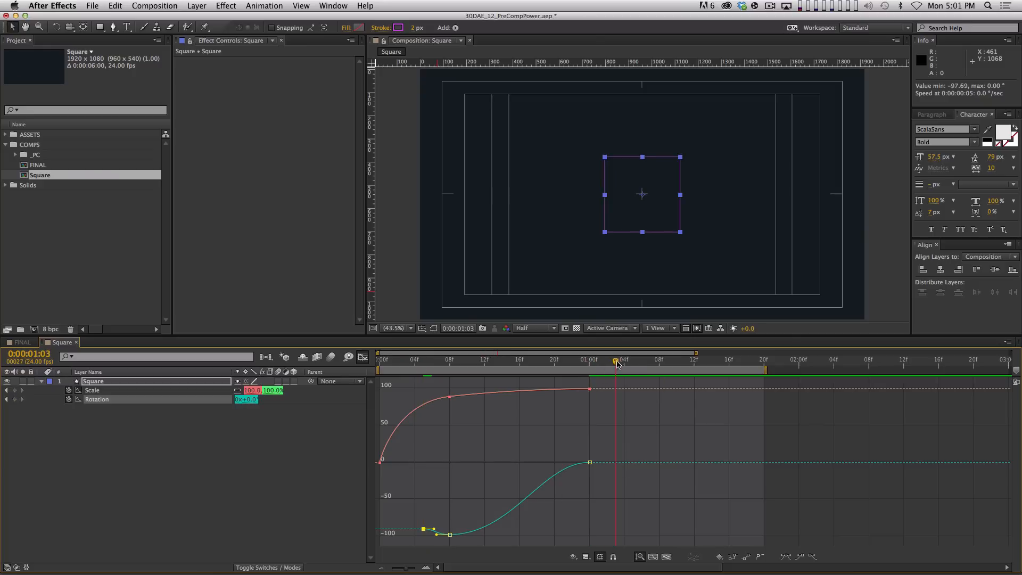
key("super")
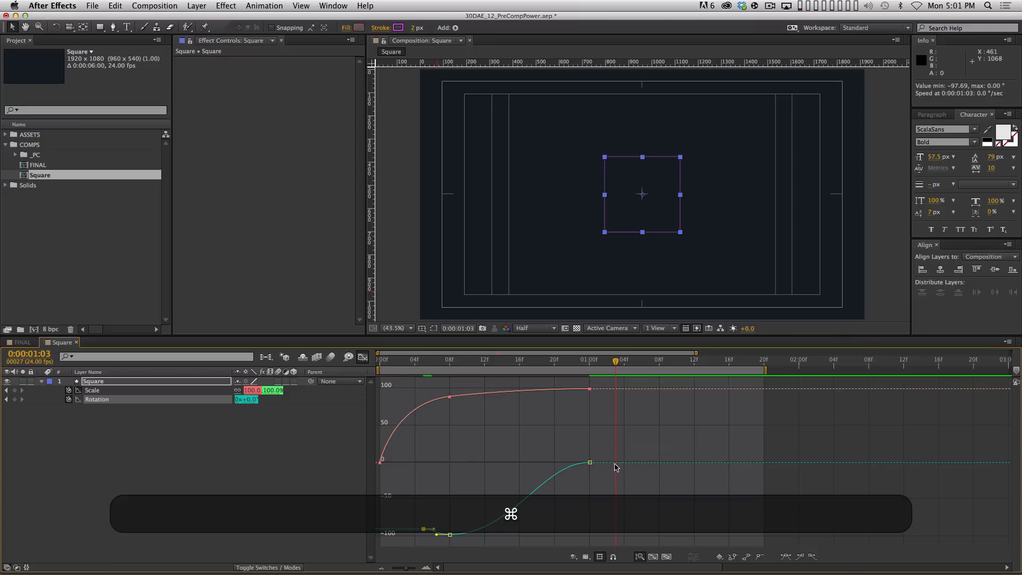
left_click(615, 462, "super")
left_click_drag(591, 463, 517, 460)
left_click(612, 464)
key("shift")
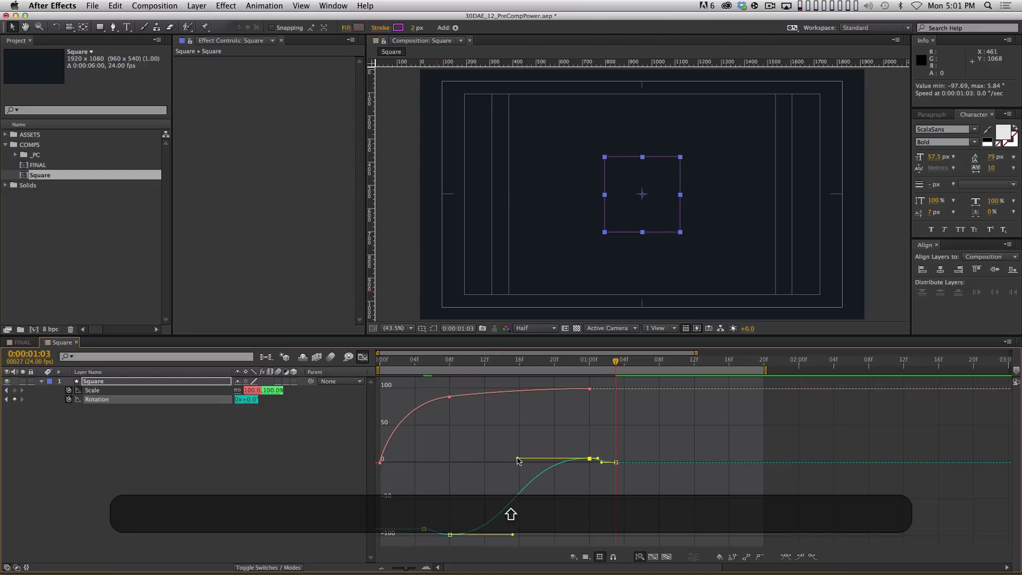
left_click_drag(520, 537, 538, 535)
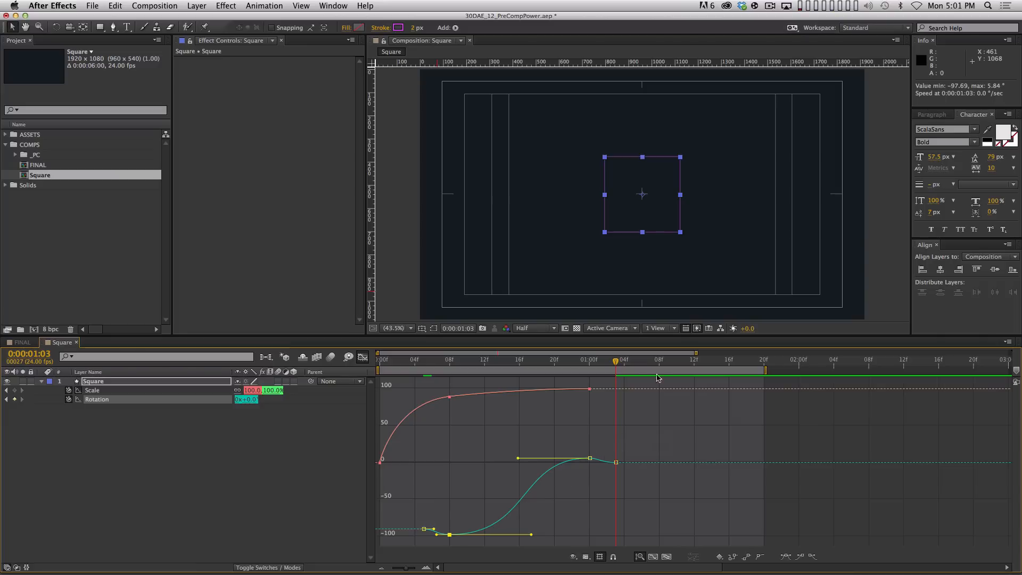
key("KP_0")
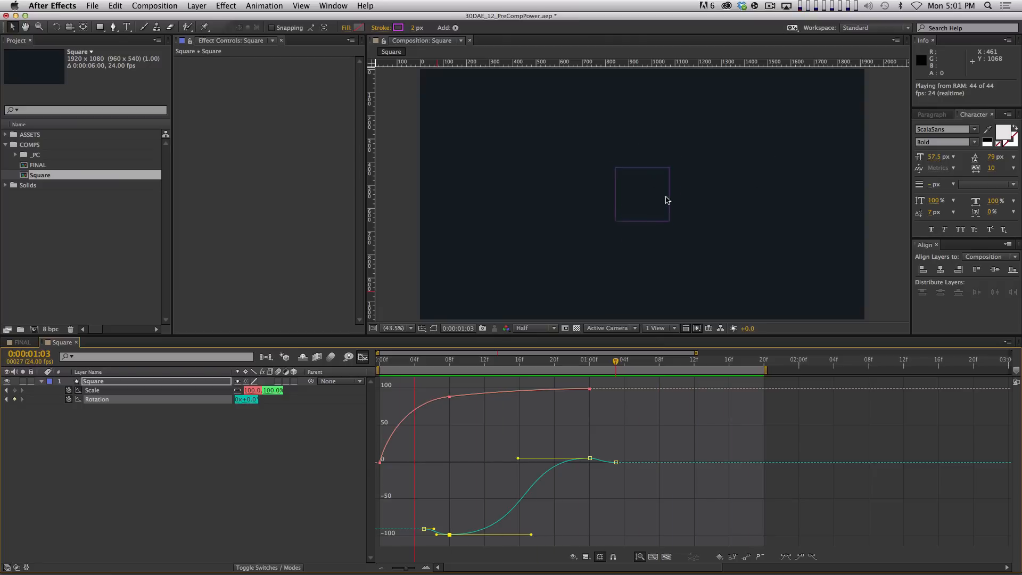
key("apostrophe")
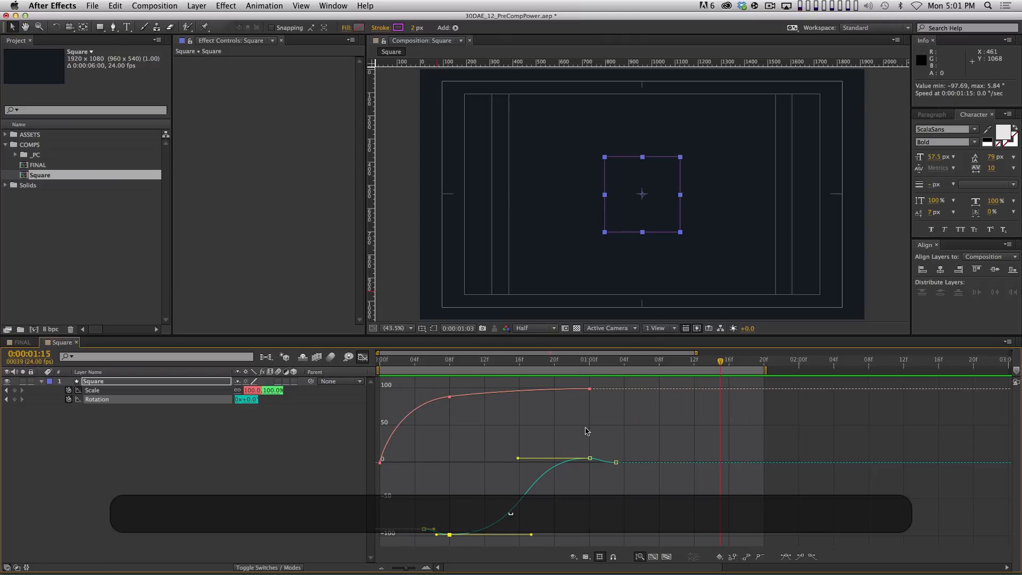
left_click(139, 429)
Time-compress the four Rotation keyframes and shift them later so the −97.69° dip lands at frame 10
left_click(362, 357)
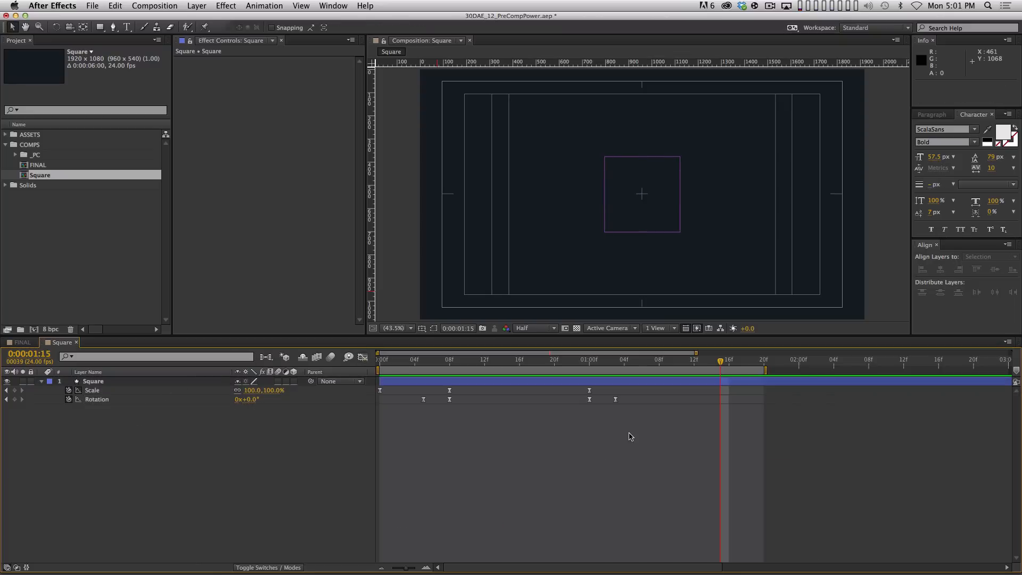
key("minus")
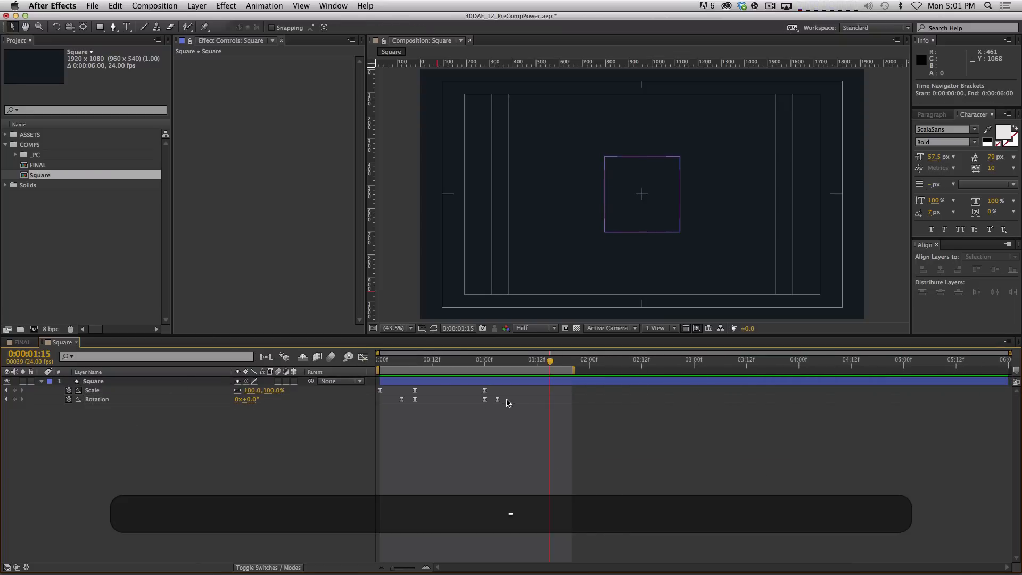
left_click_drag(526, 398, 372, 455)
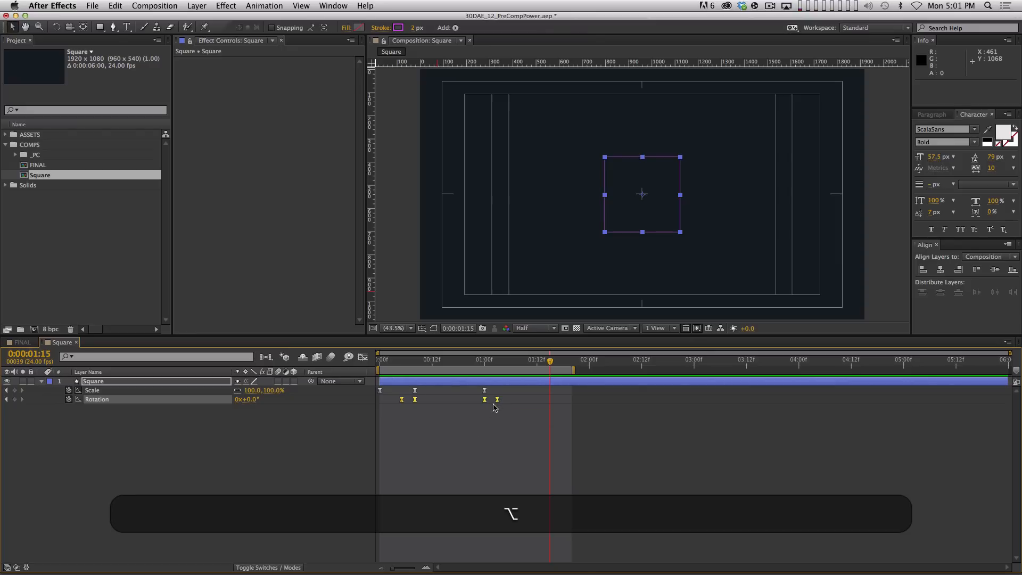
left_click_drag(499, 403, 400, 431)
left_click_drag(498, 403, 484, 403)
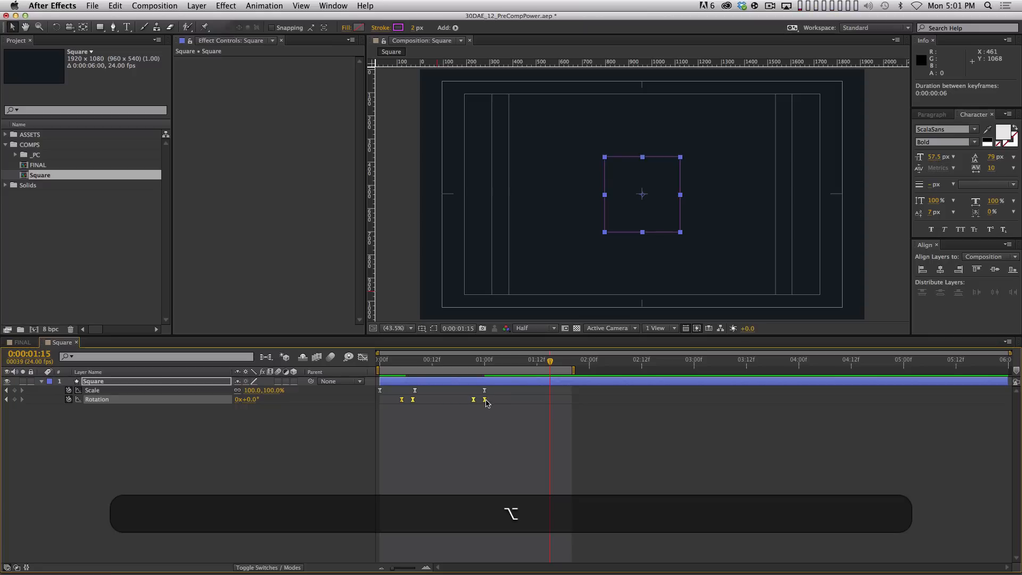
left_click_drag(476, 403, 484, 403)
key("KP_0")
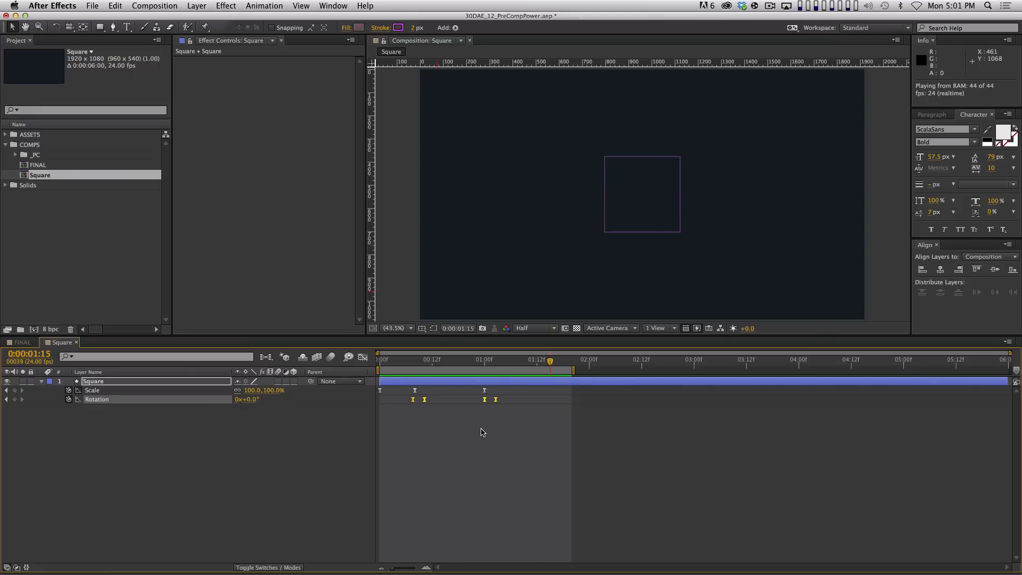
key("space")
left_click(199, 418)
left_click(196, 401)
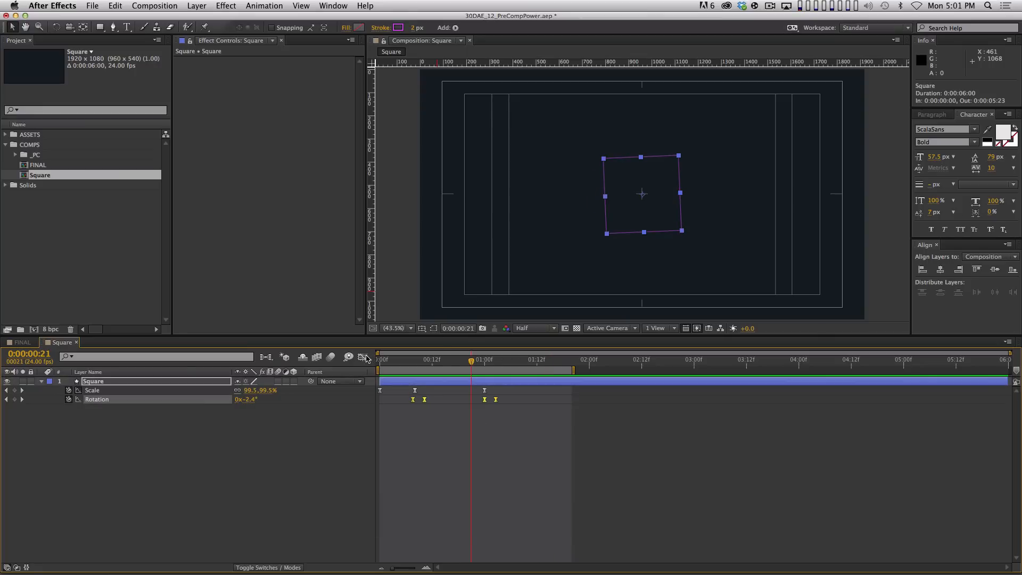
left_click(365, 357)
Pull the Rotation keyframe's Bezier handle right so the spin eases into its overshoot, and preview it
left_click_drag(421, 530, 457, 533)
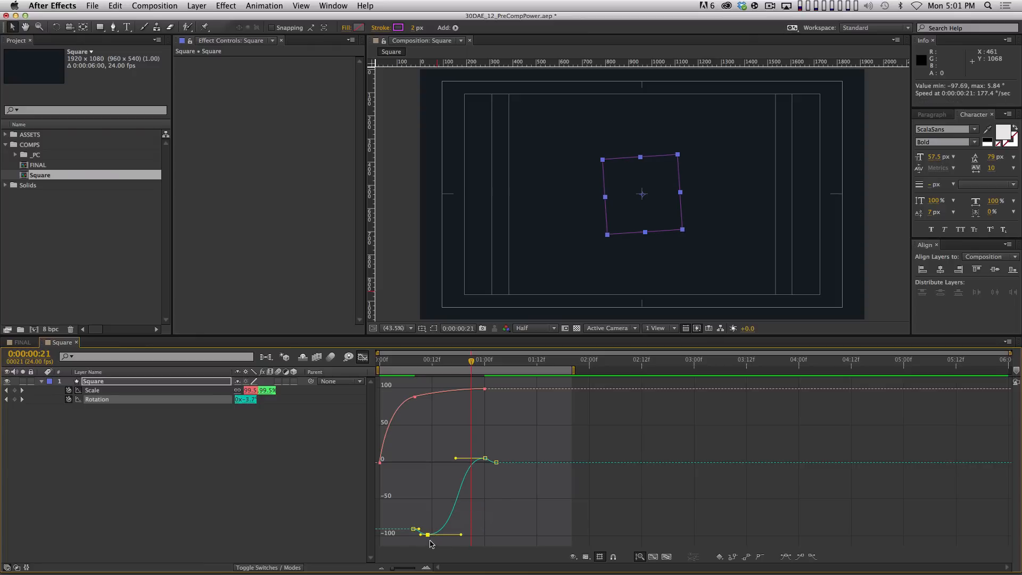
key("KP_0")
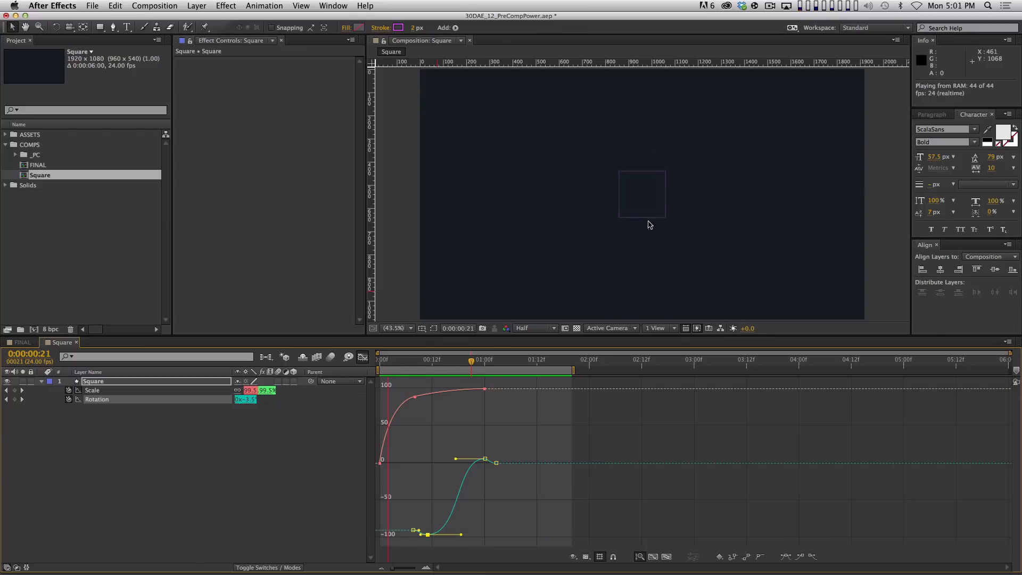
key("space")
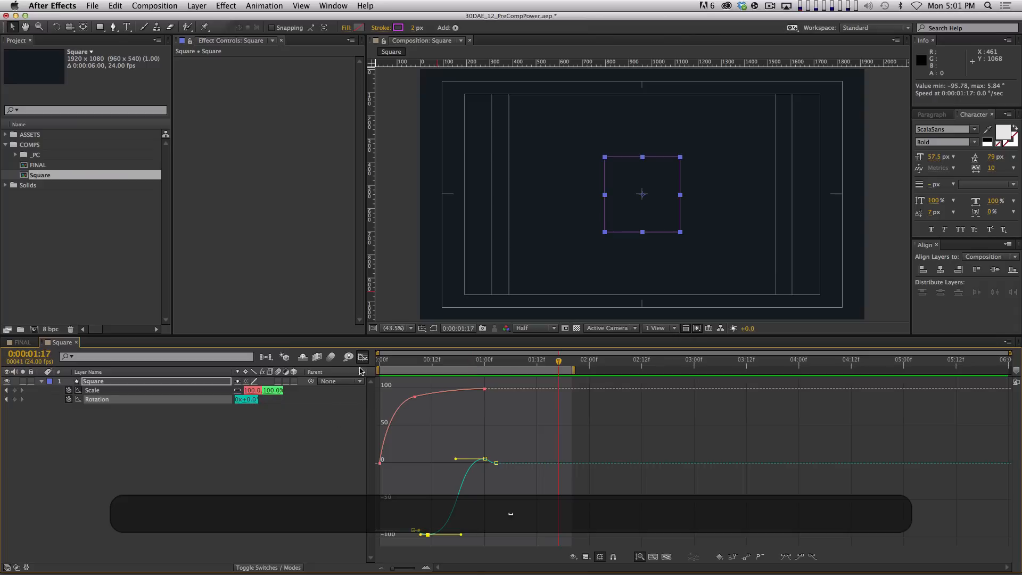
Return to layer bars, move the time to frame 13, and collapse the Square layer's properties
left_click(363, 358)
left_click(402, 464)
left_click_drag(504, 359, 549, 369)
key("super+a")
key("shift+super+grave")
left_click(490, 451)
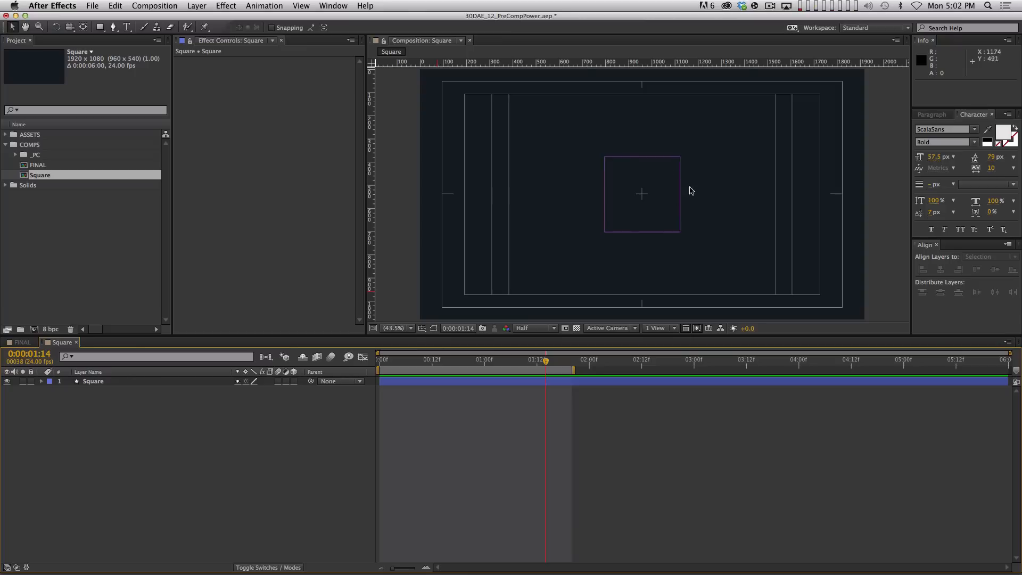
Pre-compose the Square layer into a new composition named 01_SquarePC
left_click_drag(257, 472, 62, 335)
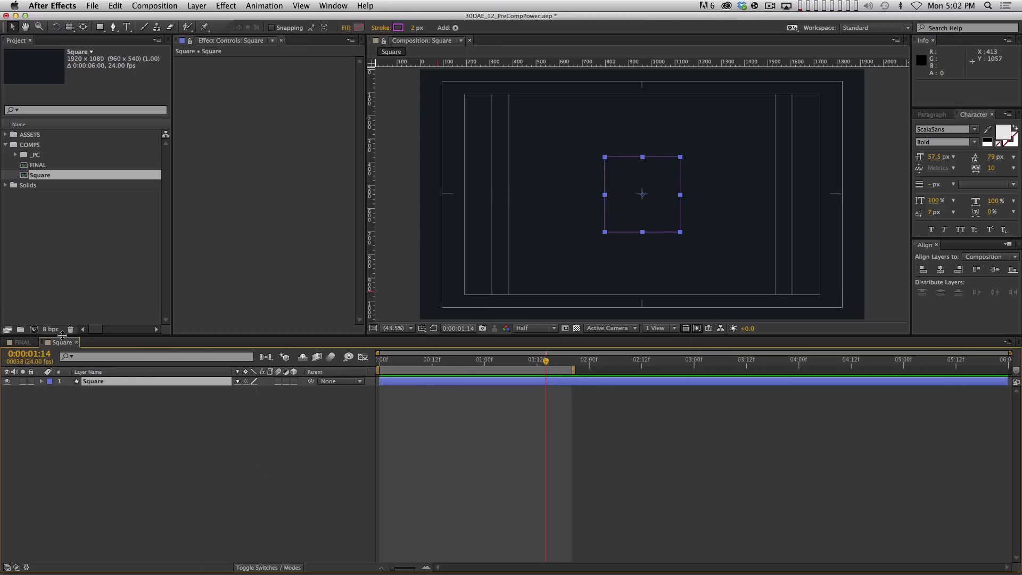
key("shift")
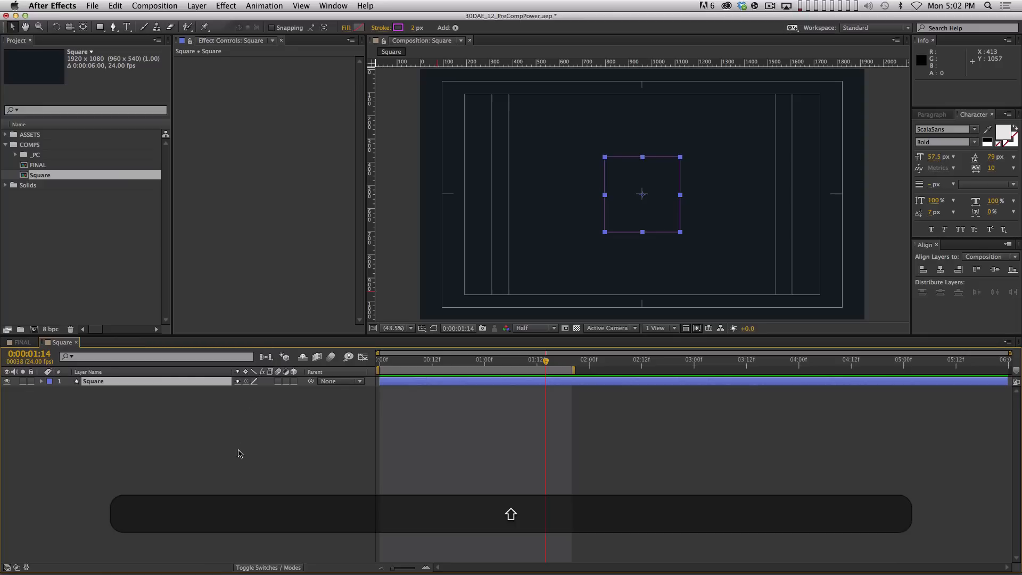
key("super+shift+c")
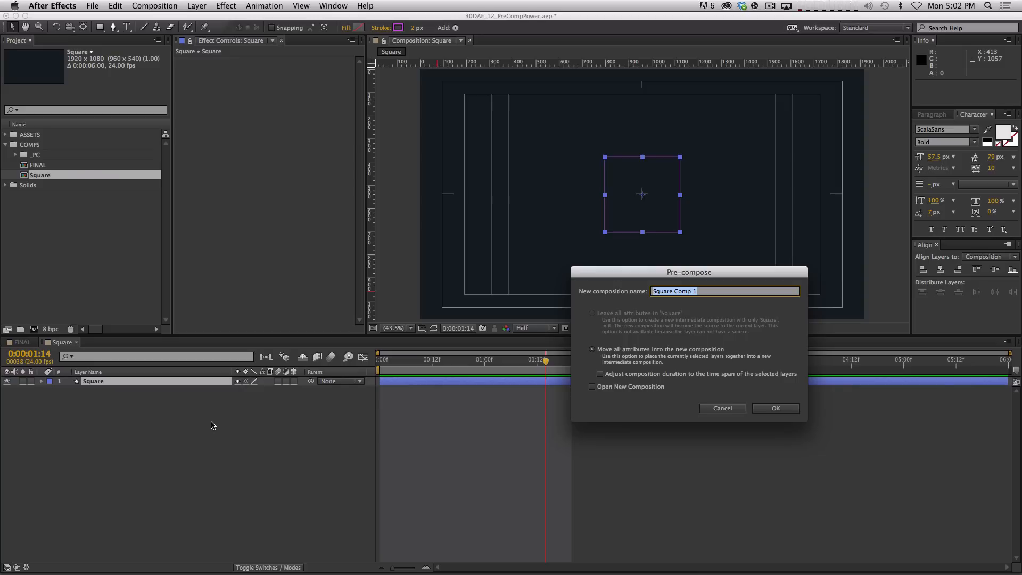
type("01_")
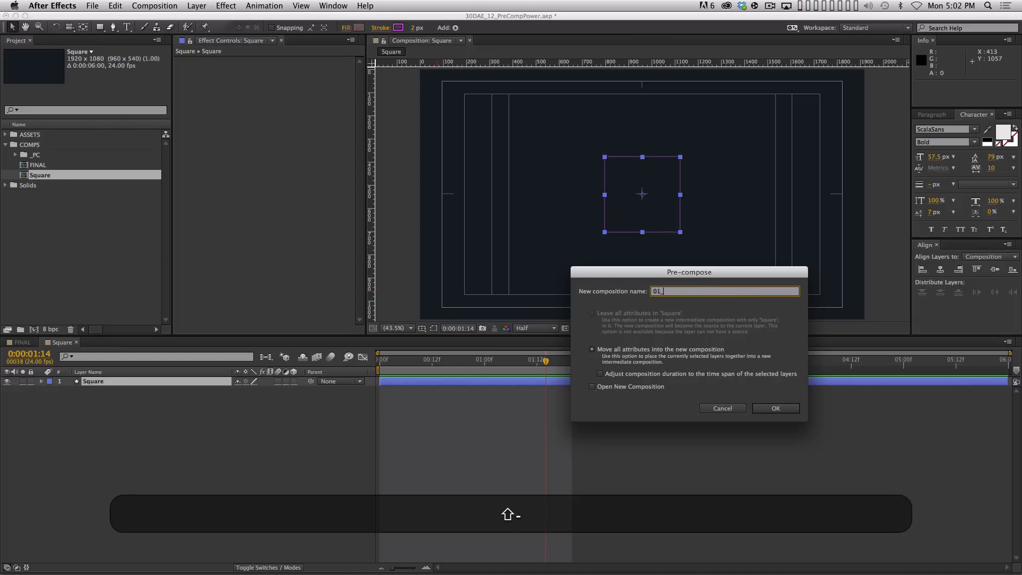
type("SquarePC")
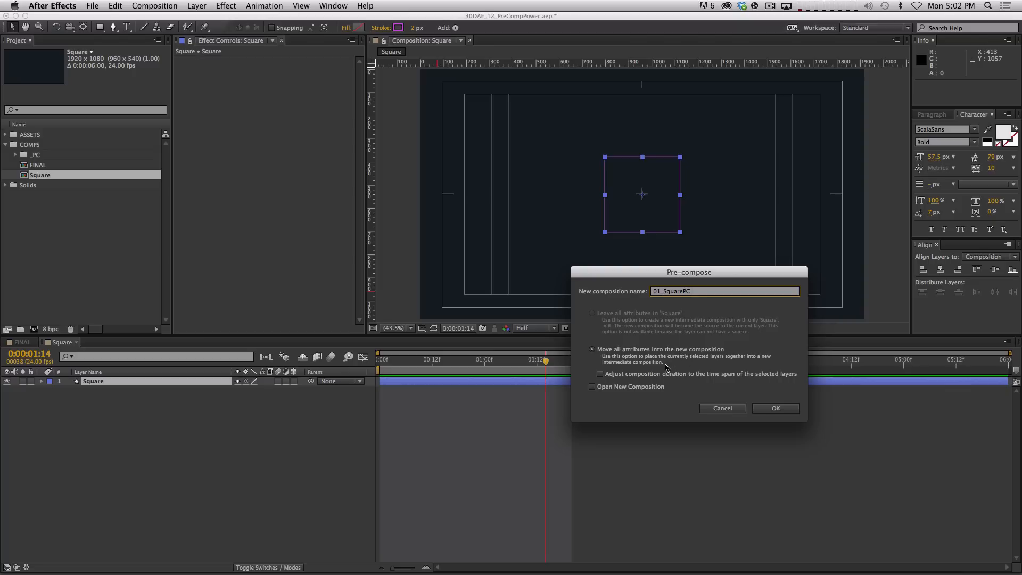
left_click(767, 408)
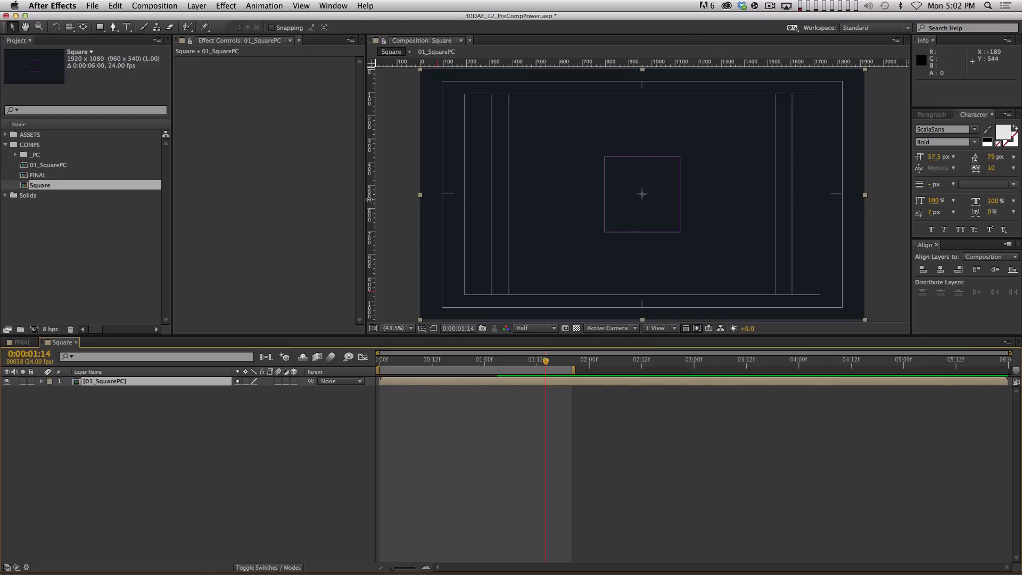
Place a vertical guide through the square's centre, refined to exactly 960
left_click_drag(369, 236, 642, 231)
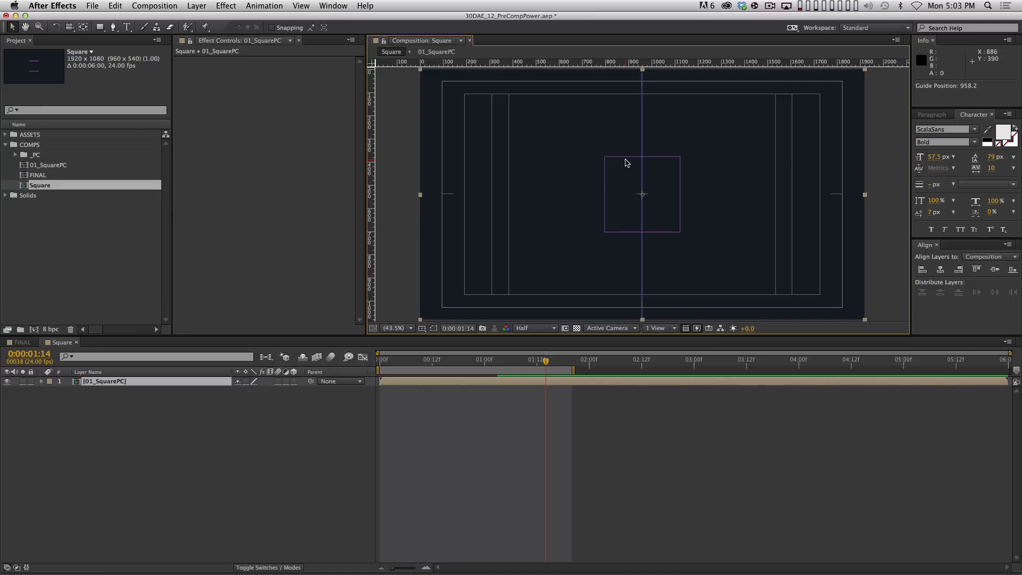
key("period")
key("period")
key("period")
key("period")
key("period")
key("period")
key("period")
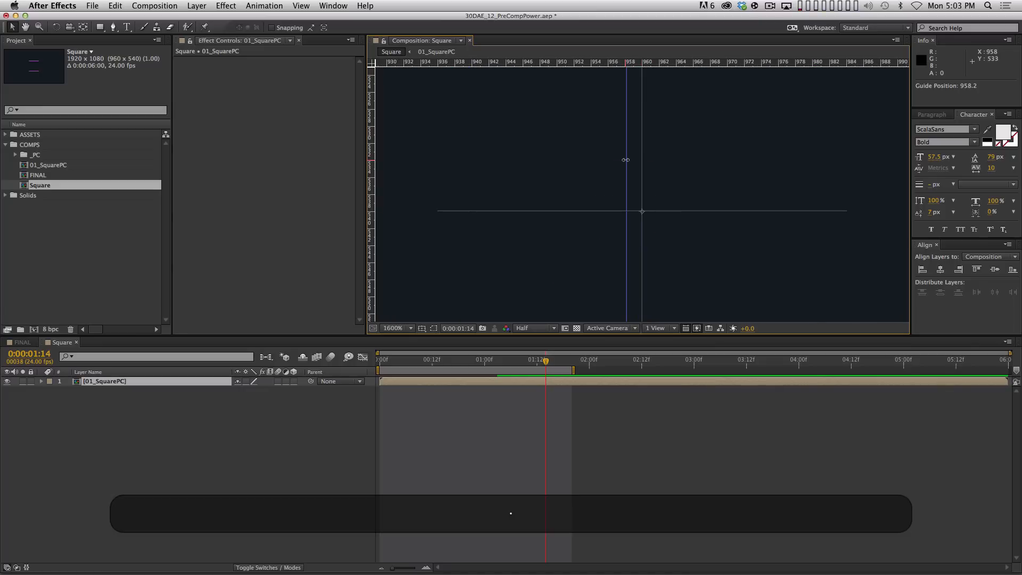
left_click_drag(627, 167, 643, 165)
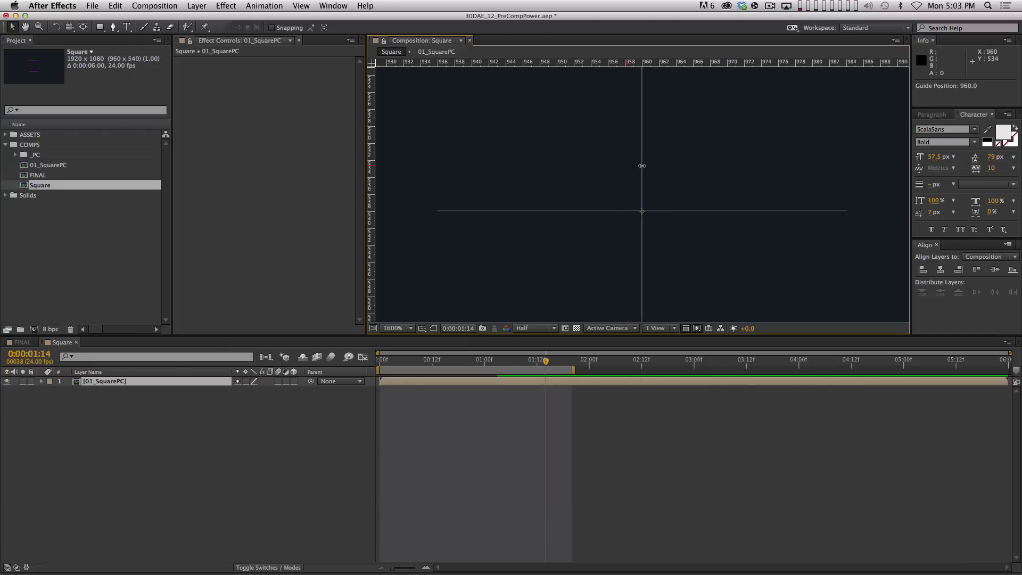
key("comma")
key("comma")
key("comma")
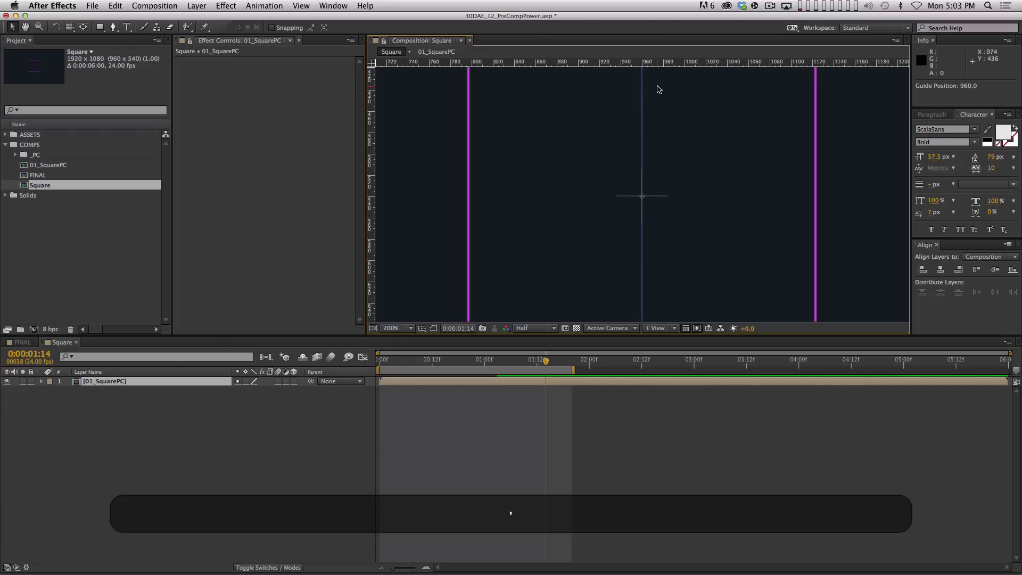
Add a horizontal guide at about 540, then zoom the view back to 50%
left_click_drag(708, 64, 722, 195)
key("period")
key("period")
key("period")
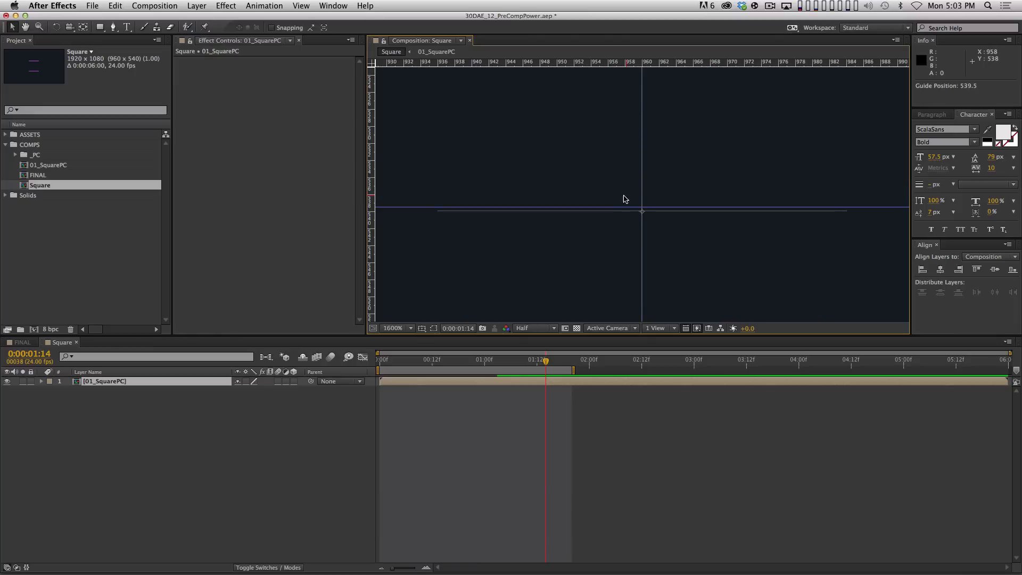
key("super+r")
key("super+r")
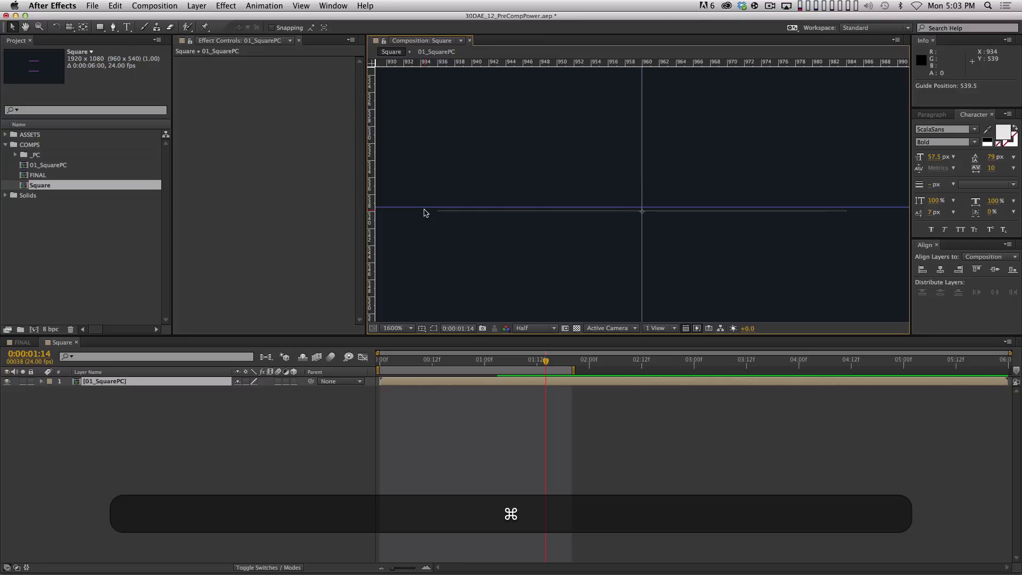
left_click_drag(424, 207, 424, 211)
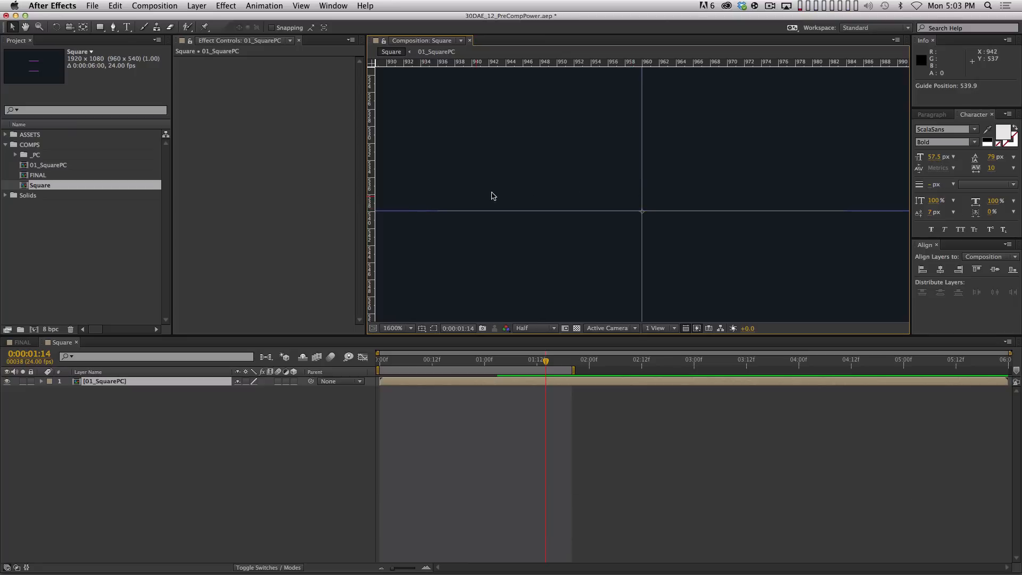
key("comma")
key("comma")
key("comma")
key("comma")
key("comma")
key("comma")
key("comma")
key("comma")
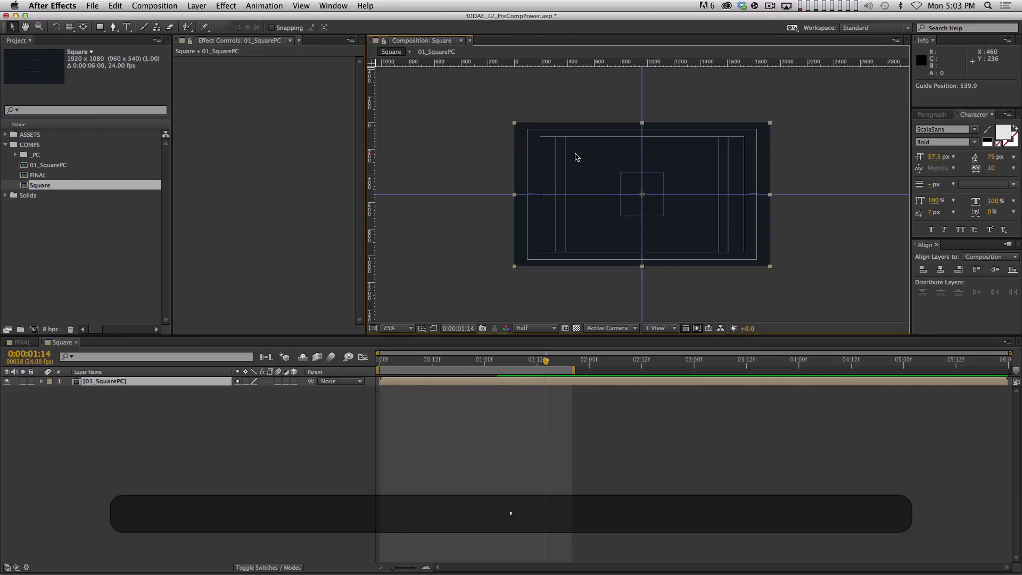
key("period")
key("period")
Toggle Snap to Guides and hide the title/action safe lines
left_click(301, 5)
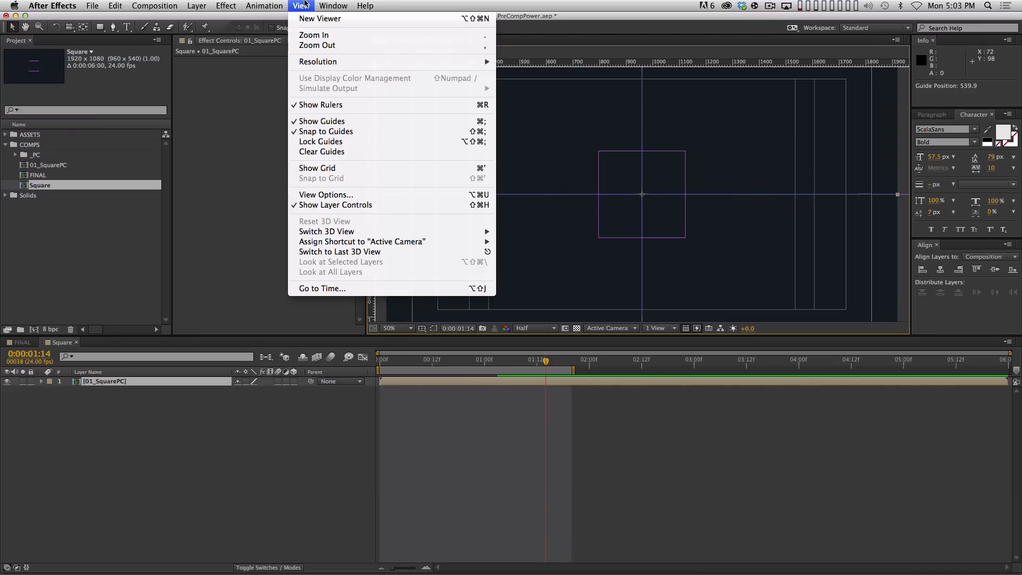
left_click(335, 134)
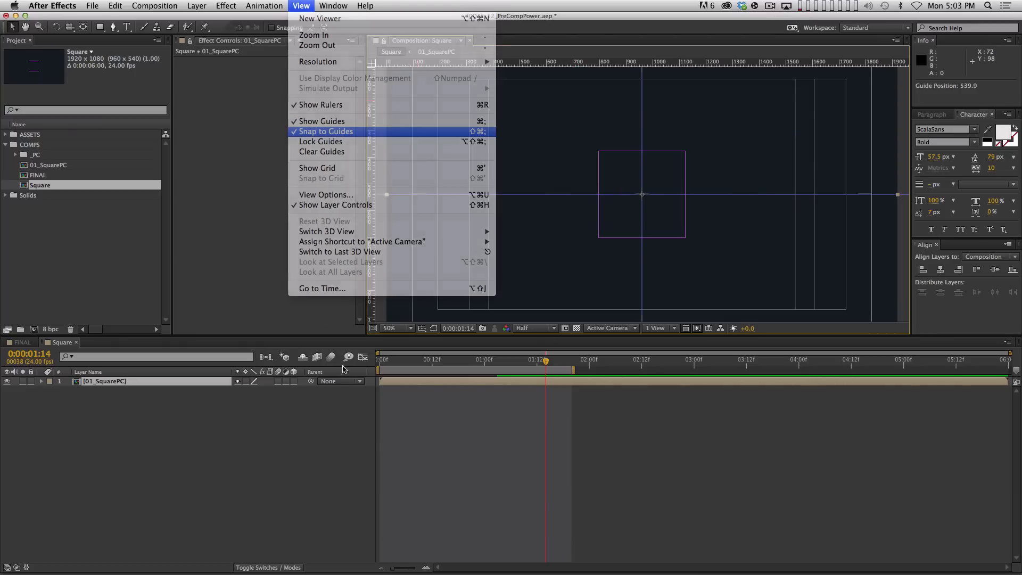
left_click(406, 486)
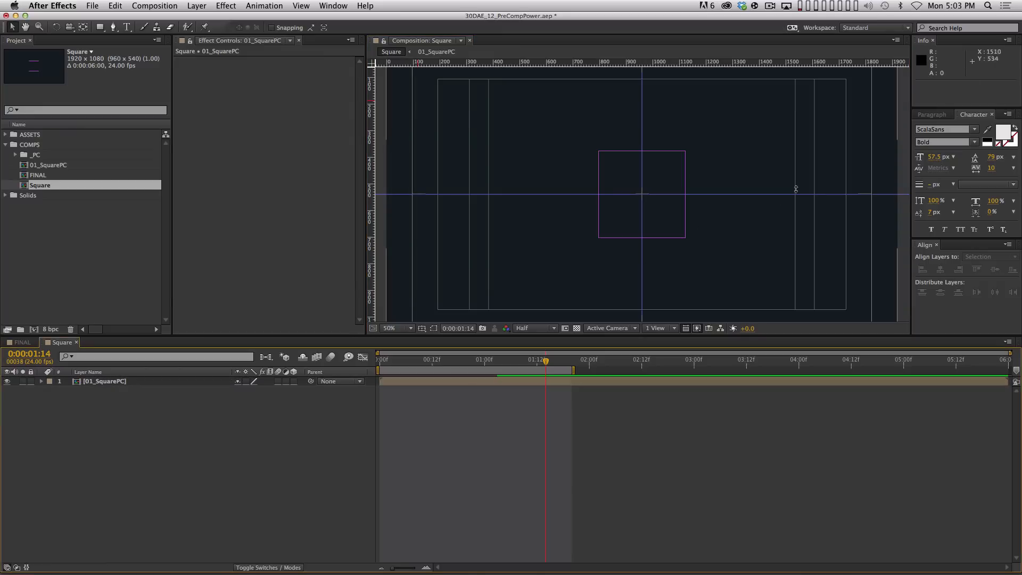
left_click_drag(808, 150, 780, 178)
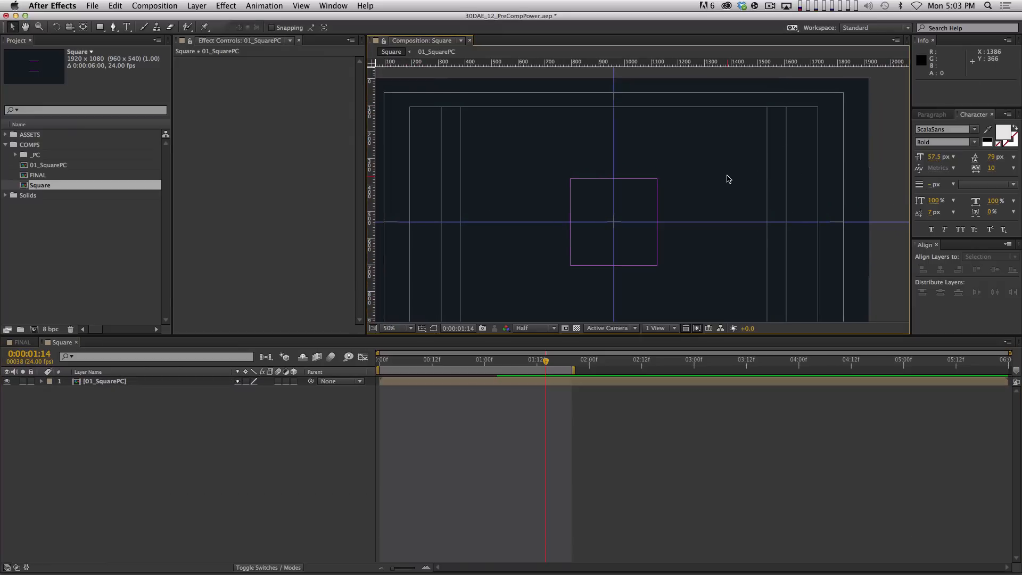
key("apostrophe")
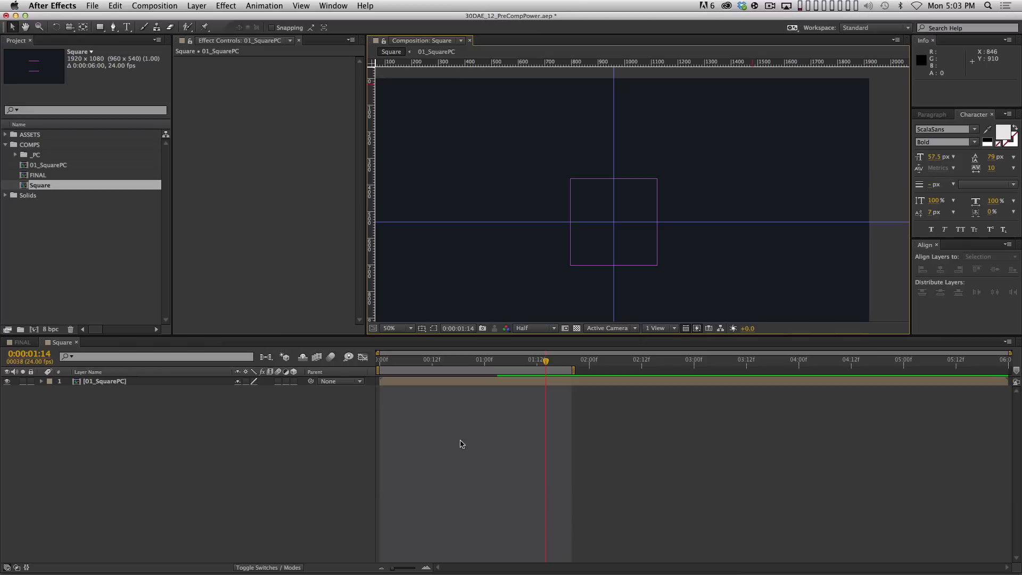
Try a rectangle mask on 01_SquarePC, undo it, and turn Snap to Guides back on
left_click(121, 382)
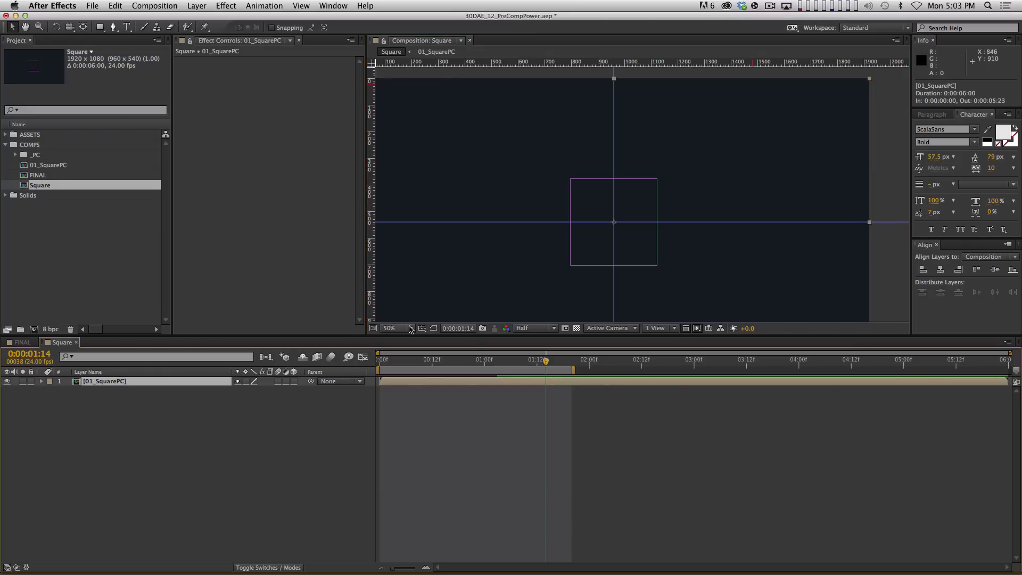
left_click(100, 26)
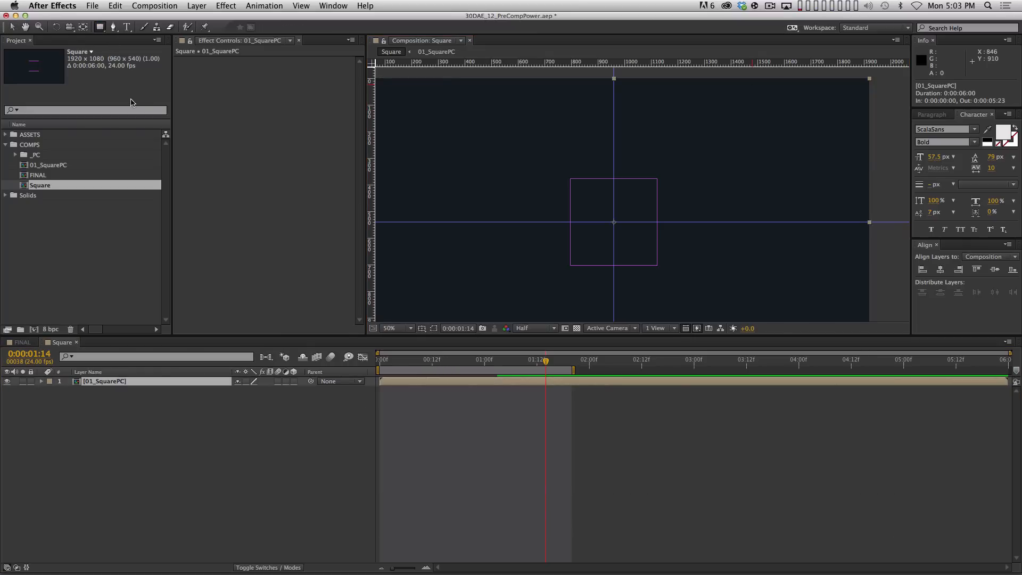
mouse_move(881, 71)
left_mouse_down()
mouse_move(725, 161)
mouse_move(614, 183)
mouse_move(609, 226)
left_mouse_up()
key("super+z")
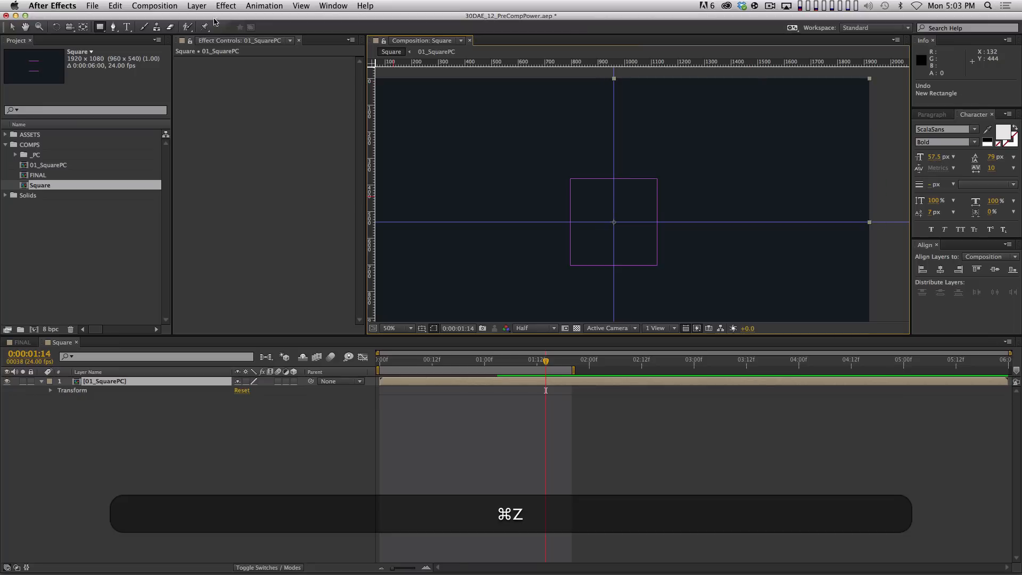
left_click(262, 7)
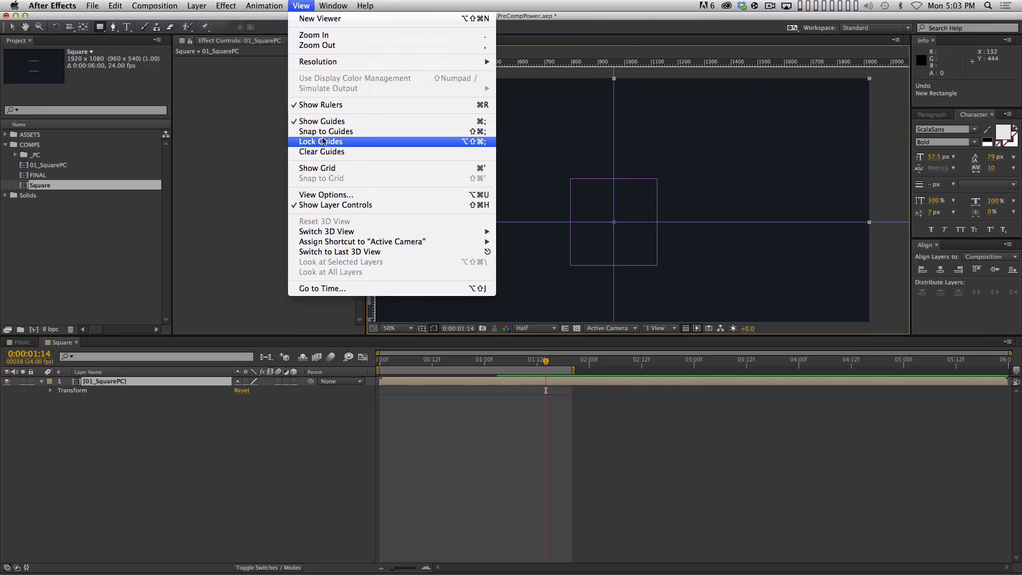
left_click(346, 131)
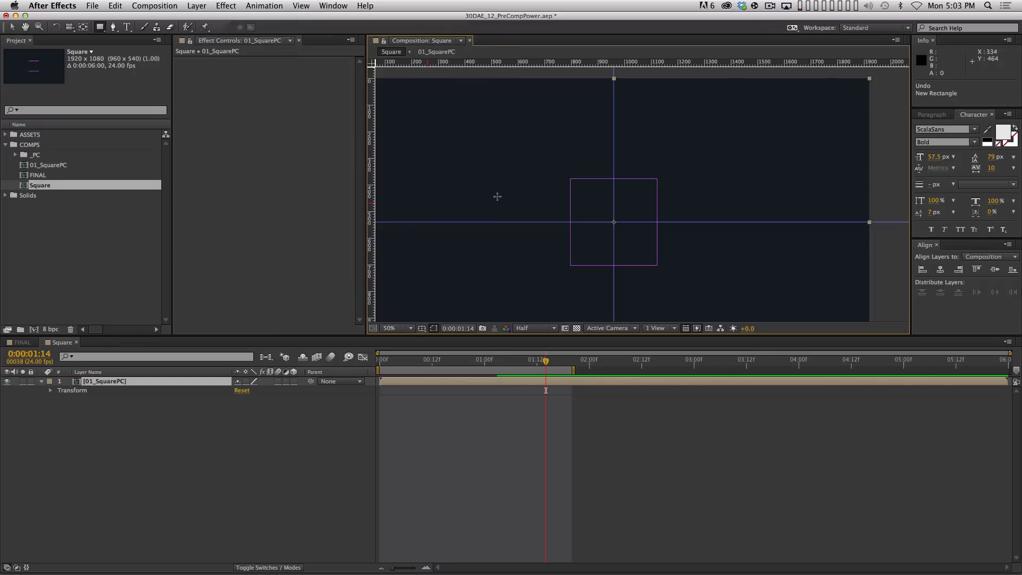
Mask 01_SquarePC from the top-right corner to the guide crossing, then hide the guides
mouse_move(883, 70)
left_mouse_down()
mouse_move(628, 221)
mouse_move(614, 221)
mouse_move(614, 196)
mouse_move(613, 222)
left_mouse_up()
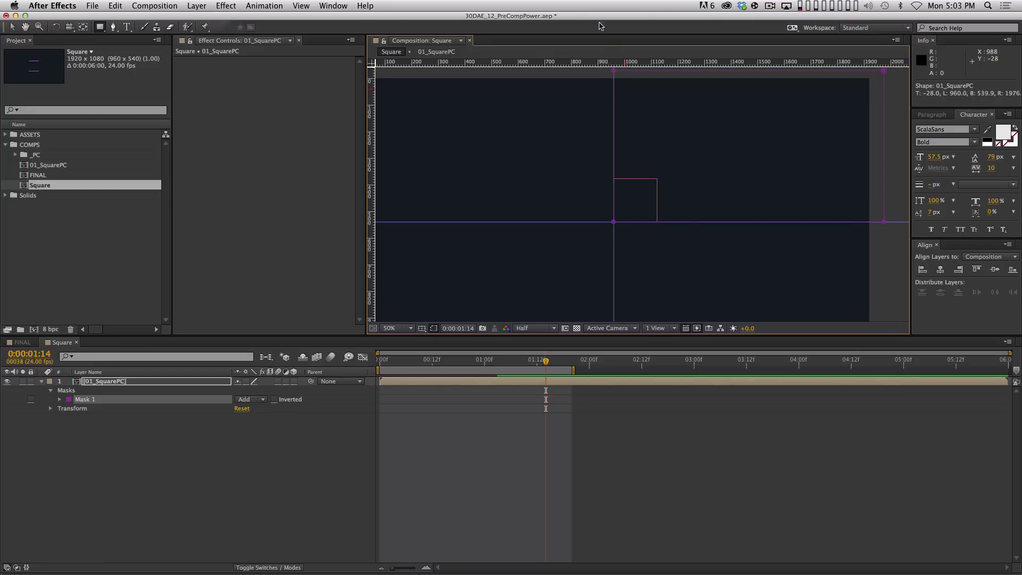
left_click(255, 444)
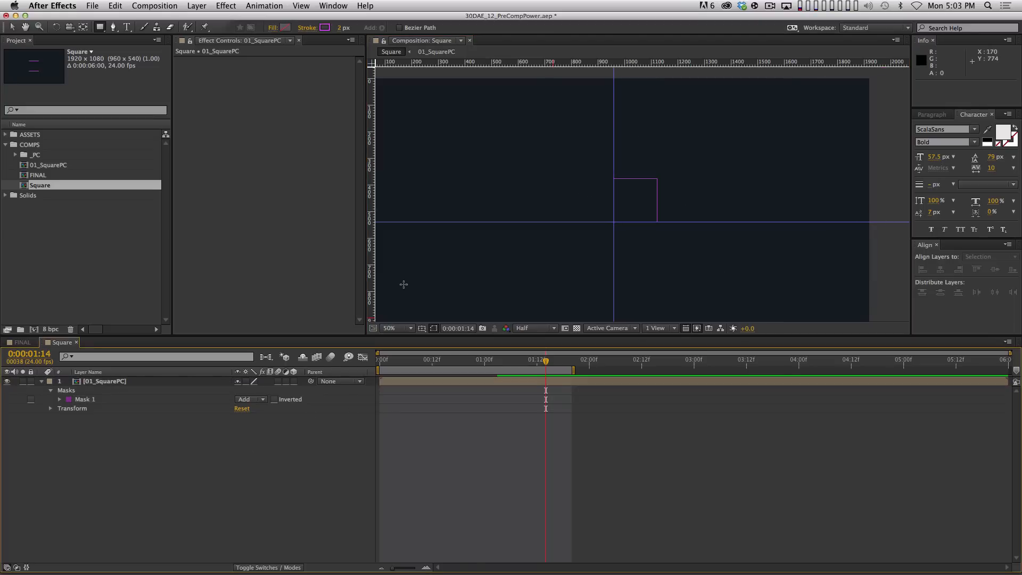
key("v")
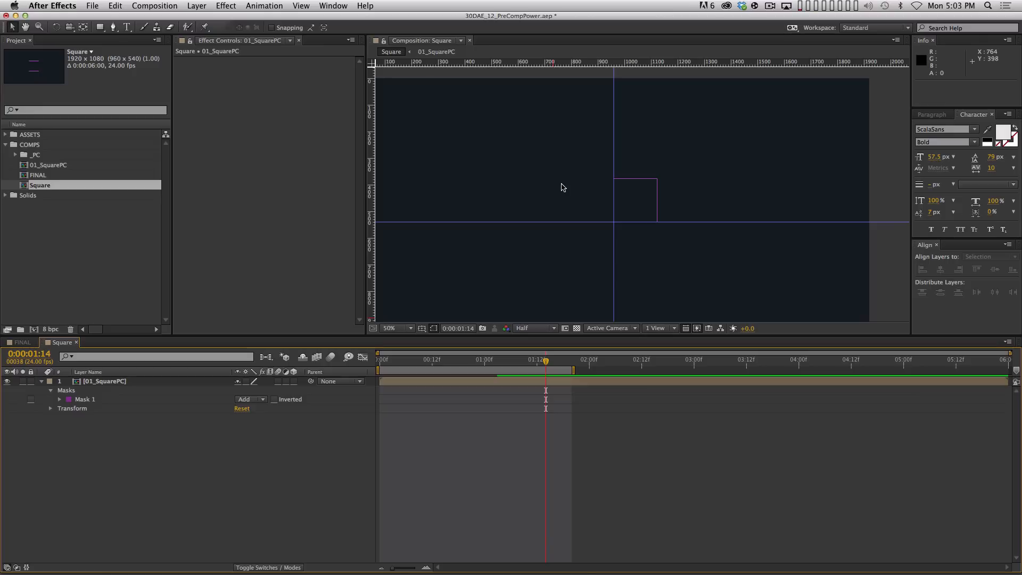
key("super+semicolon")
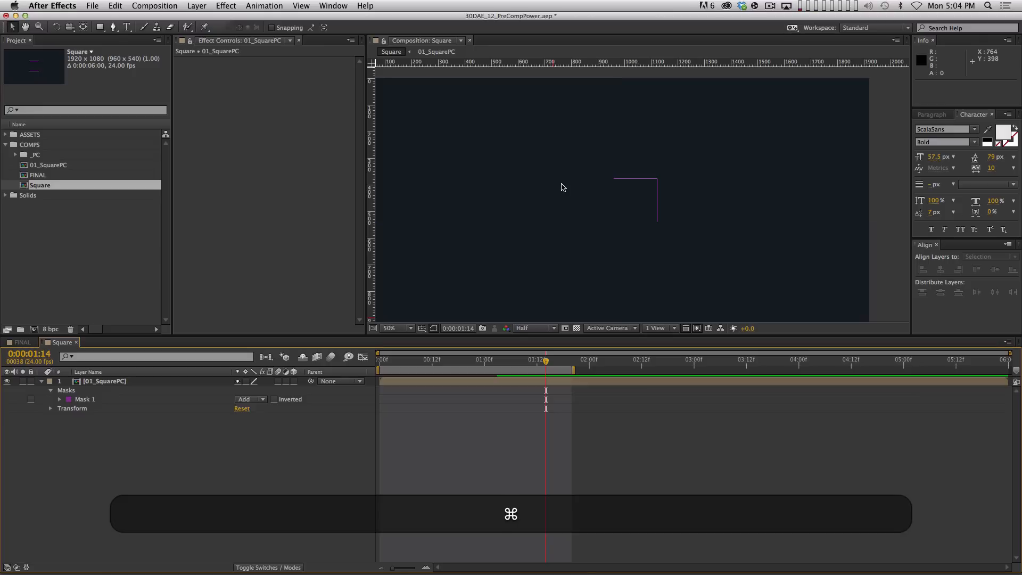
left_click(305, 4)
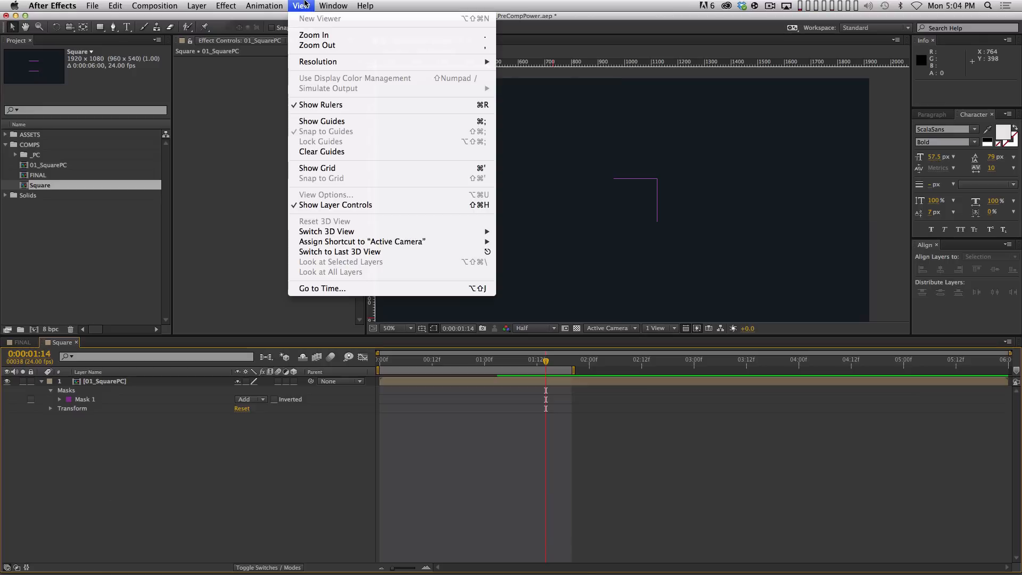
left_click(341, 122)
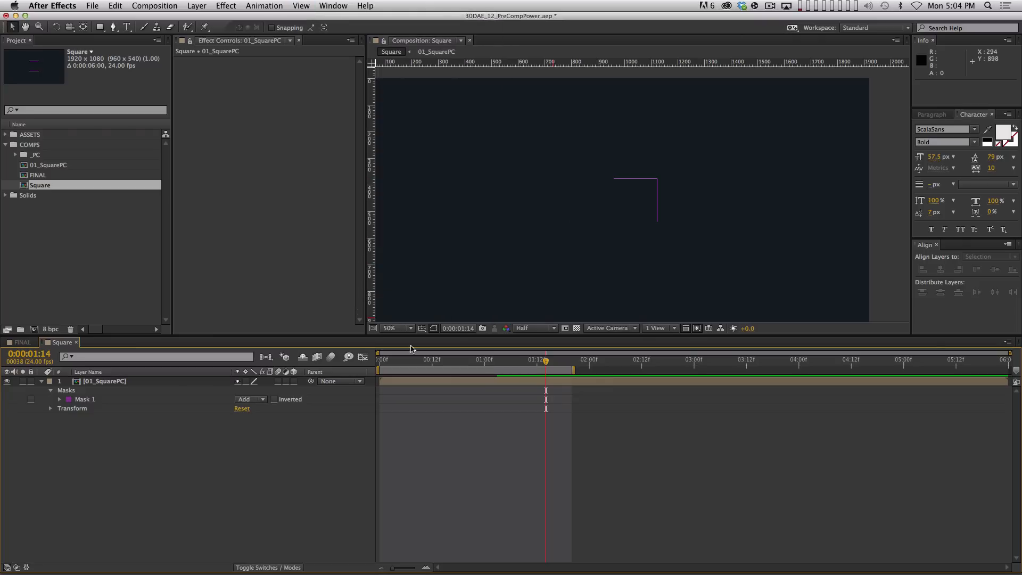
Preview the masked layer at Fit magnification, ending on the last frame with 01_SquarePC selected
key("comma")
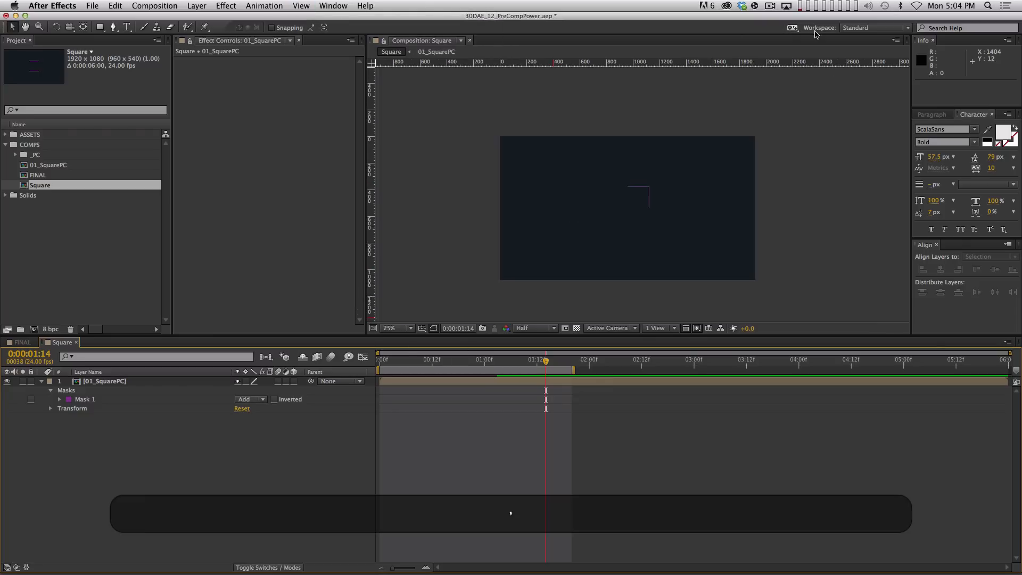
key("KP_0")
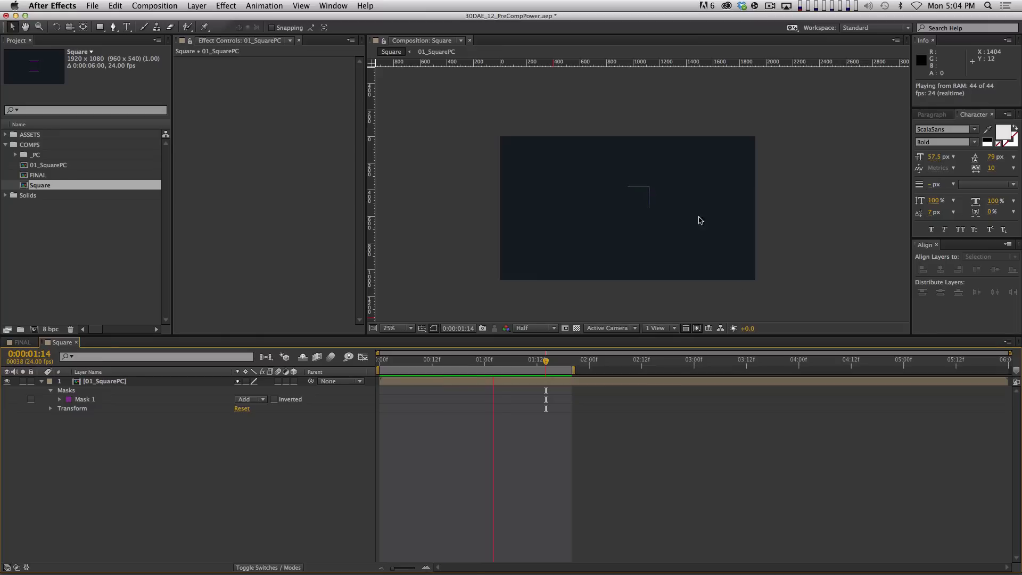
key("space")
left_click(408, 328)
left_click(403, 349)
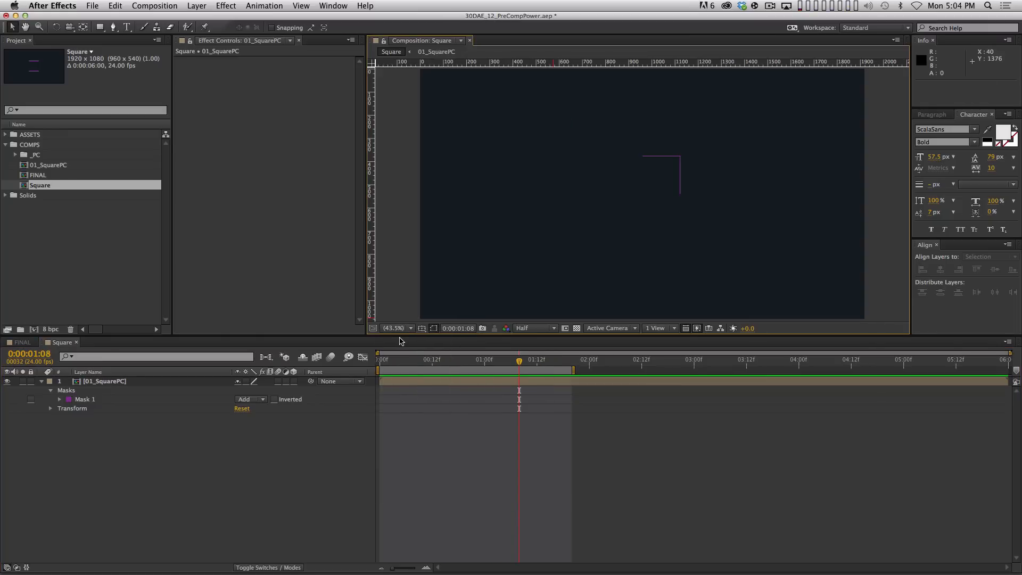
key("KP_0")
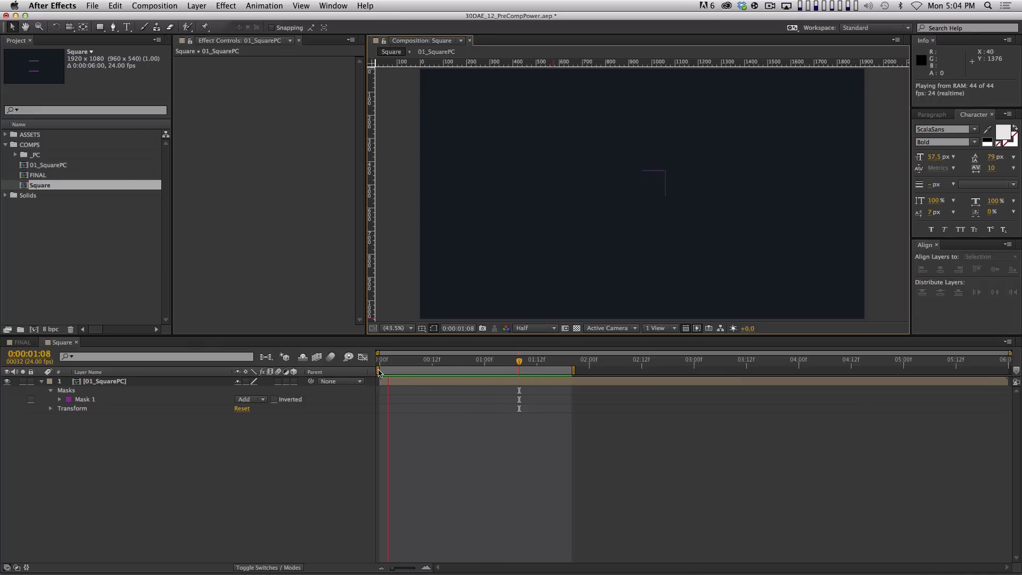
key("End")
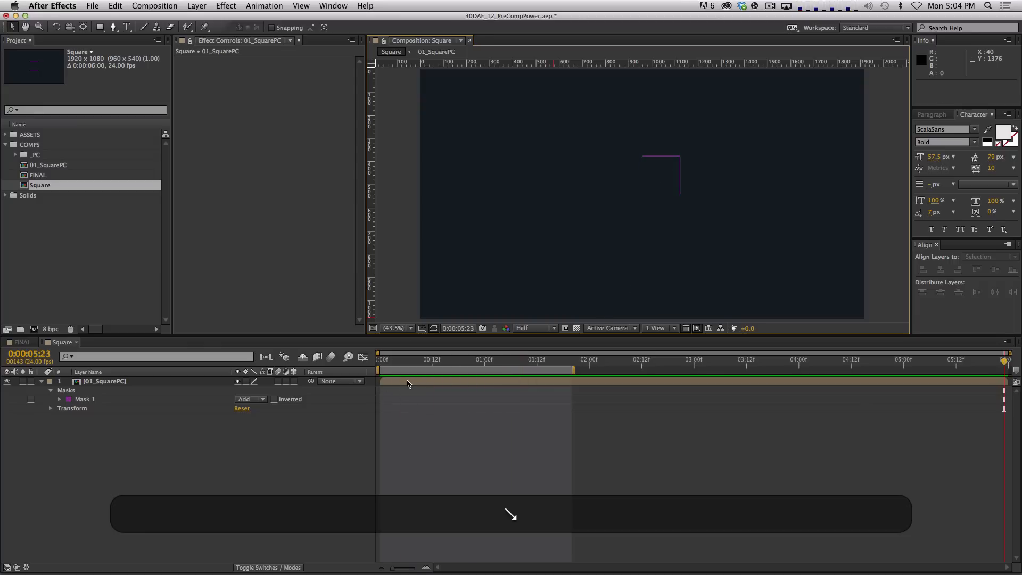
left_click(380, 492)
left_click(154, 381)
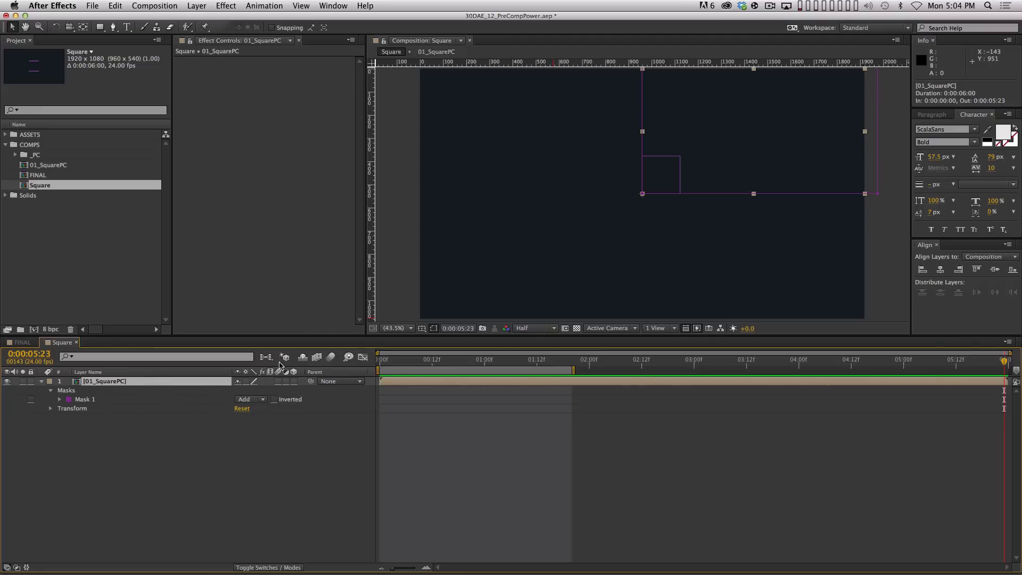
Duplicate 01_SquarePC and set the copy's scale to 100, -100% to mirror it vertically, then preview
key("super+d")
key("s")
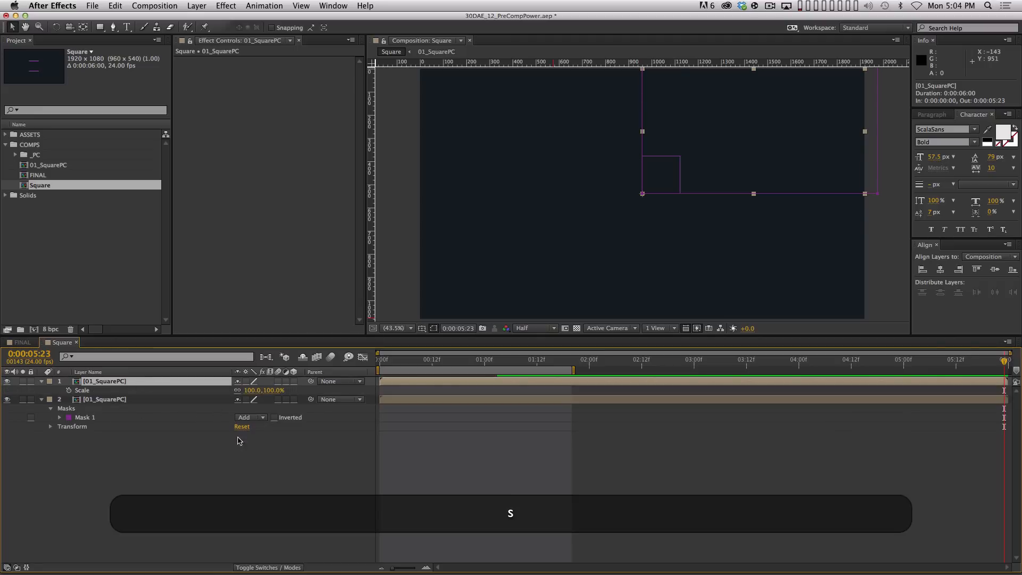
left_click(238, 392)
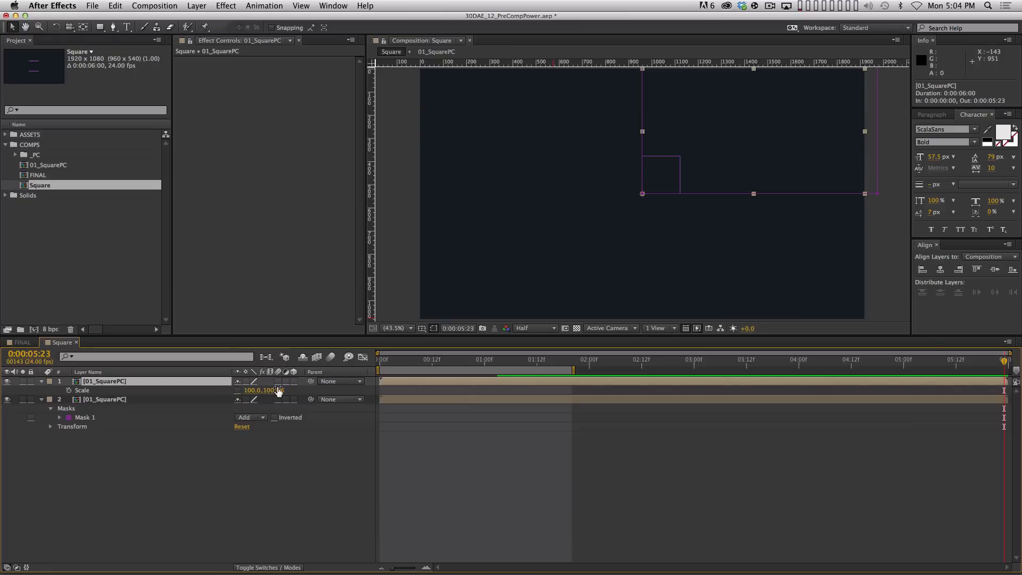
left_click(277, 356)
left_click(275, 390)
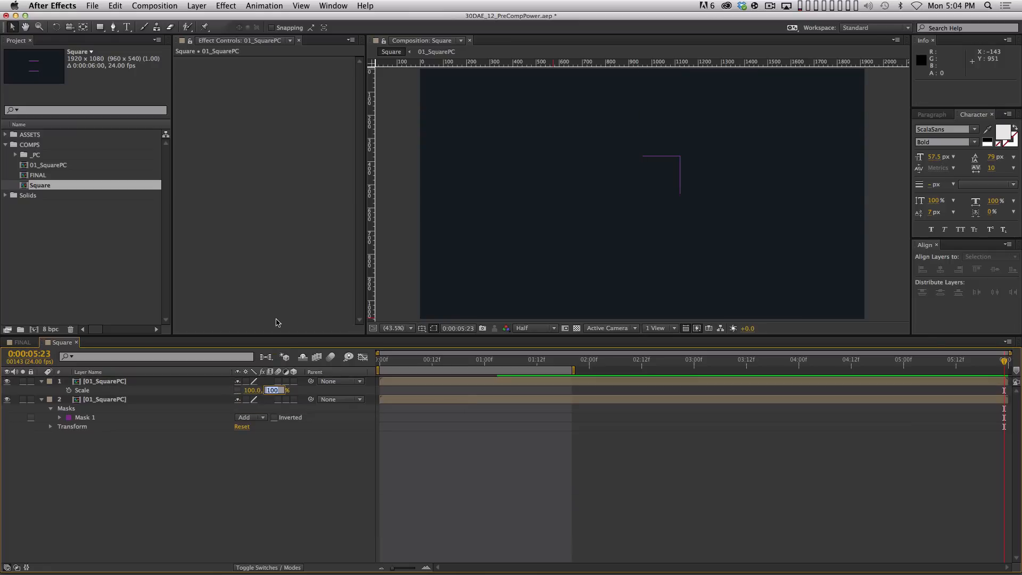
key("Left")
type("-")
key("Return")
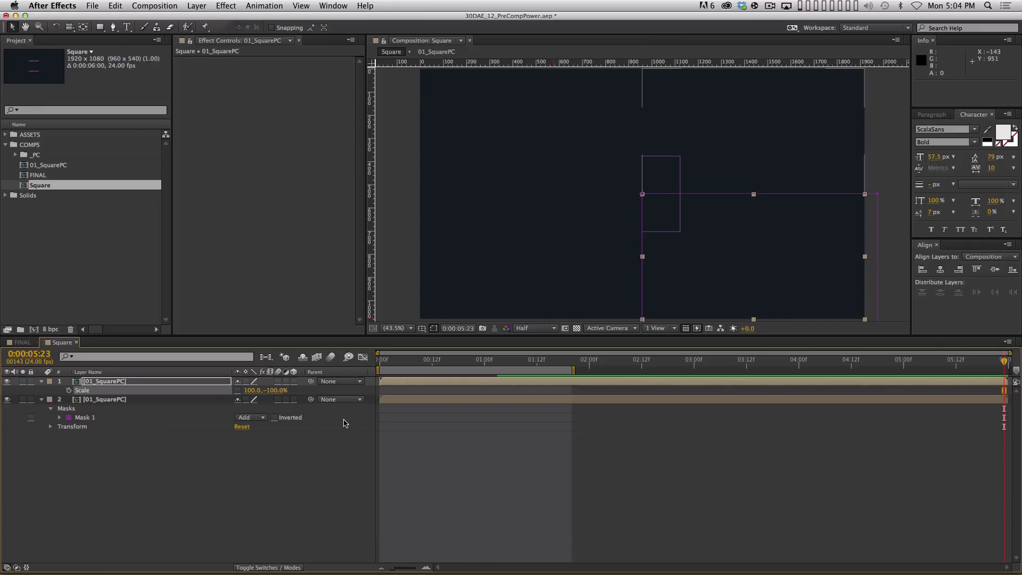
key("KP_0")
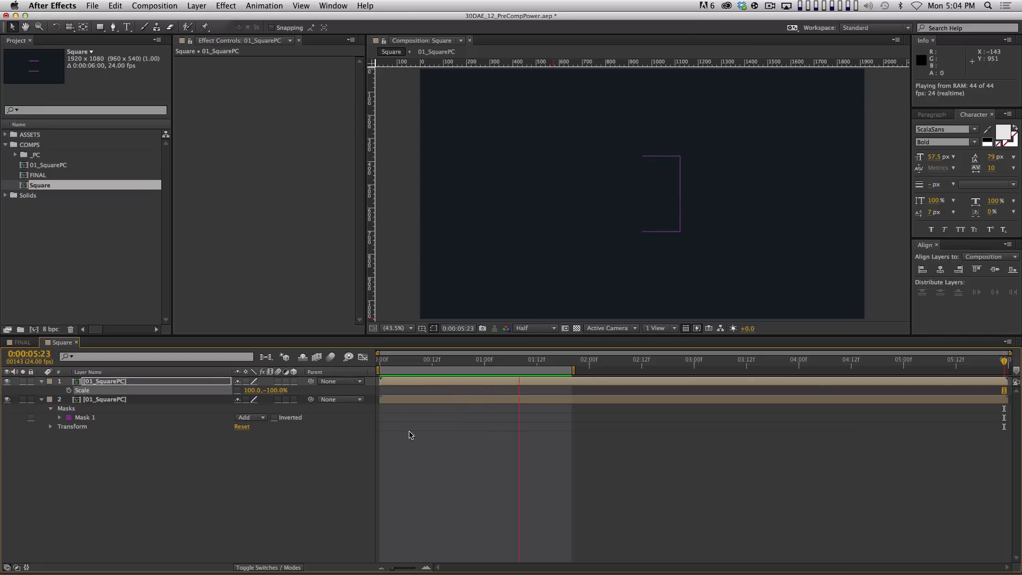
Stop the preview and collapse all open layer properties
key("space")
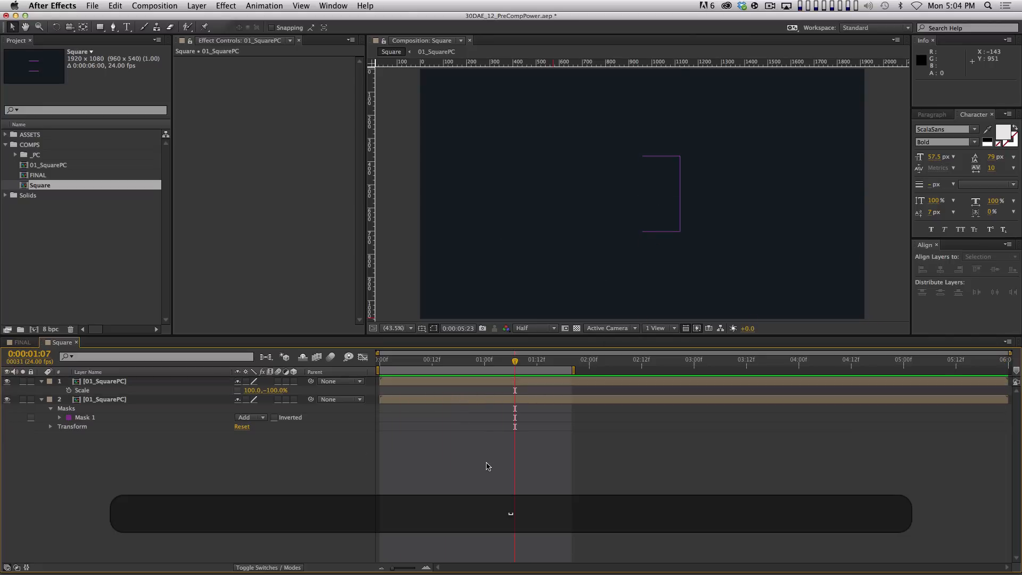
key("super+a")
key("shift+super+grave")
left_click(385, 500)
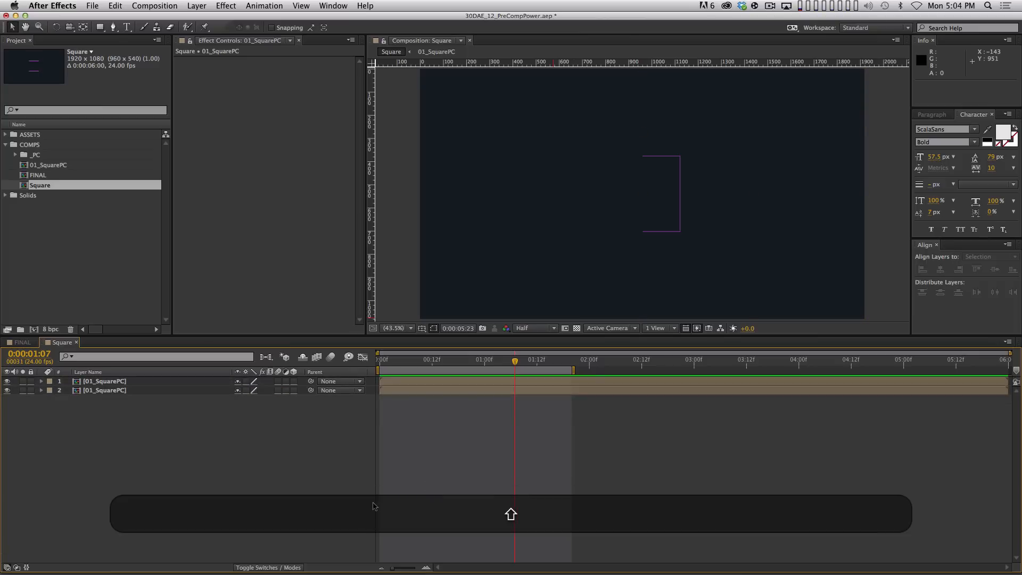
Pre-compose both 01_SquarePC layers as 02_SquaresHalf and select the new layer
left_click_drag(291, 527, 115, 380)
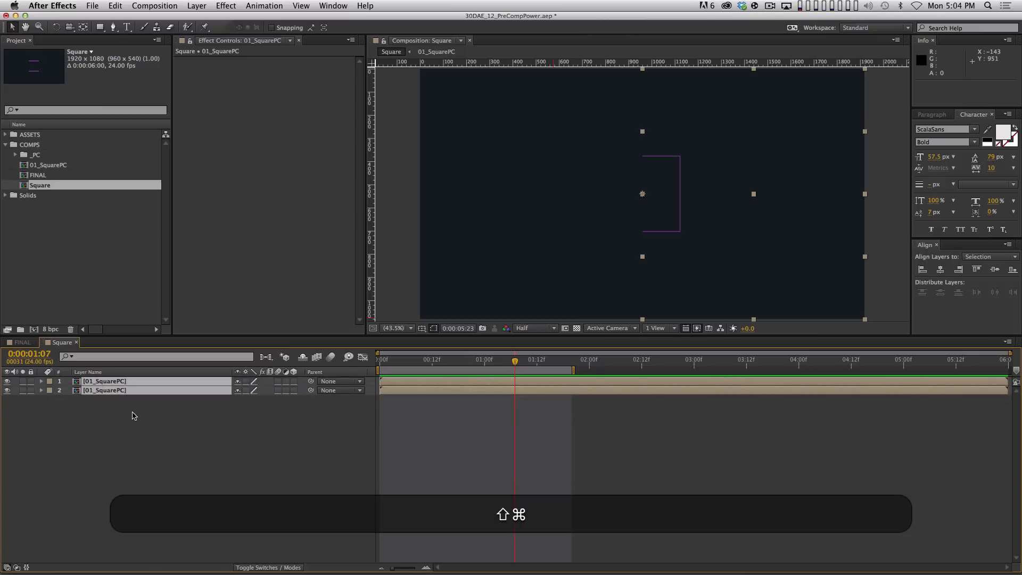
key("shift+super+c")
type("0")
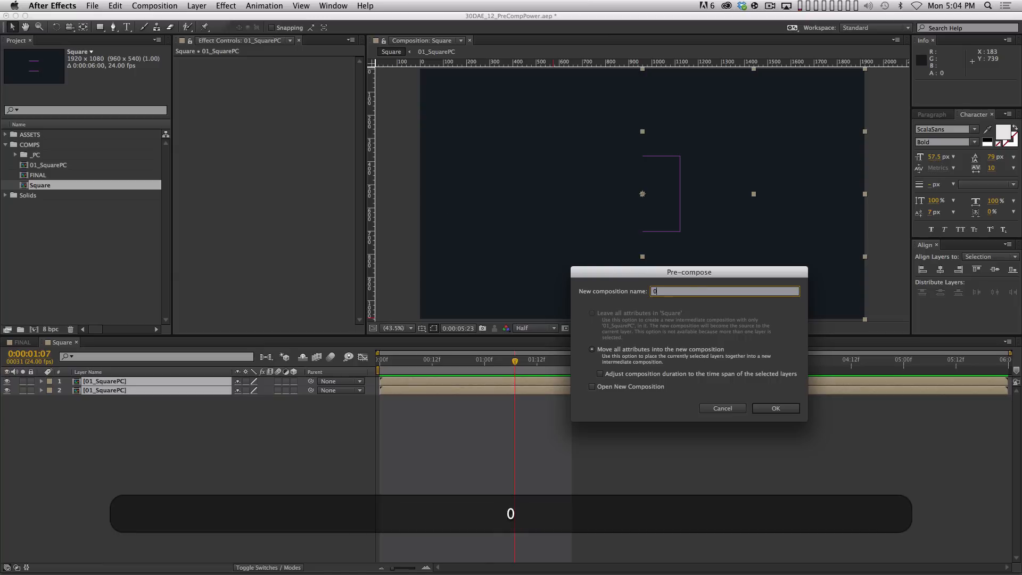
type("2_SquaresHalf")
key("Return")
left_click(152, 486)
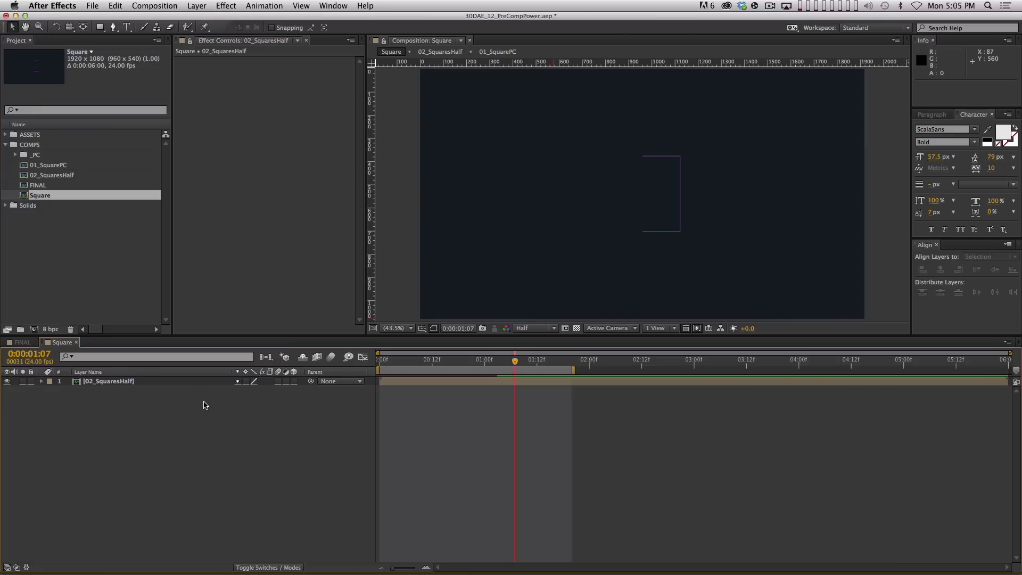
left_click(186, 384)
Duplicate 02_SquaresHalf and set the copy's scale to -100, 100% to mirror it horizontally, then preview
key("super")
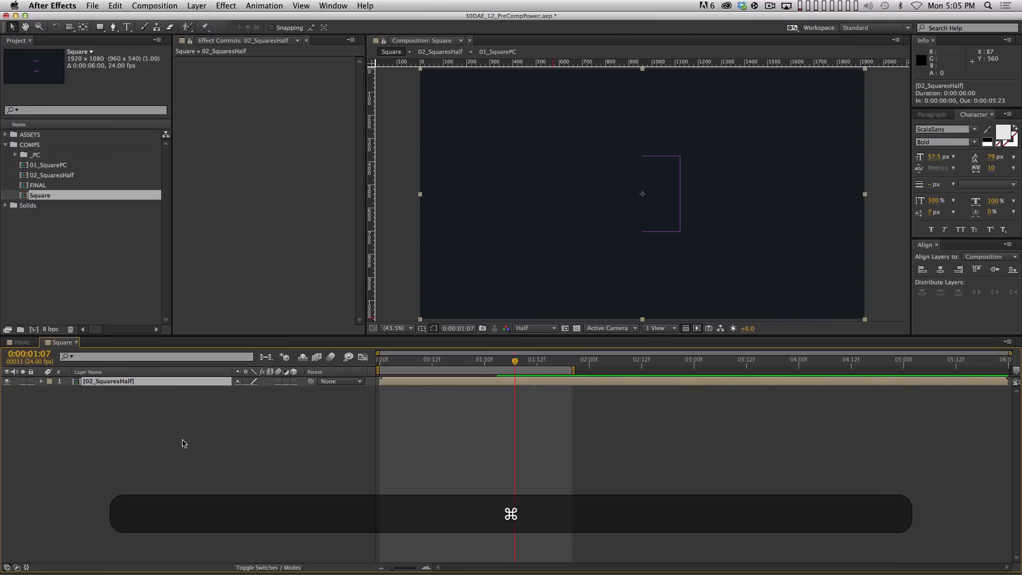
key("super+d")
key("s")
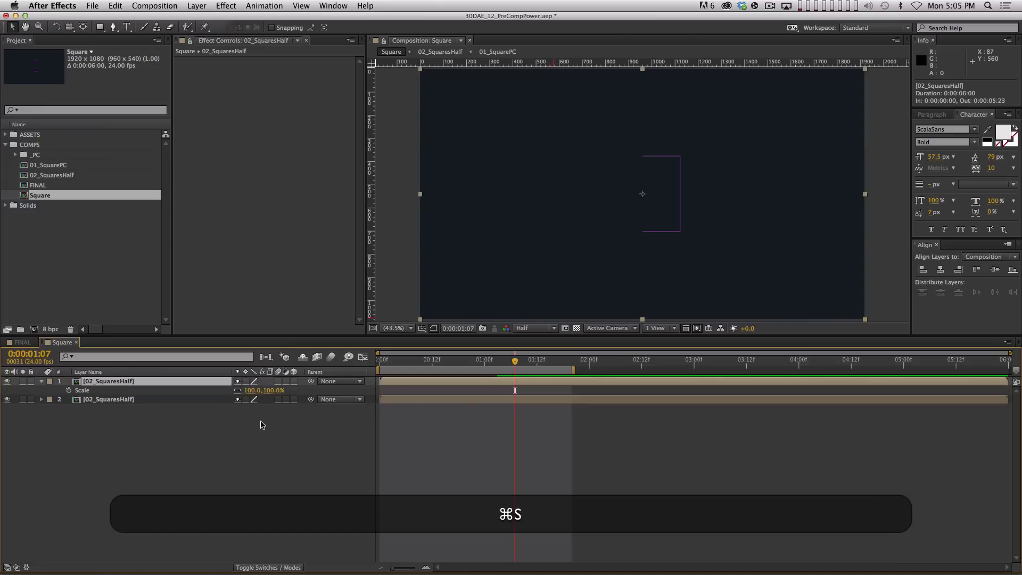
left_click(250, 390)
key("Left")
type("-")
key("Return")
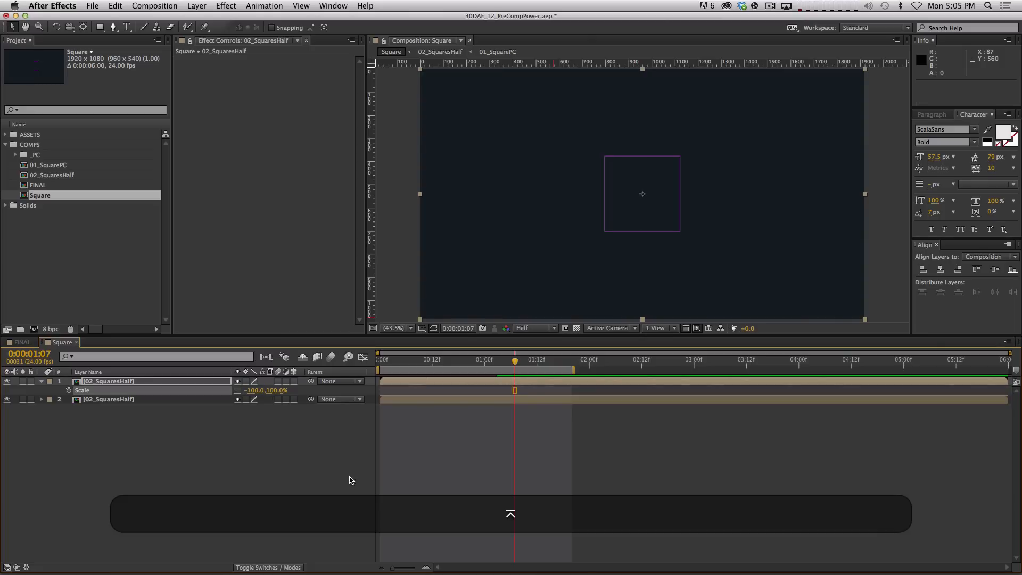
key("KP_0")
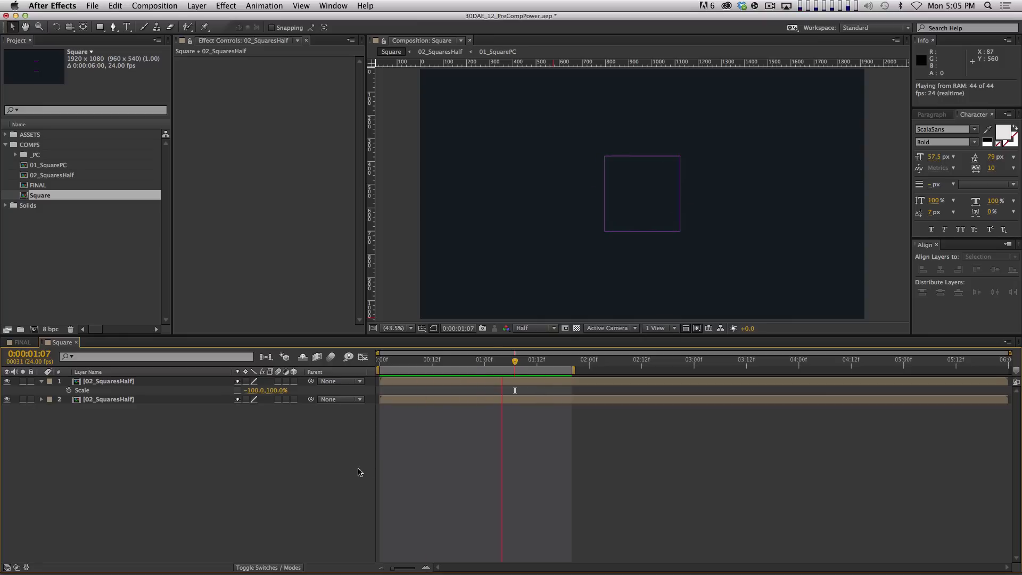
key("super+space")
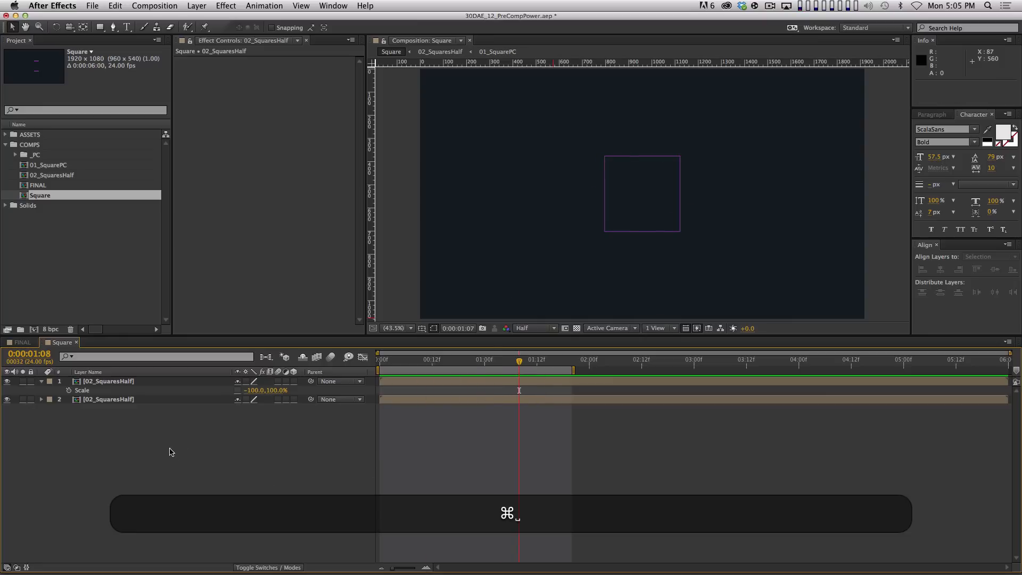
left_click(41, 382)
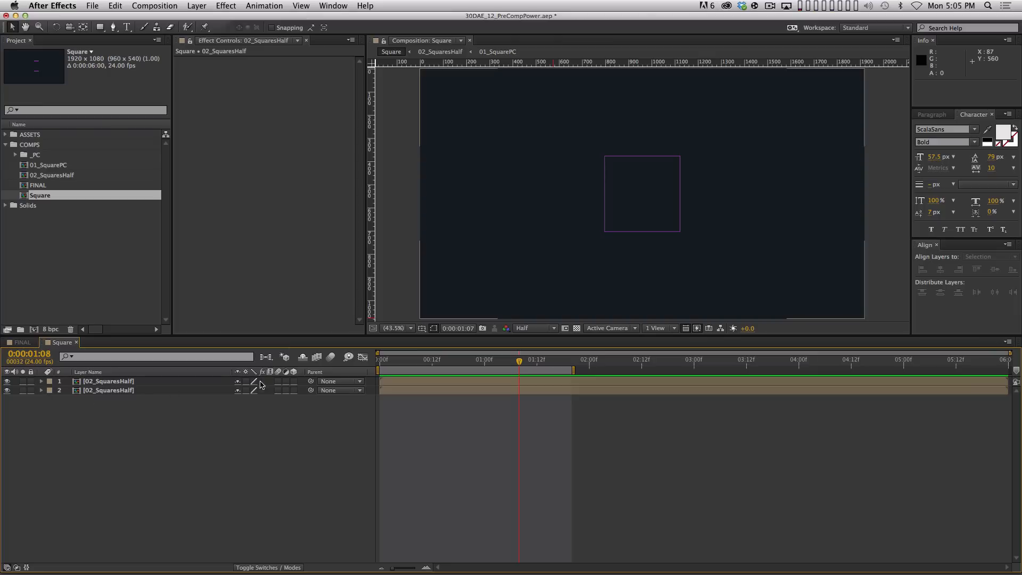
Open 01_SquarePC, save the project, and duplicate the Square layer as Square 2
double_click(51, 166)
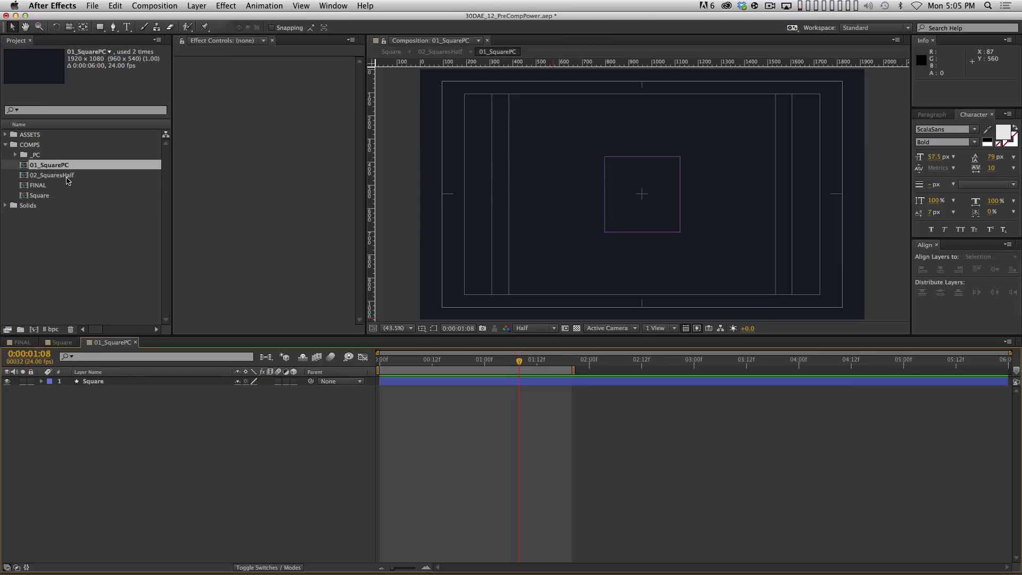
left_click(149, 383)
key("super+s")
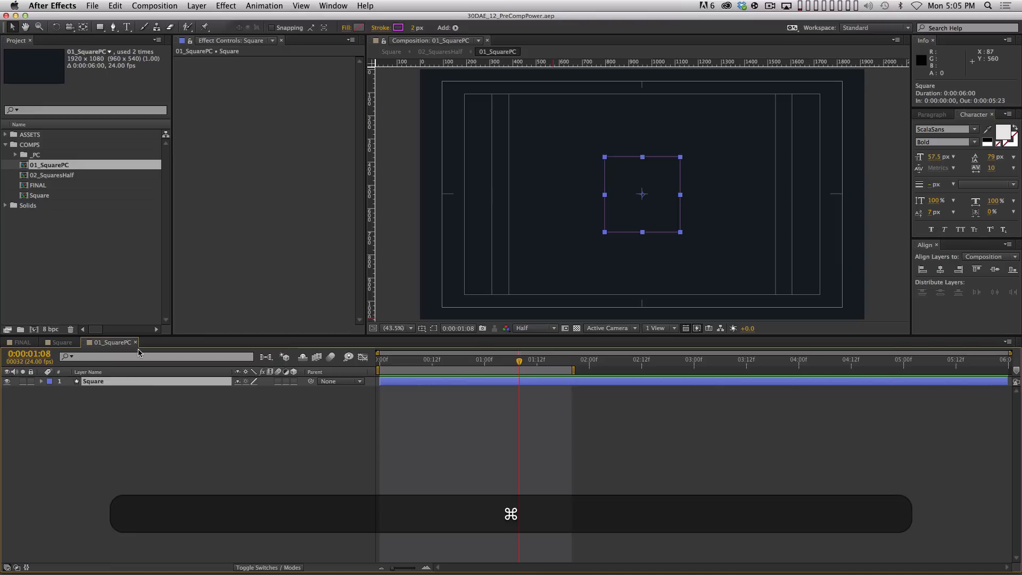
key("super+s")
left_click(204, 449)
key("super+a")
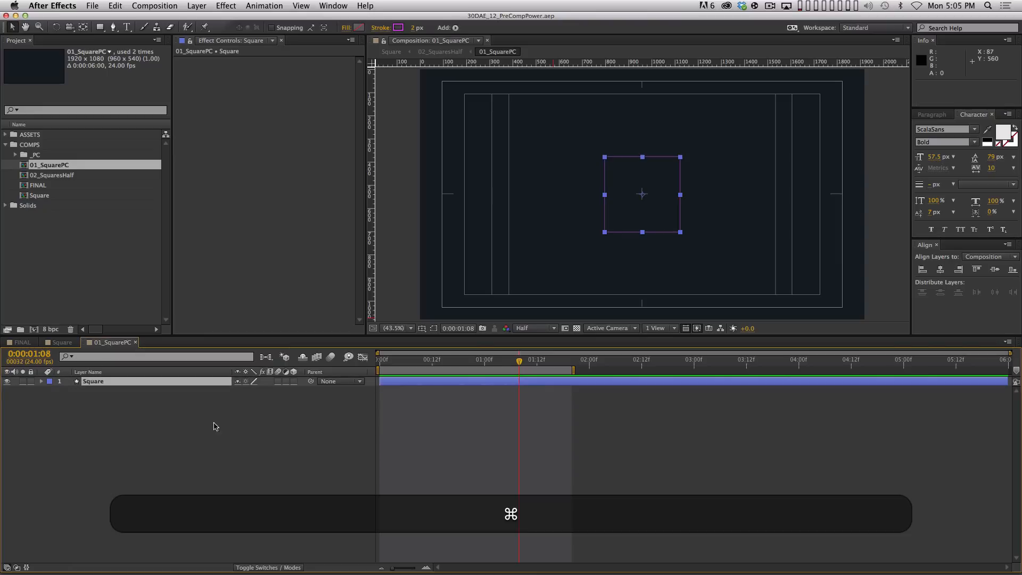
key("super+d")
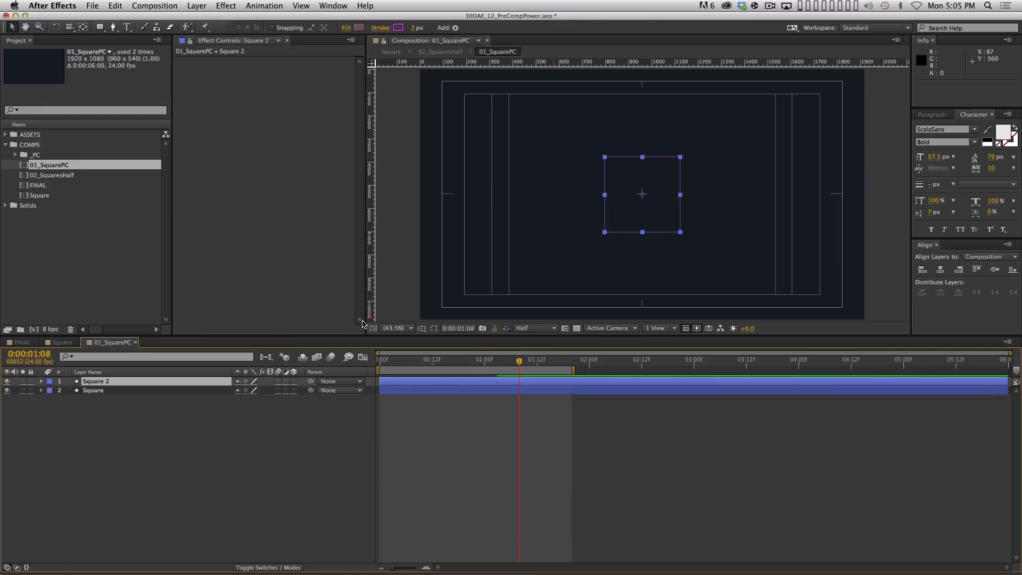
Shrink Square 2's rectangle size to 221 and set its stroke to cyan #4FCADF
key("s")
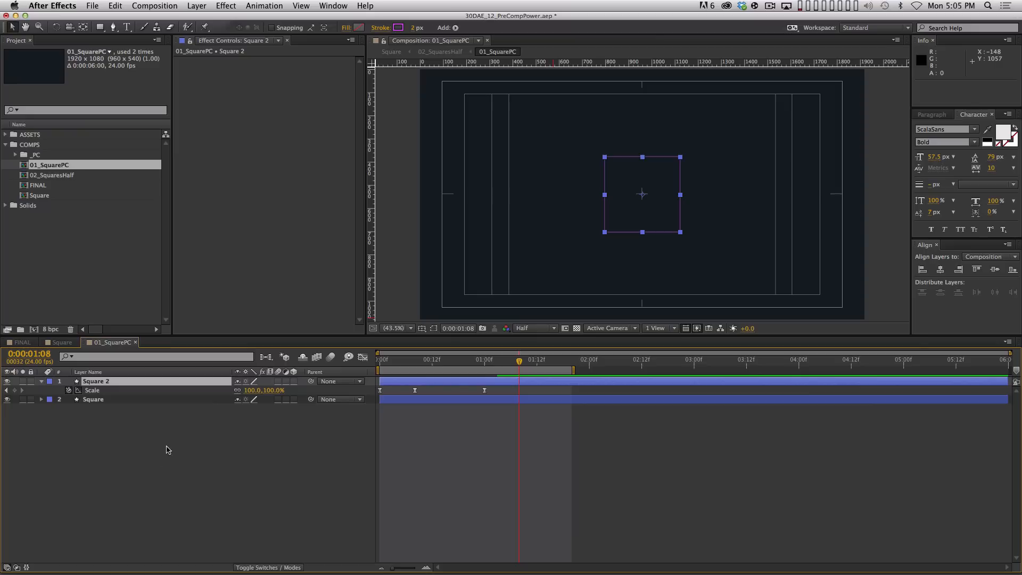
left_click(100, 385)
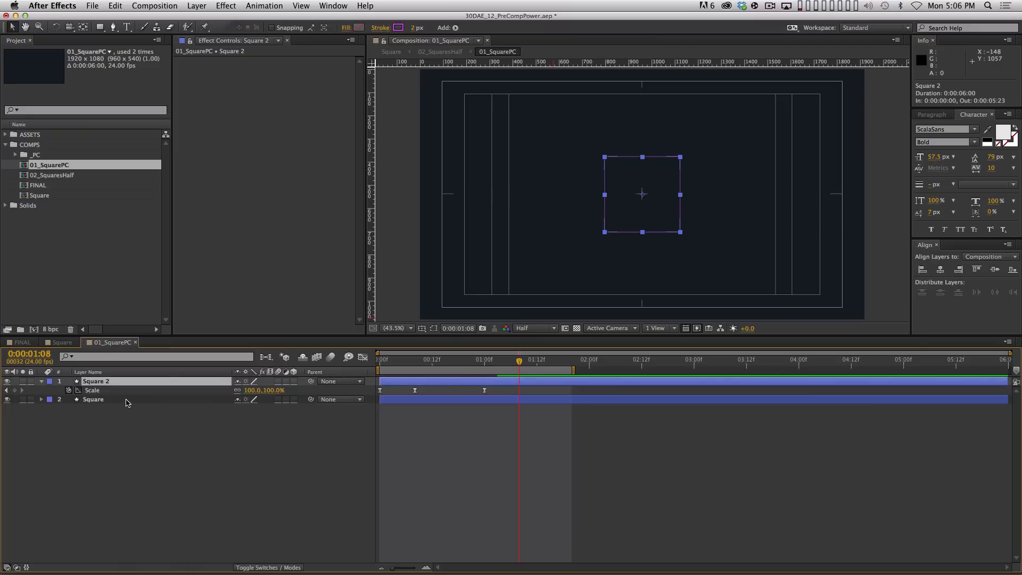
key("u")
key("u")
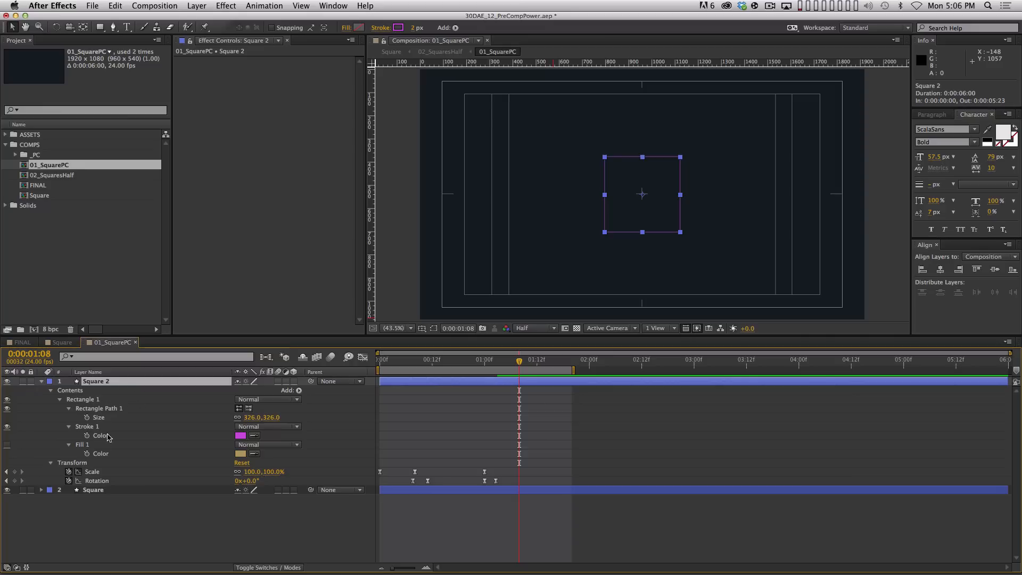
left_click_drag(255, 417, 196, 416)
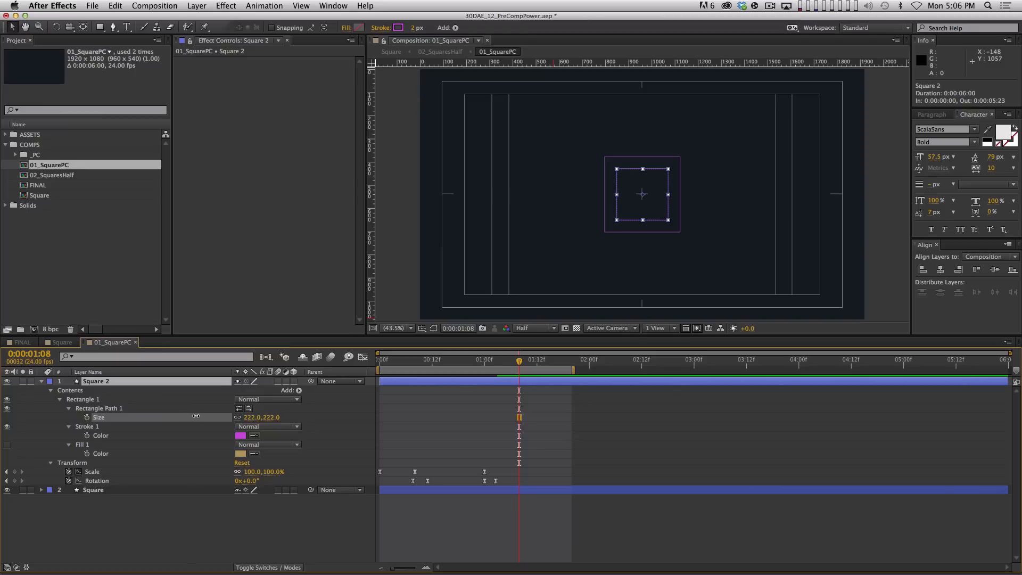
left_click(303, 503)
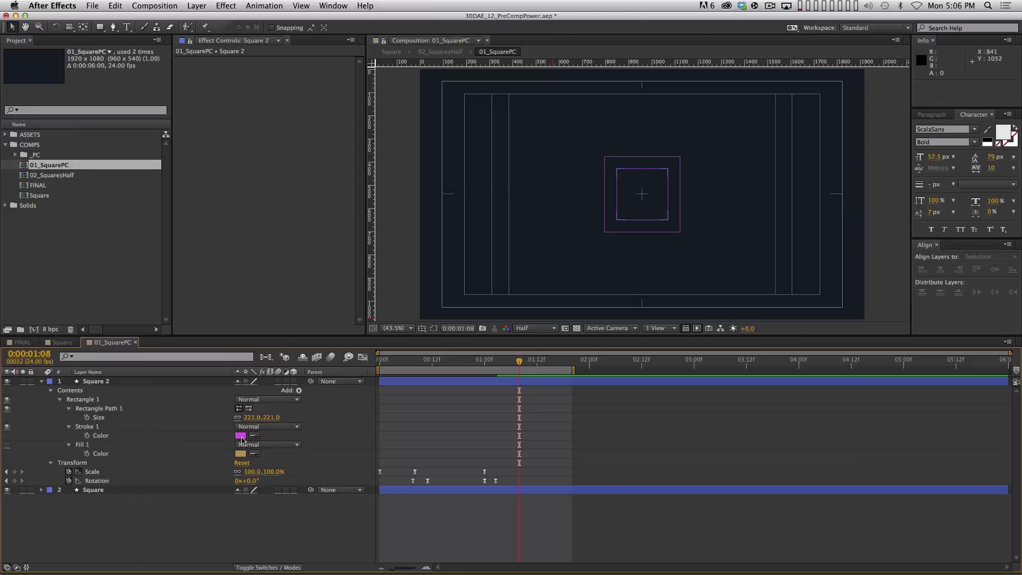
left_click(241, 435)
left_click_drag(556, 404, 553, 409)
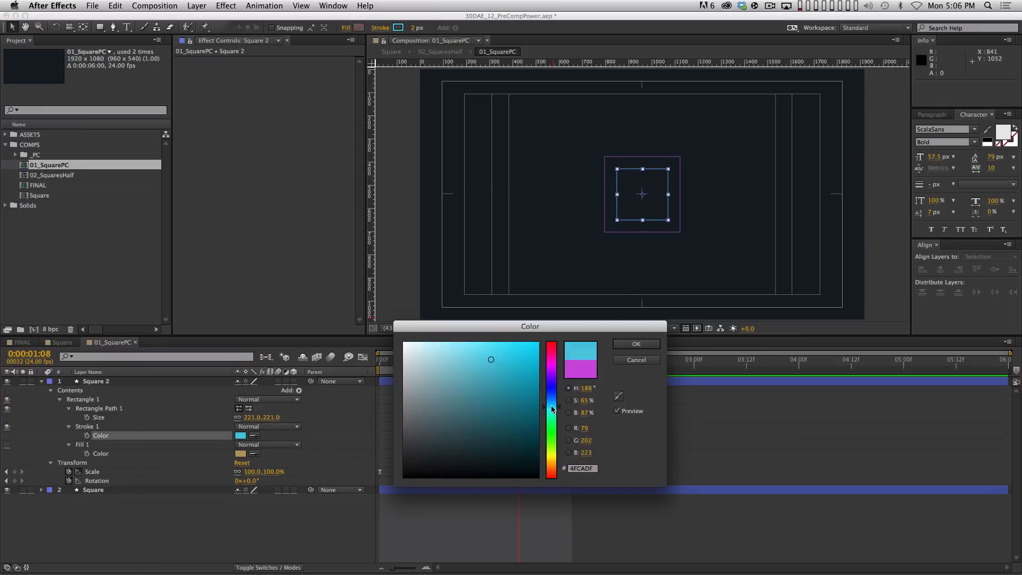
left_click(636, 344)
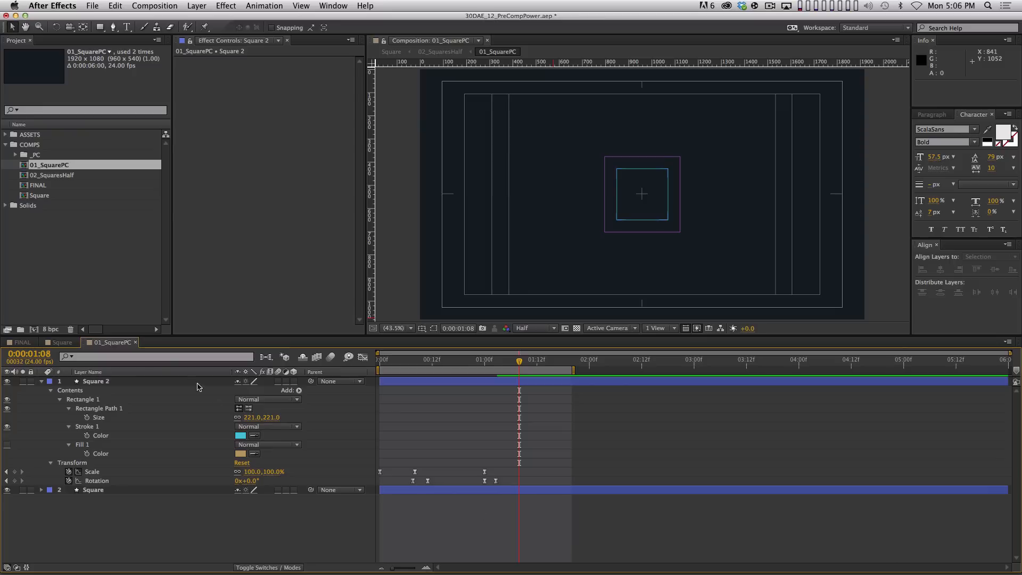
Shift Square 2 a few frames later with Alt+Page Down and preview
left_click_drag(135, 383, 139, 342)
key("alt")
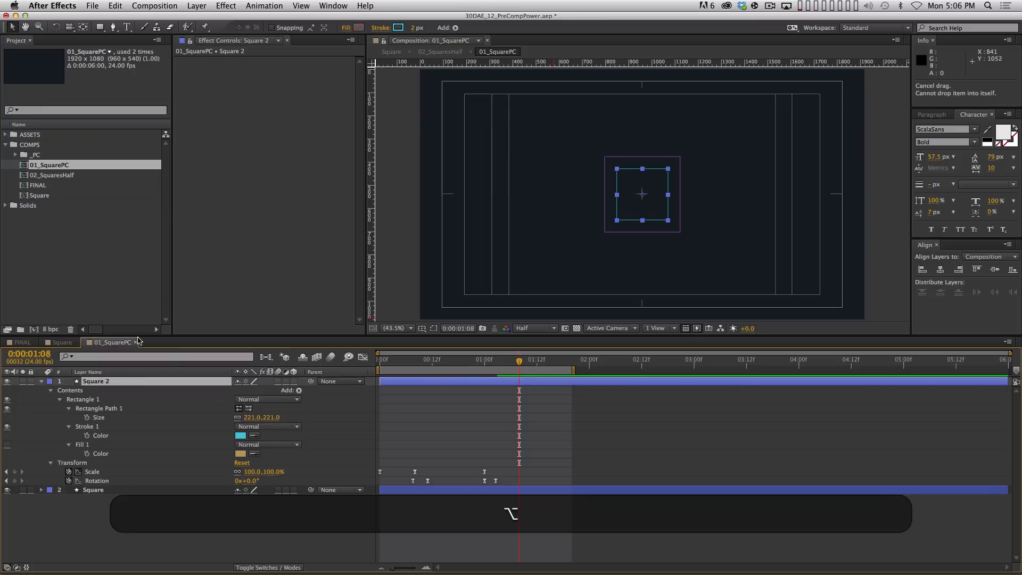
key("alt+Page_Down")
key("alt+Page_Down")
key("alt+Page_Down")
key("alt+Page_Down")
key("KP_0")
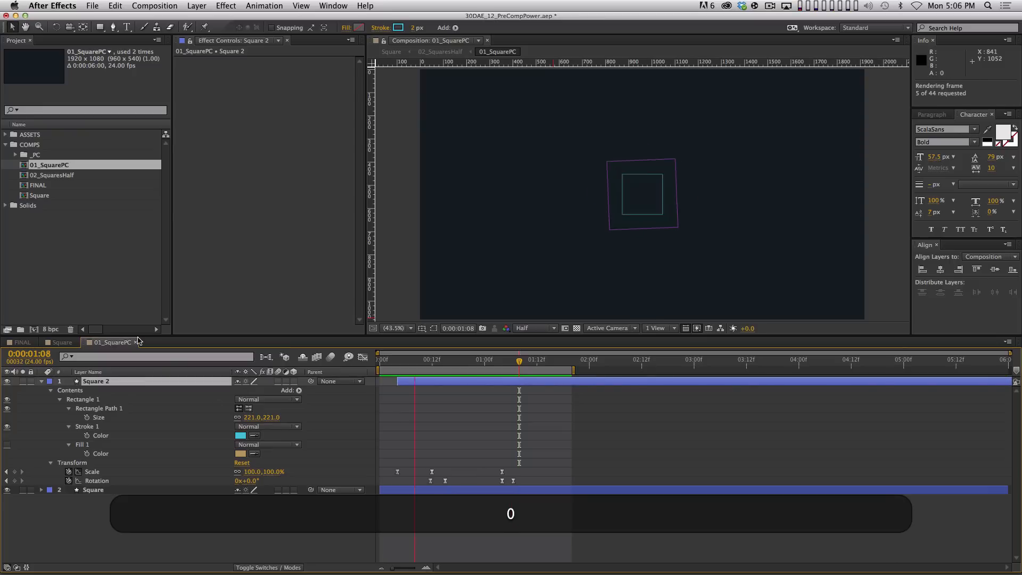
key("space")
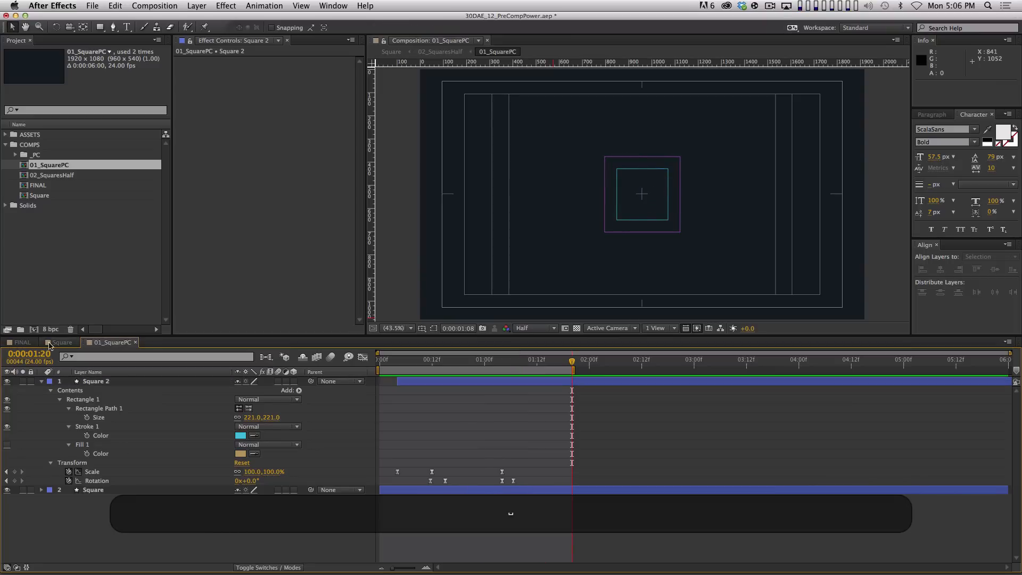
left_click(26, 344)
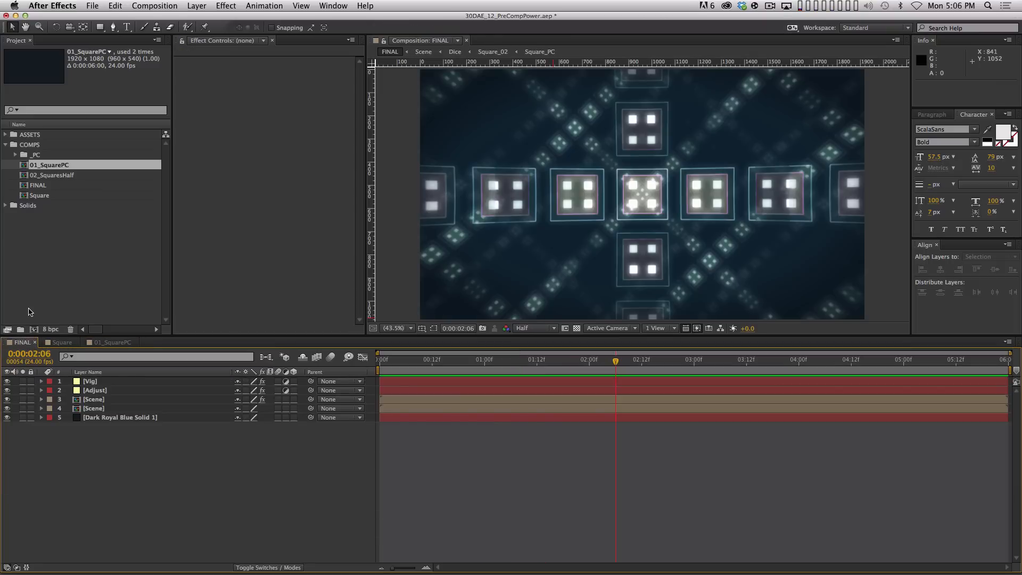
double_click(44, 195)
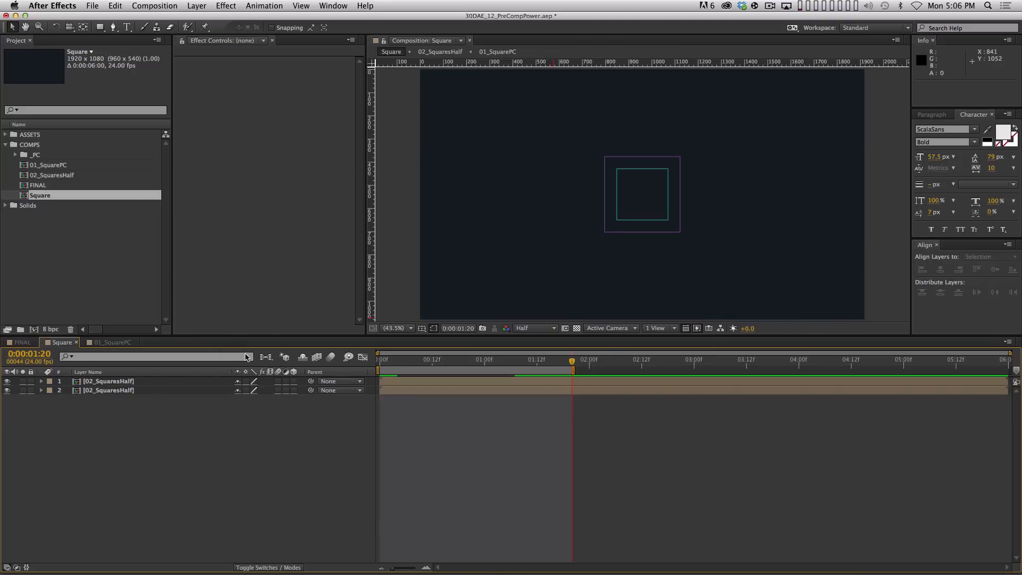
key("KP_0")
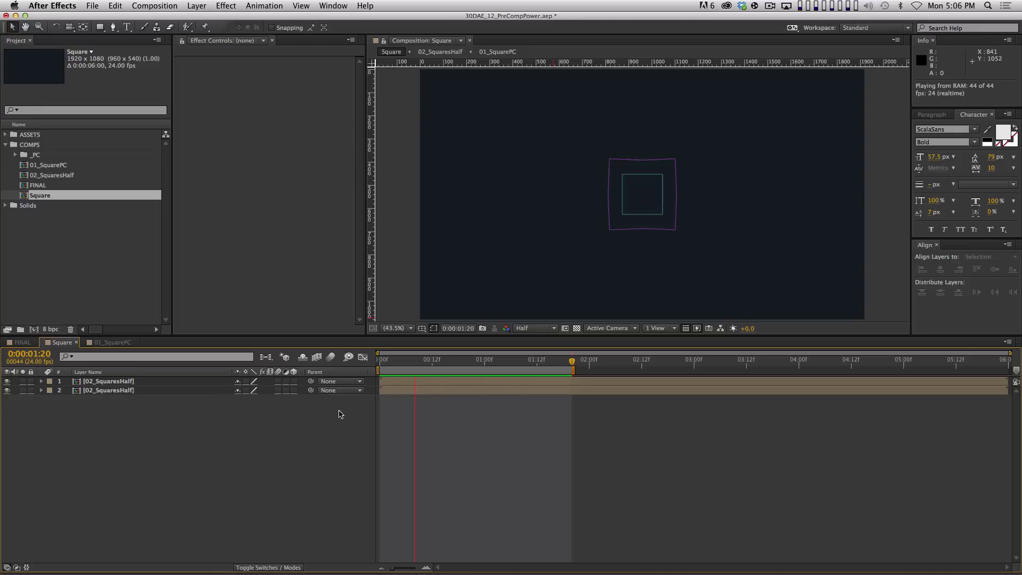
Select both 02_SquaresHalf layers and pre-compose them as 03_SquaresAgain
key("super+a")
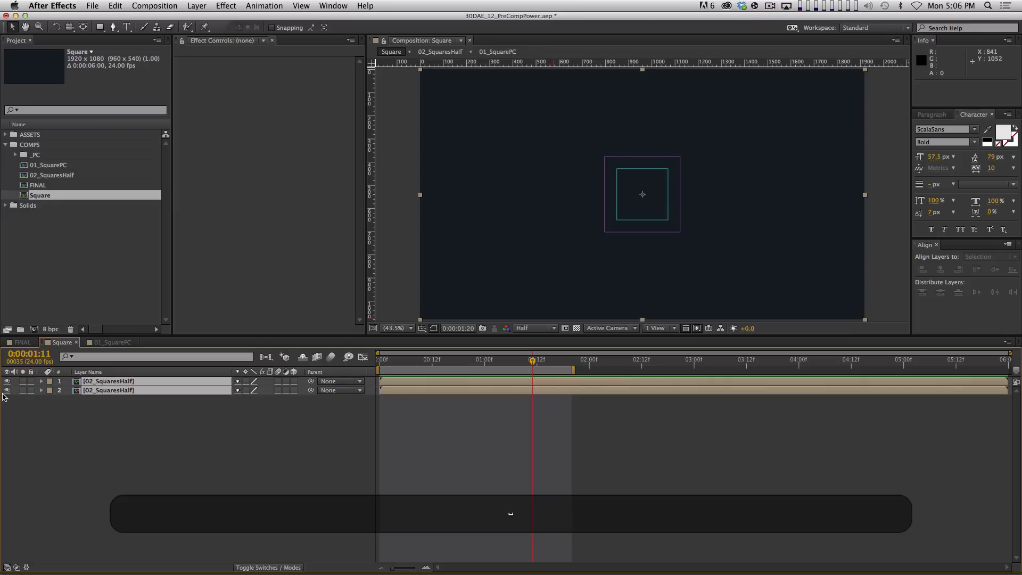
key("shift+super+c")
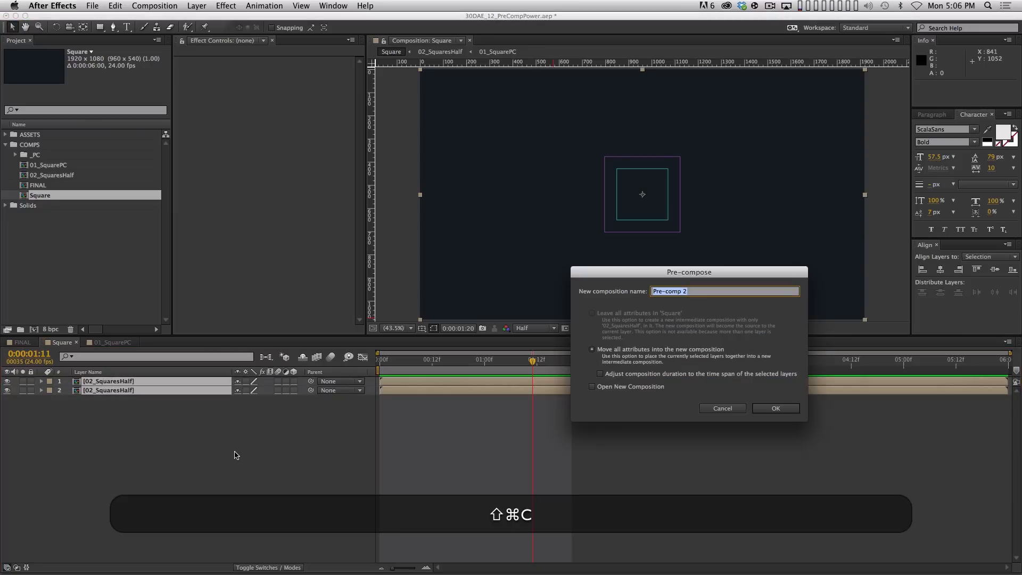
type("03")
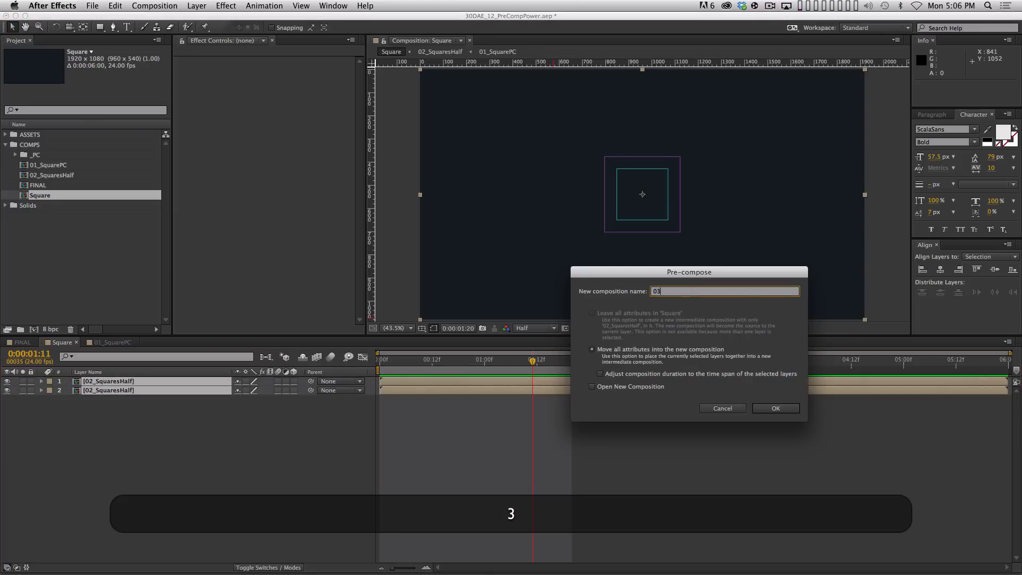
type("_Squares")
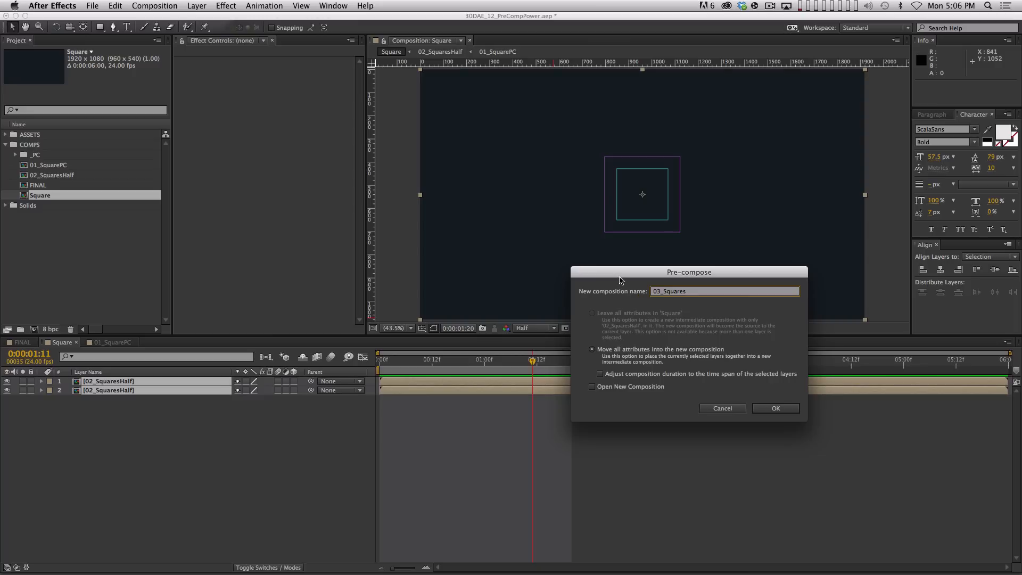
type("Again")
key("Return")
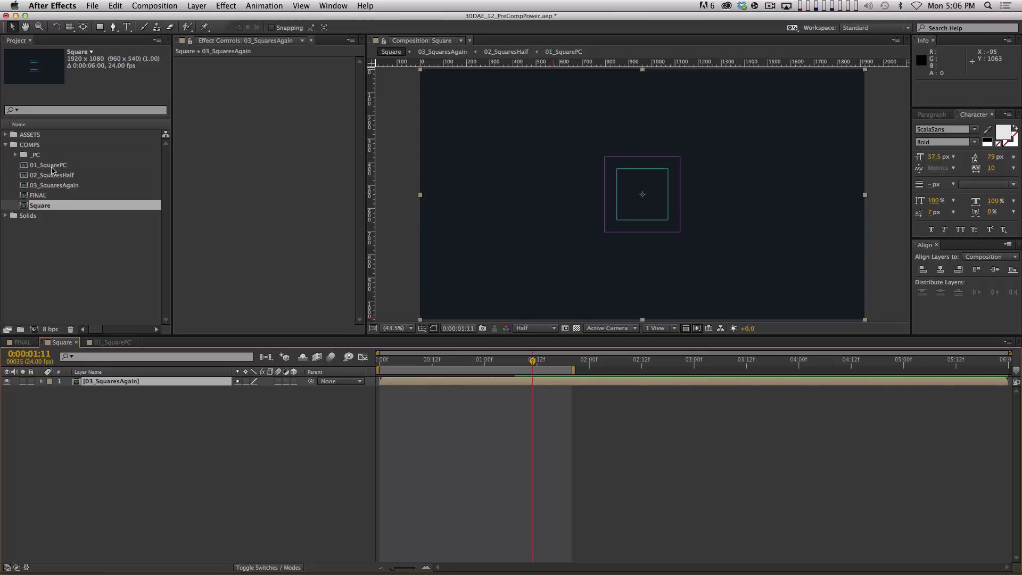
Duplicate 03_SquaresAgain, rotate the copy to 45°, and preview the resulting eight-pointed star
key("super+d")
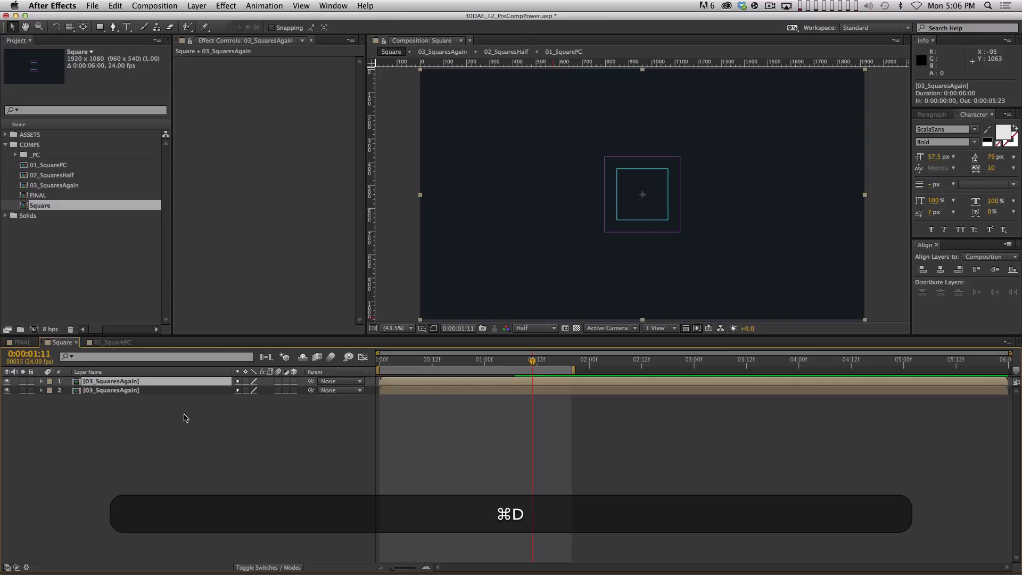
key("r")
left_click(245, 391)
type("45")
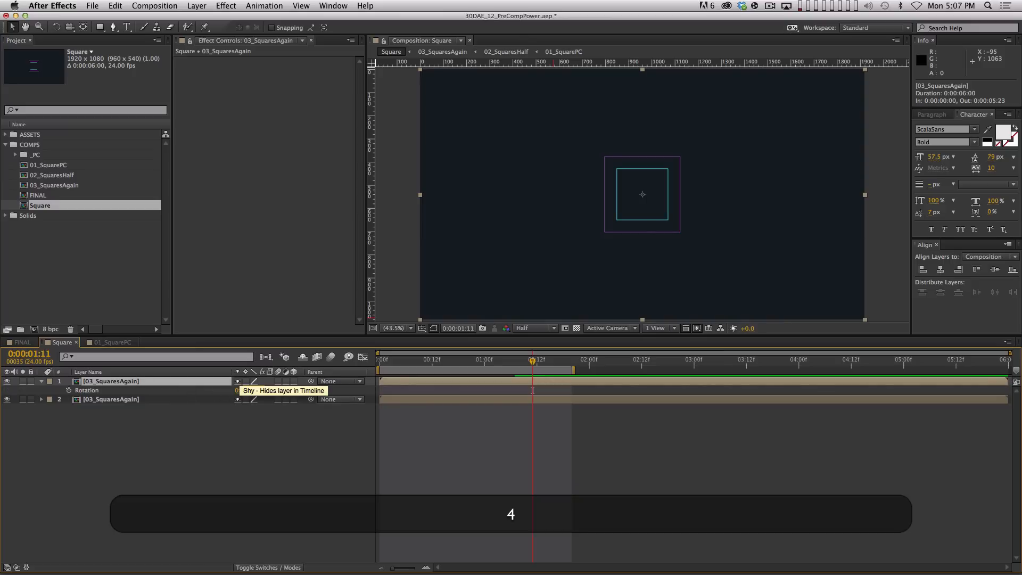
key("Return")
key("0")
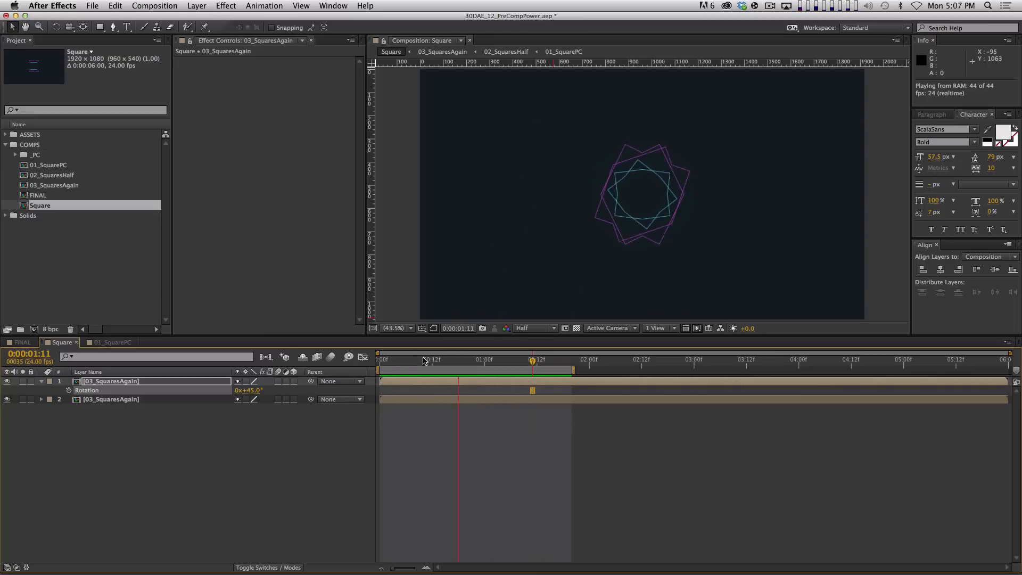
key("space")
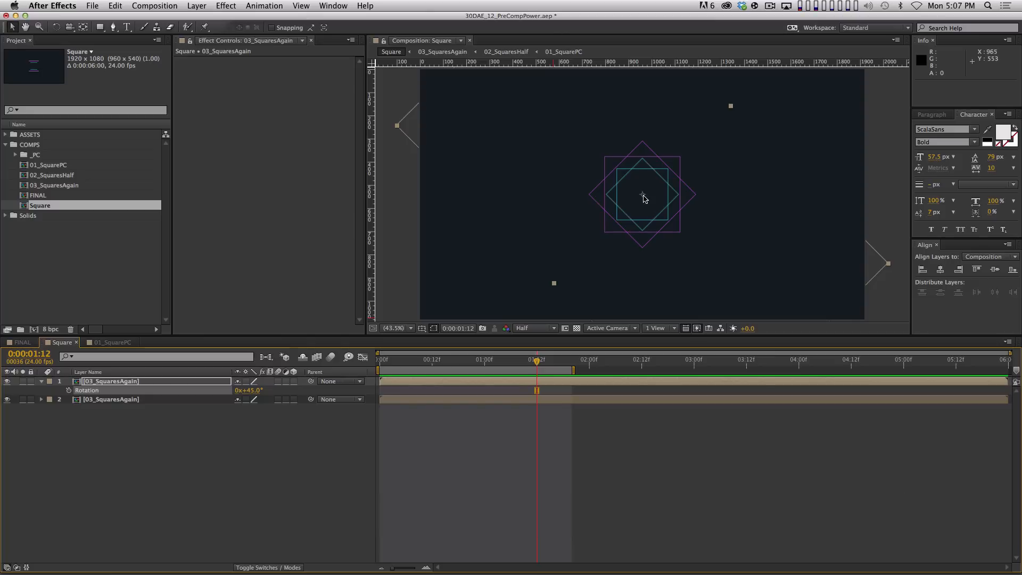
left_click(605, 297)
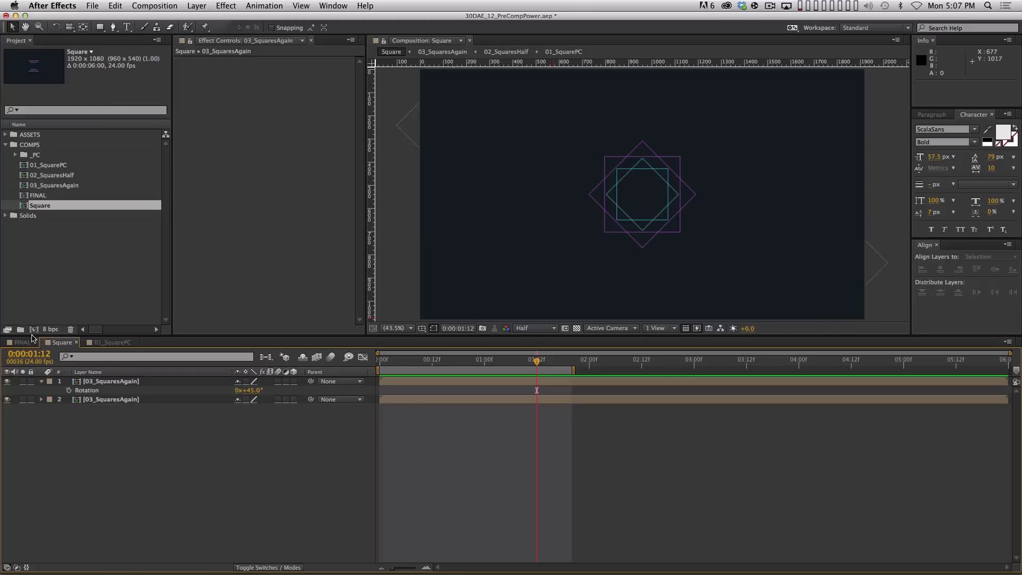
Open 01_SquarePC, collapse its layers' properties, and scrub back to watch Square and Square 2 rotate
double_click(43, 165)
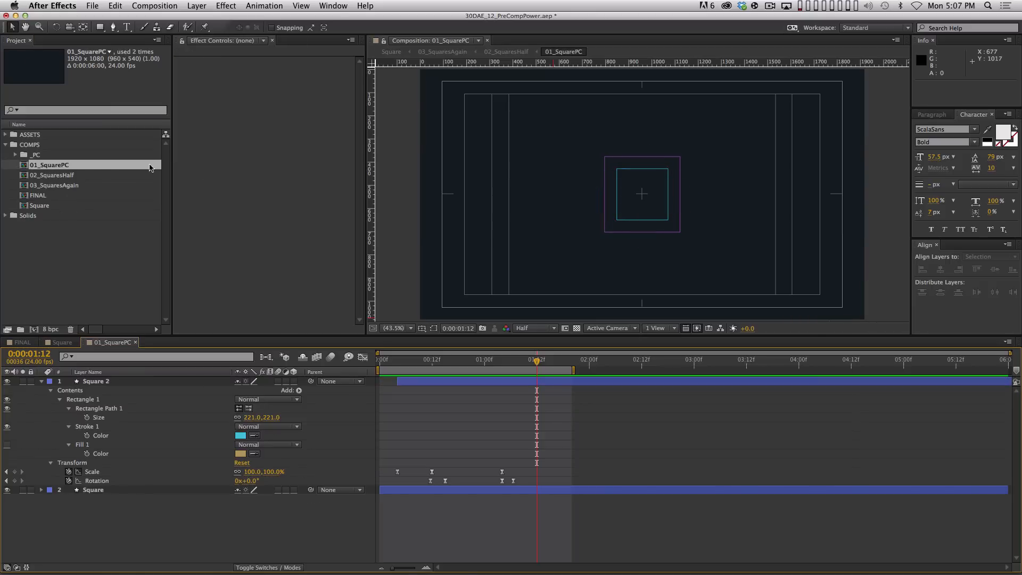
key("super+a")
key("super+grave")
key("shift+super+a")
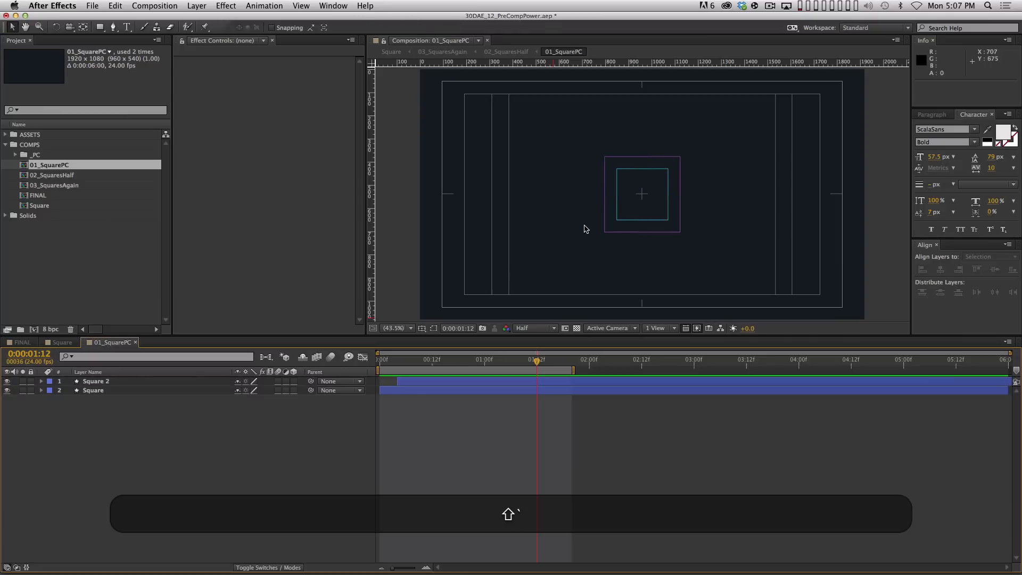
left_click_drag(465, 363, 513, 368)
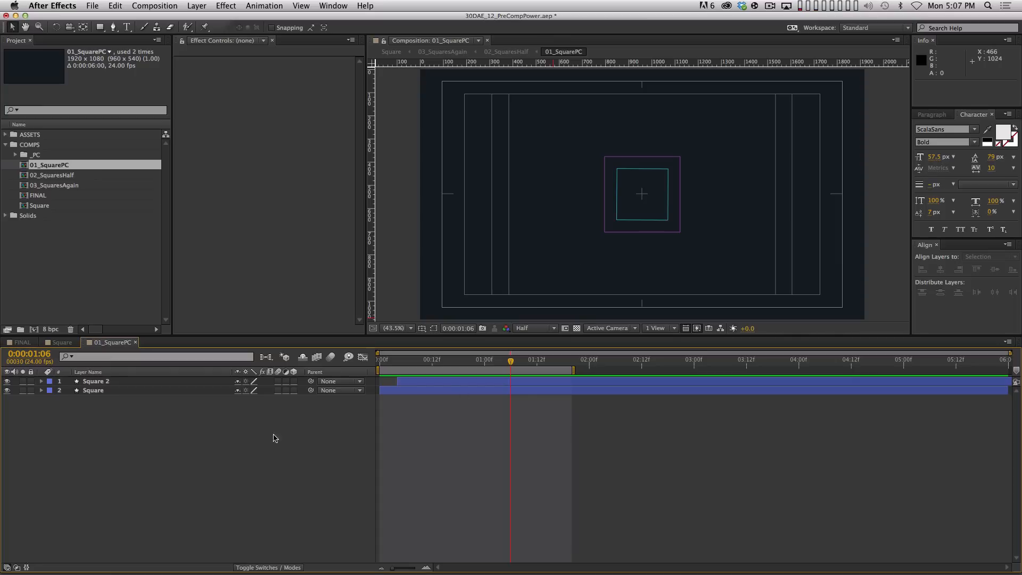
left_click(100, 27)
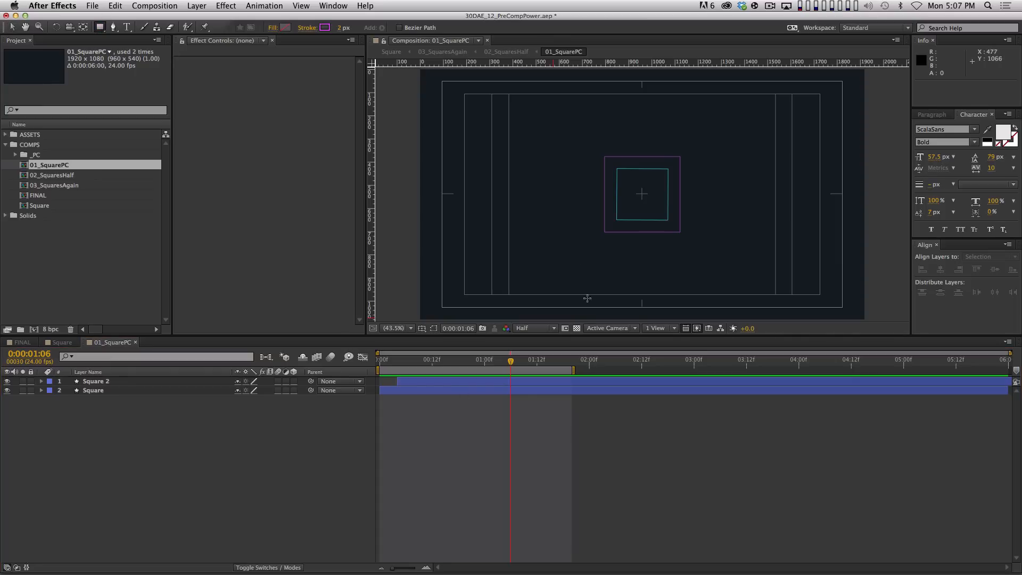
Create a full-frame rectangle shape layer and name it LittleSquare
double_click(100, 27)
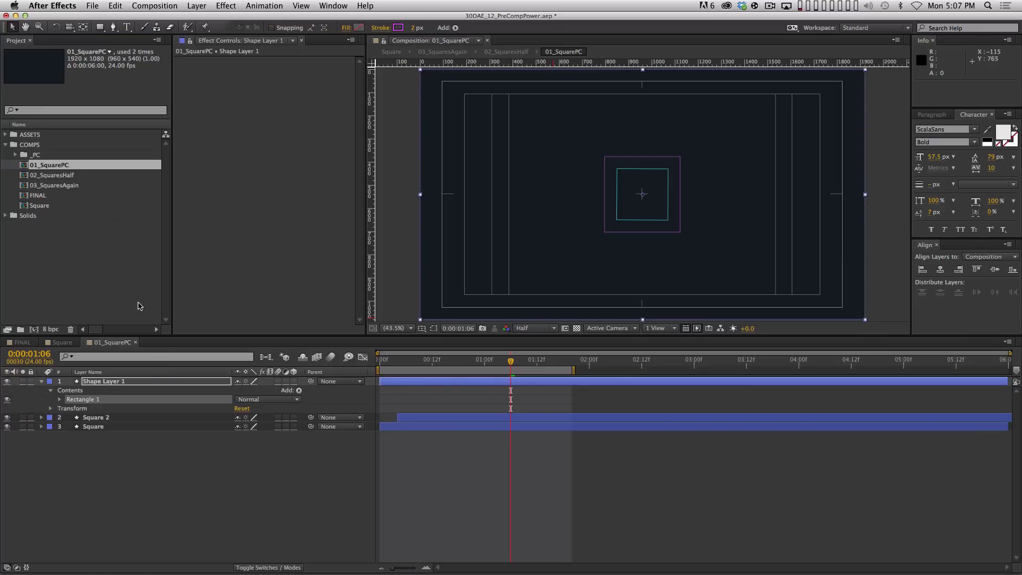
left_click_drag(139, 306, 153, 380)
key("Return")
type("Lit")
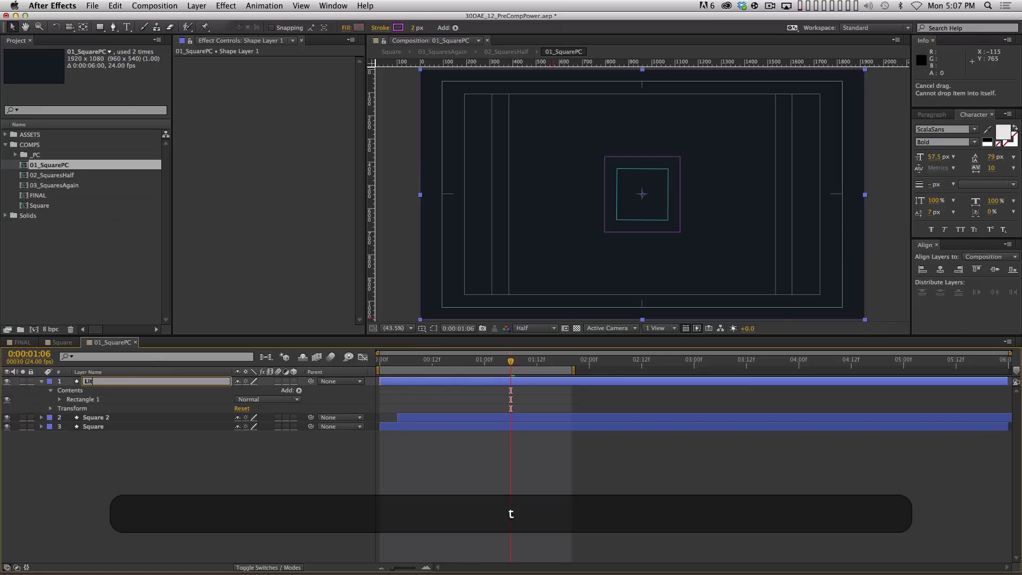
type("tleSquare")
key("Return")
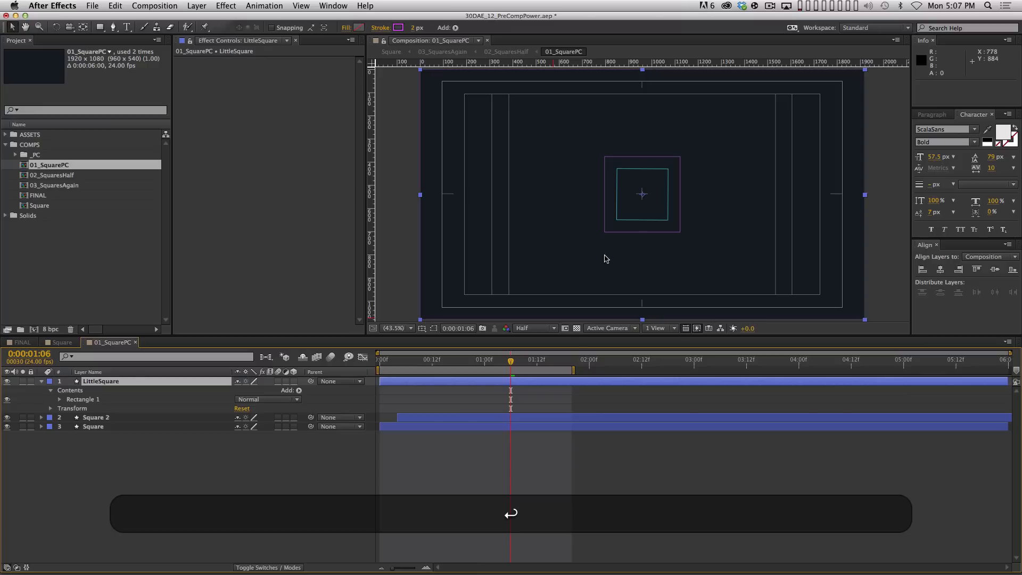
key("u")
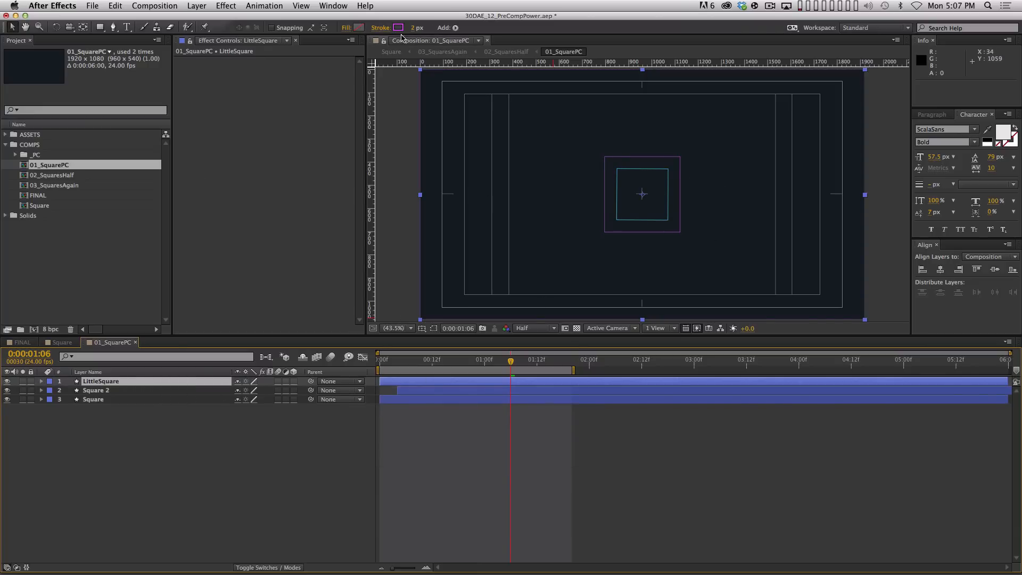
Give LittleSquare a 0 px stroke and a solid grey #B1B1B1 fill
left_click_drag(414, 29, 352, 36)
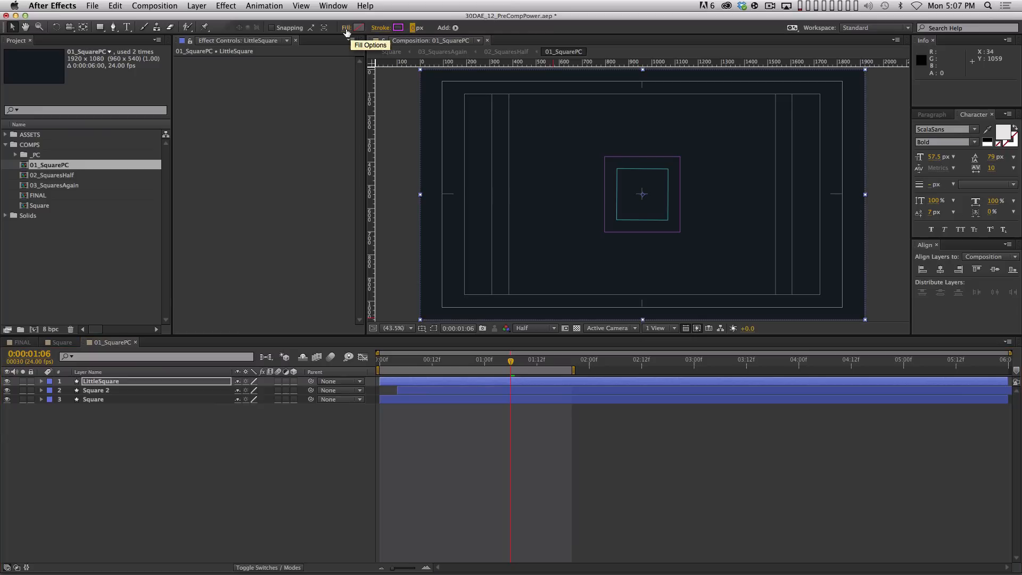
left_click(346, 27)
left_click(373, 155)
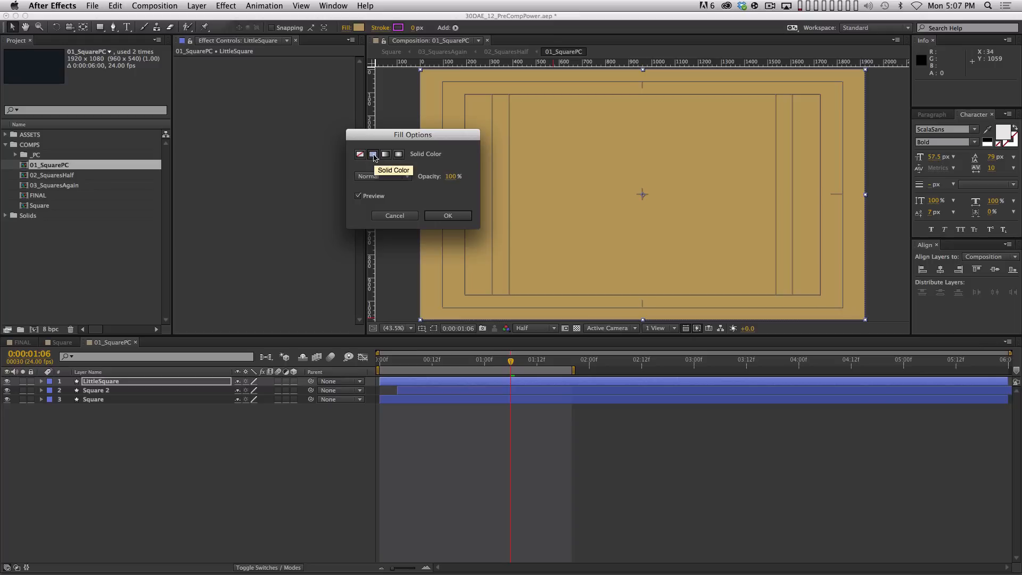
left_click(447, 216)
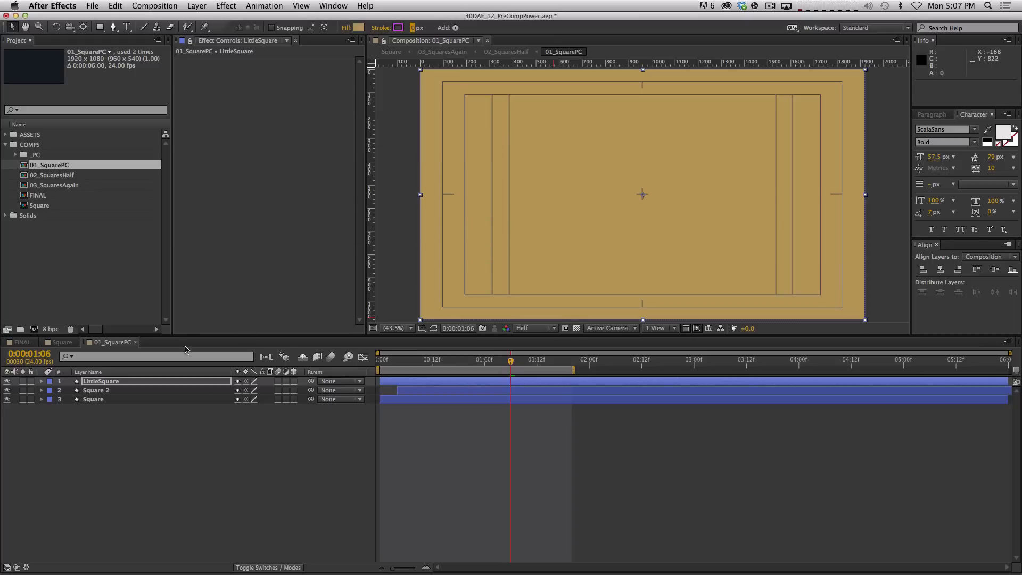
left_click(359, 28)
left_click_drag(406, 387, 391, 381)
left_click(626, 344)
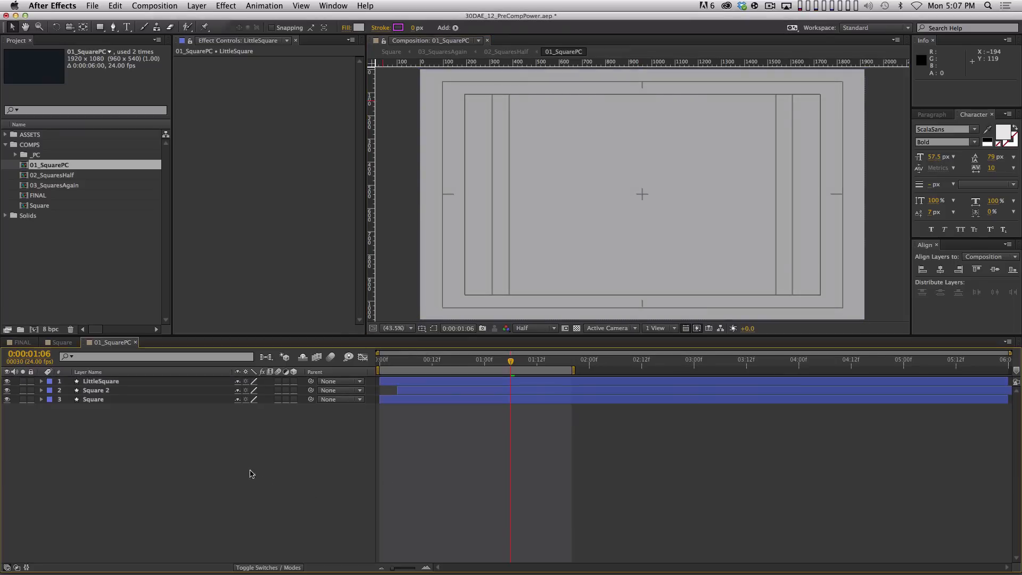
left_click(201, 382)
key("u")
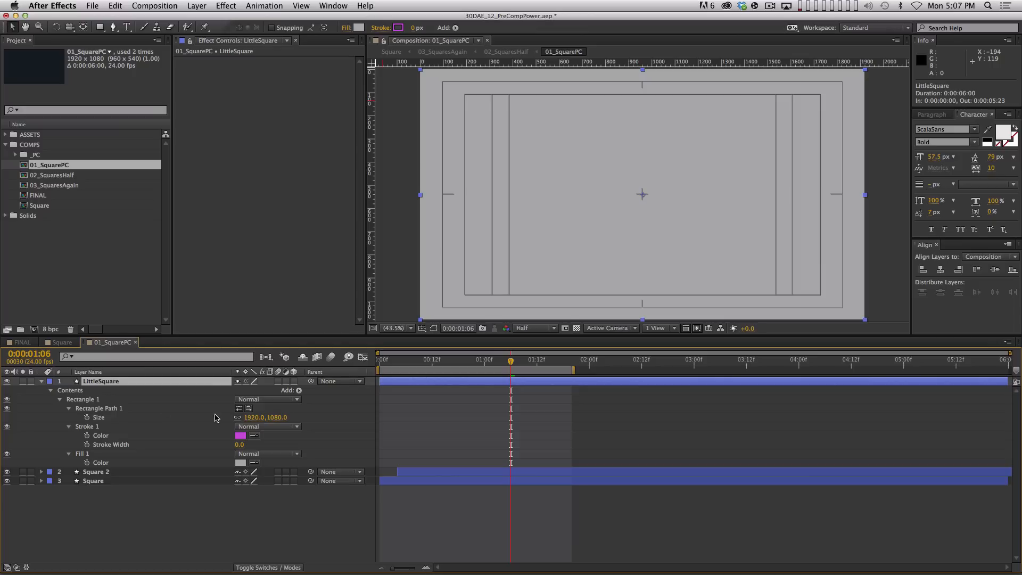
Unlink the rectangle's size and set its width to 1080 to make it square
left_click(237, 418)
left_click(251, 418)
key("Return")
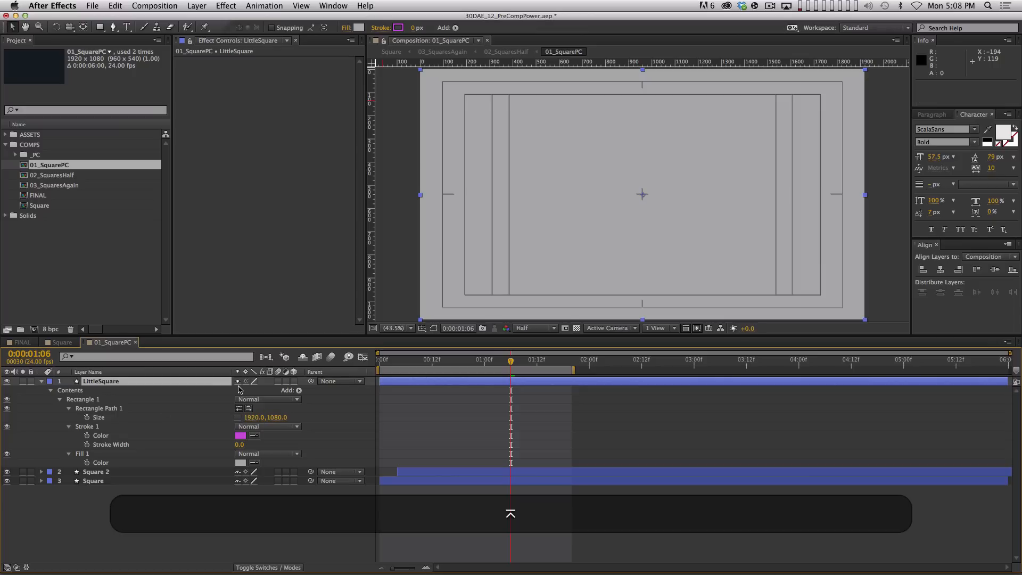
left_click(251, 418)
type("1080")
key("Return")
key("s")
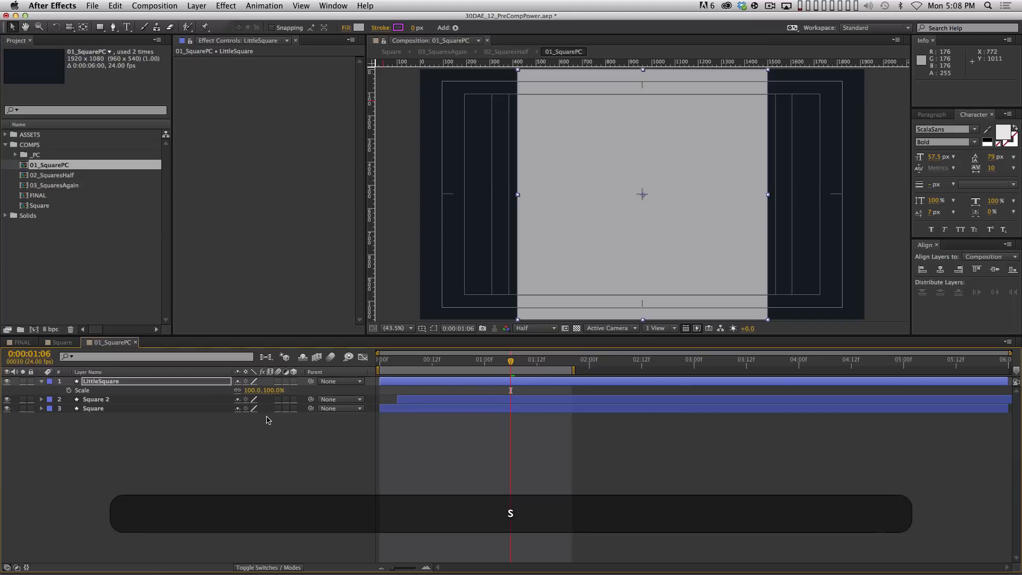
key("u")
key("u")
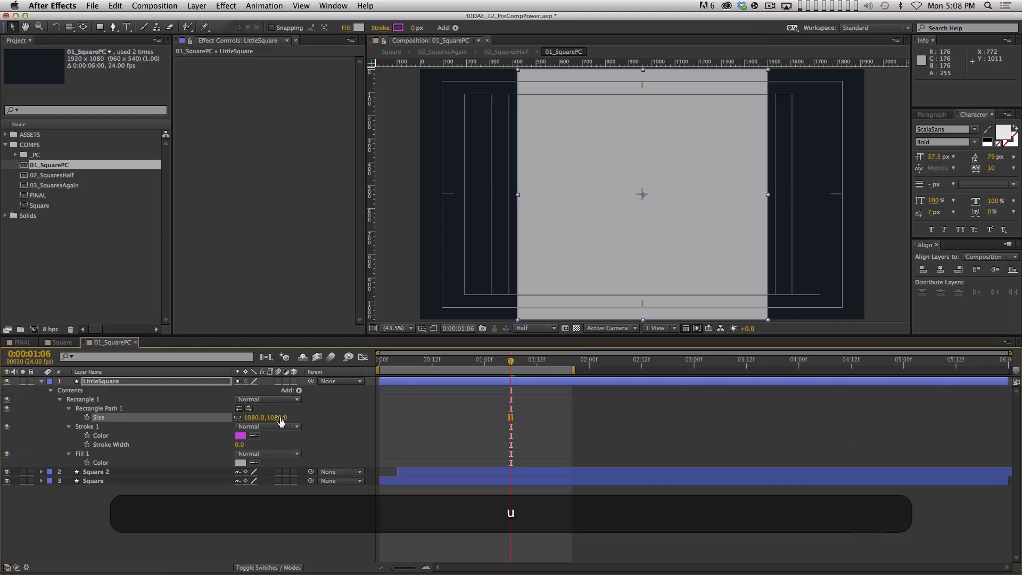
Shrink LittleSquare's rectangle down to a tiny square of roughly 47 × 47
left_click_drag(278, 418, 226, 419)
key("period")
key("period")
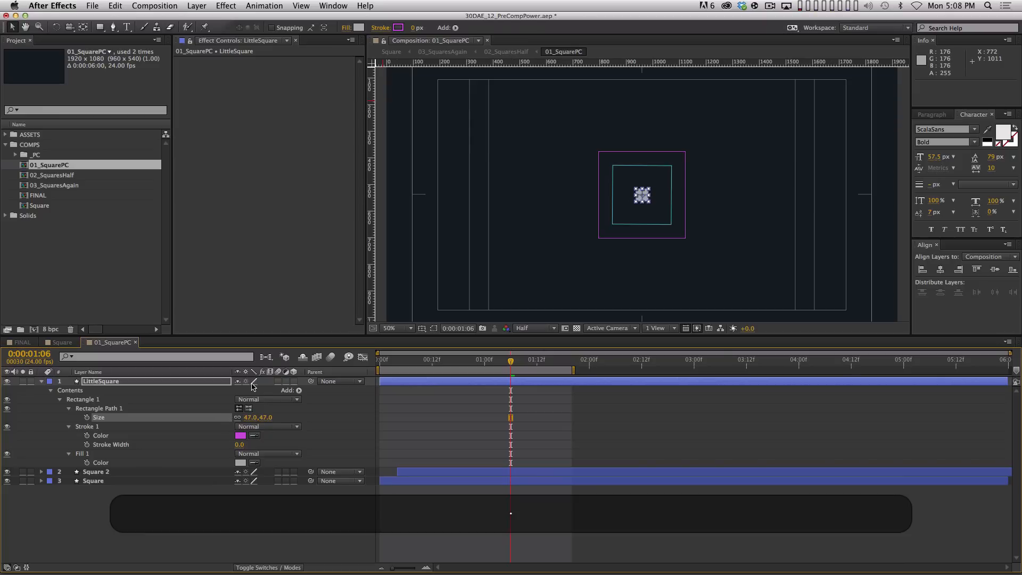
key("period")
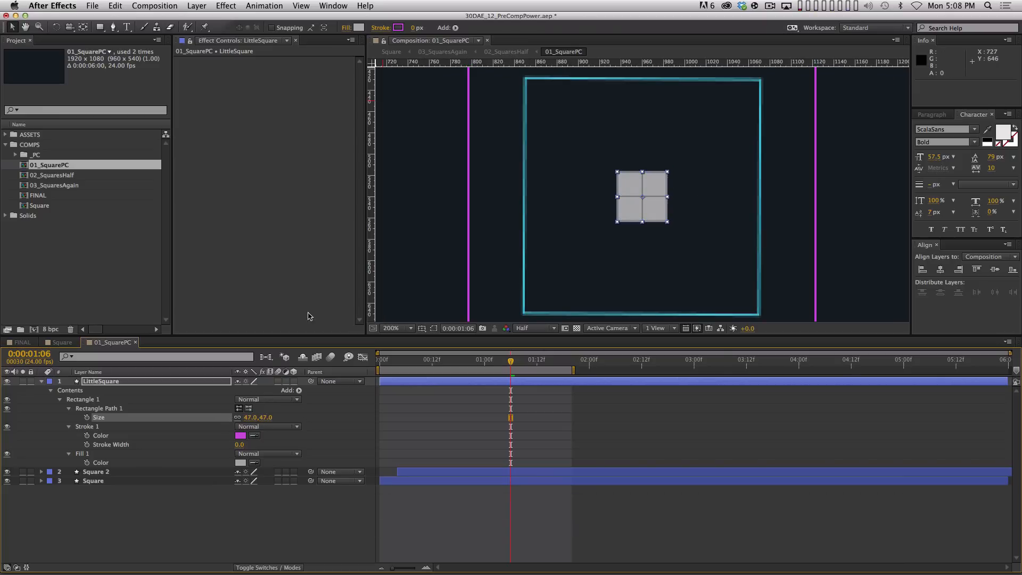
left_click_drag(269, 418, 253, 418)
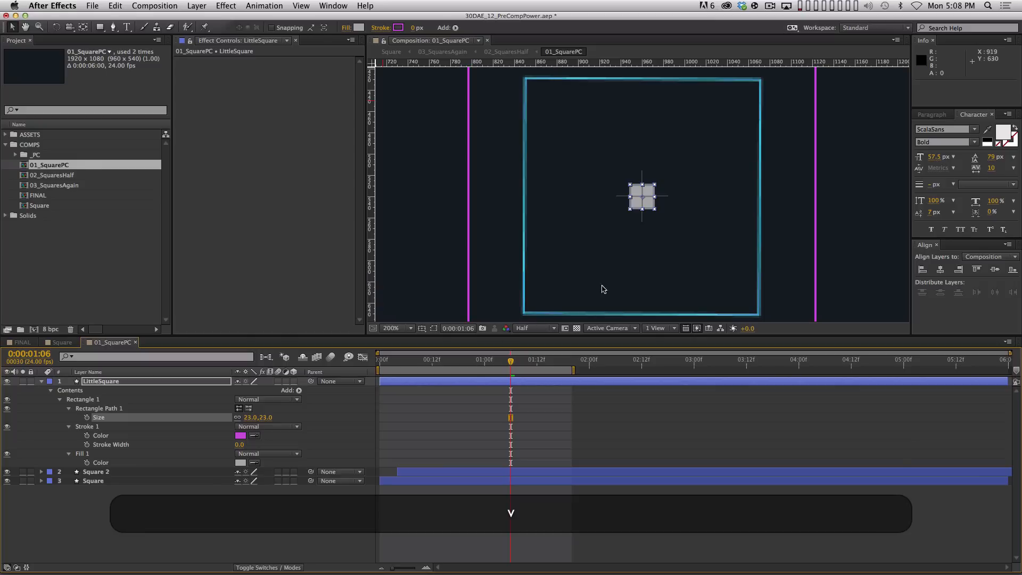
Collapse all layer properties, deselect everything, and zoom the viewer out to 50%
left_click(151, 527)
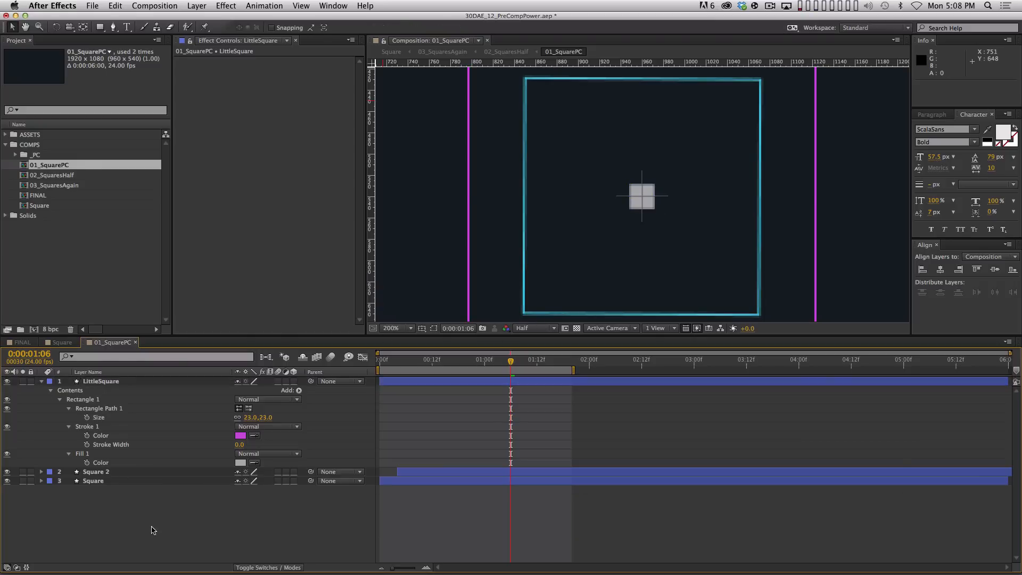
key("super+a")
key("u")
key("shift+super+a")
key("comma")
key("comma")
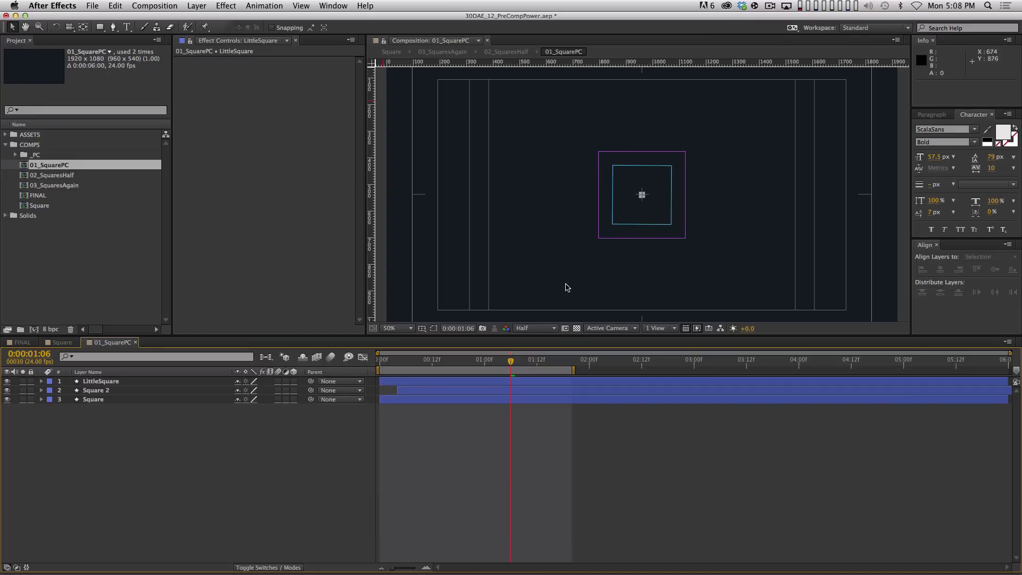
key("Tab")
key("Escape")
Hide safe-area guides, confirm 02_SquaresHalf holds two 01_SquarePC layers, then reopen 01_SquarePC
key("apostrophe")
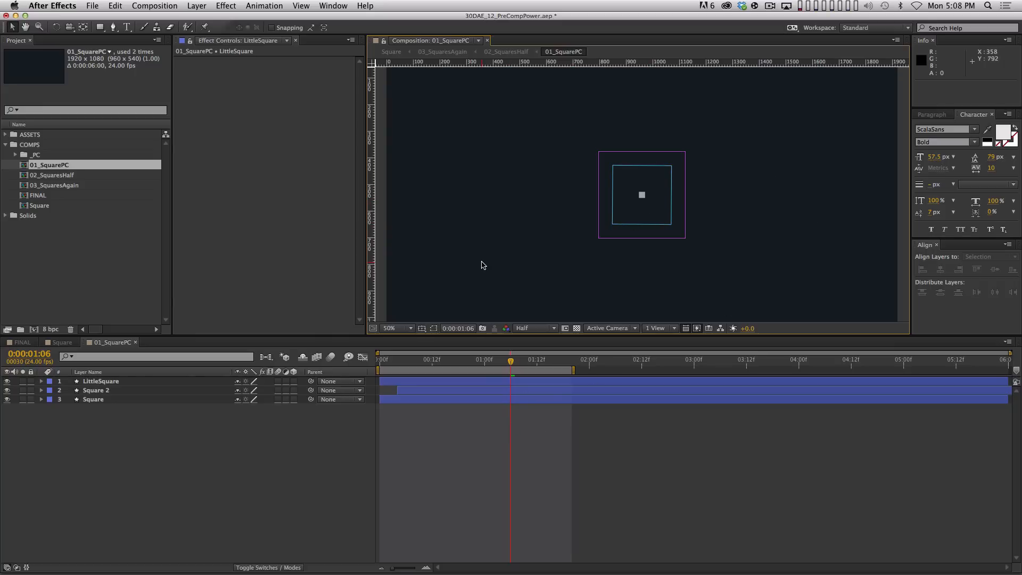
key("Tab")
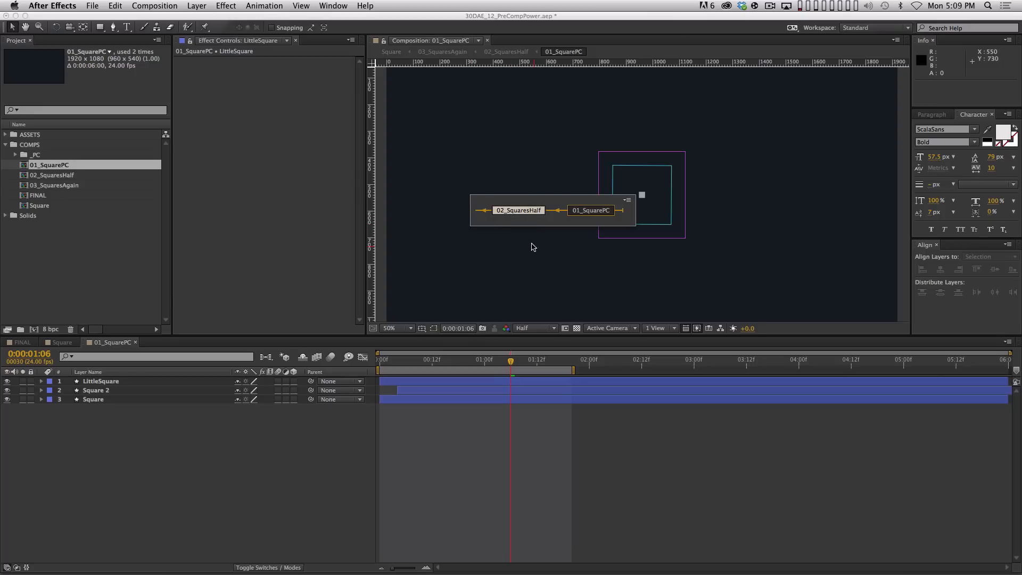
left_click(524, 213)
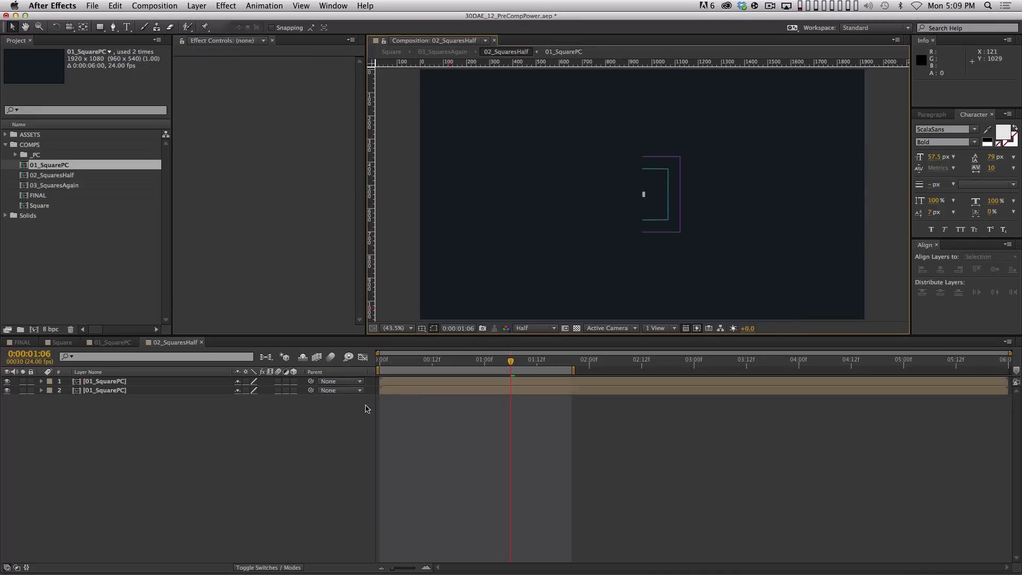
left_click(223, 437)
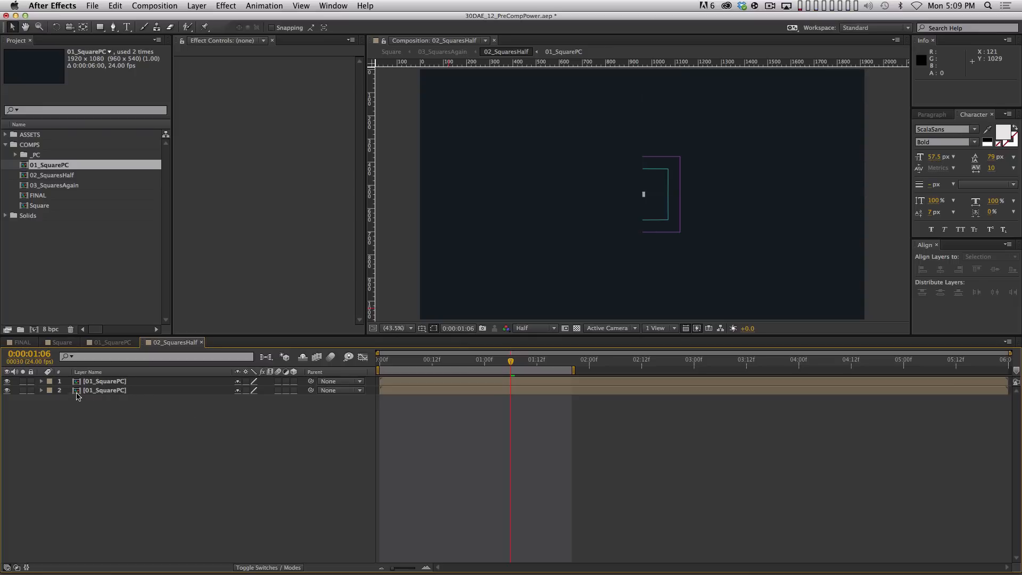
left_click(113, 392)
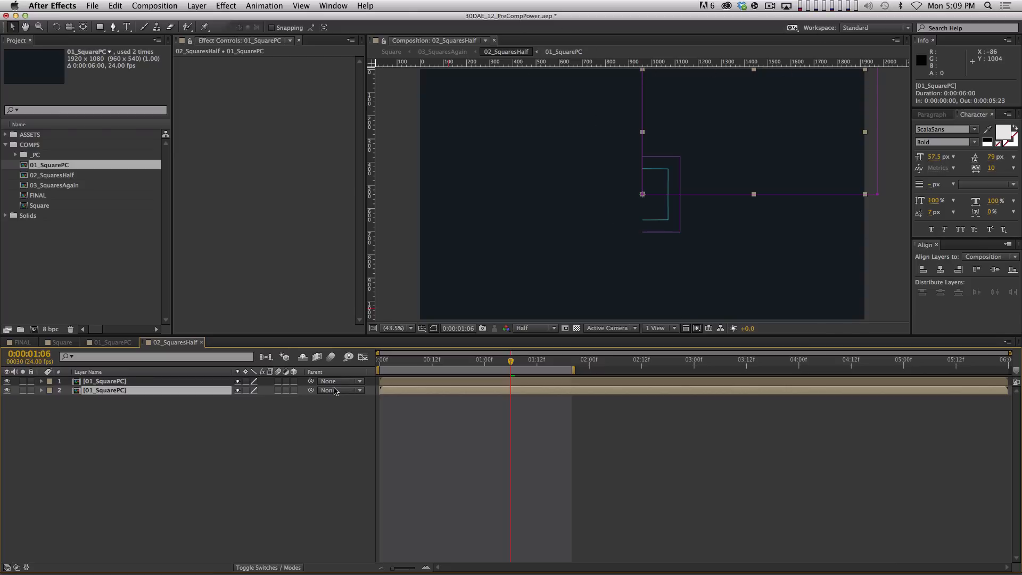
double_click(115, 387)
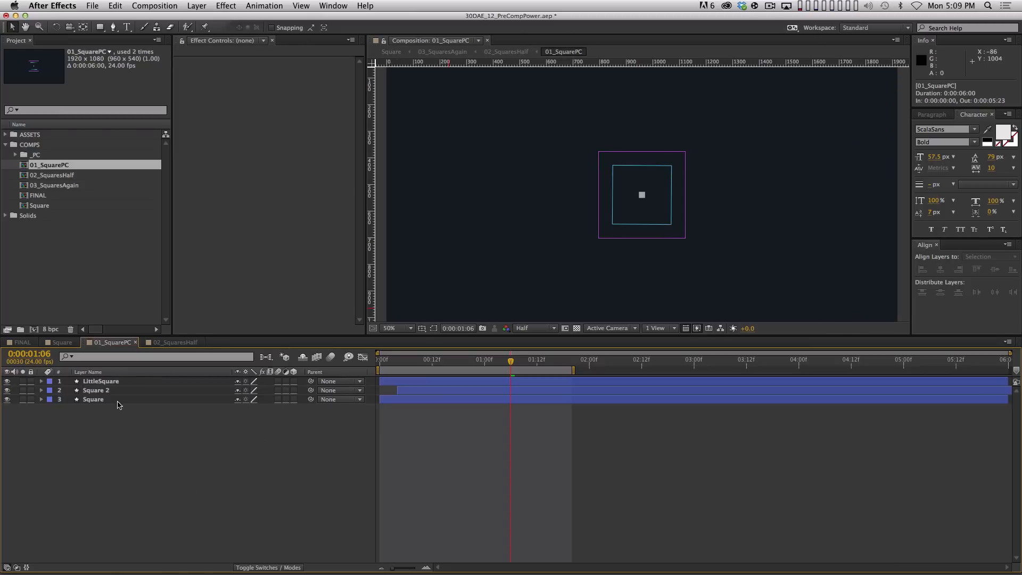
Nudge LittleSquare to the inner square's upper-right corner at 1040, 460 and keyframe Position at 1:06
left_click(130, 382)
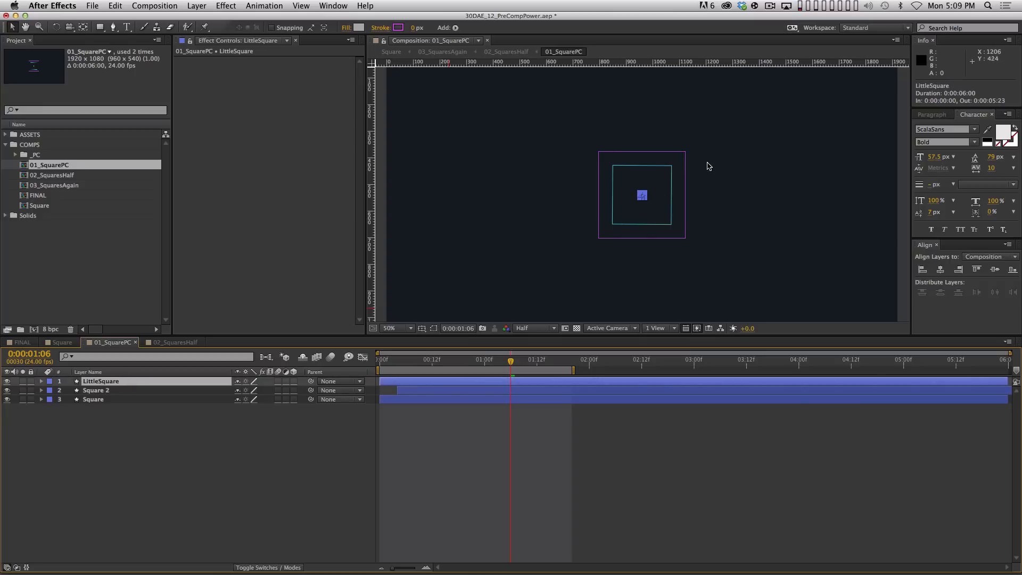
key("period")
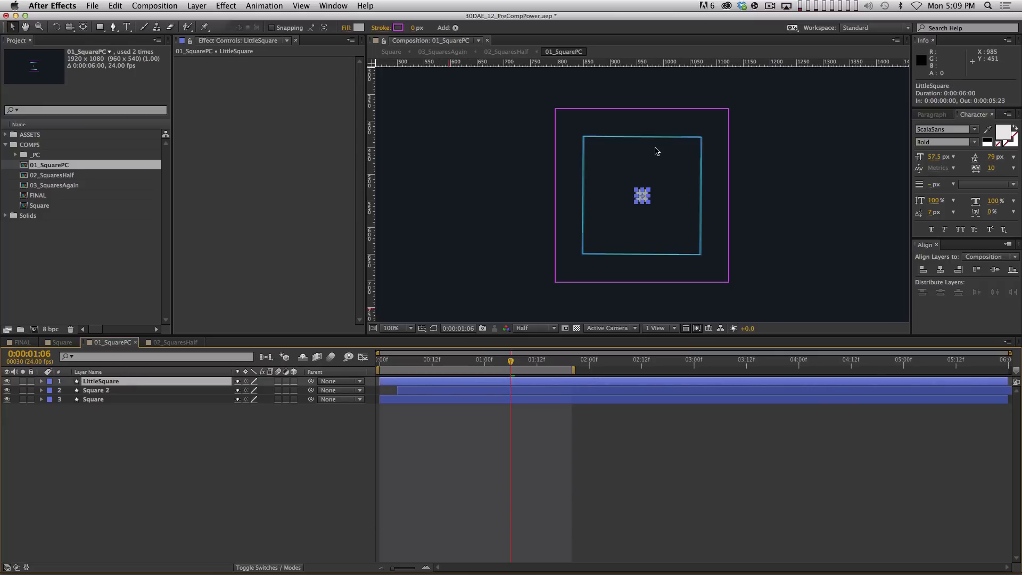
key("shift+Up")
key("shift+Up")
key("shift+Up")
key("shift+Up")
key("shift+Up")
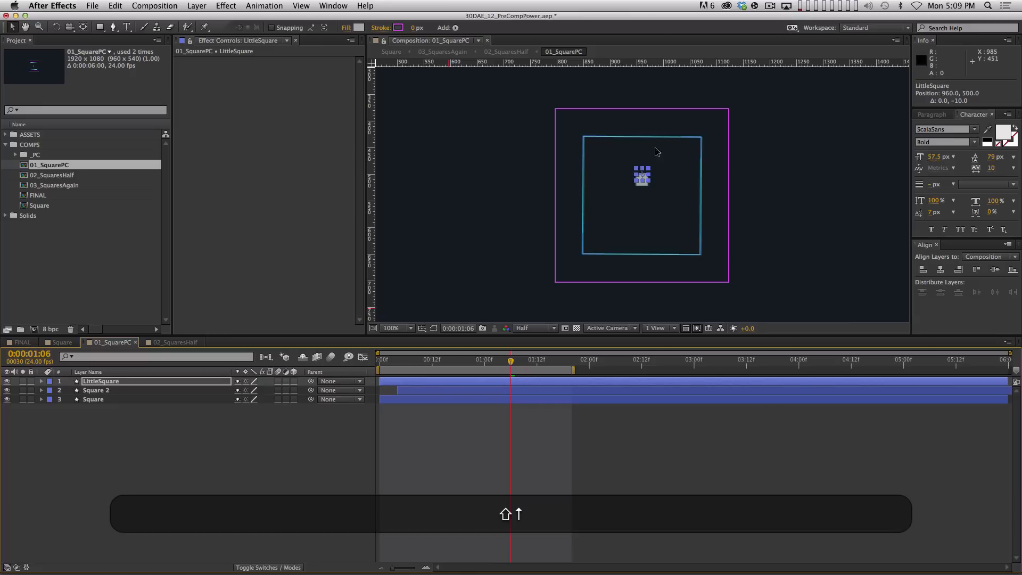
key("shift+Right")
key("shift+Right")
key("shift+Right")
key("shift+Right")
key("shift+Right")
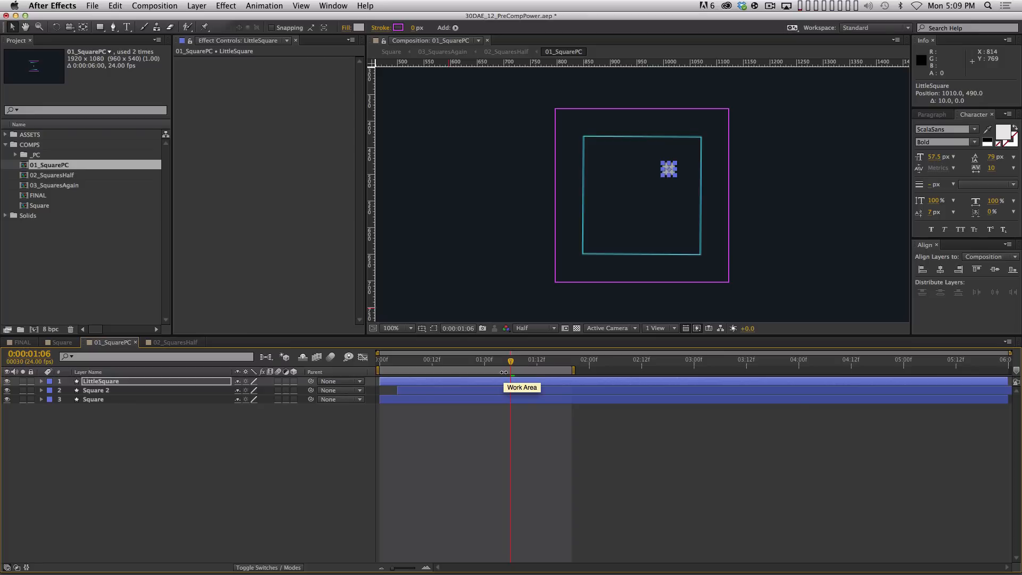
key("shift+Up")
key("shift+Up")
key("shift+Up")
key("shift+Right")
key("shift+Right")
key("shift+Right")
left_click(590, 489)
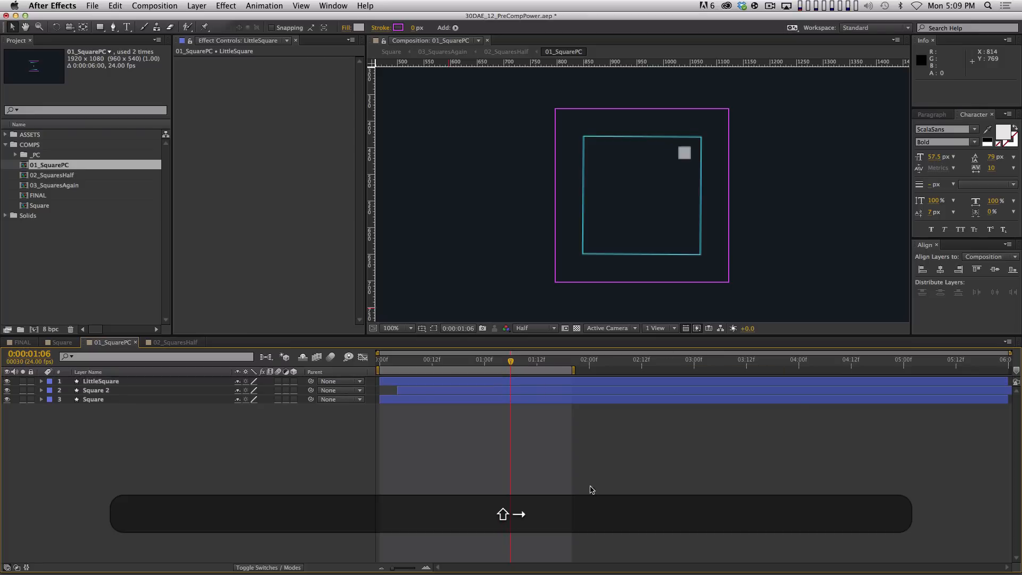
left_click(203, 382)
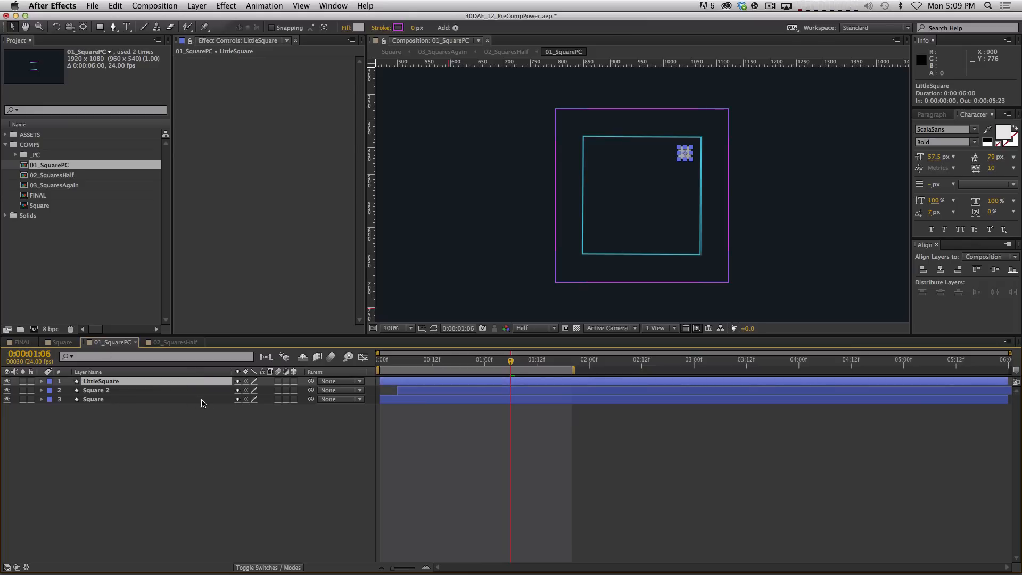
key("alt+p")
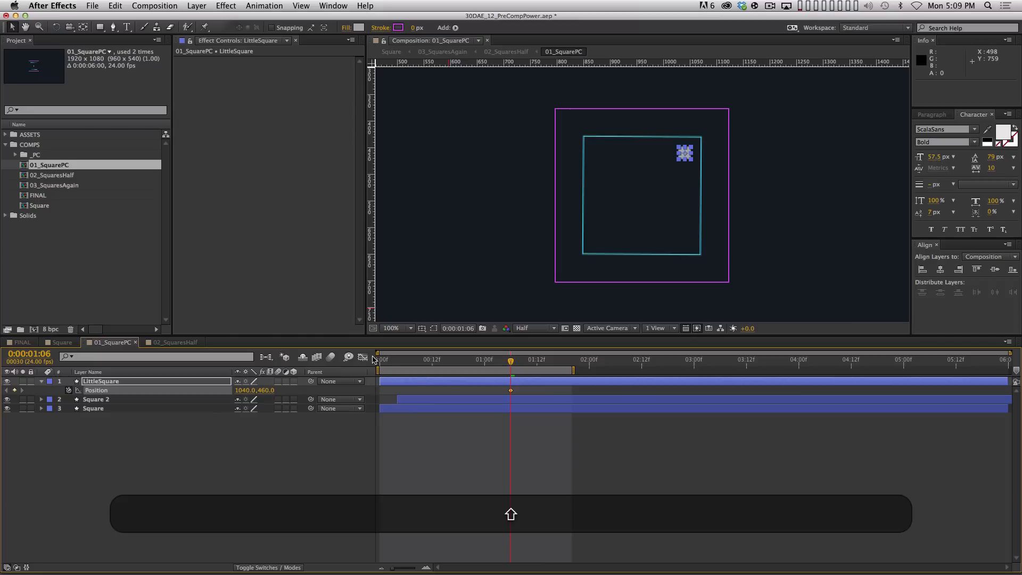
At 0:20, move LittleSquare near the comp centre to 939, 561, creating a starting Position keyframe
key("shift+Page_Up")
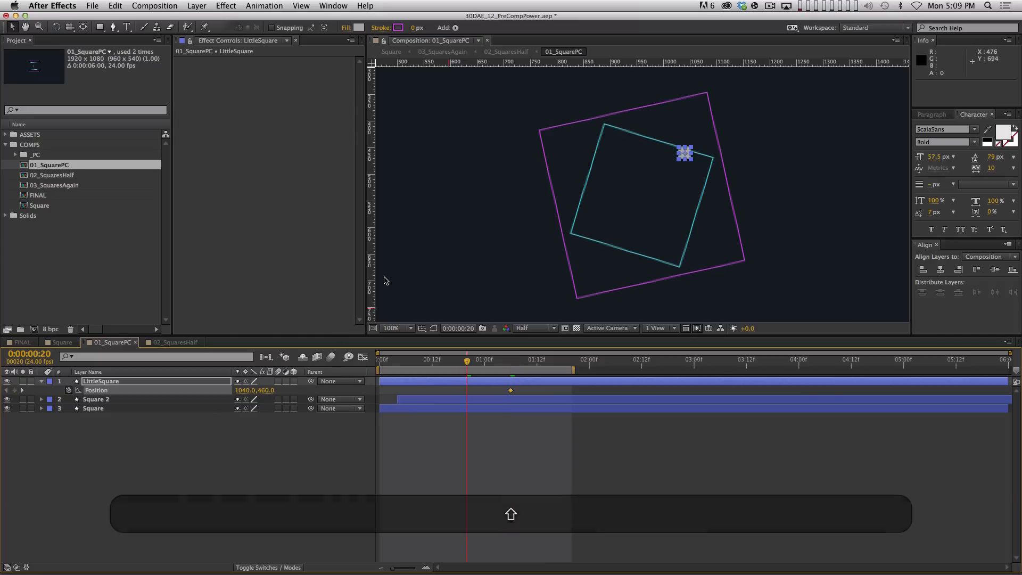
key("apostrophe")
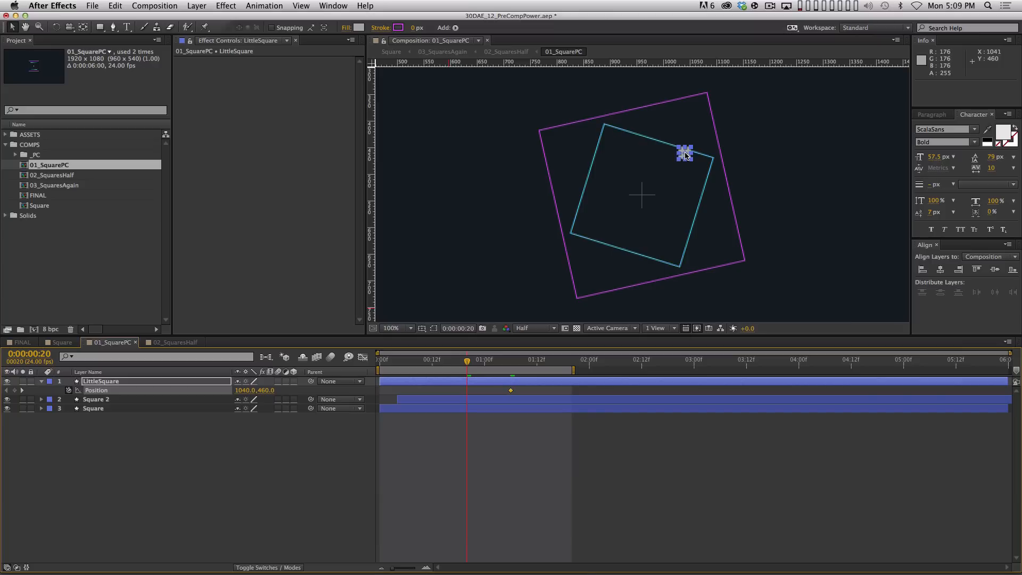
left_click_drag(685, 155, 633, 213)
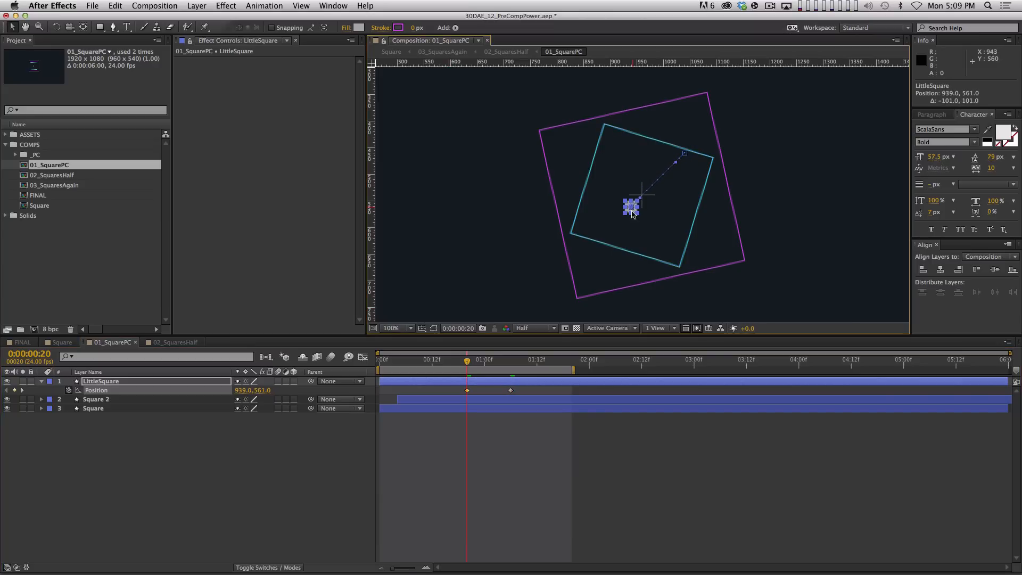
left_click(600, 524)
key("super+semicolon")
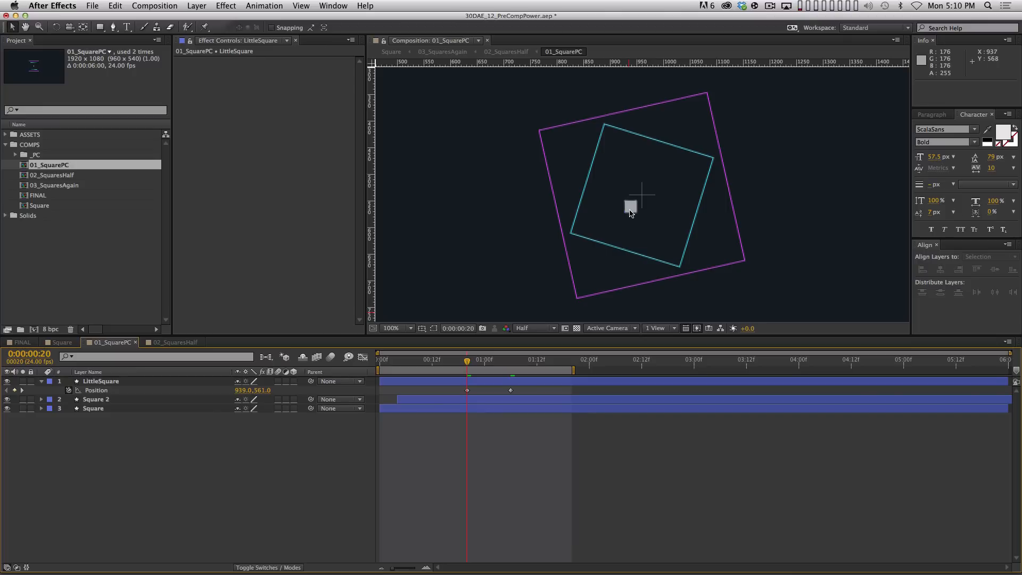
Apply Easy Ease to both Position keyframes and preview the slide to the corner
left_click_drag(463, 391, 529, 392)
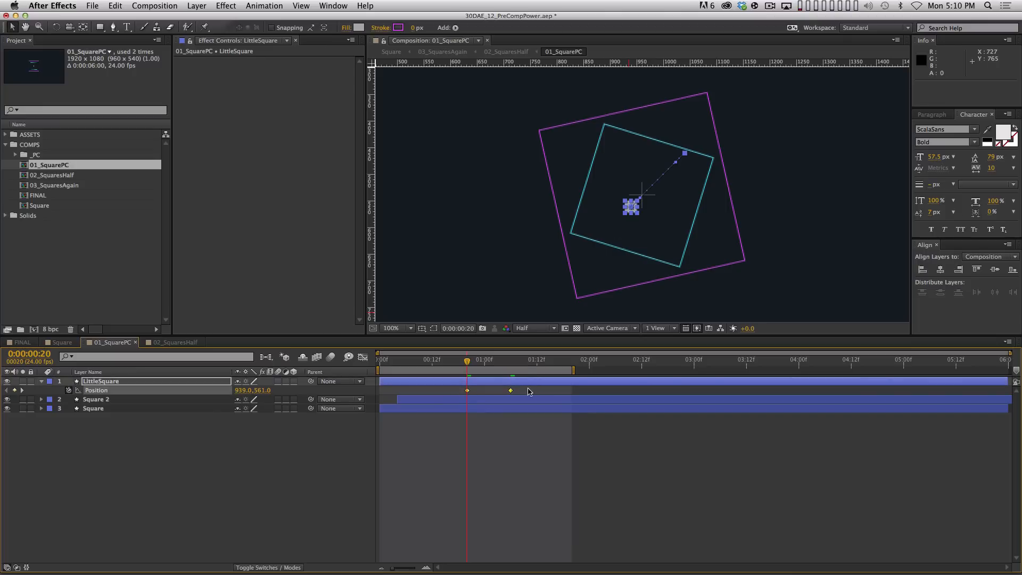
key("F9")
key("space")
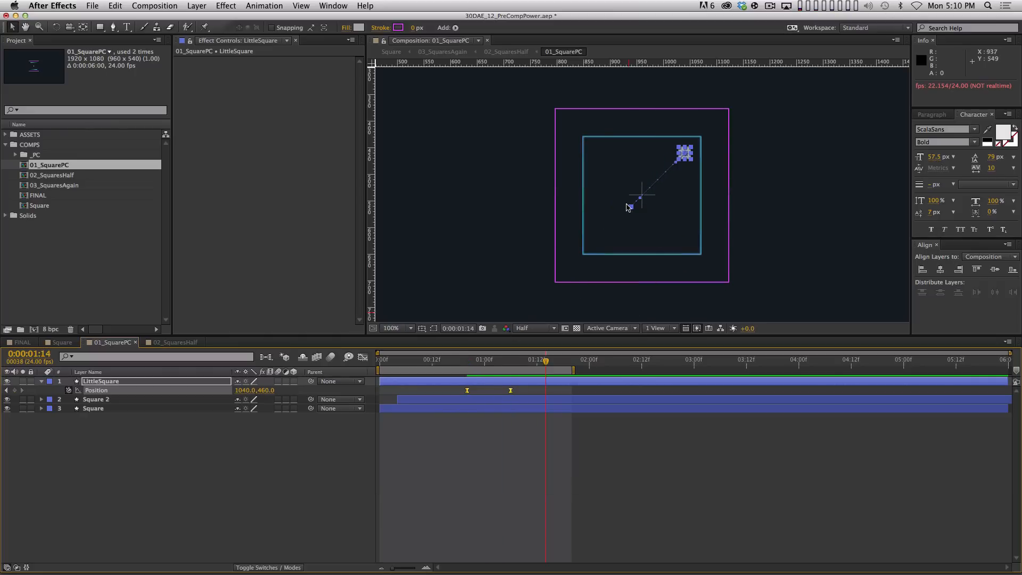
left_click(490, 416)
left_click(515, 363, "shift")
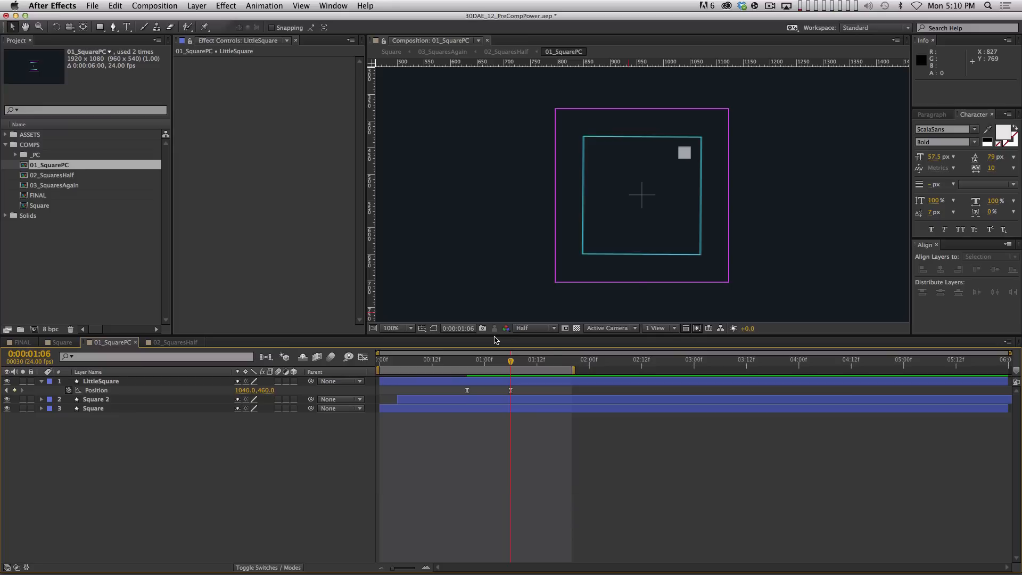
left_click(106, 393)
Separate LittleSquare's Position into X and Y and add X/Y keyframes at 1:09
left_click(104, 395, "ctrl")
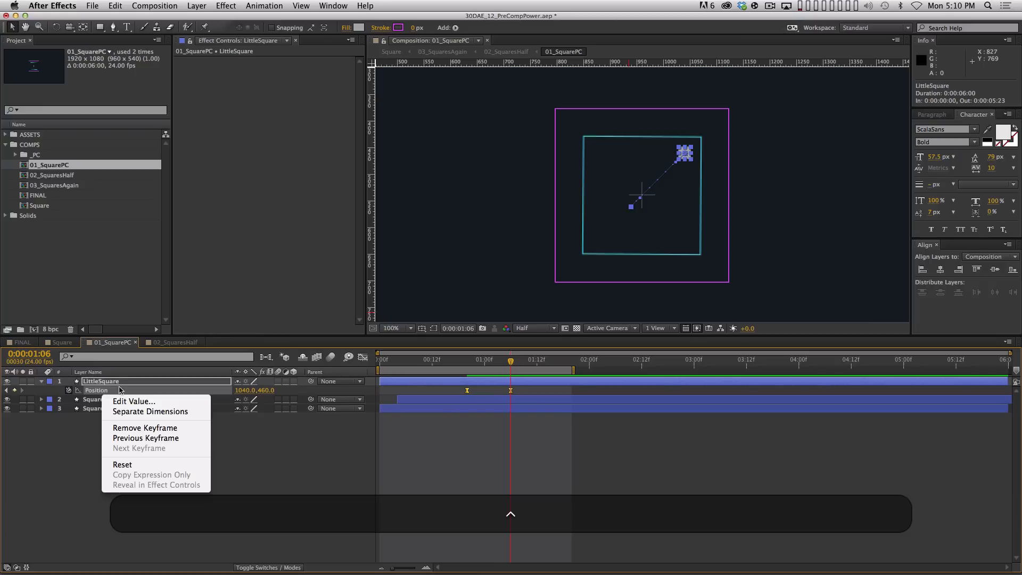
left_click(170, 412)
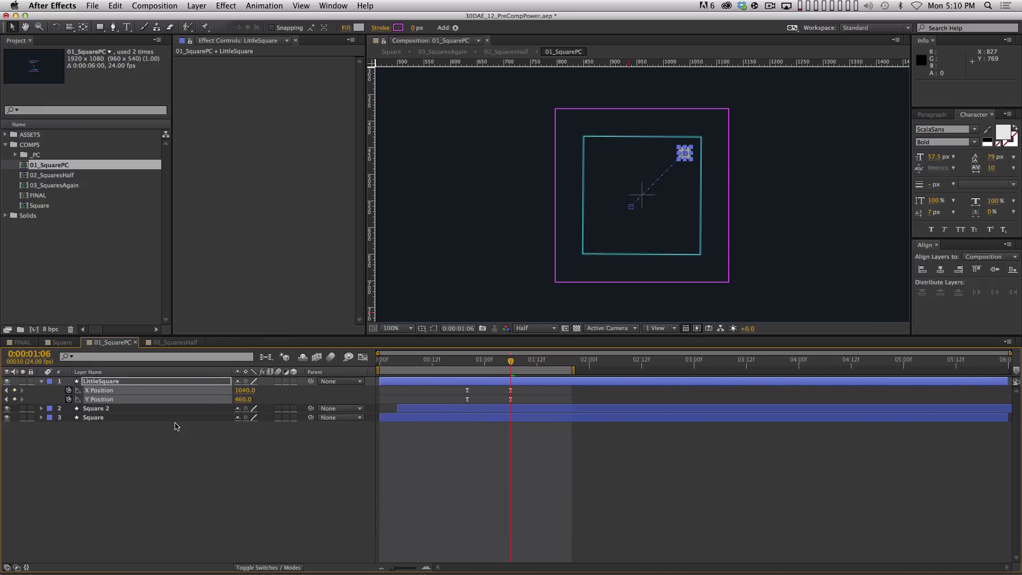
left_click(482, 471)
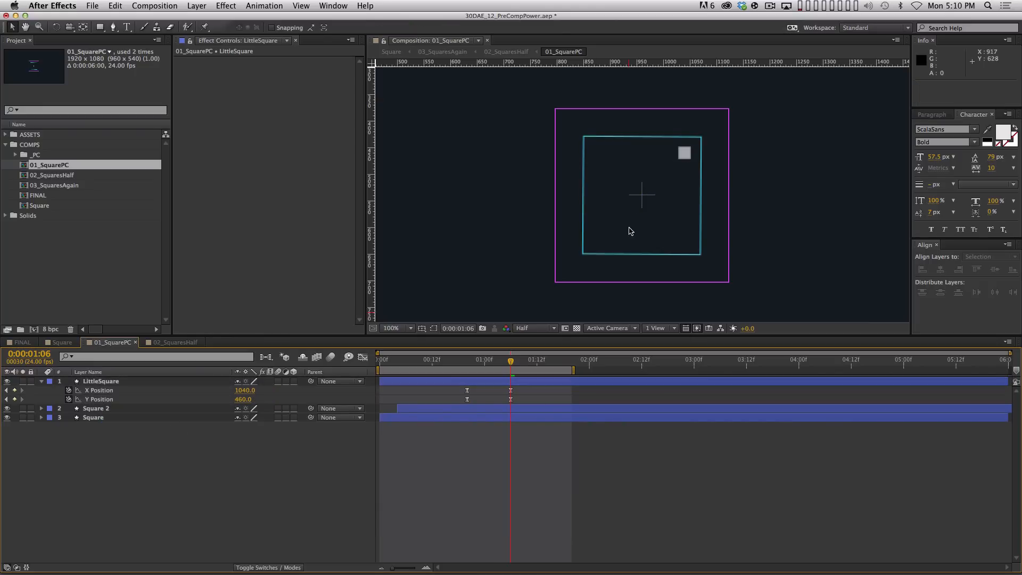
key("space")
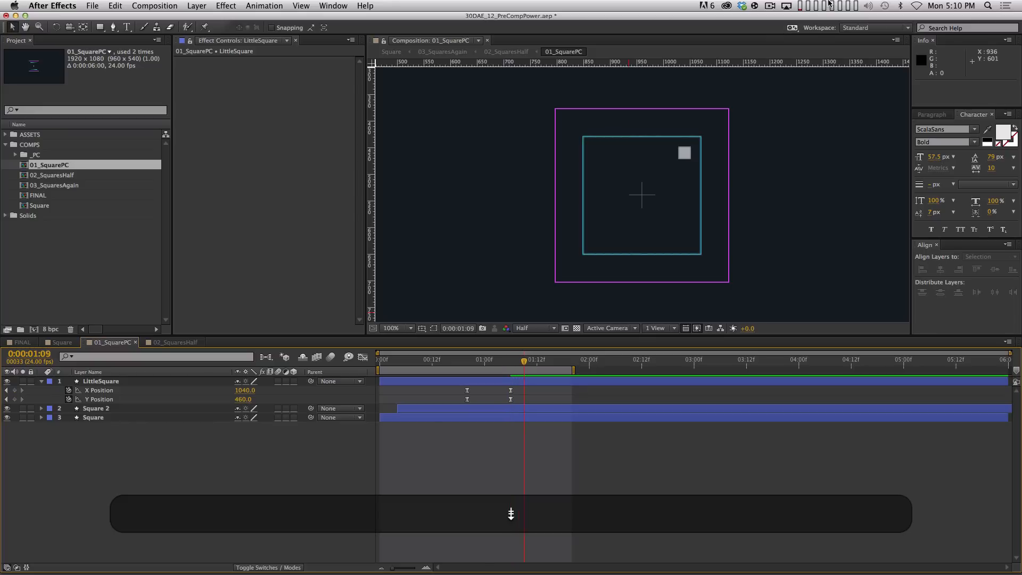
left_click(15, 390)
left_click(14, 399)
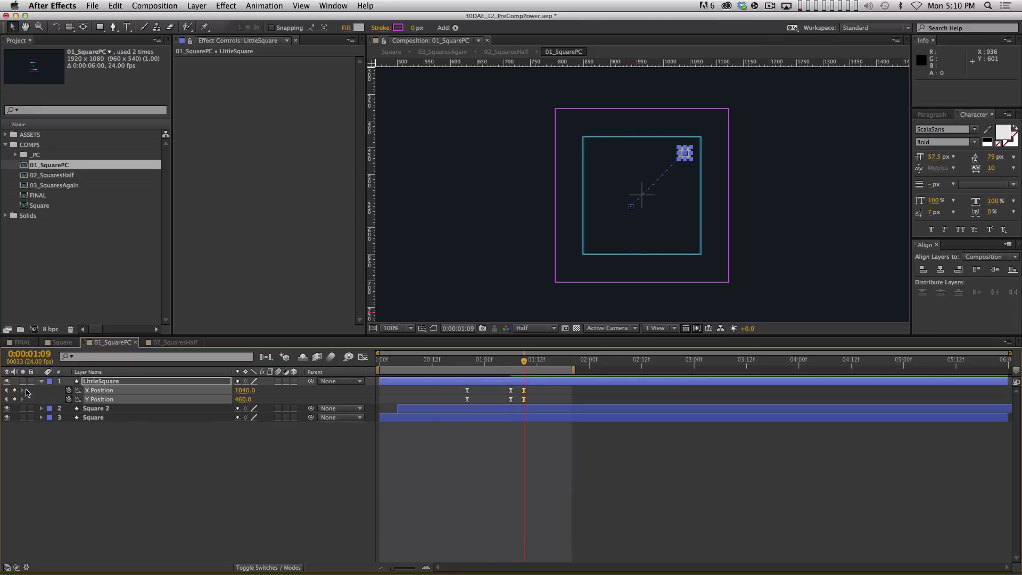
Push the 1:06 position outward to 1052, 448 for overshoot and view the X/Y value curves
key("j")
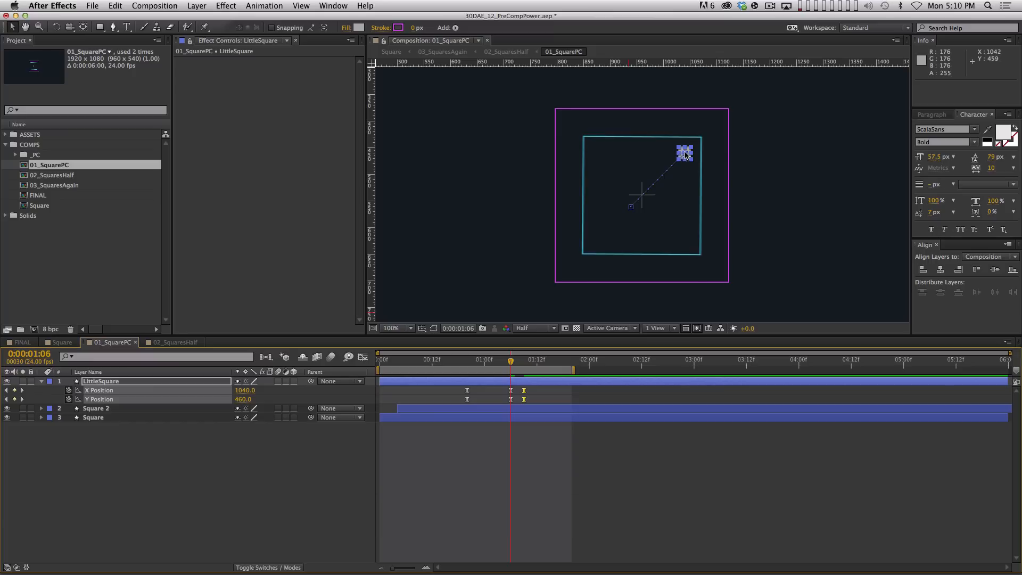
key("period")
left_click_drag(733, 166, 615, 222)
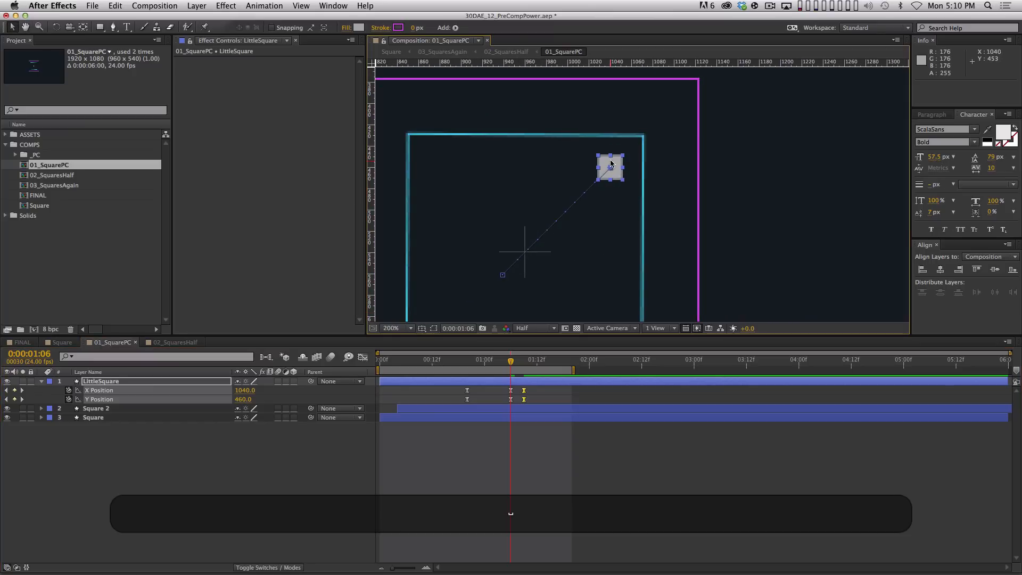
left_click_drag(612, 166, 632, 152)
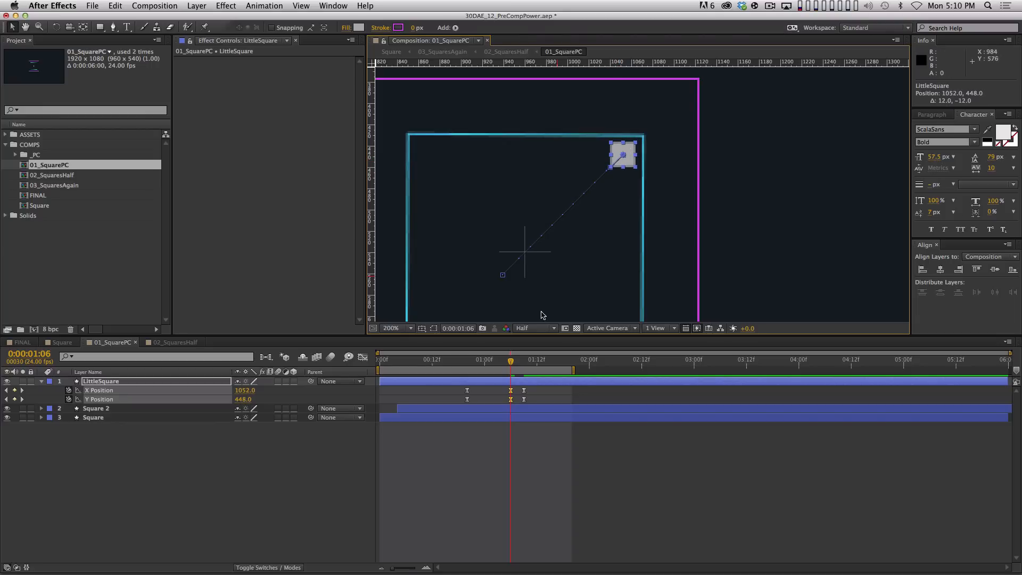
left_click(166, 399, "shift")
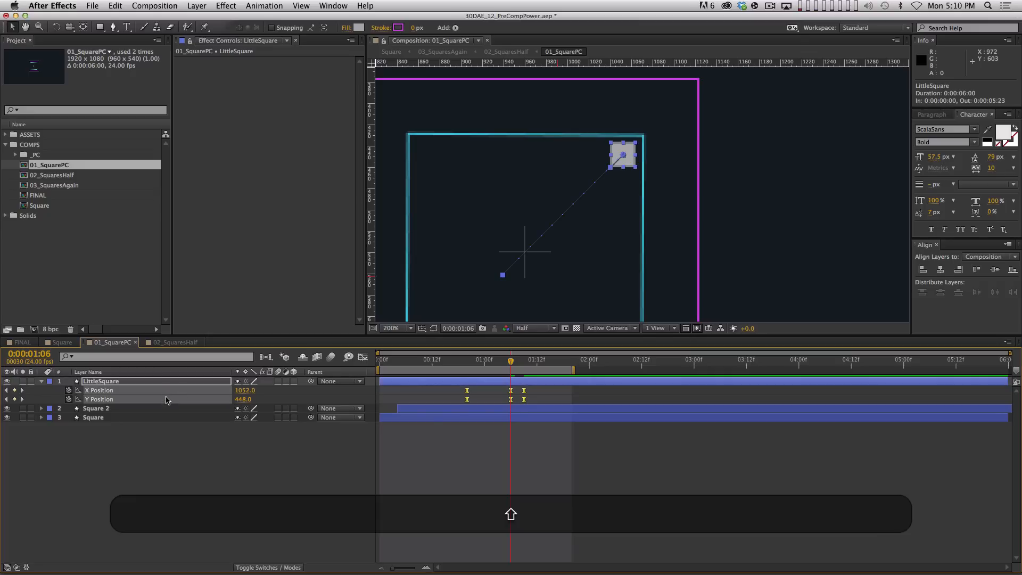
left_click(362, 358)
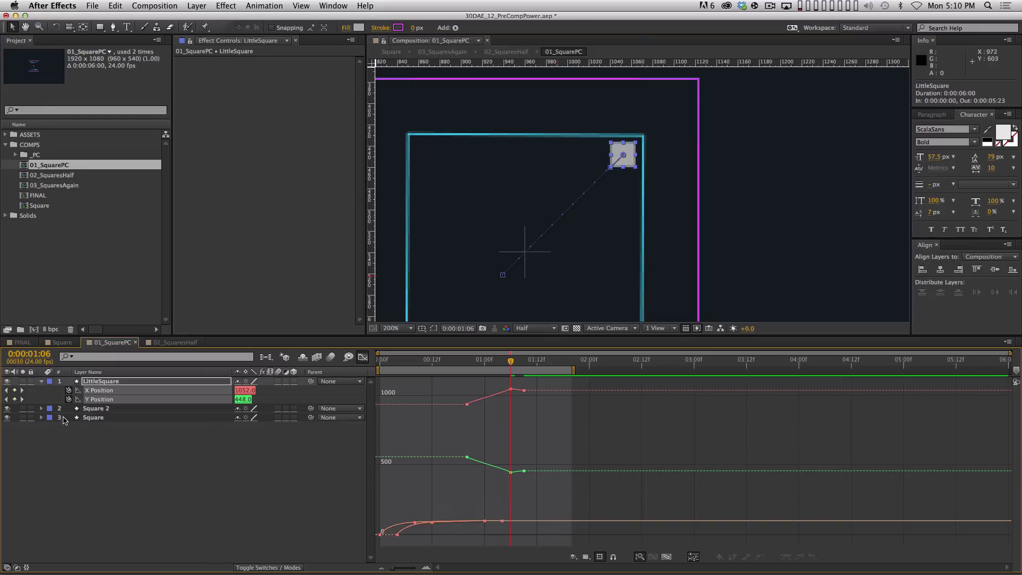
Limit the Graph Editor to LittleSquare's X and Y Position curves, hiding both squares' Scale curves
left_click(42, 409)
scroll(81, 452, "down", 1)
key("s")
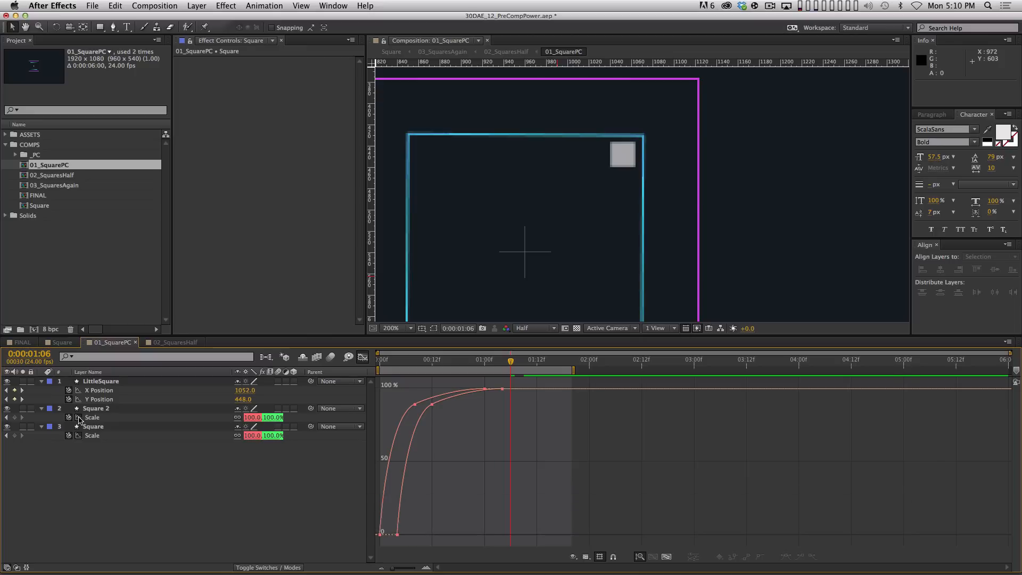
left_click(78, 418)
left_click(78, 436)
left_click(42, 409)
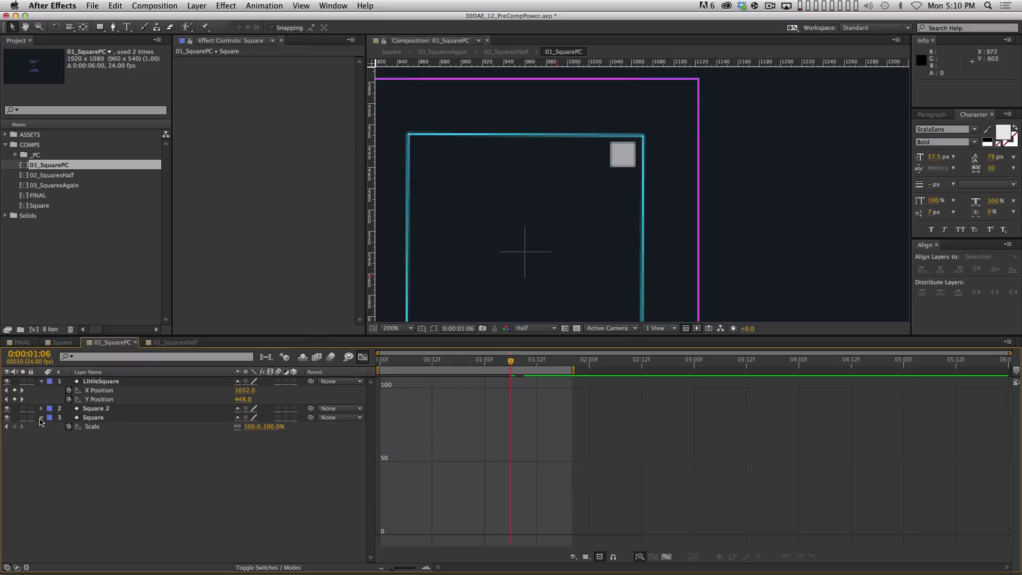
left_click(42, 418)
left_click(103, 390)
left_click(103, 399, "shift")
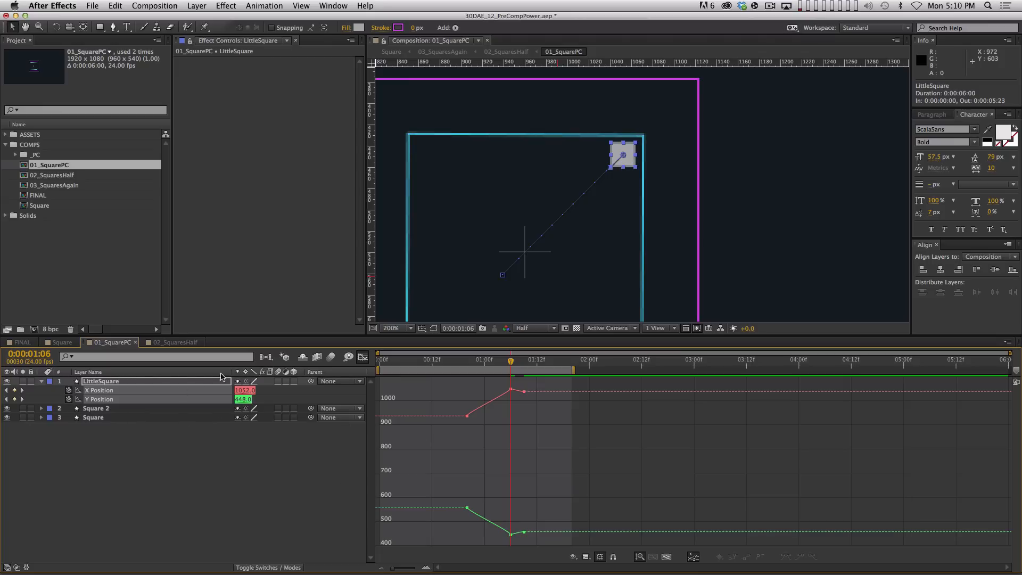
Apply Easy Ease to all six X and Y Position keyframes
left_click_drag(448, 379, 607, 551)
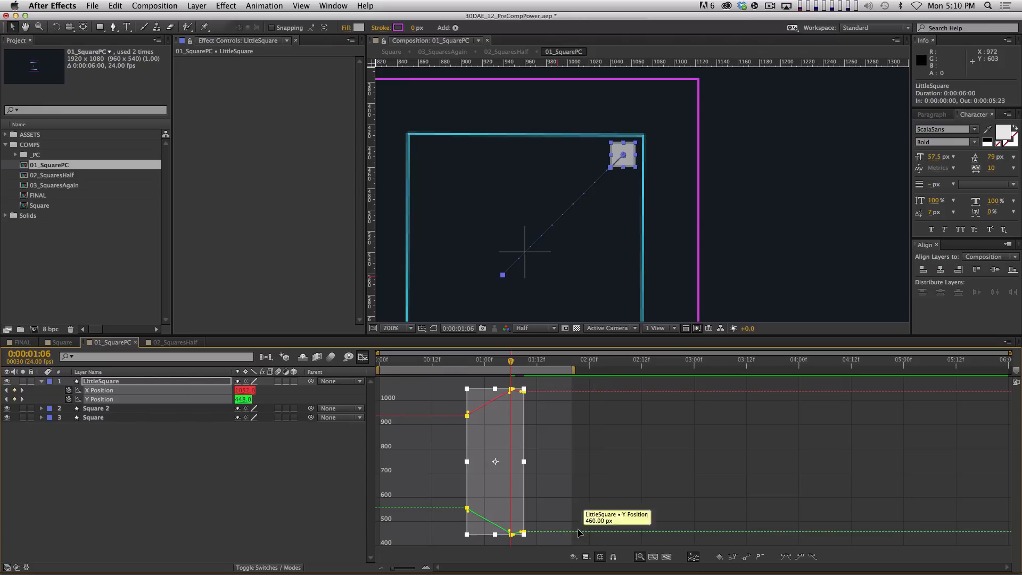
key("F9")
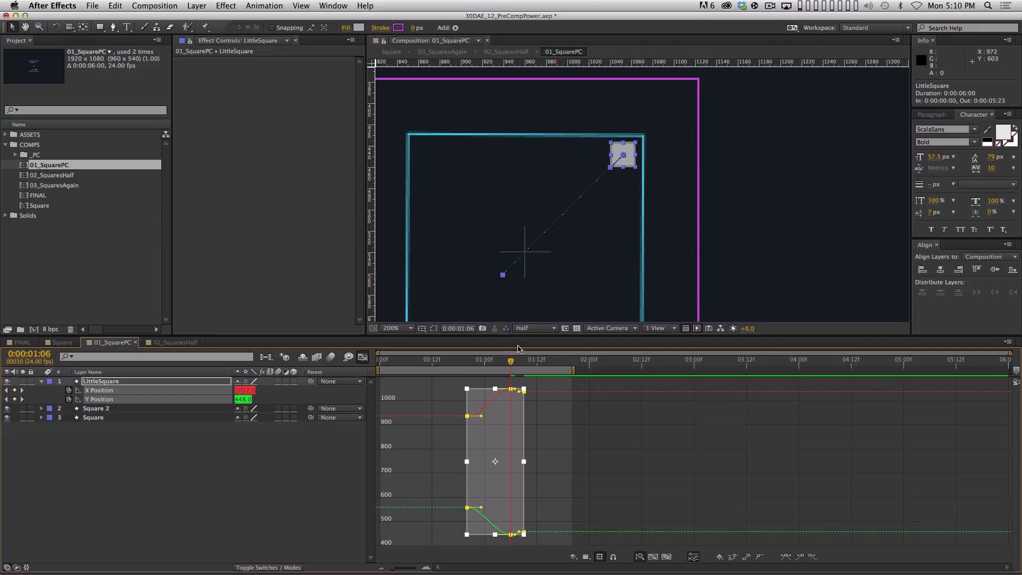
key("equal")
key("equal")
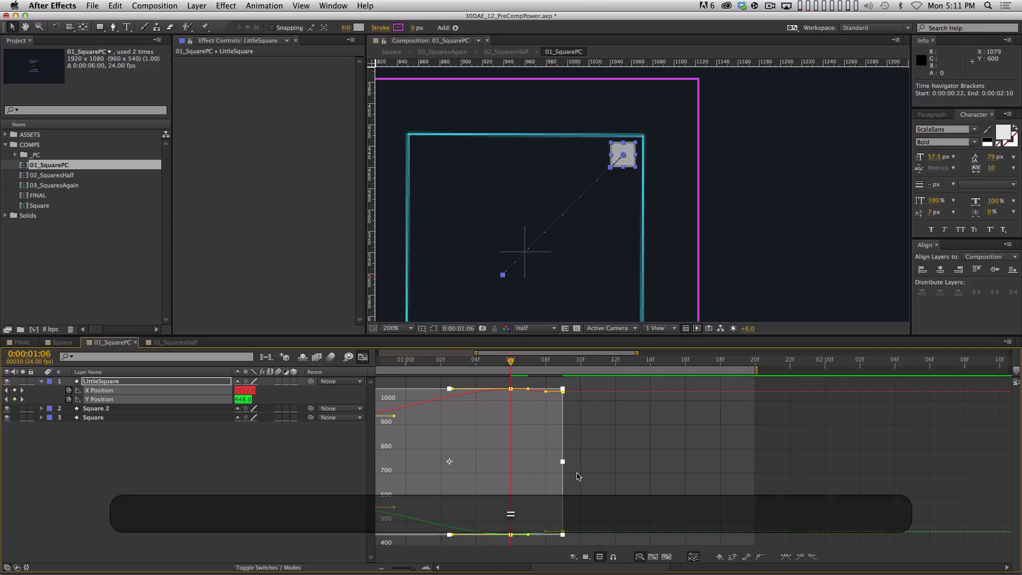
scroll(584, 377, "left", 3)
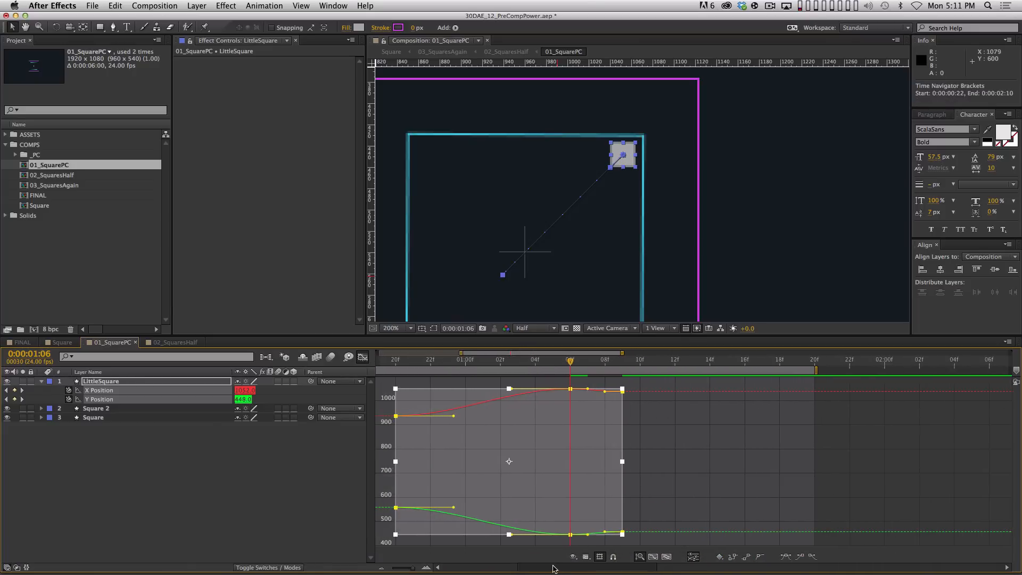
key("minus")
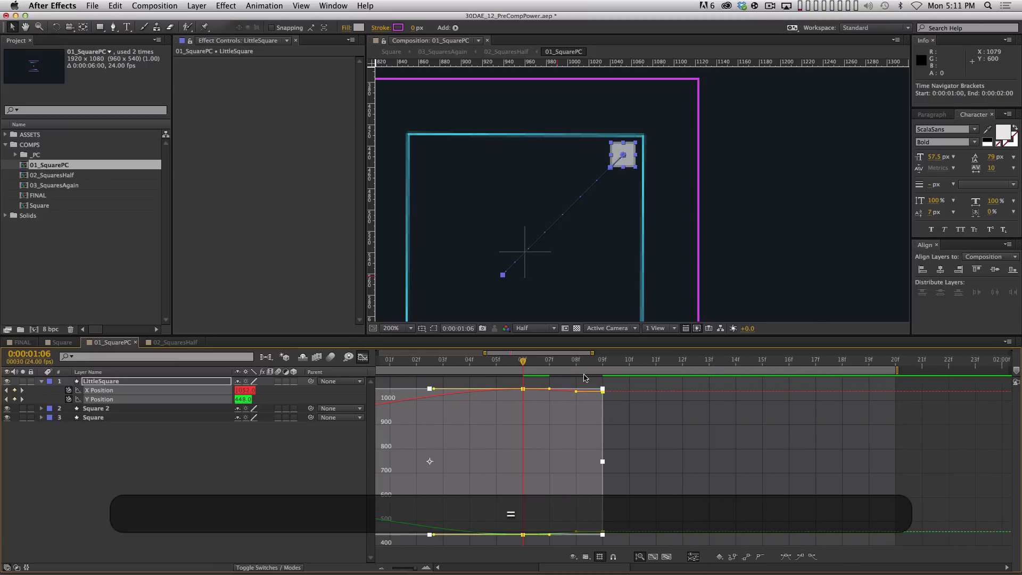
Lengthen the 06f X/Y keyframes' bezier handles on both sides and preview the smoothed overshoot
left_click(608, 429)
left_click(523, 389)
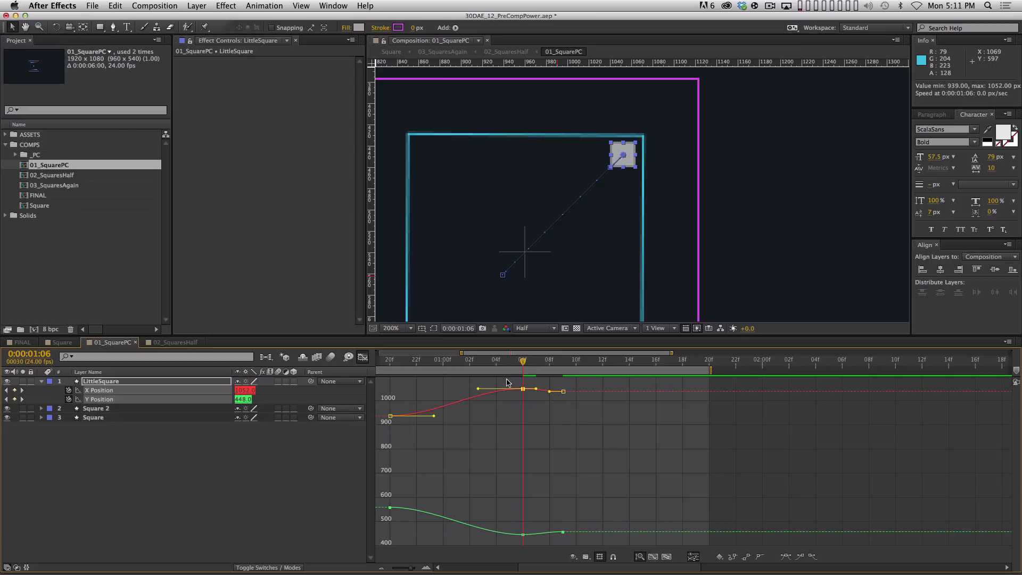
left_click_drag(507, 379, 544, 537)
left_click_drag(479, 535, 456, 534)
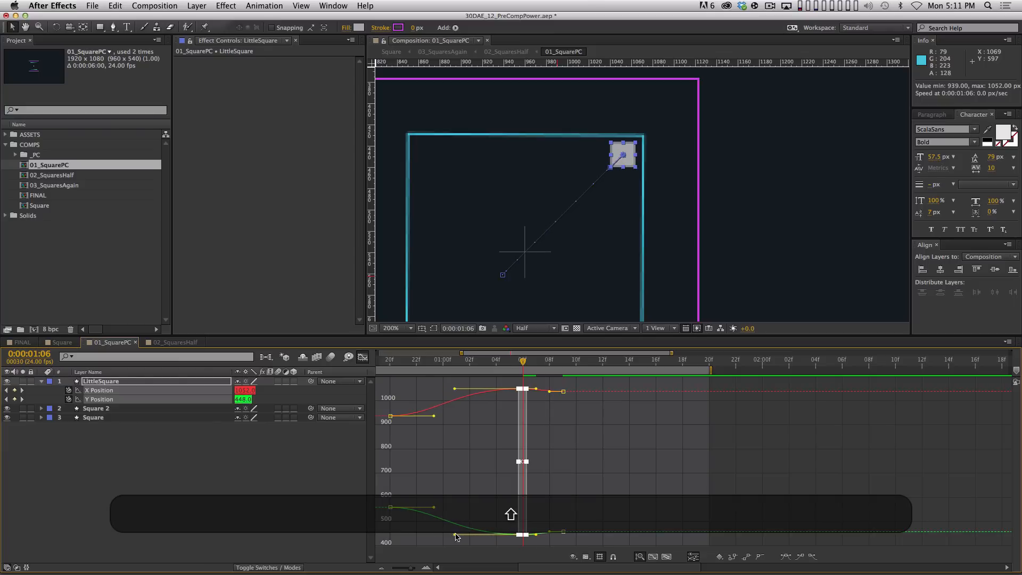
left_click_drag(537, 388, 547, 391)
key("KP_0")
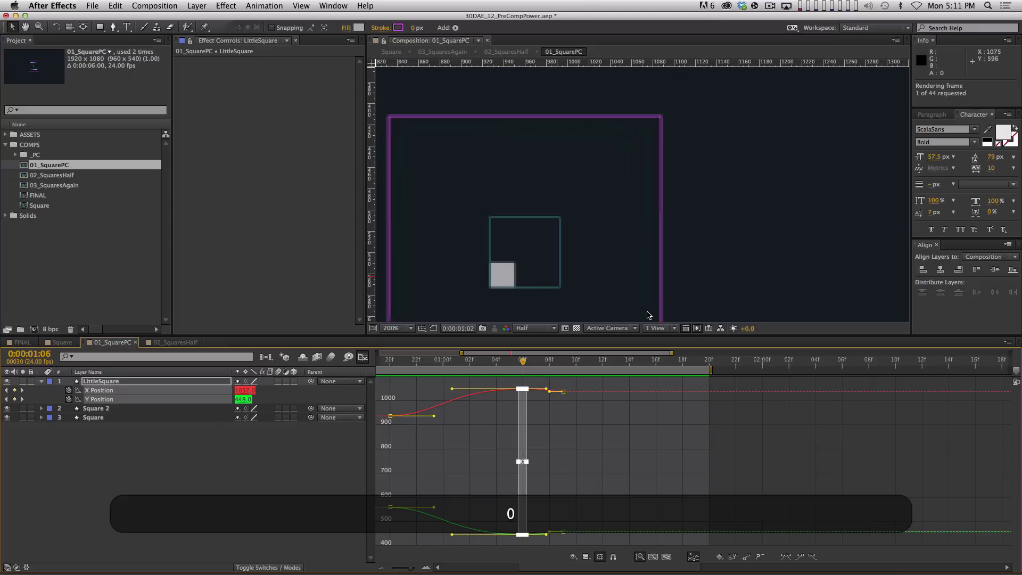
key("space")
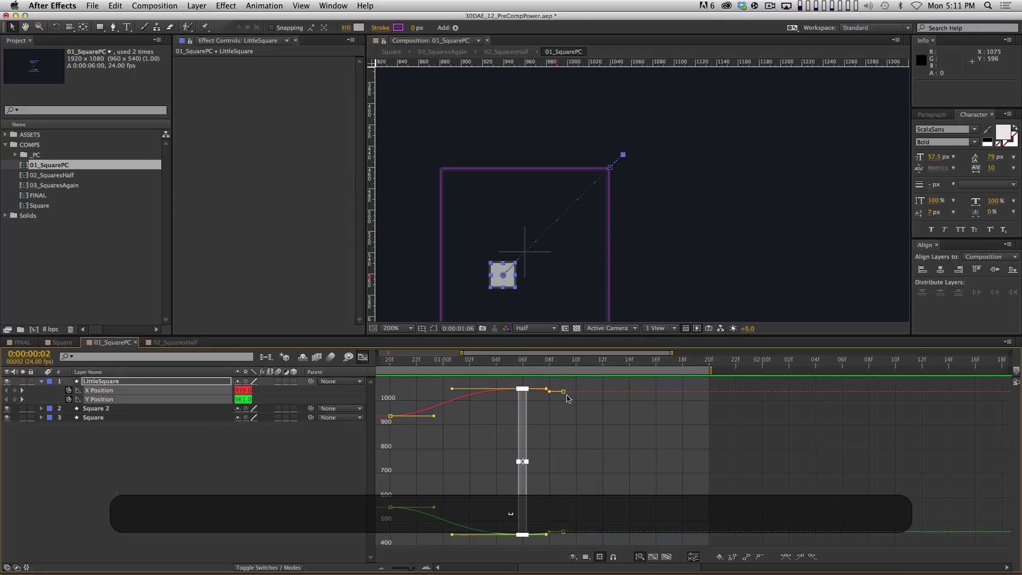
left_click(364, 360)
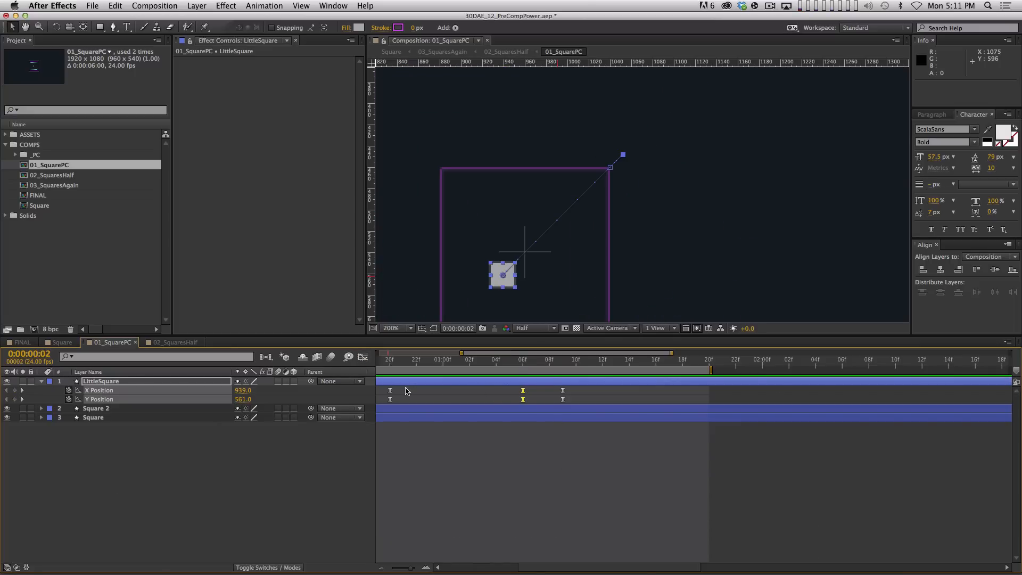
Move all six X/Y Position keyframes two frames earlier, to 1:00, 1:04 and 1:07, and preview
left_click_drag(382, 387, 395, 404)
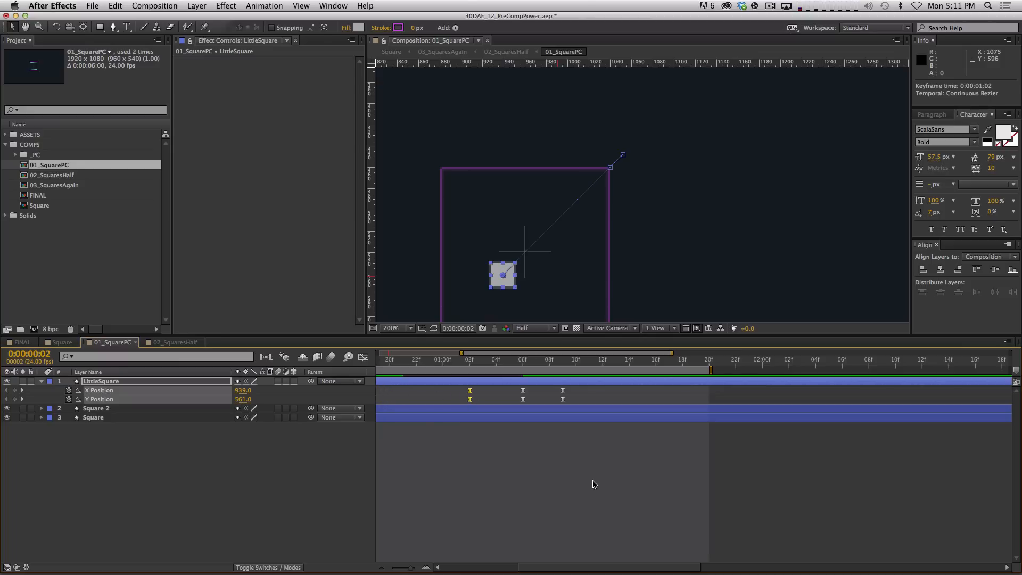
key("period")
key("comma")
key("comma")
key("comma")
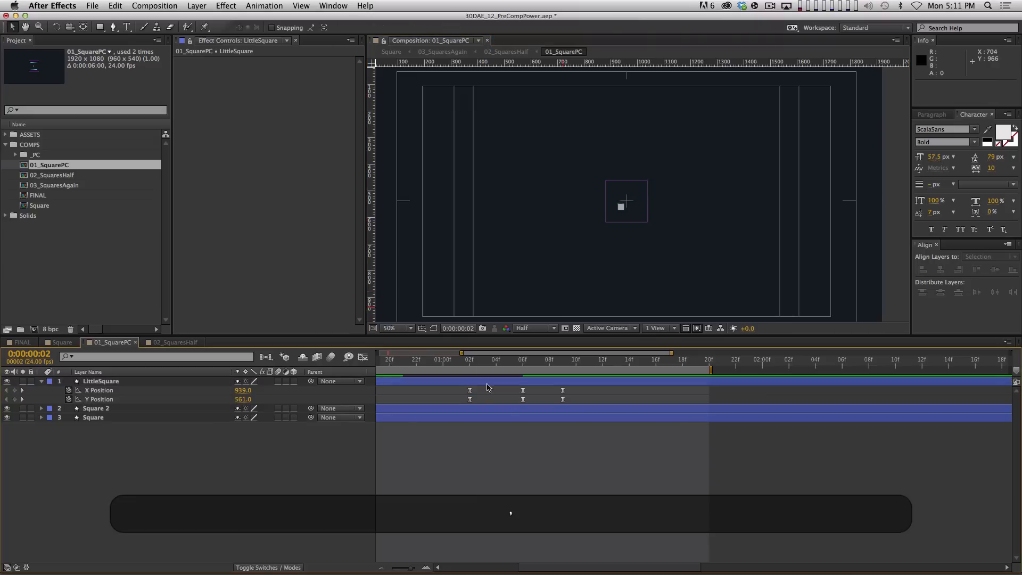
left_click_drag(383, 358, 689, 415)
left_click_drag(559, 403, 533, 403)
left_click(547, 448)
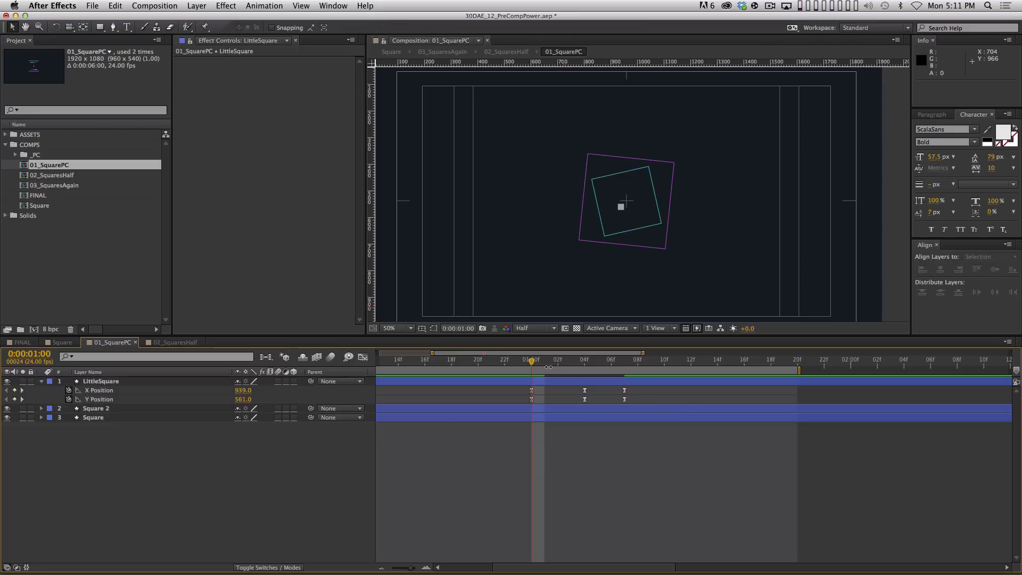
key("Page_Down")
key("Page_Down")
key("Page_Down")
key("Page_Down")
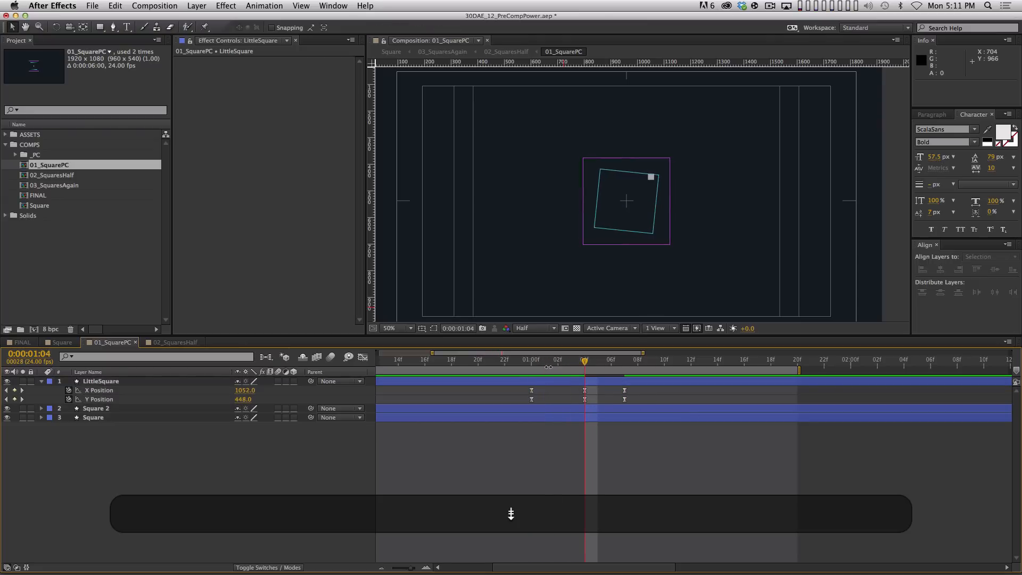
key("KP_0")
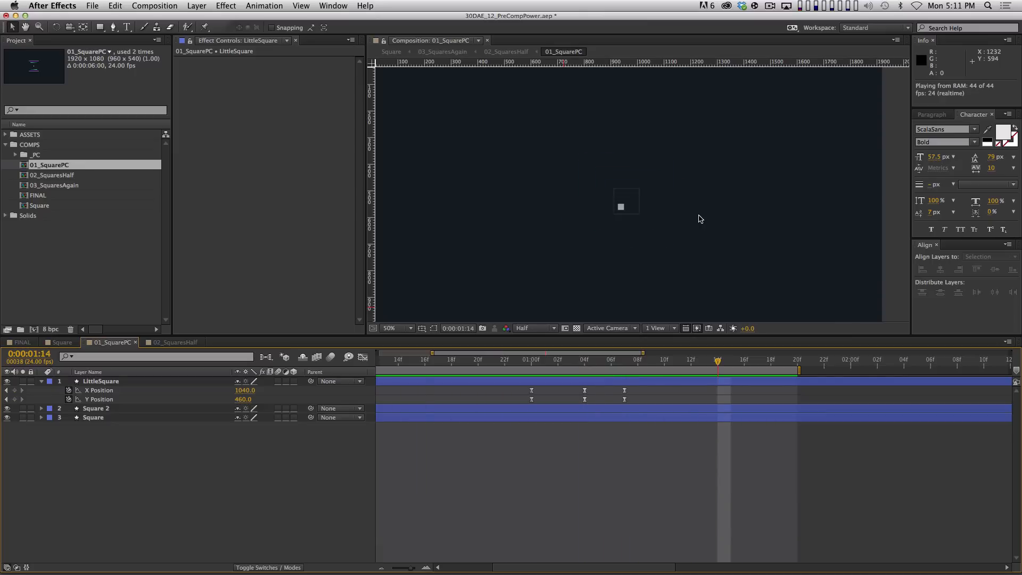
key("space")
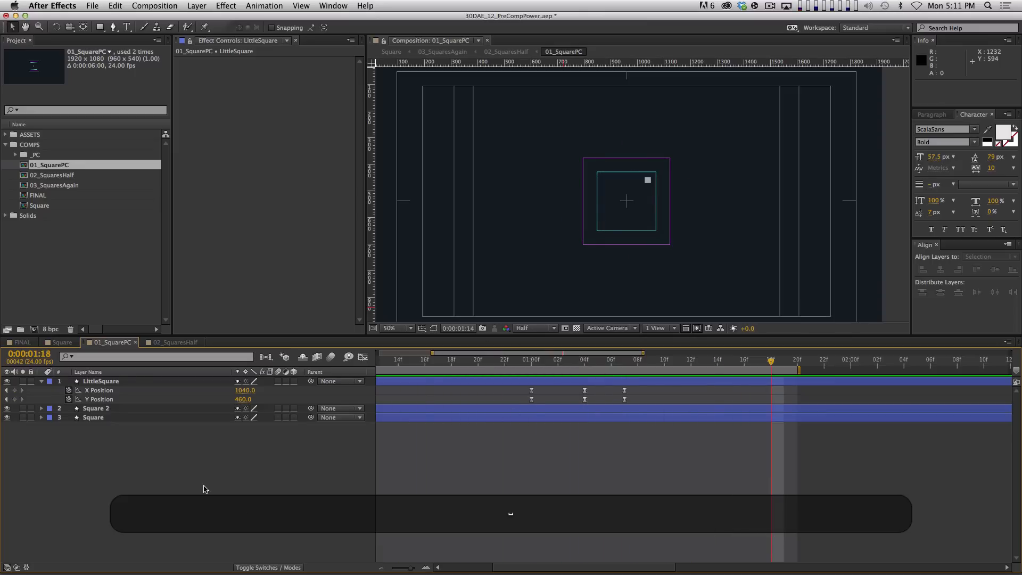
Climb the comp chain through 02_SquaresHalf and 03_SquaresAgain up to the top-level Square comp
key("Tab")
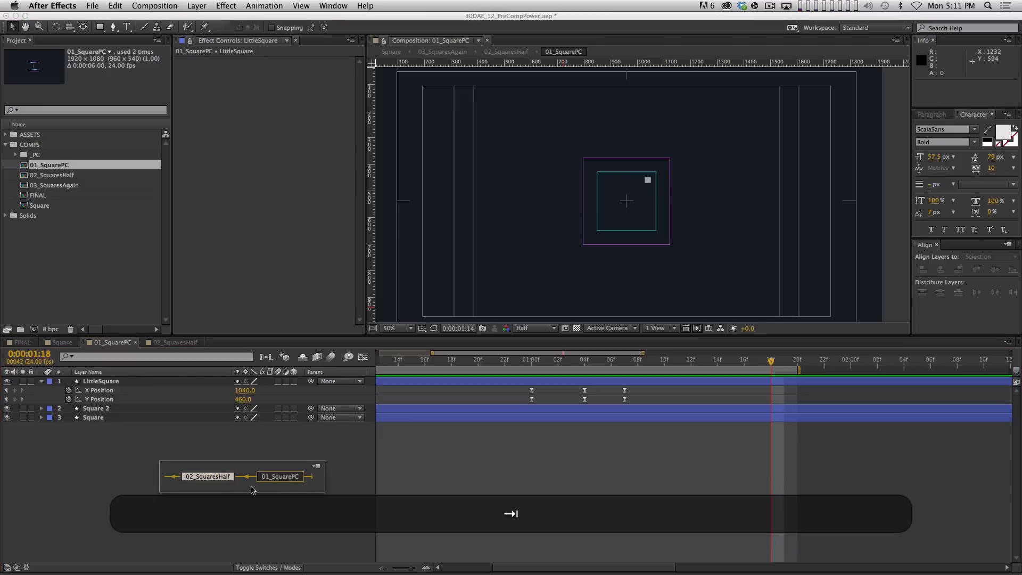
left_click(211, 477)
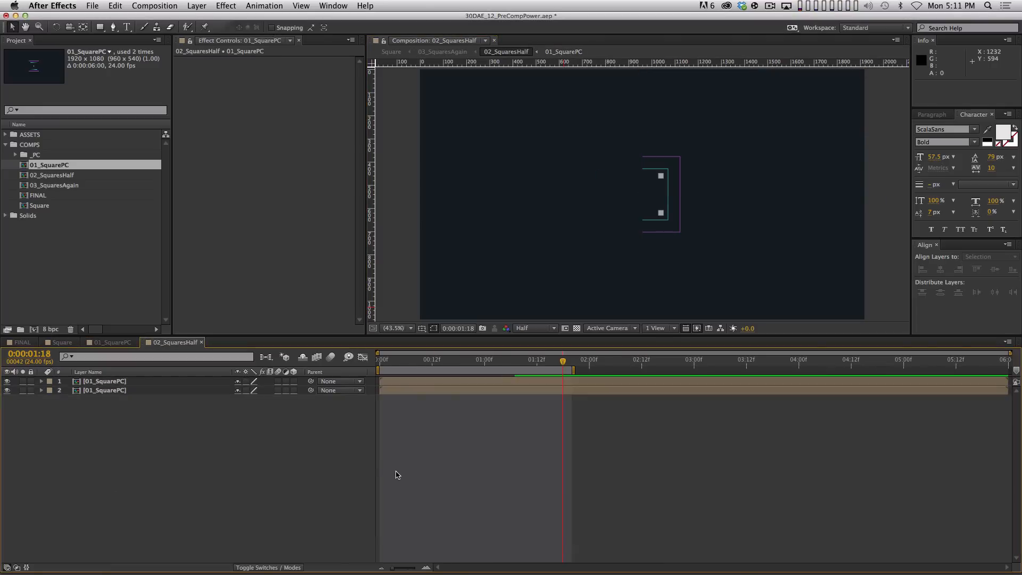
key("Tab")
left_click(310, 465)
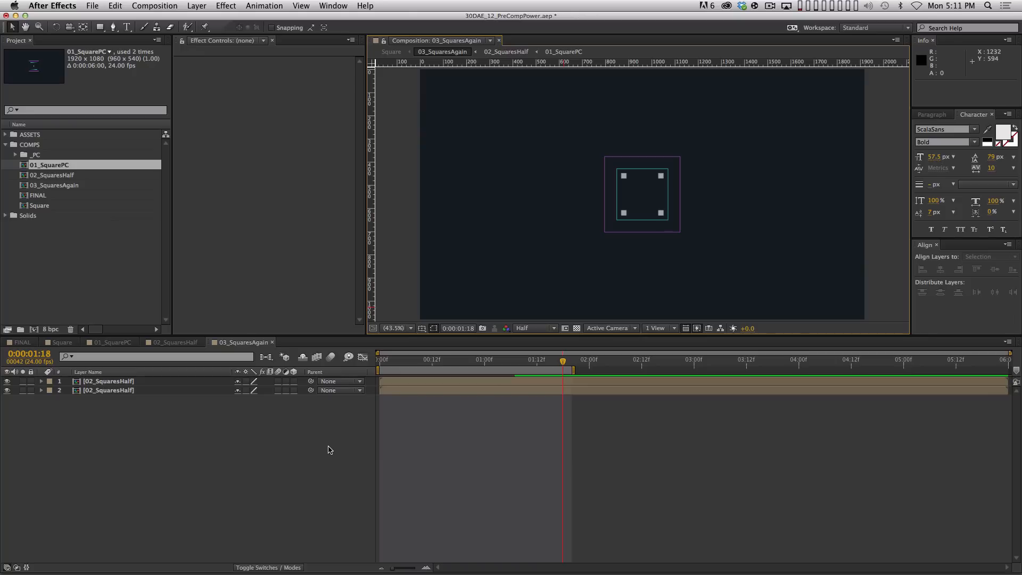
key("Tab")
left_click(277, 453)
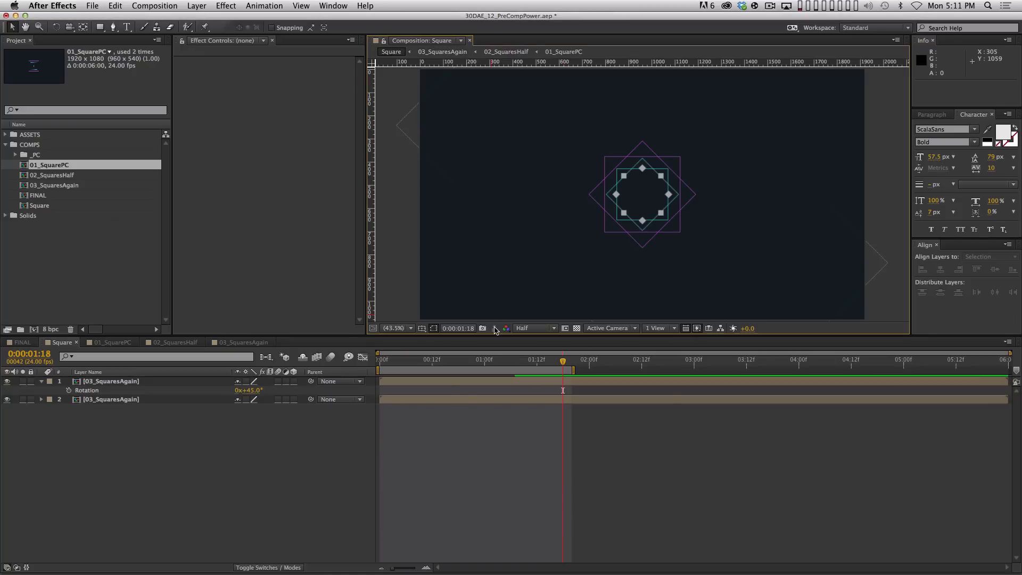
Preview the Square comp, then delay the top 03_SquaresAgain layer by one frame
key("KP_0")
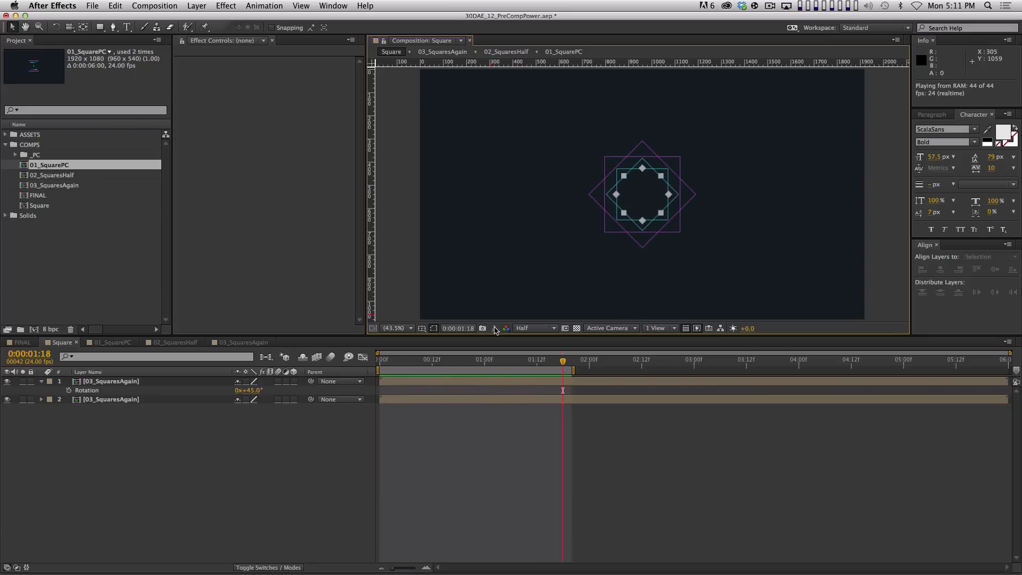
key("space")
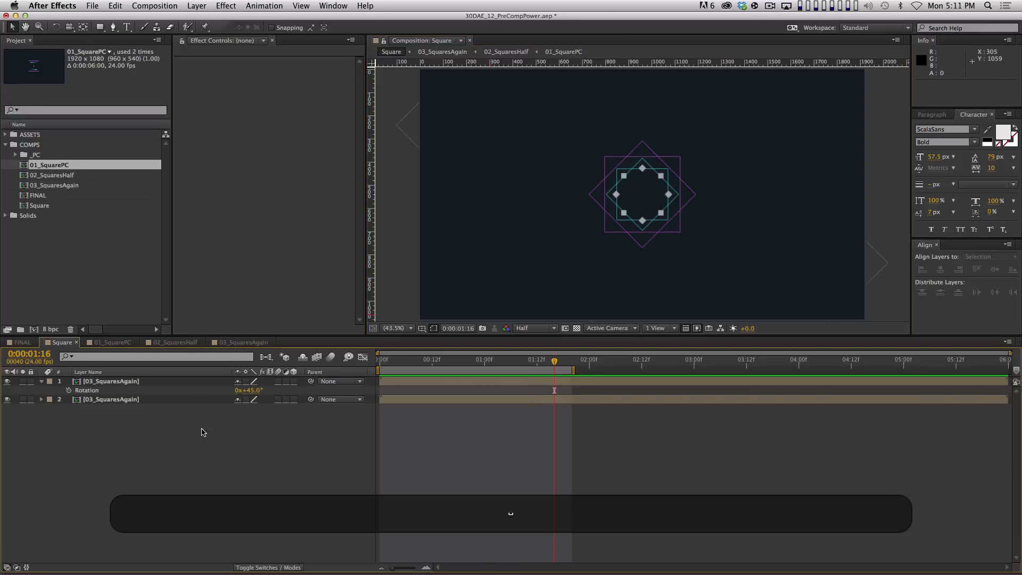
left_click(160, 383)
key("alt+0")
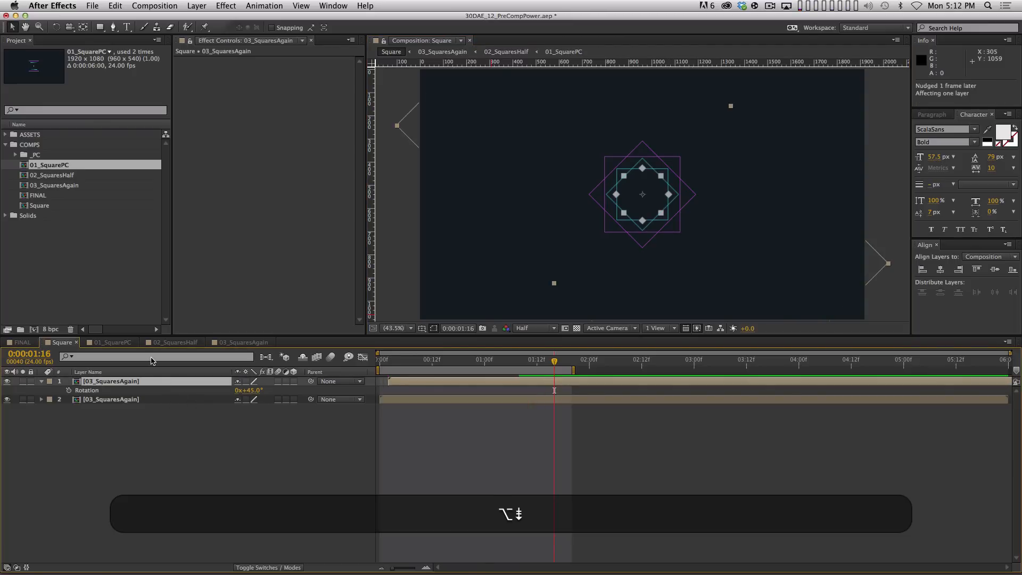
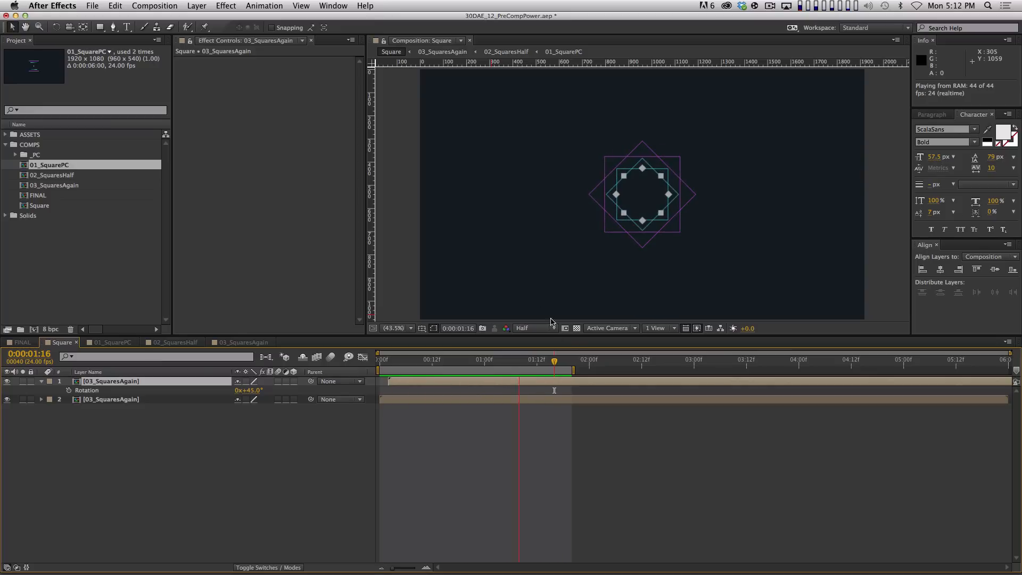
Stop playback, deselect the layers, and preview the 01_SquarePC comp animation
key("space")
left_click(483, 474)
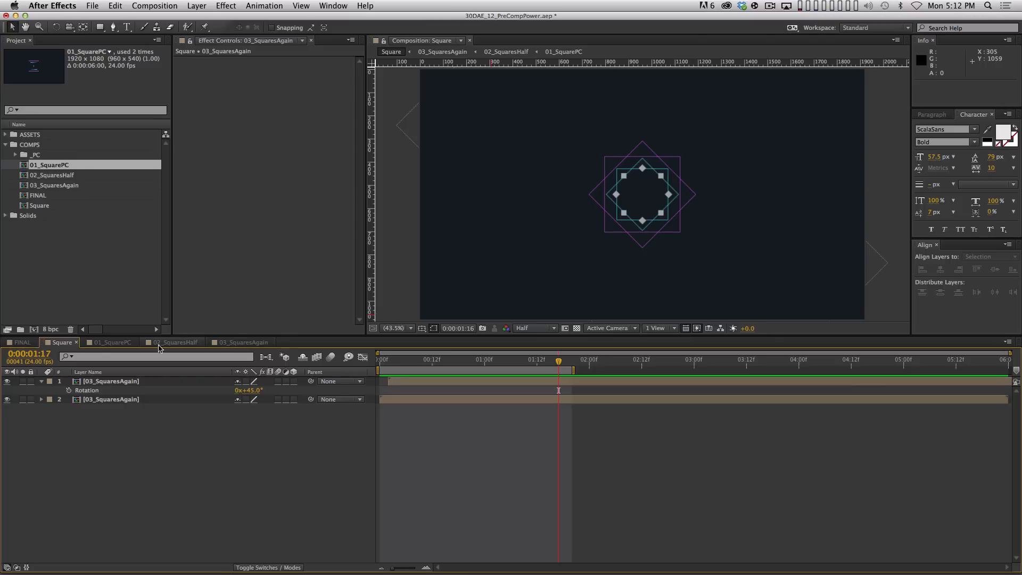
left_click(112, 342)
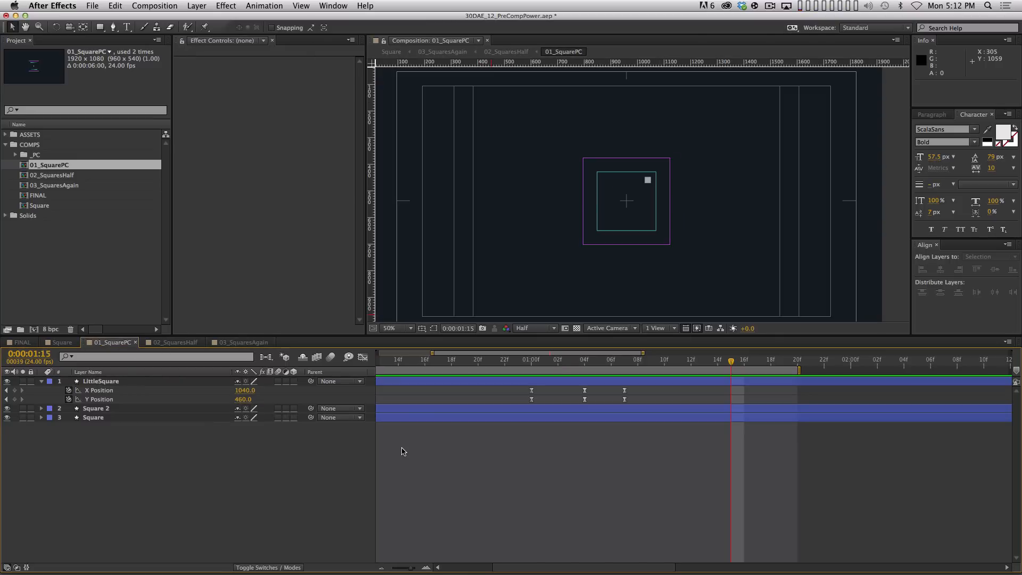
key("0")
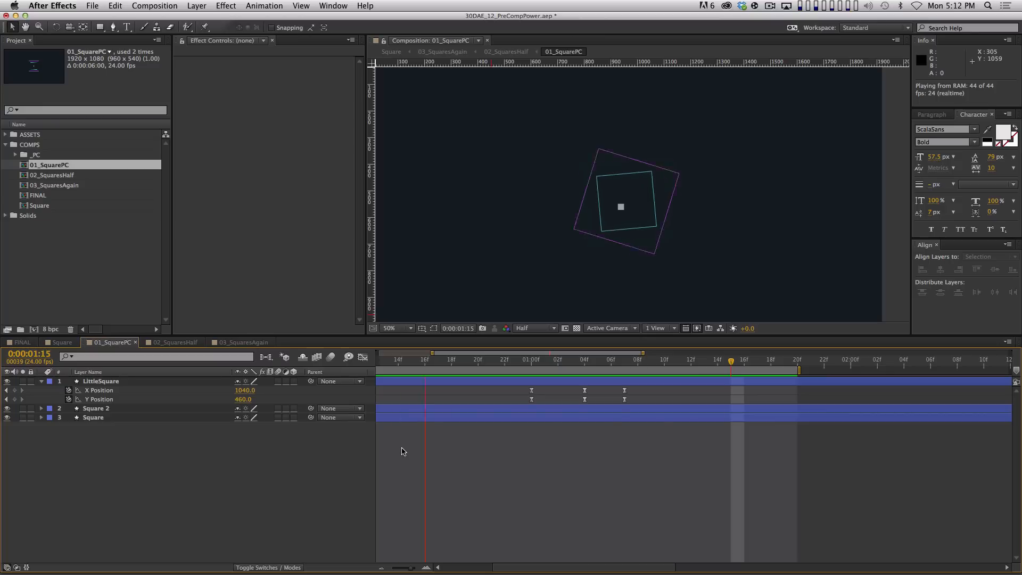
key("space")
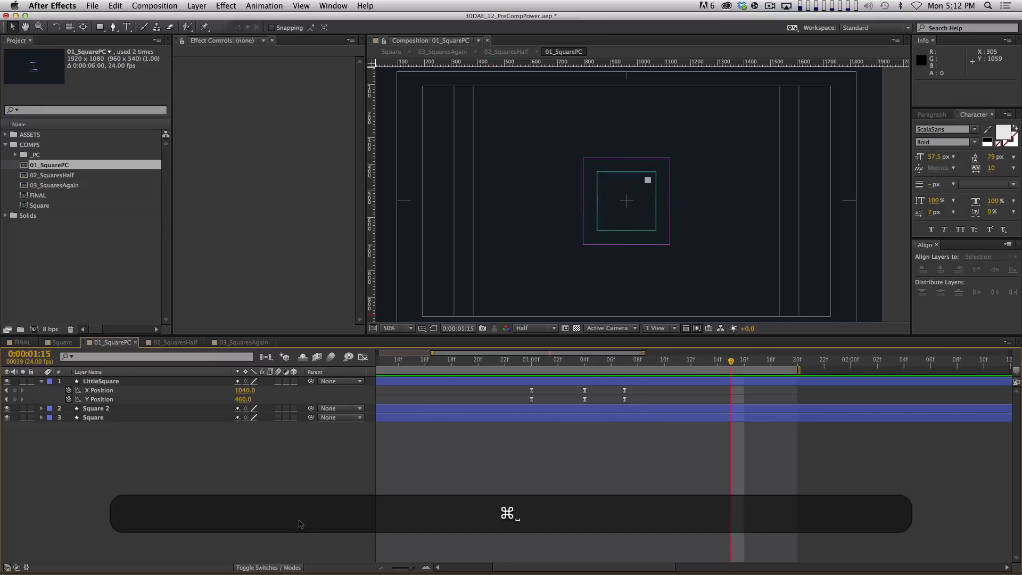
Close the FINAL comp's timeline and RAM-preview the Square comp
left_click(38, 343)
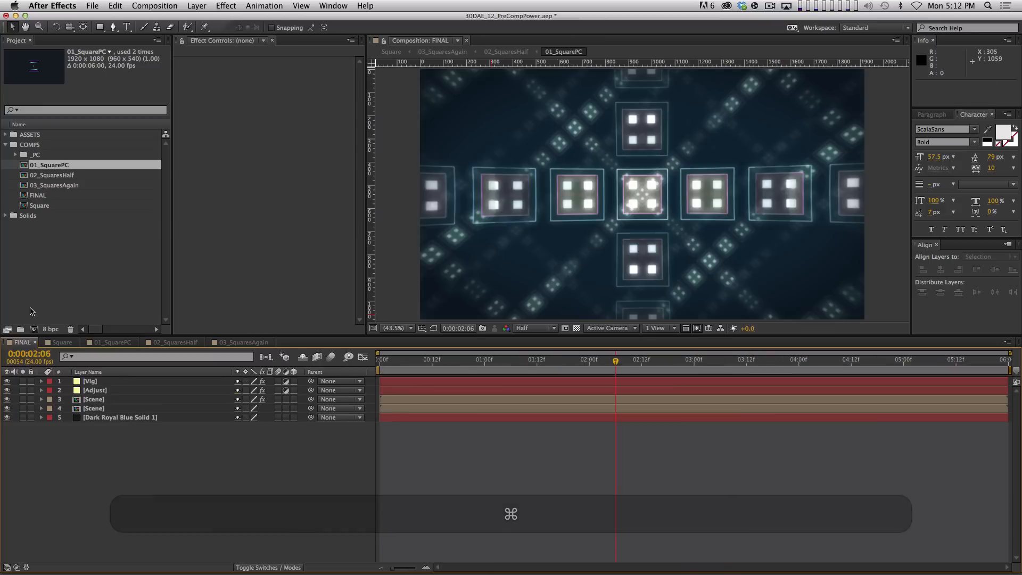
left_click(35, 342)
key("KP_0")
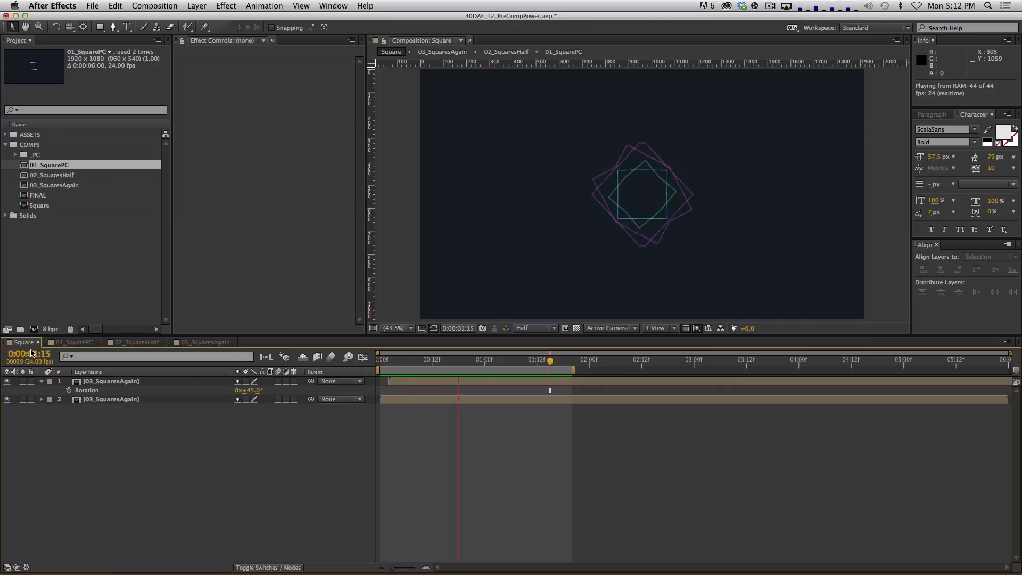
Precompose both Square layers into a new precomp named 04_SacredGeo
key("super+a")
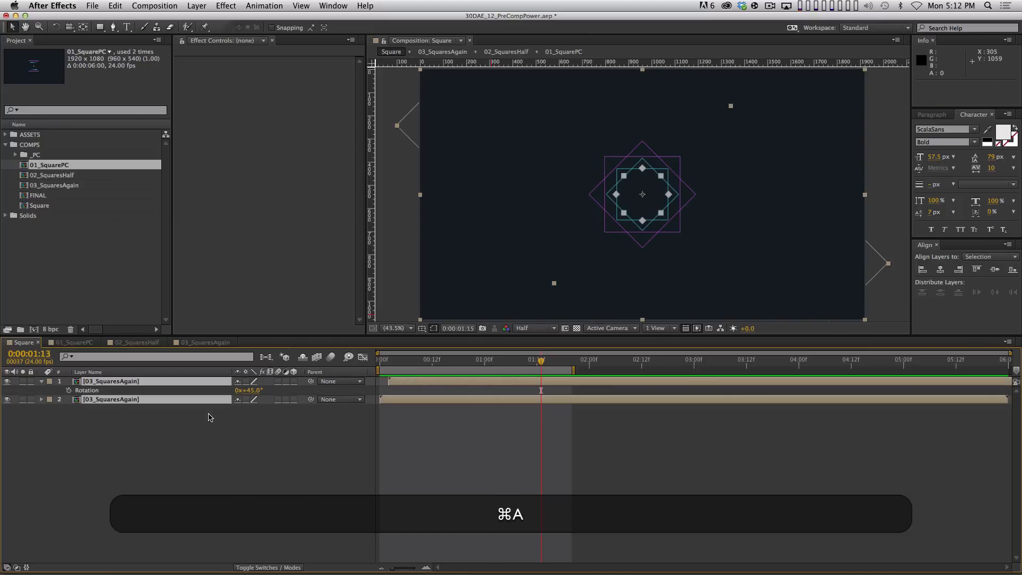
key("shift+super+c")
type("04")
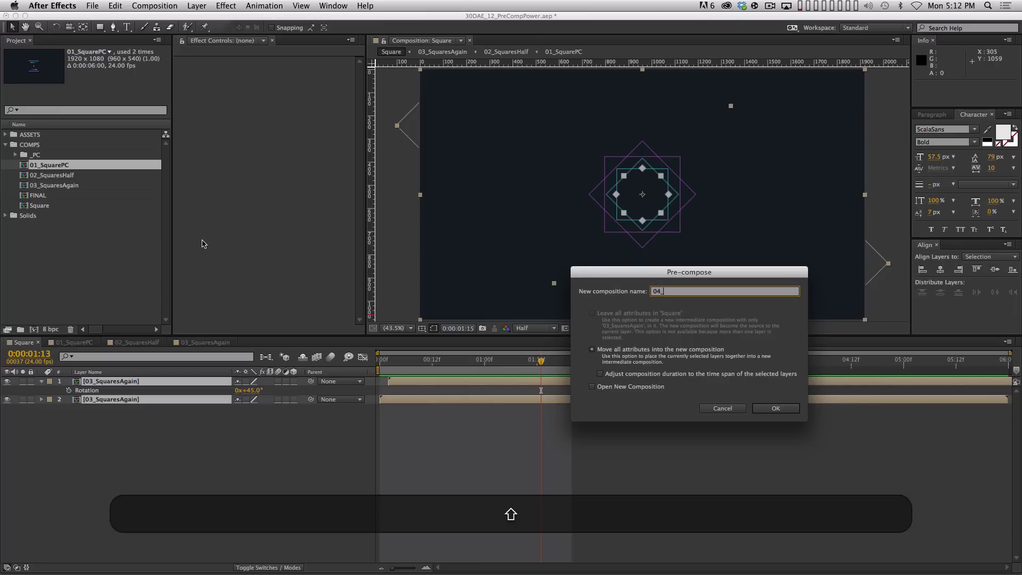
type("_SacredGeo")
key("Return")
Duplicate the 04_SacredGeo layer and give the top copy 58% scale and 45° rotation
key("super+d")
key("s")
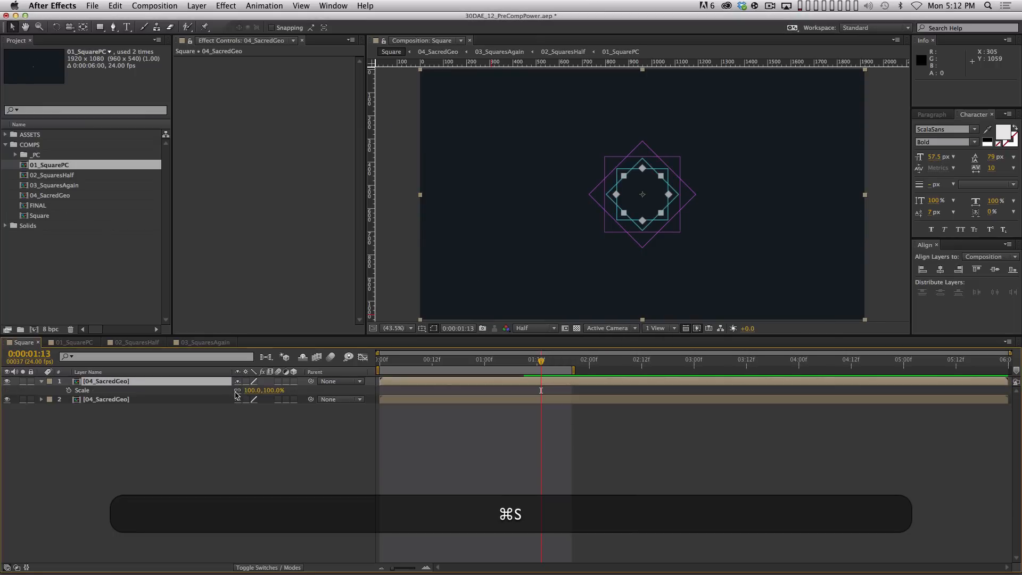
left_click_drag(247, 390, 228, 394)
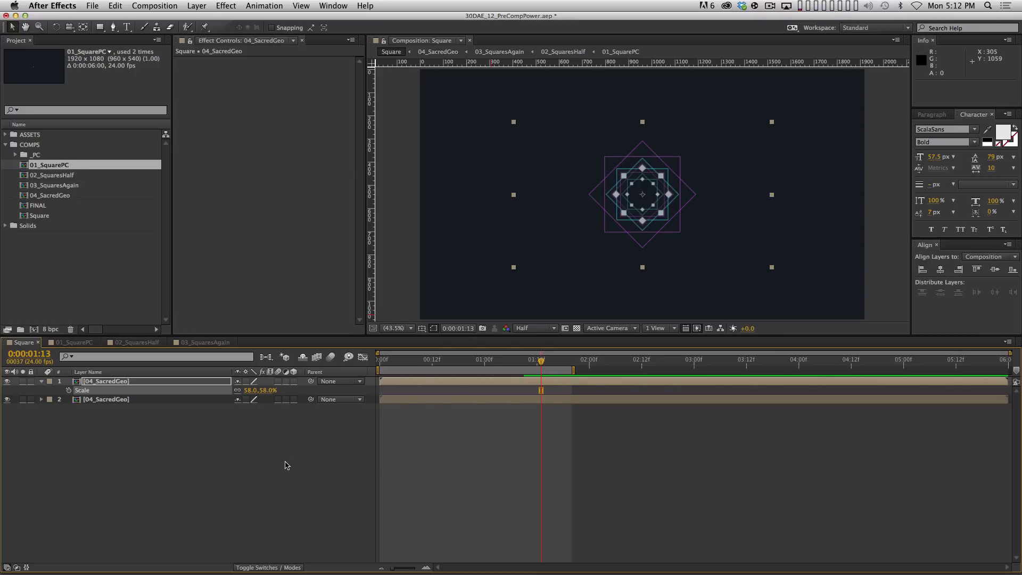
key("r")
left_click(248, 390)
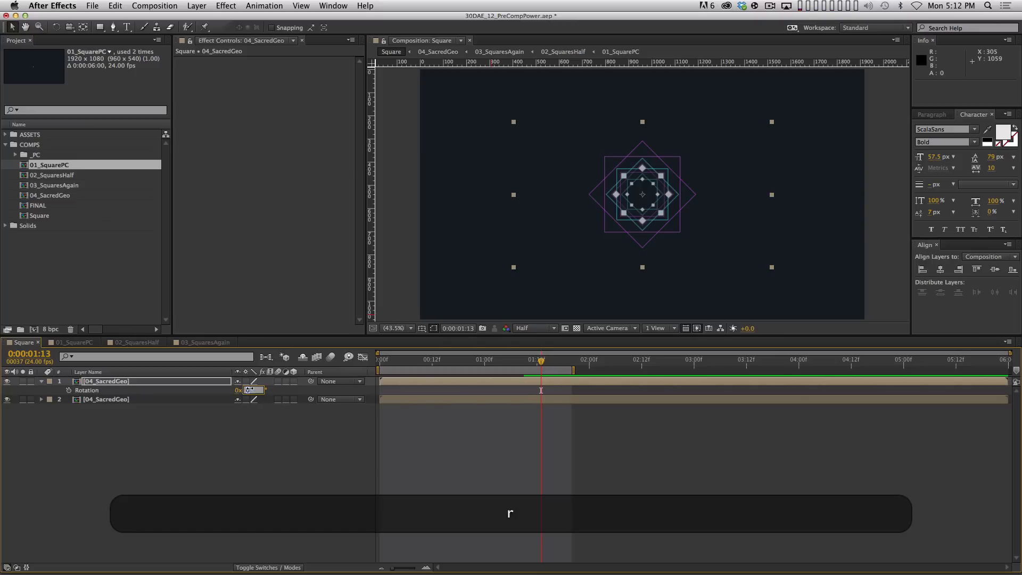
type("45")
key("Return")
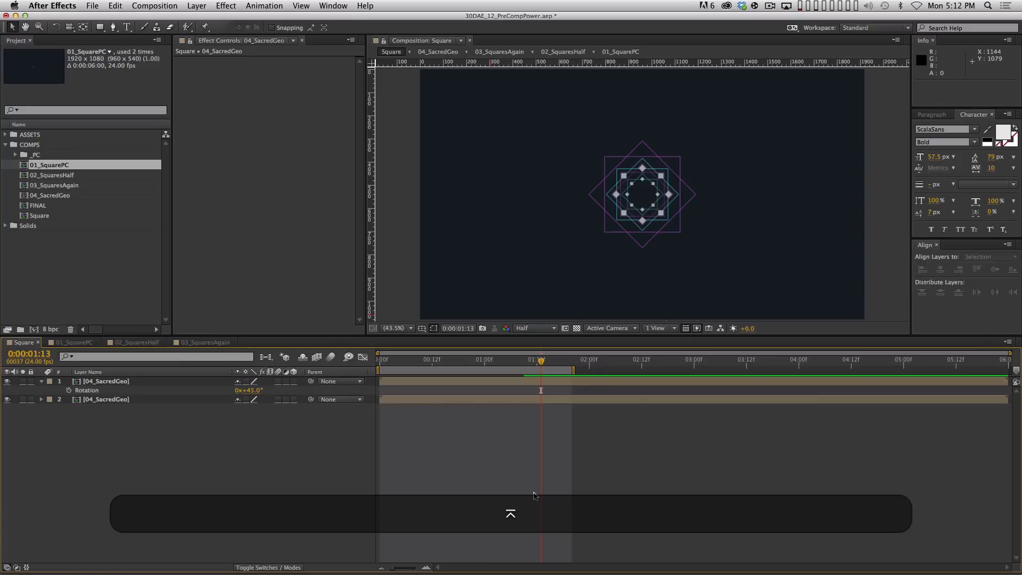
key("KP_0")
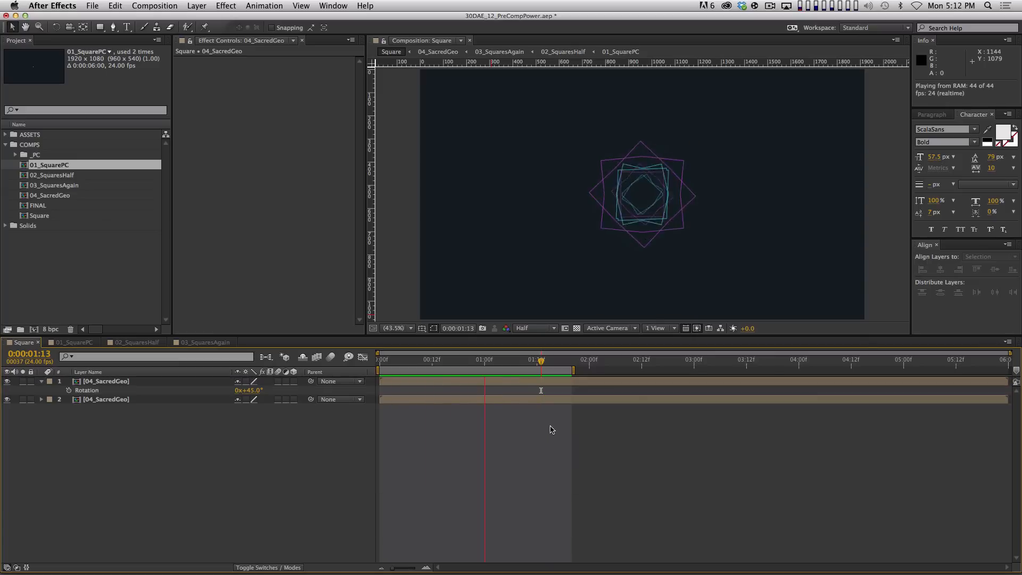
key("space")
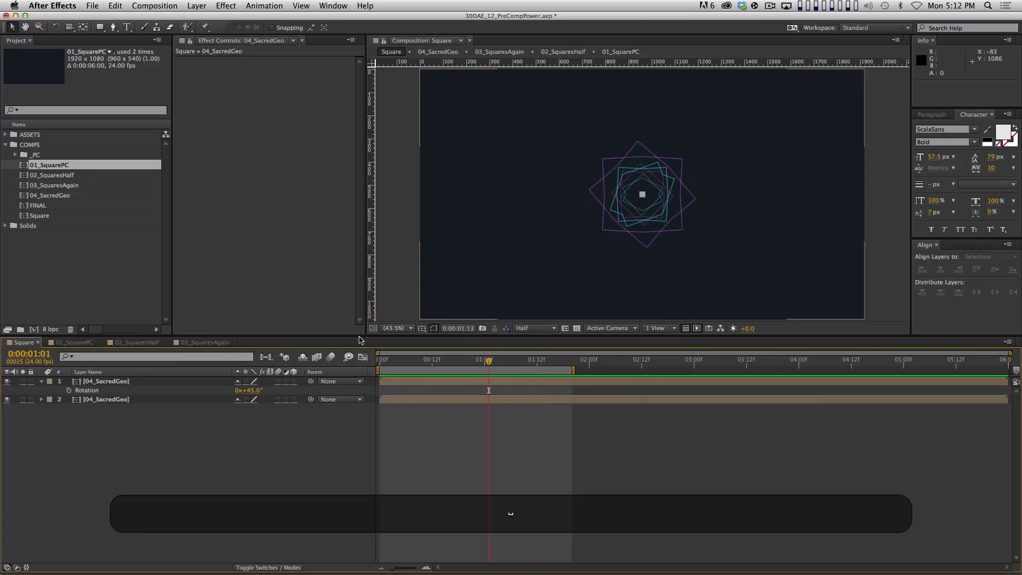
Offset the top 04_SacredGeo copy one frame later, preview, and collapse the layer properties
left_click(141, 384)
key("alt+Page_Down")
key("alt+Page_Down")
key("alt+Page_Down")
key("alt+Page_Down")
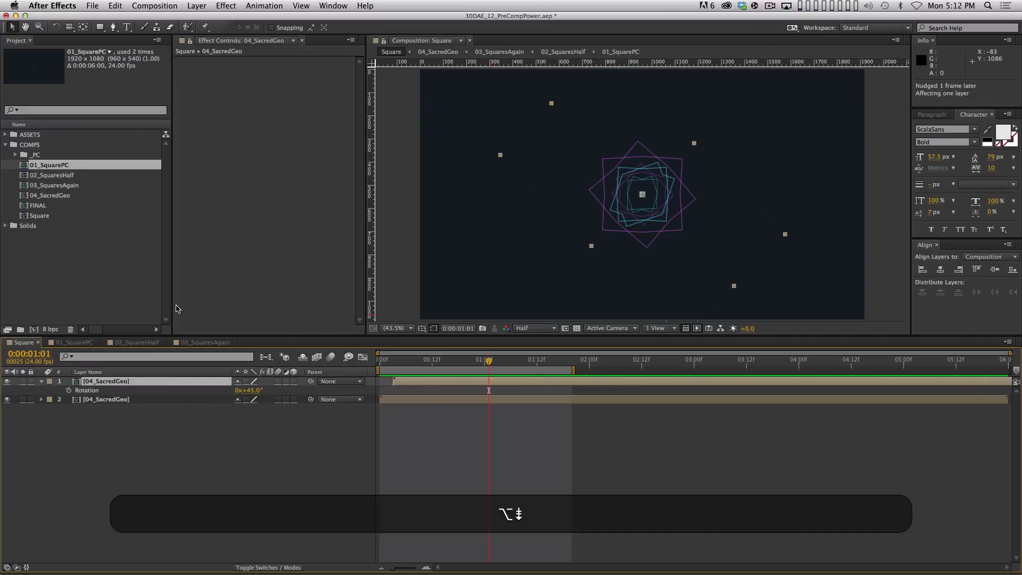
key("alt+KP_0")
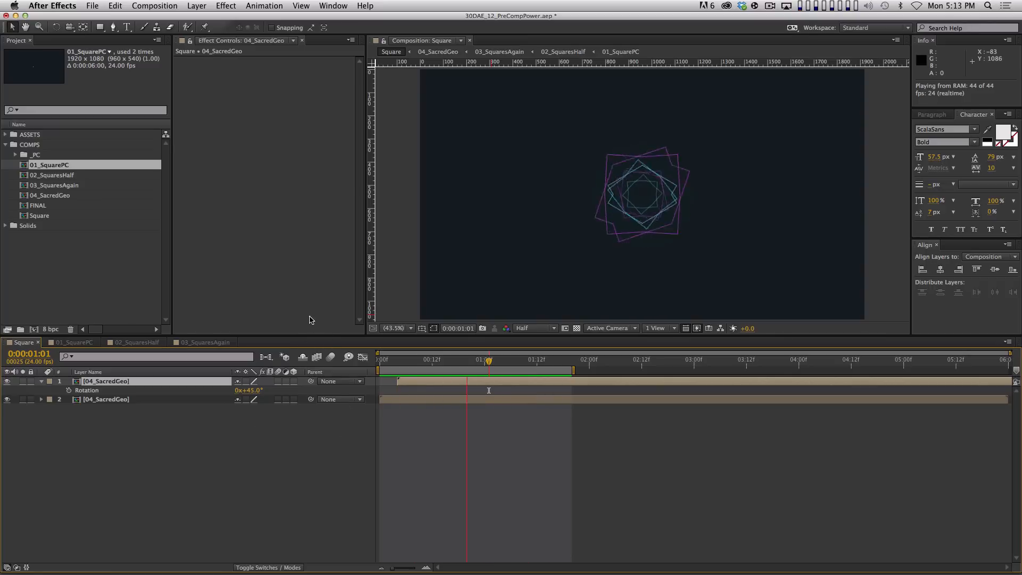
key("space")
key("super+a")
key("super+grave")
key("shift+super+a")
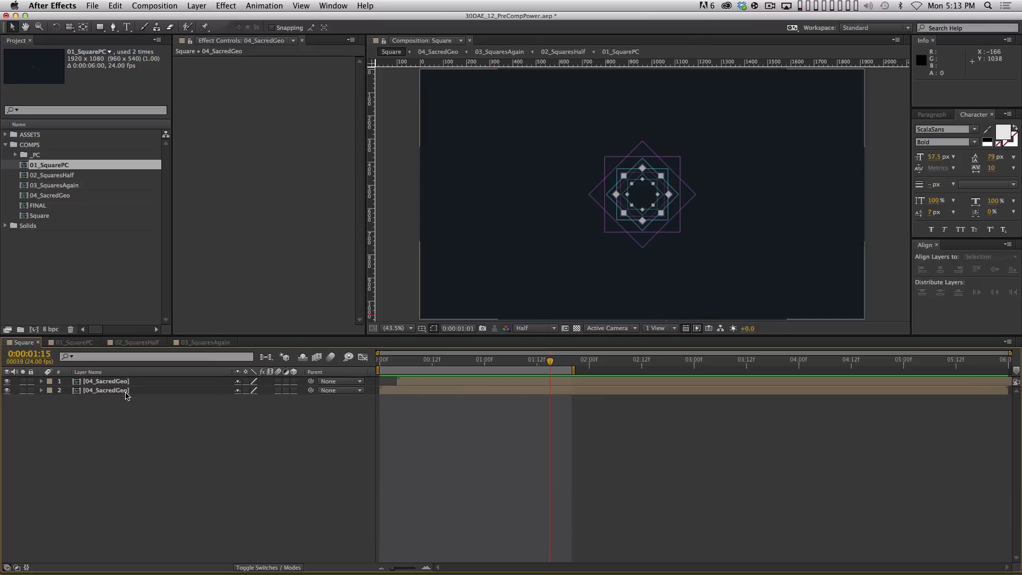
double_click(133, 382)
In 01_SquarePC, preview the animation, fit the comp in the viewer and zoom the timeline out
left_click(75, 342)
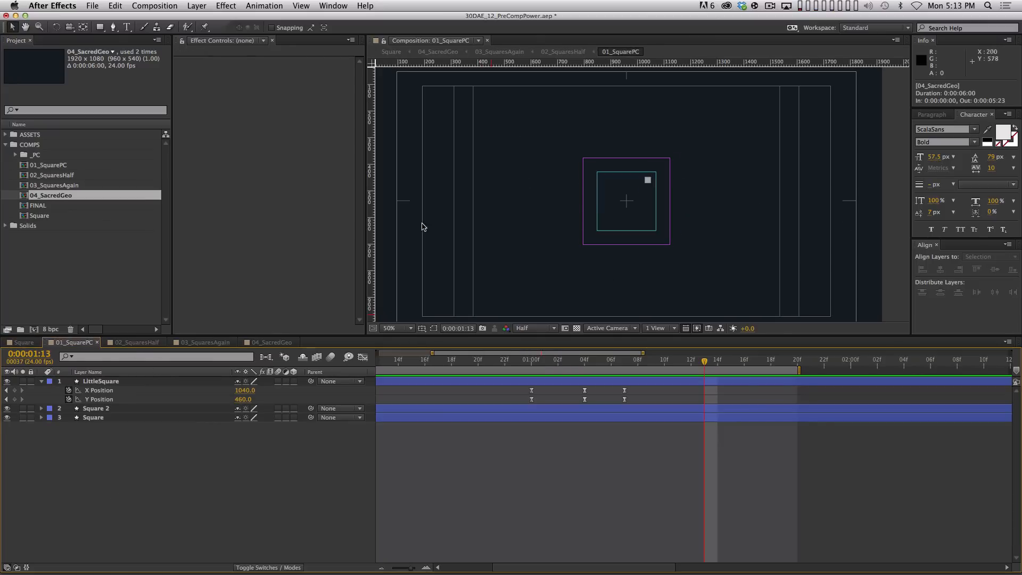
key("space")
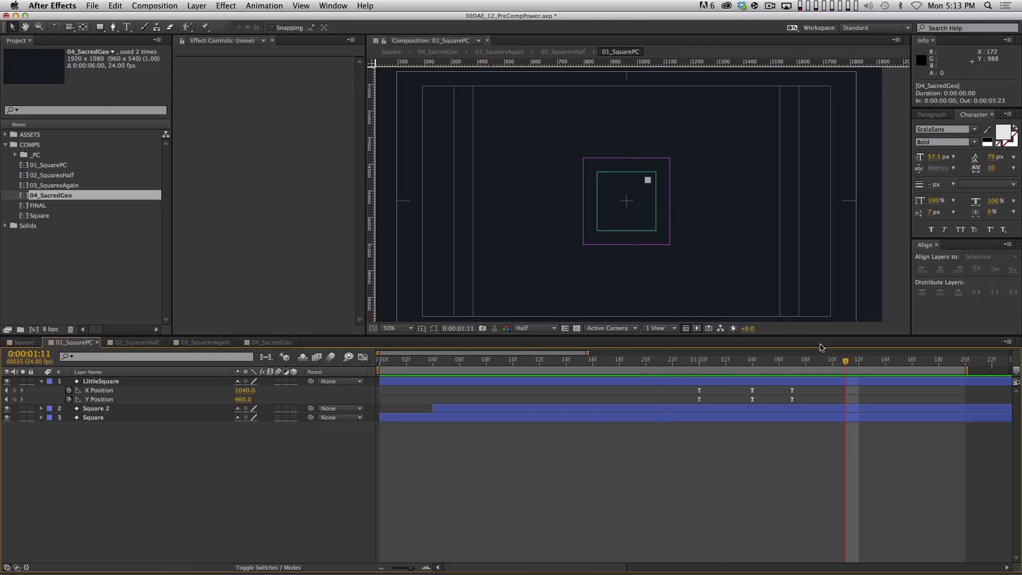
key("comma")
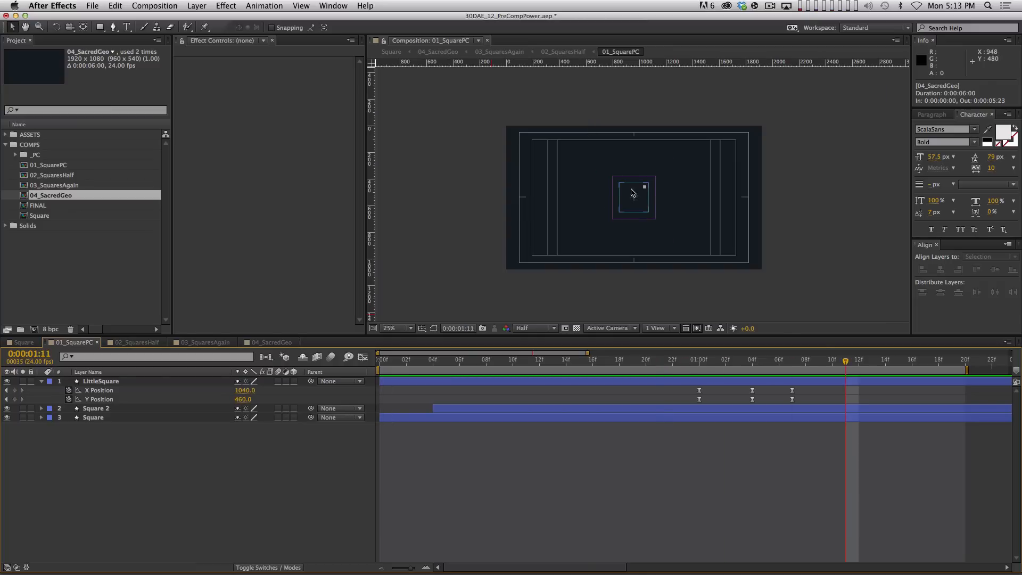
left_click(404, 330)
left_click(396, 334)
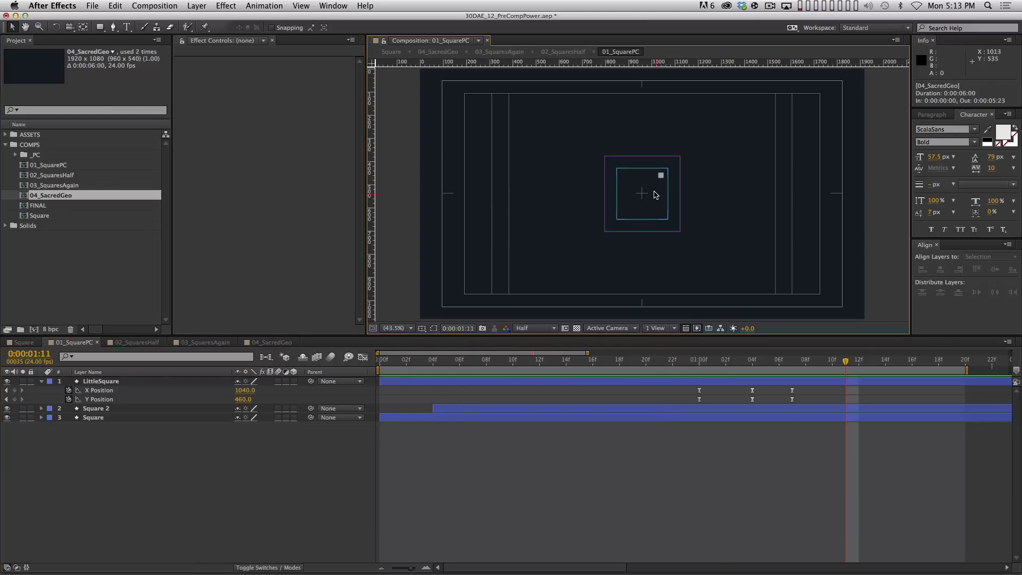
key("minus")
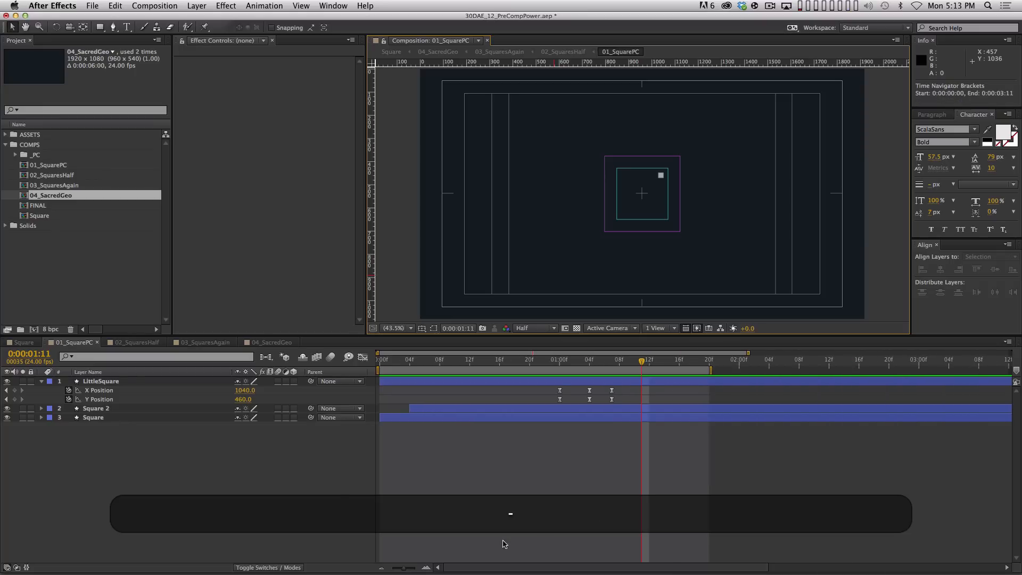
left_click(266, 443)
key("super+a")
key("shift+super+grave")
left_click(465, 453)
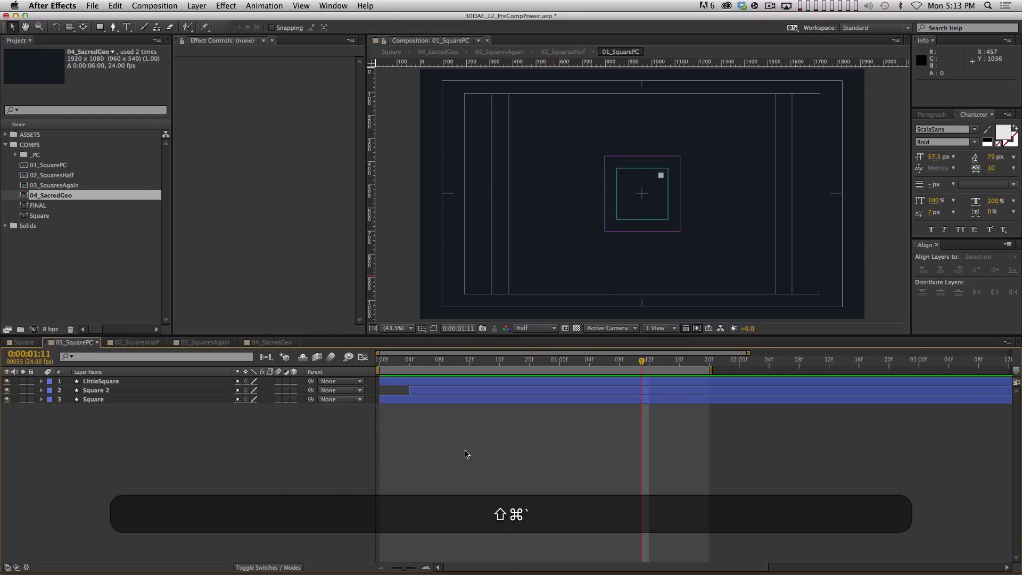
Rename the Square 2 layer to InnerSquare and check its rotation at 1 second
left_click(172, 398)
left_click(169, 393)
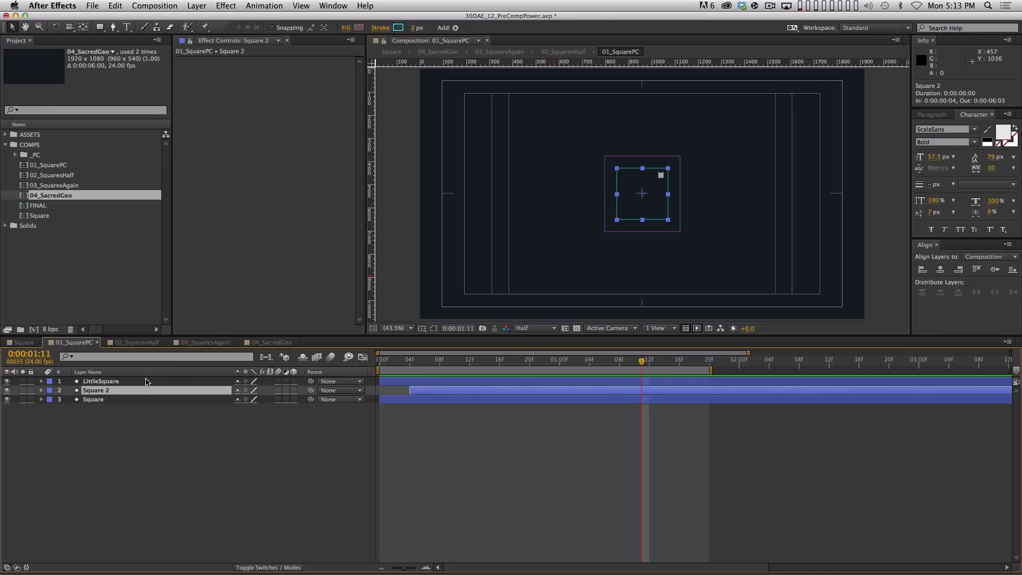
key("Return")
type("InnerS")
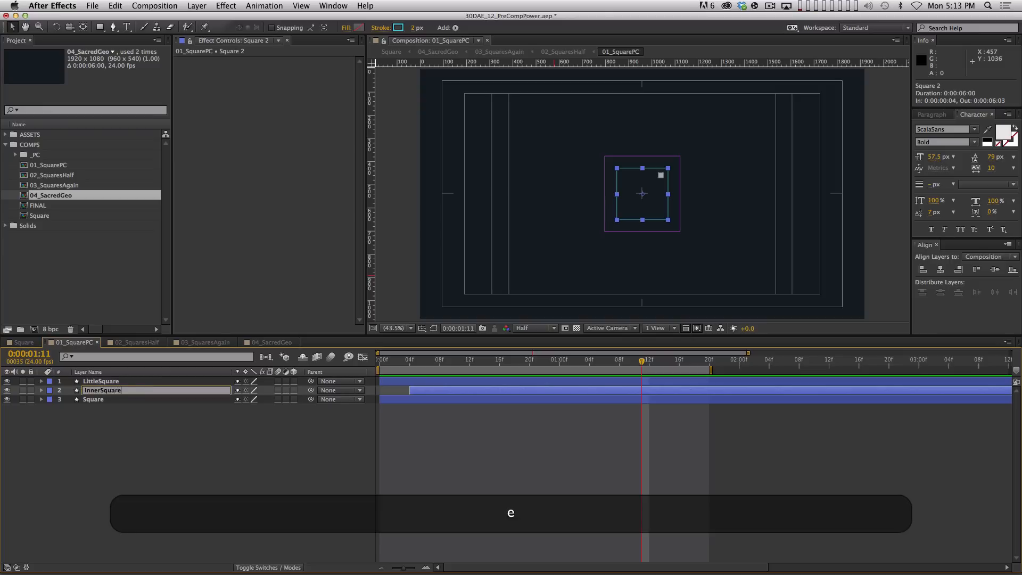
key("Return")
left_click_drag(380, 360, 557, 351)
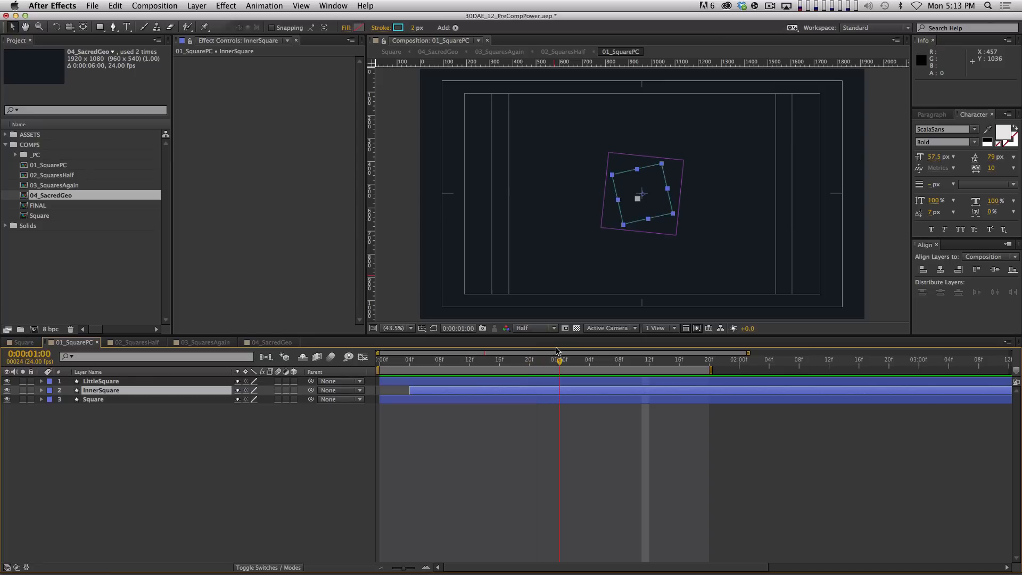
left_click(353, 408)
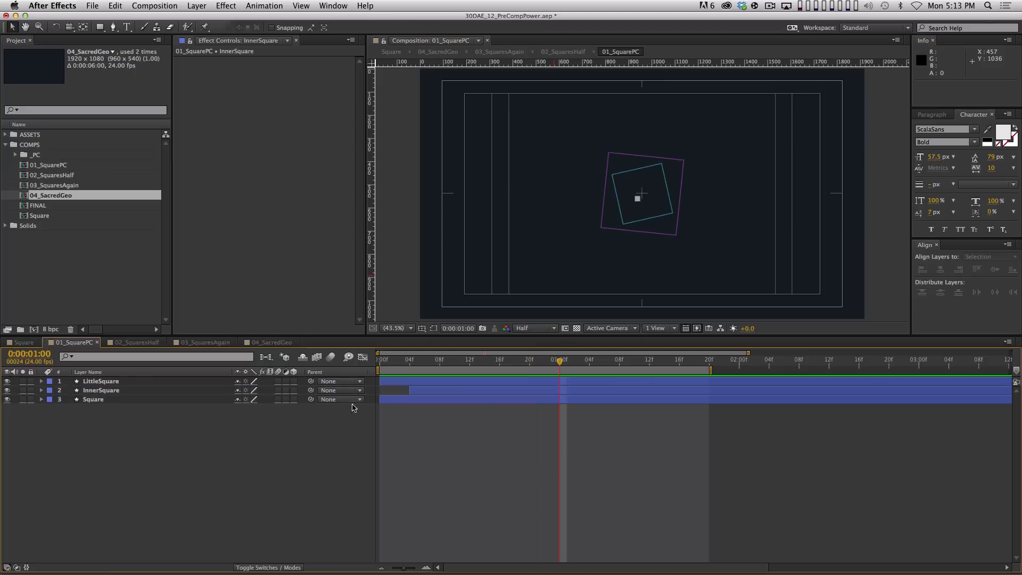
left_click(176, 393)
Duplicate InnerSquare and name the copy InnerSquare-FILL
key("super+d")
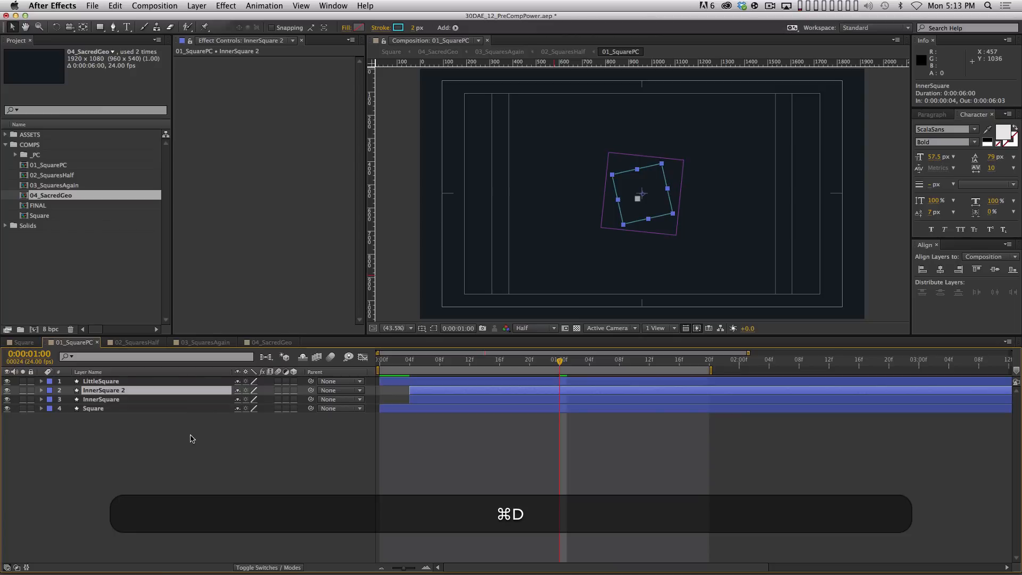
key("Return")
key("Right")
key("BackSpace")
key("BackSpace")
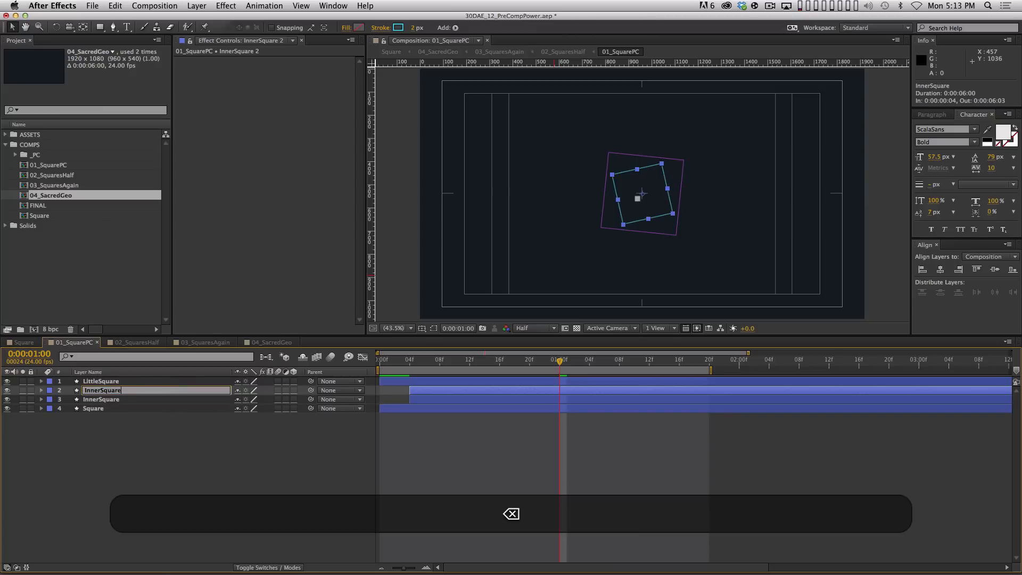
type("-FILL")
key("Return")
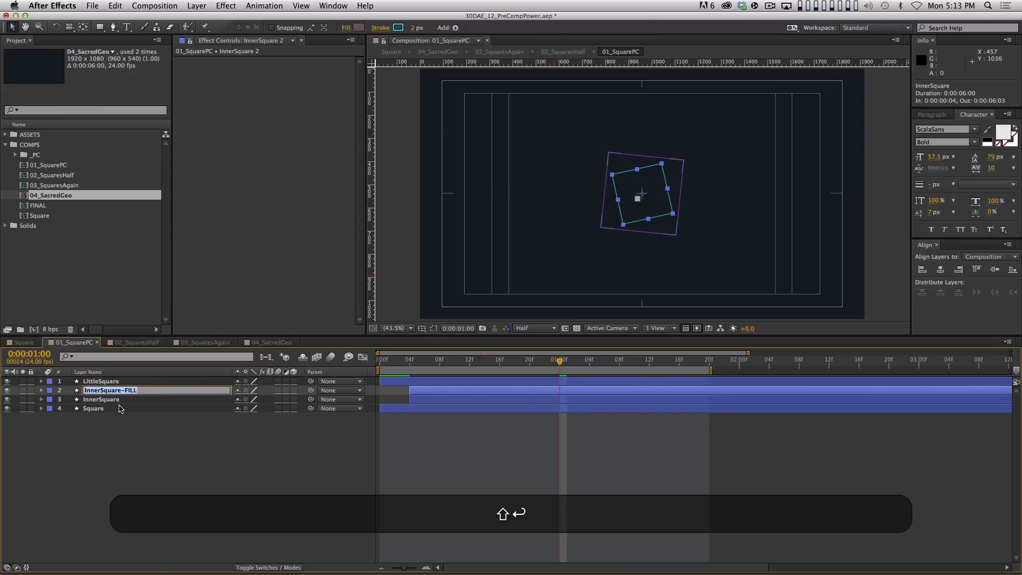
Undo the accidental rename to 'u' and restore the name InnerSquare-FILL
type("u")
left_click(290, 497)
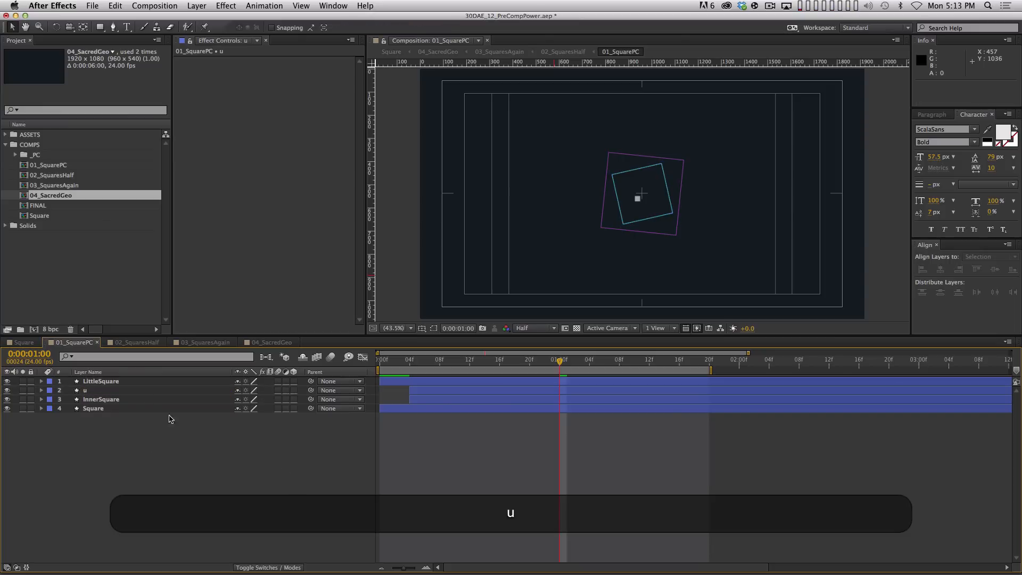
left_click(141, 392)
key("super+z")
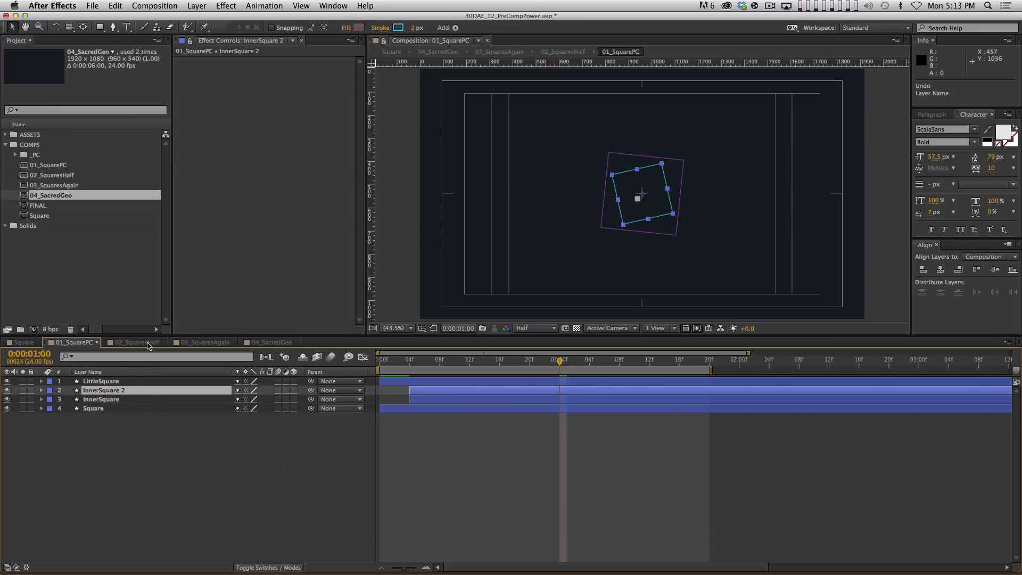
key("Return")
key("BackSpace")
key("BackSpace")
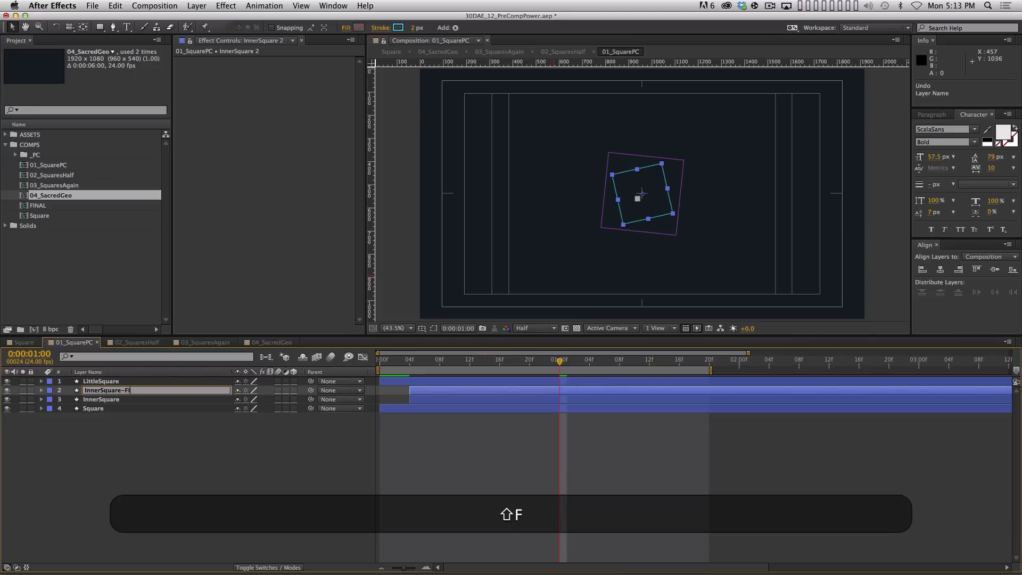
type("-FILL")
key("shift+Return")
Remove InnerSquare-FILL's Scale and Rotation keyframes and parent it to InnerSquare
key("u")
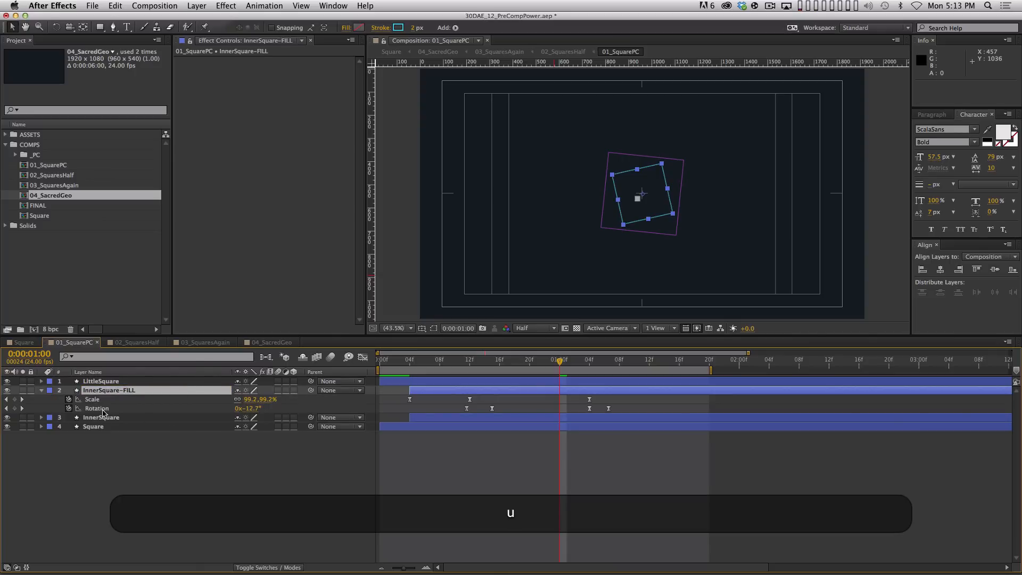
left_click(68, 400)
left_click(69, 408)
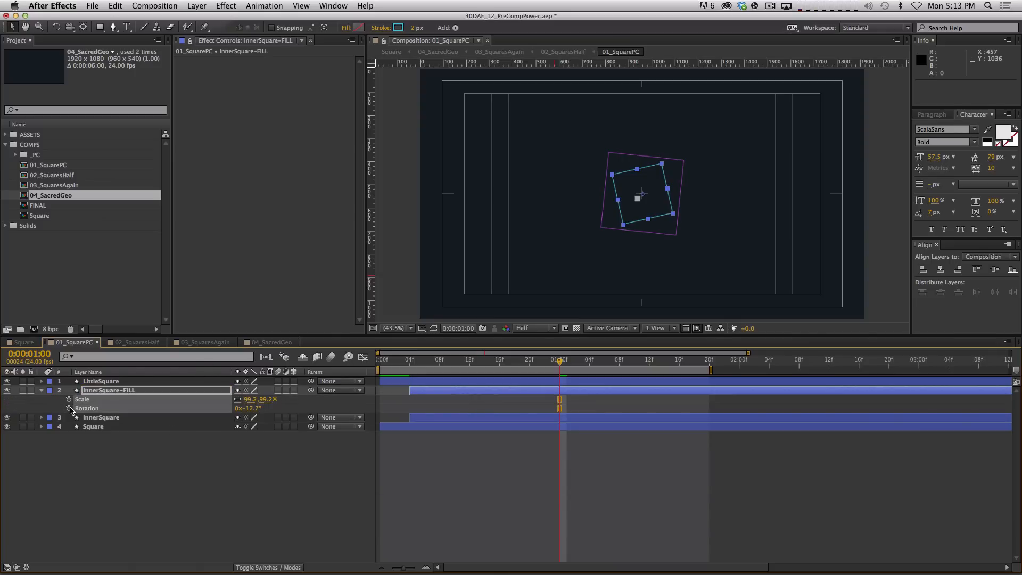
left_click_drag(310, 390, 128, 419)
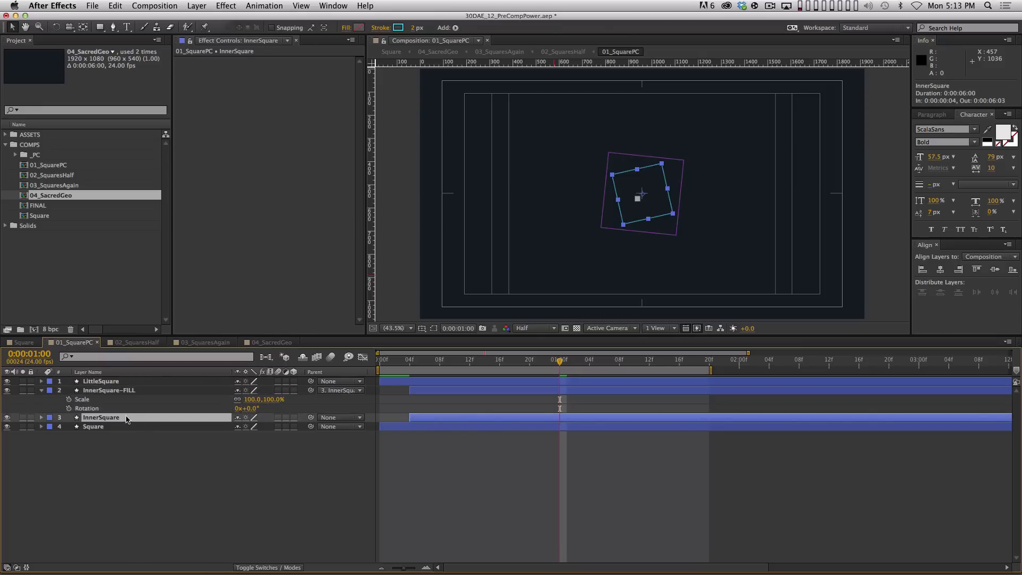
left_click(141, 391)
key("space")
left_click(206, 463)
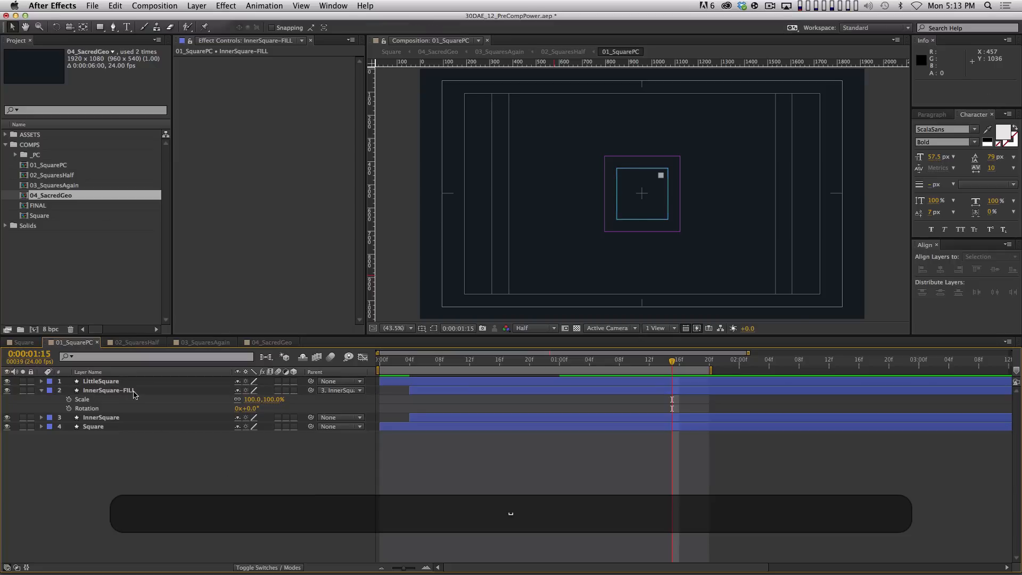
left_click(134, 393)
Give the InnerSquare-FILL shape a solid cyan fill
left_click(414, 28)
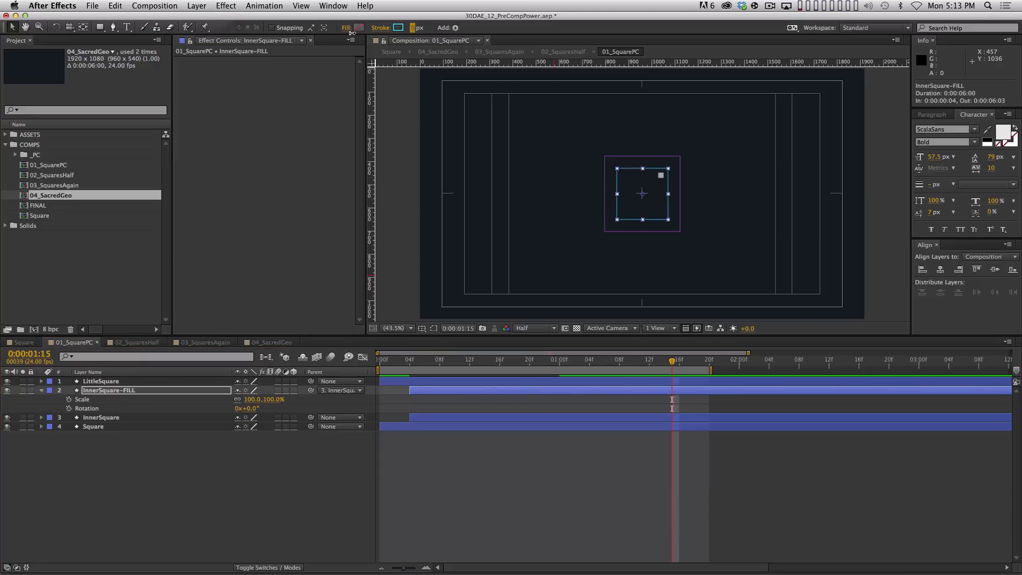
left_click(362, 27)
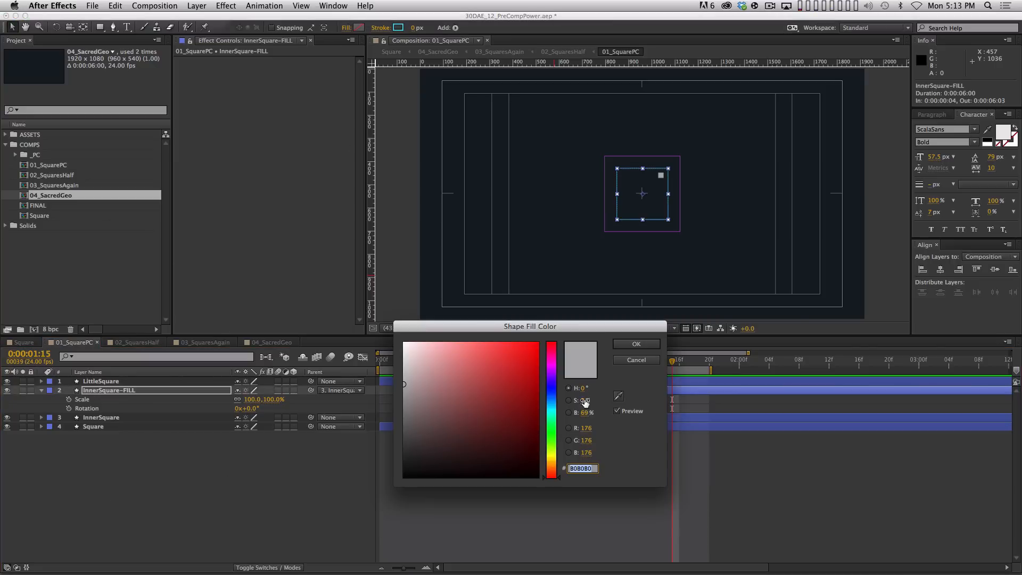
key("Return")
left_click(349, 28)
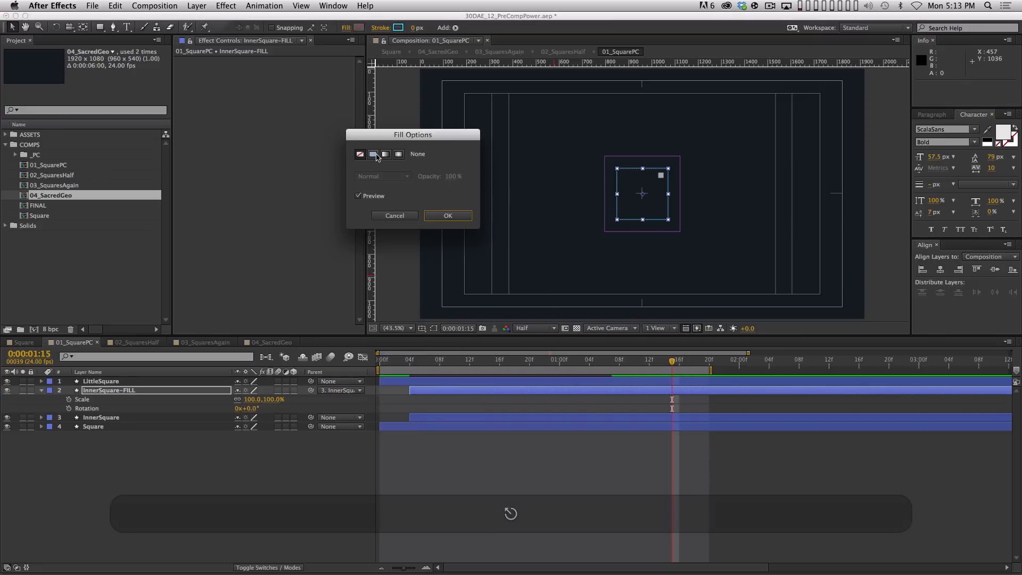
left_click(449, 216)
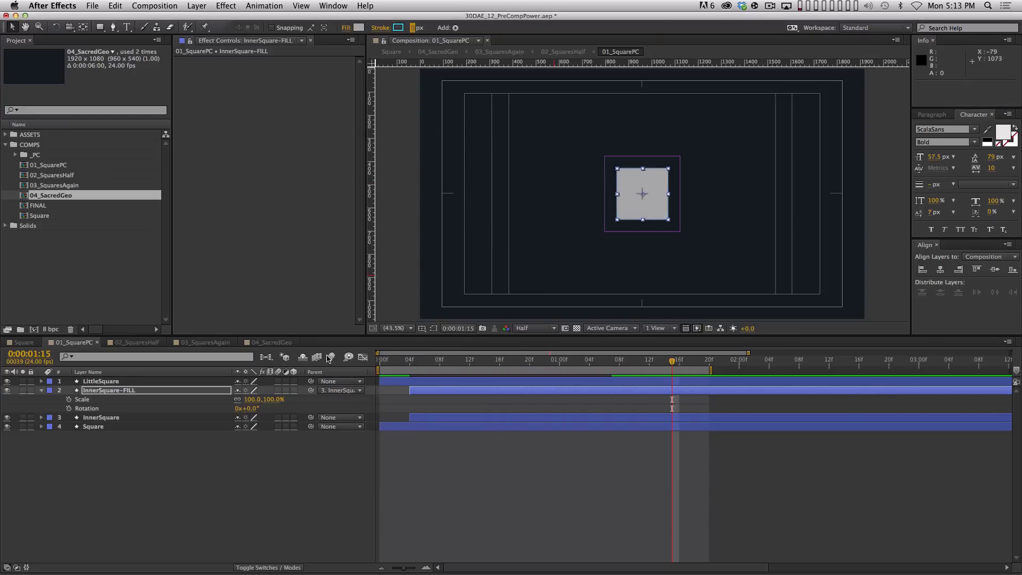
left_click(358, 28)
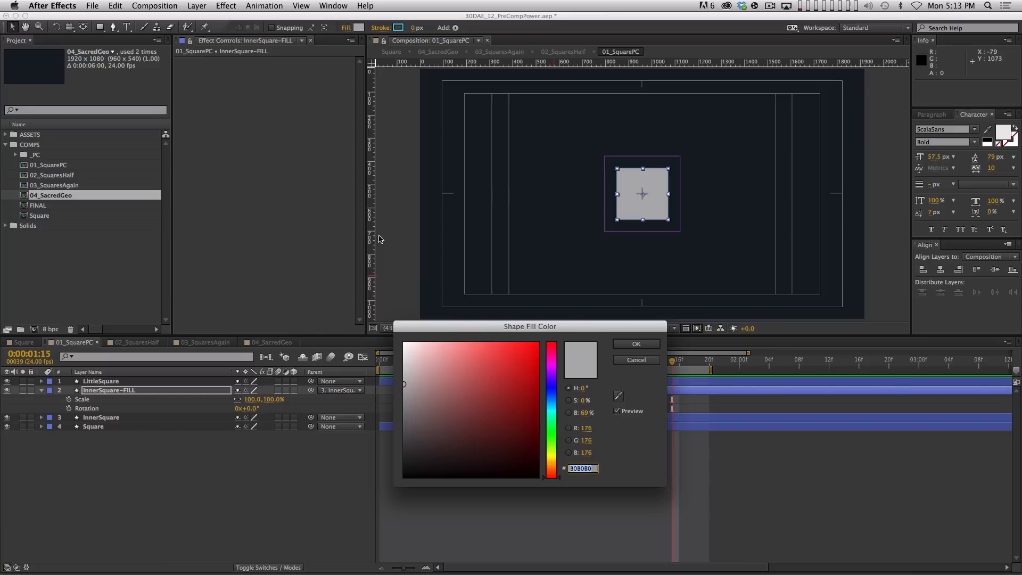
left_click(552, 406)
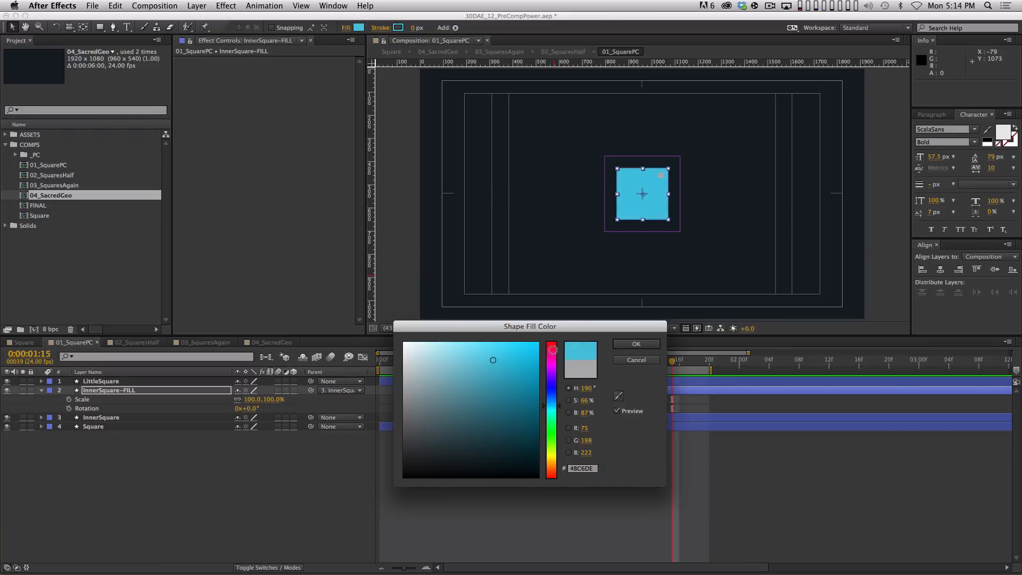
left_click(635, 344)
Lower InnerSquare-FILL's opacity to 20%
key("t")
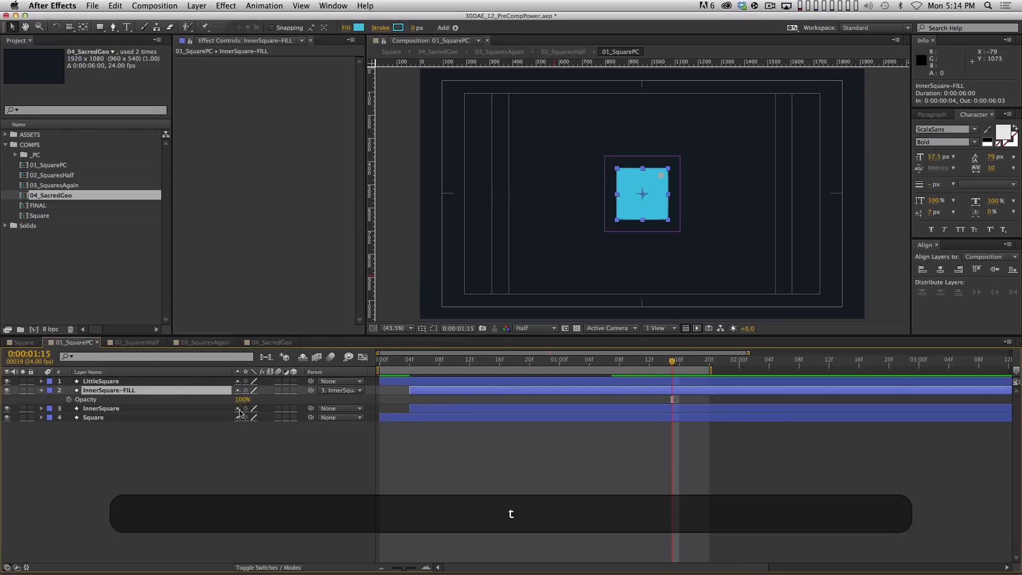
left_click_drag(236, 400, 167, 415)
left_click(343, 513)
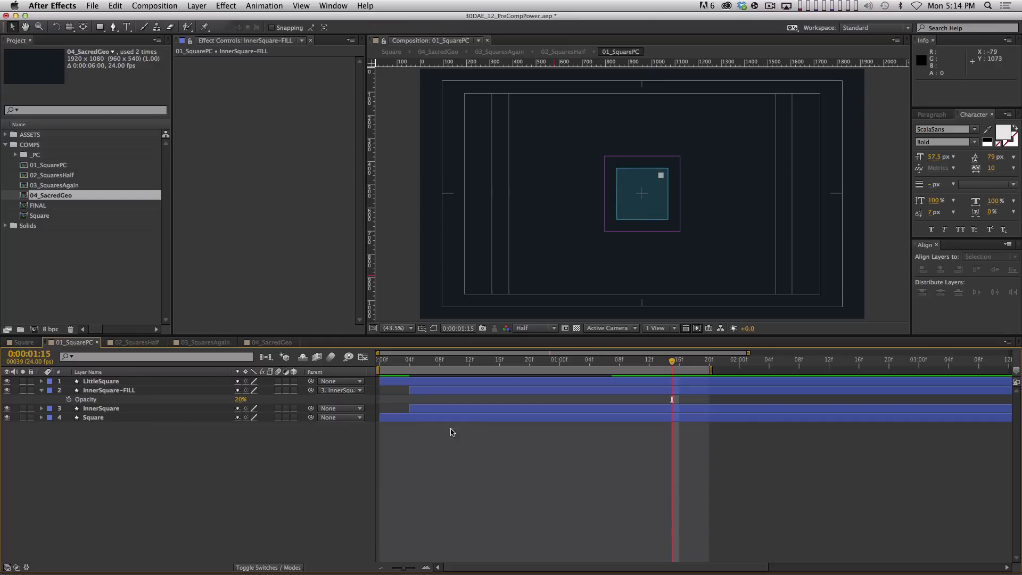
left_click_drag(399, 362, 522, 359)
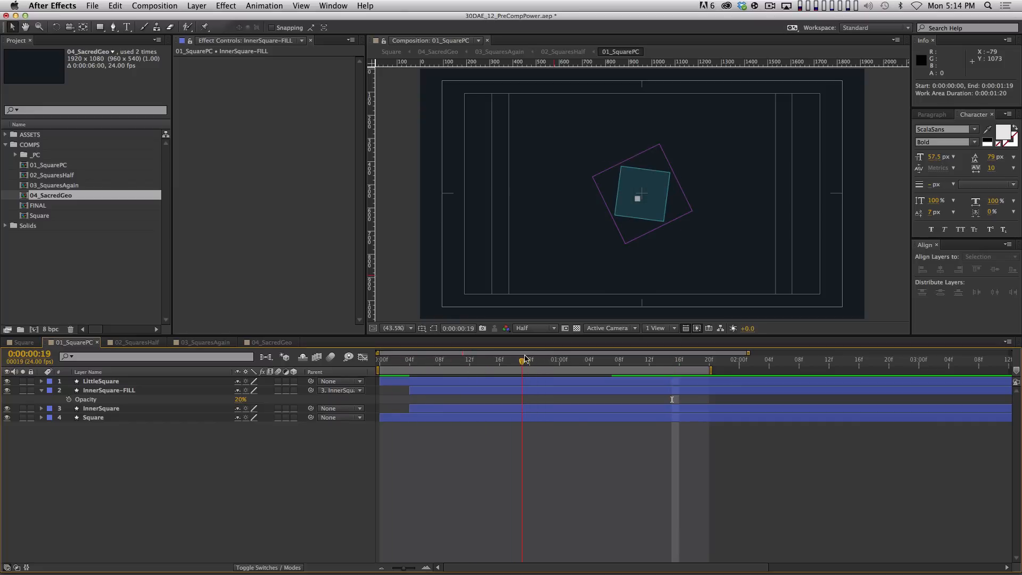
Start InnerSquare-FILL 12 frames later and add hold opacity keyframes at 20%, then 0% two frames later
left_click_drag(489, 391, 594, 396)
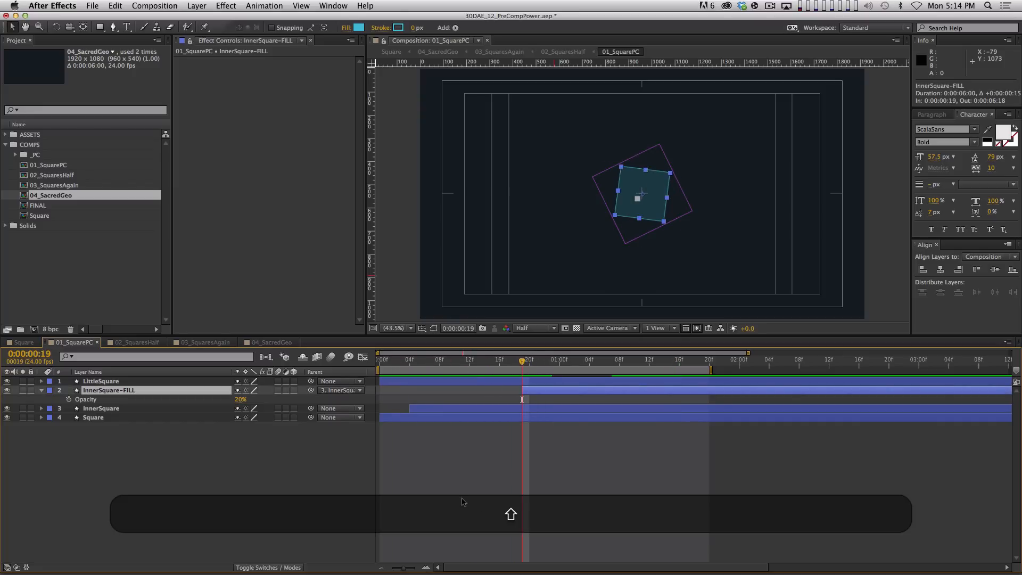
left_click(69, 400)
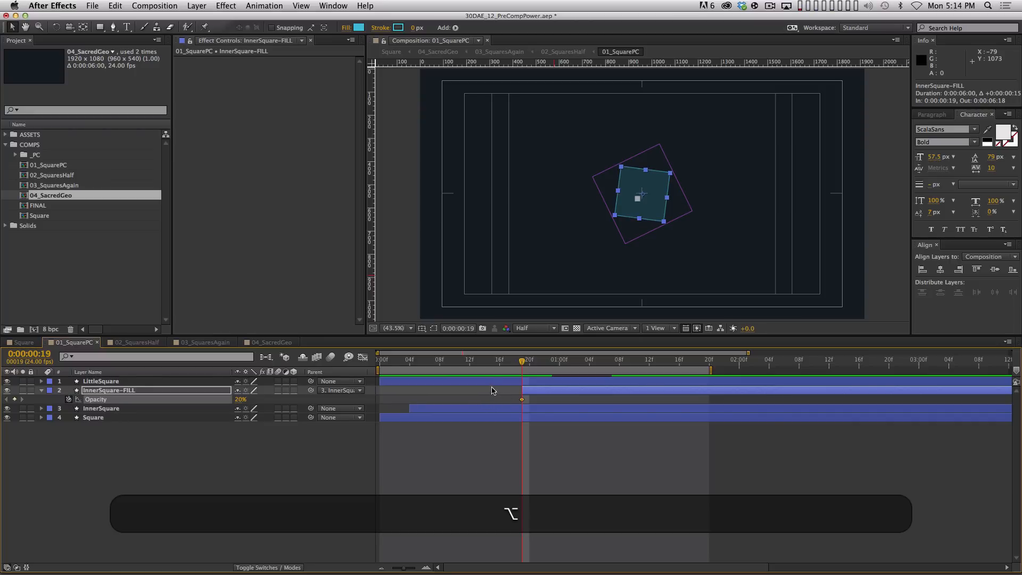
left_click(522, 408, "alt+super")
left_click(522, 400, "alt+super")
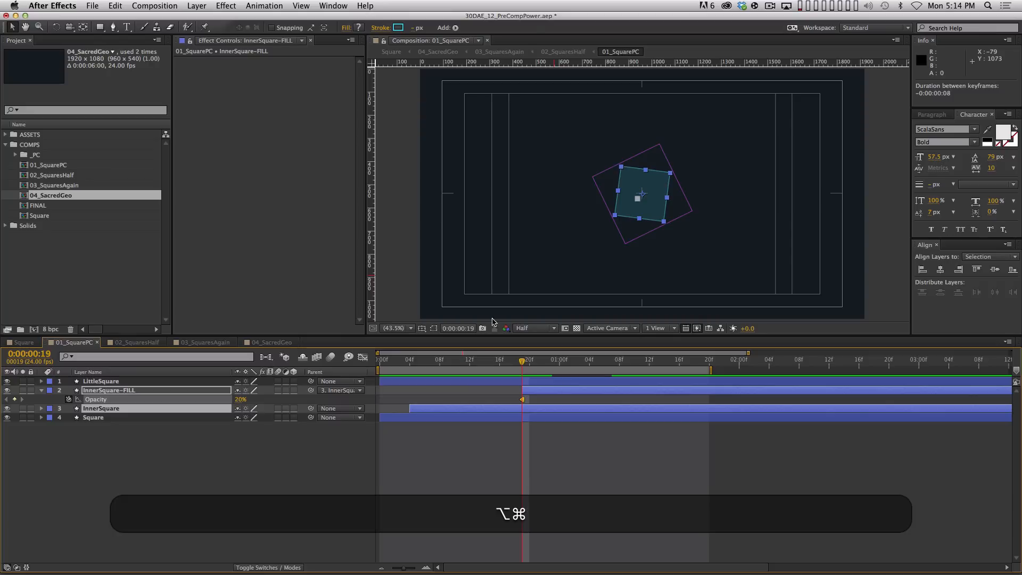
key("Page_Down")
key("Page_Down")
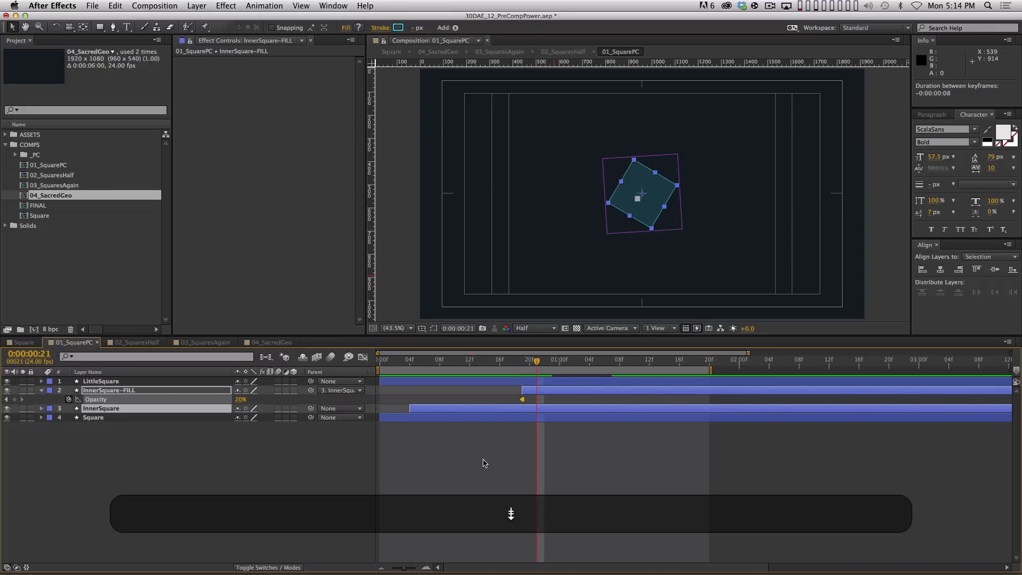
left_click_drag(241, 400, 38, 514)
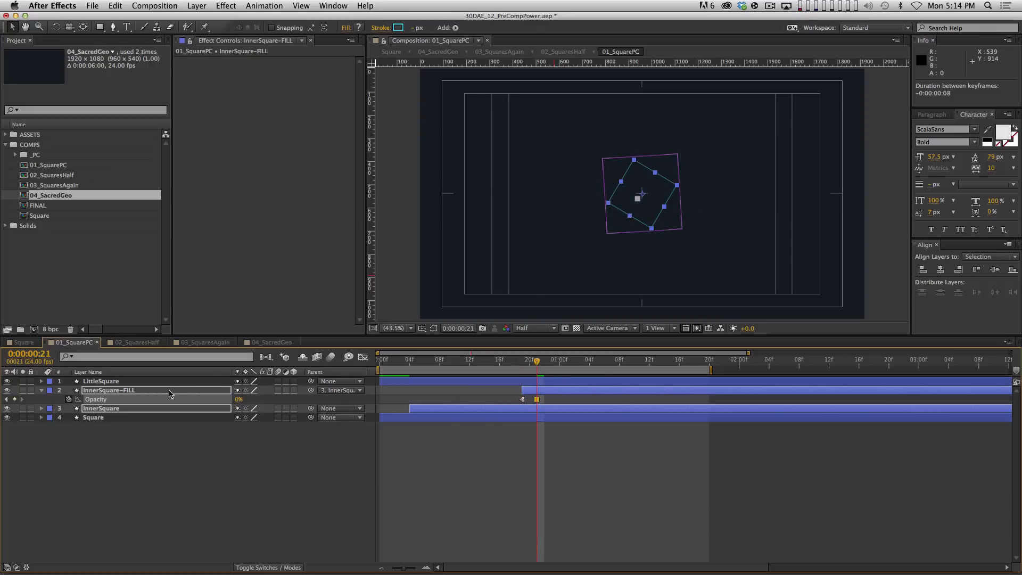
key("Page_Down")
key("Page_Down")
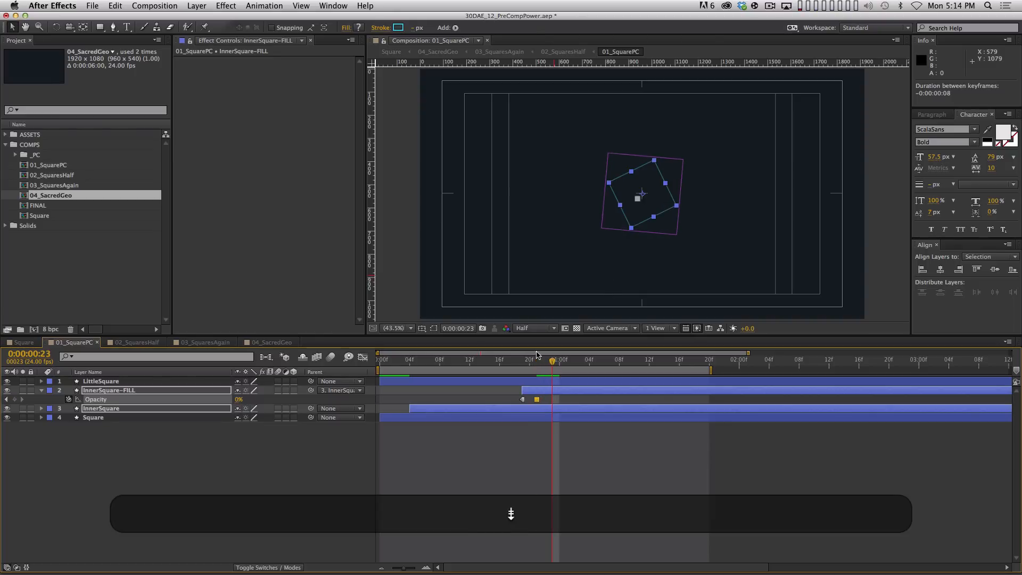
Copy and paste the opacity keyframes to repeat the flicker from 1:04, moving one keyframe to 1:09
left_click_drag(556, 400, 503, 424)
key("super+c")
key("super+v")
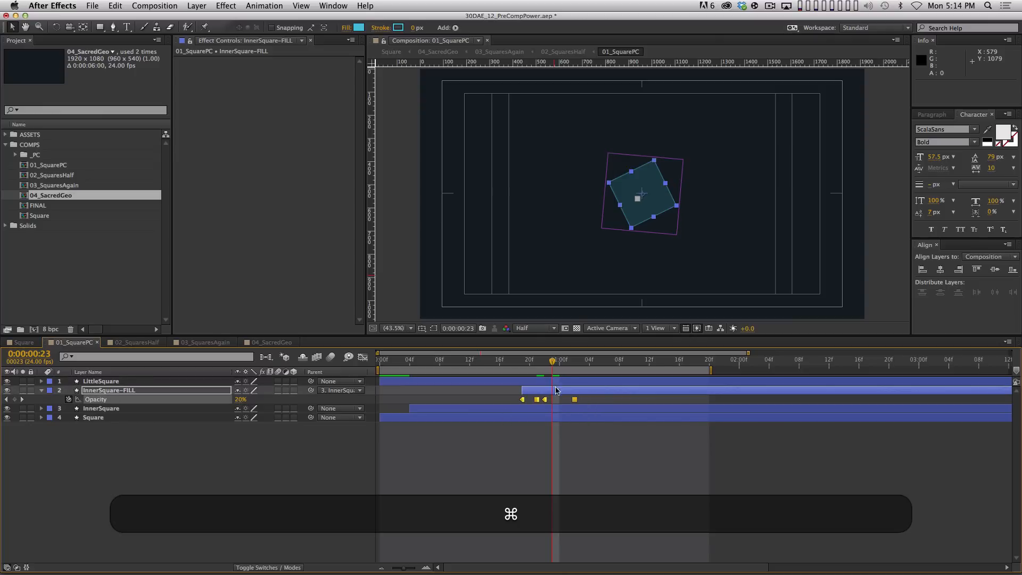
key("super+c")
left_click(587, 362)
key("super+v")
left_click(590, 399)
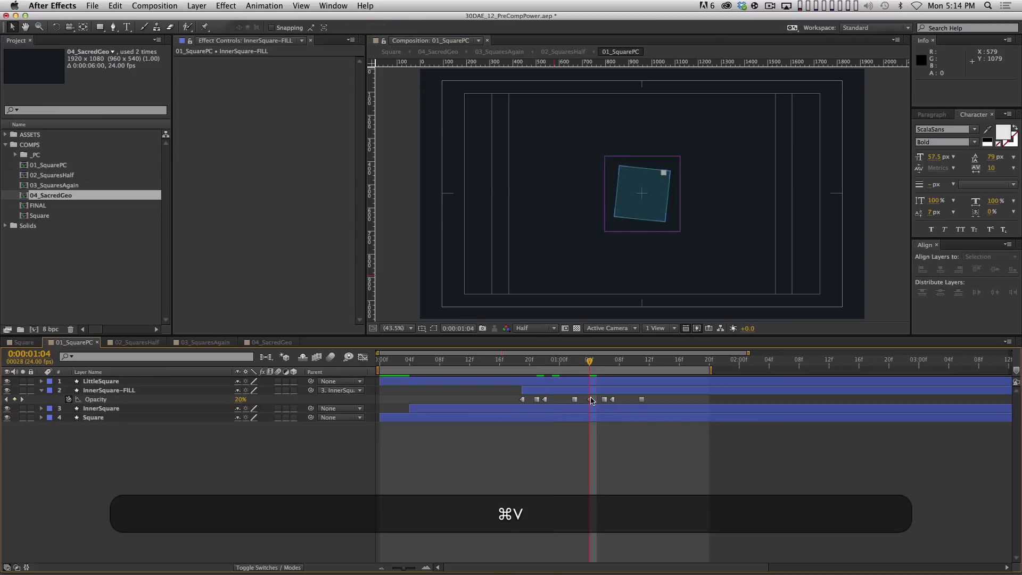
left_click_drag(610, 402, 629, 403)
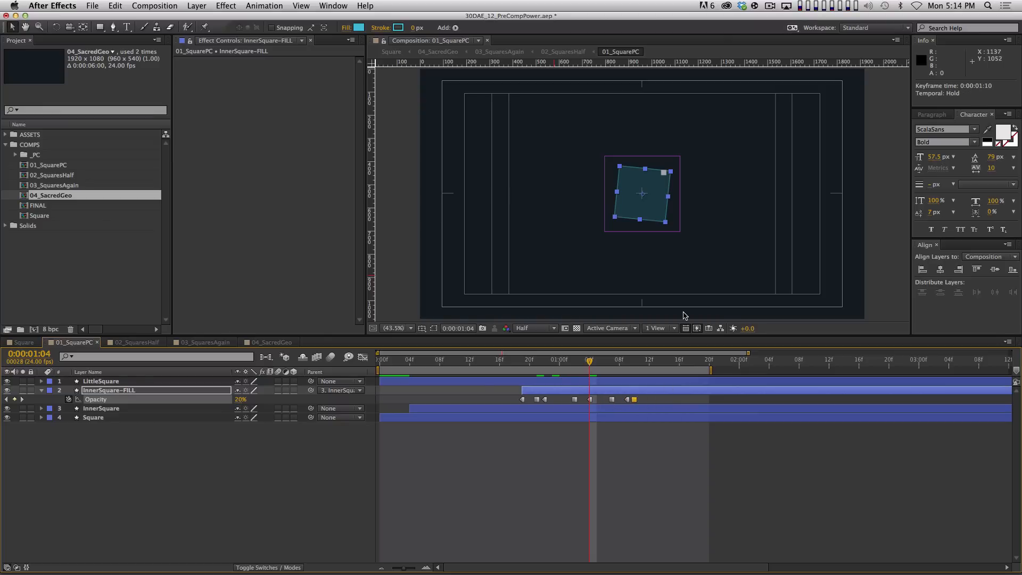
Paste the first 20% opacity keyframe again at 1:12 and preview the flicker
left_click(638, 359, "shift")
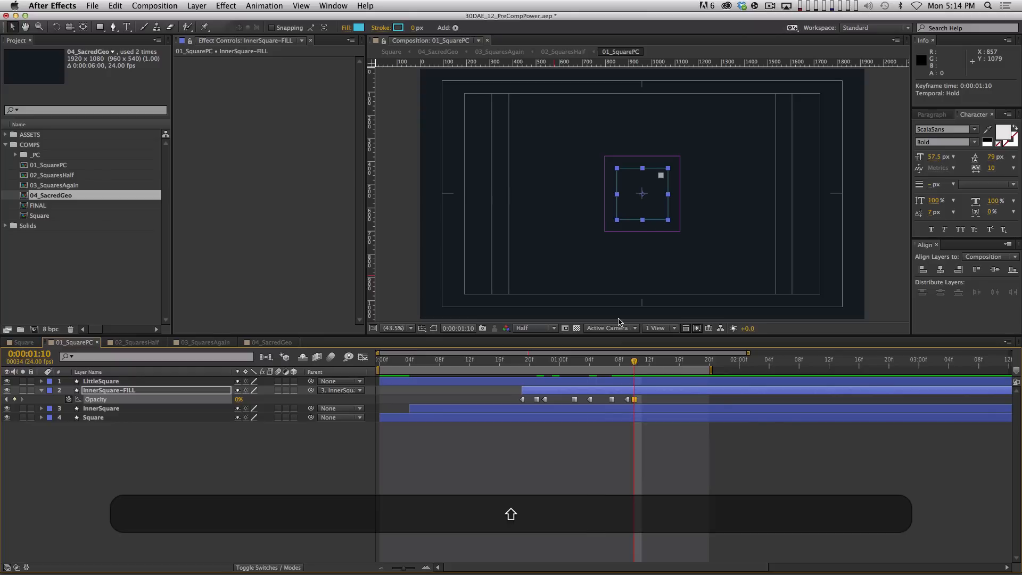
key("Page_Down")
key("Page_Down")
left_click(531, 448)
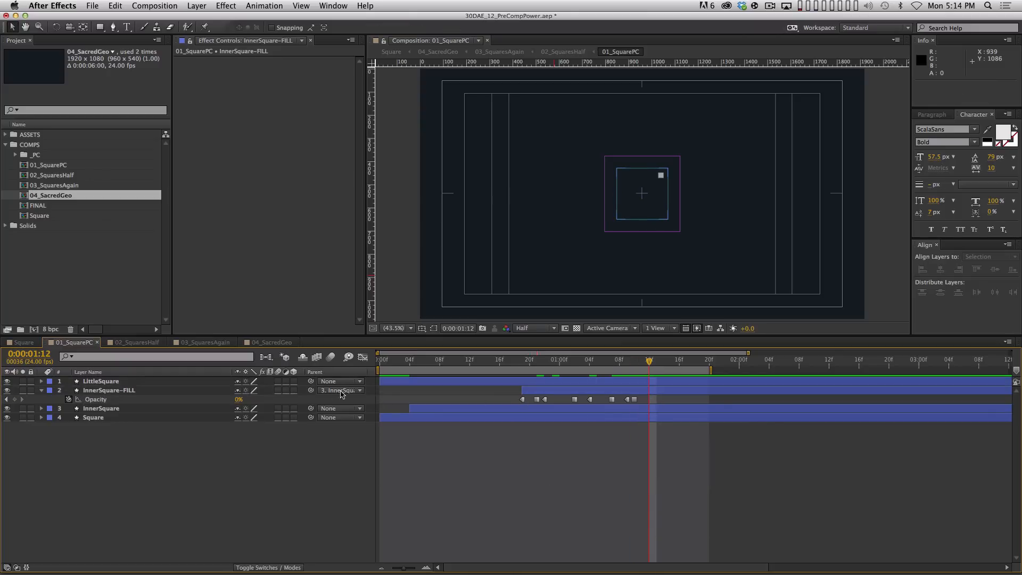
left_click(516, 399)
key("super+c")
key("super+v")
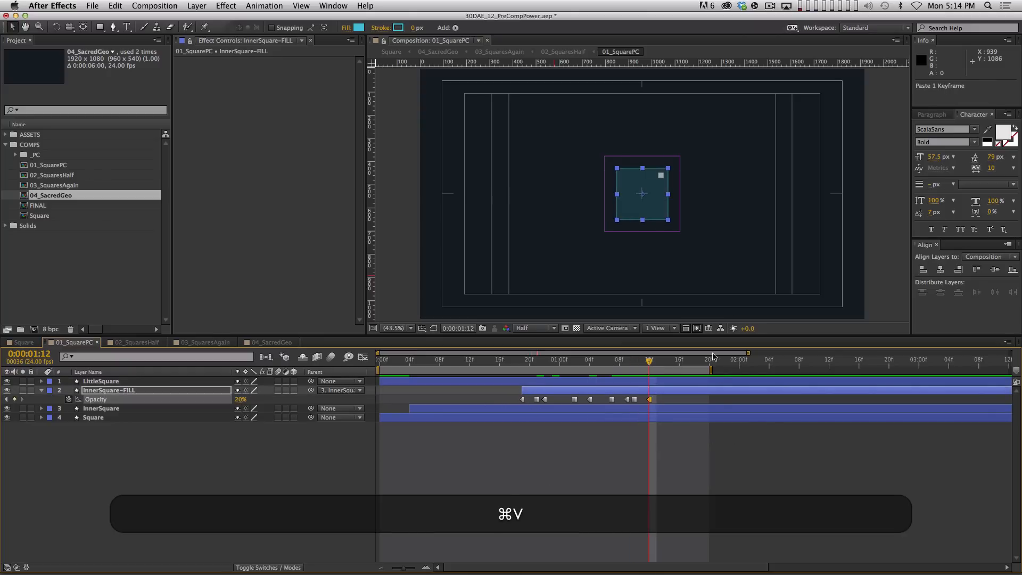
key("KP_0")
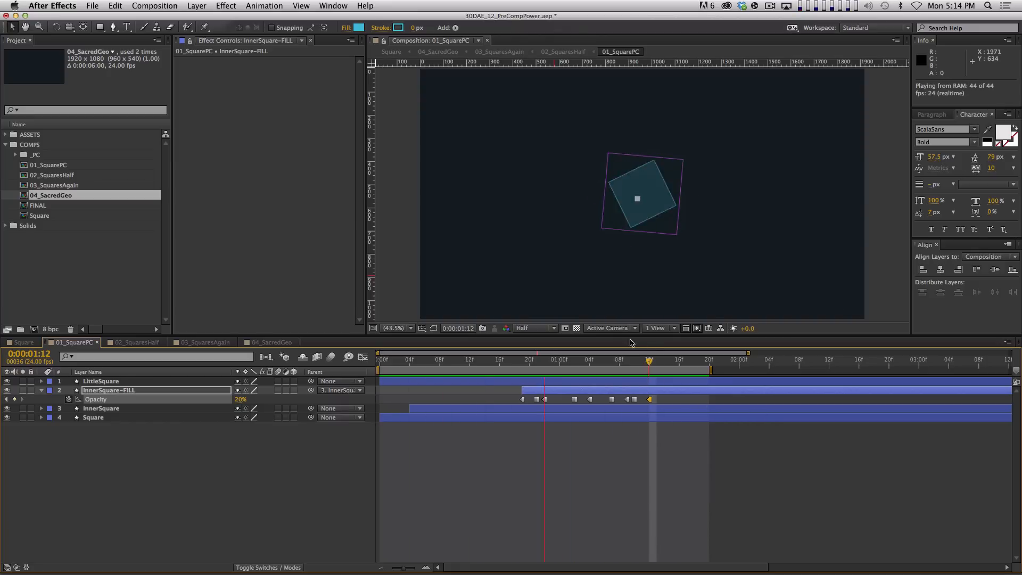
Move InnerSquare-FILL three frames earlier and nudge six opacity keyframes one frame earlier
key("space")
left_click_drag(588, 389, 565, 390)
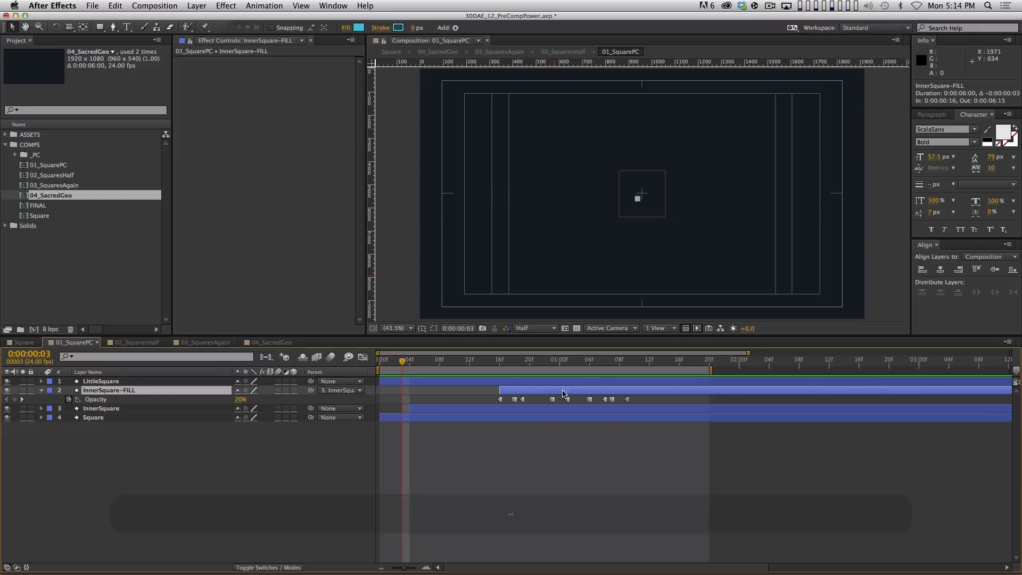
left_click(593, 432)
left_click_drag(643, 396, 574, 400)
key("alt+Left")
left_click(564, 423)
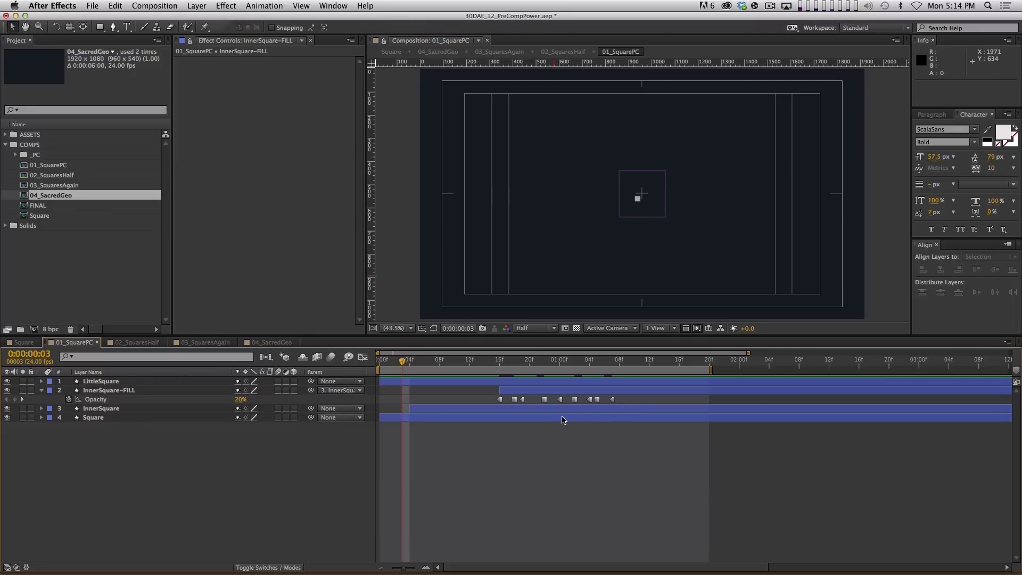
Preview the adjusted timing, then switch to the Square comp and RAM-preview it
key("0")
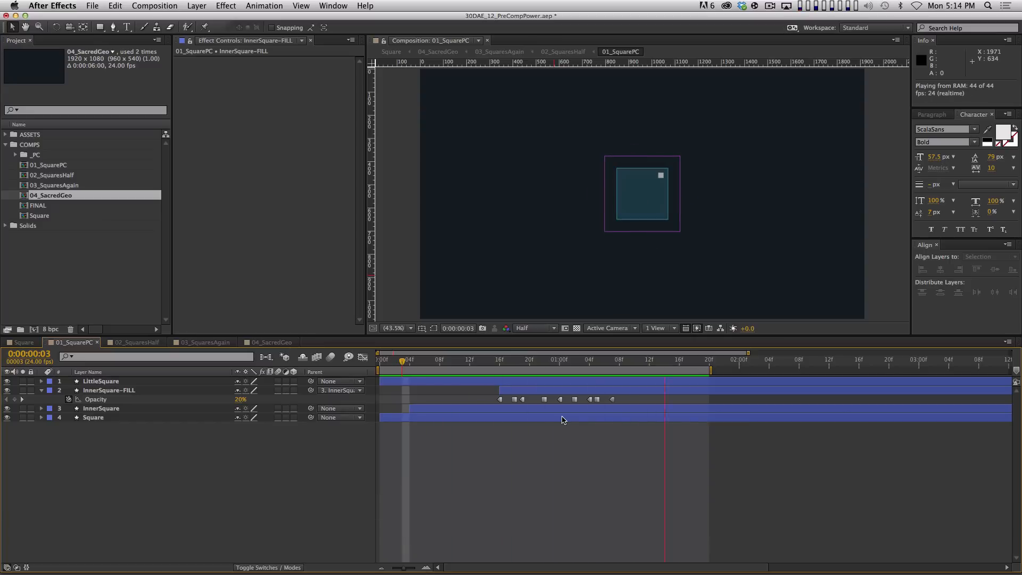
key("space")
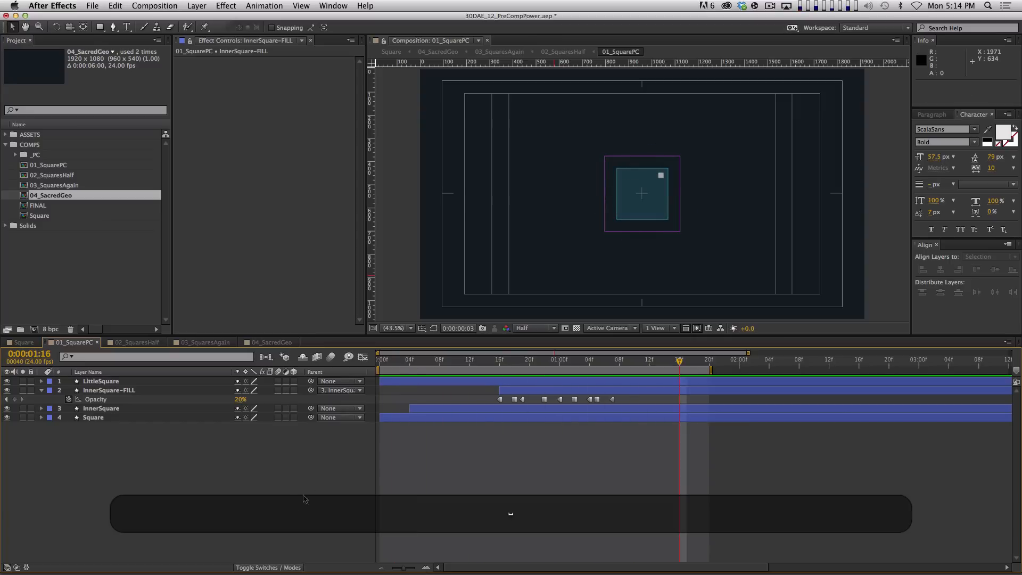
left_click(26, 342)
key("0")
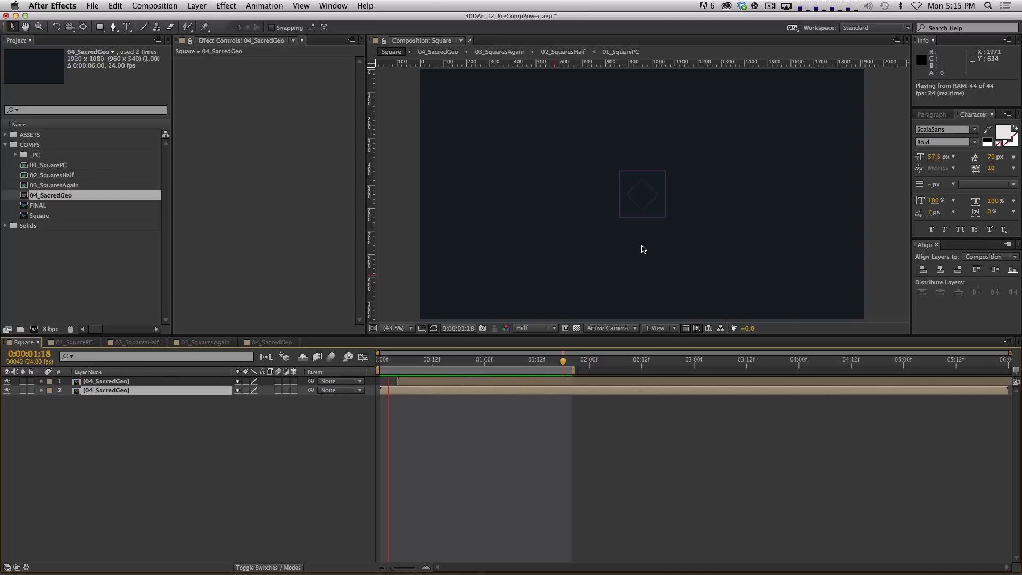
Compare the top 04_SacredGeo layer hidden and shown, then rename it InnerCopy
key("space")
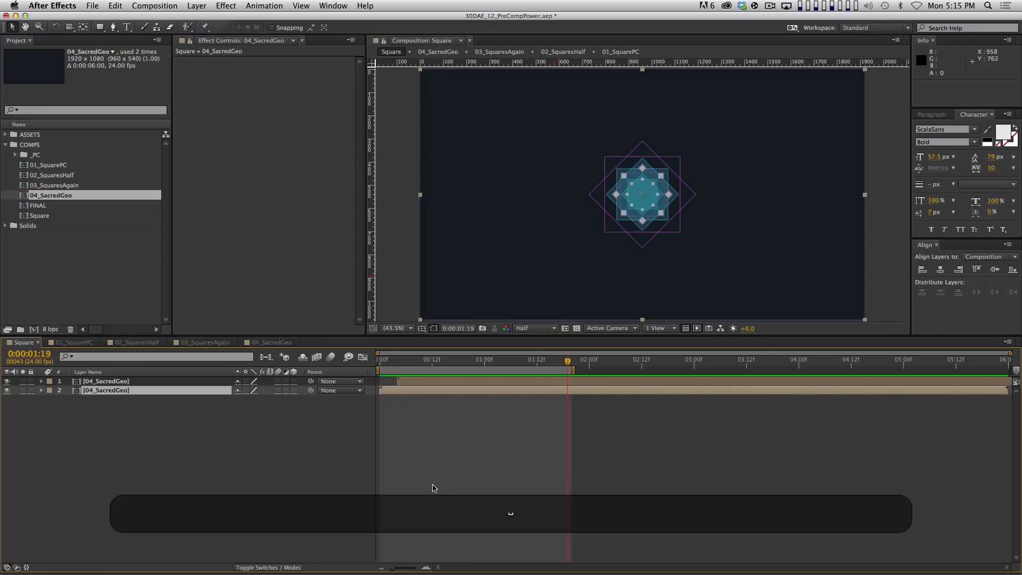
left_click(310, 468)
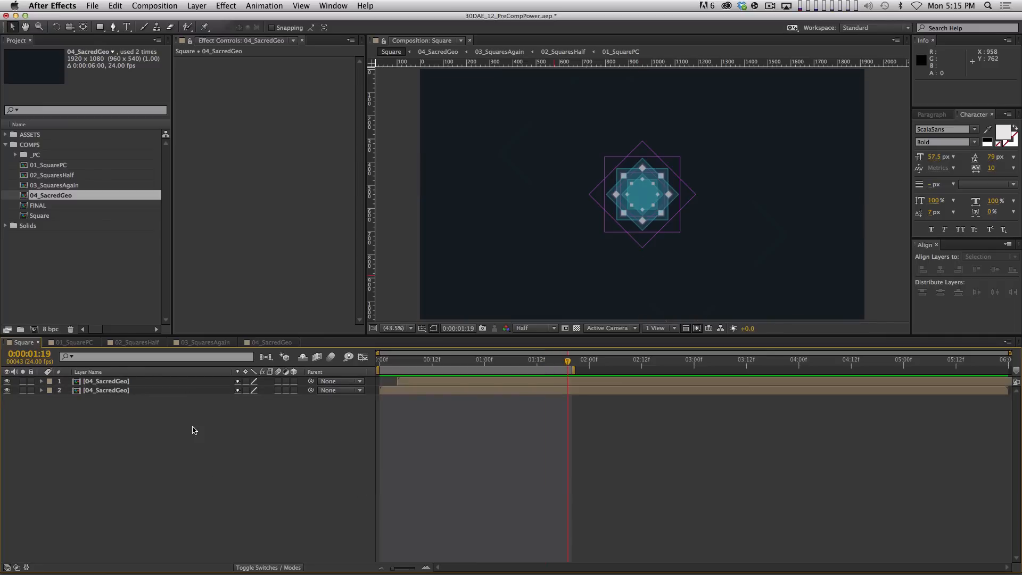
left_click(153, 381)
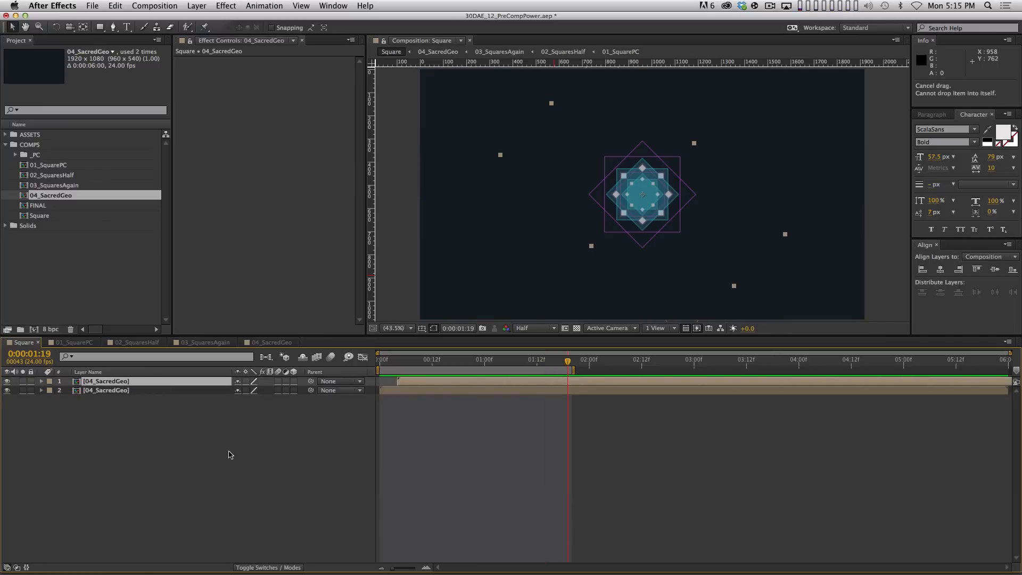
left_click(7, 382)
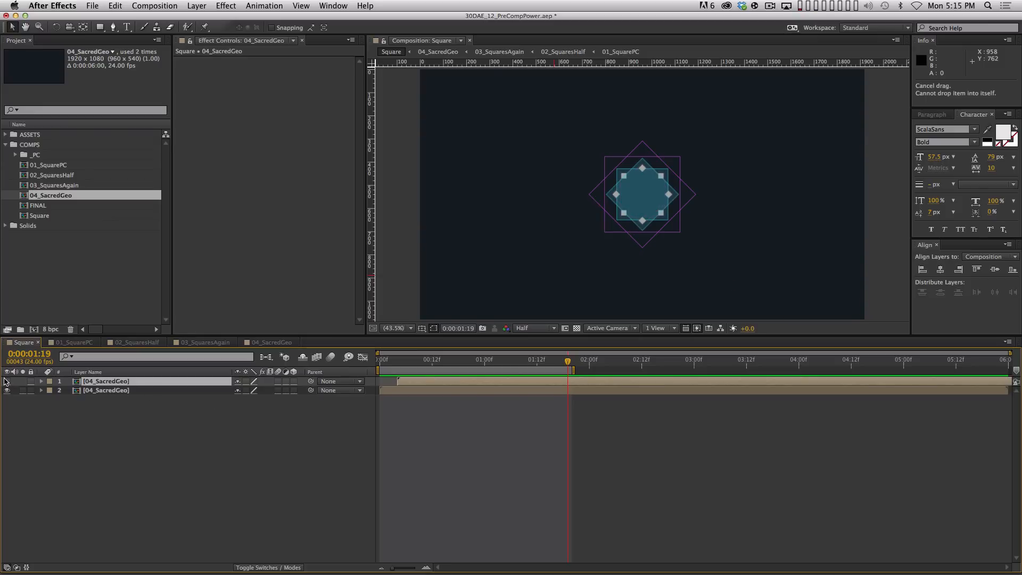
left_click(7, 382)
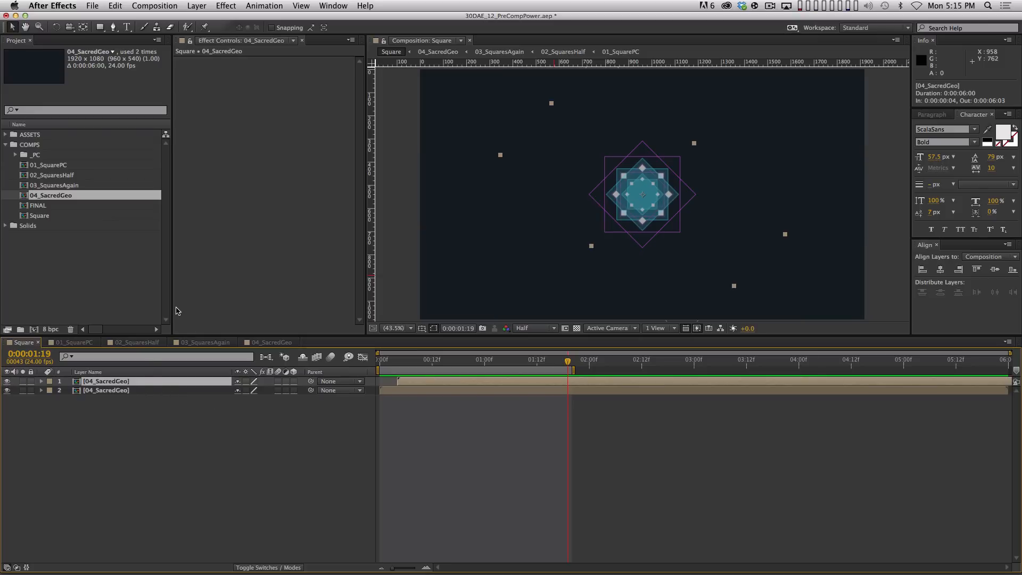
key("Return")
type("Inne")
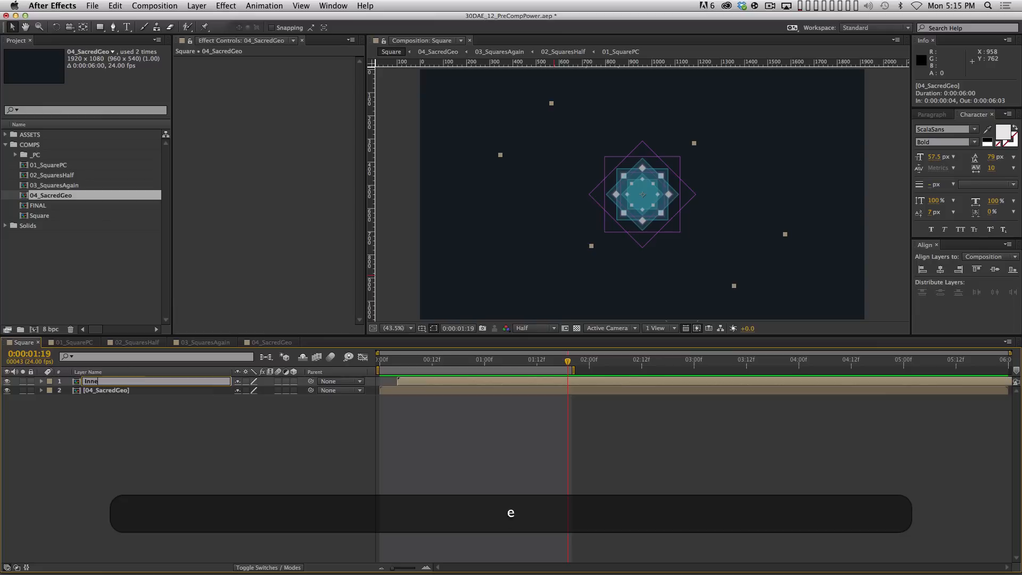
type("rCopy")
key("Return")
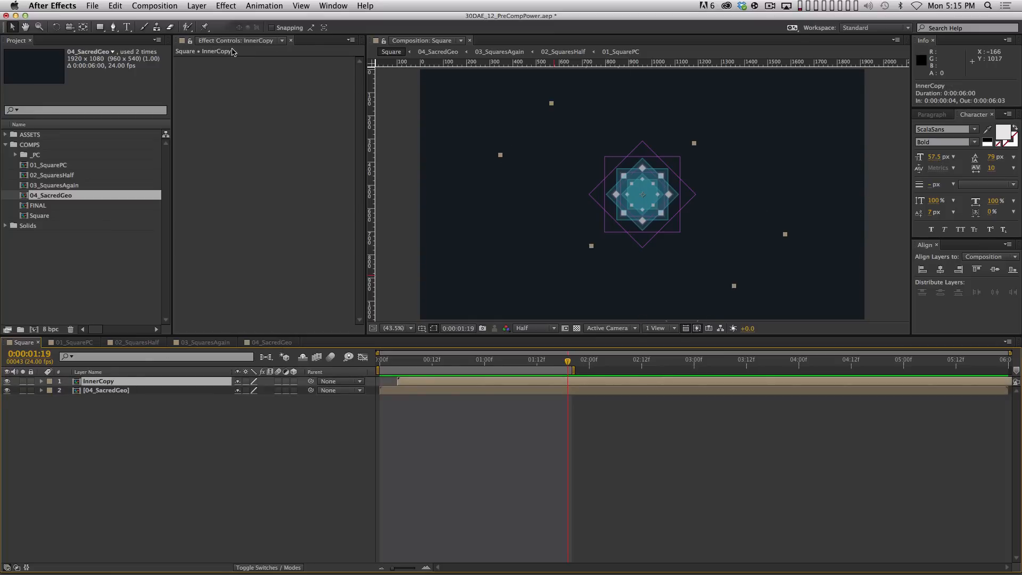
Apply Hue/Saturation to InnerCopy with Master Hue at 180° and preview the recoloured centre
left_click(228, 6)
mouse_move(276, 107)
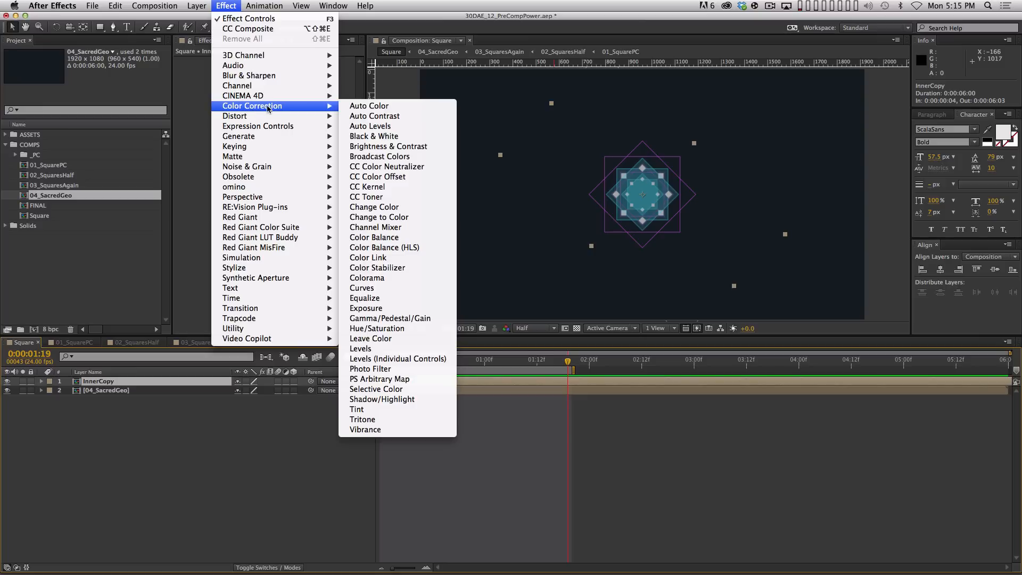
left_click(377, 328)
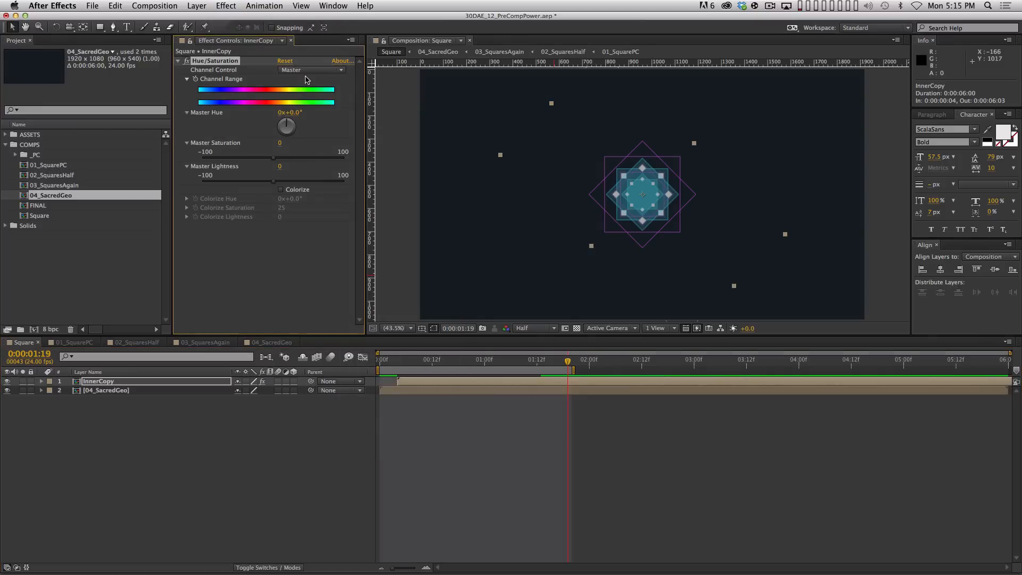
left_click_drag(296, 117, 222, 114)
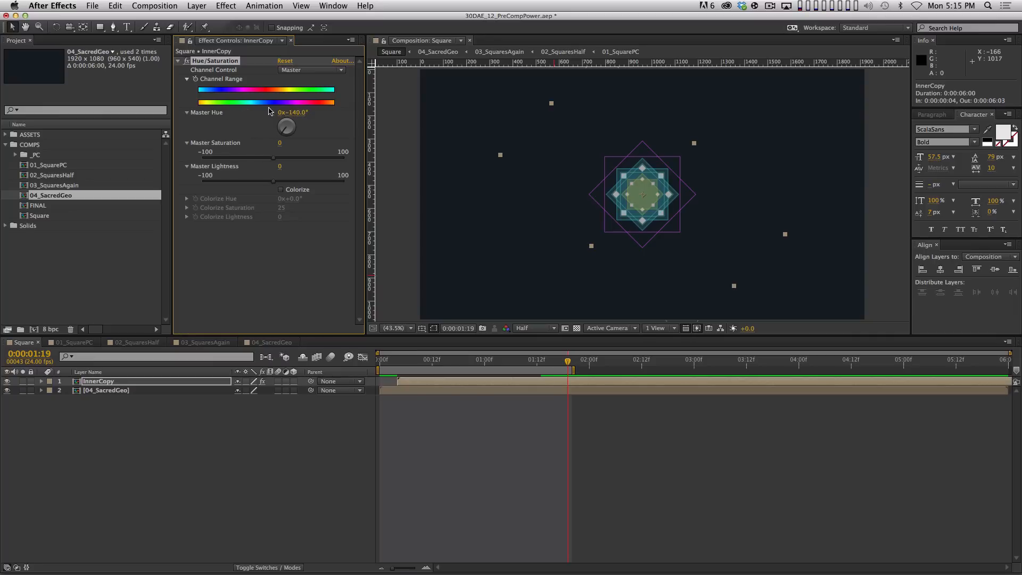
left_click(298, 112)
type("180")
key("Return")
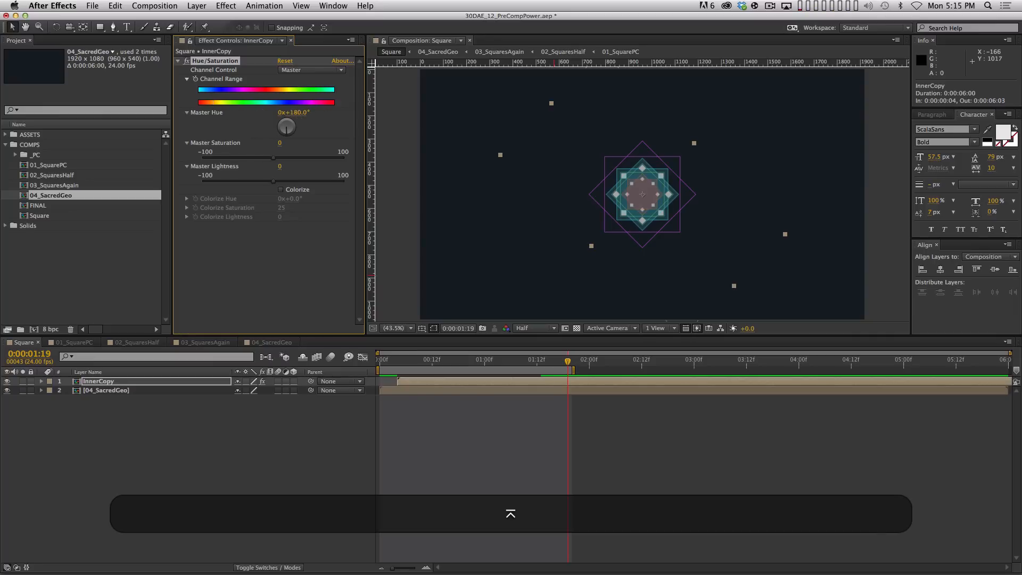
left_click(589, 410)
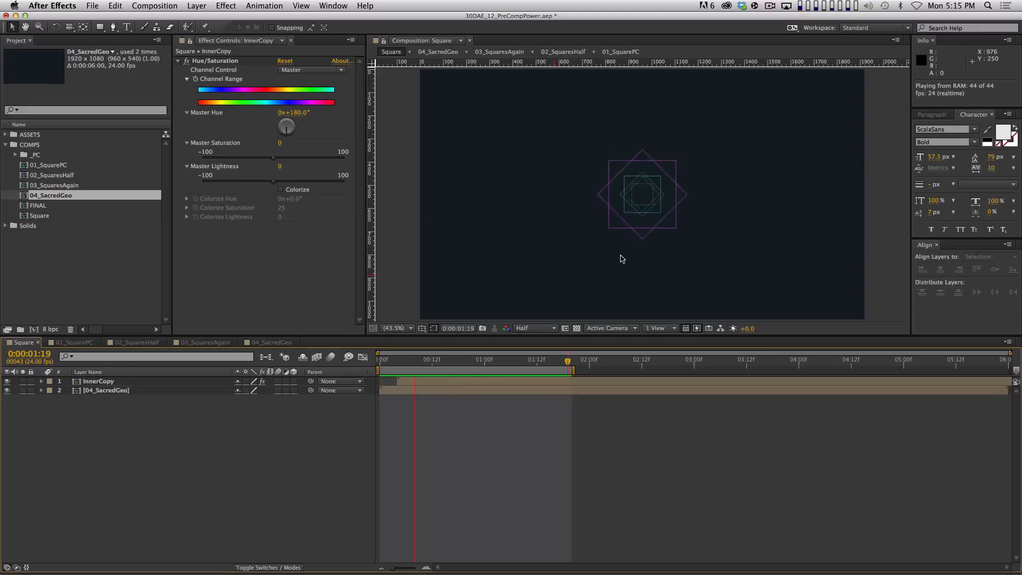
key("space")
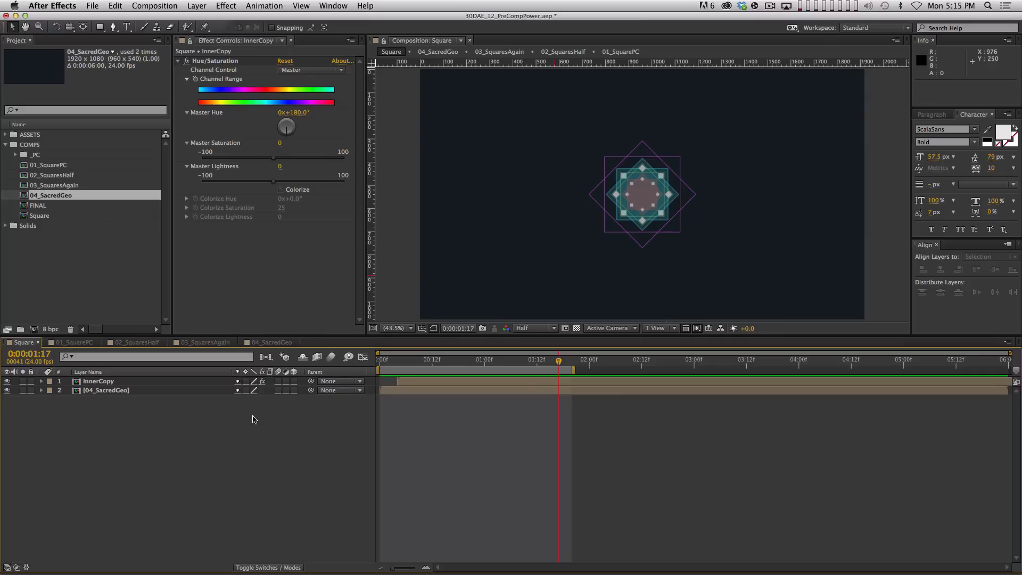
Select both InnerCopy and 04_SacredGeo layers and precompose them as 05_CrazyGeo
left_click_drag(182, 484, 90, 386)
key("shift+super+c")
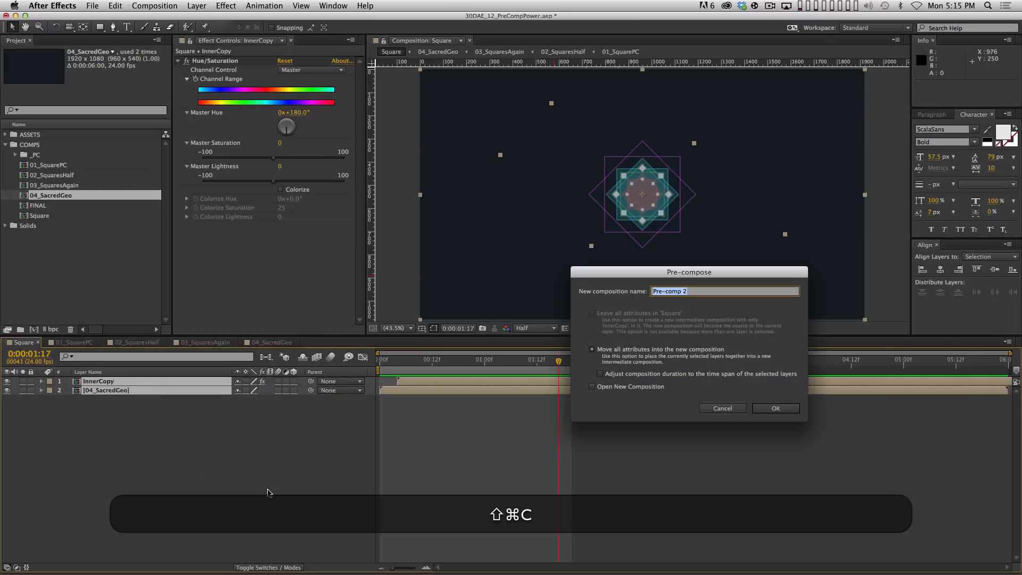
type("05")
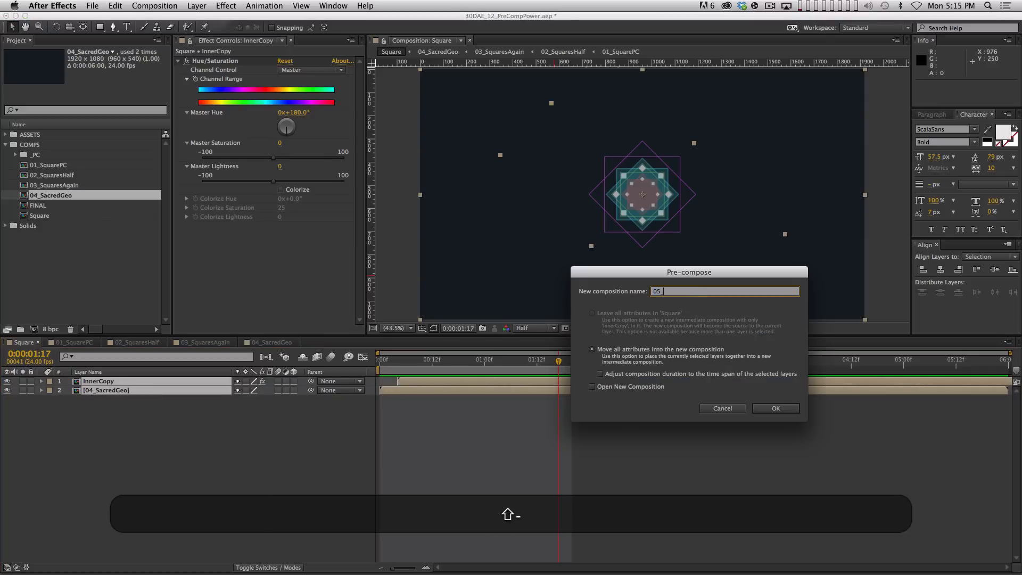
type("_CrazyGeo")
key("Return")
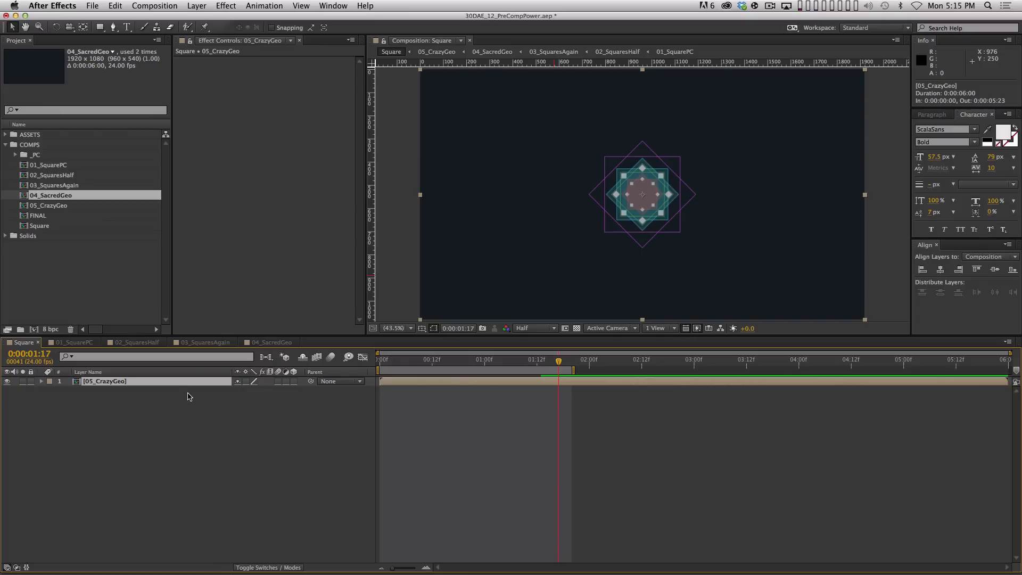
Scale the 05_CrazyGeo layer to 52% and turn on the title/action safe guides
key("s")
left_click_drag(252, 392, 233, 392)
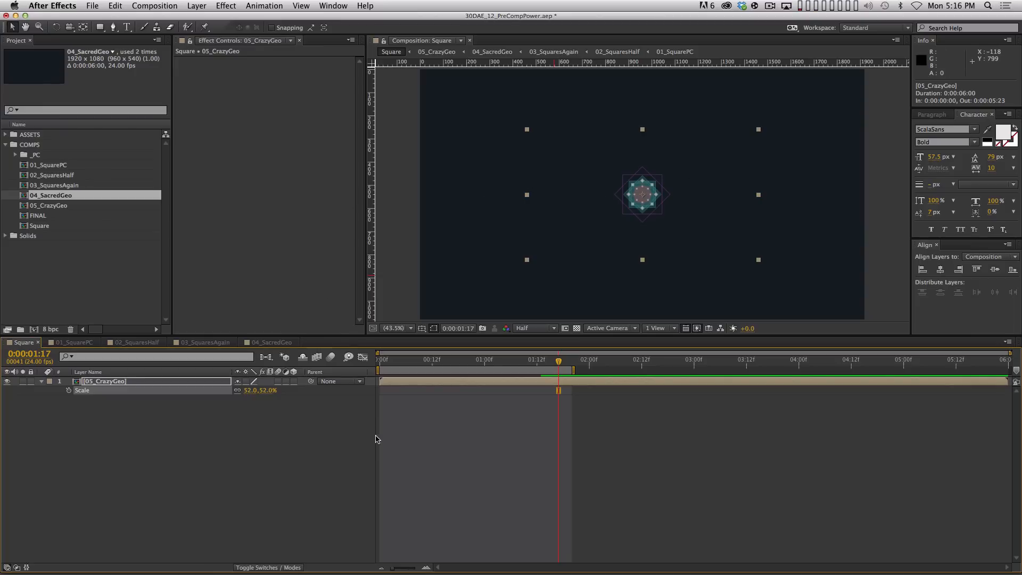
left_click(167, 378)
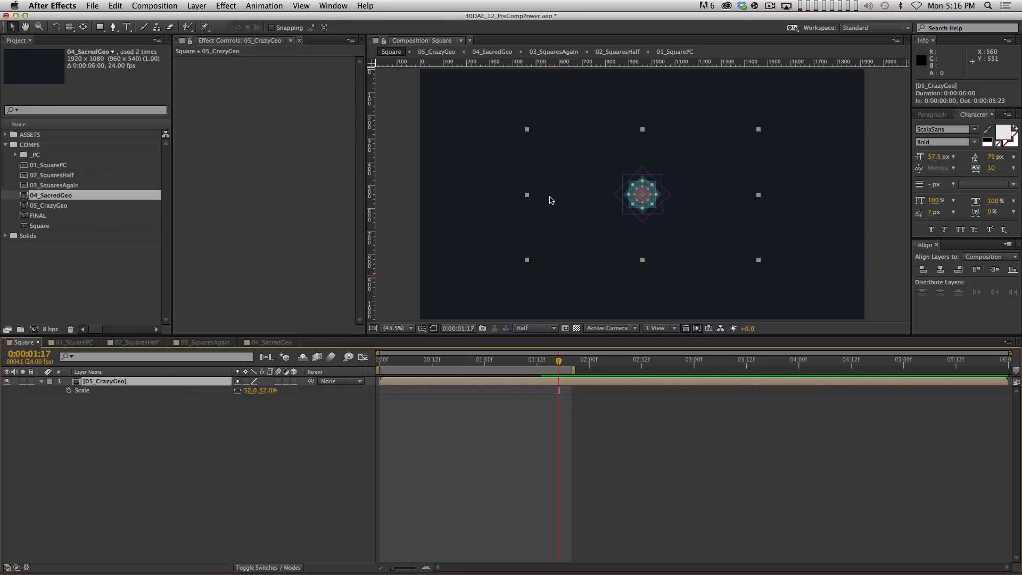
key("apostrophe")
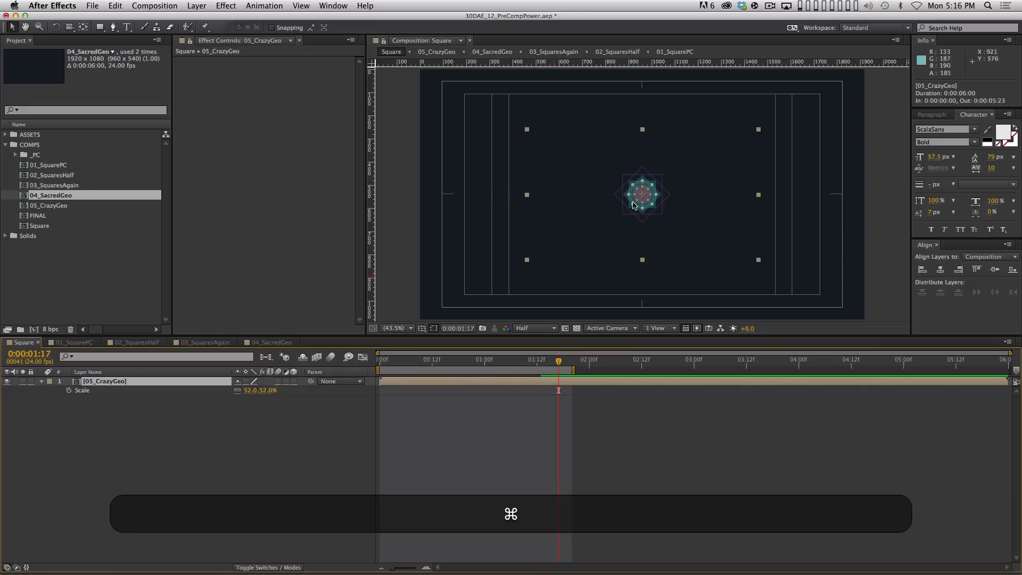
Duplicate 05_CrazyGeo and drag the copies left and right into a seven-copy horizontal row
key("super+d")
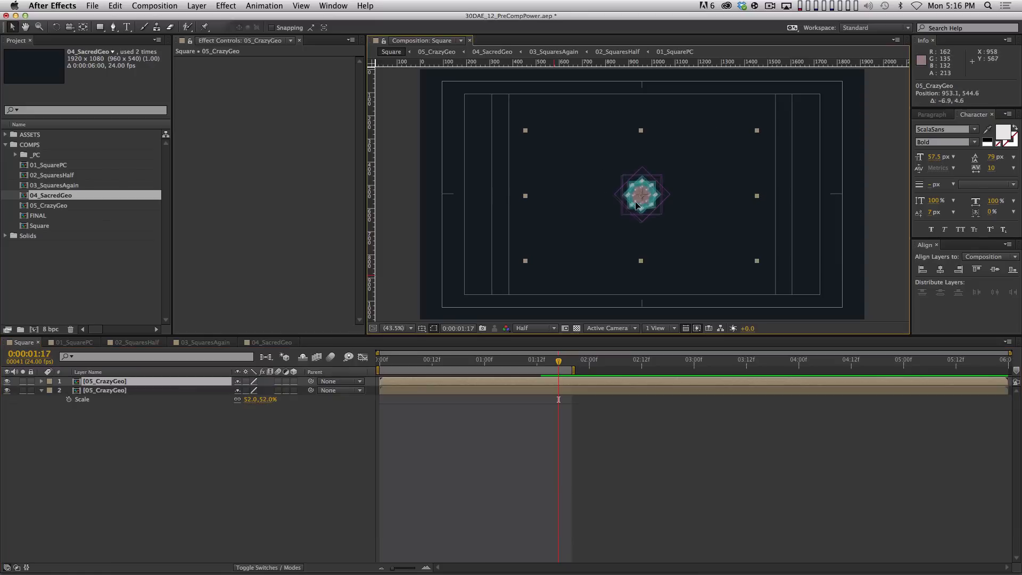
left_click_drag(641, 201, 468, 203)
key("shift+super+d")
key("shift+super+d")
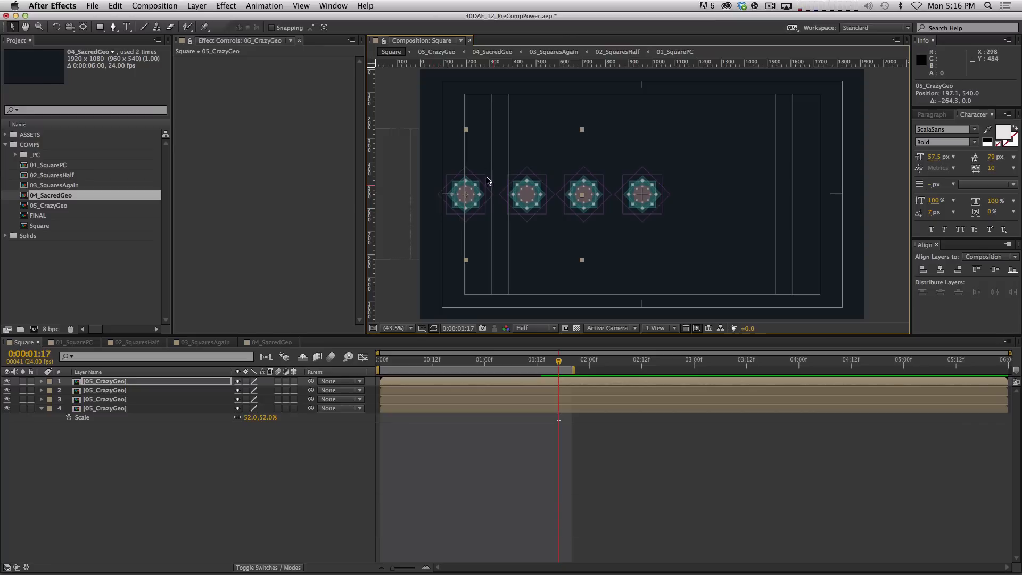
left_click(138, 408)
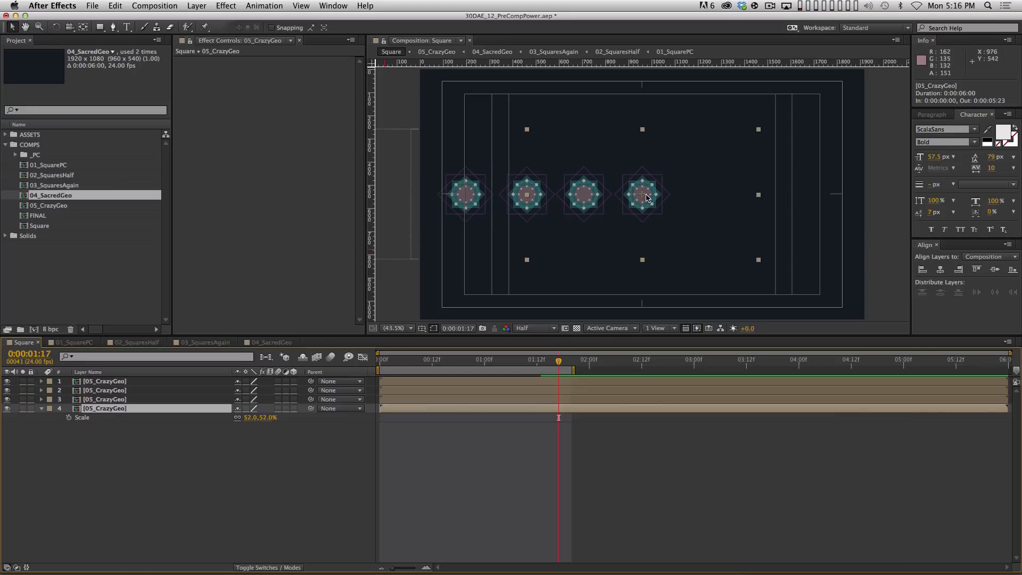
key("super+d")
left_click_drag(644, 198, 826, 198)
key("super+d")
key("super+d")
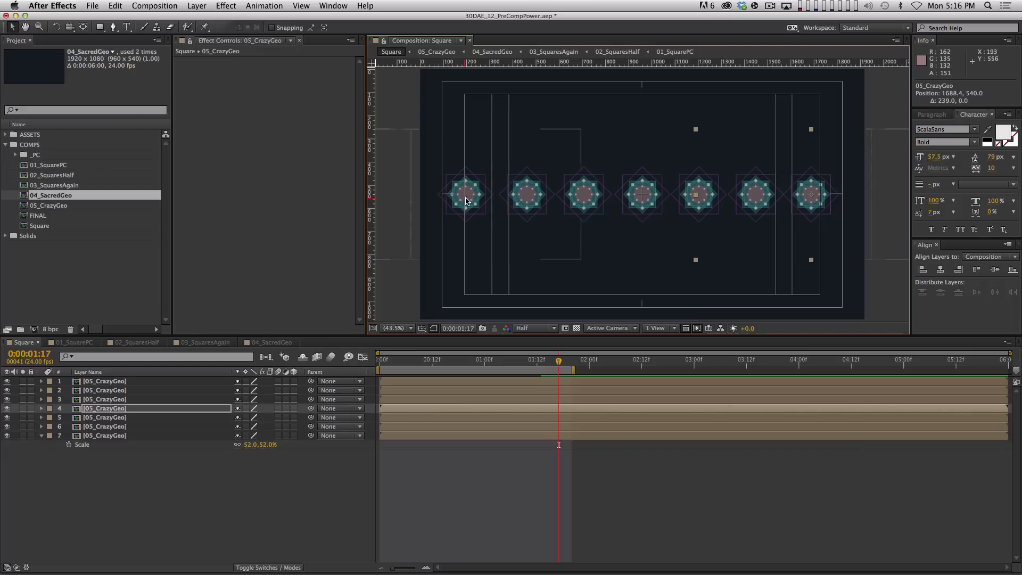
key("period")
key("period")
key("period")
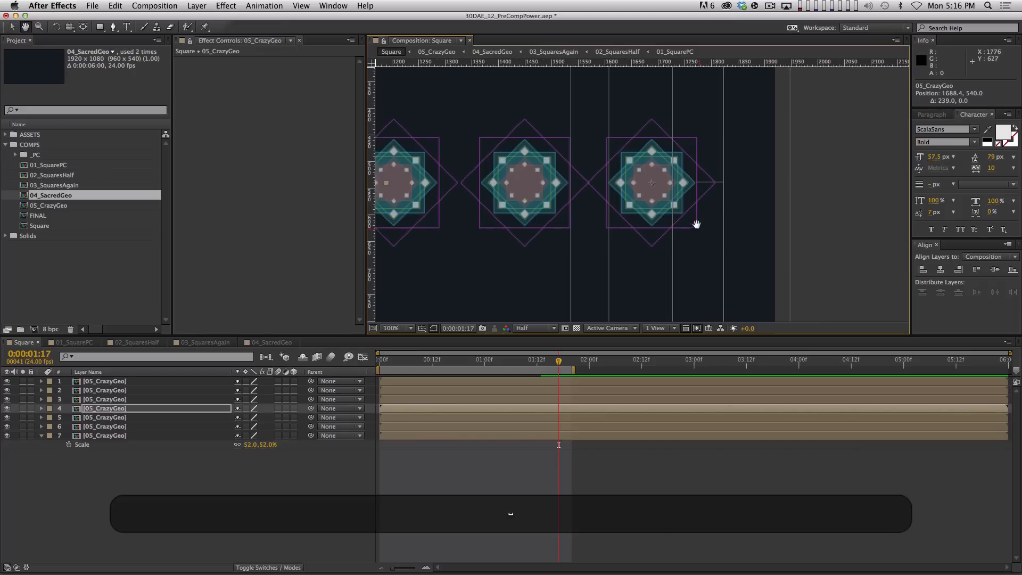
Pan along the row and nudge the rightmost CrazyGeo copy 16 px right
left_click_drag(695, 224, 676, 200)
key("period")
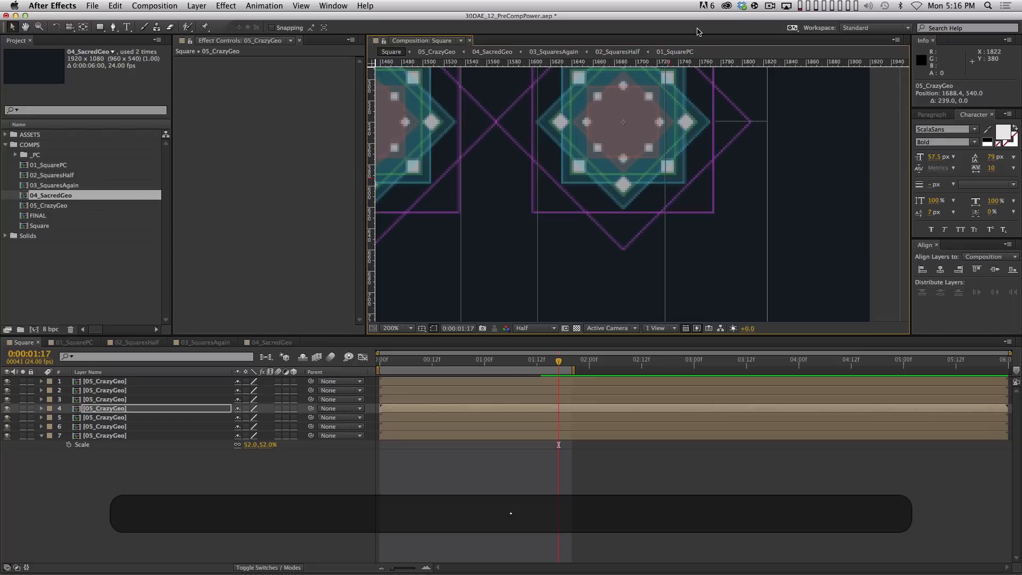
key("comma")
left_click_drag(726, 174, 682, 194)
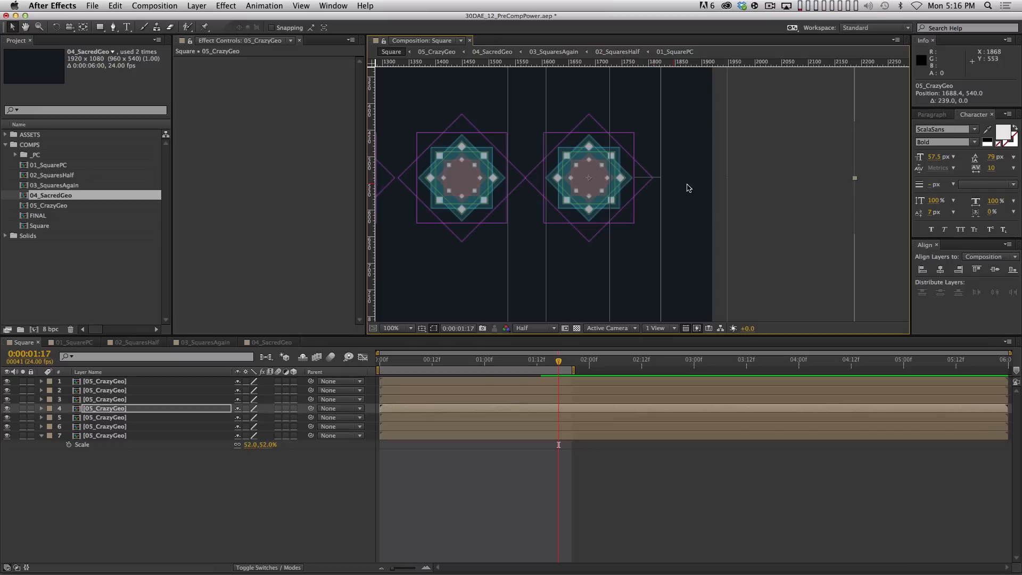
left_click_drag(687, 188, 697, 188)
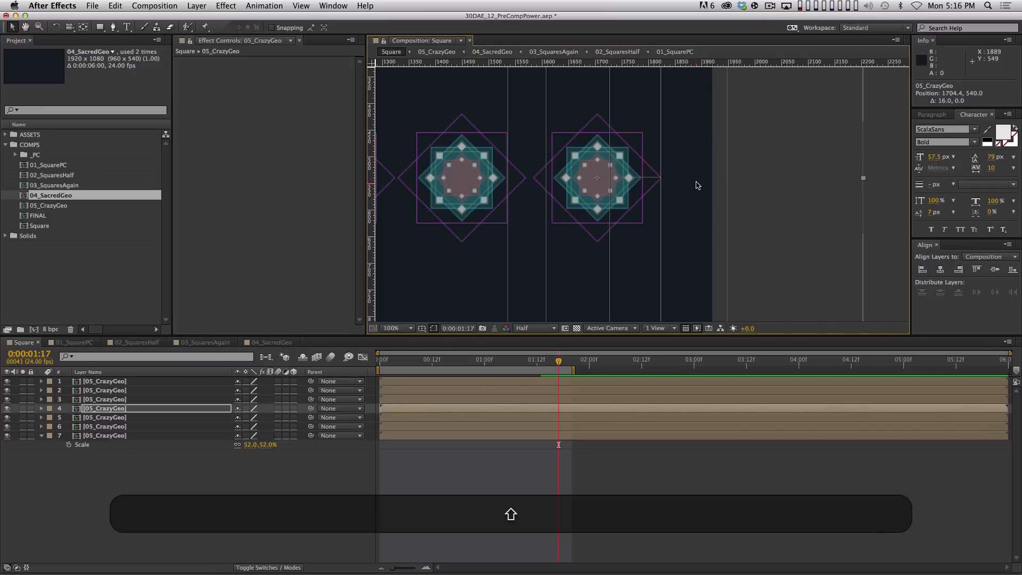
Pan to the comp's left edge and move the leftmost copy to position 216.1, 540
key("space")
left_click_drag(557, 216, 756, 195)
left_click_drag(503, 221, 819, 214)
left_click_drag(470, 201, 815, 208)
left_click_drag(617, 213, 536, 233)
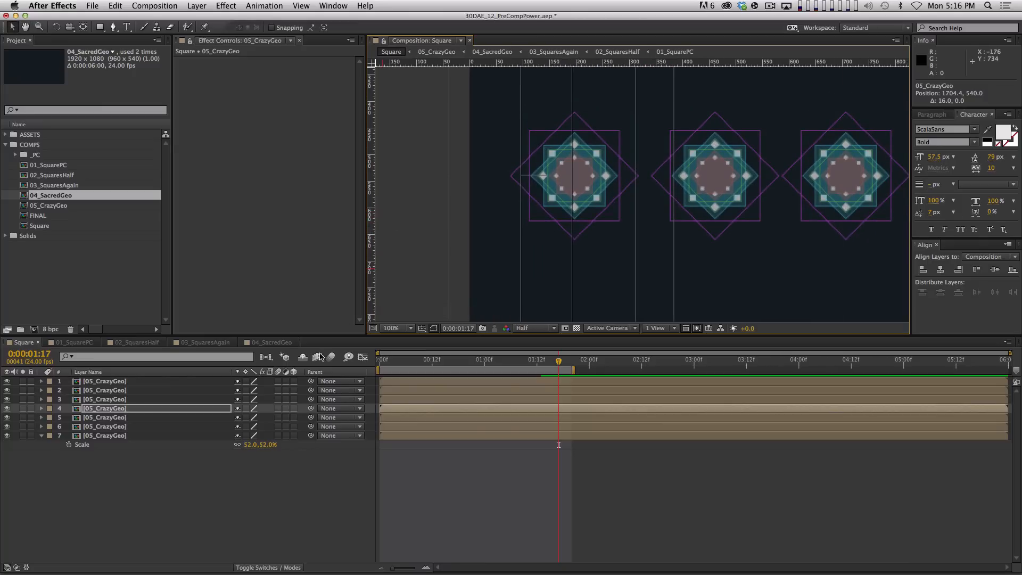
mouse_move(487, 192)
left_mouse_down()
mouse_move(473, 192)
mouse_move(497, 190)
left_mouse_up()
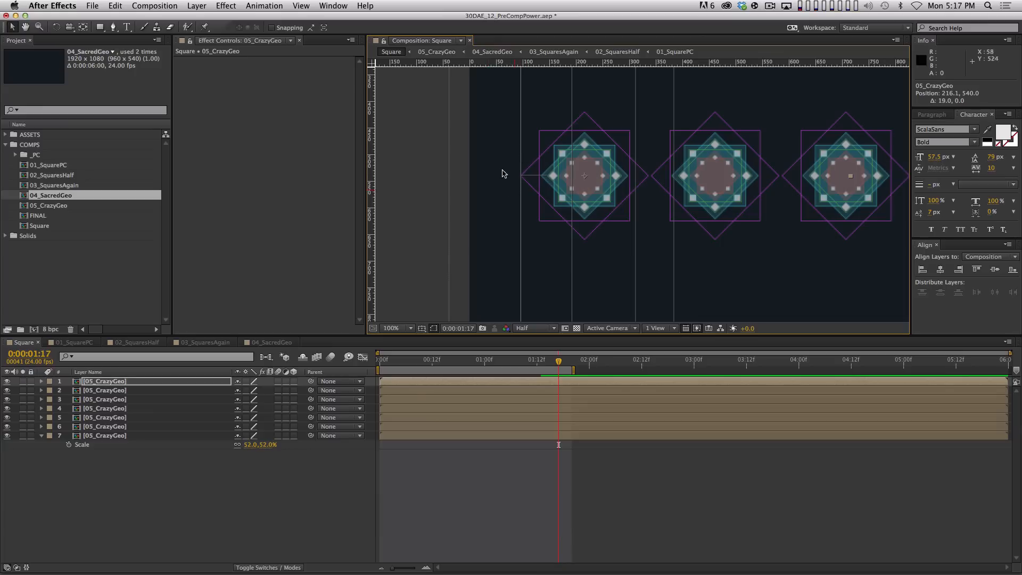
key("period")
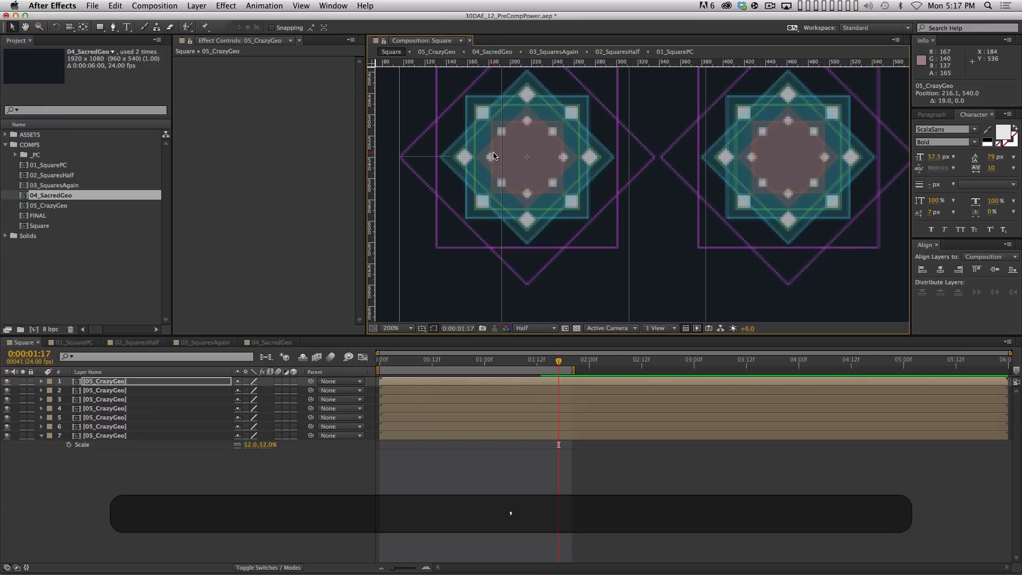
key("comma")
key("comma")
key("comma")
key("comma")
key("comma")
key("period")
Pan to centre the Square frame and marquee-select all seven 05_CrazyGeo layers
key("space")
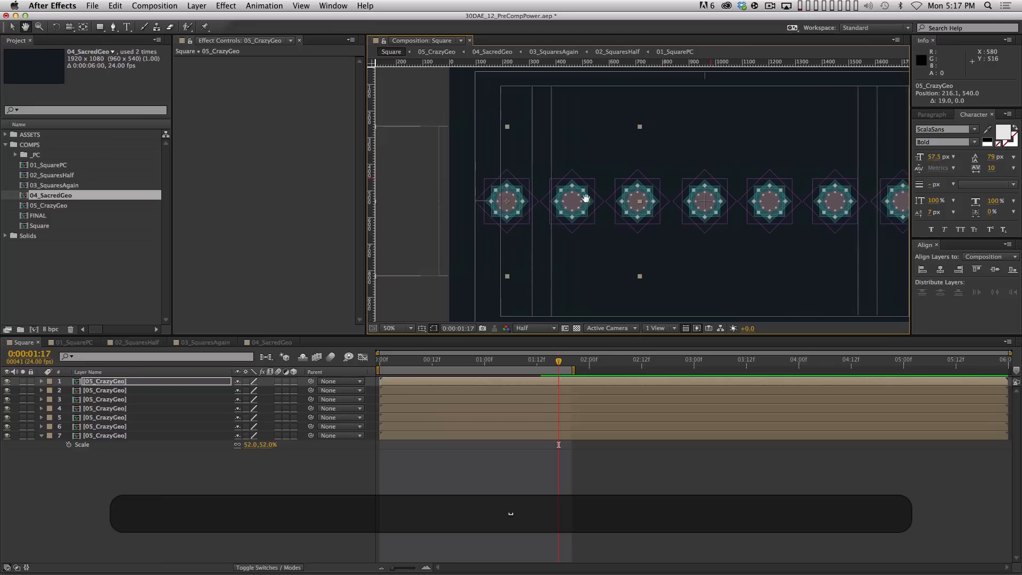
left_click_drag(585, 198, 521, 189)
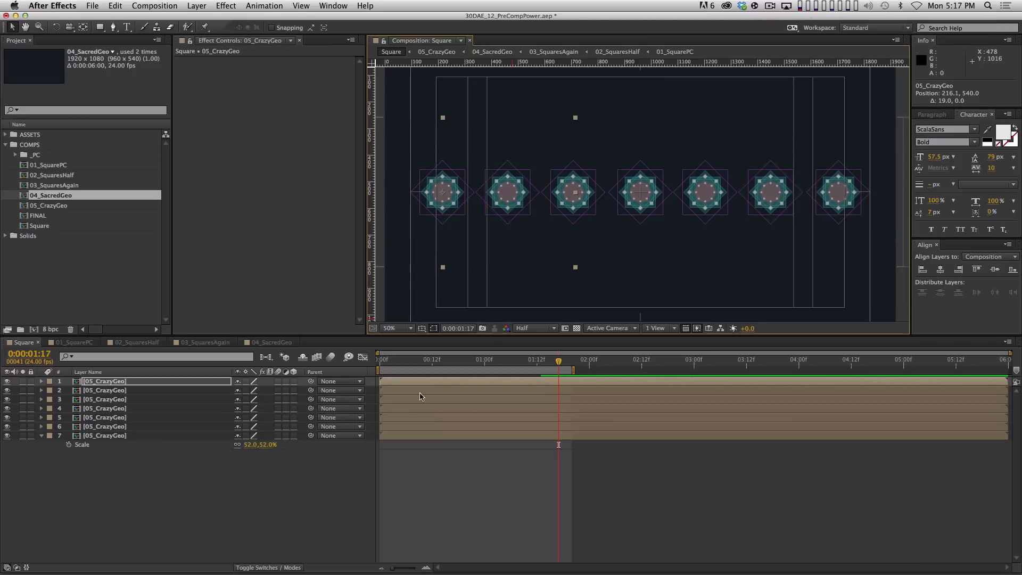
left_click_drag(211, 520, 93, 358)
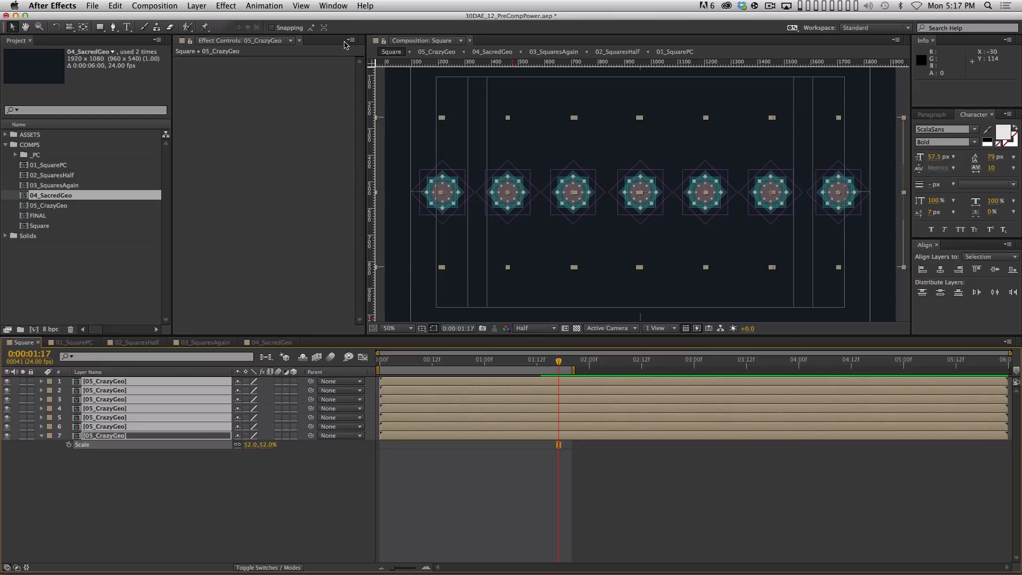
Distribute the seven CrazyGeo copies evenly by horizontal centres using the Align panel
left_click(334, 5)
left_click(501, 4)
left_click(995, 293)
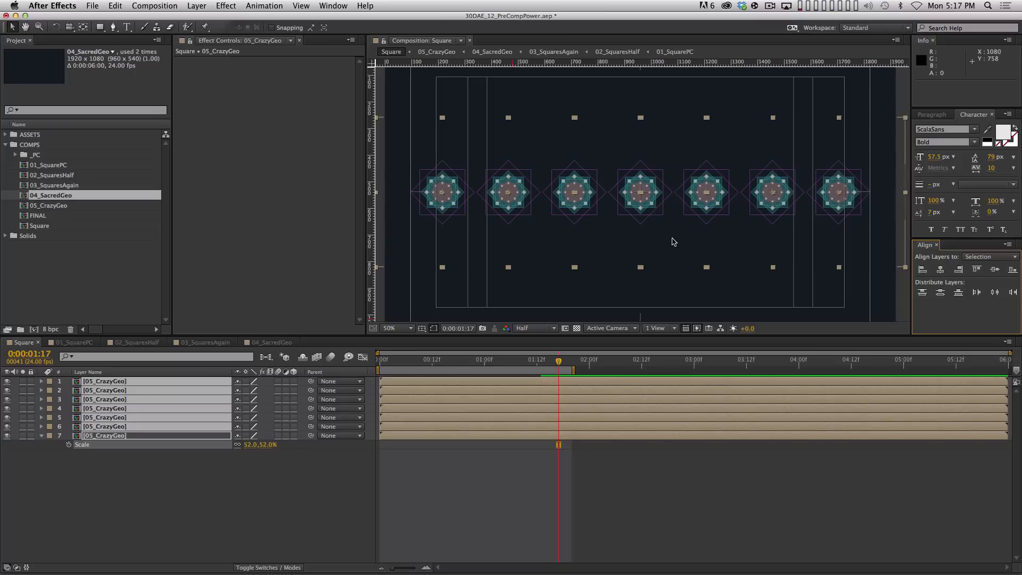
Deselect the layers, hide the safe-margin guides and RAM preview the animation
left_click(625, 489)
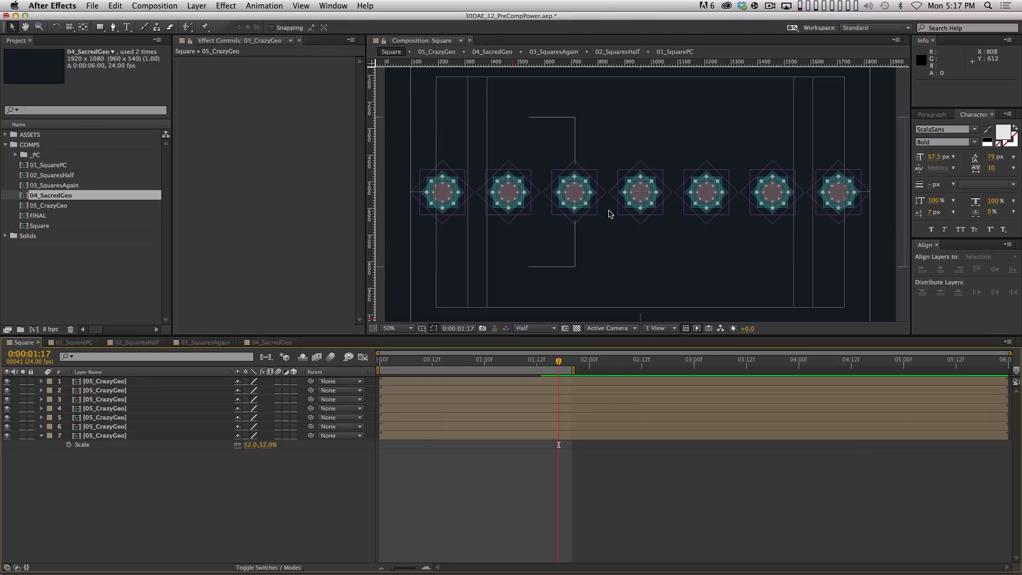
key("apostrophe")
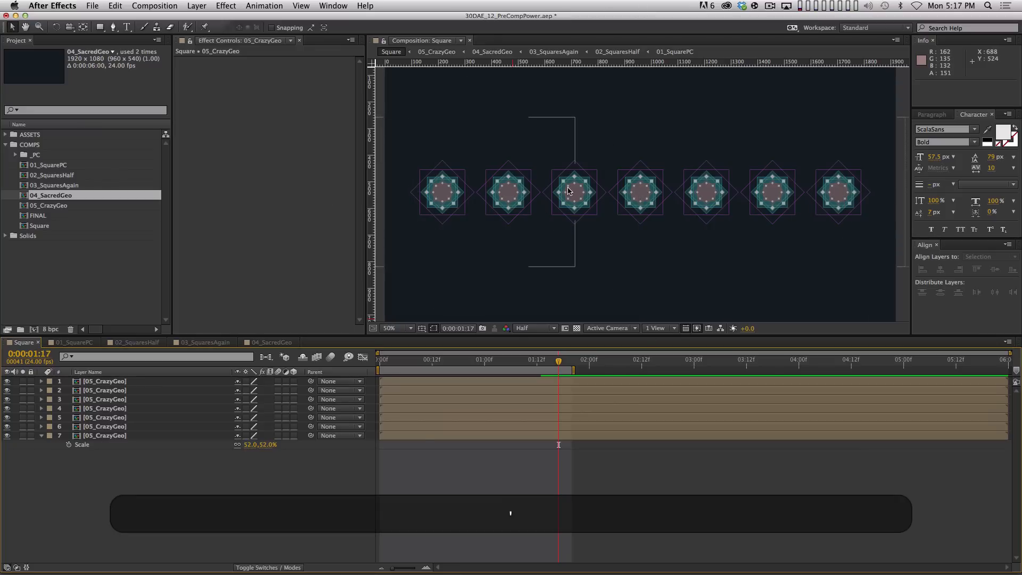
key("KP_0")
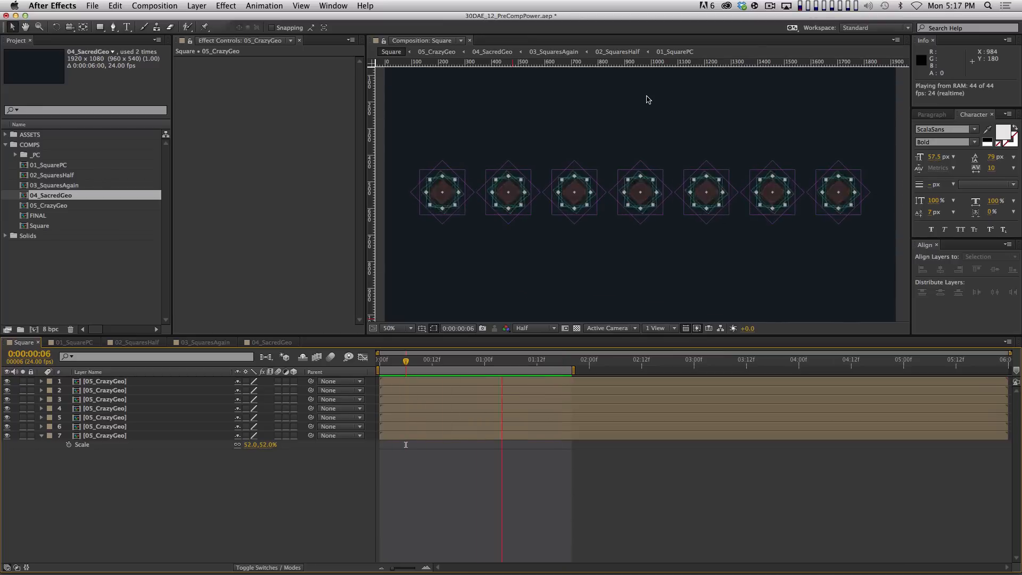
key("space")
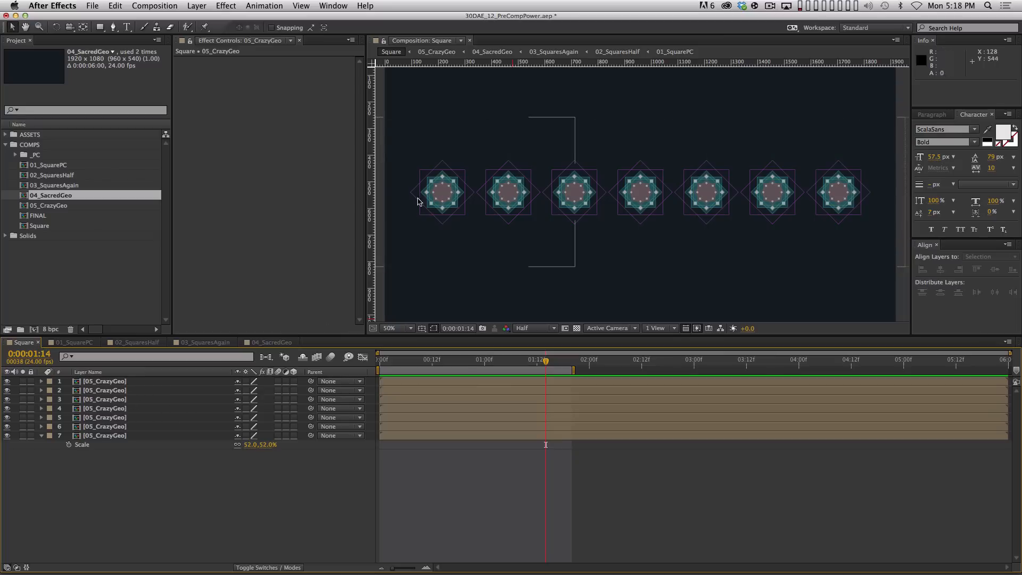
left_click(118, 382)
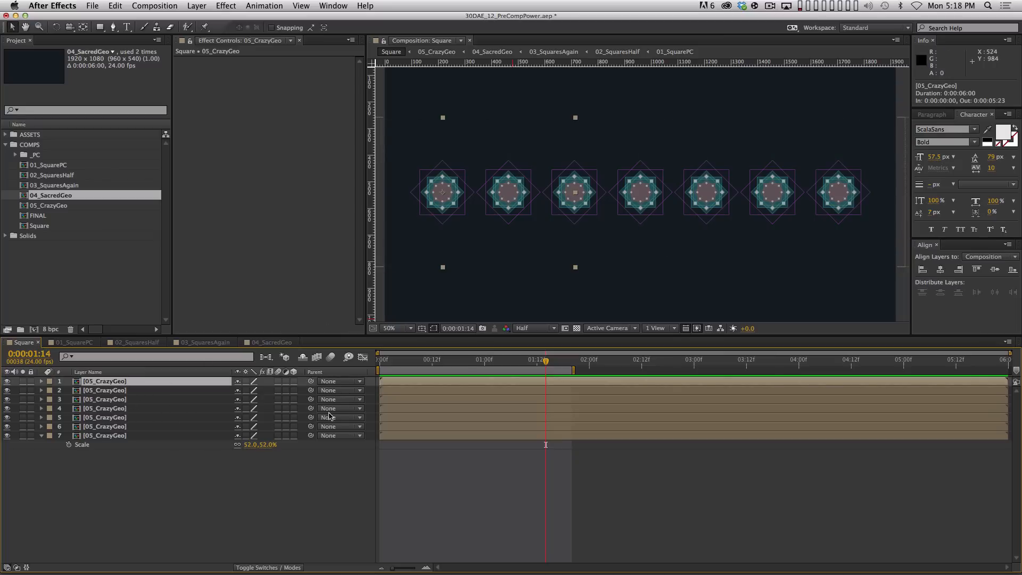
left_click(151, 436)
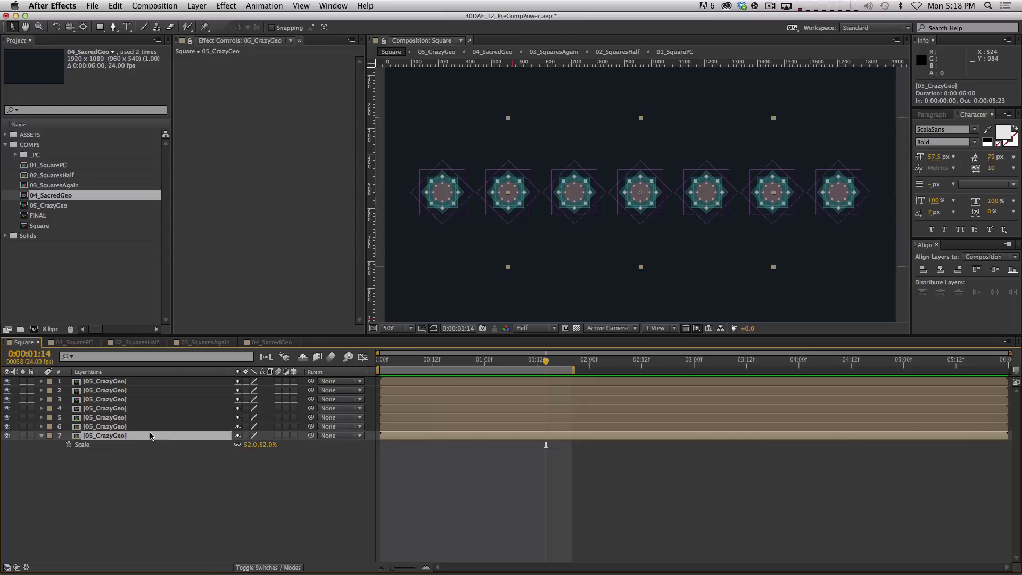
left_click(154, 384)
key("super")
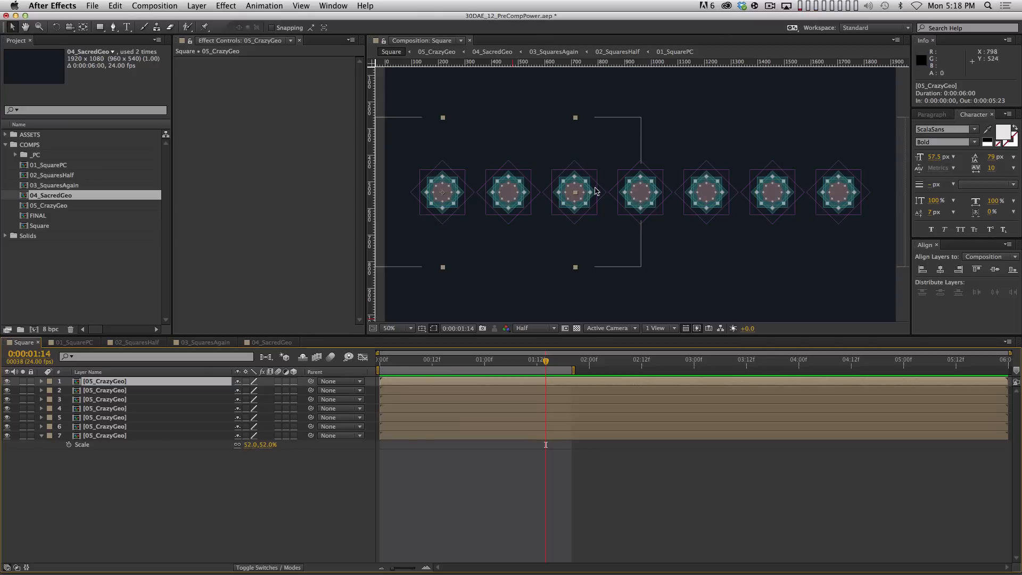
left_click(116, 409)
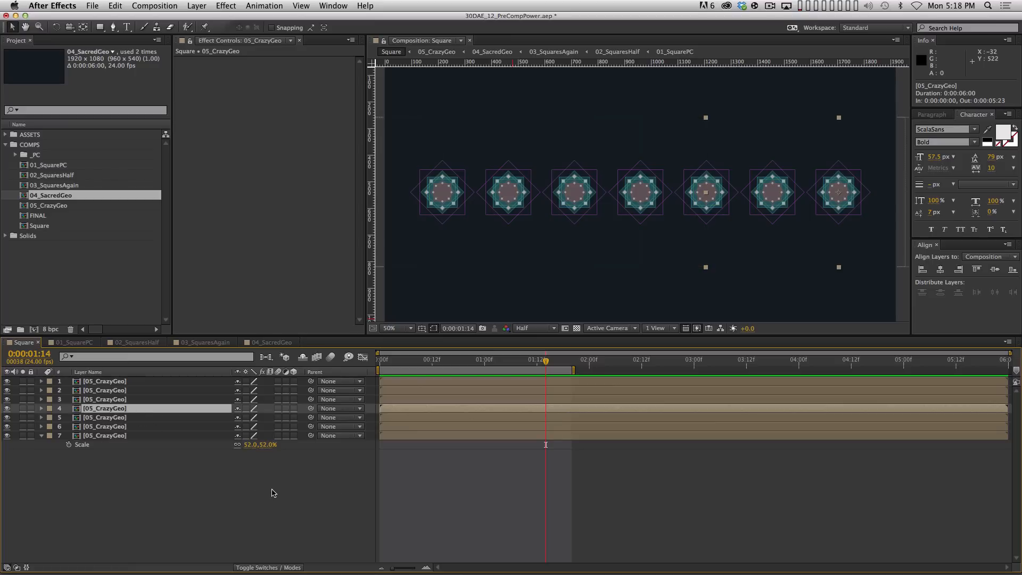
key("super")
key("super+Up")
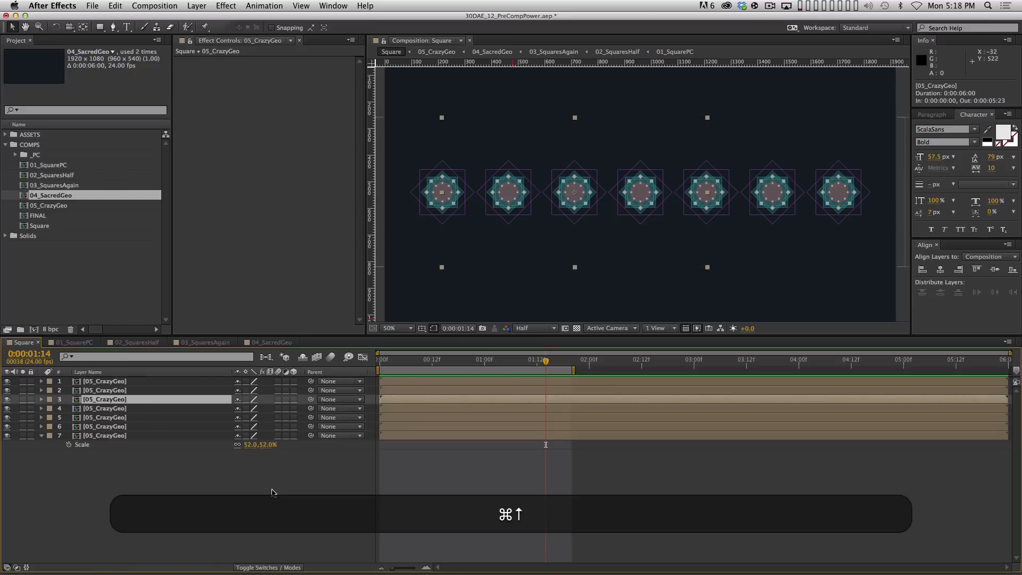
key("super+Up")
key("super+Down")
key("super+Up")
key("super+Down")
key("super+Up")
key("super+Up")
key("super+Down")
key("super+Down")
key("super+Down")
key("super+Down")
key("super+Down")
key("super+Up")
key("super+Up")
key("super+Up")
key("super+Up")
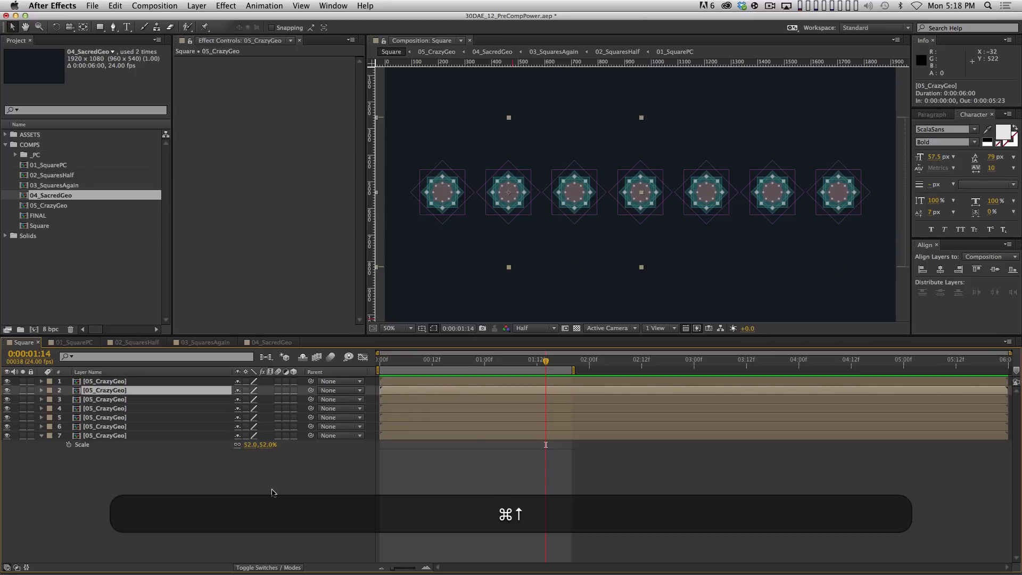
key("super+Up")
key("super+Down")
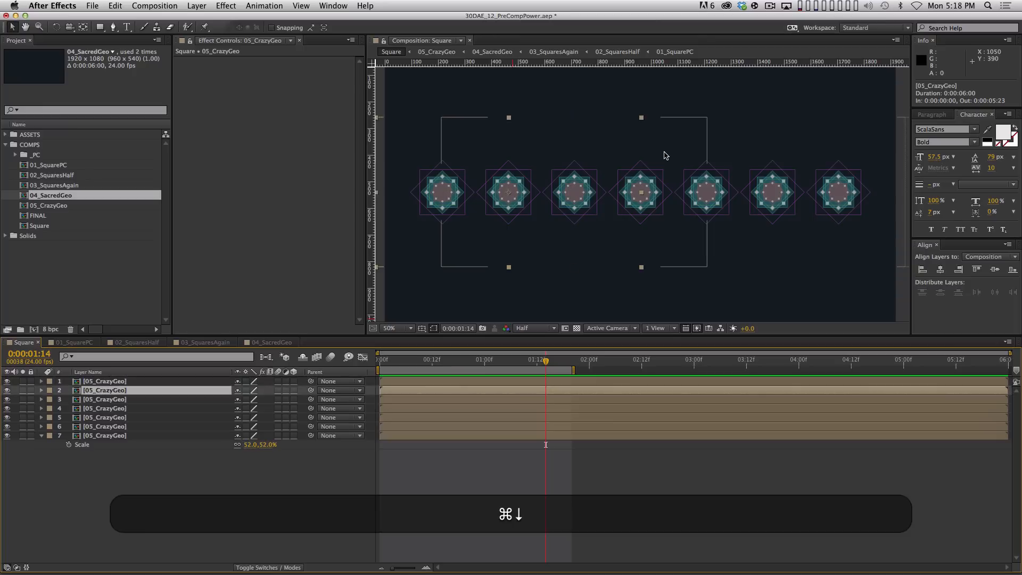
key("super+Up")
key("super+Down")
key("super+Down")
key("super+Down")
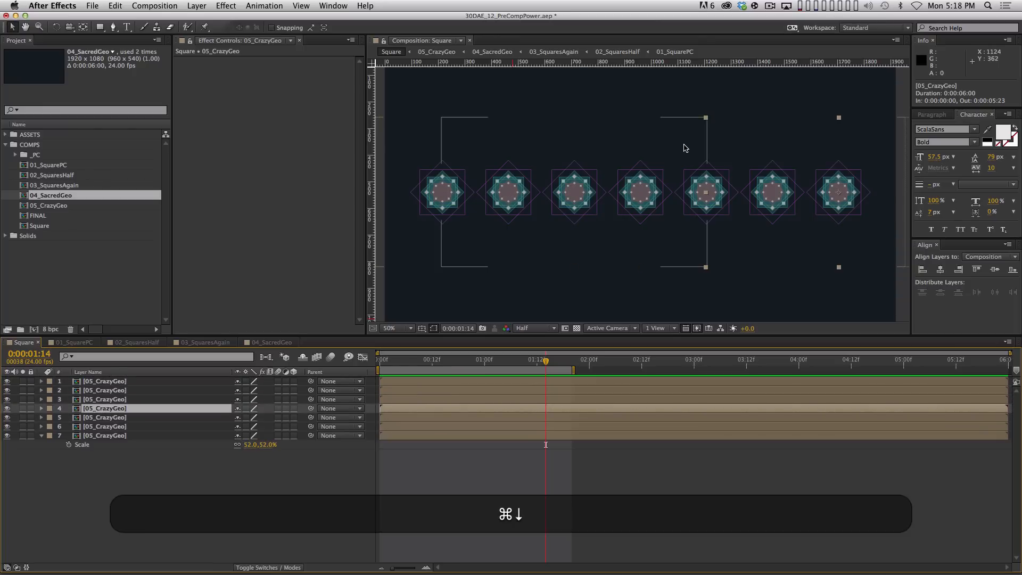
key("super+Down")
key("super+Down")
key("super+Down")
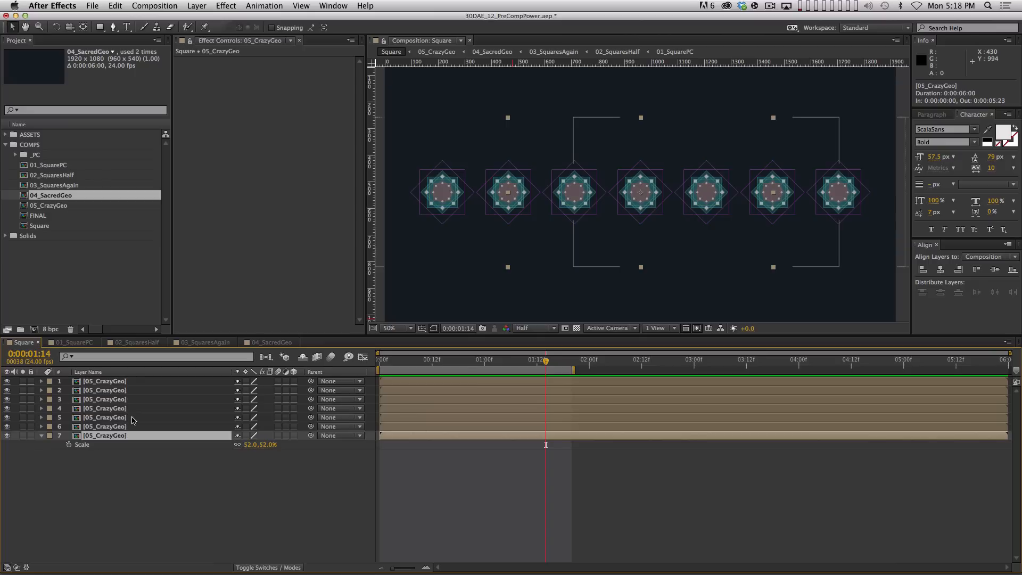
key("Home")
key("Page_Down")
key("Page_Down")
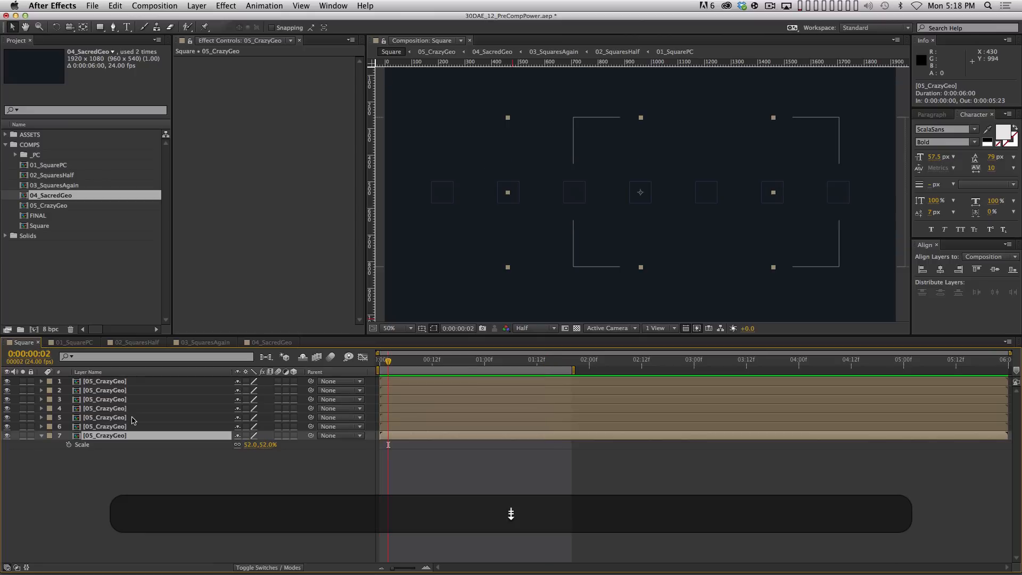
key("shift+End")
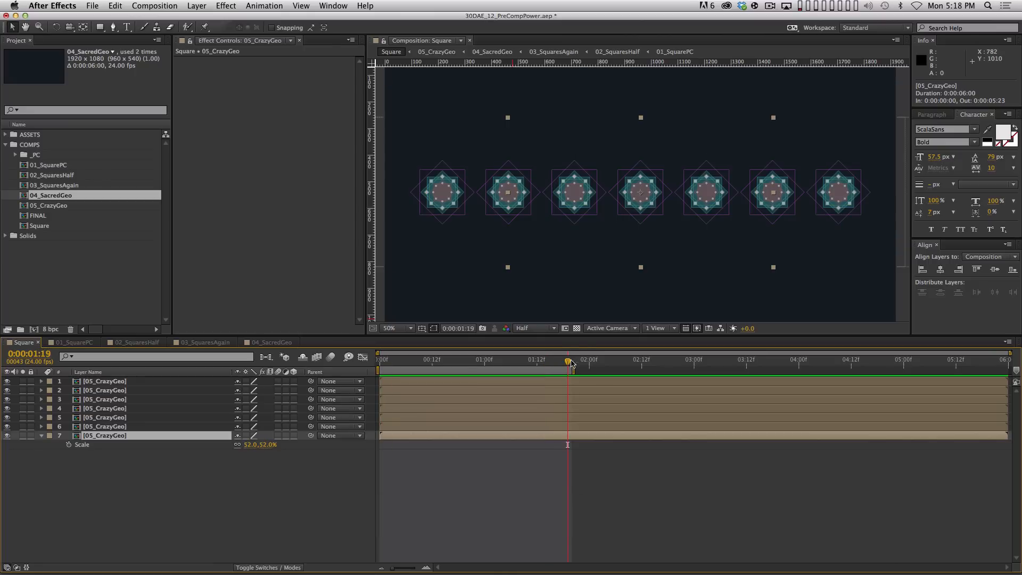
left_click_drag(574, 360, 598, 362)
Shift layers 6, 3, 5 and 2 each one frame later in time
left_click(162, 427)
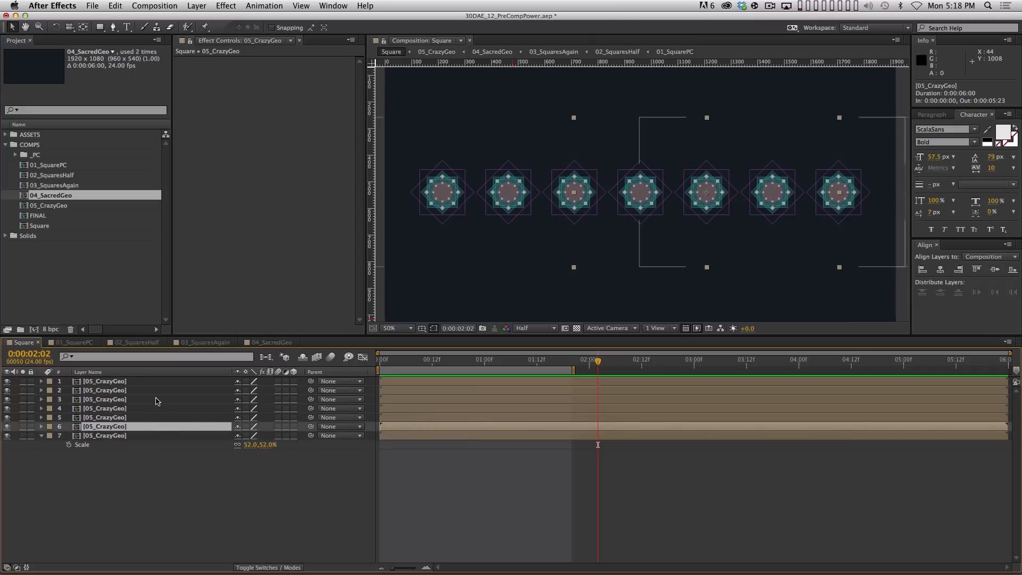
key("alt")
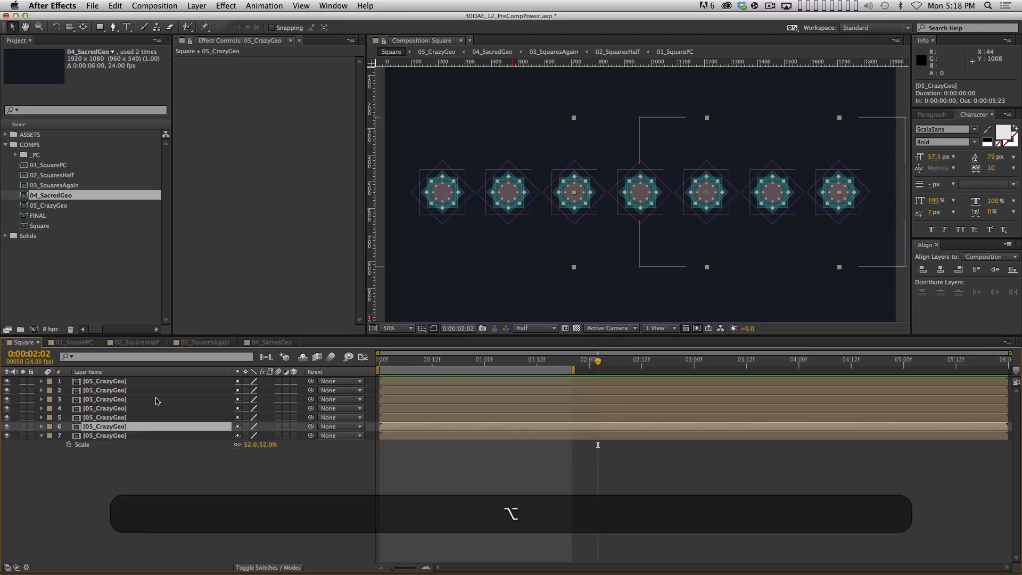
key("alt+Page_Down")
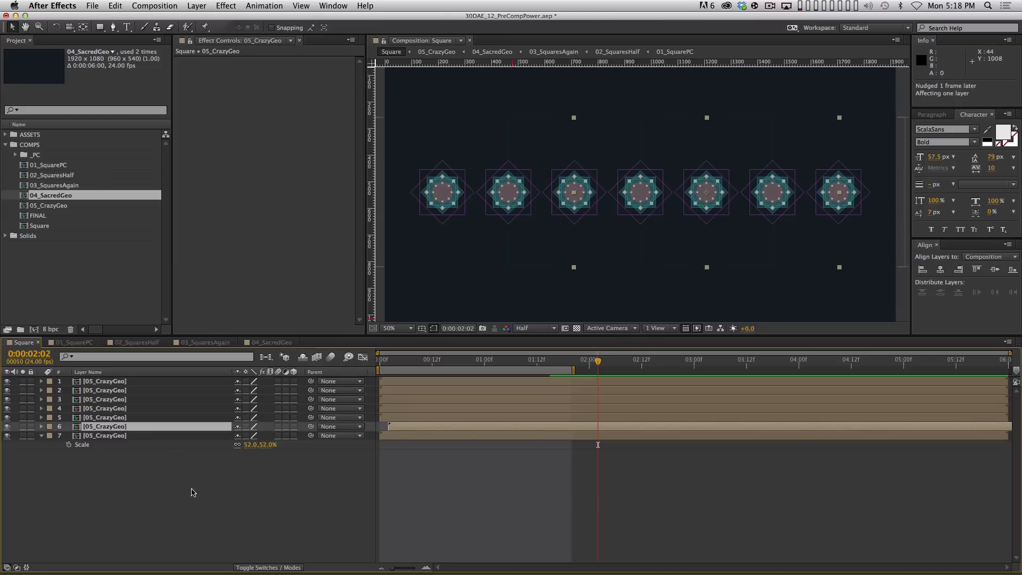
left_click(150, 418)
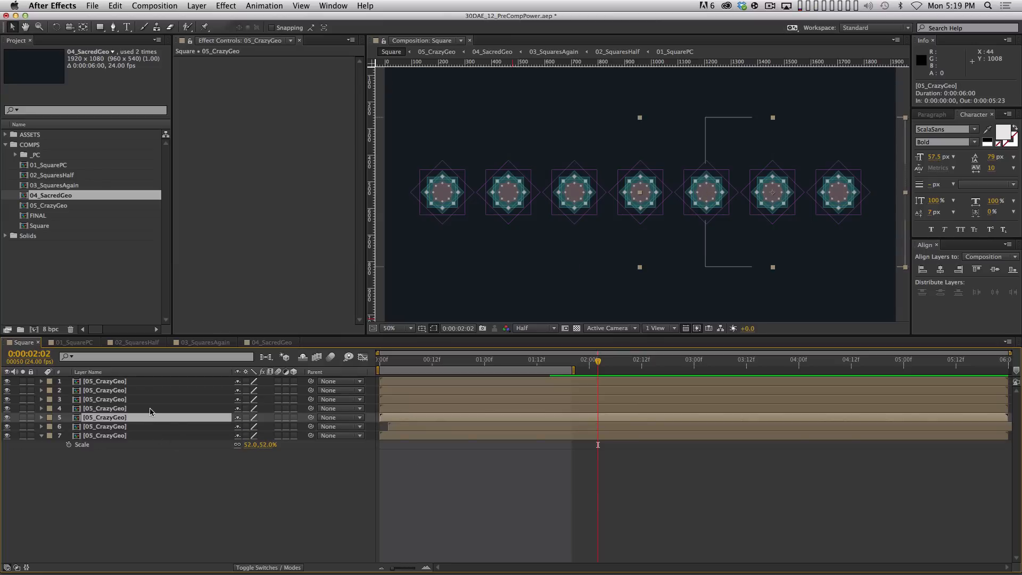
left_click(150, 408)
left_click(147, 400)
key("alt")
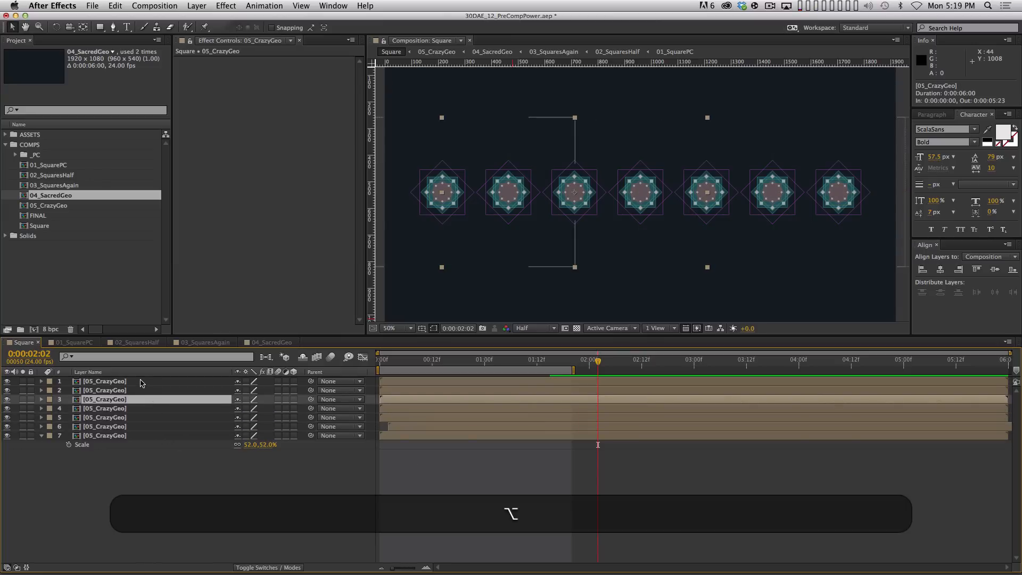
key("alt+Page_Down")
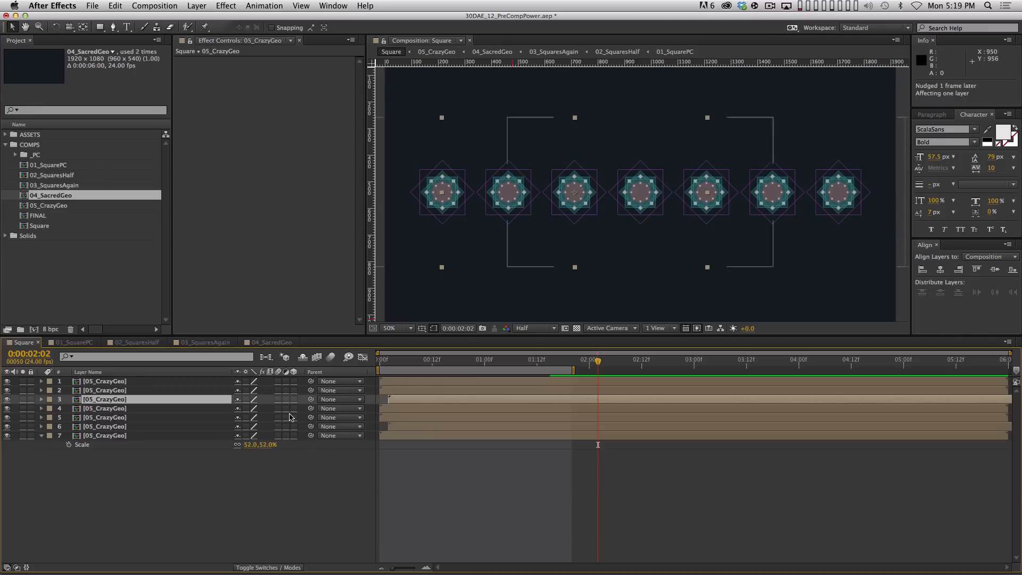
left_click(165, 408)
key("super+Down")
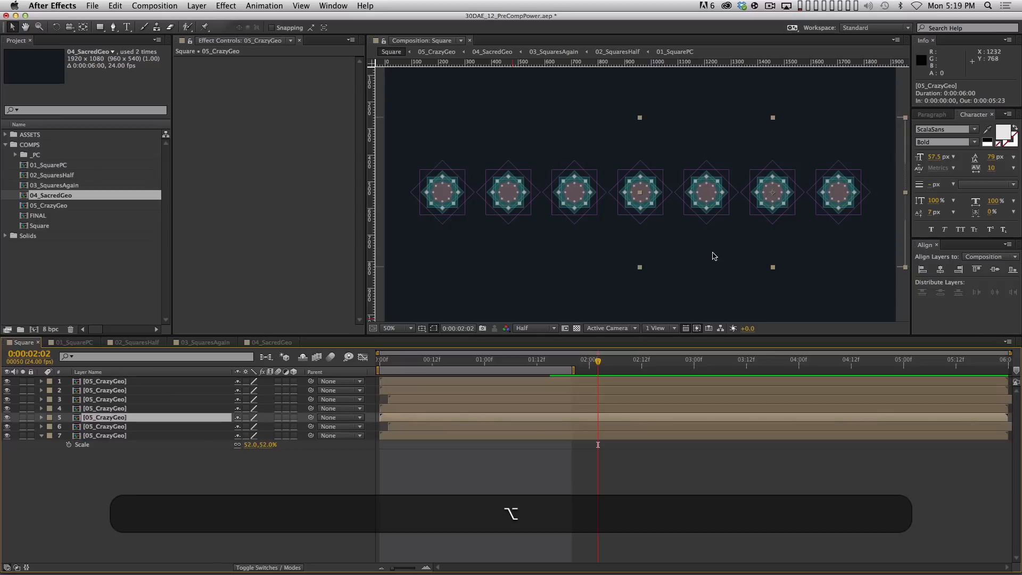
key("alt+Page_Down")
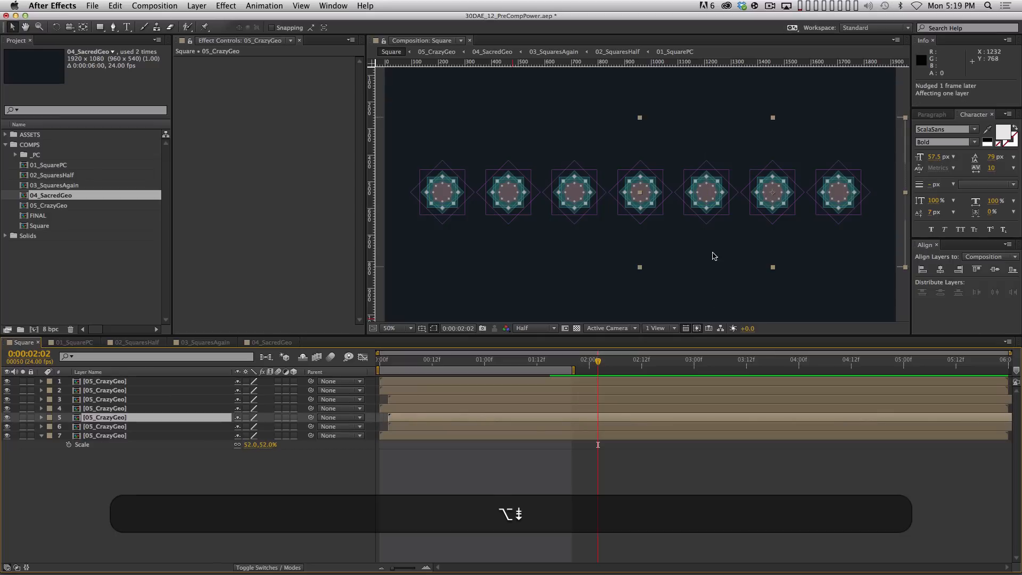
left_click(165, 390)
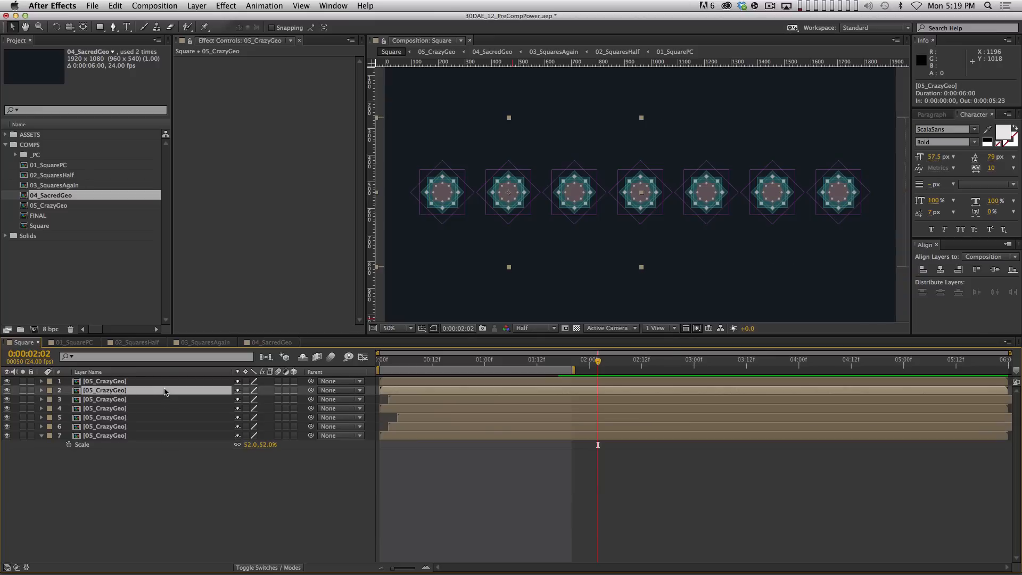
key("alt+Page_Down")
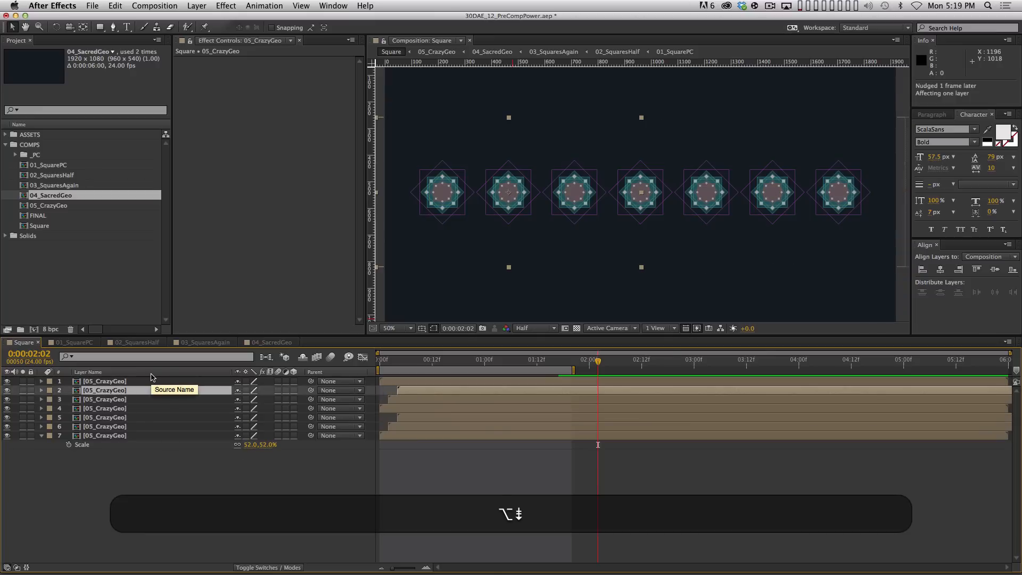
Show source names, nudge layers 1 and 4 one frame later, and preview the cascade
left_click(153, 377)
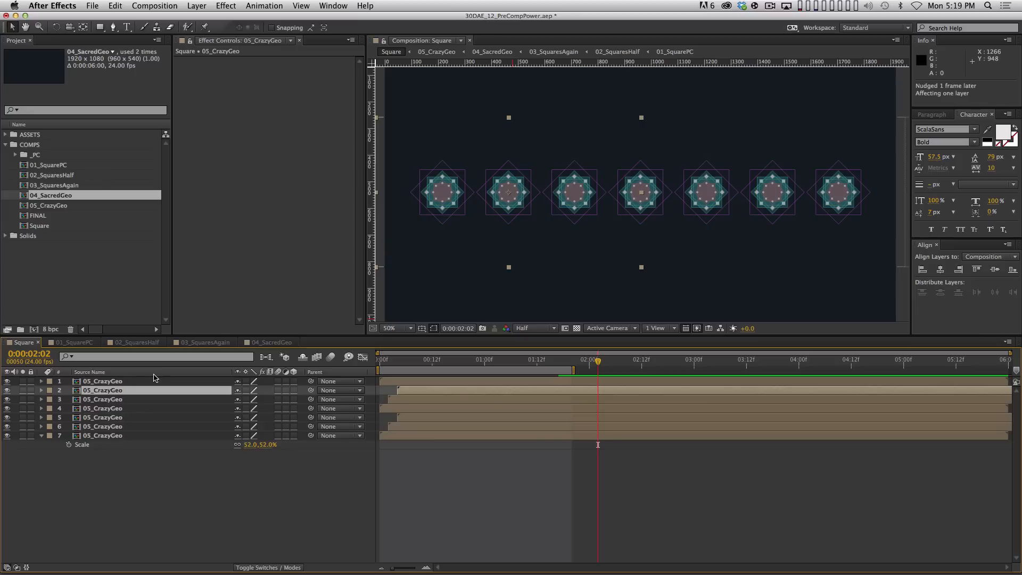
left_click(145, 381)
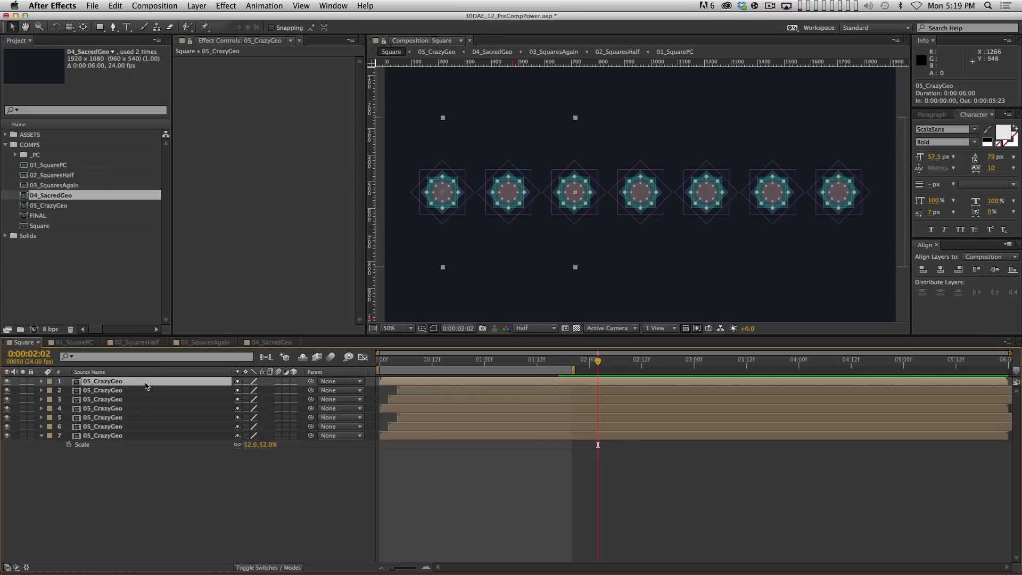
key("alt+Page_Down")
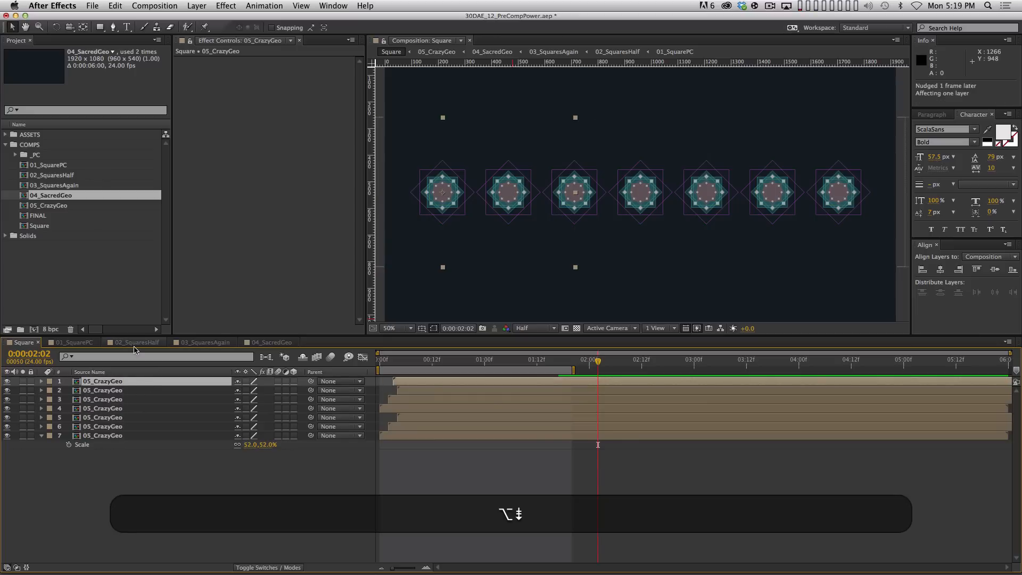
left_click(143, 426)
key("super+Up")
key("super+Up")
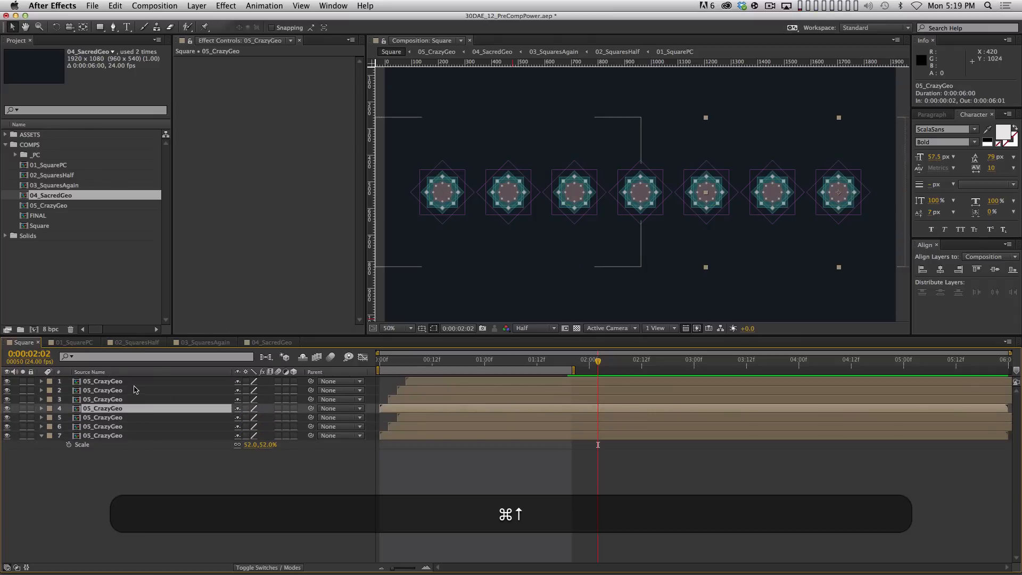
key("alt+Page_Down")
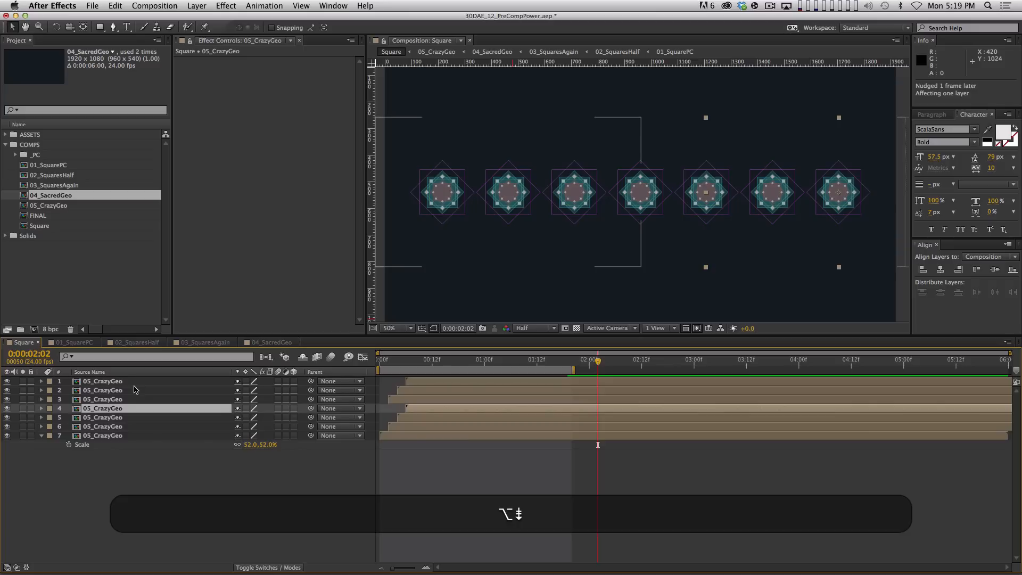
key("KP_0")
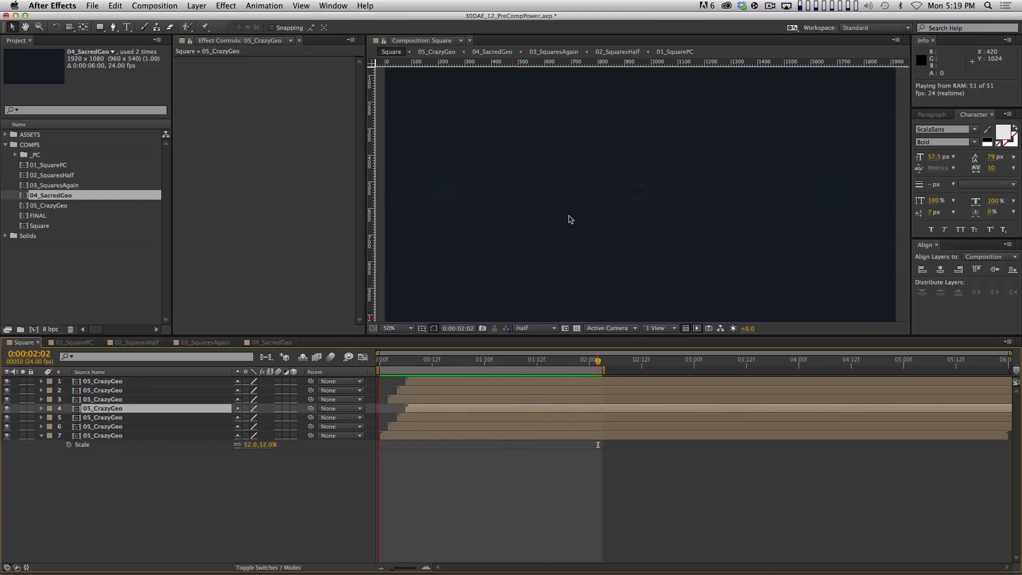
Reorder the stack, moving layer 3 below layer 6 and layer 2 down one place, then preview
key("space")
left_click(410, 496)
left_click(135, 399)
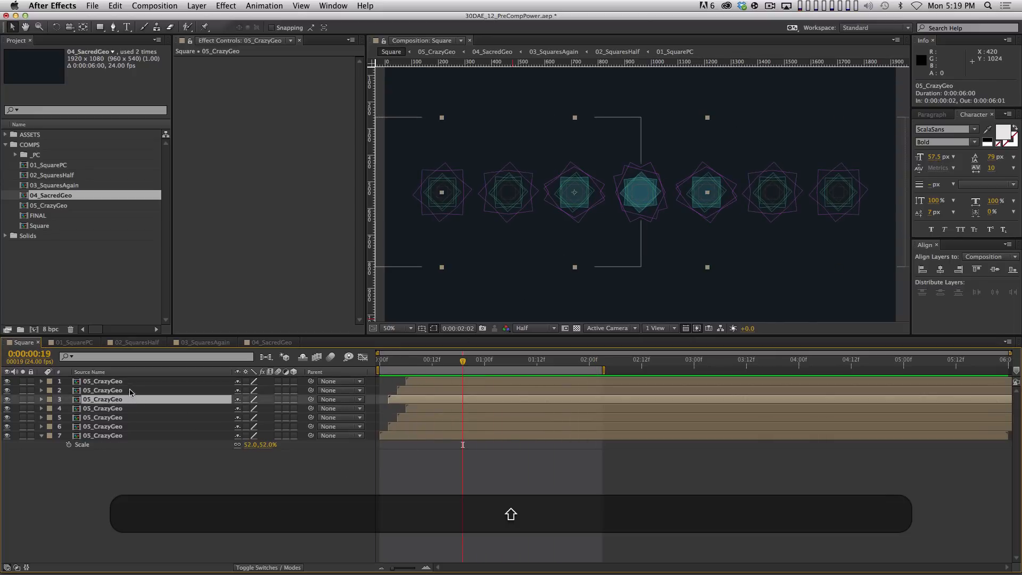
left_click(129, 390, "shift")
left_click(123, 383, "shift")
left_click(149, 462)
left_click(121, 400)
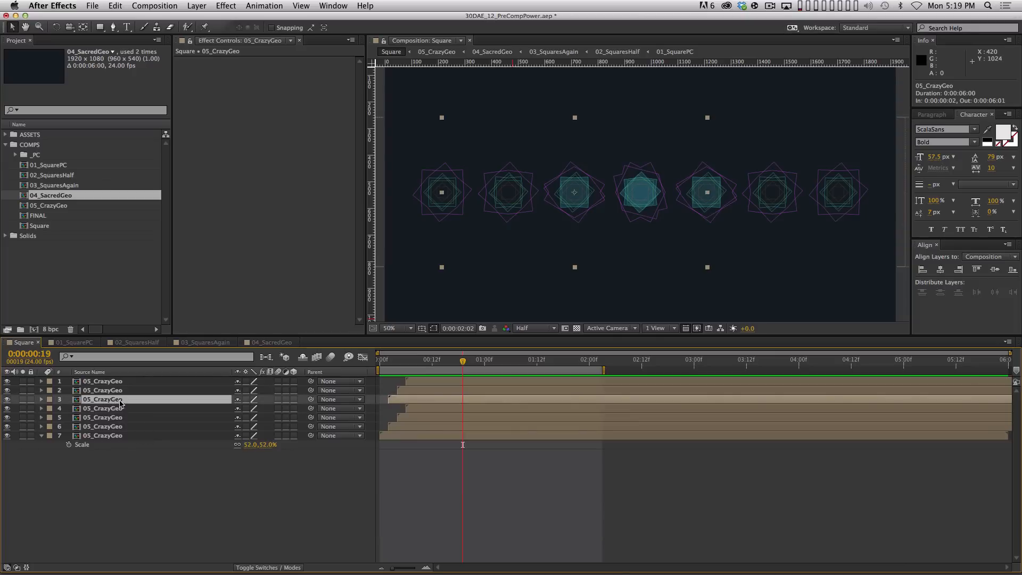
left_click_drag(122, 402, 137, 433)
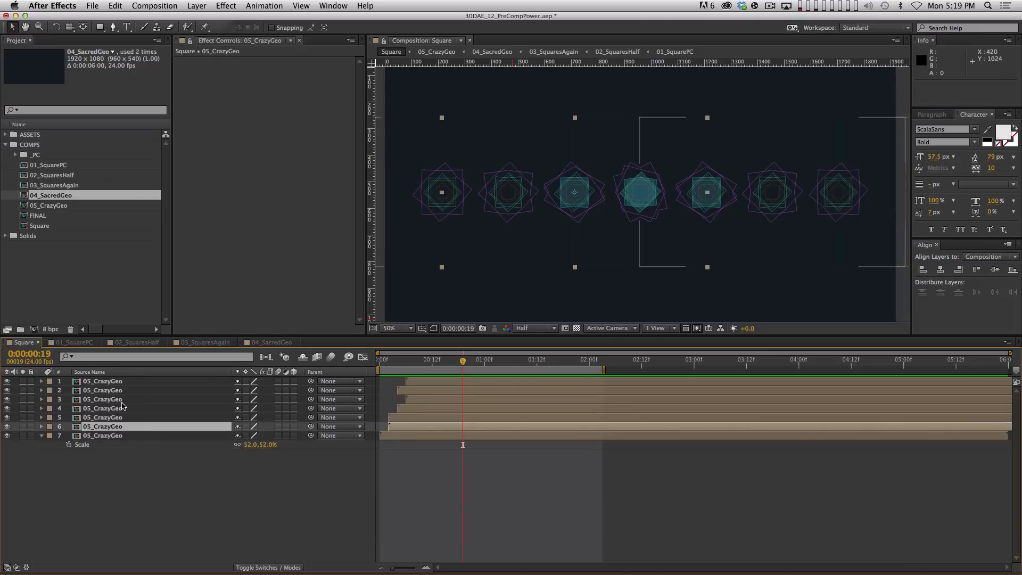
left_click(113, 392)
left_click_drag(113, 392, 123, 401)
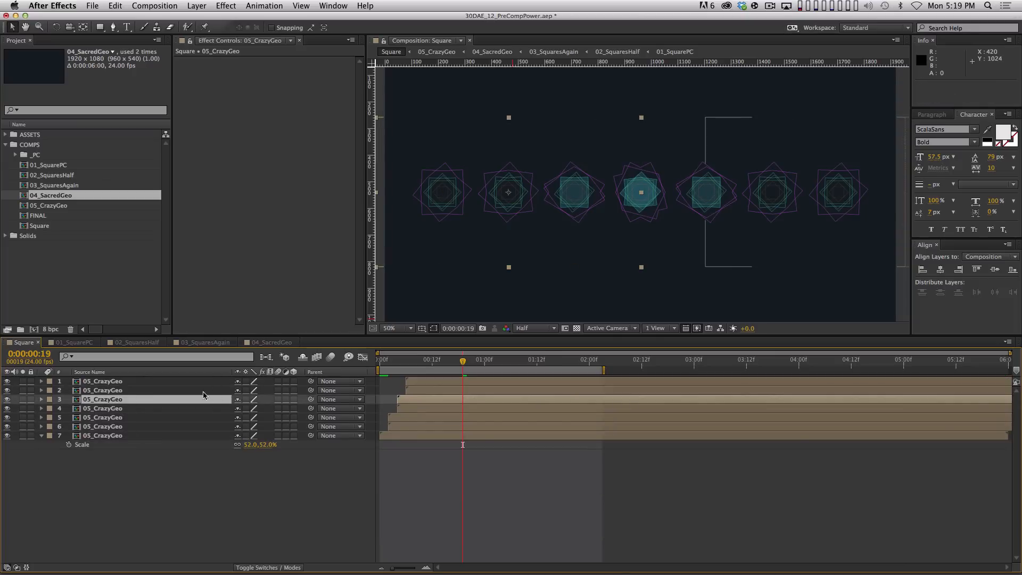
left_click(392, 506)
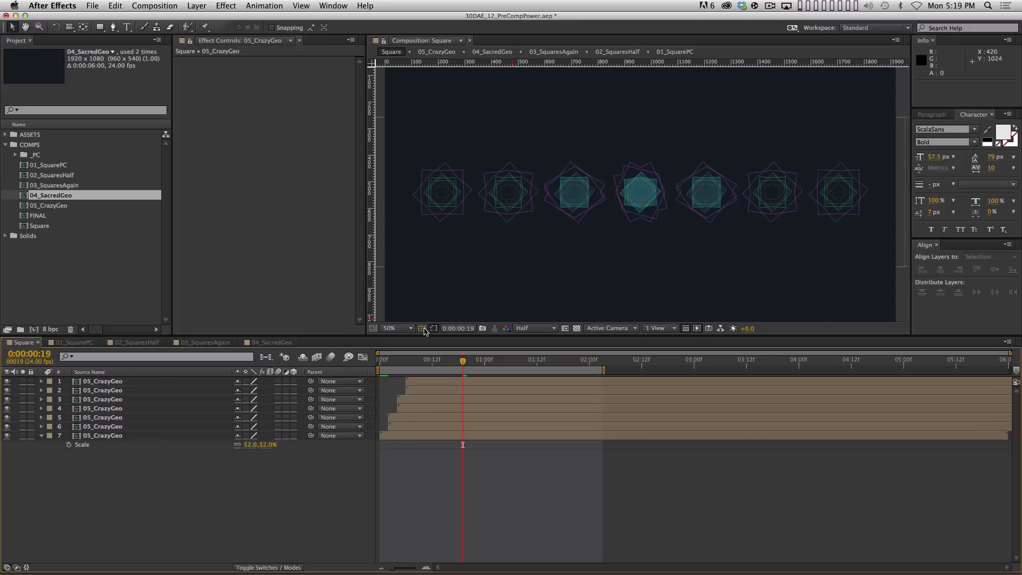
key("KP_0")
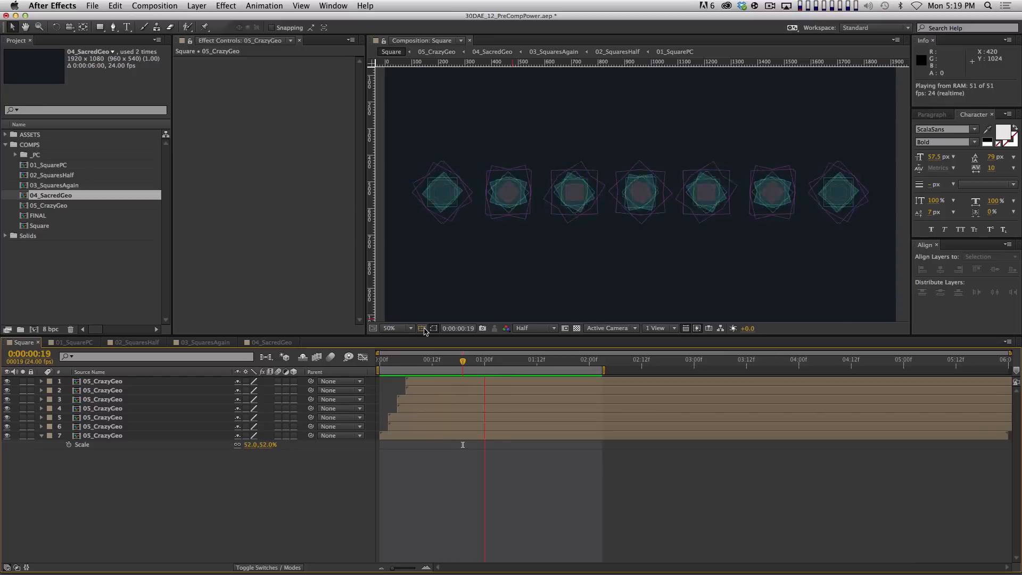
key("space")
Nudge layer pairs 5–6, 3–4 and 1–2 later in time to stagger the cascade
left_click(400, 419)
left_click(399, 426, "shift")
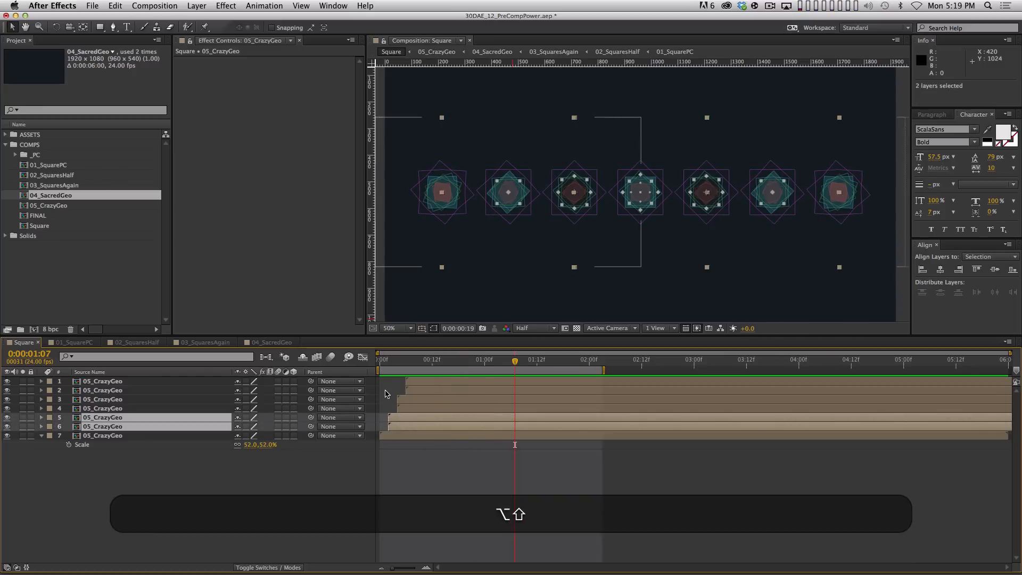
key("alt+Page_Down")
key("alt+Page_Down")
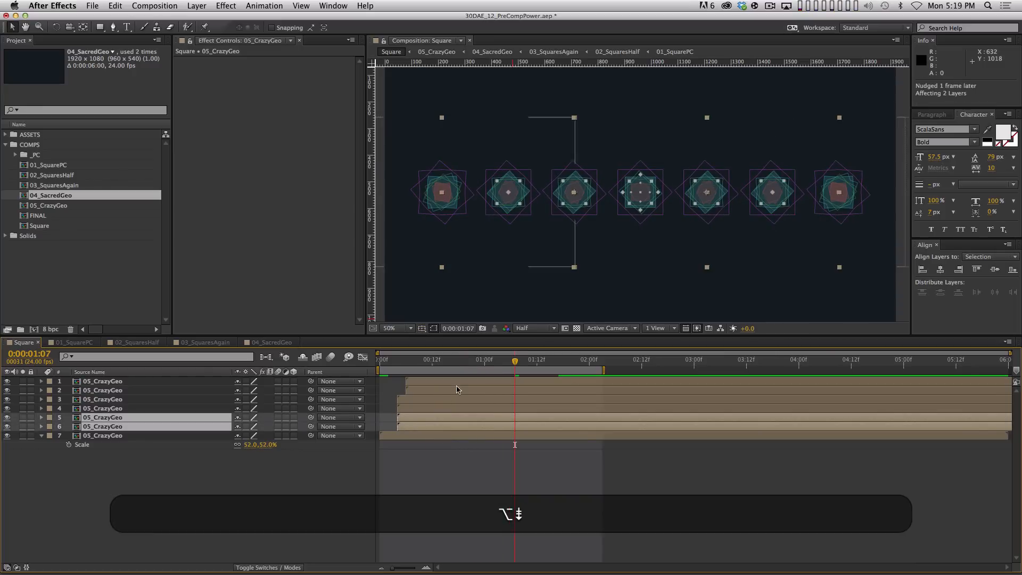
left_click(448, 407)
left_click(439, 398, "shift")
key("alt+Page_Down")
key("alt+Page_Down")
key("alt+Page_Down")
key("alt+Page_Down")
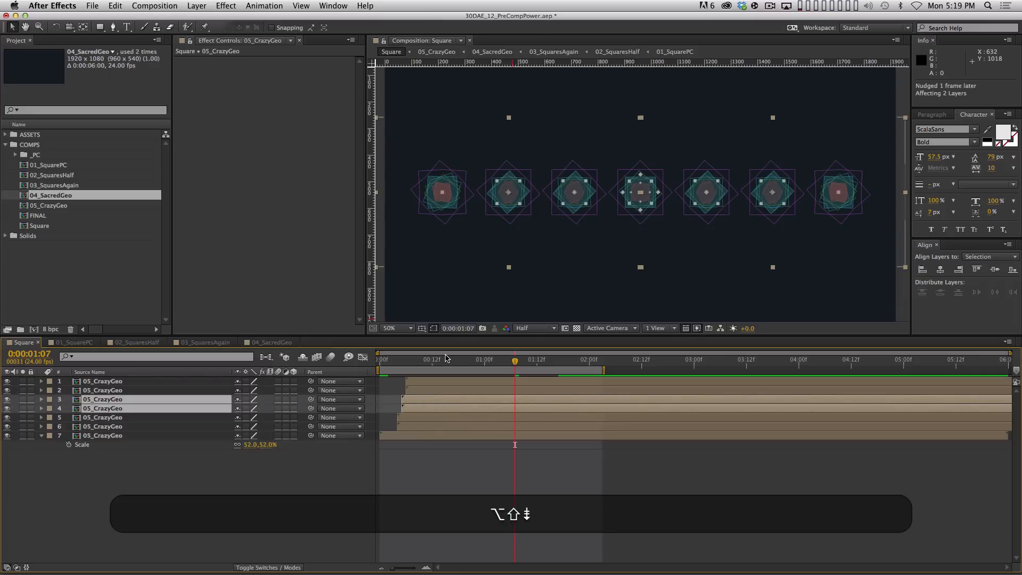
left_click(484, 389)
left_click(485, 383, "shift")
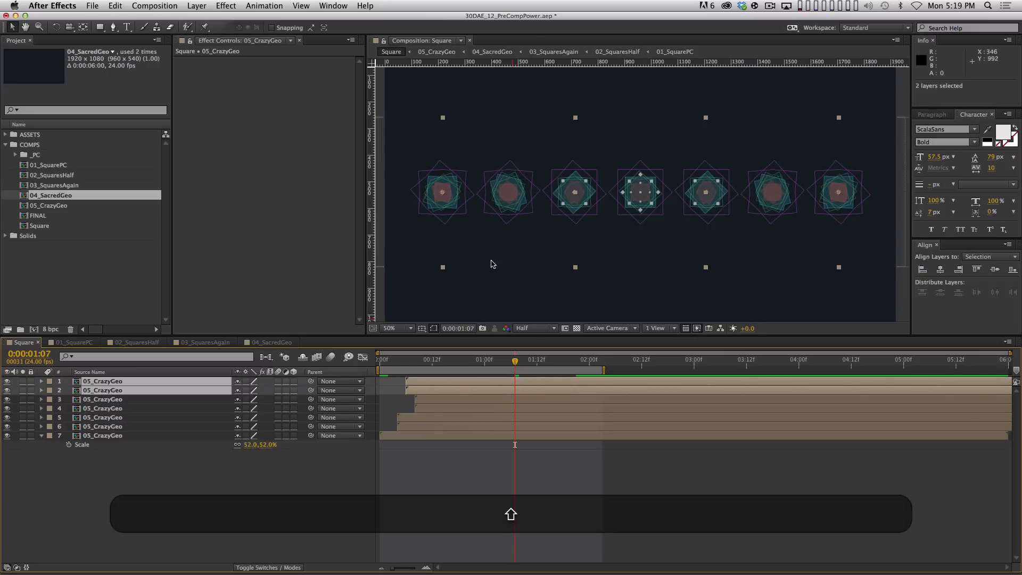
key("alt+Page_Down")
key("alt+Page_Down")
key("alt+Page_Down")
key("alt+Page_Down")
key("alt+Page_Down")
Preview the new timing, then select all seven layers for pre-composing
key("alt+KP_0")
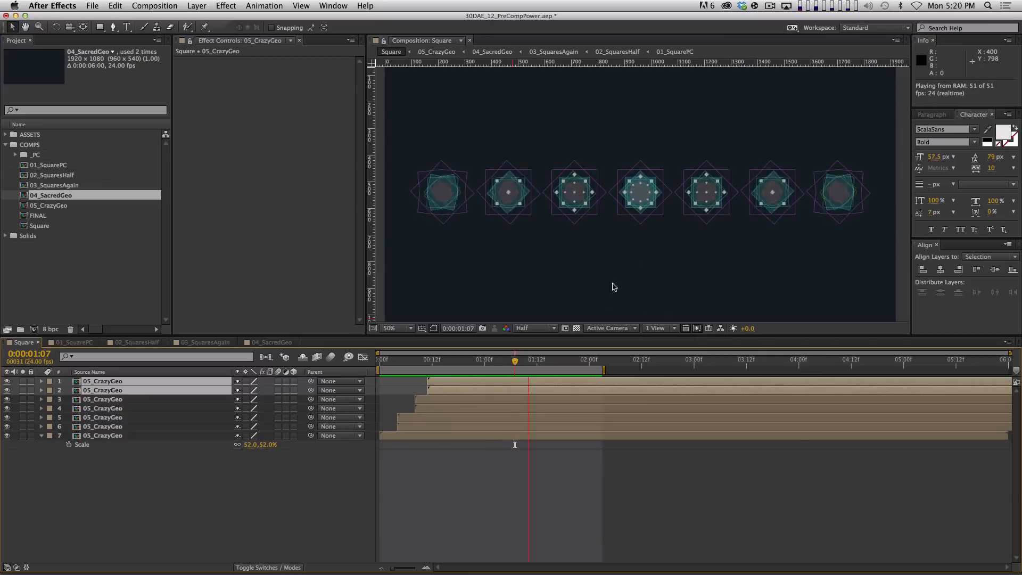
key("space")
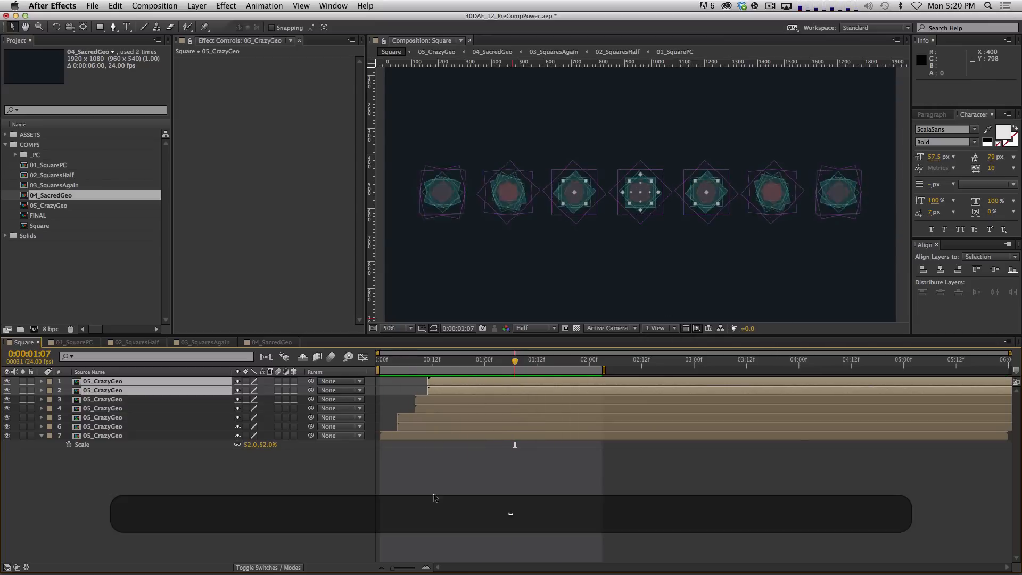
key("space")
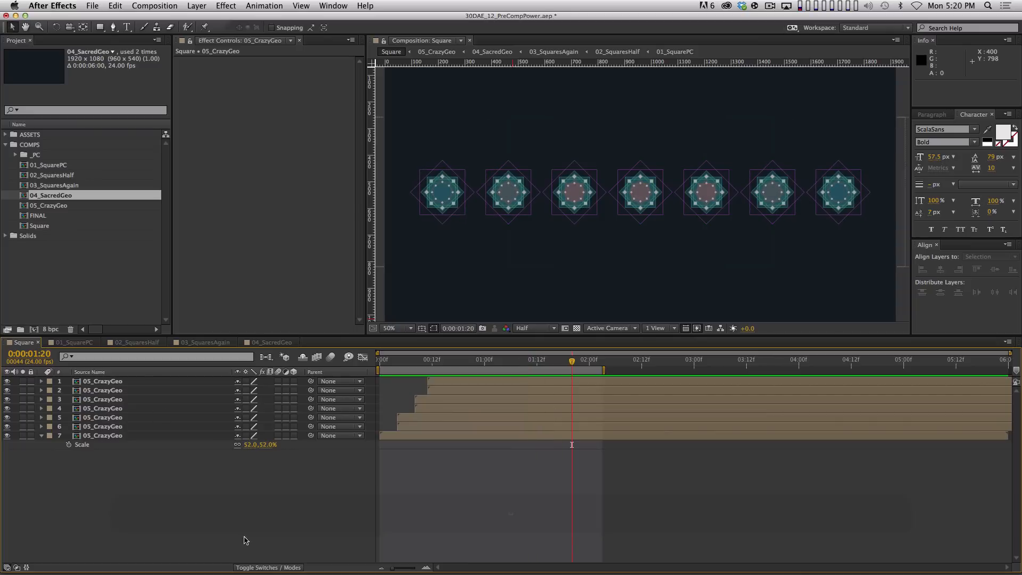
left_click_drag(243, 539, 58, 307)
key("shift+super+c")
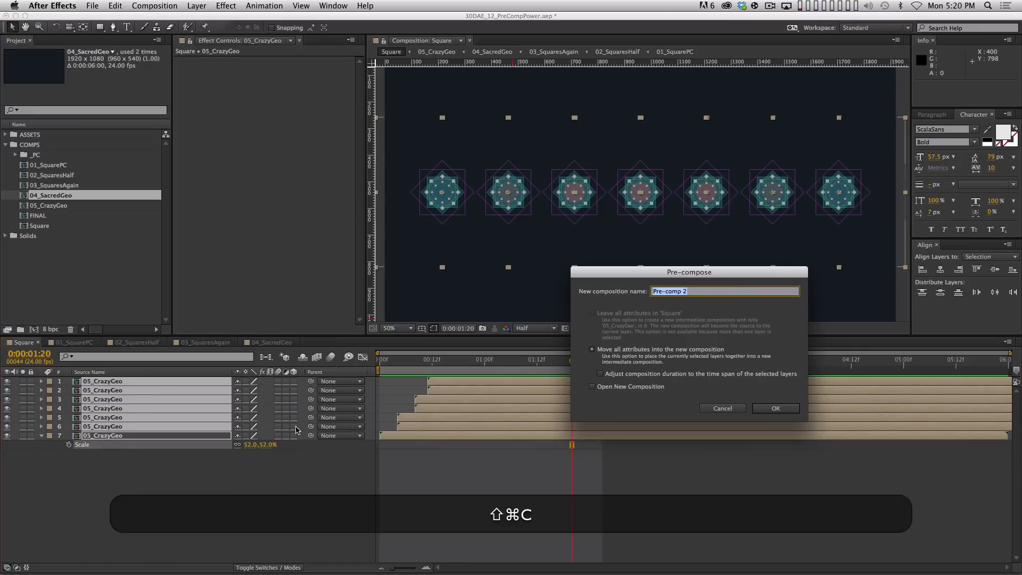
Name the precomp 06_GeoCascade, confirm it, then select the nested layer and preview it
key("shift")
type("06_Geo")
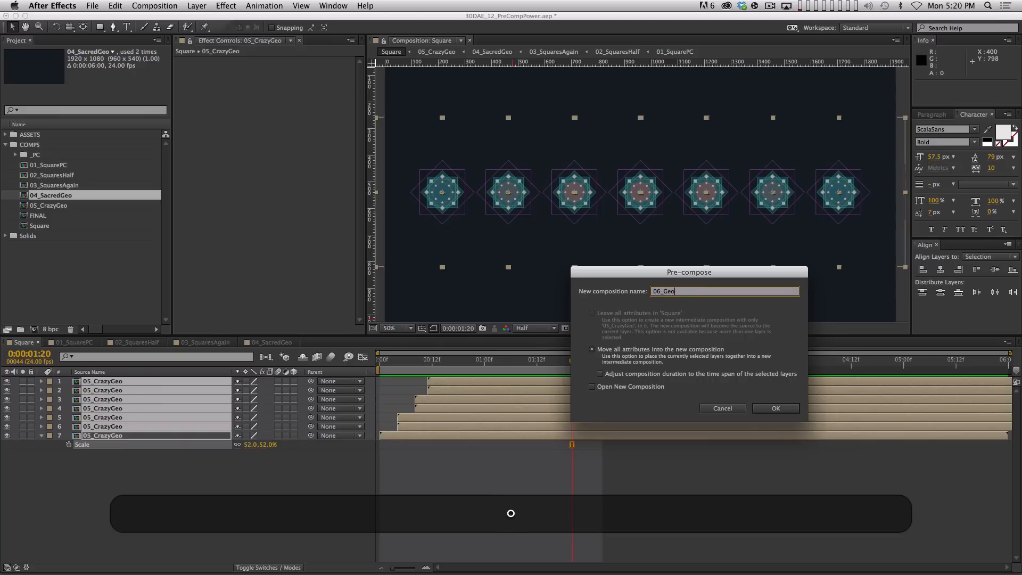
type("Cascade")
key("Return")
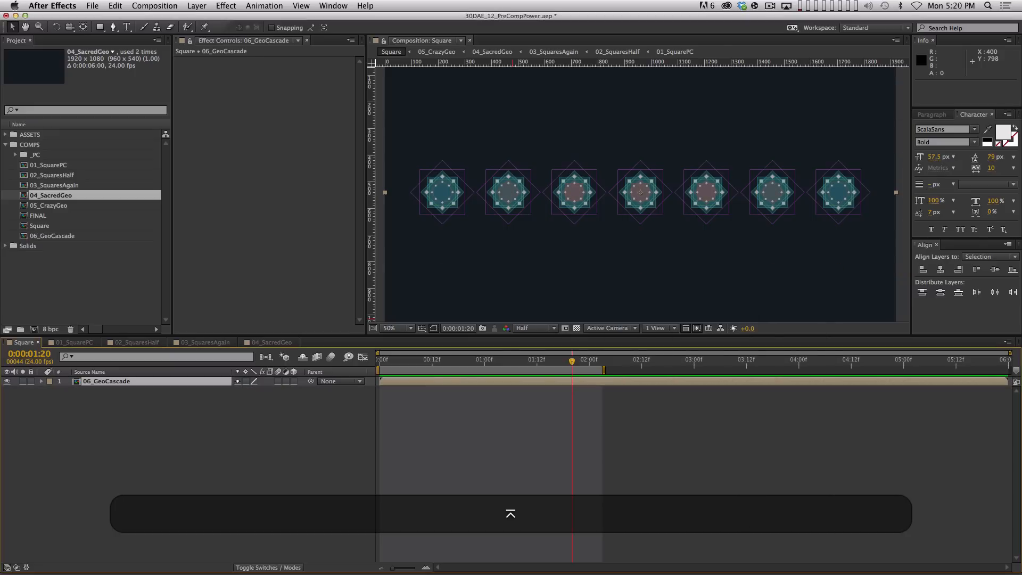
left_click(285, 413)
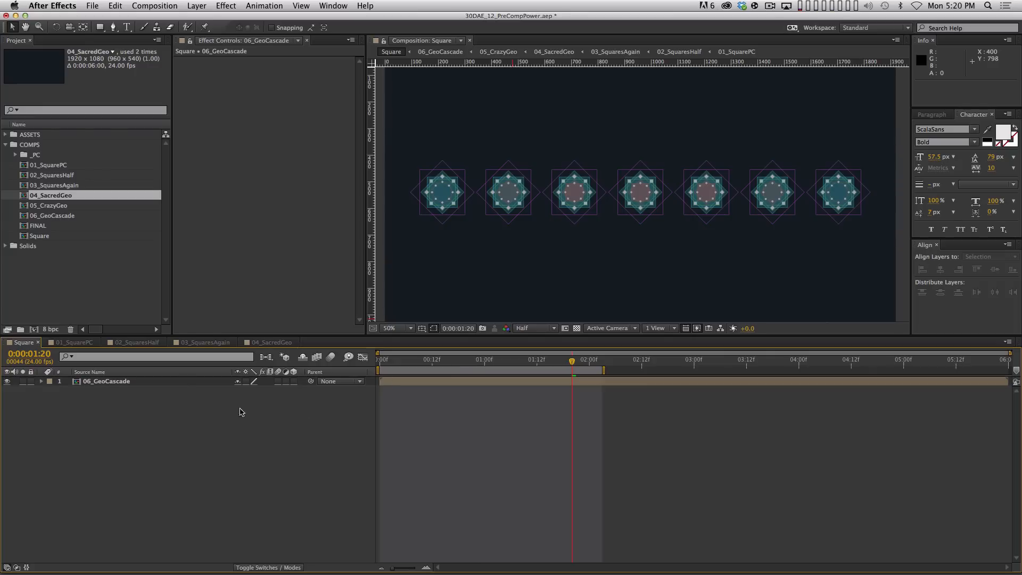
left_click(179, 382)
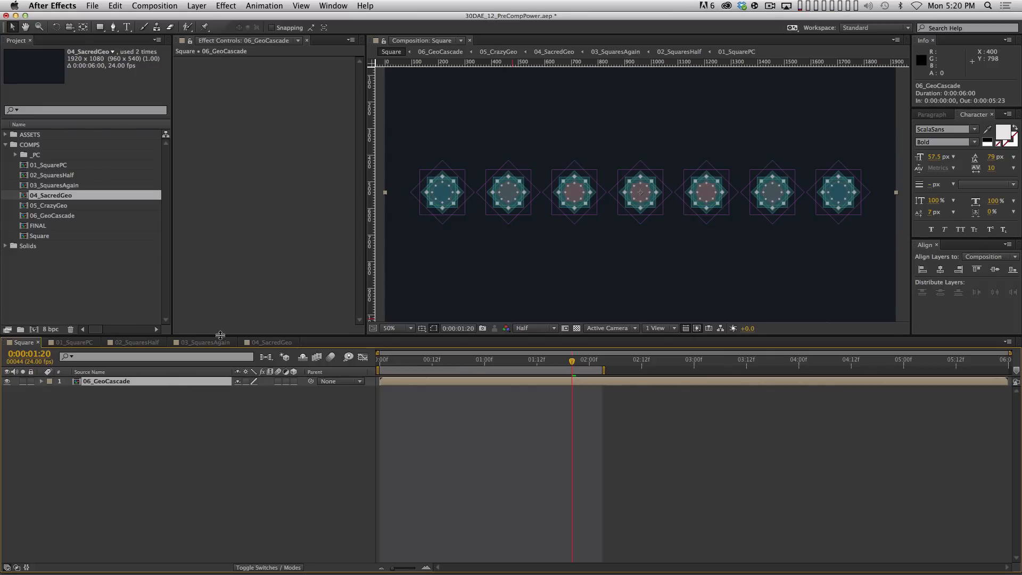
key("space")
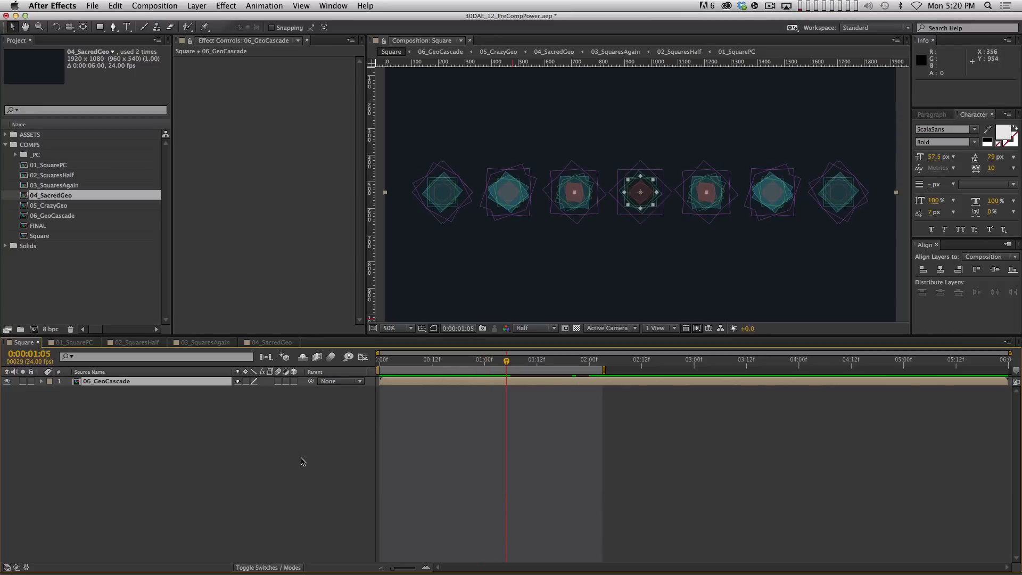
Keyframe Rotation from 0° through -2.5° and 35.8° to a final 45° at 0:00:01:22
key("alt+r")
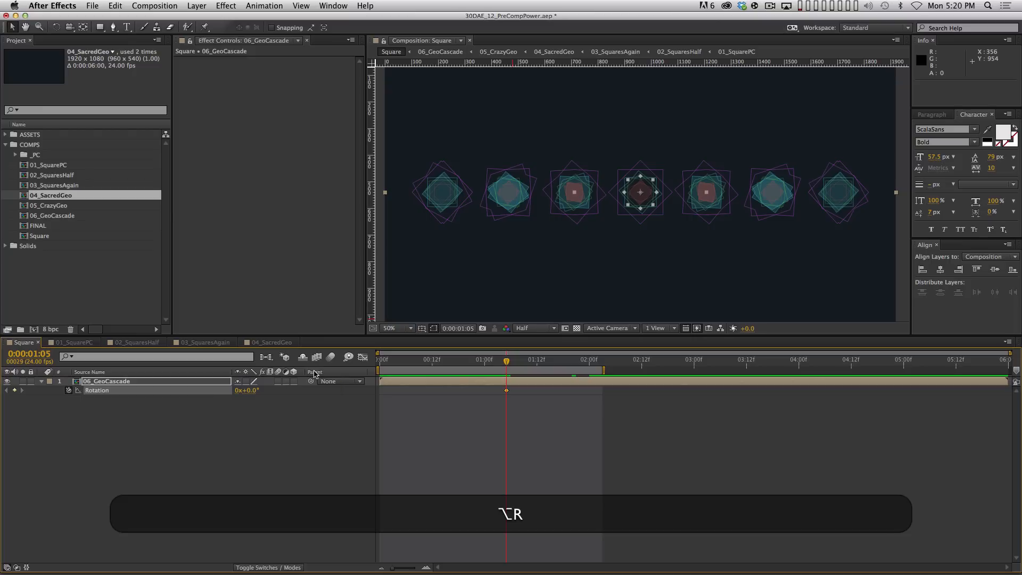
key("Page_Down")
key("Page_Down")
key("Page_Down")
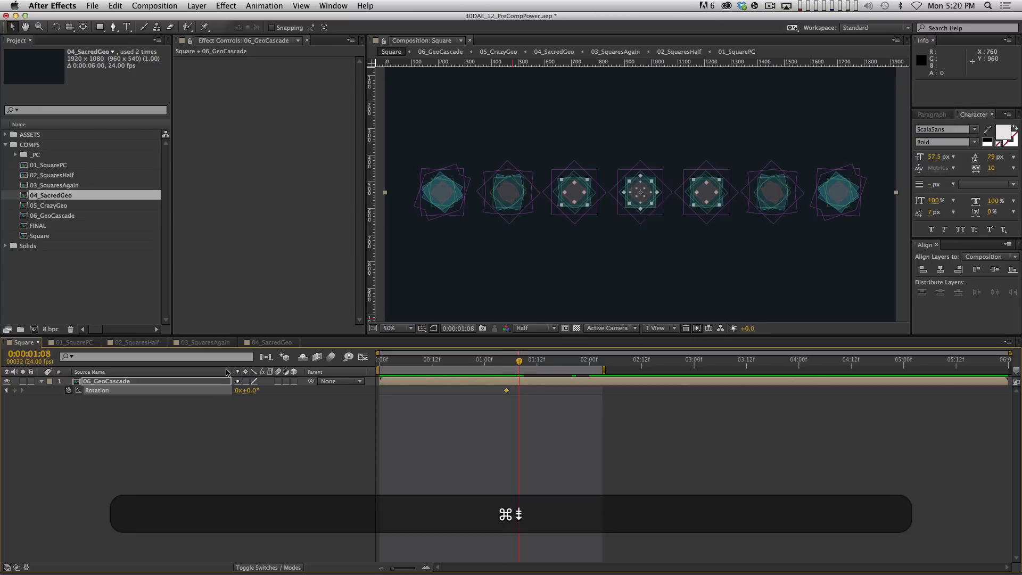
left_click_drag(248, 390, 237, 390)
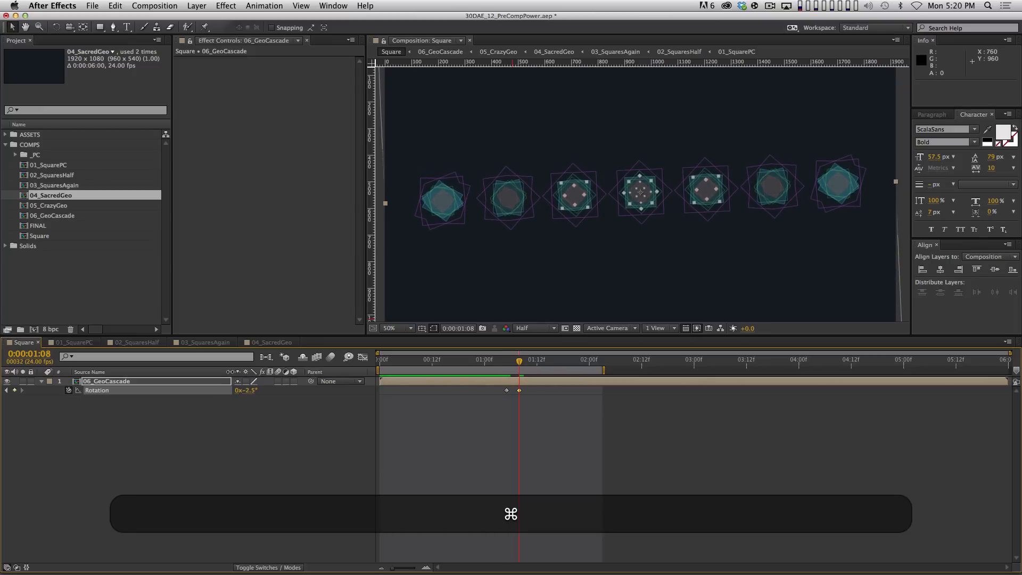
key("shift+Page_Down")
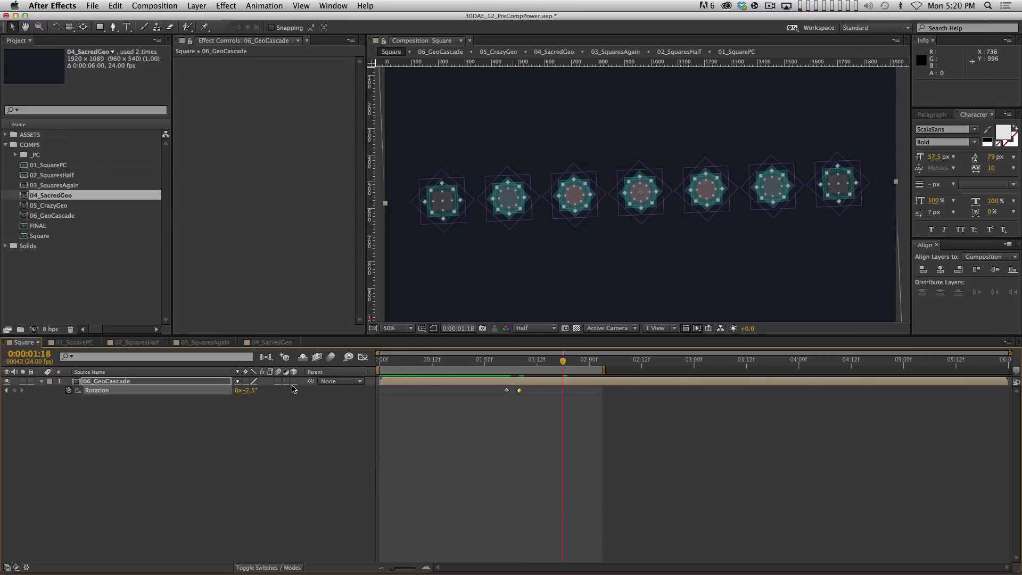
key("super")
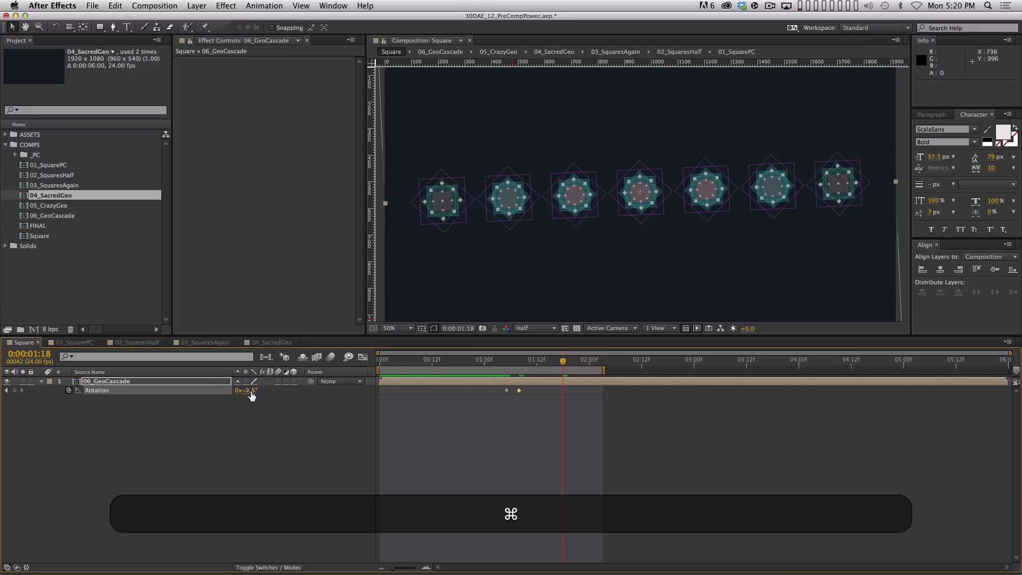
left_click_drag(255, 389, 466, 345)
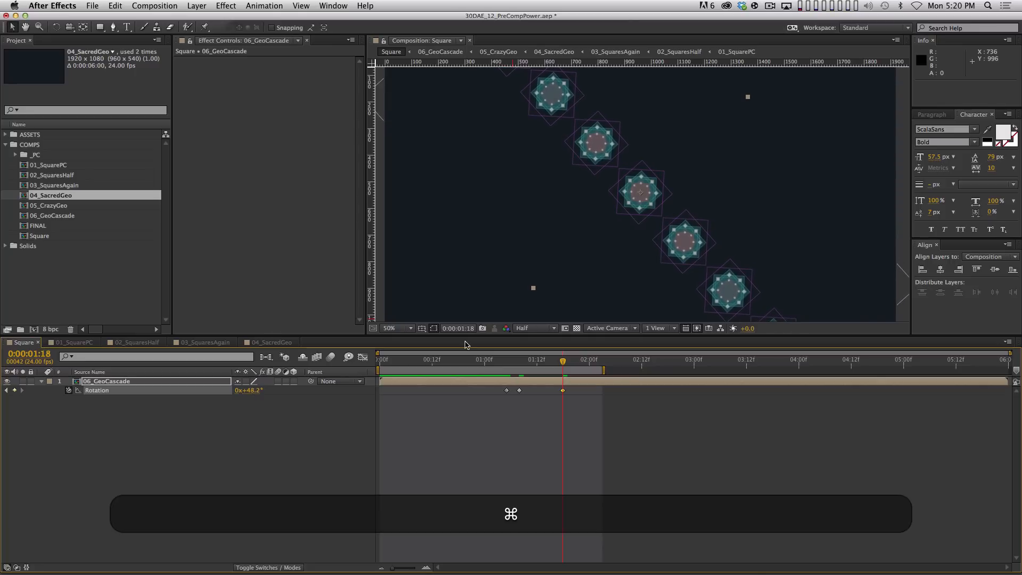
left_click(250, 392)
type("45")
key("Return")
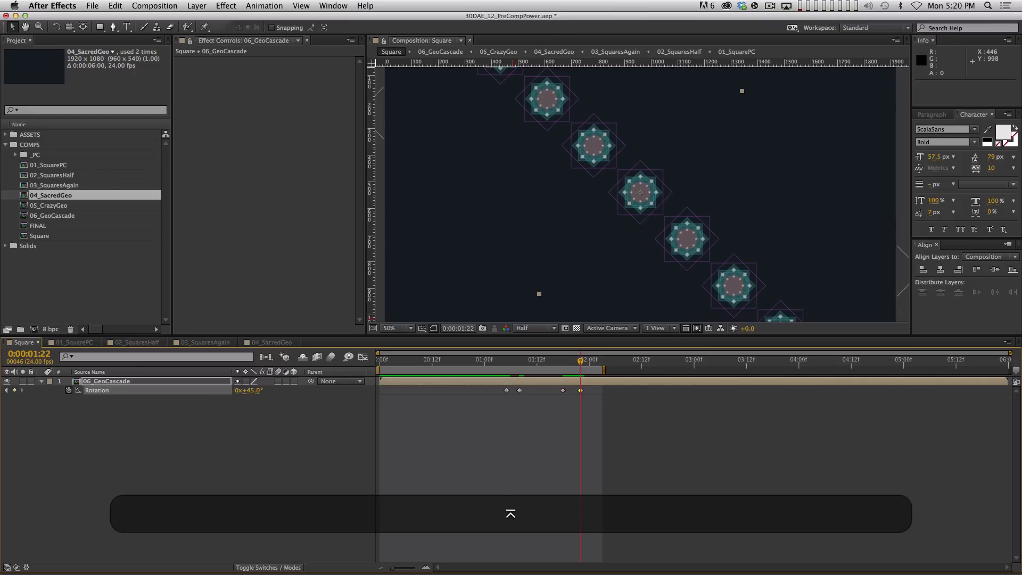
Apply Easy Ease to all four Rotation keyframes and show the Rotation value graph
left_click_drag(597, 452, 470, 375)
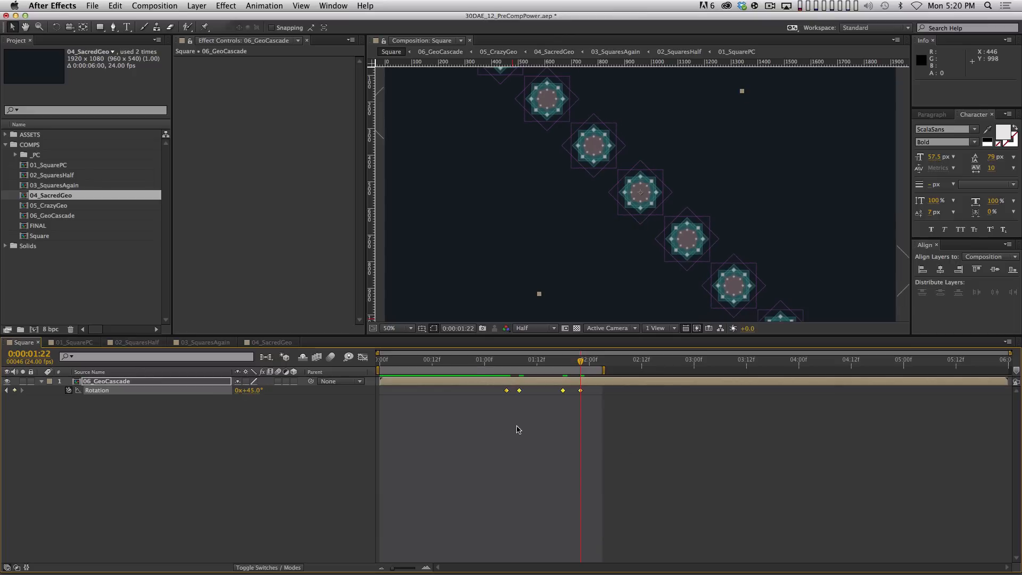
key("F9")
left_click(363, 357)
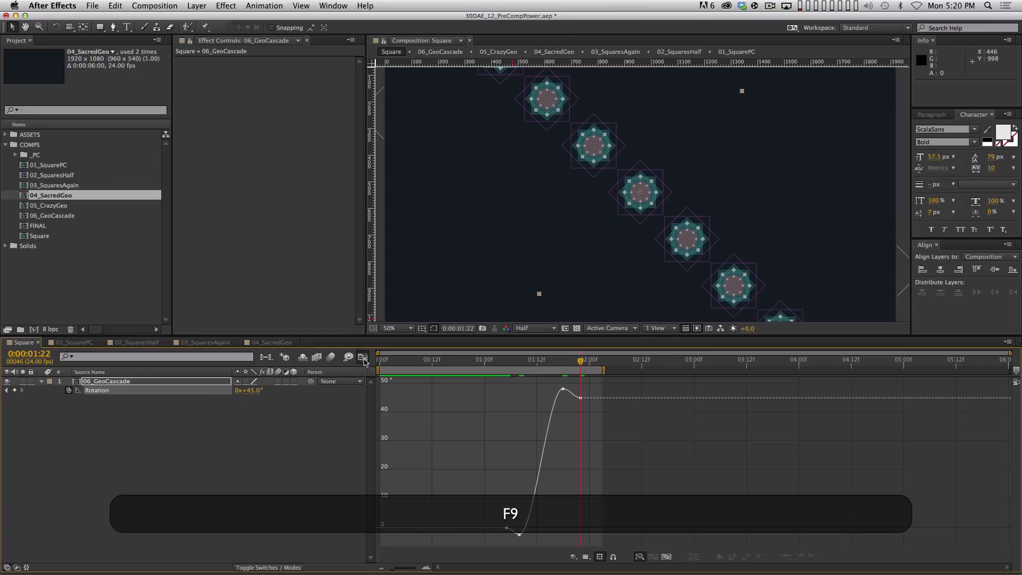
Lengthen the Bezier ease handles on the Rotation keyframes at 05f, 08f, 22f and the top
left_click(666, 556)
left_click_drag(842, 412, 791, 387)
left_click_drag(726, 389, 663, 392)
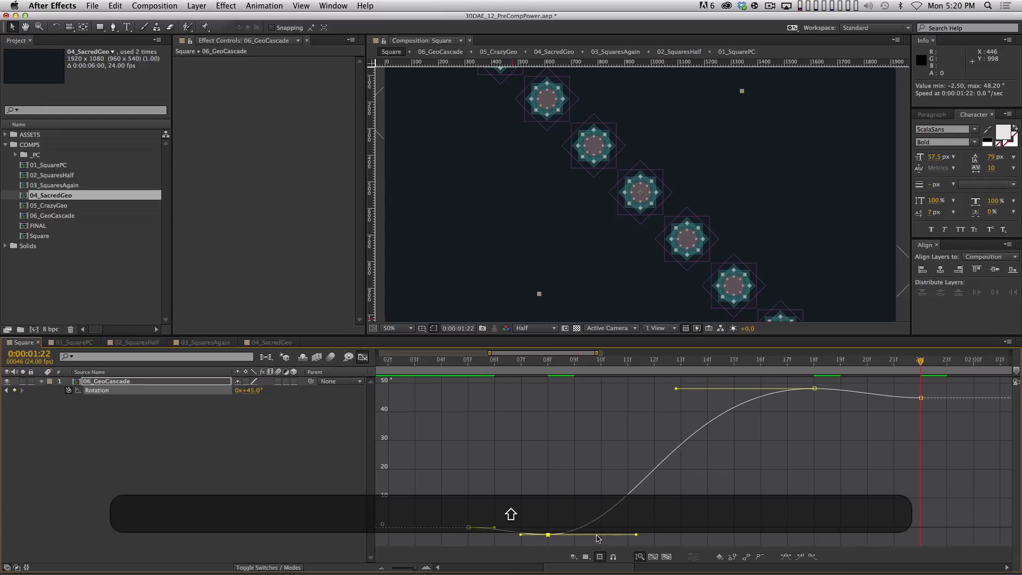
left_click_drag(636, 534, 680, 535)
left_click_drag(495, 527, 511, 524)
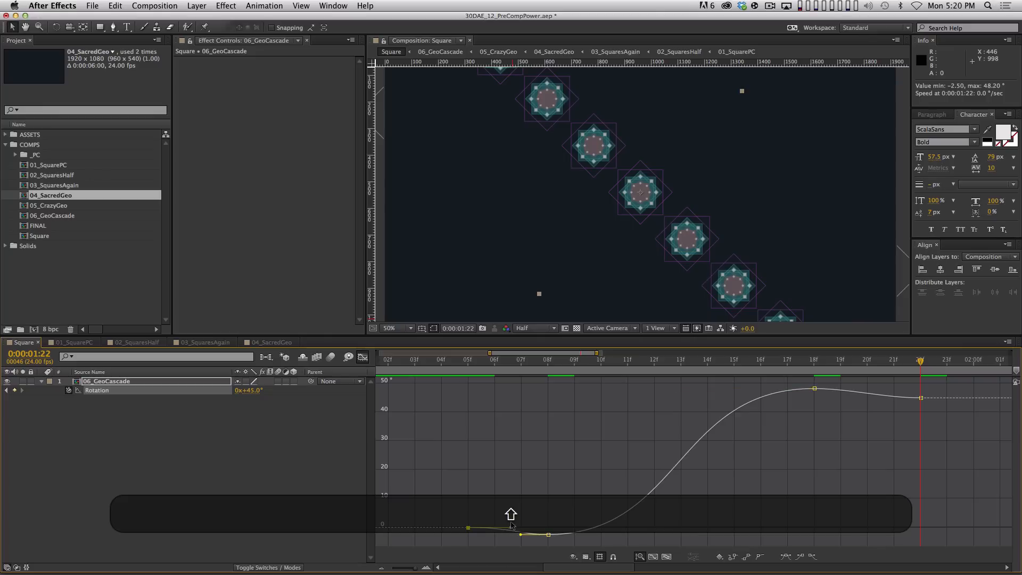
left_click_drag(954, 419, 861, 389)
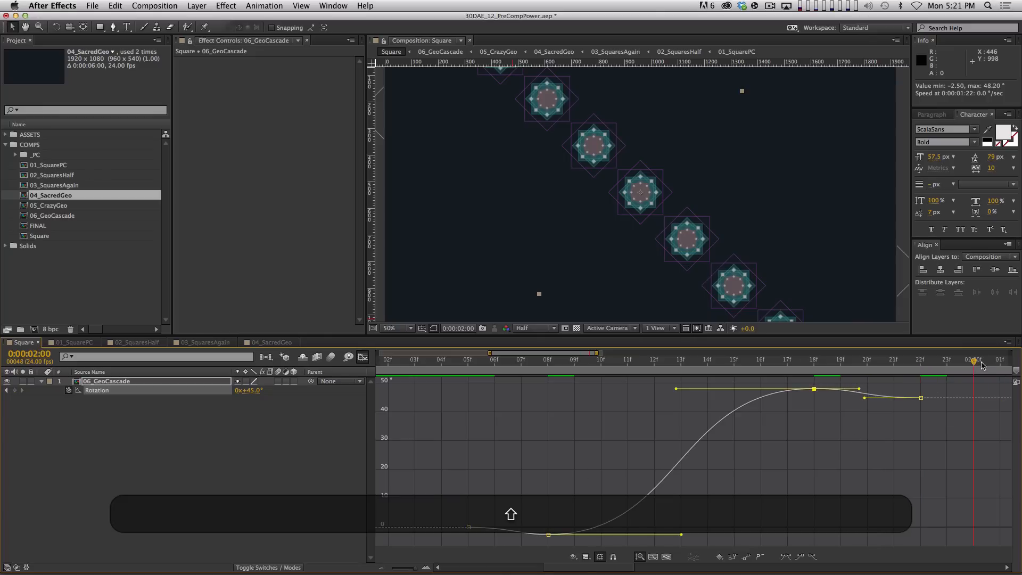
Preview the eased rotation, then return to keyframe bars with the timeline zoomed out to about 3 seconds
key("minus")
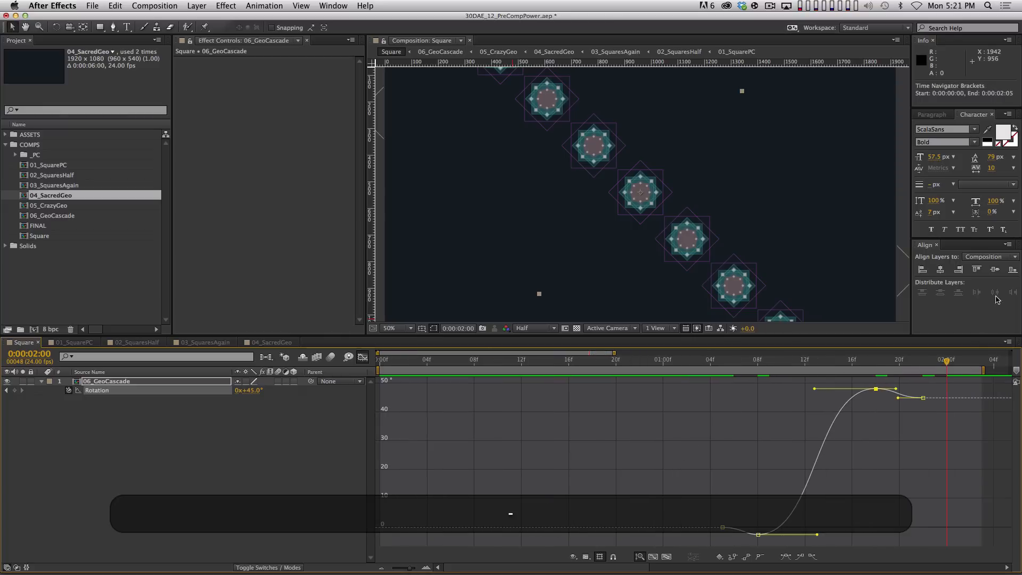
key("Right")
key("KP_0")
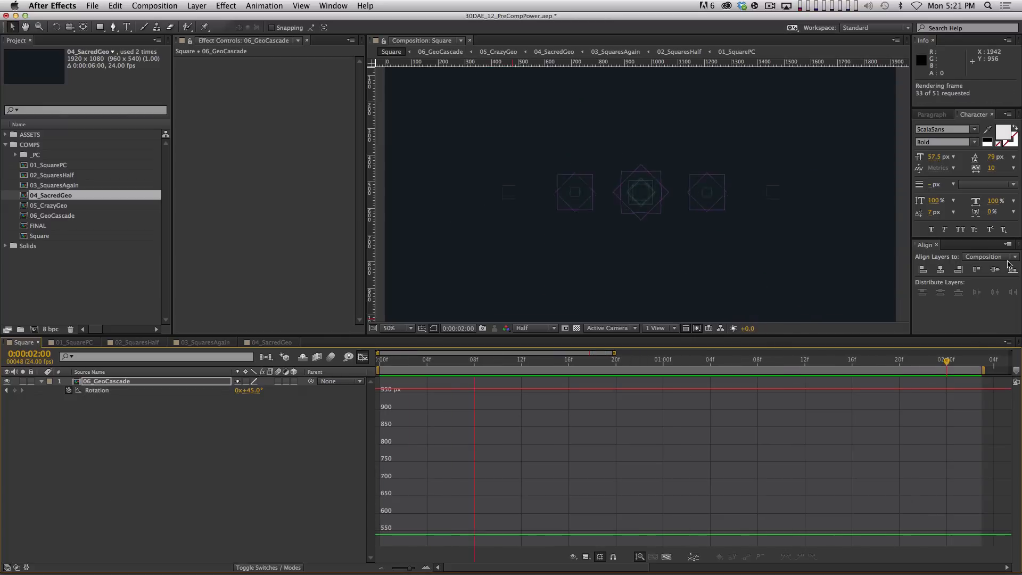
key("space")
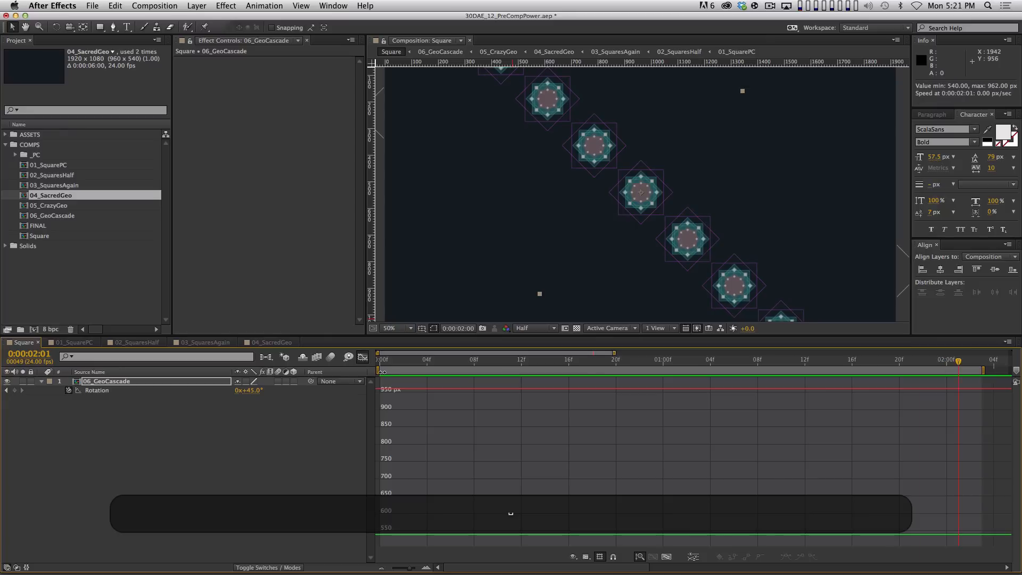
key("shift+F3")
key("minus")
key("minus")
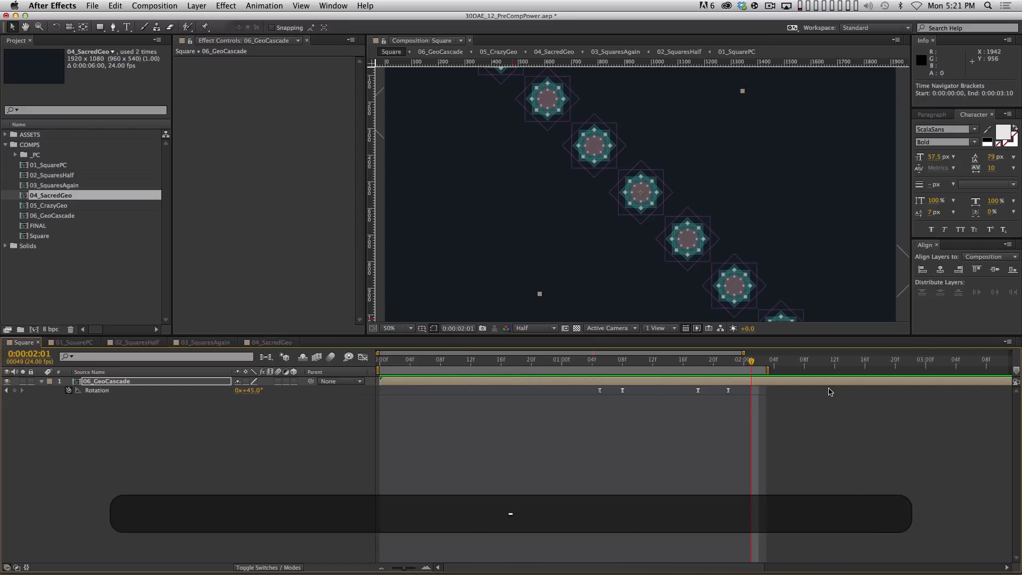
Slide all four Rotation keyframes earlier, snapping the second onto 0:00:00:19, and preview
left_click_drag(771, 388, 591, 421)
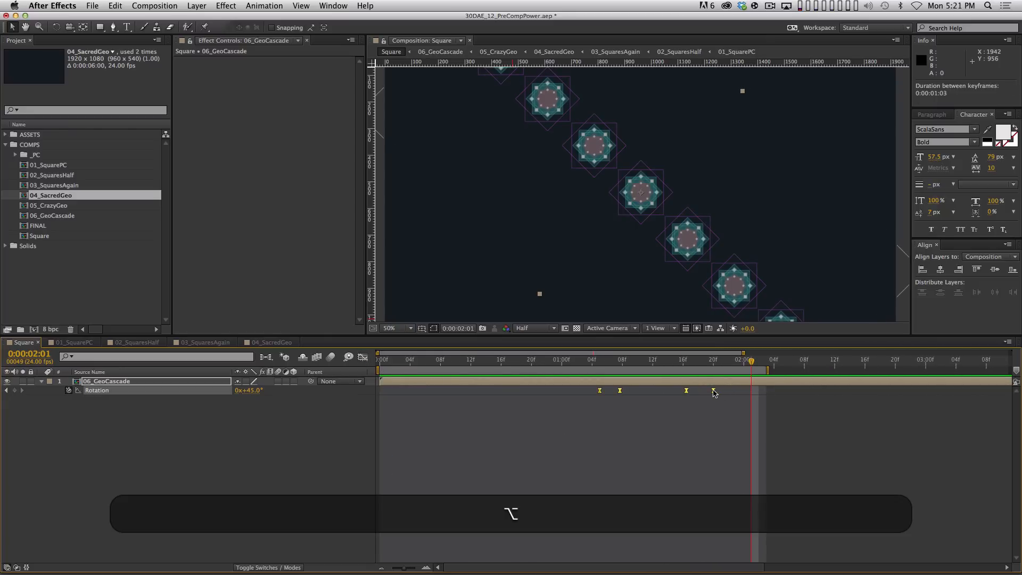
left_click_drag(682, 400, 595, 399)
key("KP_0")
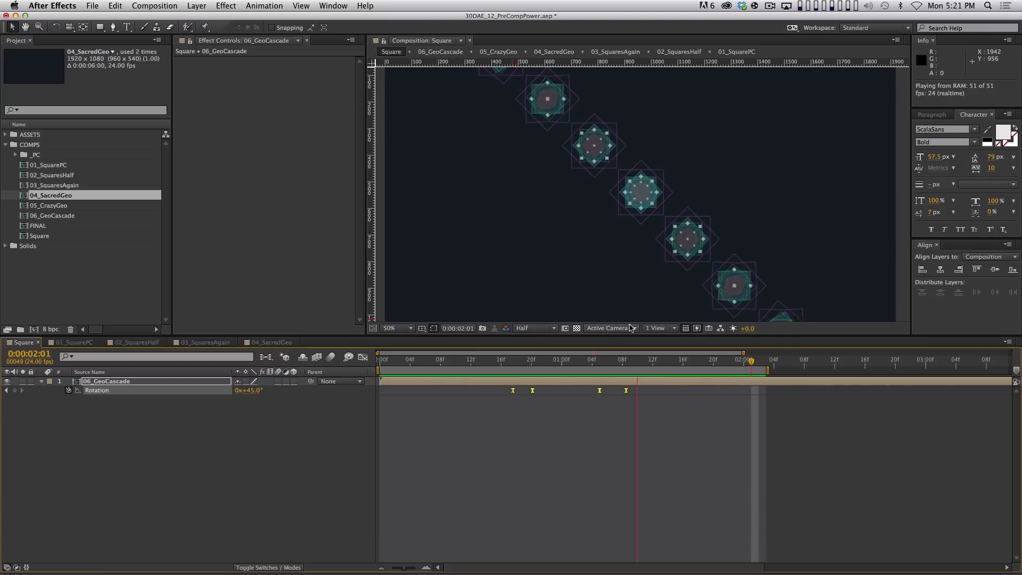
key("space")
left_click_drag(449, 349, 522, 353)
left_click_drag(532, 391, 523, 392)
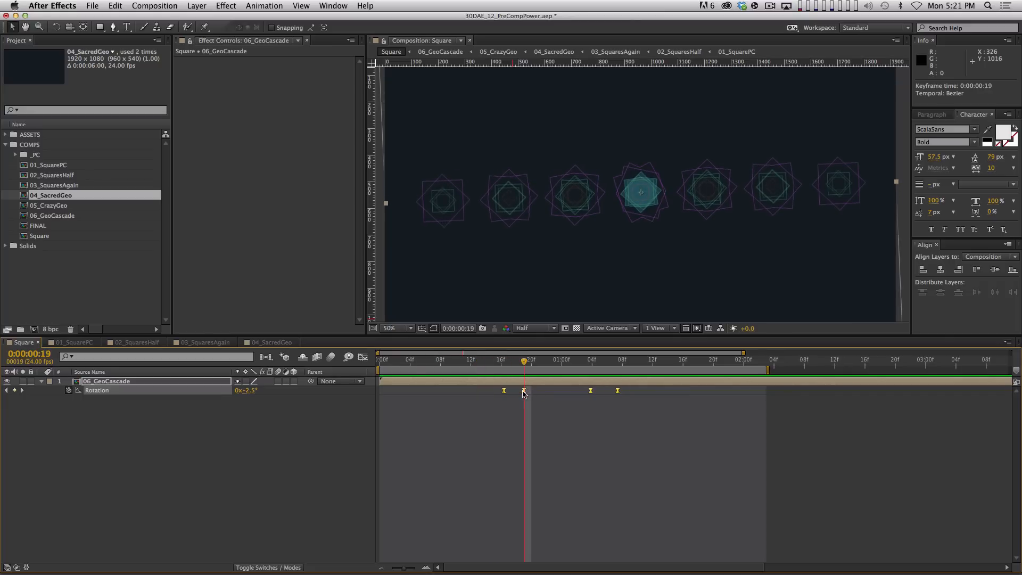
key("KP_0")
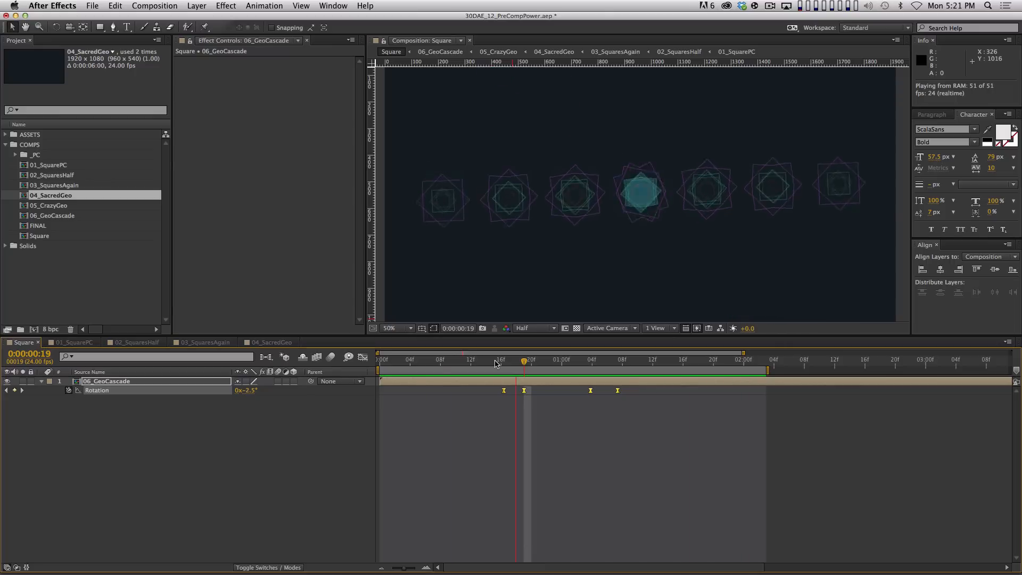
key("space")
left_click(544, 456)
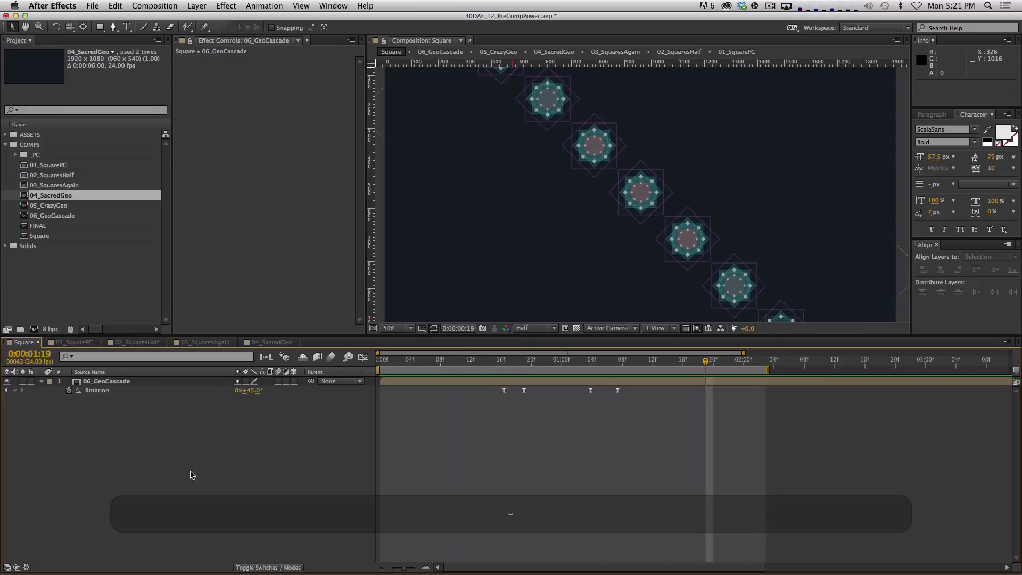
Pre-compose the 06_GeoCascade layer into a new precomp named 07_GeoRotate
left_click(41, 382)
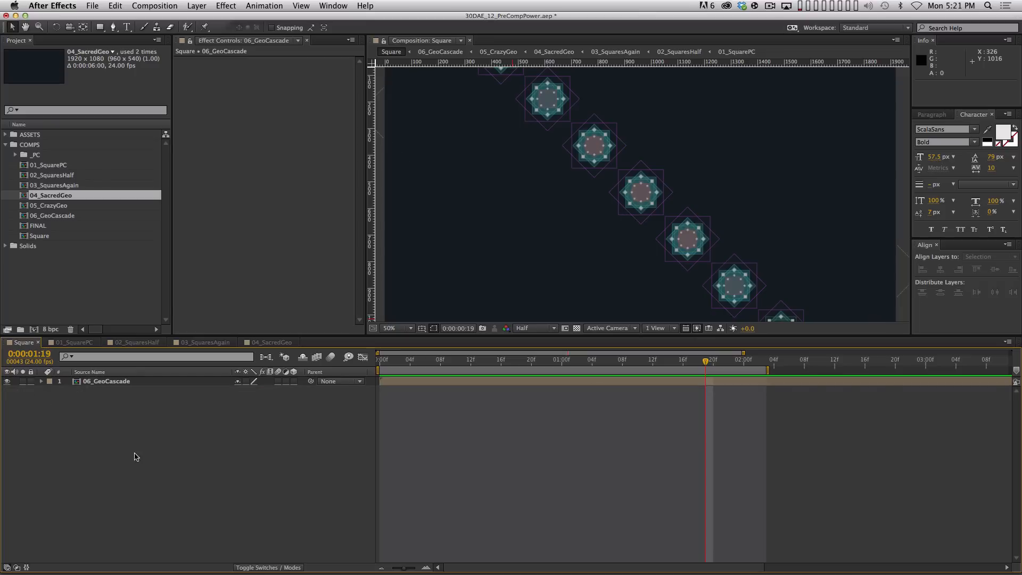
left_click_drag(158, 448, 76, 367)
key("shift+super+c")
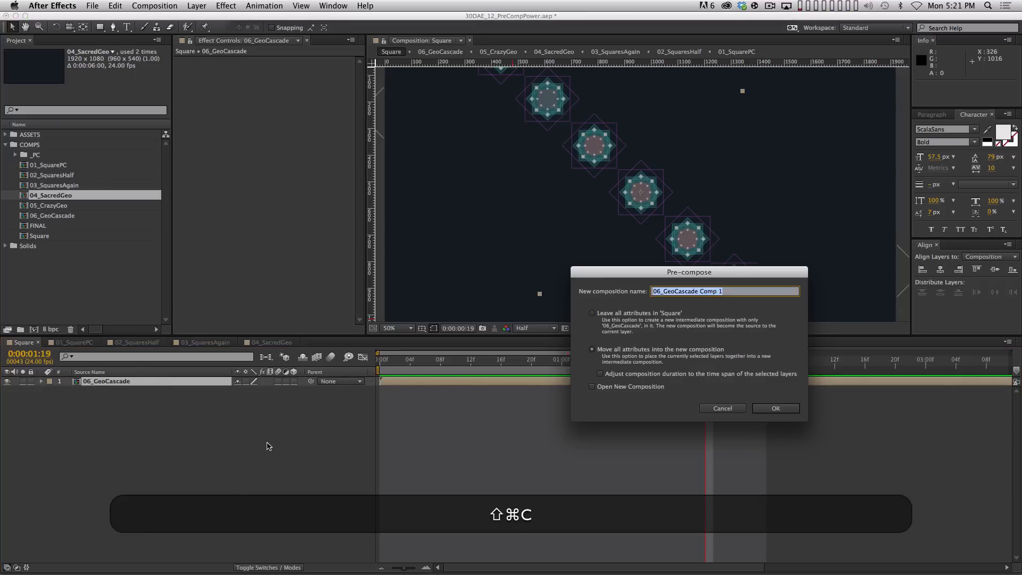
type("07_")
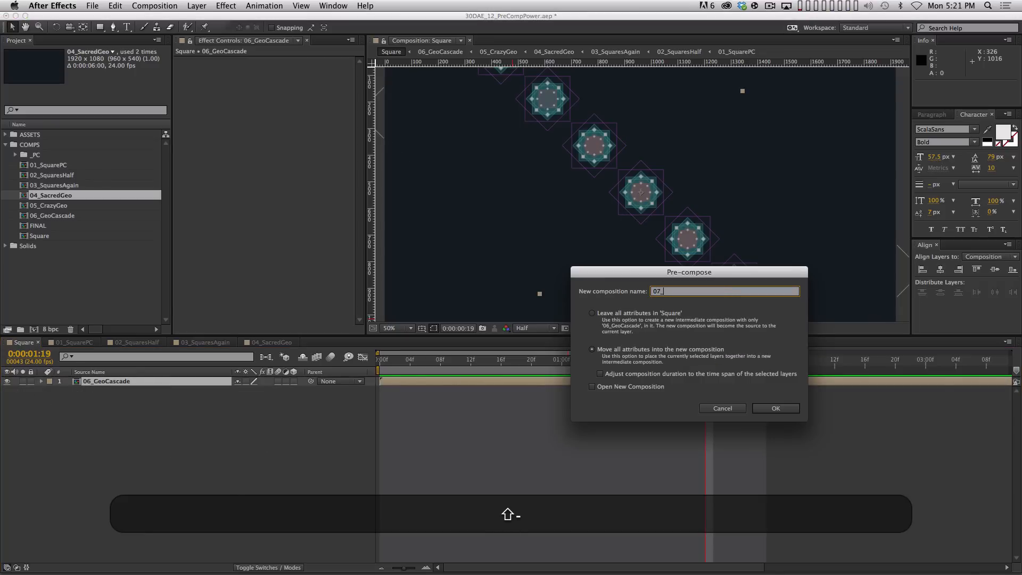
type("GeoRotate")
key("Return")
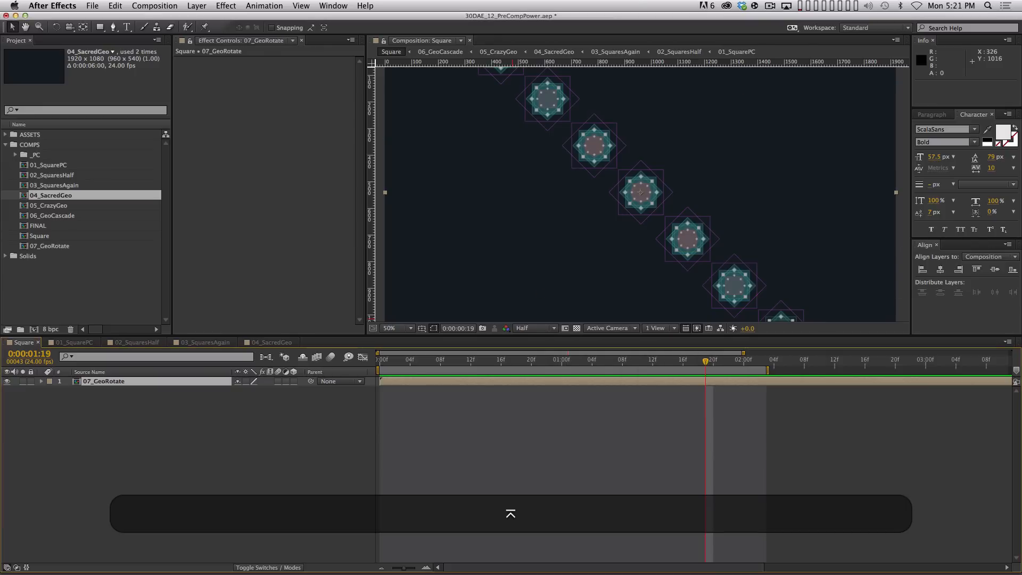
Duplicate the 07_GeoRotate layer and set the top copy's Rotation to 90°
left_click(219, 438)
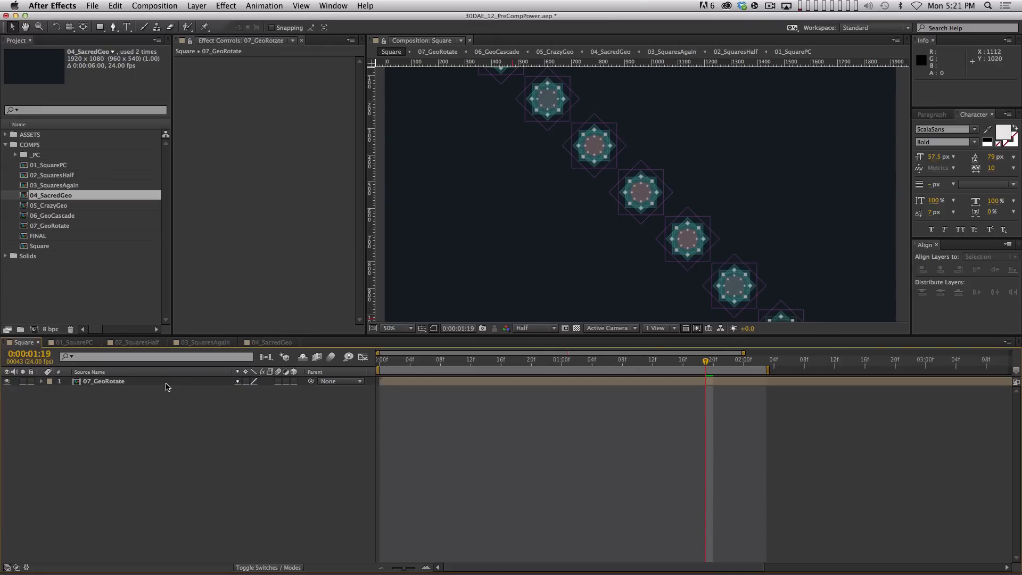
left_click(166, 382)
key("super+d")
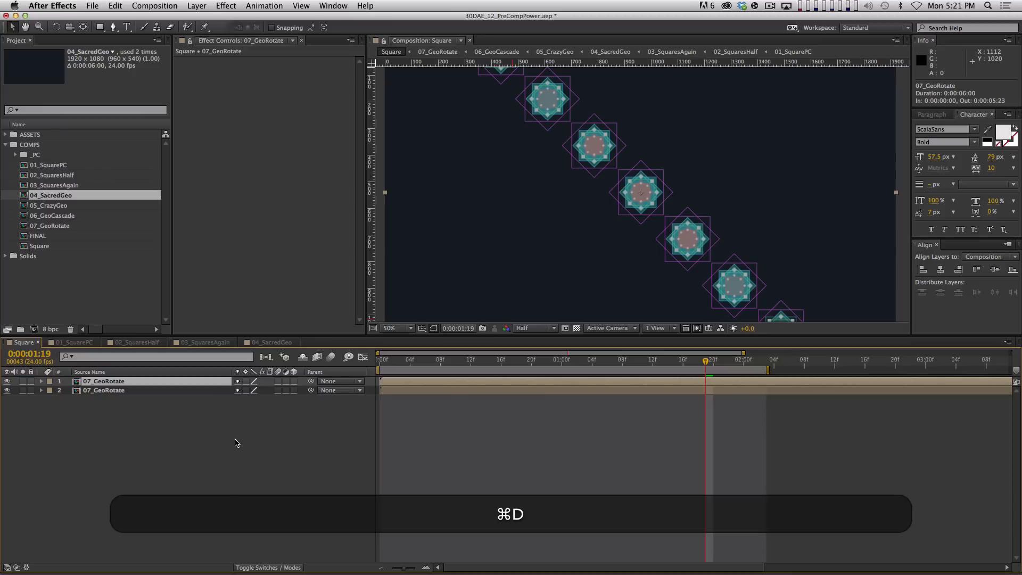
key("r")
left_click(250, 390)
type("45")
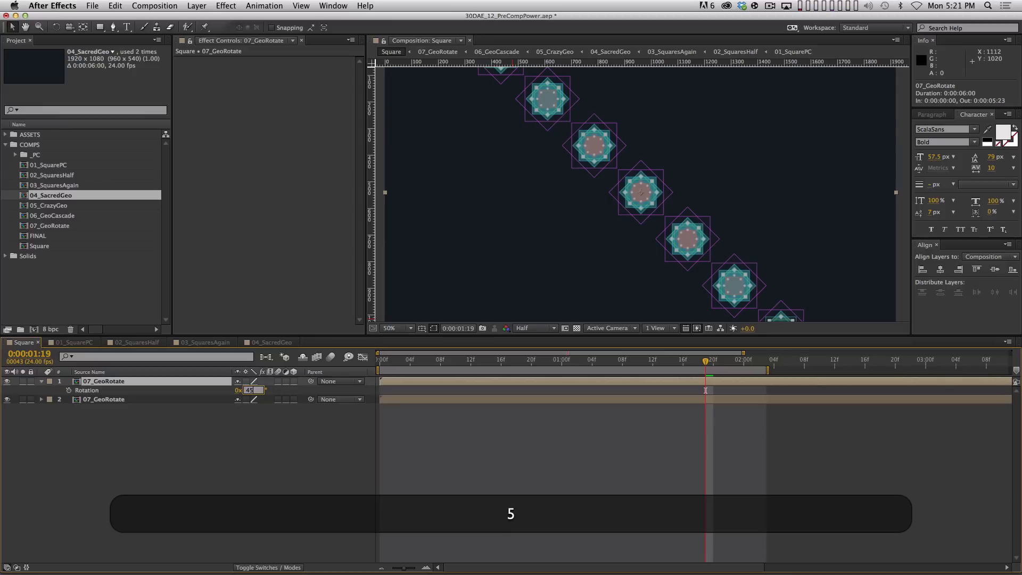
key("Return")
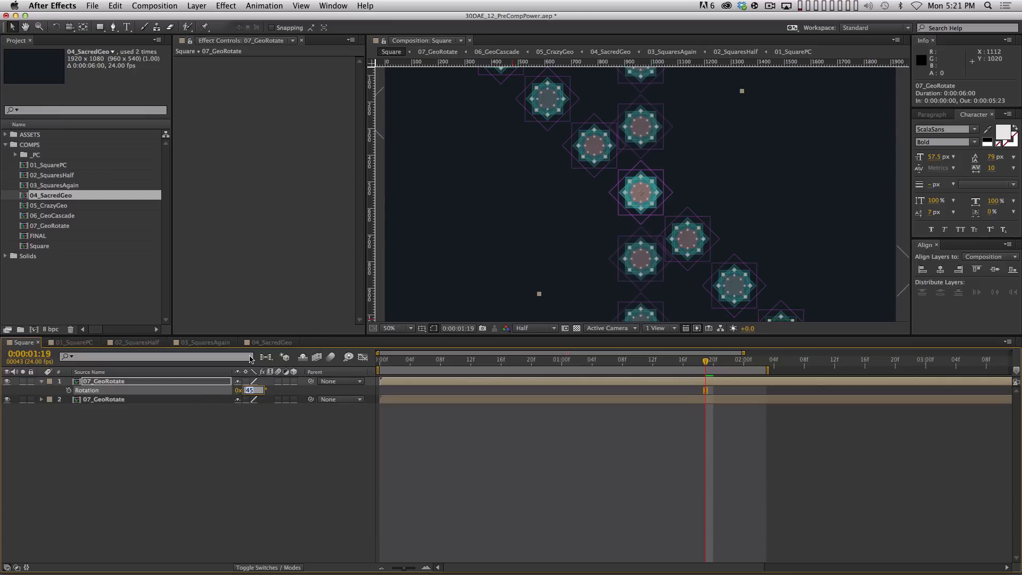
type("90")
key("Return")
Preview the crossing lattice animation and offset the top copy one frame later
left_click(490, 423)
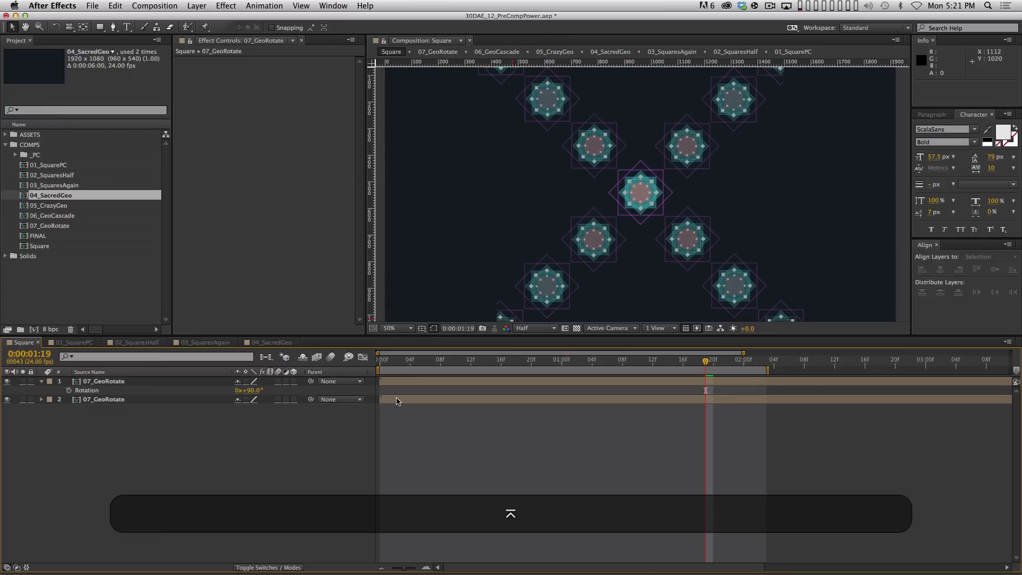
key("KP_0")
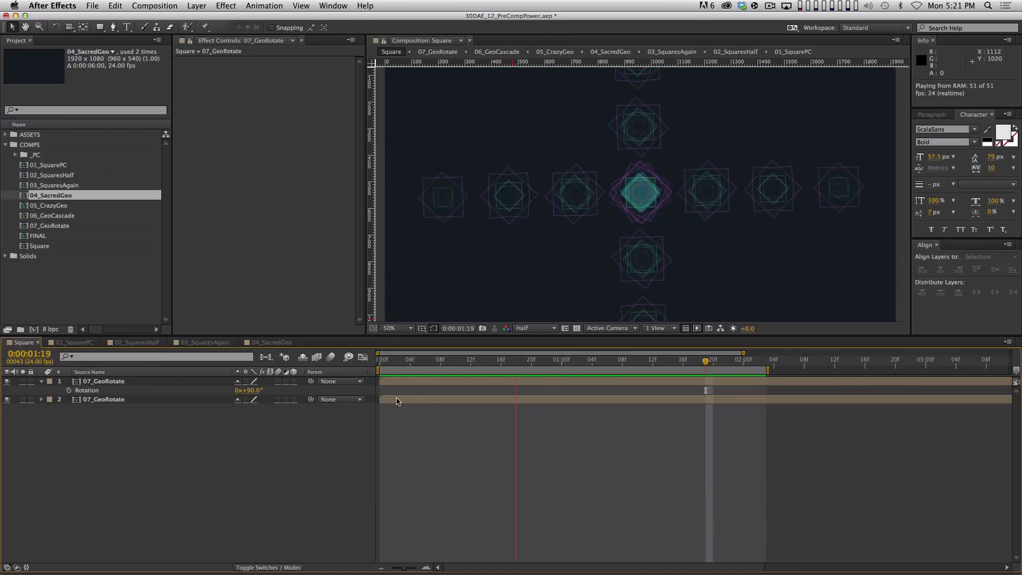
key("space")
left_click(161, 380)
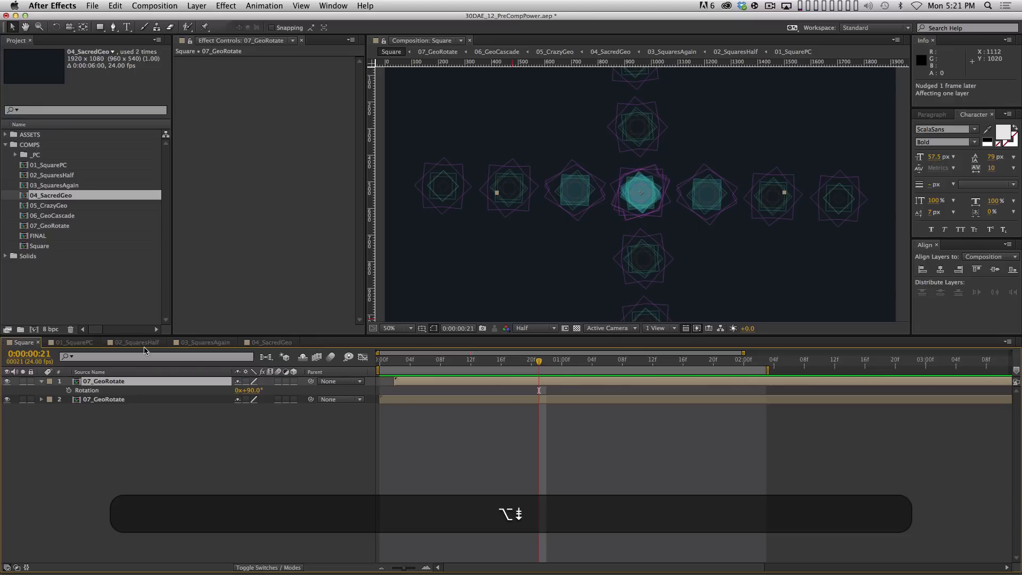
key("alt+KP_0")
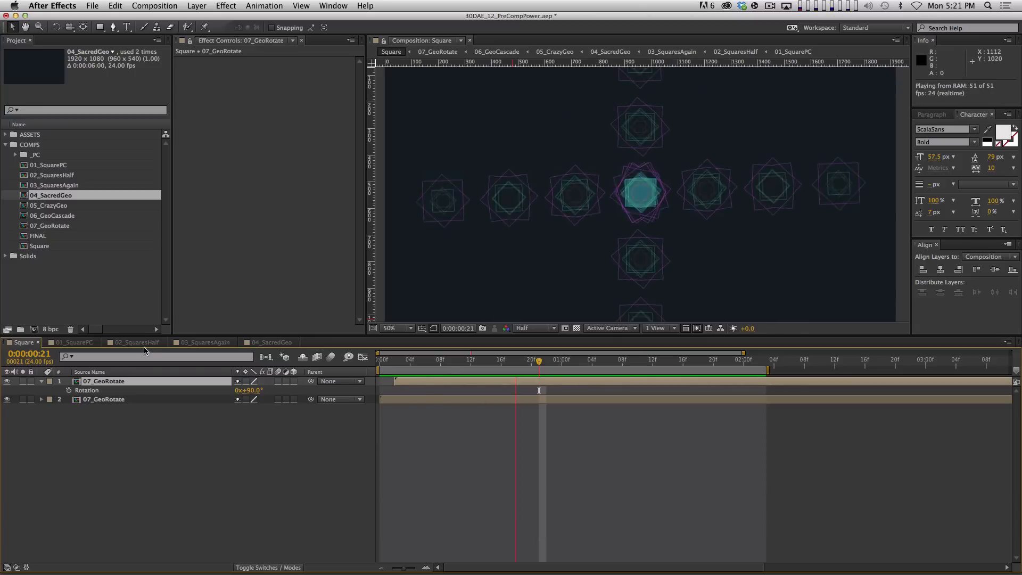
key("space")
Zoom the comp view out to 25%, preview the whole composition twice, then check zoom levels
key("comma")
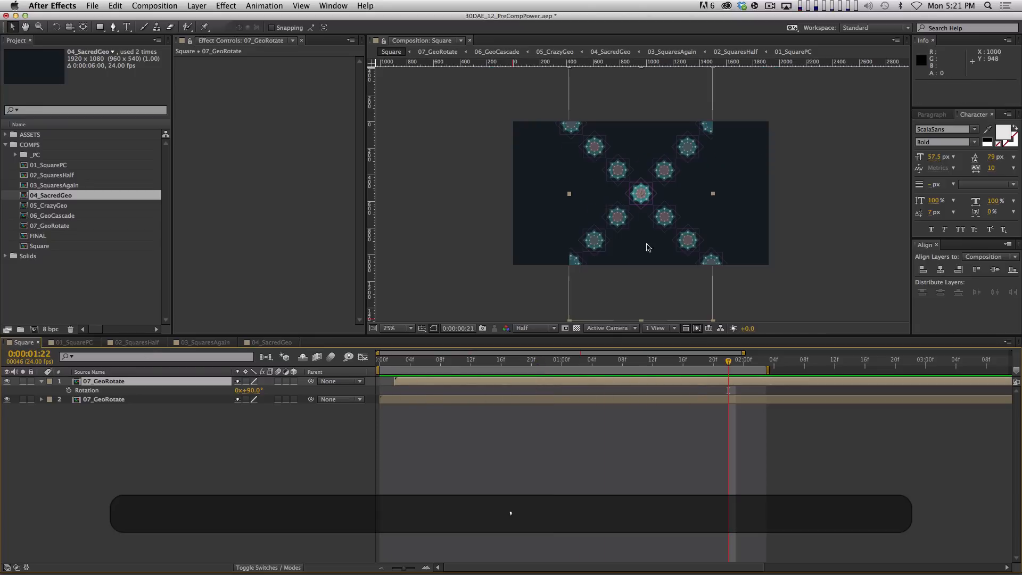
key("KP_0")
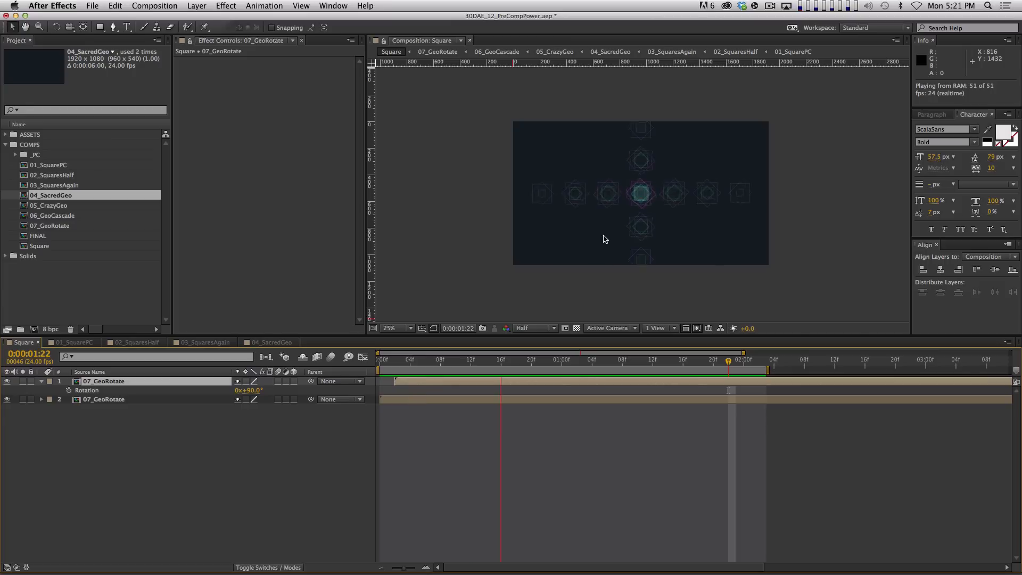
key("space")
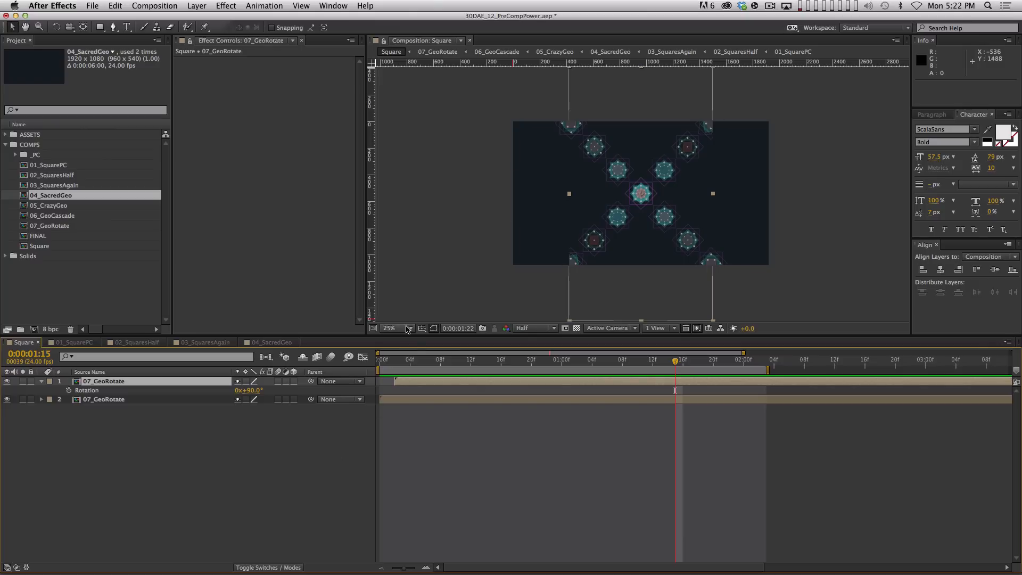
key("KP_0")
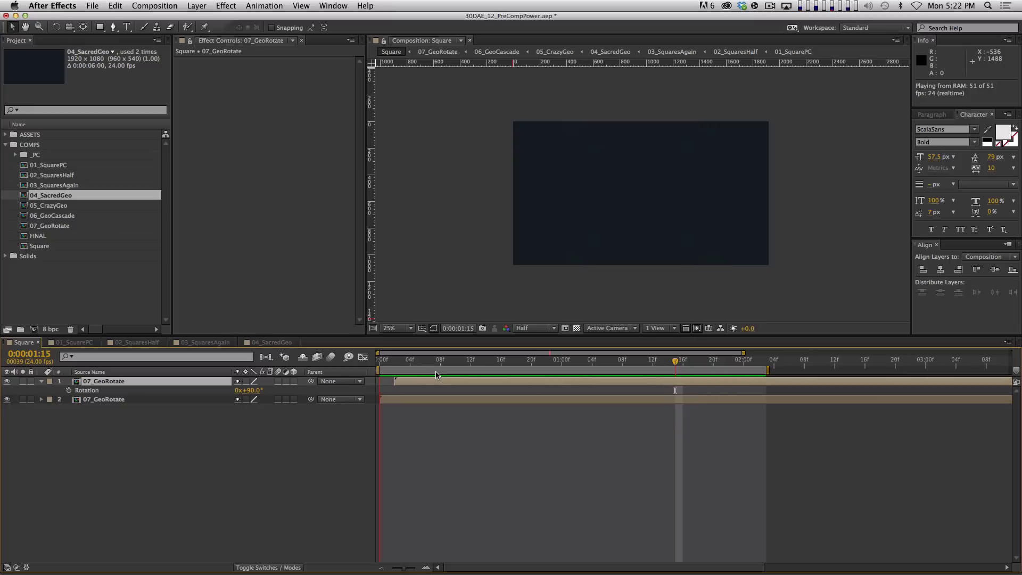
key("space")
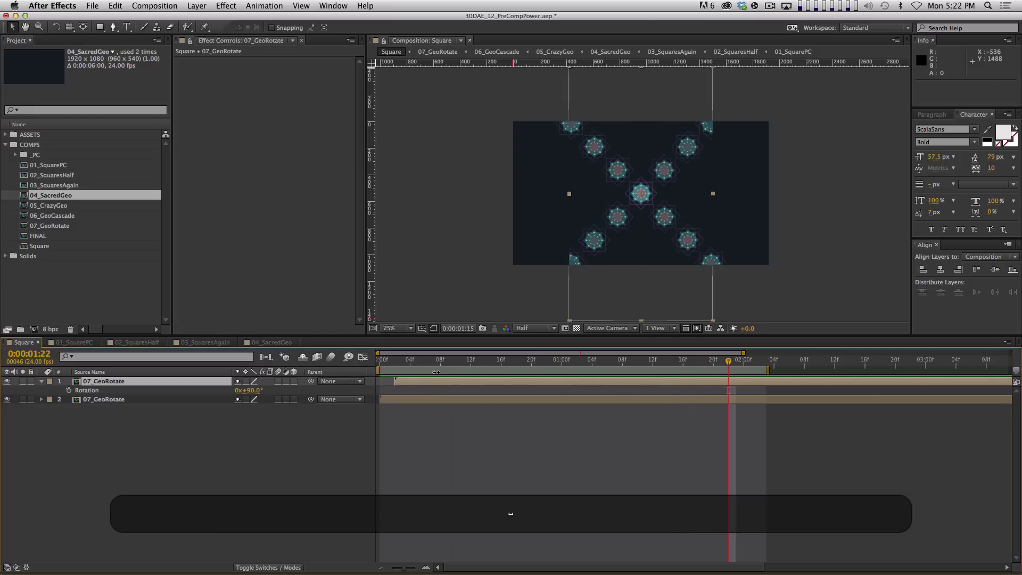
key("period")
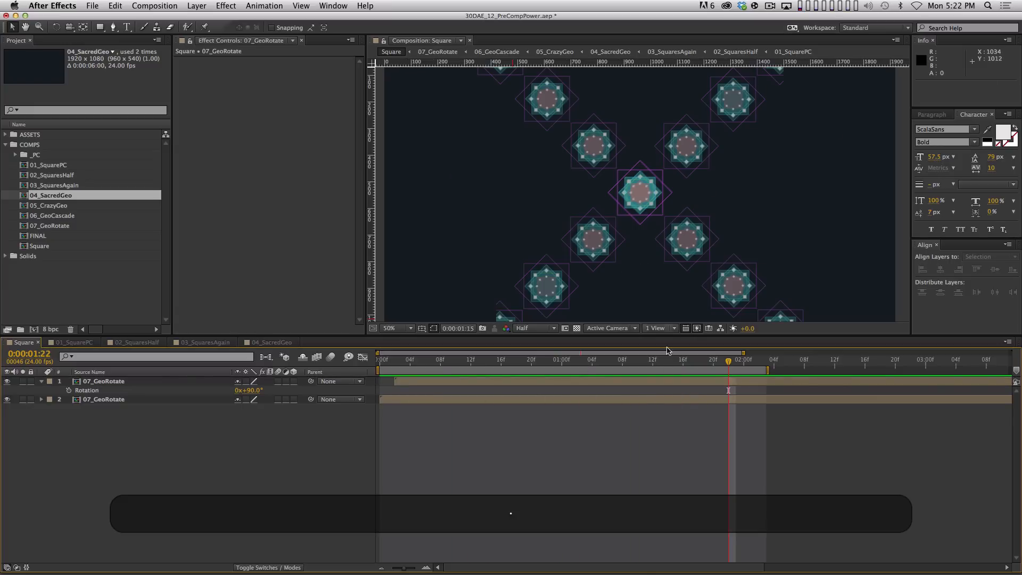
key("comma")
Pre-compose both 07_GeoRotate layers into a new precomp named 08_GeoCross
left_click_drag(213, 468, 140, 398)
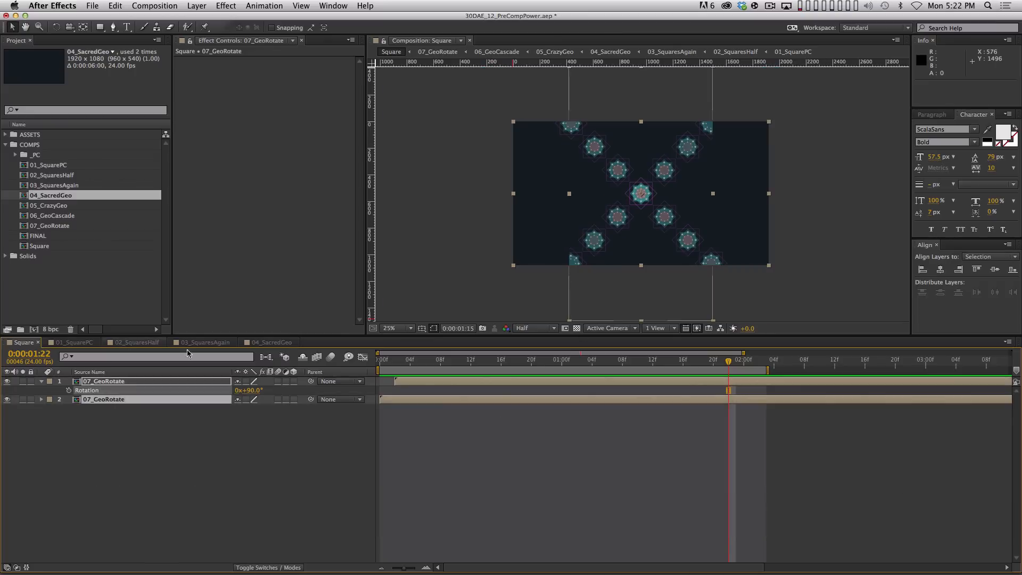
key("shift+super+c")
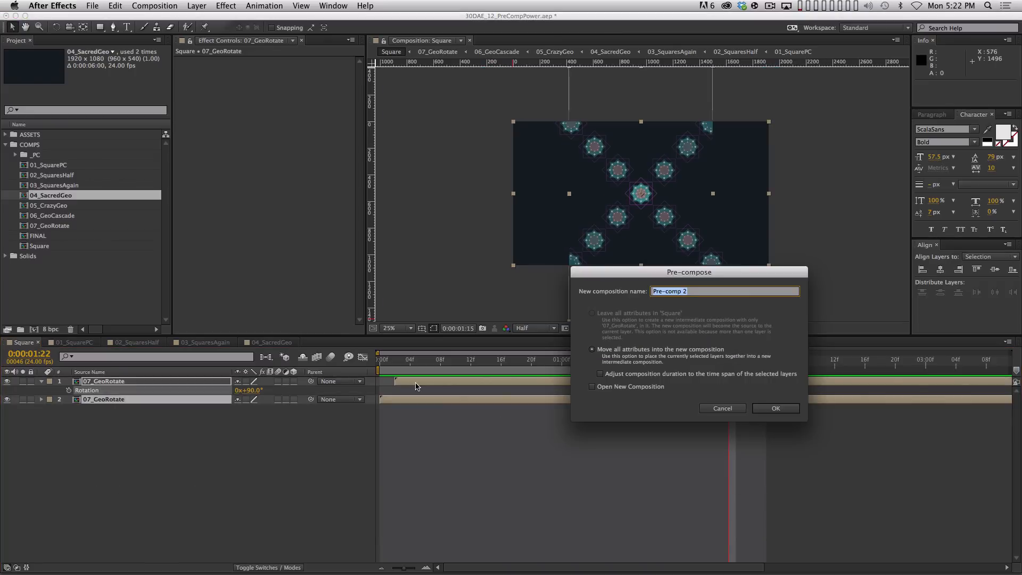
type("08_GeoCross")
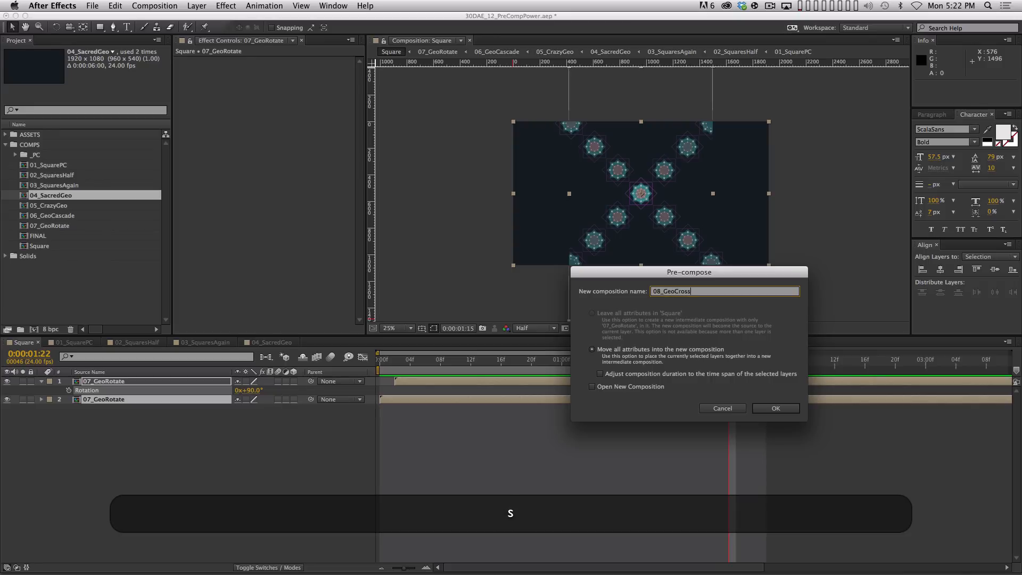
key("Return")
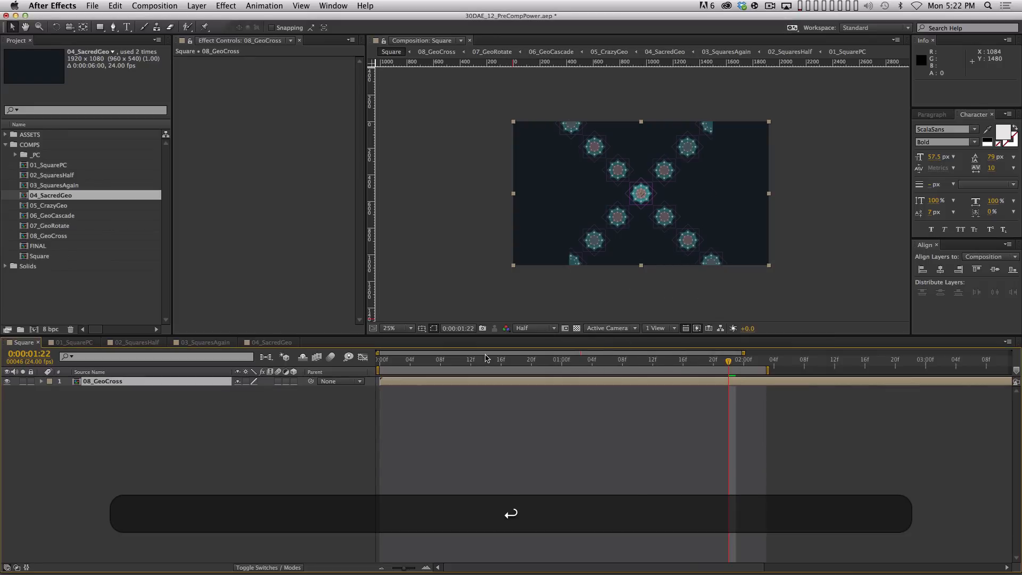
Fit the composition in the viewer and slide 08_GeoCross left to about x=539.5
left_click(411, 328)
left_click(415, 350)
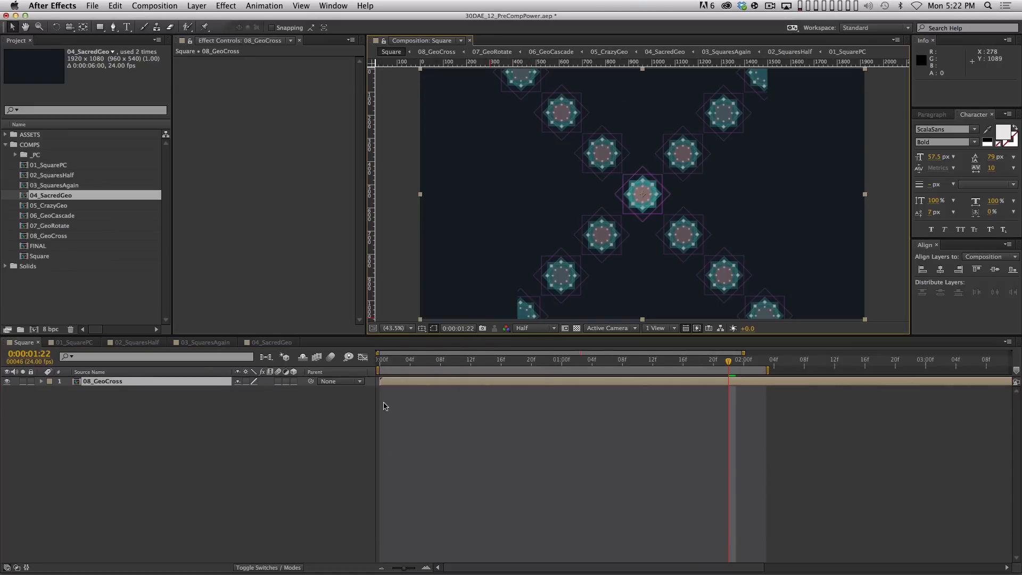
left_click_drag(655, 223, 560, 213)
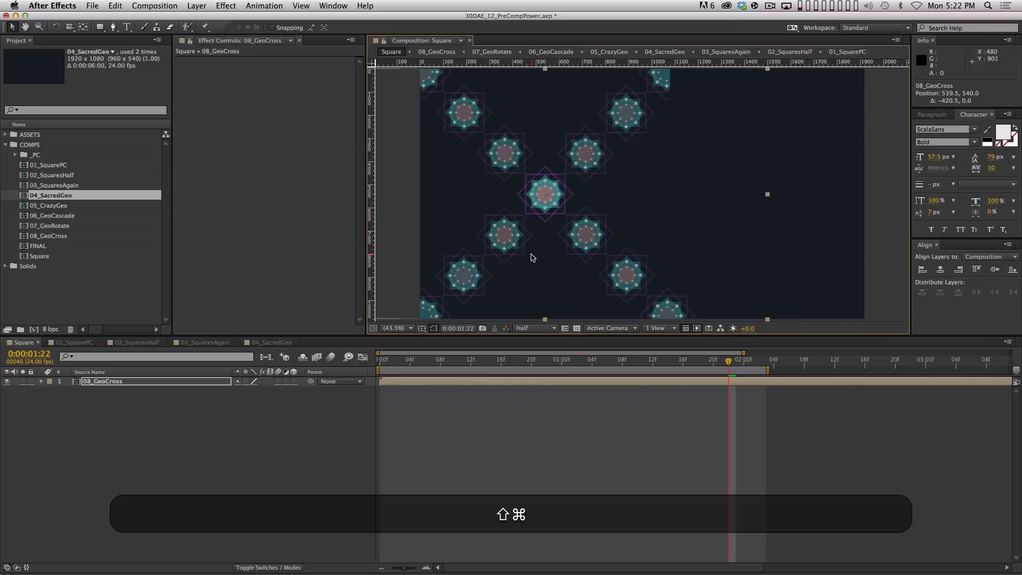
Duplicate 08_GeoCross and move the copy straight right beside the original
key("super+d")
left_click_drag(511, 235, 738, 208)
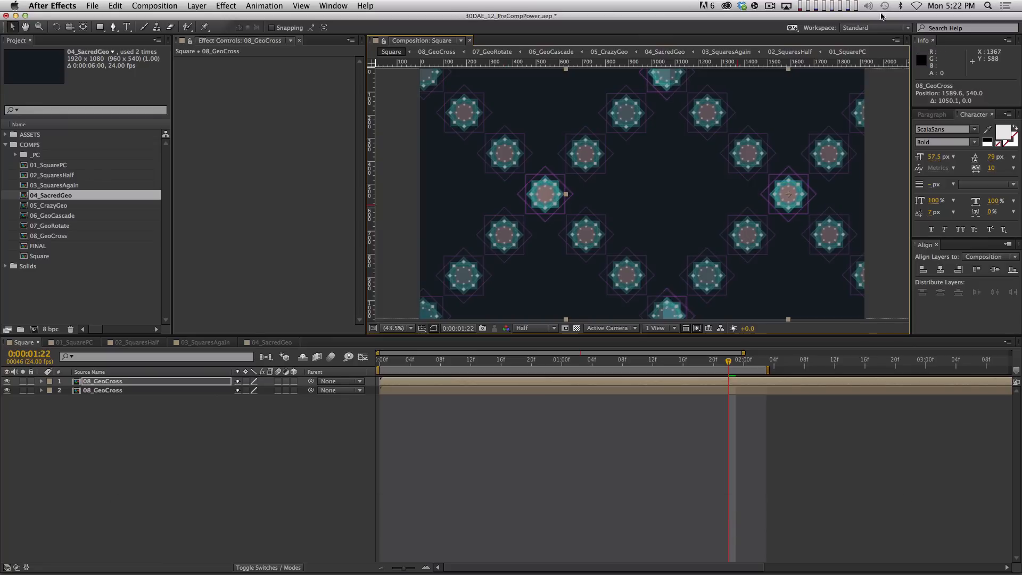
key("Right")
With safe-area and centre guides shown, slide both crosses left to centre them
key("apostrophe")
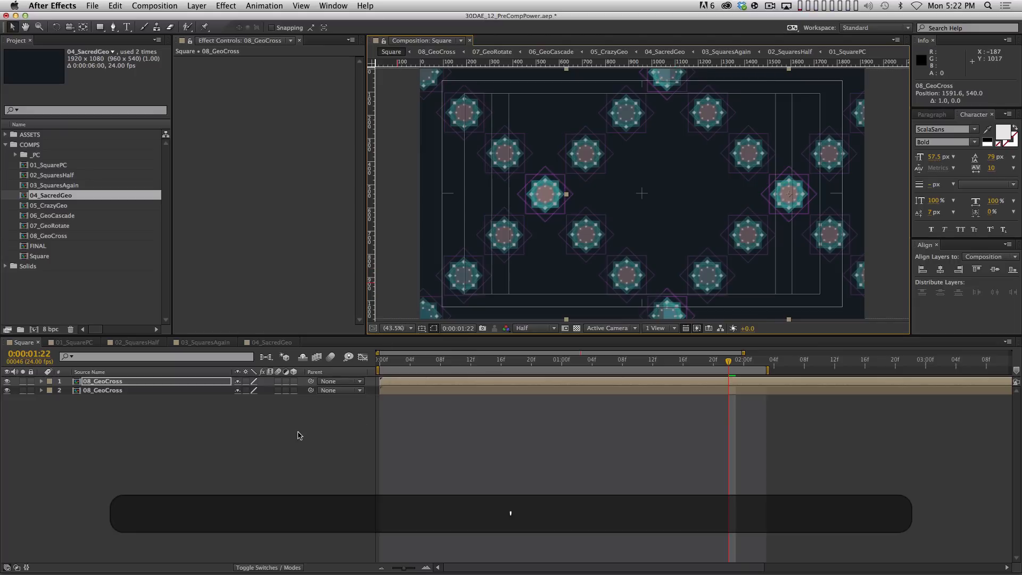
left_click_drag(215, 492, 118, 385)
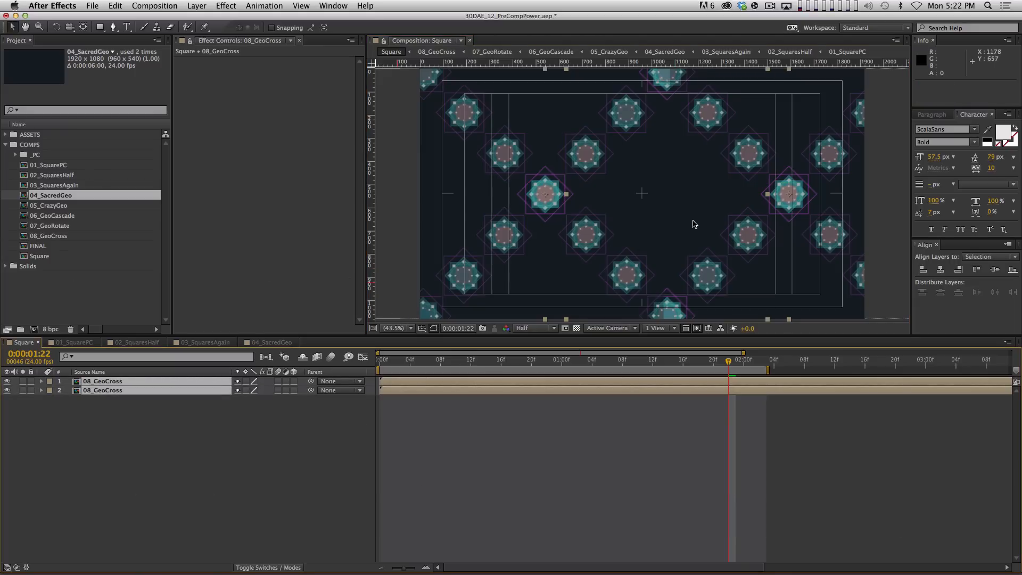
left_click_drag(693, 221, 664, 225)
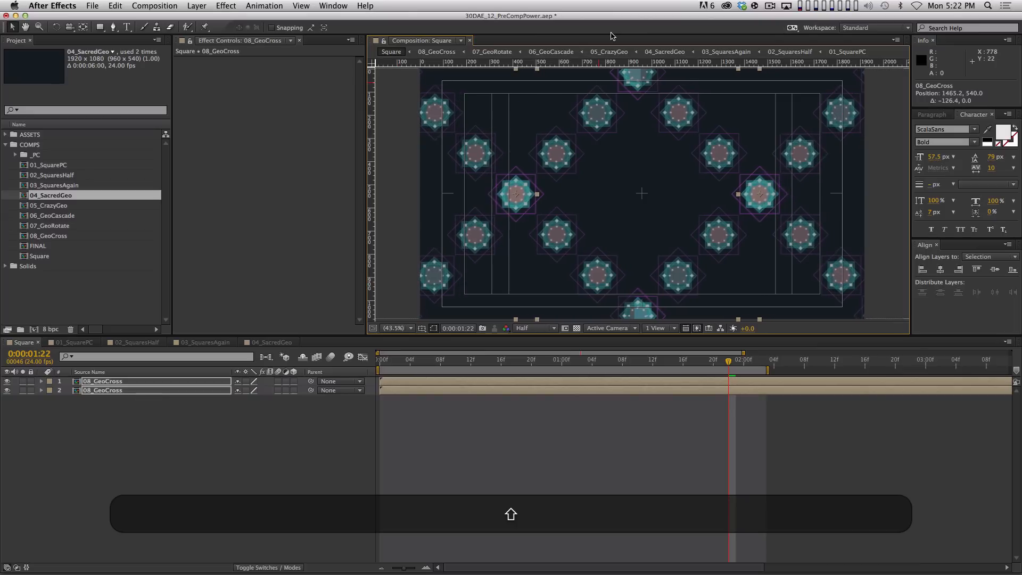
key("super")
key("super+semicolon")
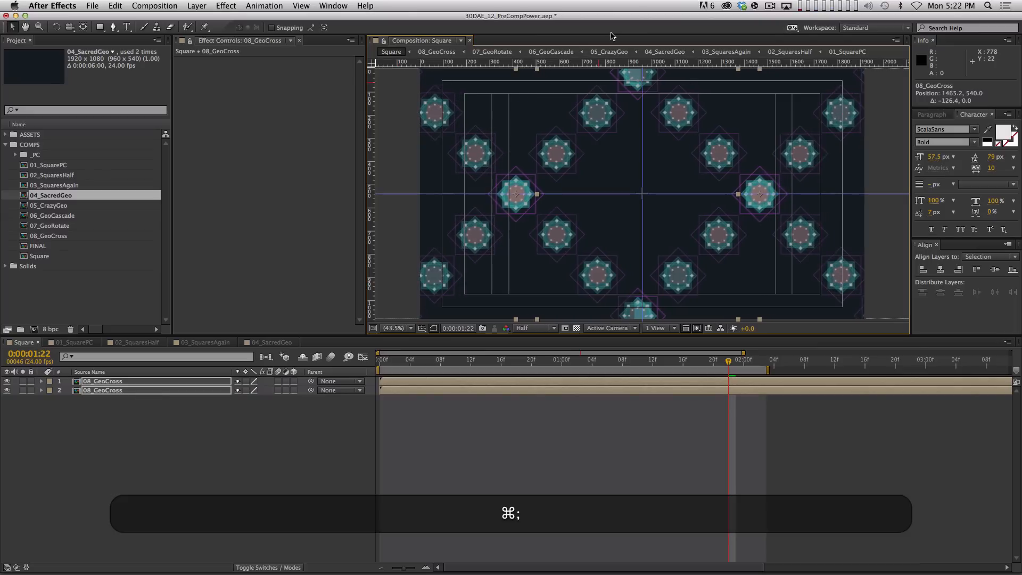
left_click(191, 518)
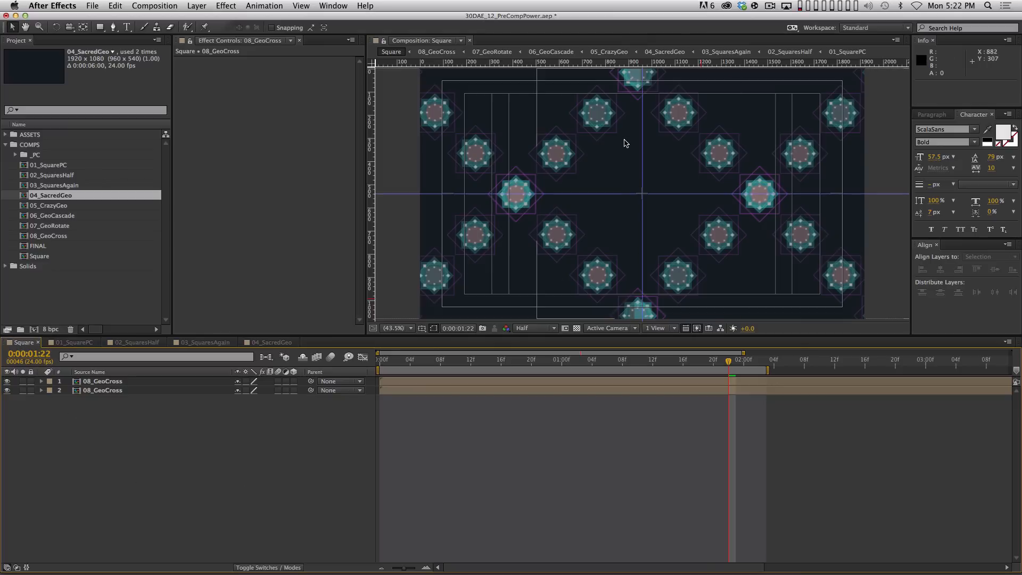
Zoom in on the centre medallions and fine-tune both crosses' position with Shift+arrow nudges
key("apostrophe")
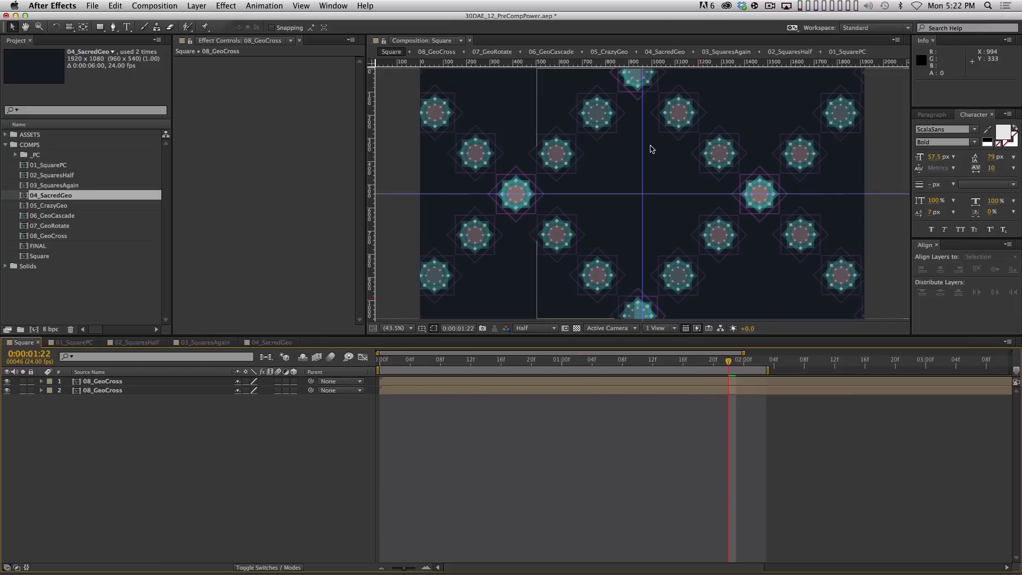
key("apostrophe")
key("apostrophe")
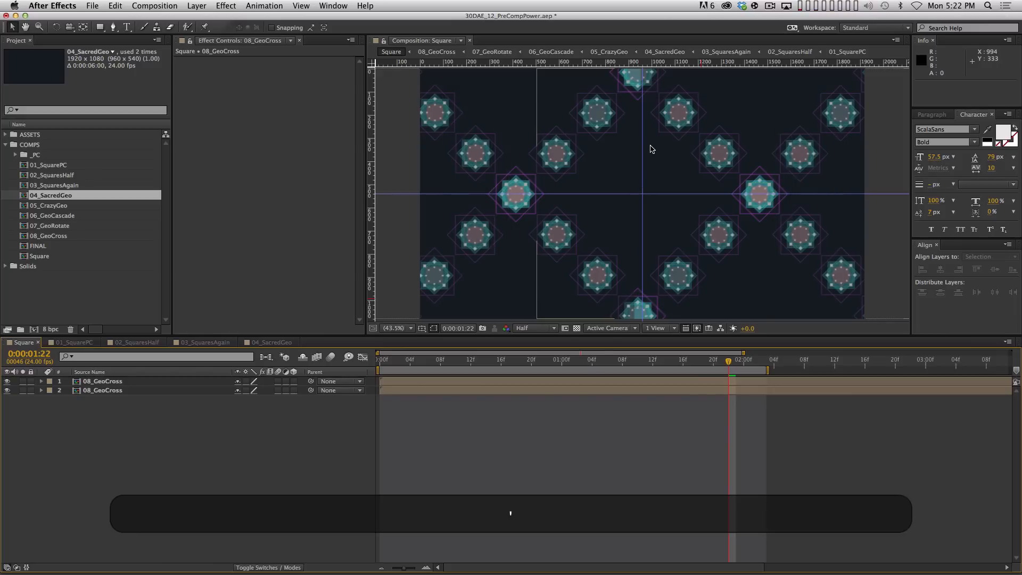
key("period")
key("period")
left_click_drag(691, 190, 724, 36)
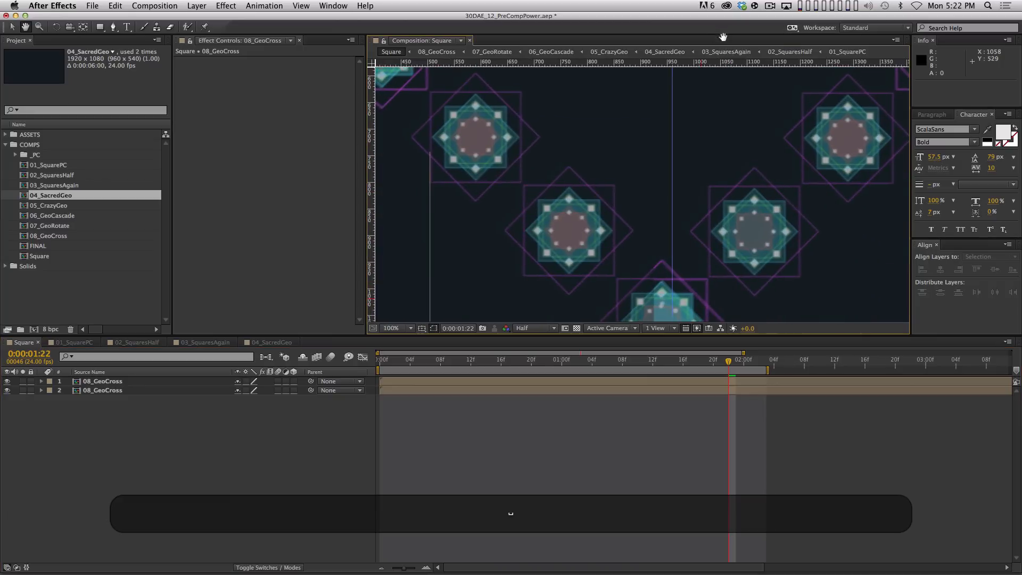
key("super+a")
key("shift+Right")
key("shift+Right")
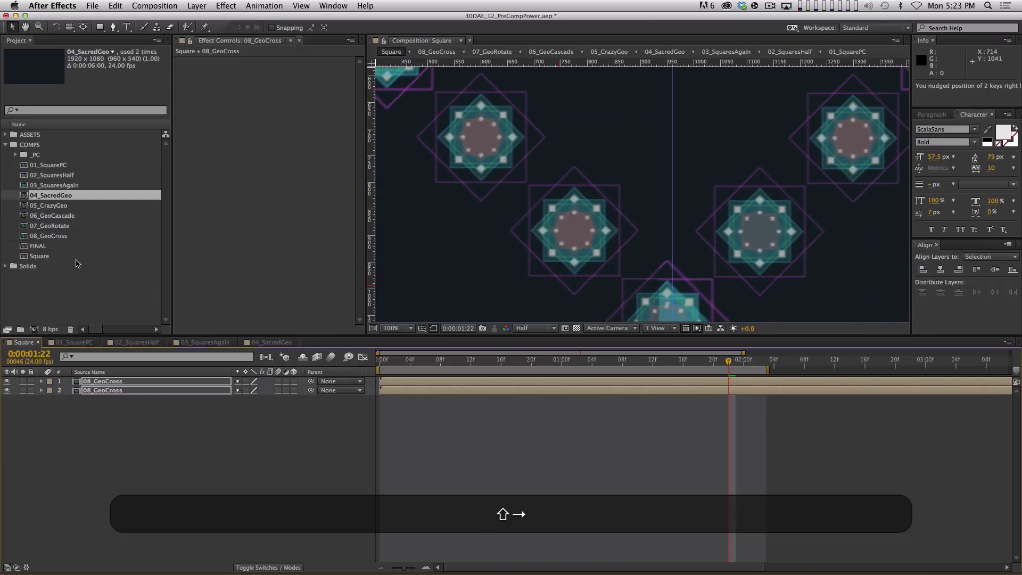
key("shift+Left")
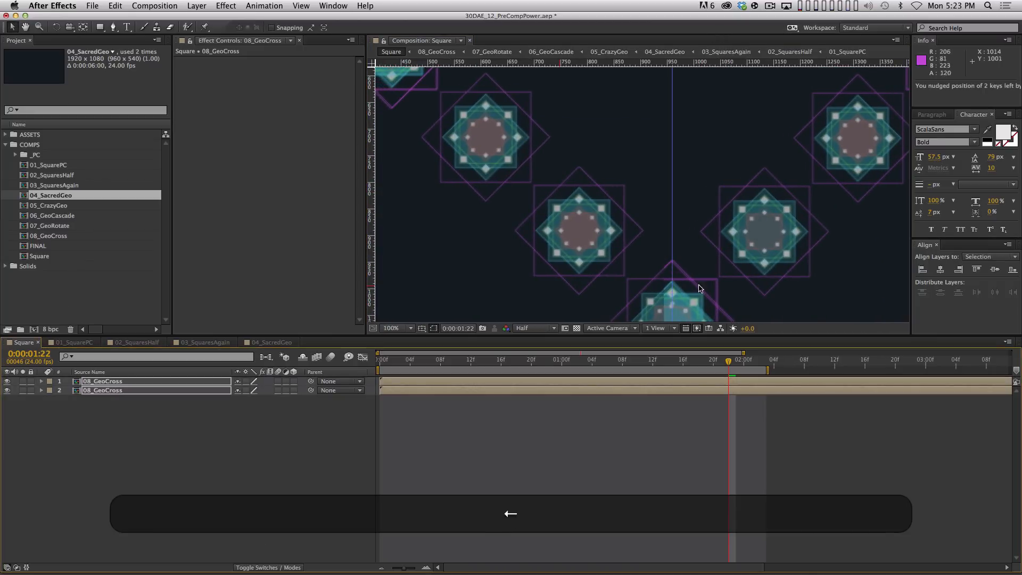
Zoom back out to the whole comp, hide the guide lines and preview the animation
key("comma")
key("comma")
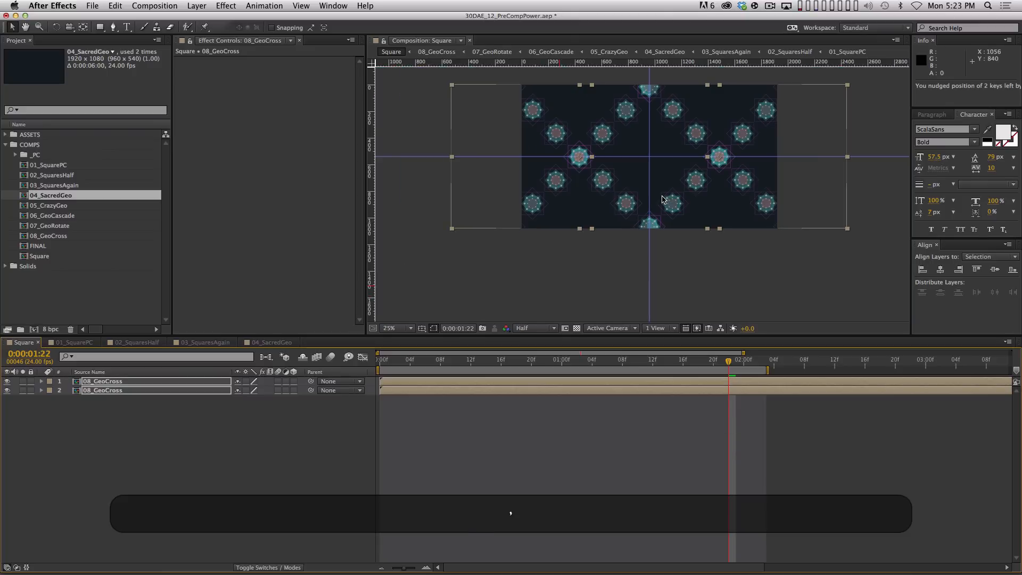
key("space")
left_click_drag(665, 111, 650, 146)
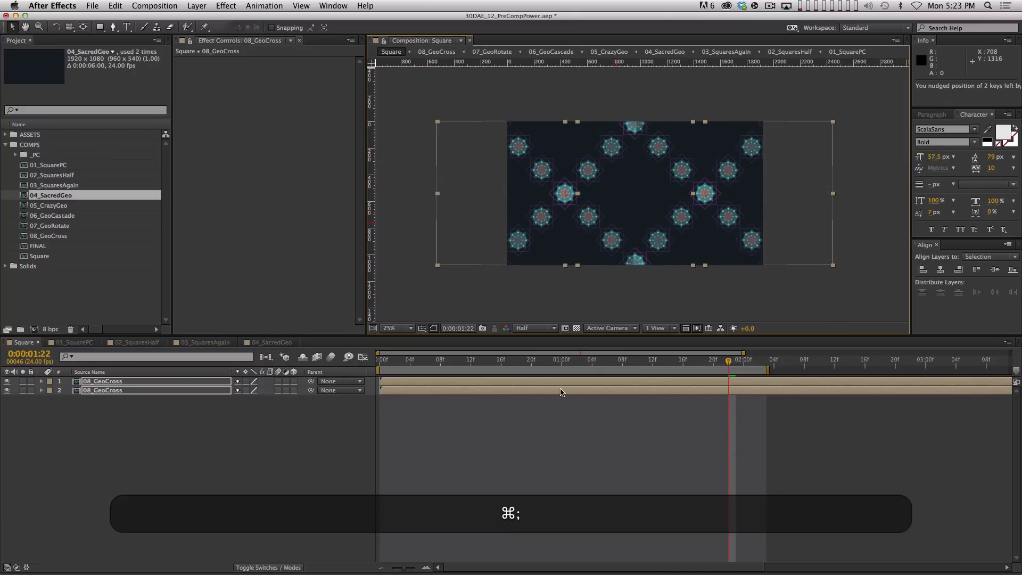
key("super+0")
key("0")
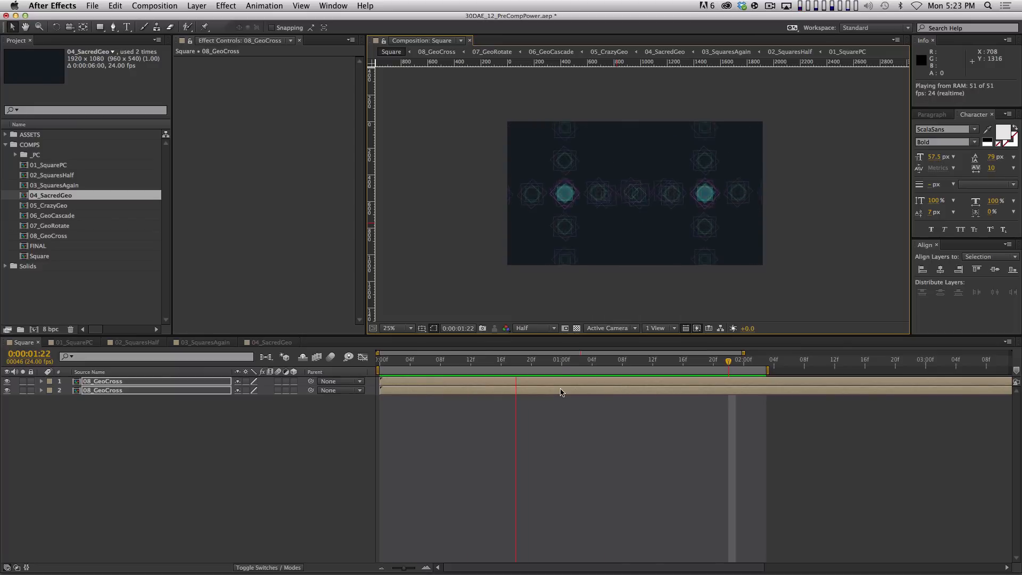
key("space")
key("space")
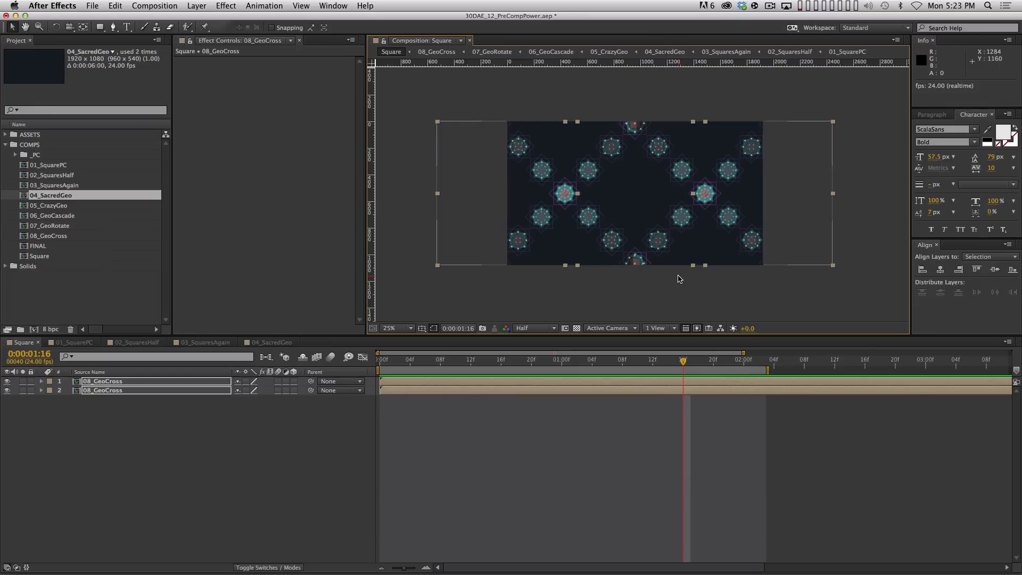
key("shift+Page_Up")
key("shift+Page_Up")
key("shift+Page_Up")
key("shift+Page_Up")
key("shift+Page_Down")
key("shift+Page_Down")
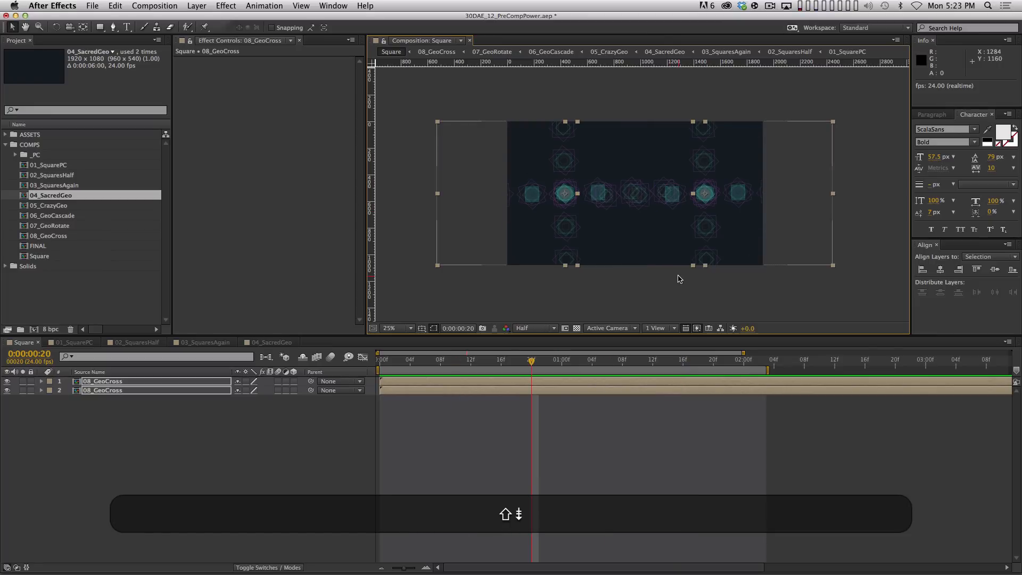
key("shift+Page_Down")
key("shift+Page_Up")
key("shift+space")
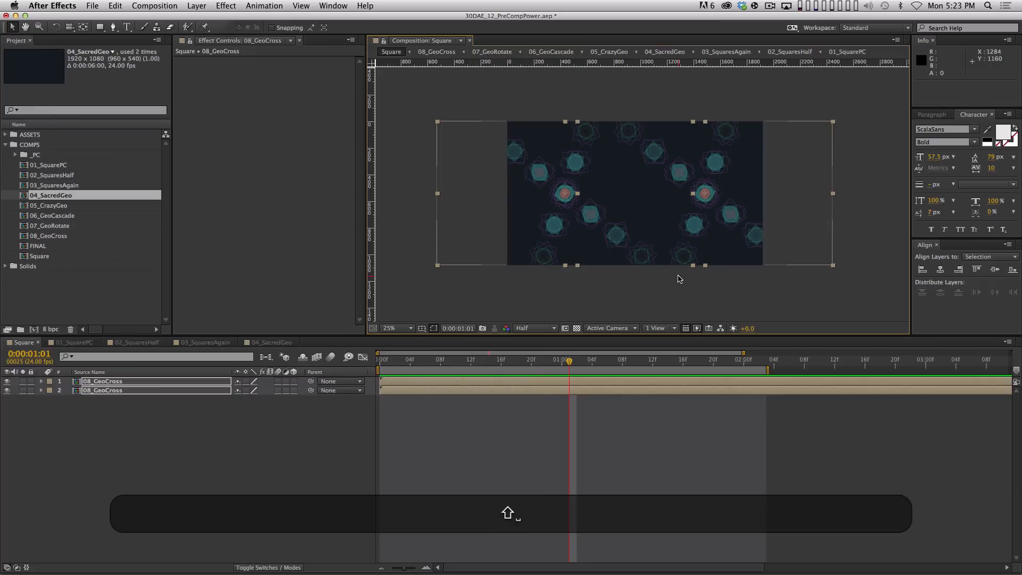
key("shift+Page_Up")
key("Page_Up")
key("Page_Up")
key("Page_Up")
key("Page_Up")
key("Page_Up")
key("Page_Up")
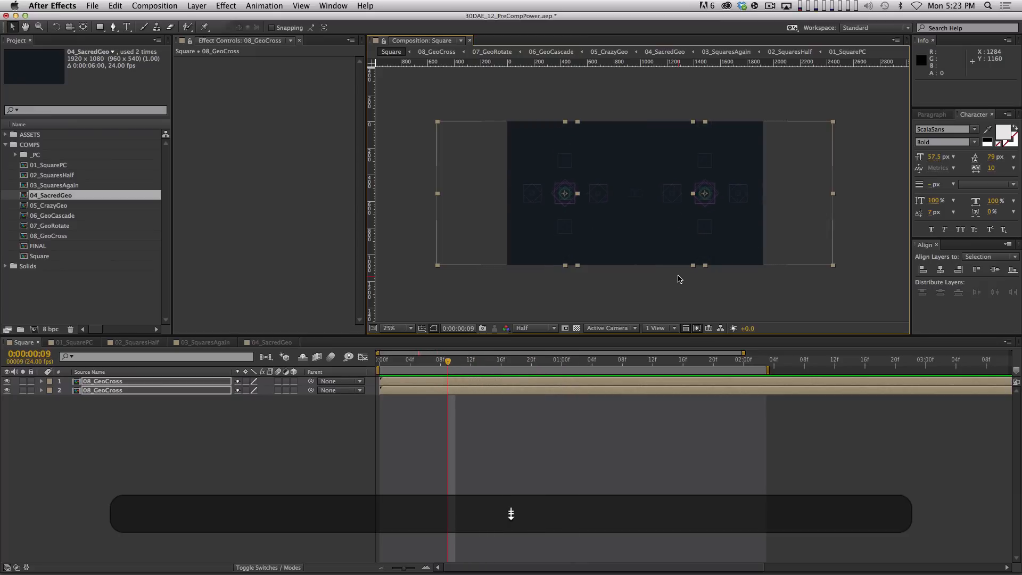
key("Page_Down")
key("Page_Down")
key("Page_Down")
key("Page_Down")
key("Page_Down")
key("Page_Down")
key("Page_Down")
key("Page_Down")
key("Page_Down")
key("Page_Down")
key("Page_Down")
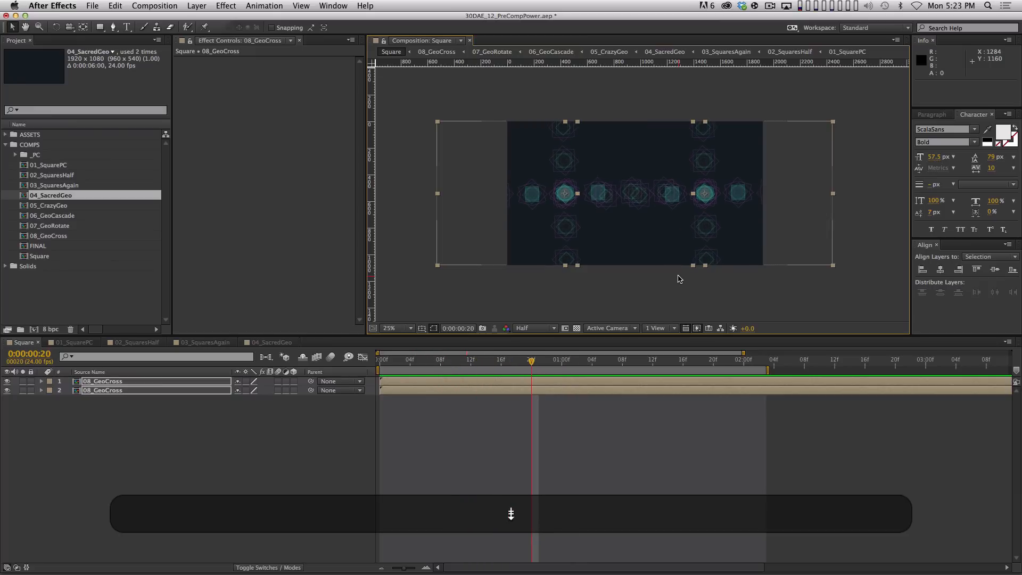
key("Page_Up")
key("space")
key("space")
key("KP_0")
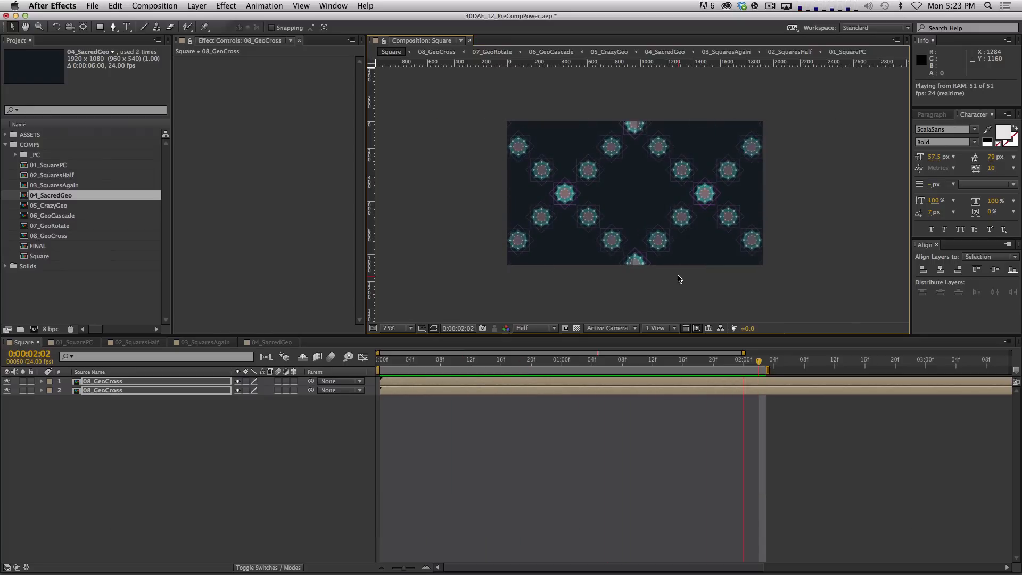
key("space")
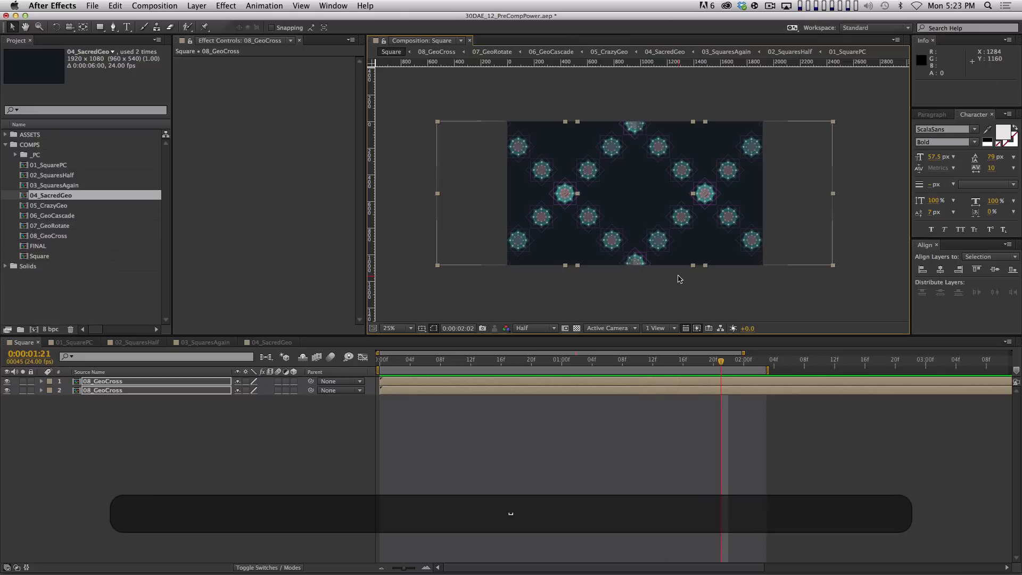
key("period")
key("KP_0")
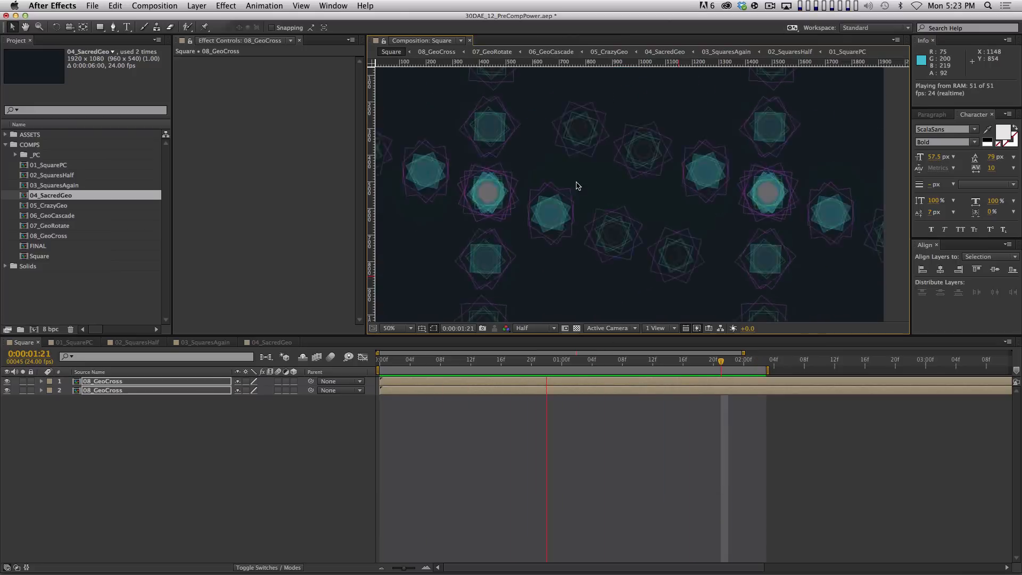
key("comma")
key("comma")
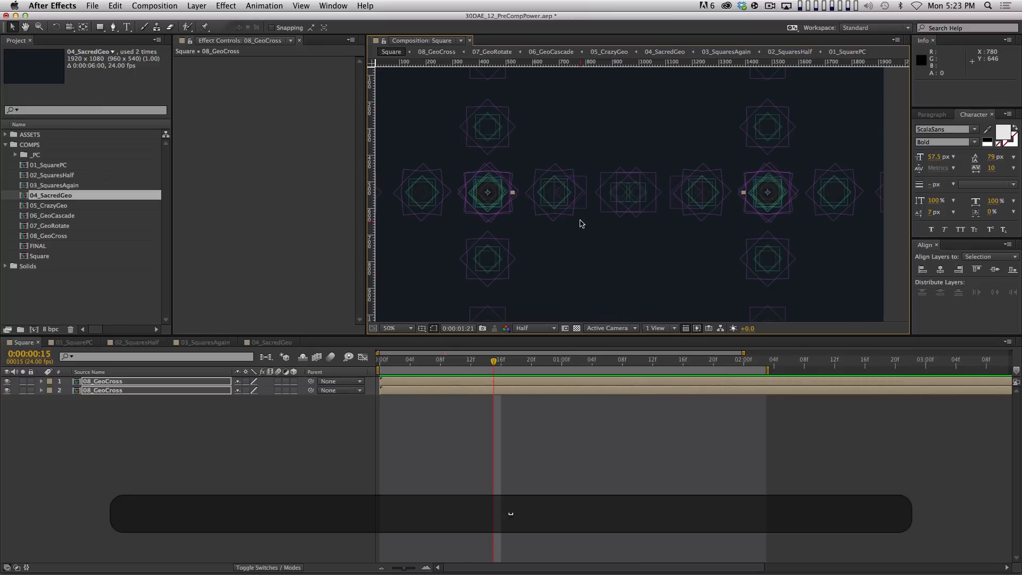
left_click(400, 328)
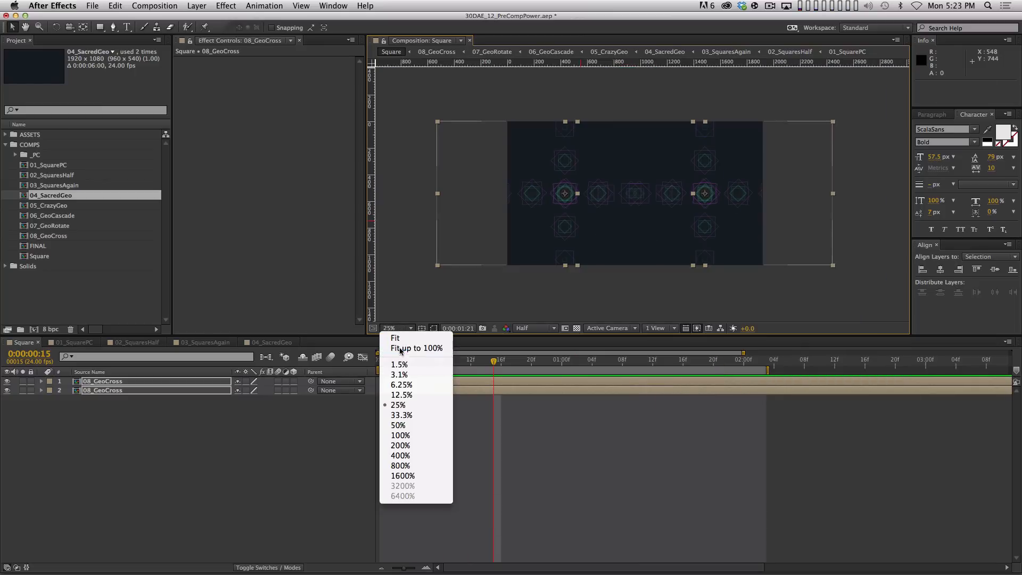
left_click(405, 349)
key("KP_0")
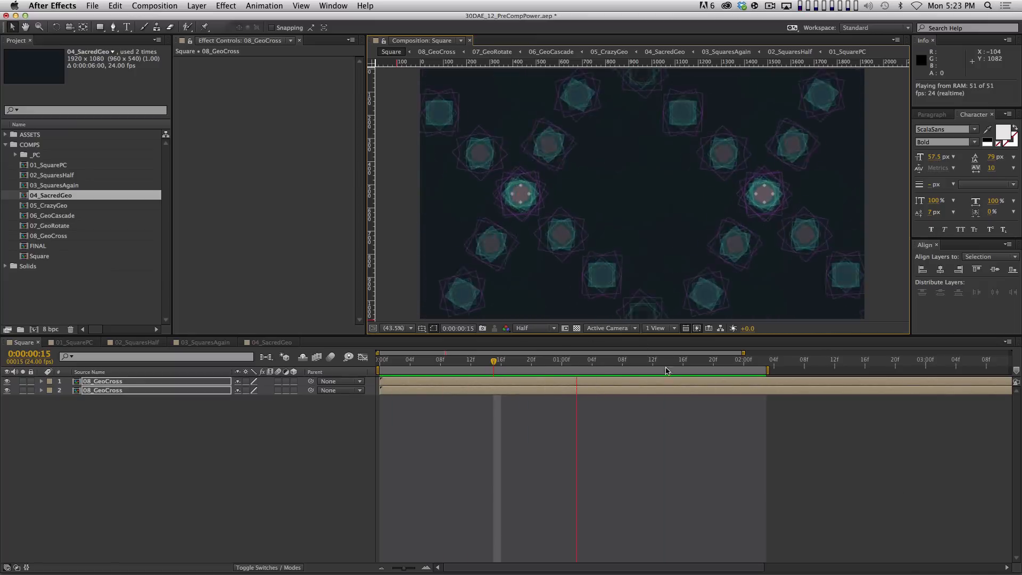
key("super+a")
key("super+shift+a")
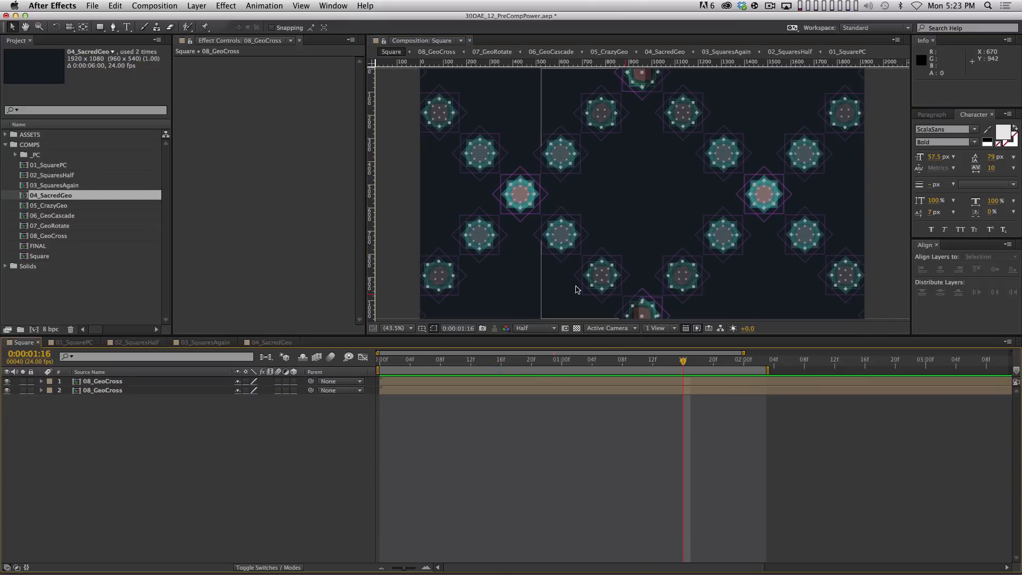
key("KP_0")
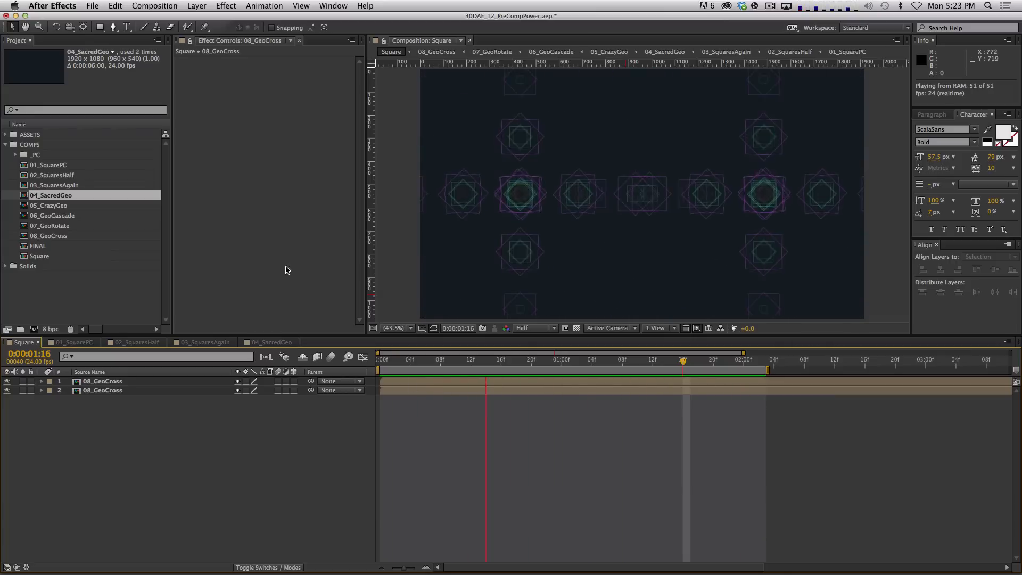
Pre-compose both 08_GeoCross layers into a new precomp named 09_GeoMerge
left_click_drag(229, 475, 91, 388)
key("shift+super+c")
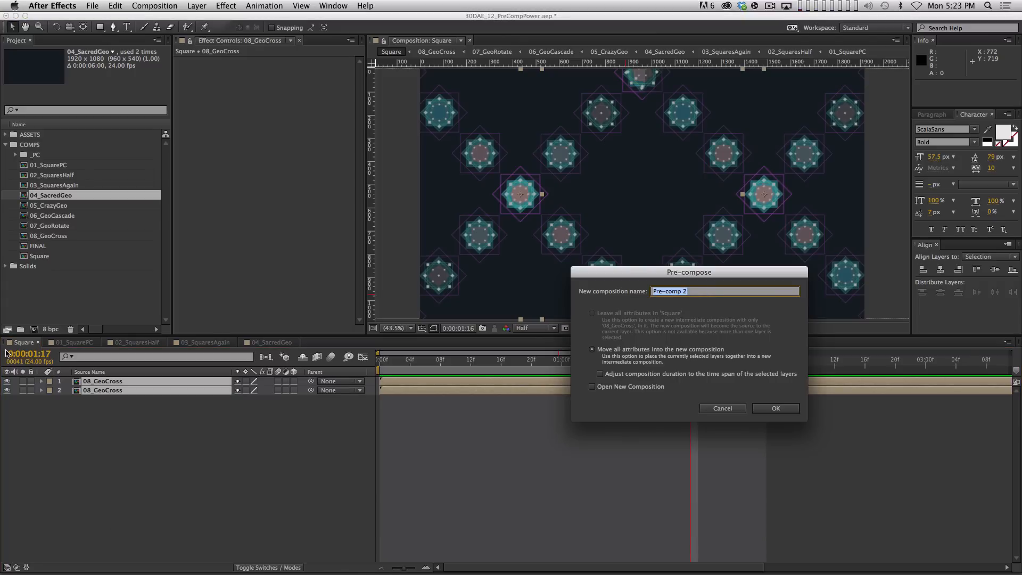
type("09")
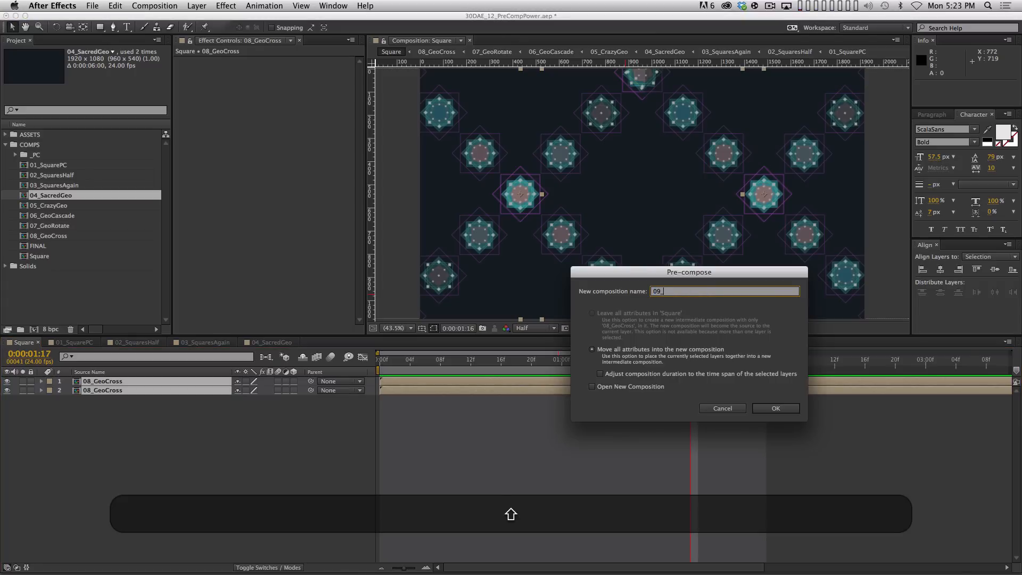
type("_GeoMerge")
key("Return")
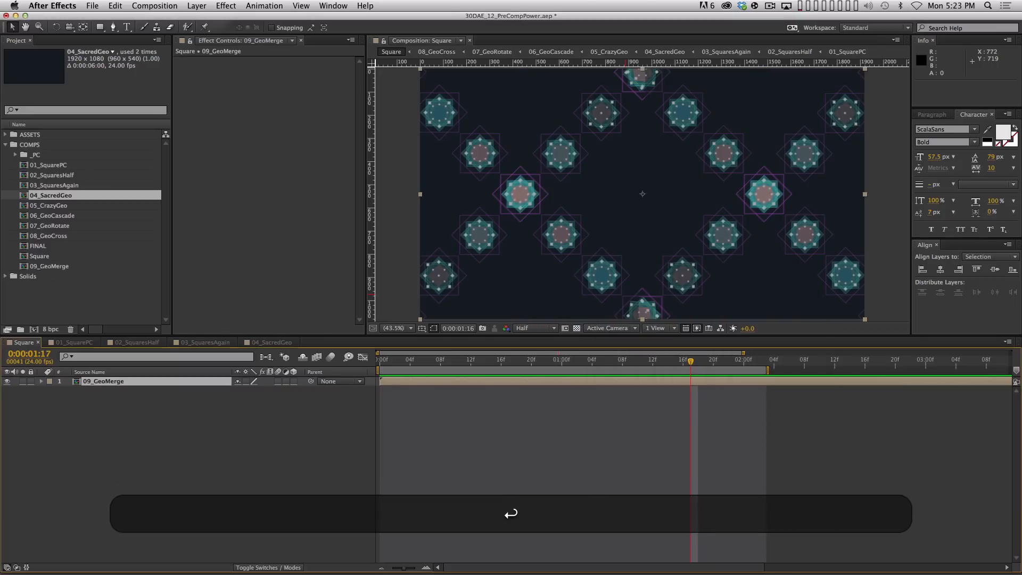
Make 09_GeoMerge a 3D layer and push its Z position back to about 2200
left_click(207, 407)
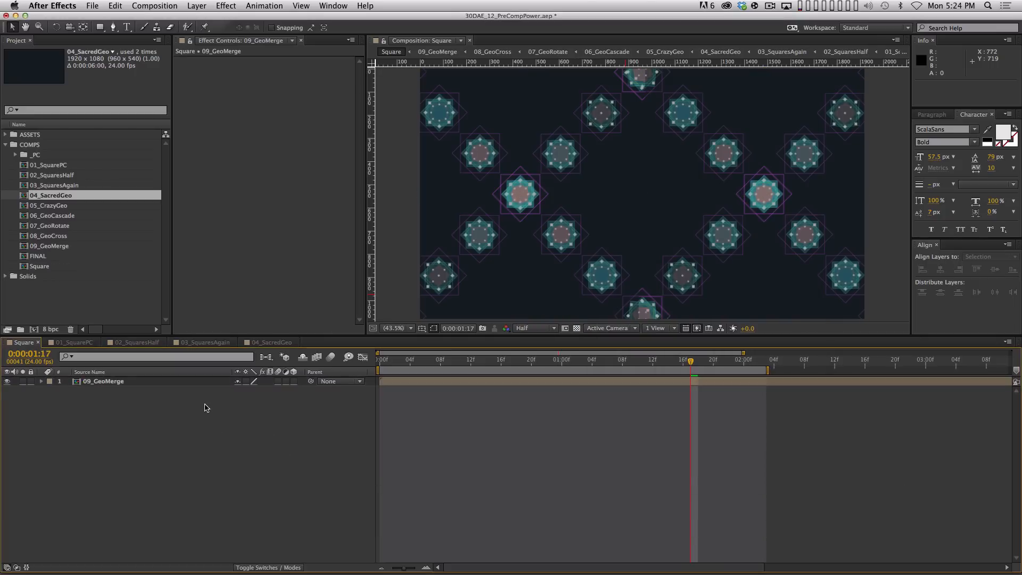
left_click(179, 382)
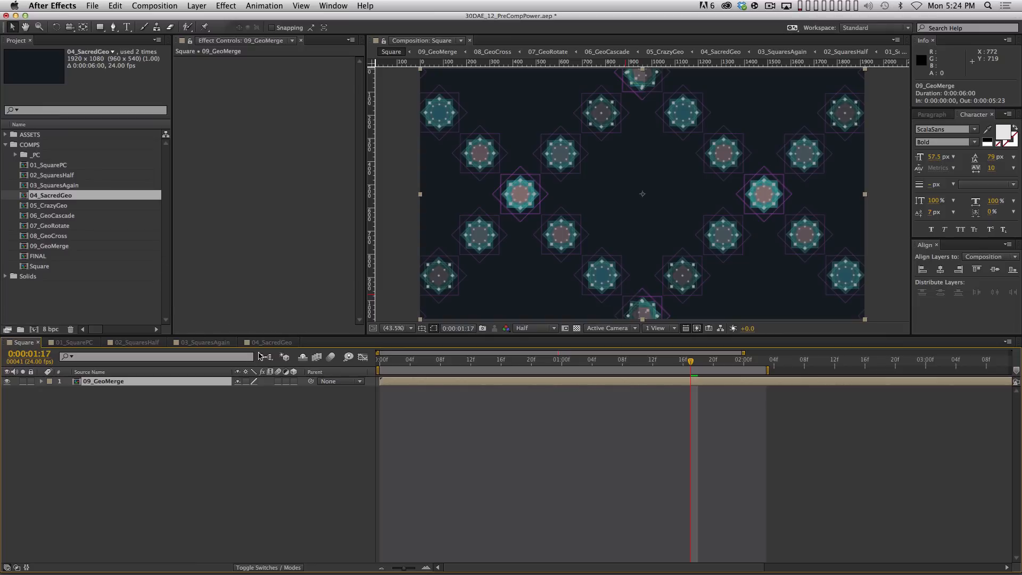
key("s")
left_click_drag(249, 394, 238, 423)
key("super+z")
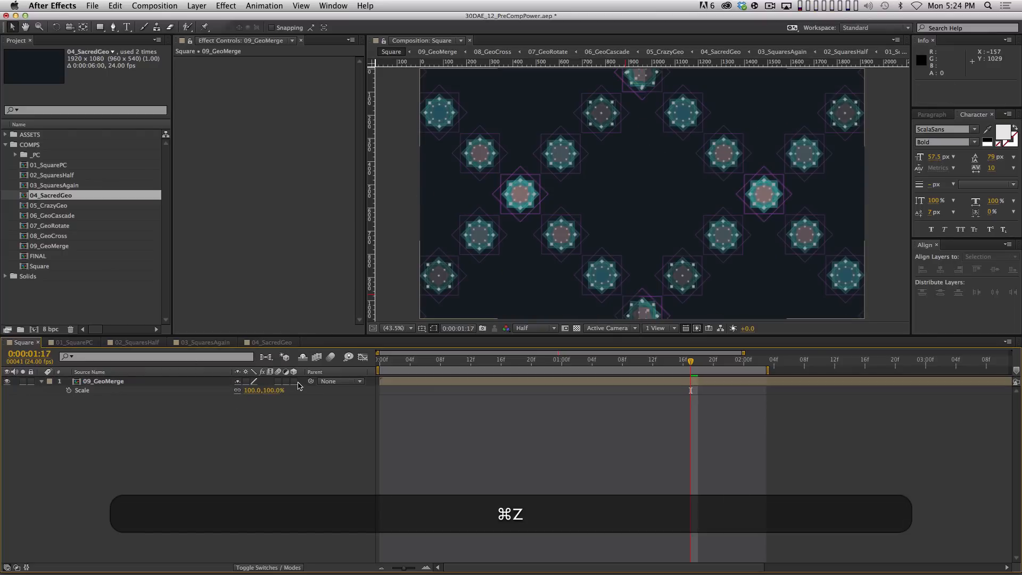
left_click(294, 381)
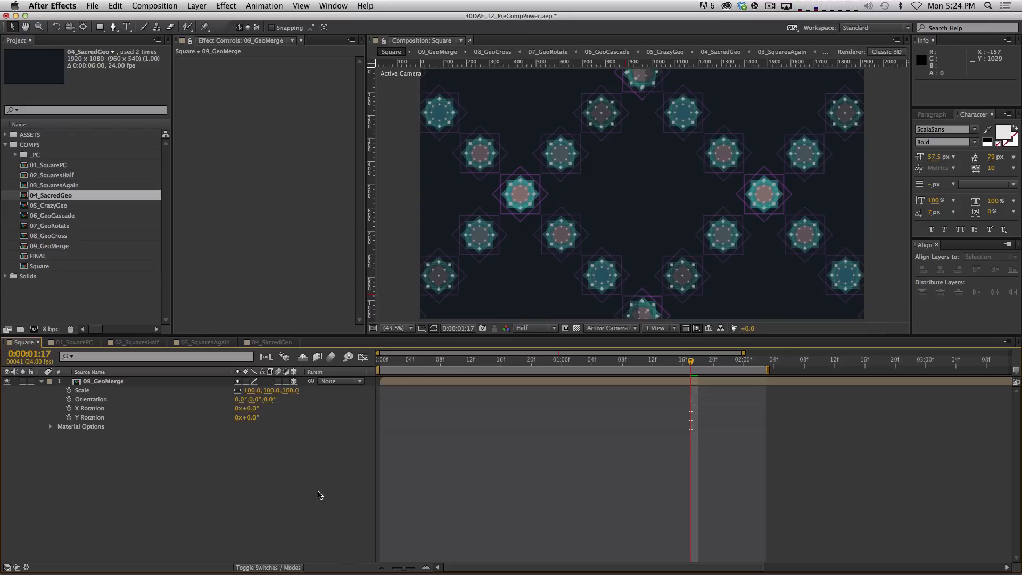
left_click(173, 381)
key("p")
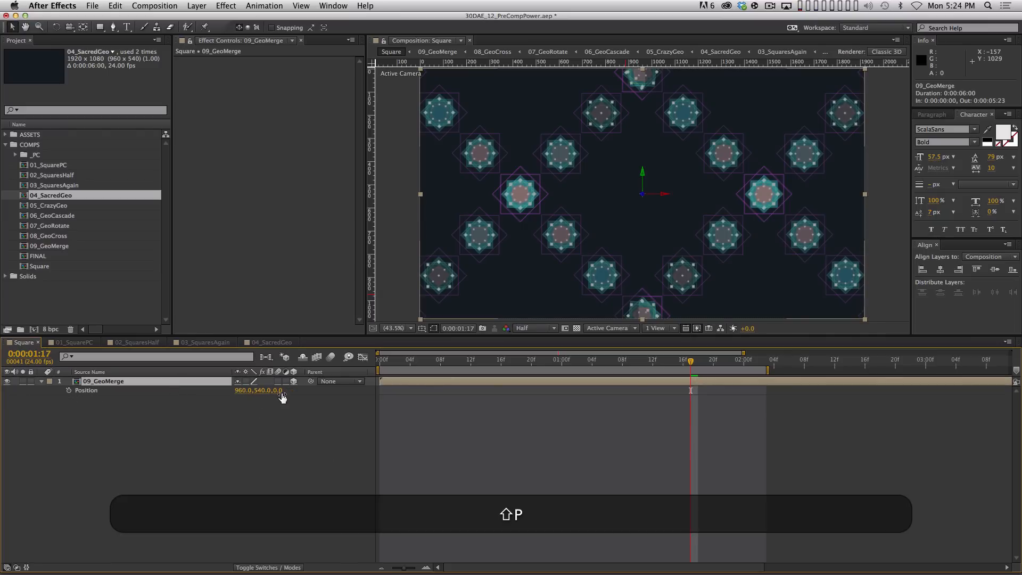
left_click_drag(283, 397, 354, 486)
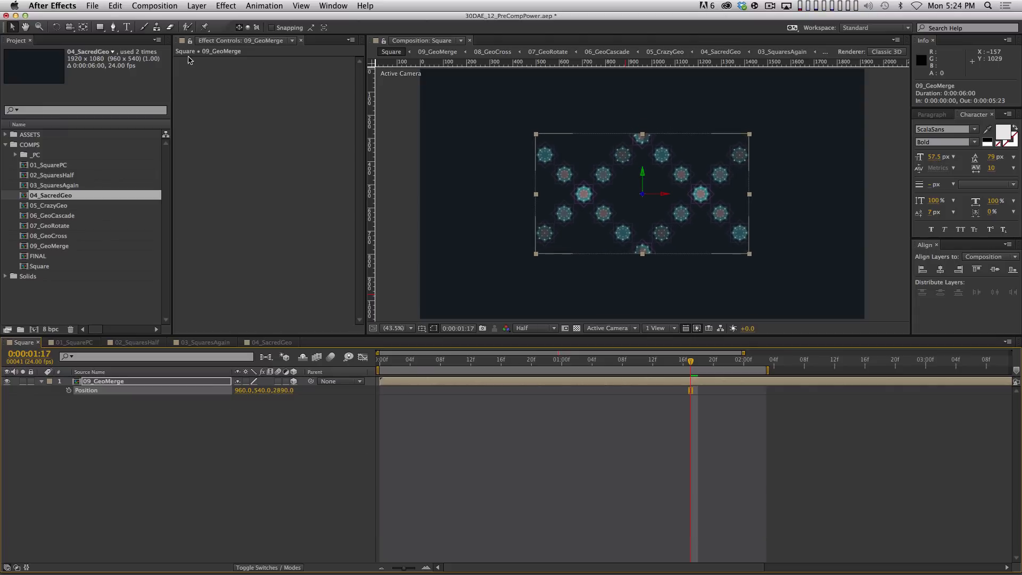
Apply CC RepeTile to 09_GeoMerge, expanding tiles right and up to 1090 with Unfold tiling
left_click(222, 6)
mouse_move(234, 268)
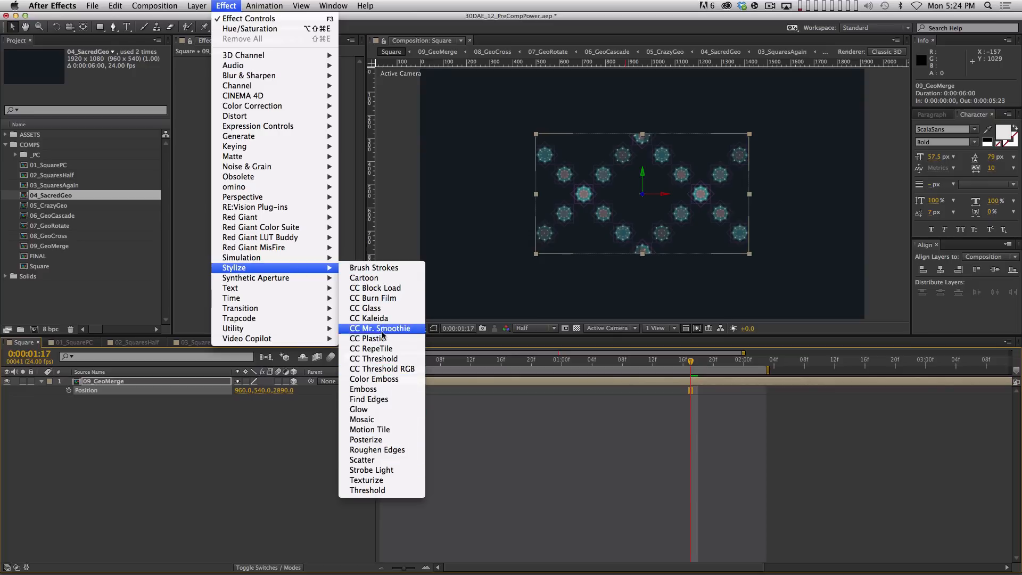
left_click(371, 349)
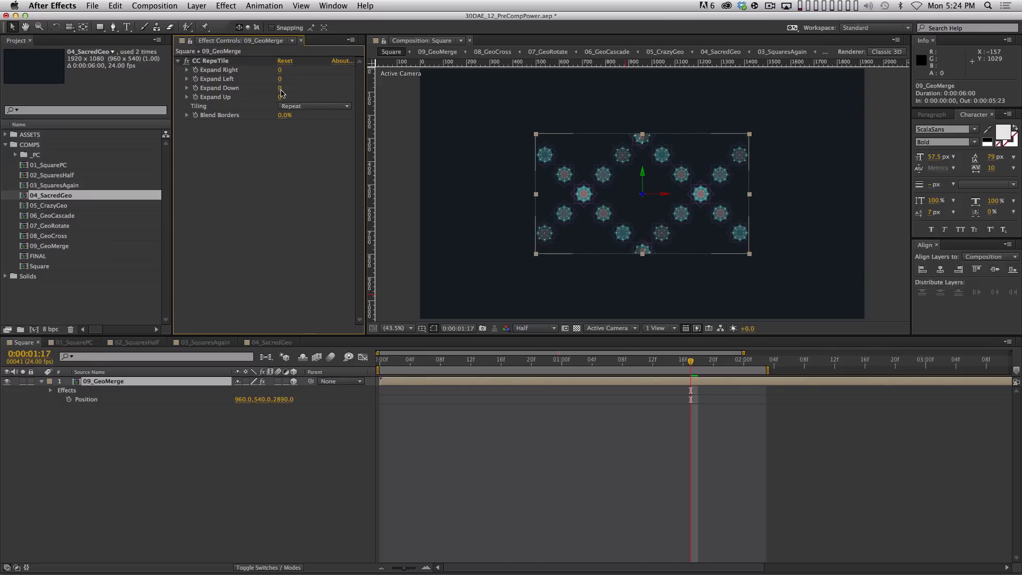
left_click_drag(280, 71, 340, 73)
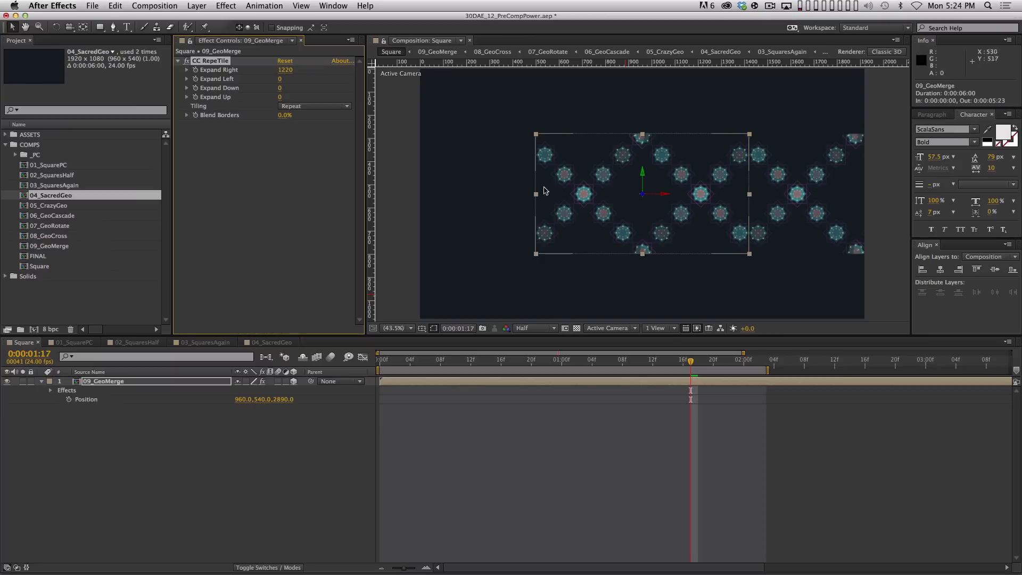
left_click(316, 107)
left_click(336, 148)
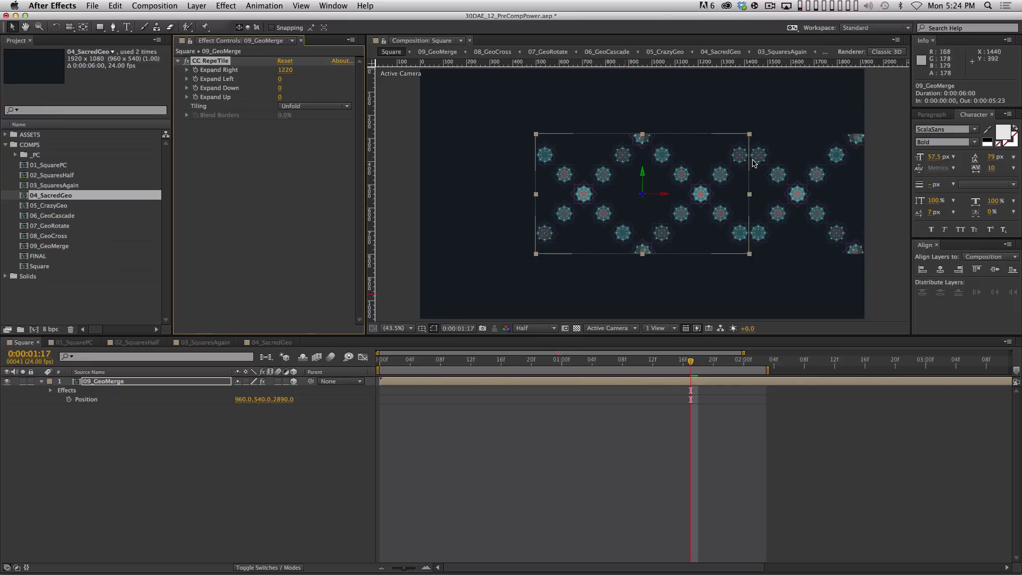
key("shift")
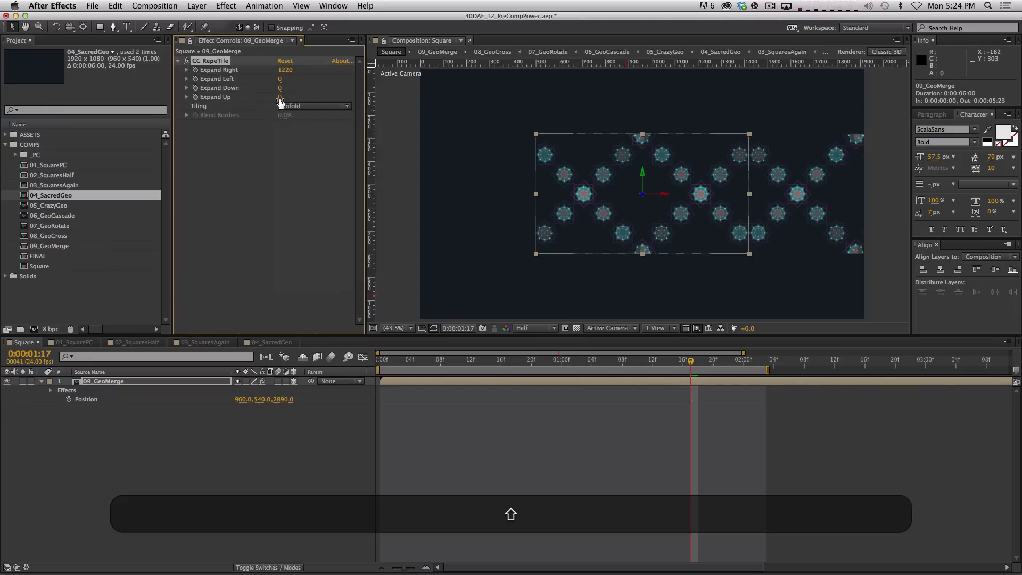
left_click_drag(279, 102, 345, 86)
Preview the tiled medallion pattern across the frame
left_click(512, 474)
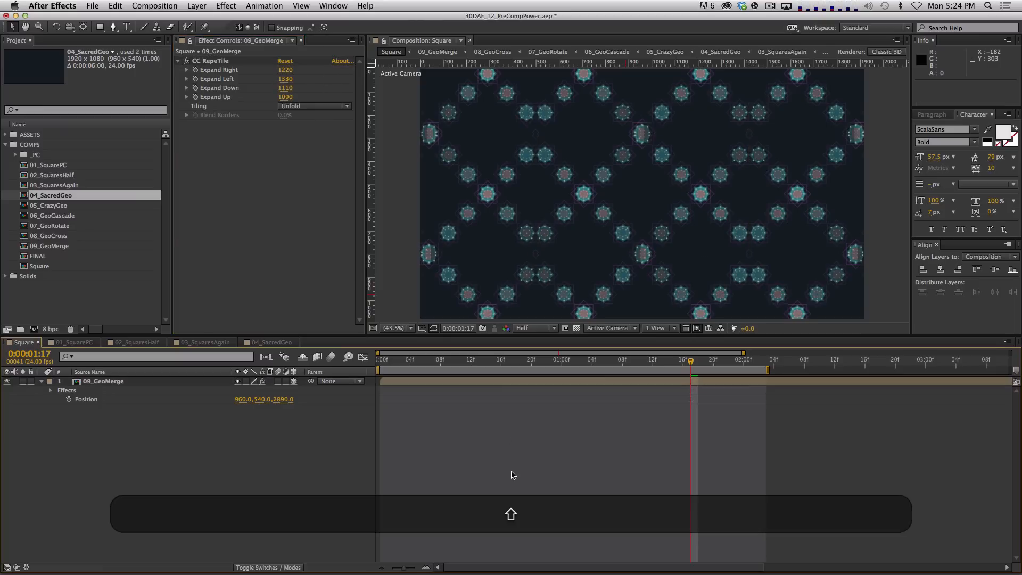
key("0")
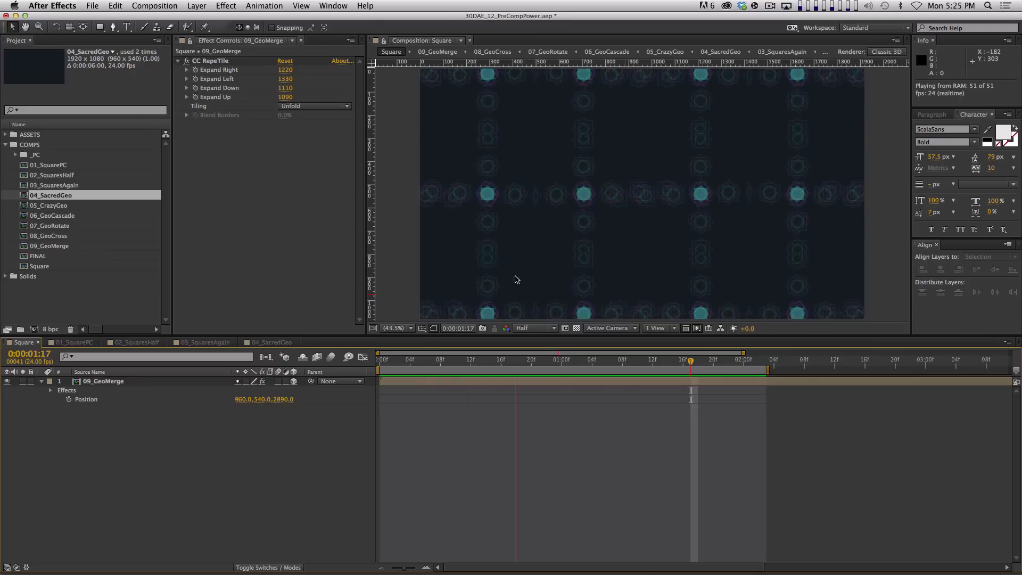
key("space")
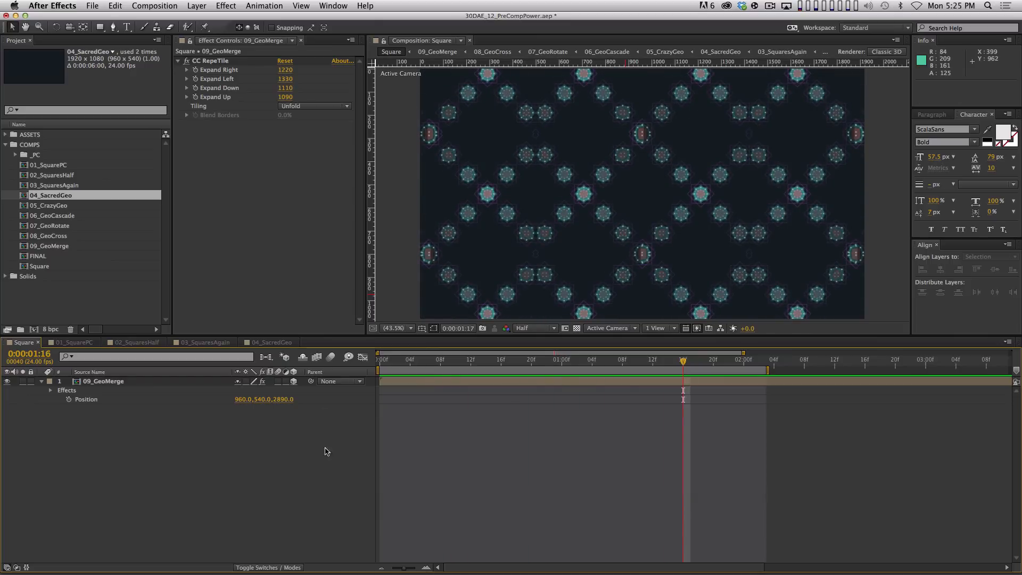
key("space")
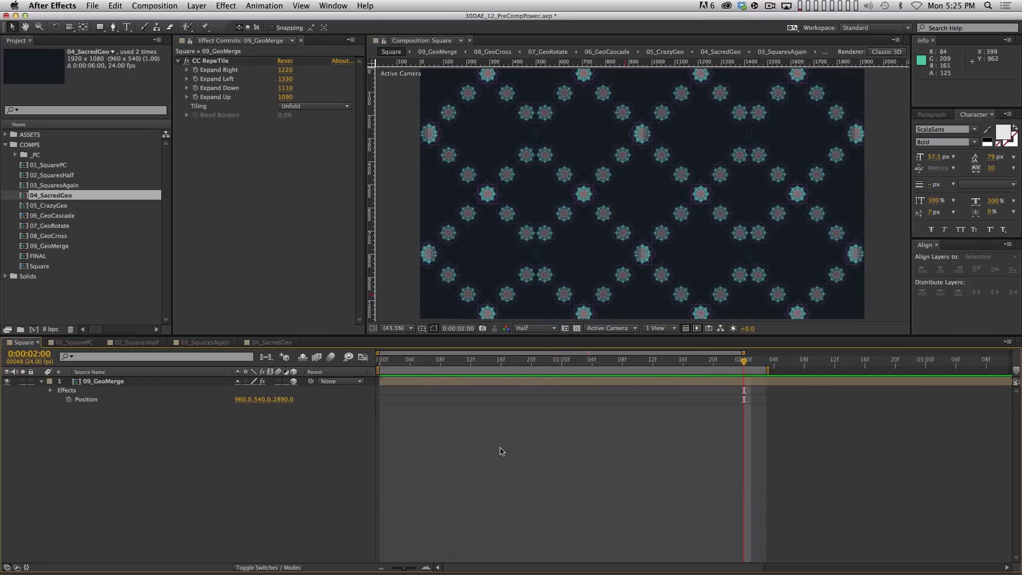
left_click(178, 384)
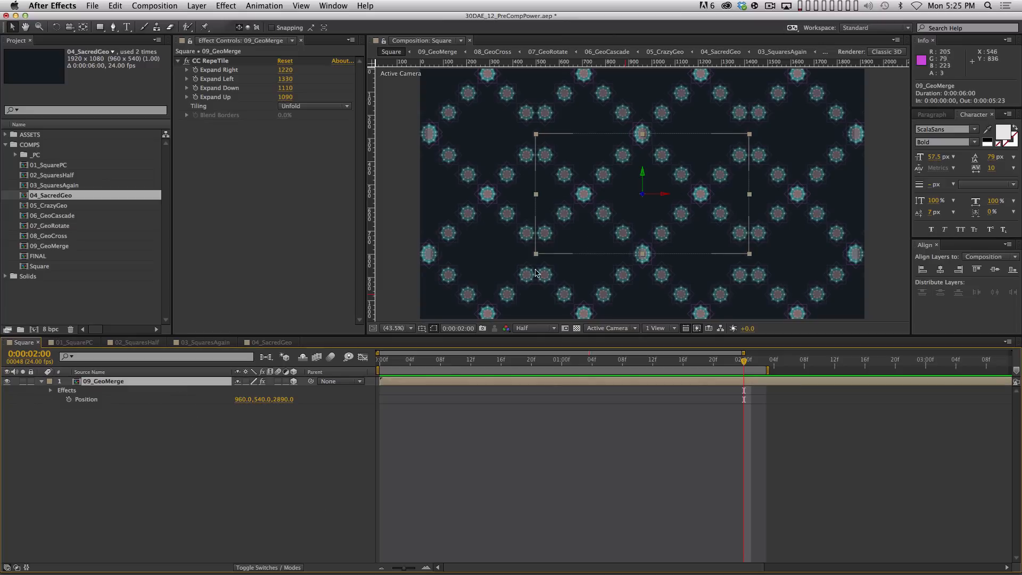
left_click(242, 459)
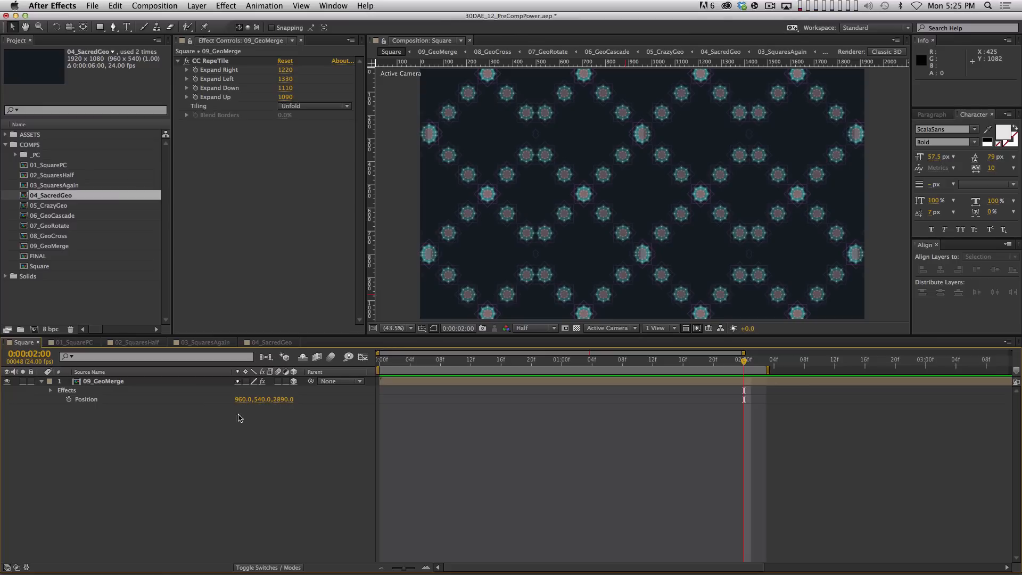
key("space")
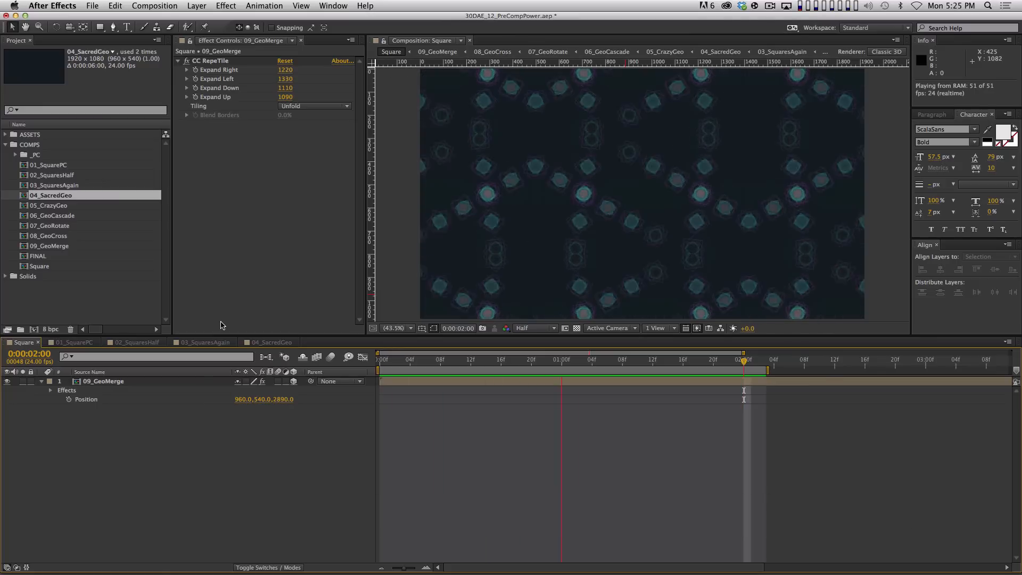
key("space")
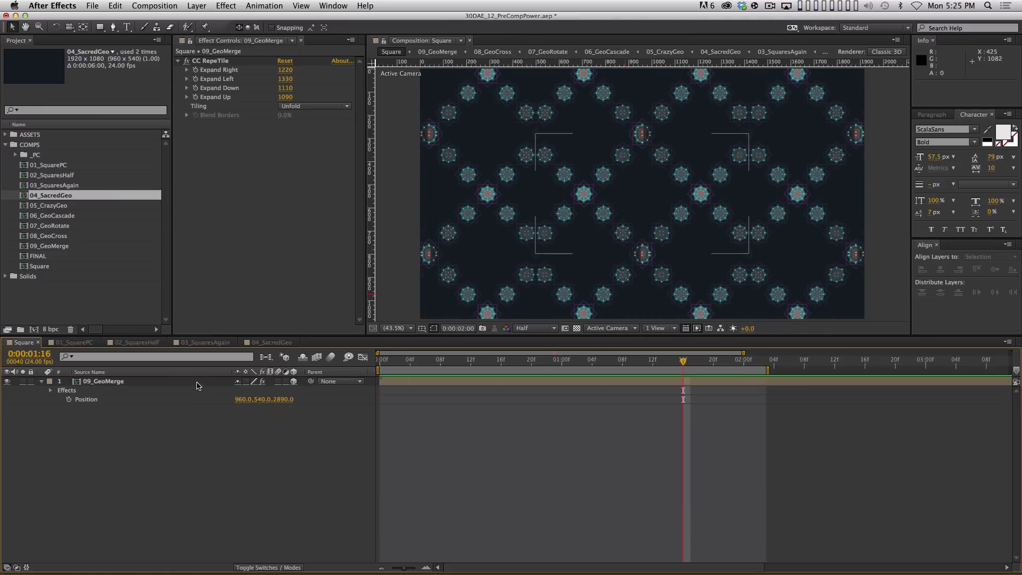
Lower the 09_GeoMerge layer's Opacity to about 16%
left_click(199, 381)
key("t")
left_click_drag(242, 396, 185, 399)
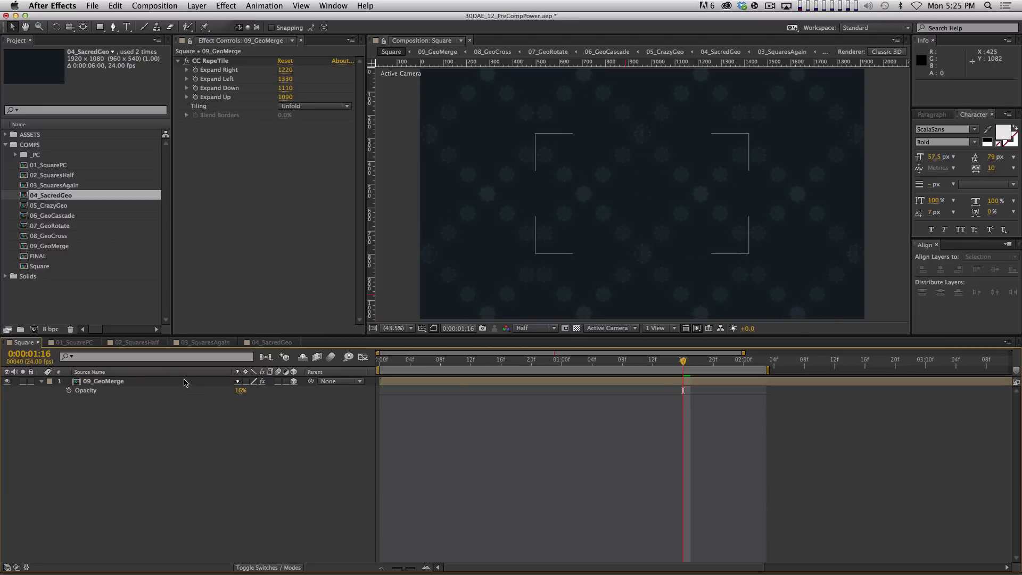
Duplicate the dimmed 09_GeoMerge layer, restore the top copy to full opacity and remove its CC RepeTile
key("super+d")
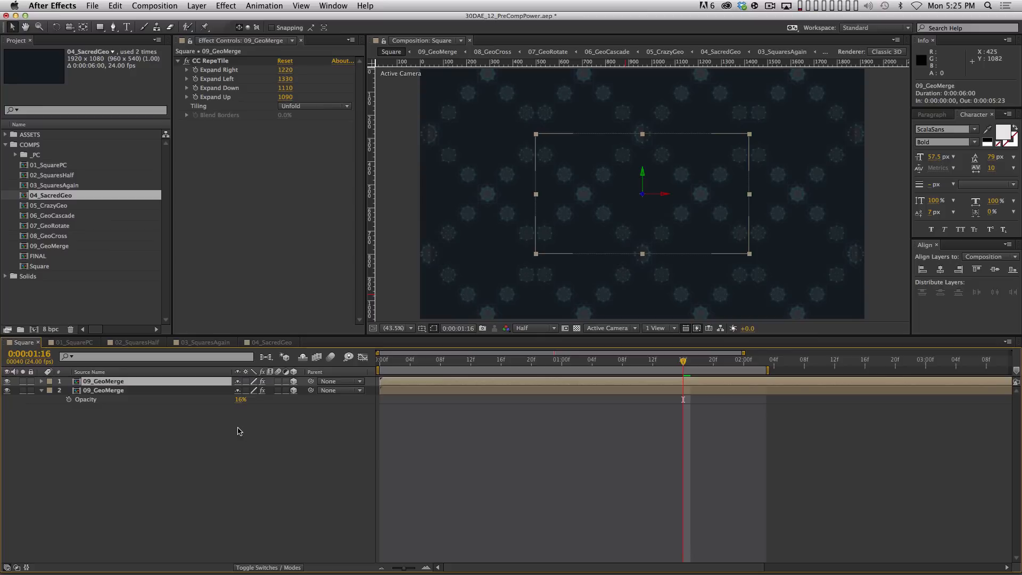
key("t")
left_click_drag(239, 396, 297, 435)
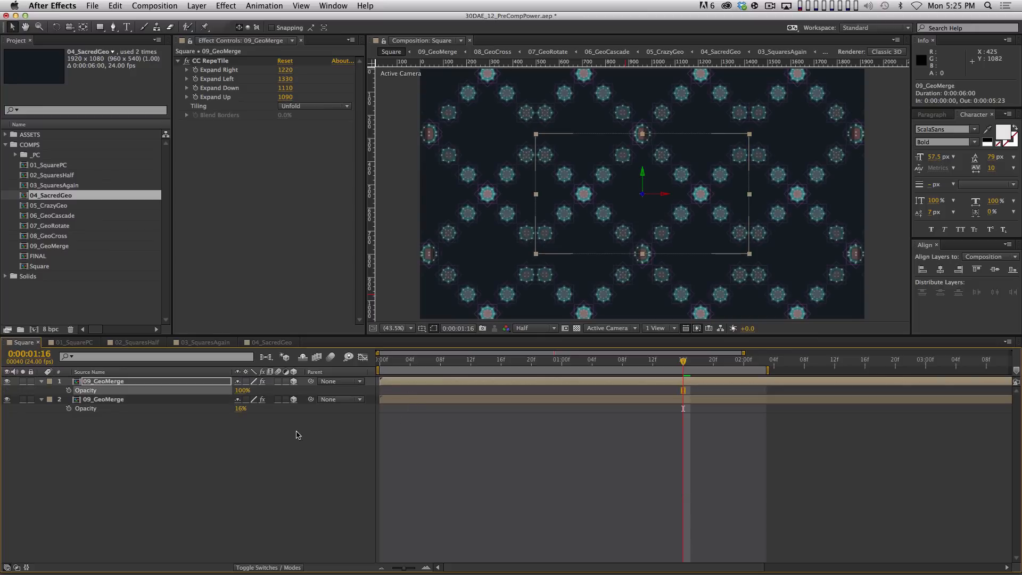
left_click(202, 62)
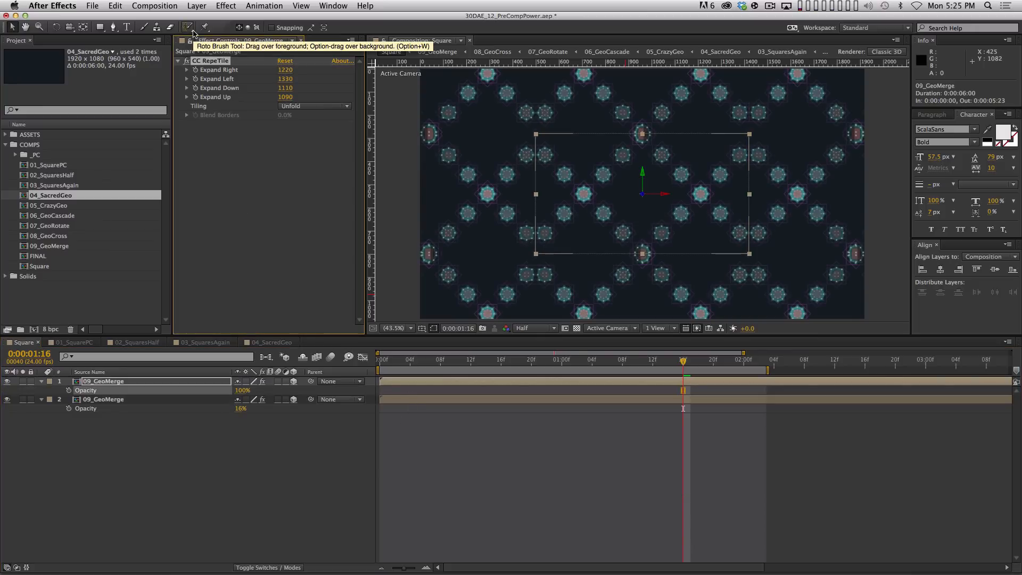
key("BackSpace")
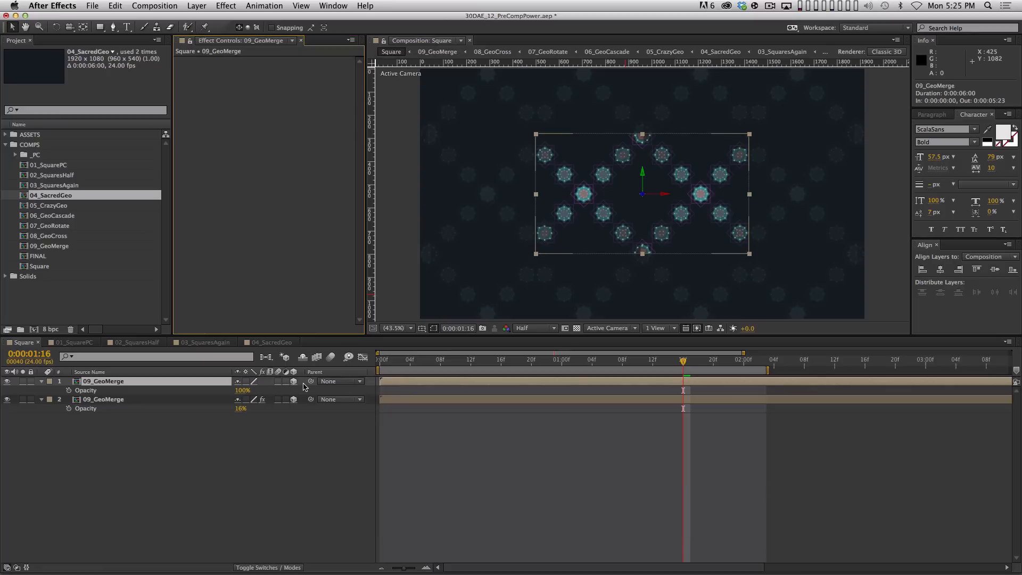
Set the top 09_GeoMerge layer's Z position to 0 and preview the comp
key("p")
left_click(283, 390)
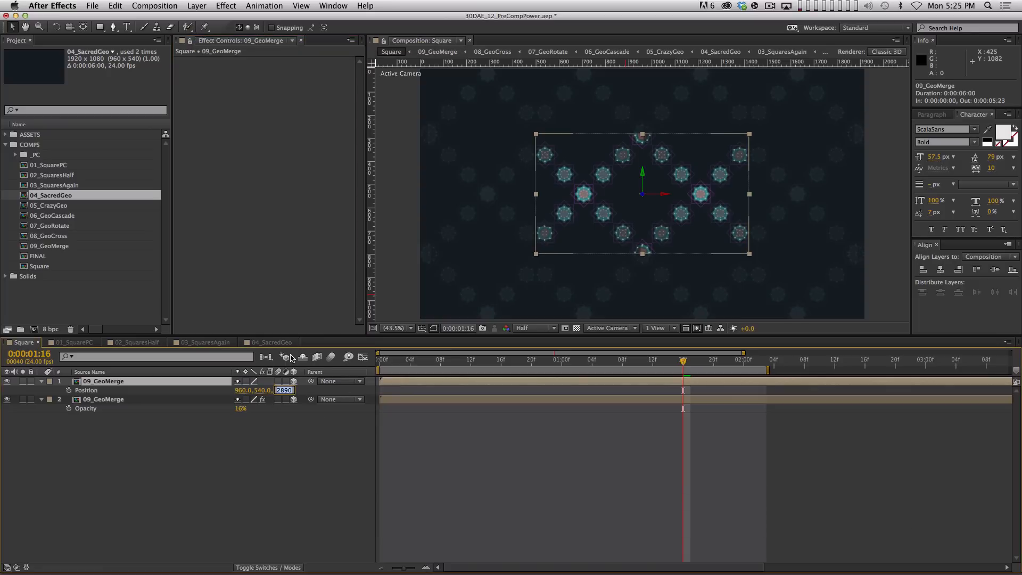
type("0")
left_click(508, 481)
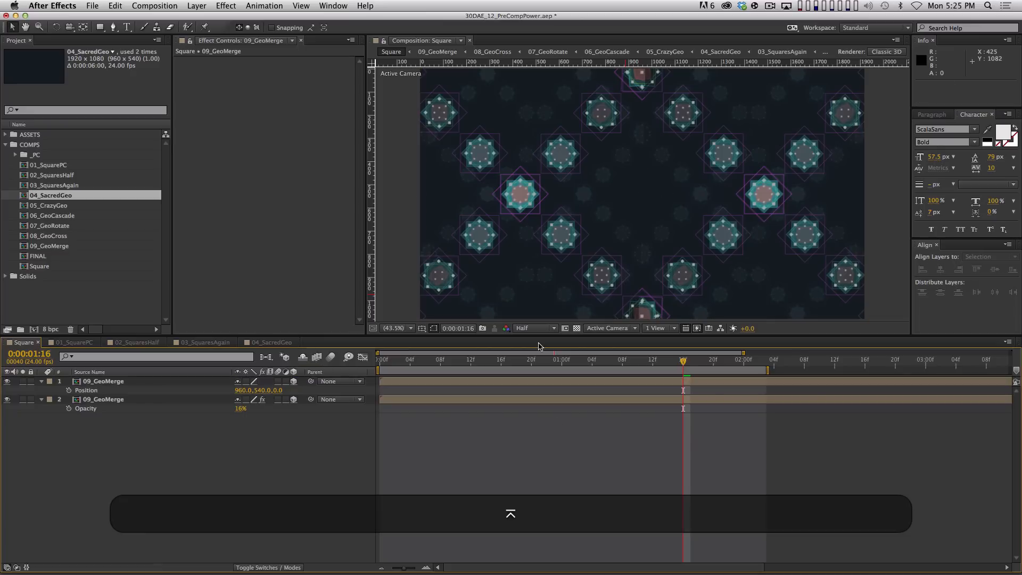
key("KP_0")
key("space")
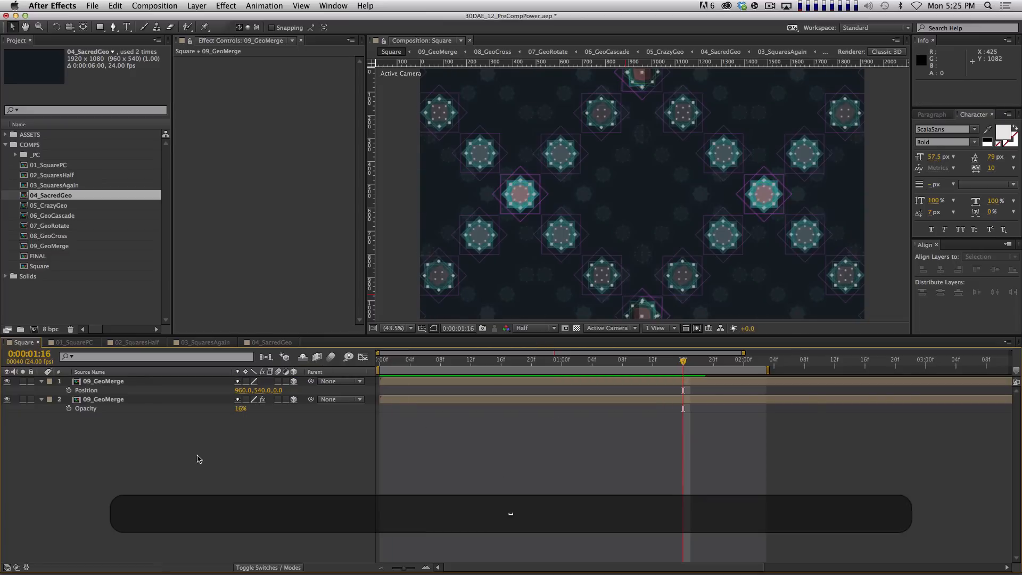
Rename the lower dimmed 09_GeoMerge duplicate to BG
left_click(131, 402)
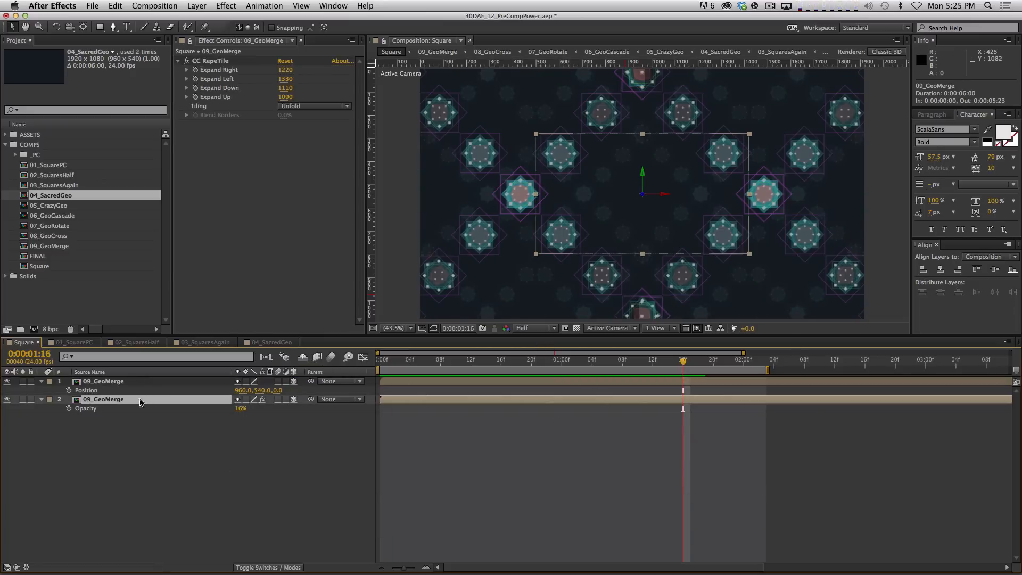
key("Return")
type("BG")
key("Return")
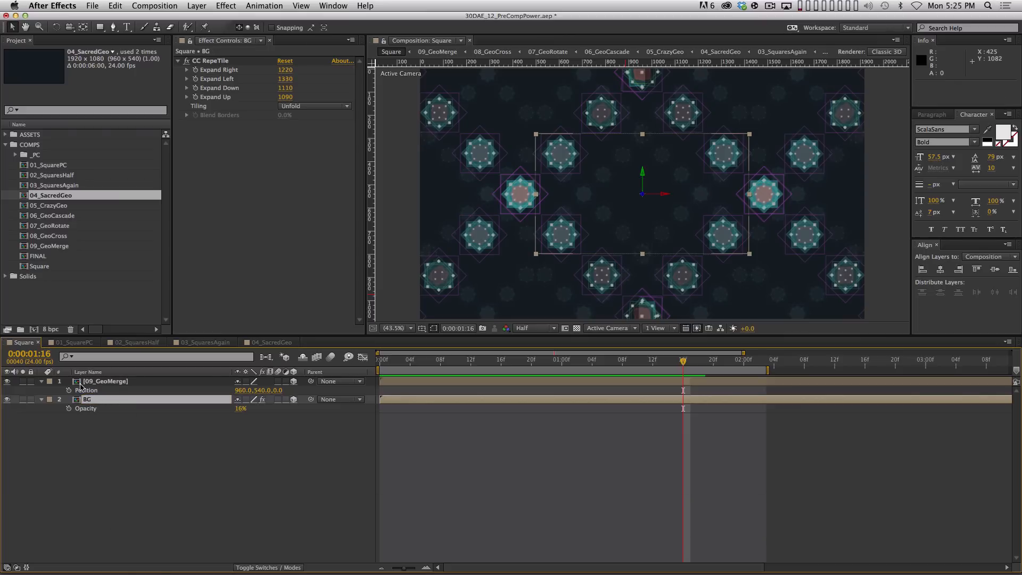
Shift the top 09_GeoMerge layer's start about 10 frames later and play it back
left_click(176, 381)
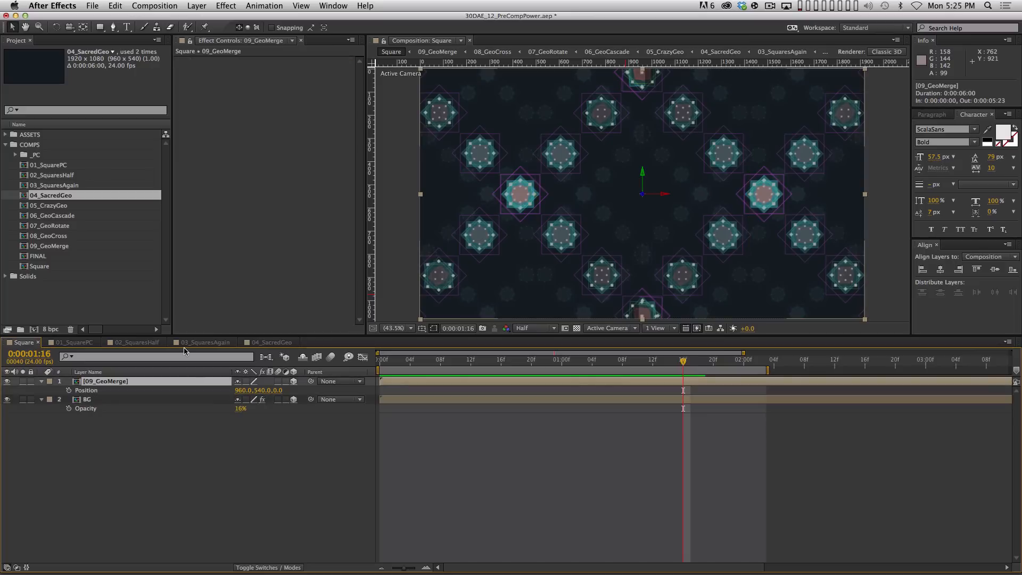
key("alt+shift+Page_Down")
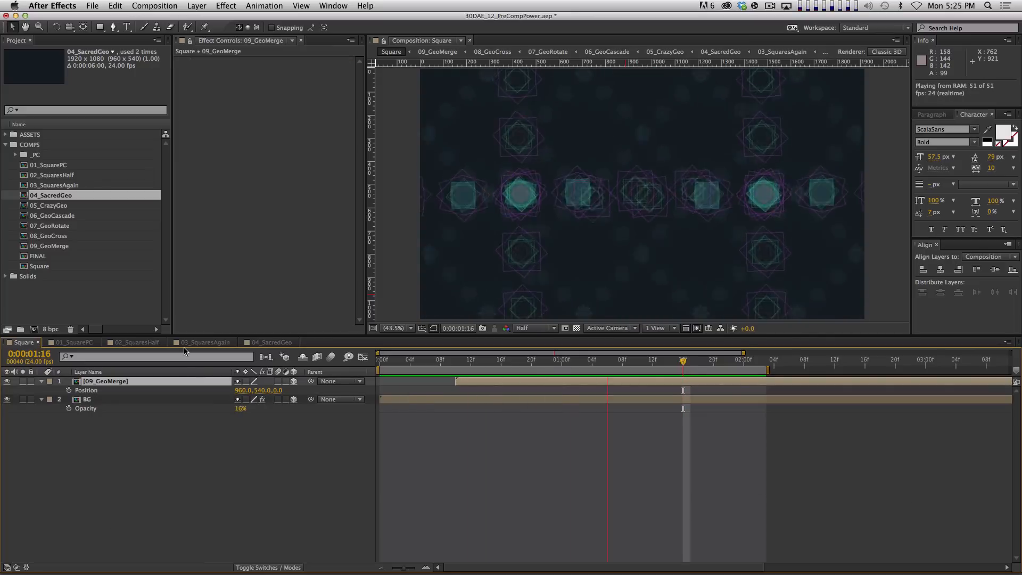
key("space")
Raise the BG layer's Opacity to 25% and preview the comp
left_click_drag(240, 409, 279, 411)
left_click(248, 419)
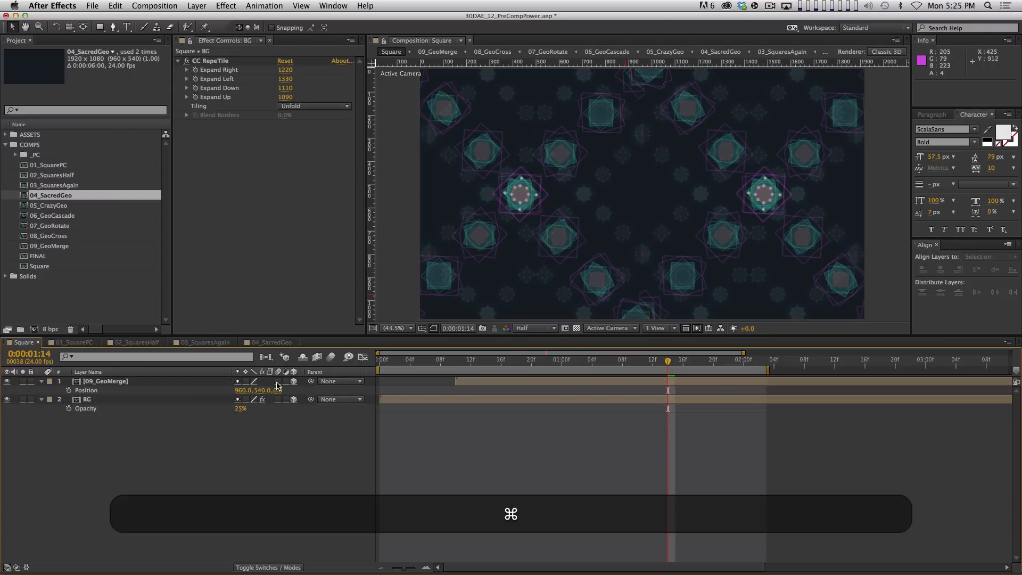
key("super+0")
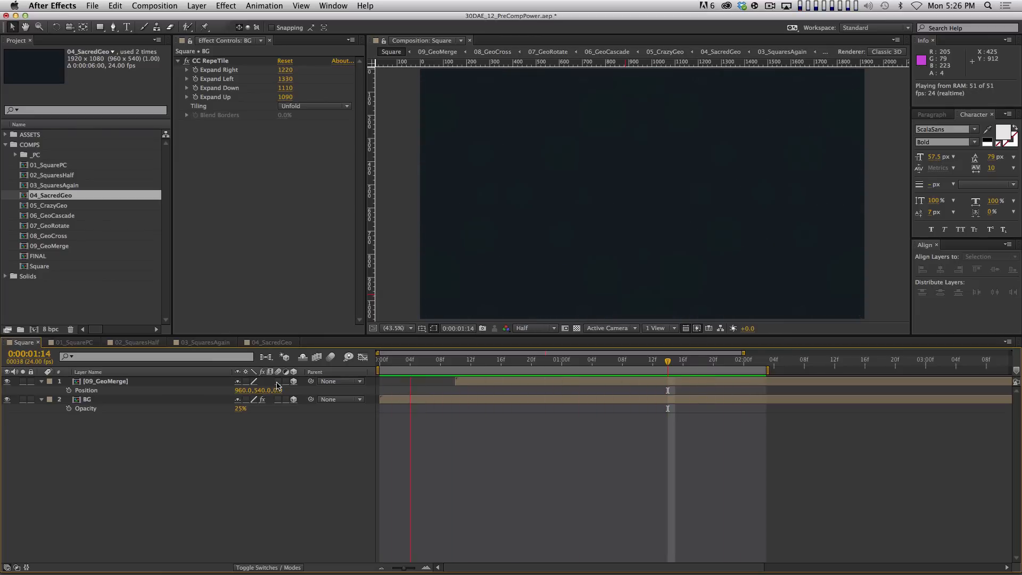
key("space")
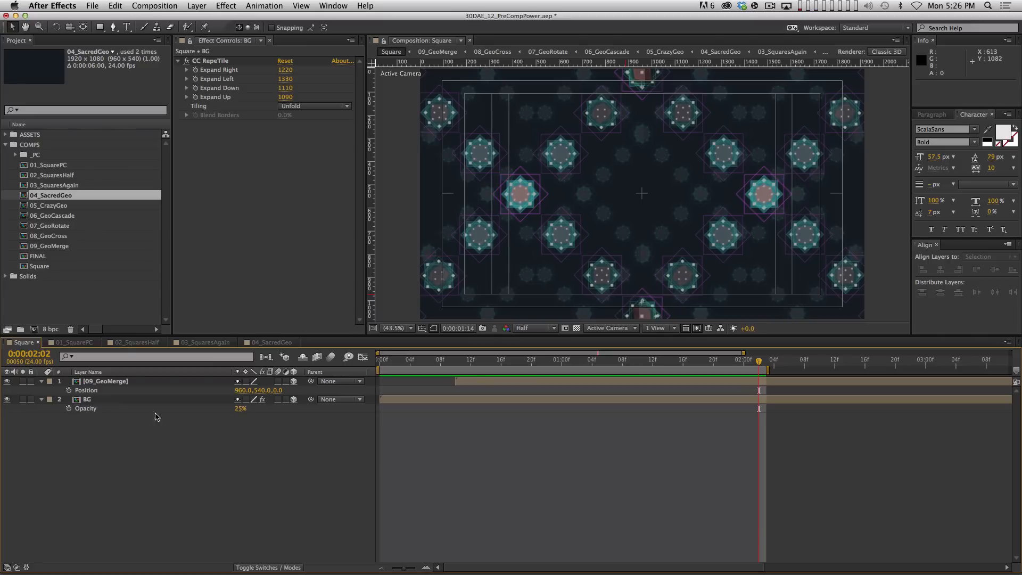
Drill through 09_GeoMerge, 08_GeoCross, 07_GeoRotate and 06_GeoCascade into 05_CrazyGeo and preview it
double_click(117, 382)
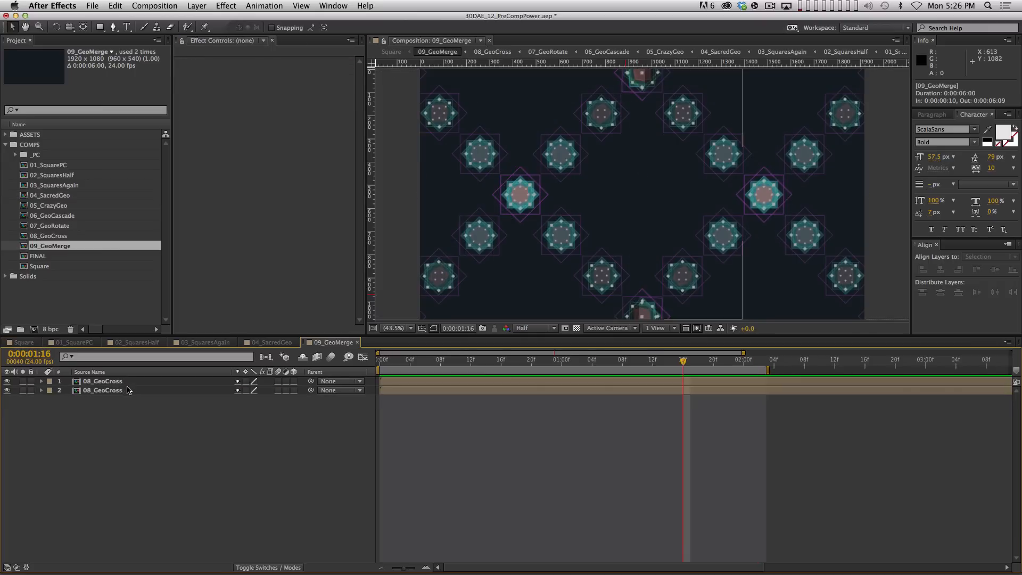
double_click(123, 381)
double_click(123, 381)
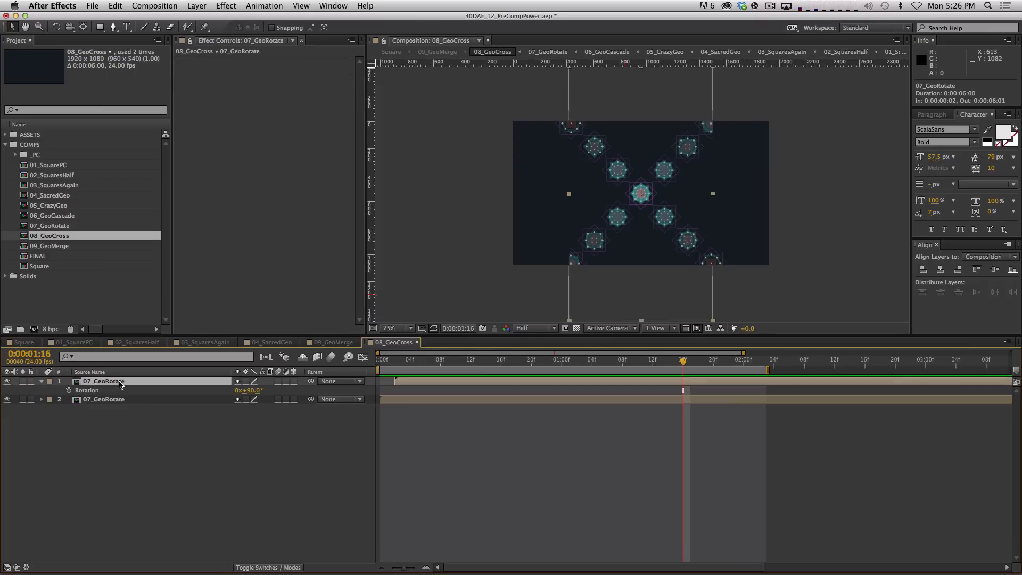
double_click(132, 383)
double_click(131, 392)
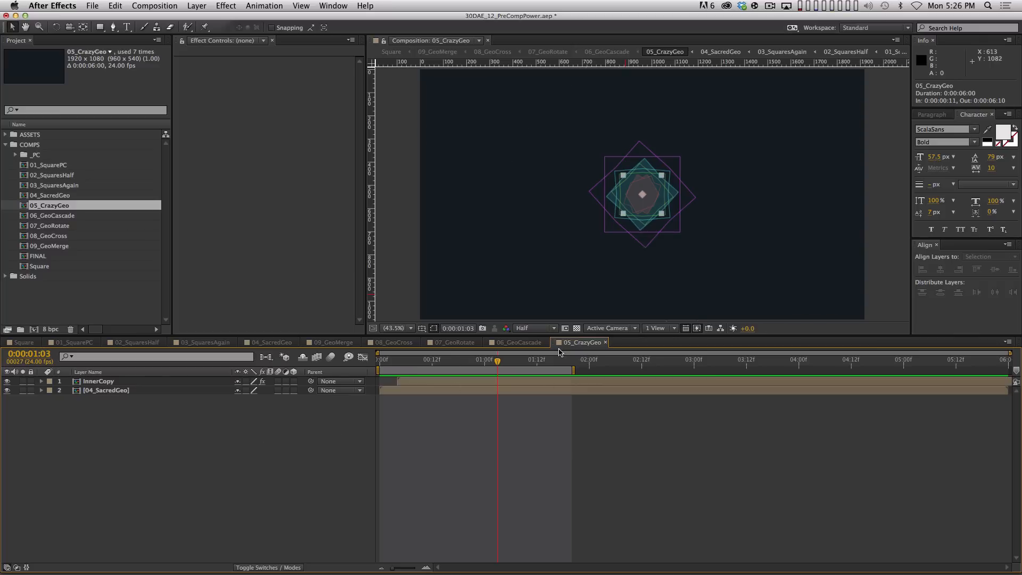
key("KP_0")
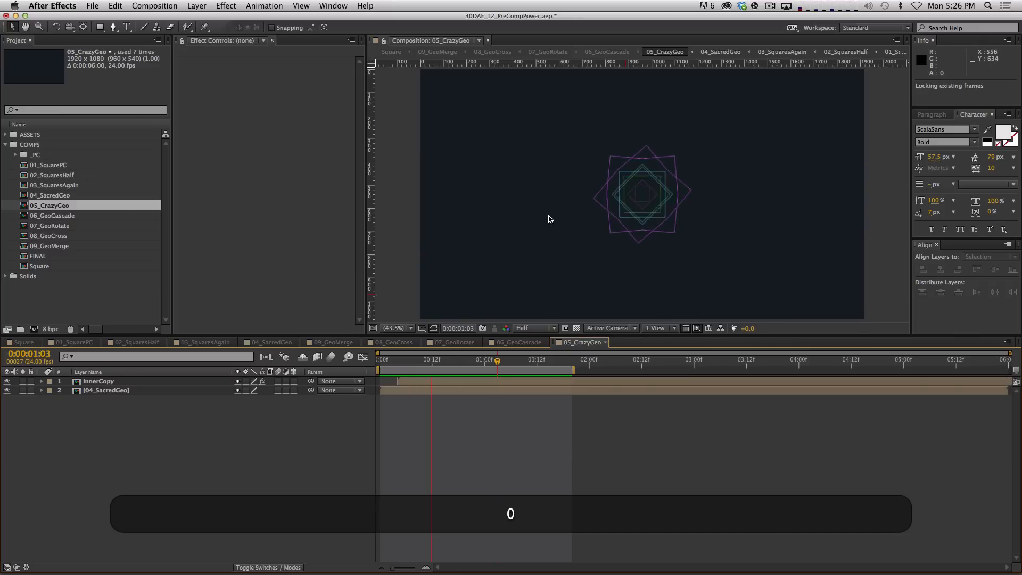
key("space")
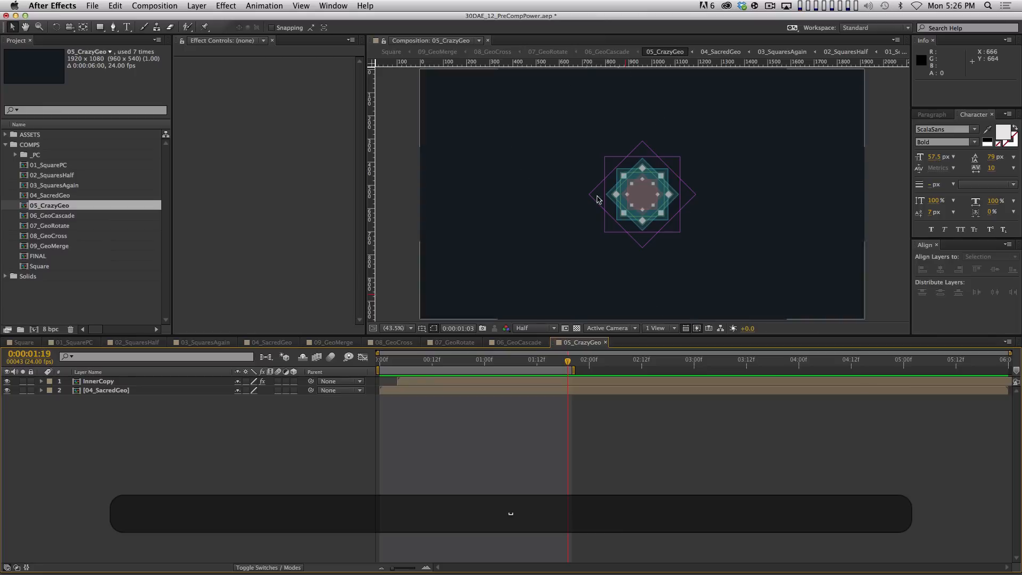
Add 05_CrazyGeo as the top layer of the Square comp and preview it
left_click(23, 343)
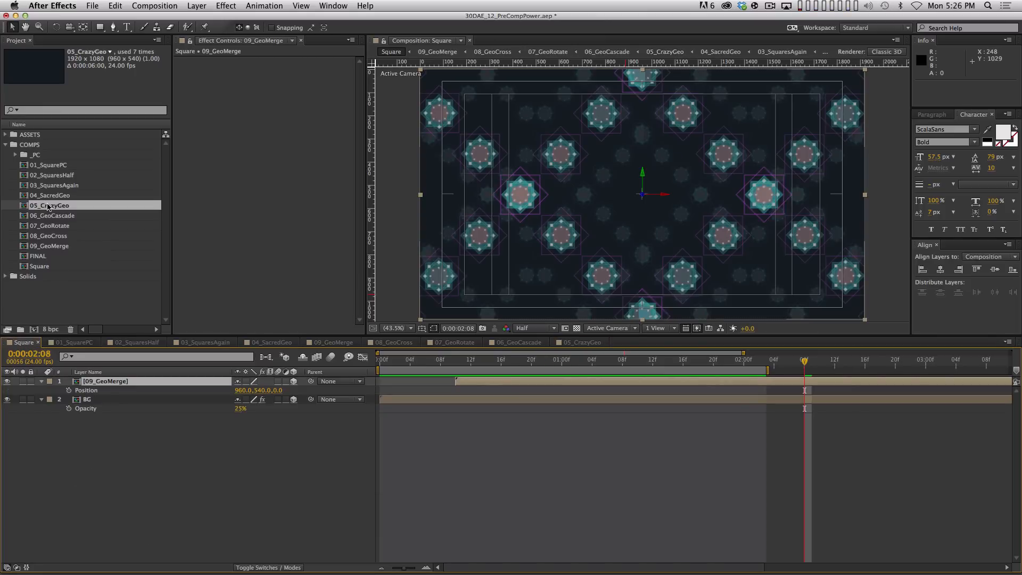
left_click_drag(48, 207, 158, 379)
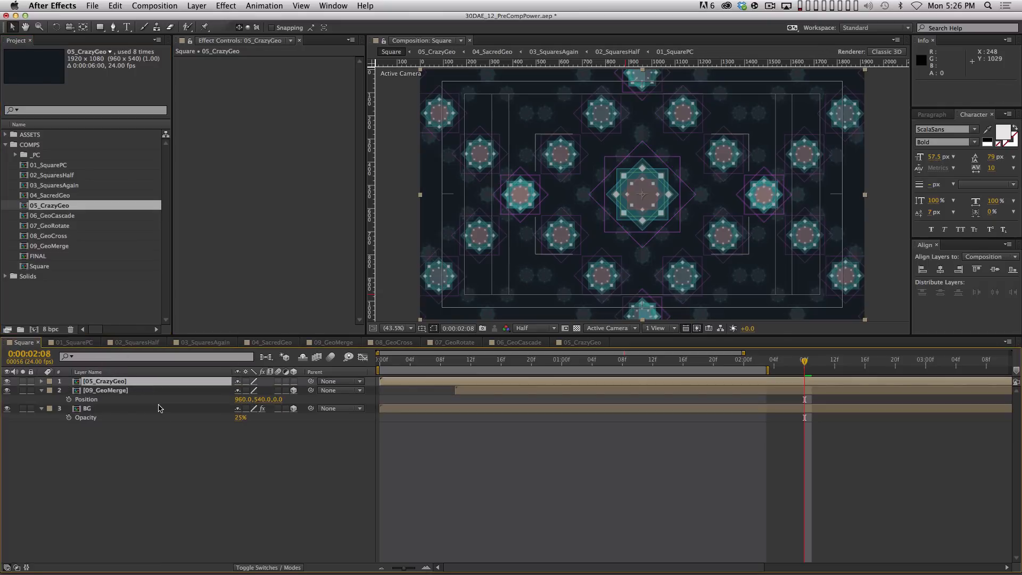
key("0")
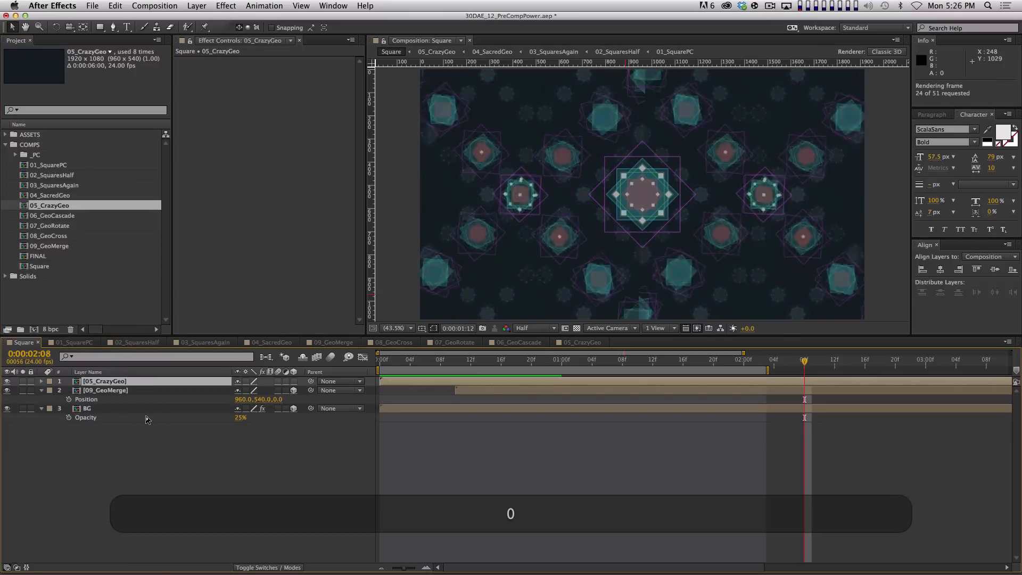
key("space")
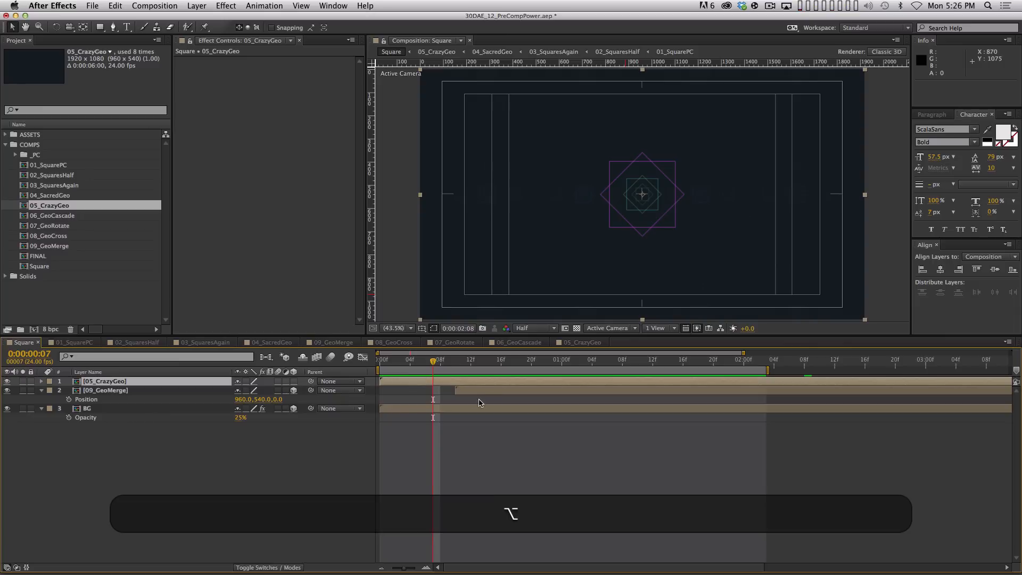
Start 09_GeoMerge earlier and delay 05_CrazyGeo about 18 frames, previewing the timing
left_click_drag(471, 391, 487, 376)
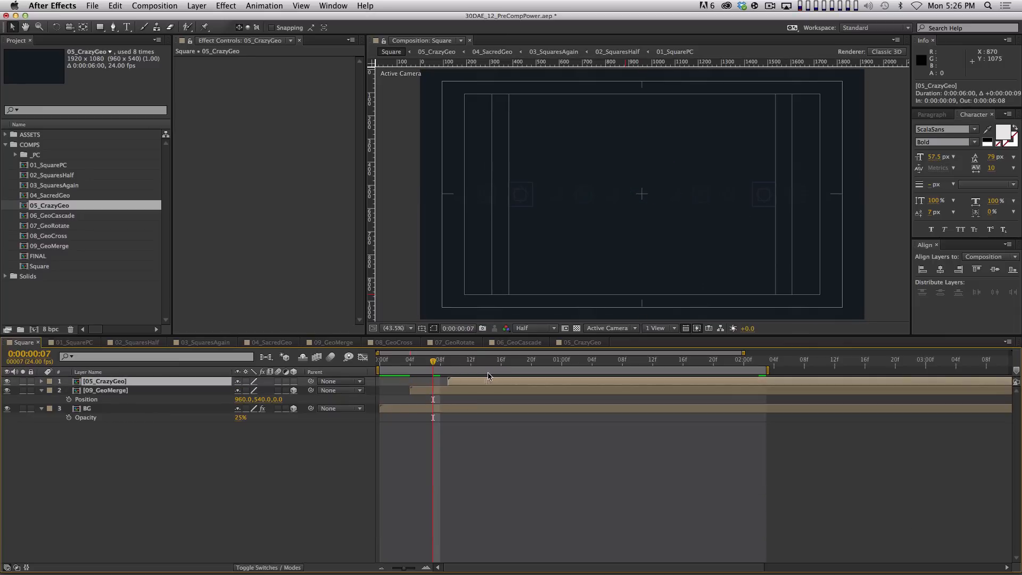
key("0")
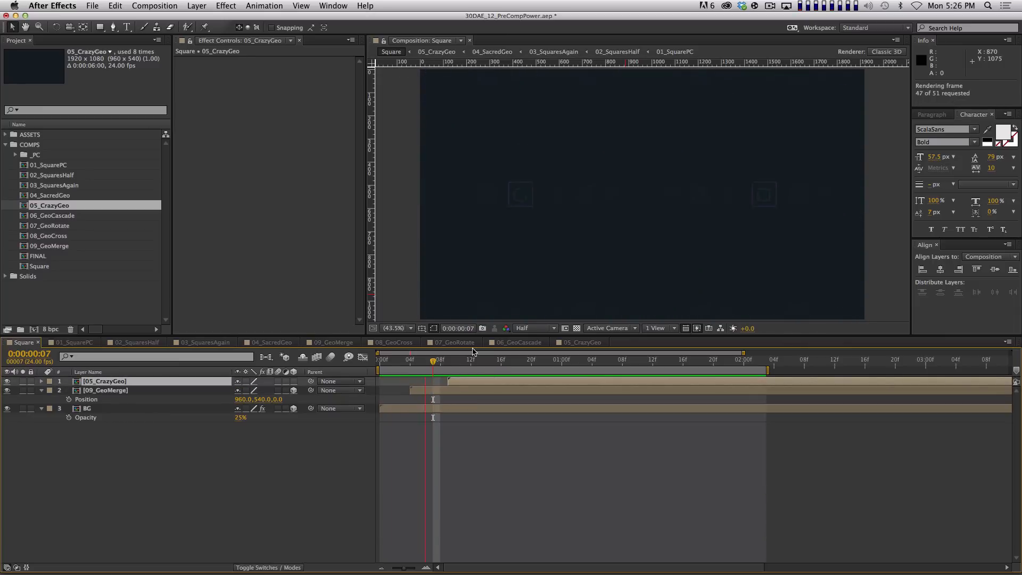
key("alt+Page_Down")
key("alt+Page_Down")
key("alt+Page_Down")
key("alt+Page_Down")
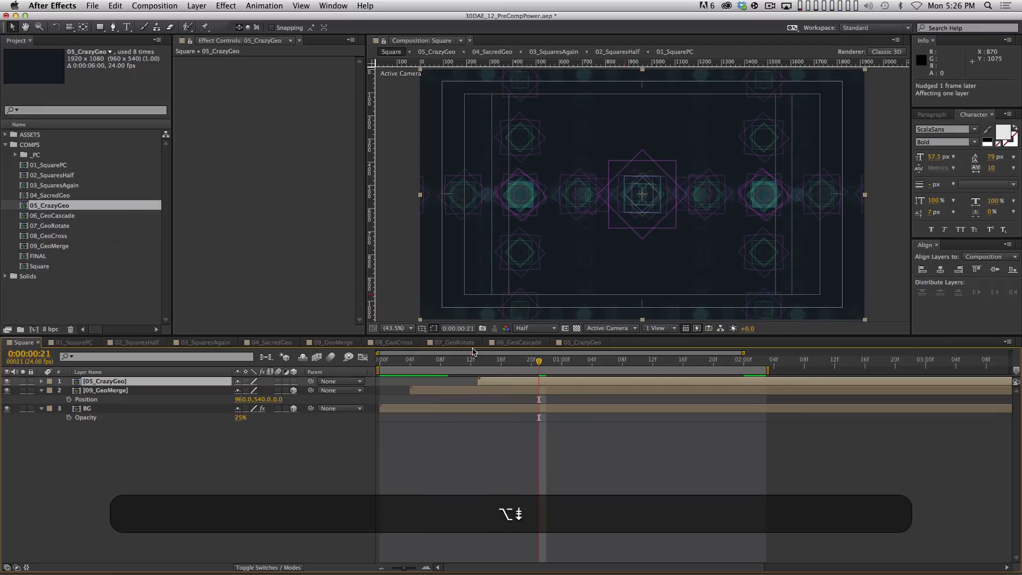
key("alt+Page_Down")
key("alt+Page_Down")
key("alt+Page_Down")
key("alt+Page_Down")
key("alt+Page_Down")
key("alt+0")
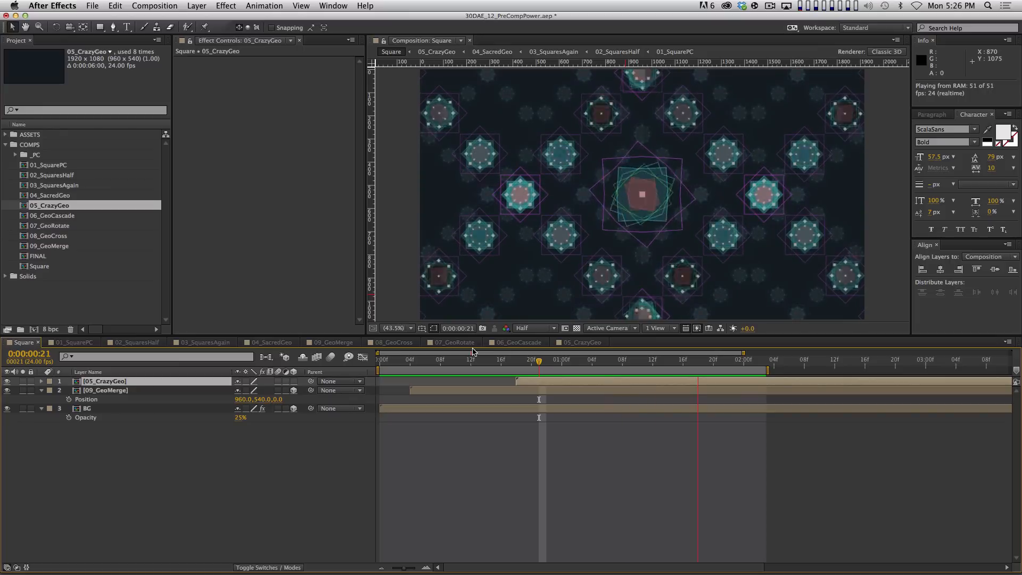
Set the work area end to 3:14 and preview the work area
key("shift+End")
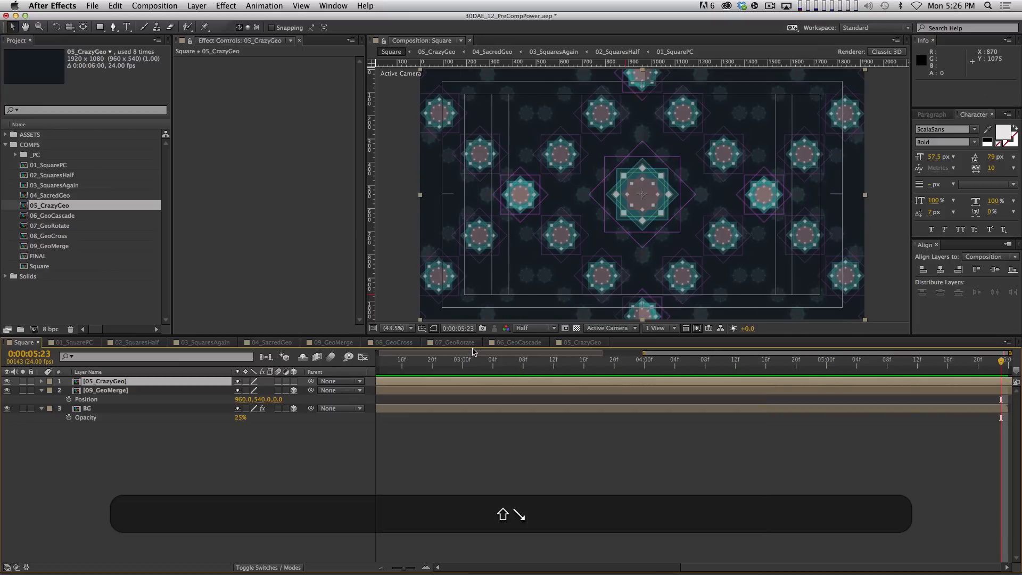
key("minus")
left_click_drag(679, 364, 755, 364)
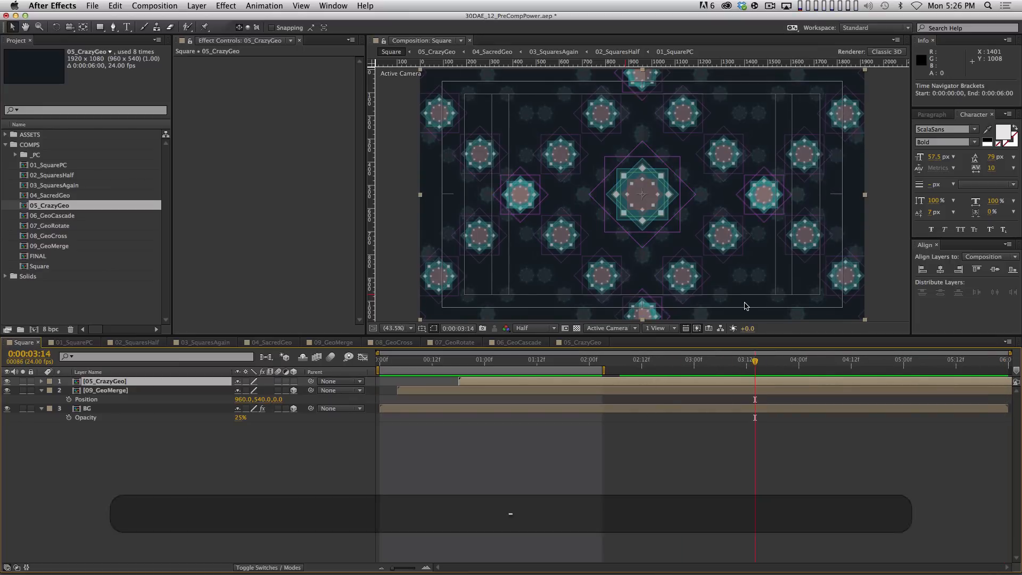
key("n")
key("KP_0")
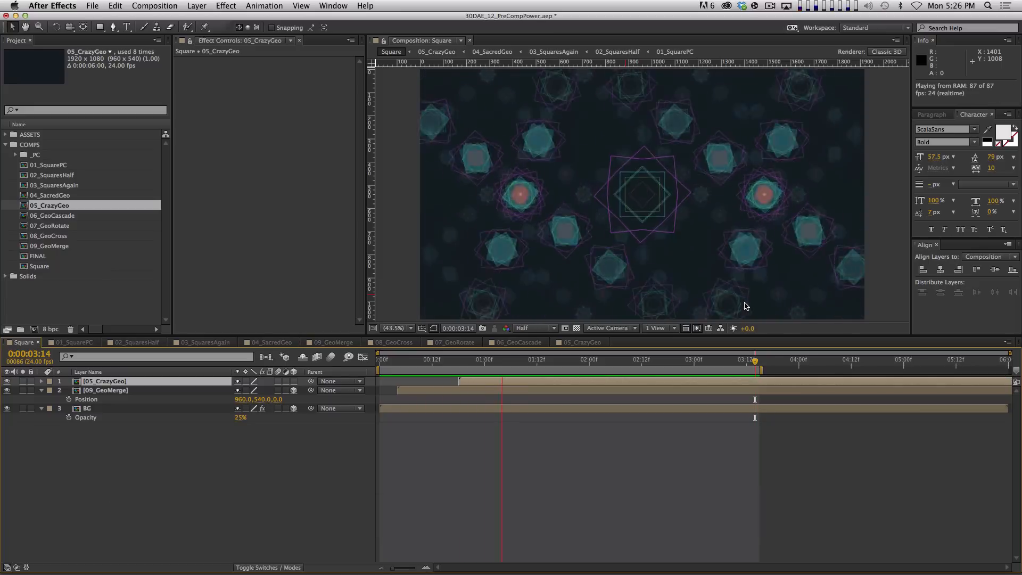
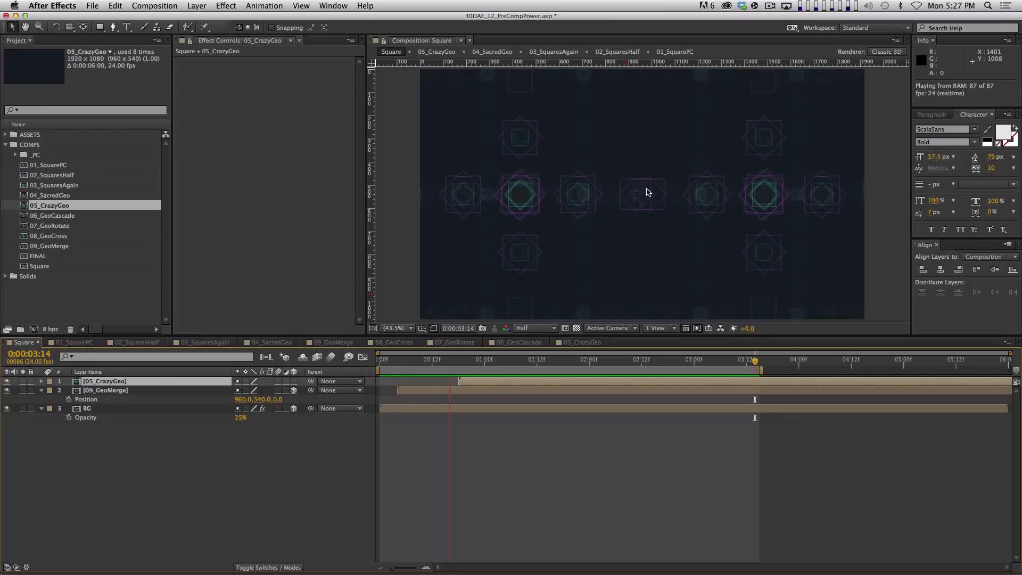
Stop the preview, hide the safe-area guides and collapse every layer's properties in Square
key("space")
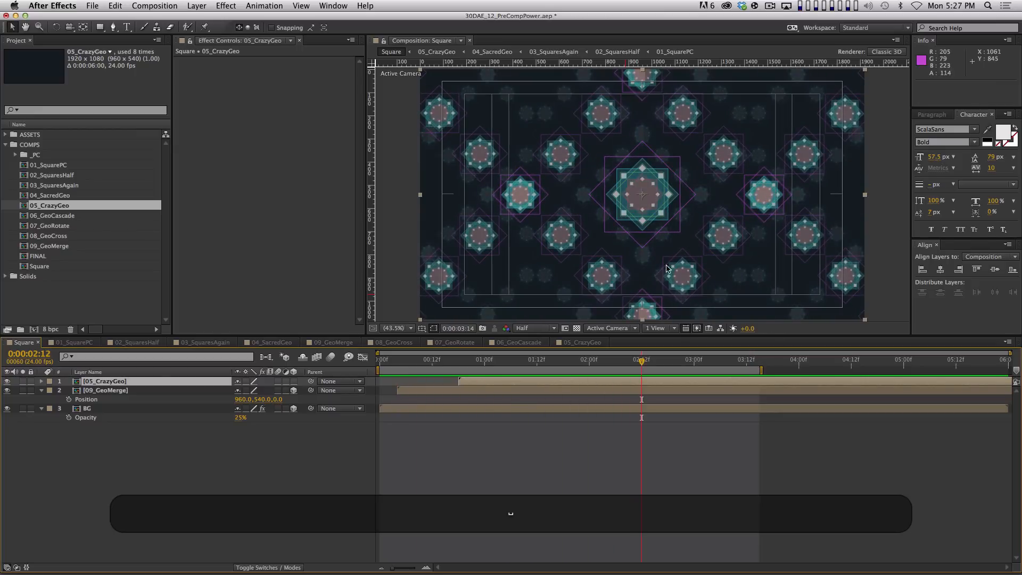
key("apostrophe")
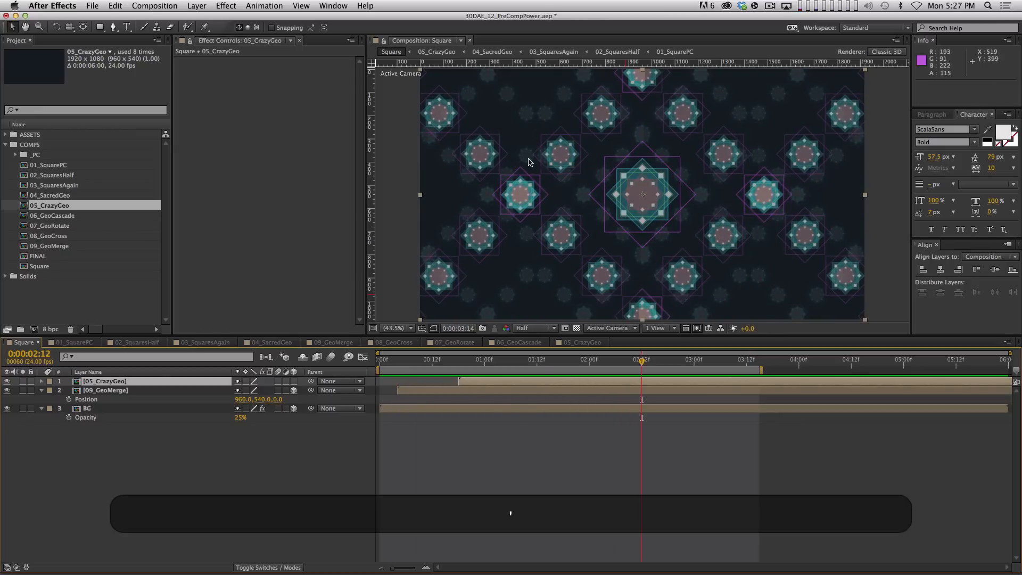
key("super+a")
key("shift+grave")
left_click(593, 492)
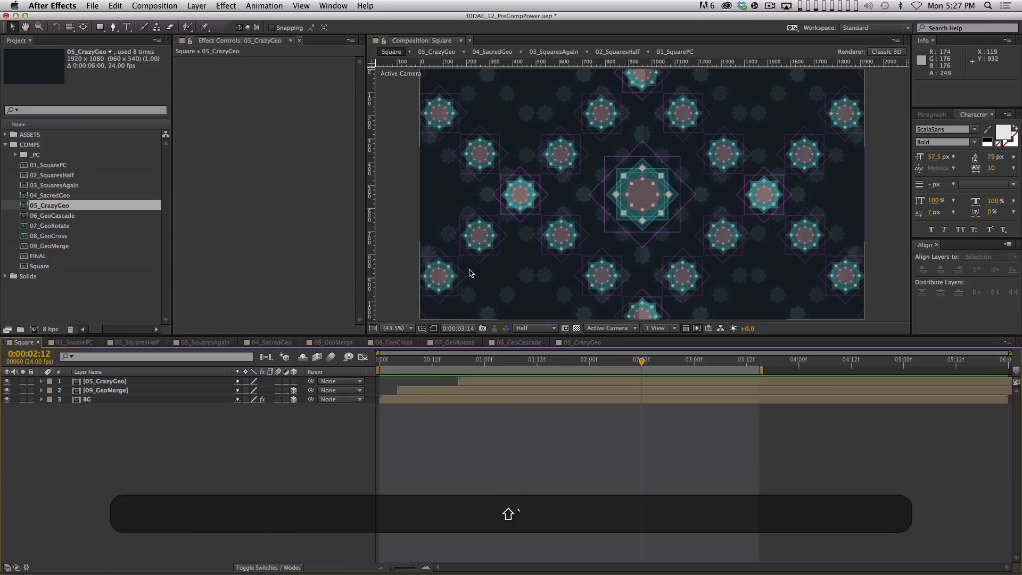
Preview the 01_SquarePC and Square comps, then select the 09_GeoMerge layer
left_click(92, 343)
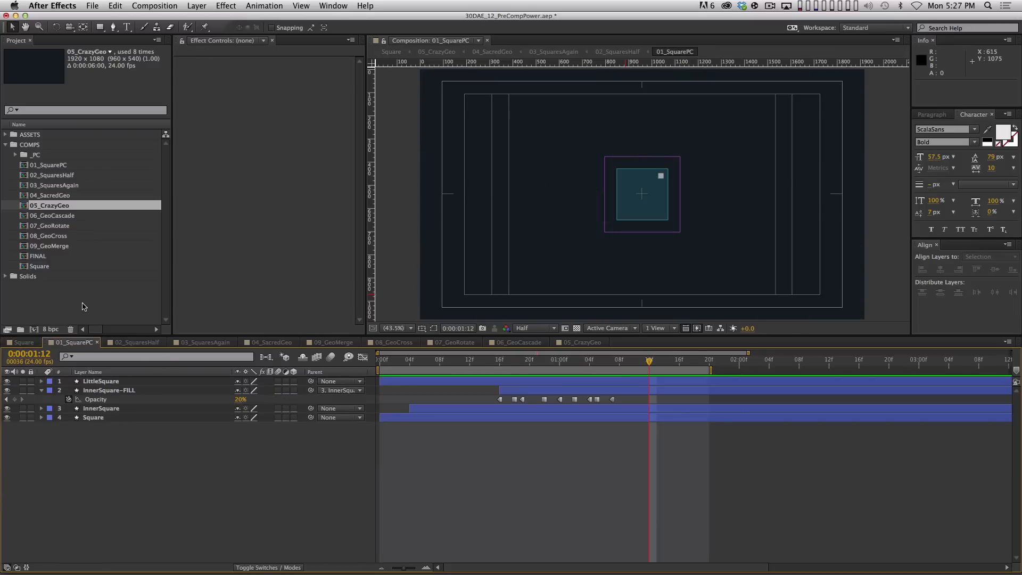
key("KP_0")
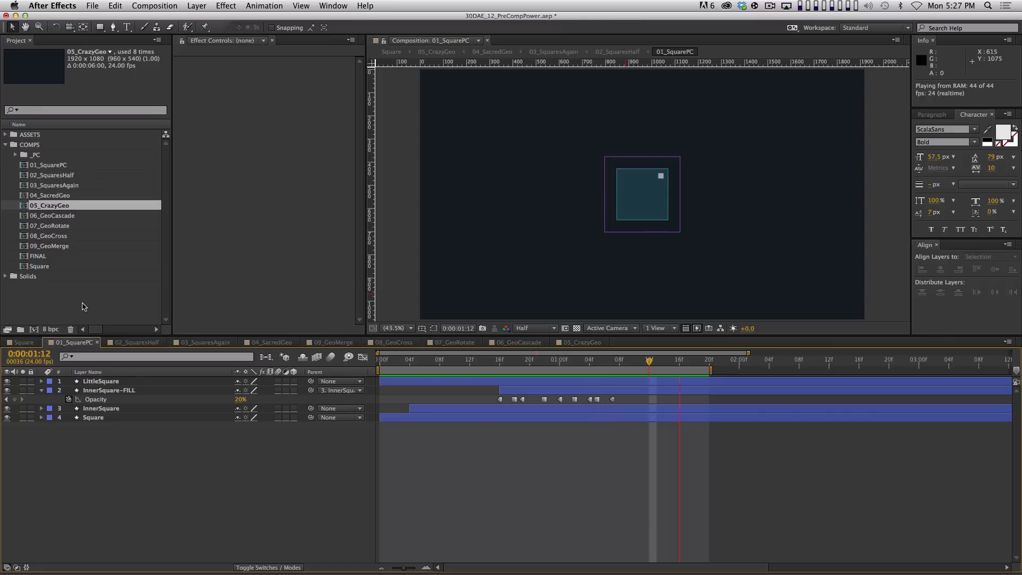
key("space")
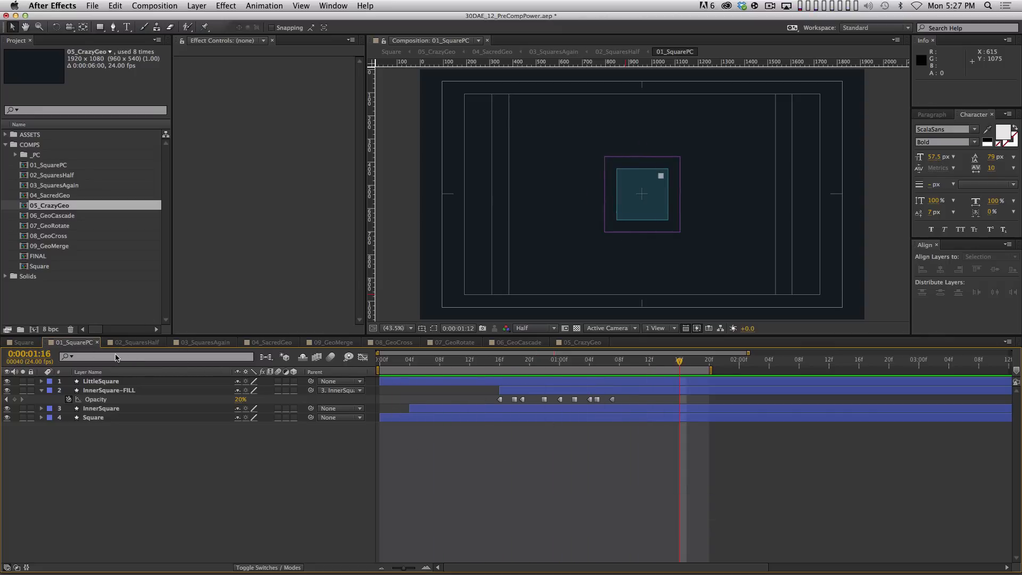
left_click(38, 342)
key("KP_0")
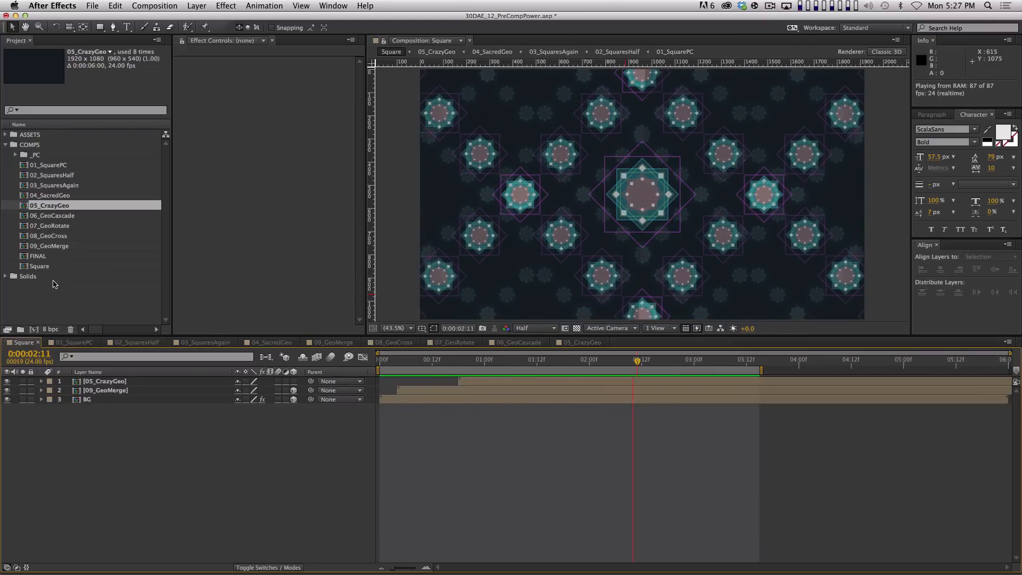
key("space")
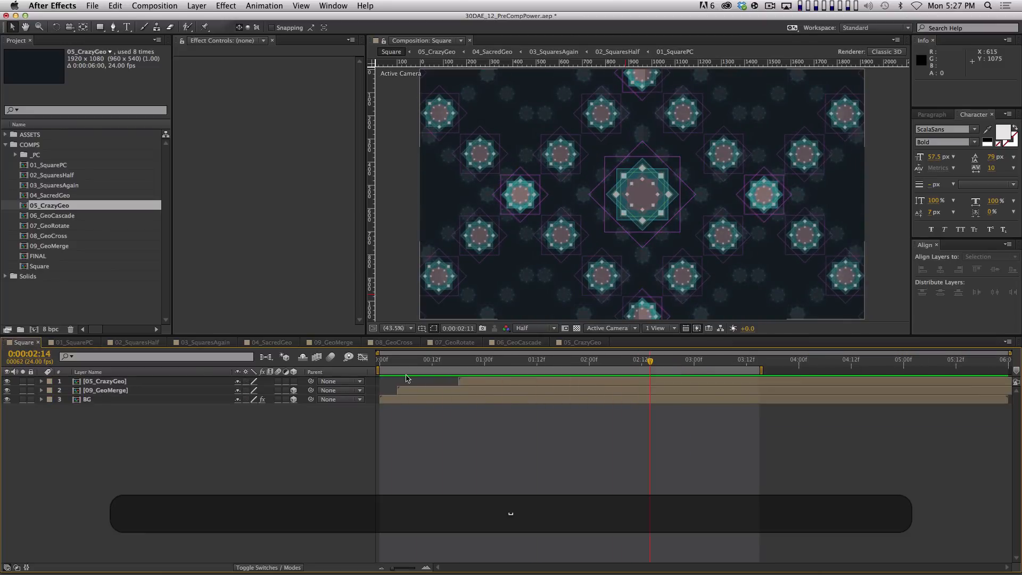
left_click(179, 391)
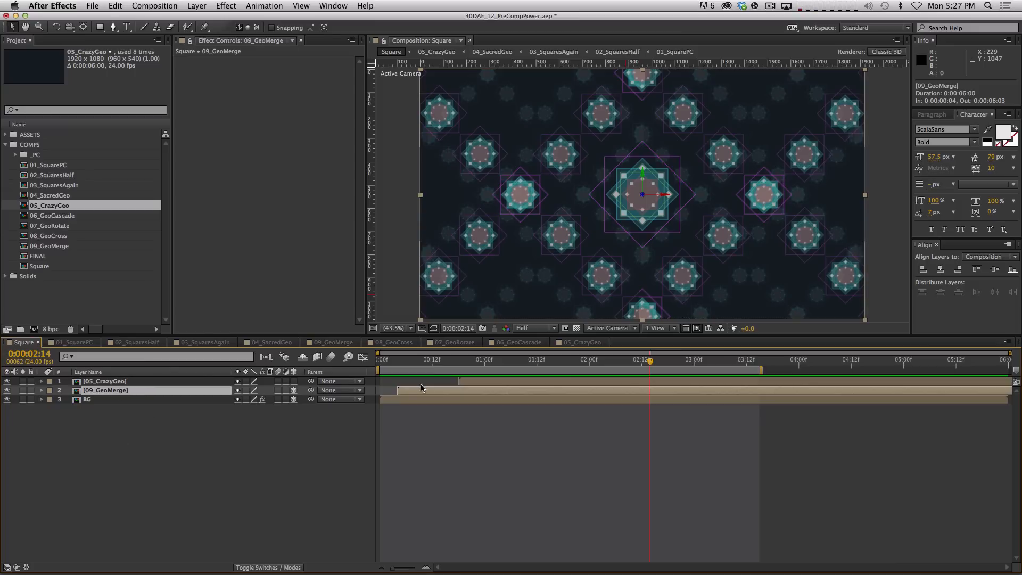
Add Hue/Saturation to 09_GeoMerge with Master Hue at -133°, turning the stars gold
left_click(225, 5)
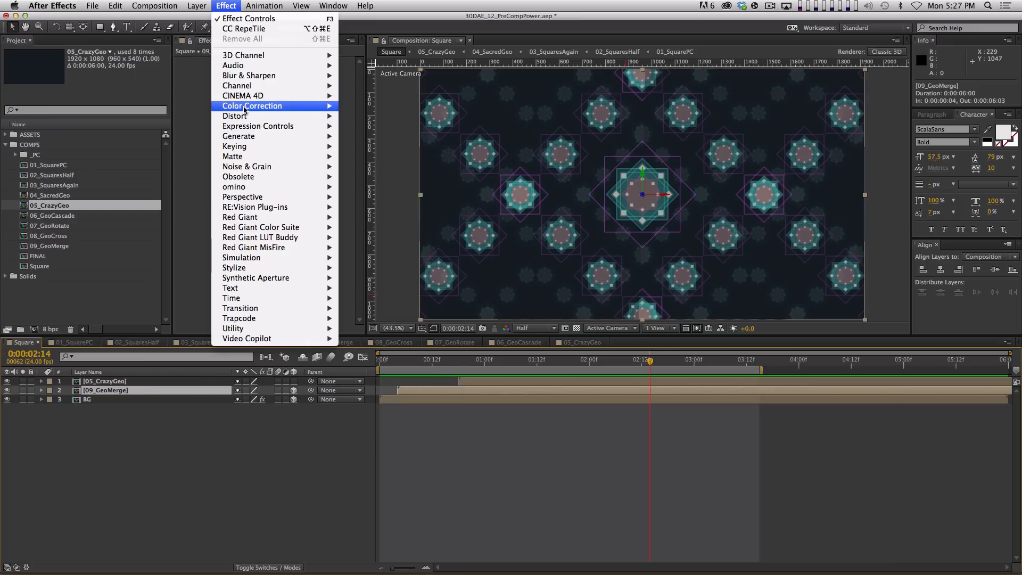
mouse_move(298, 105)
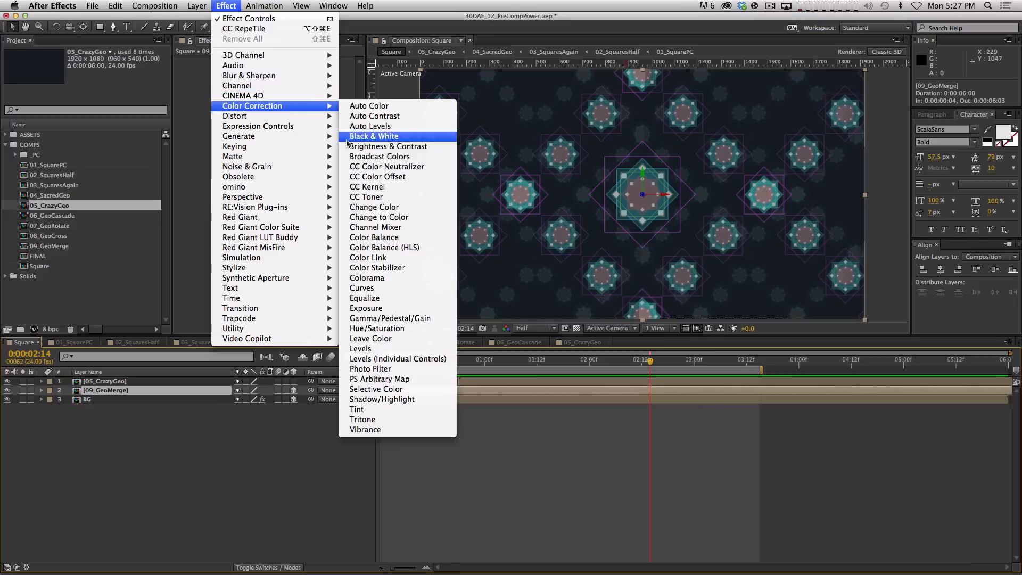
left_click(405, 326)
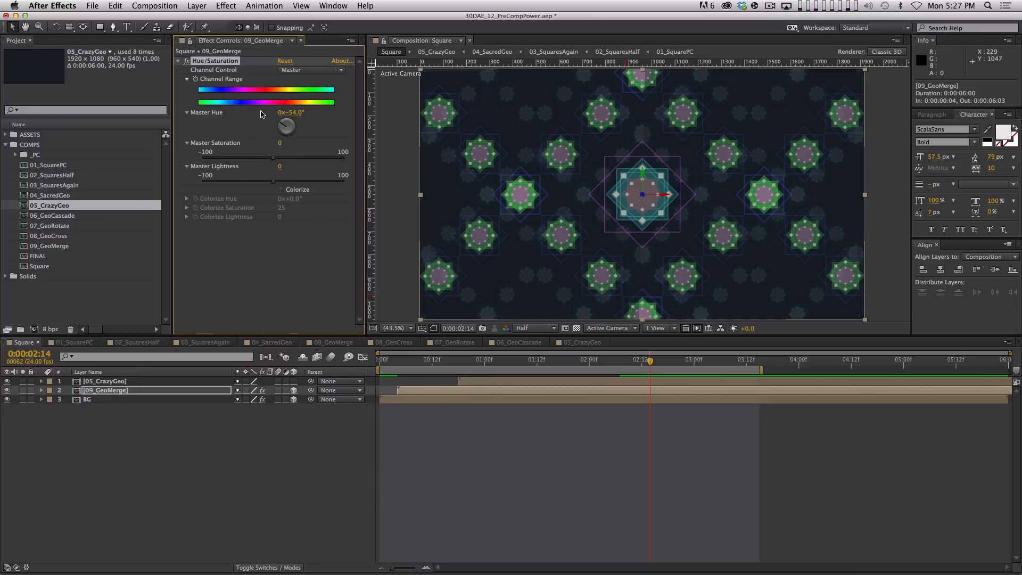
left_click_drag(272, 114, 261, 116)
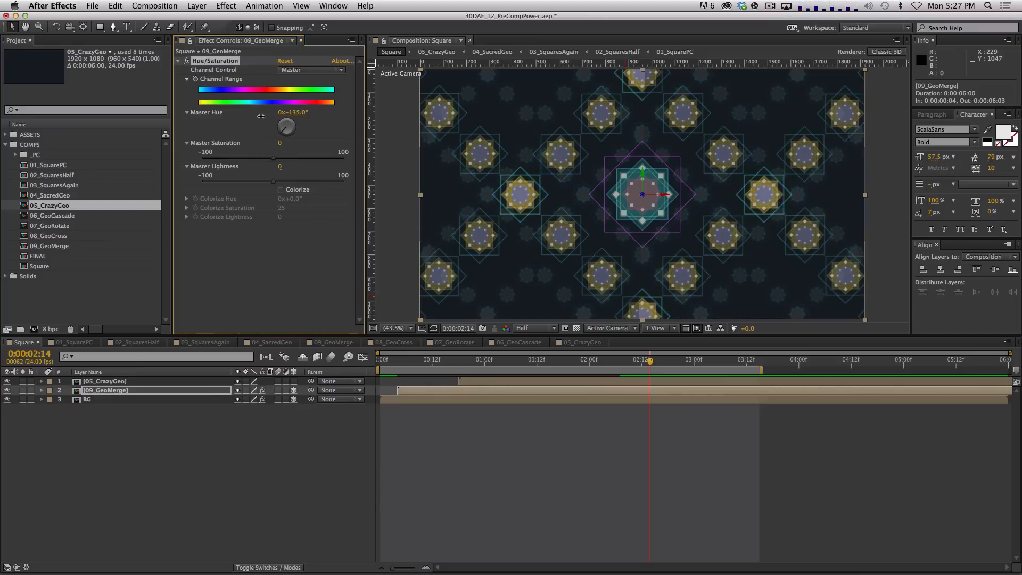
Preview the recoloured composition, then select all three layers
left_click(312, 445)
key("KP_0")
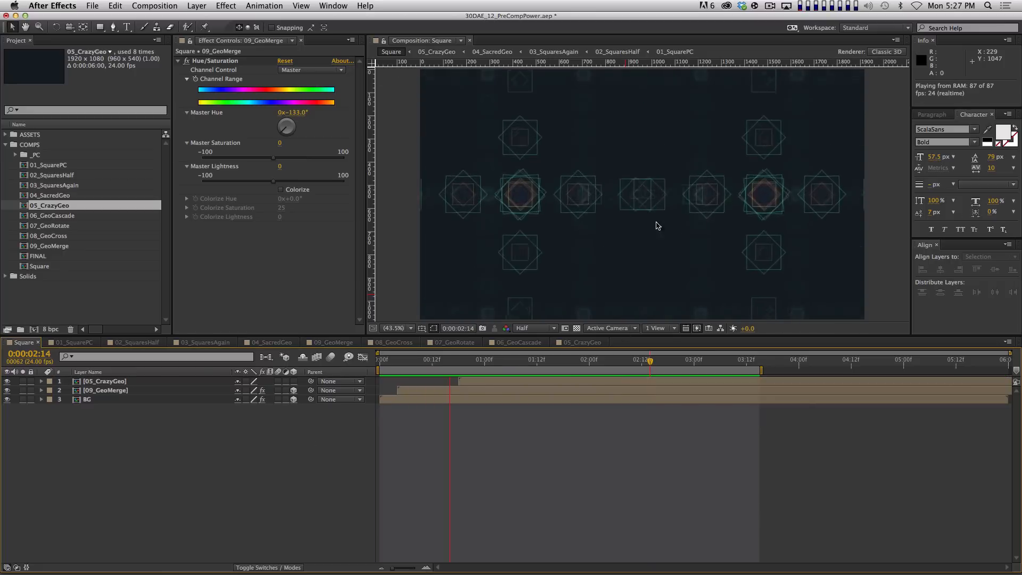
key("space")
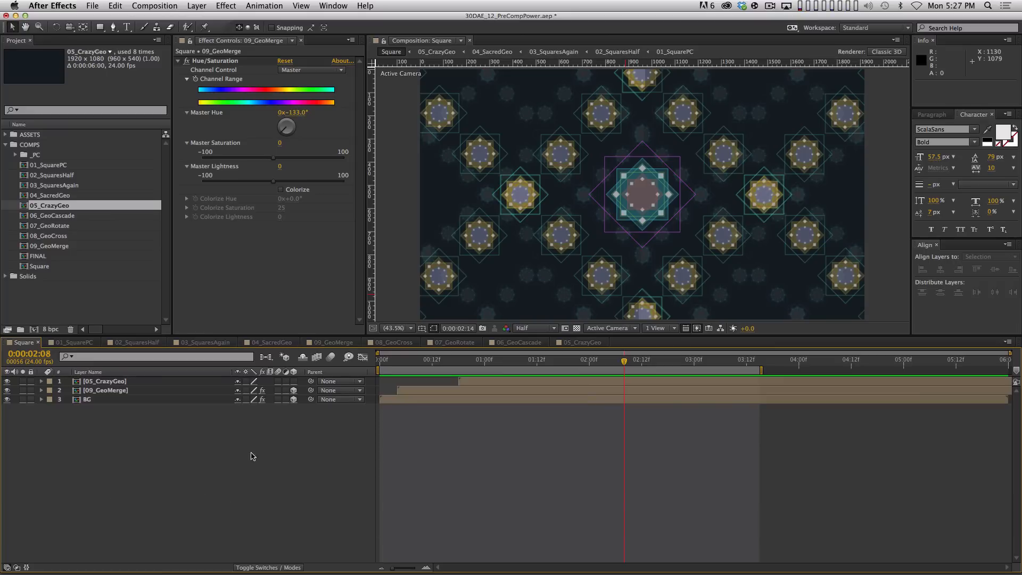
key("super+a")
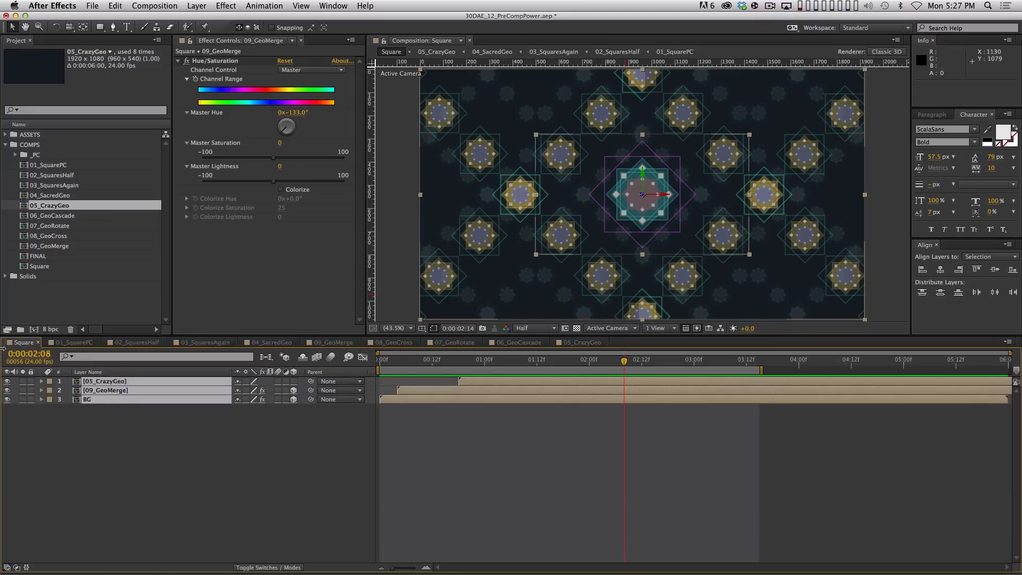
Pre-compose the three selected layers into 10_Composite, moving all attributes
key("super+shift+c")
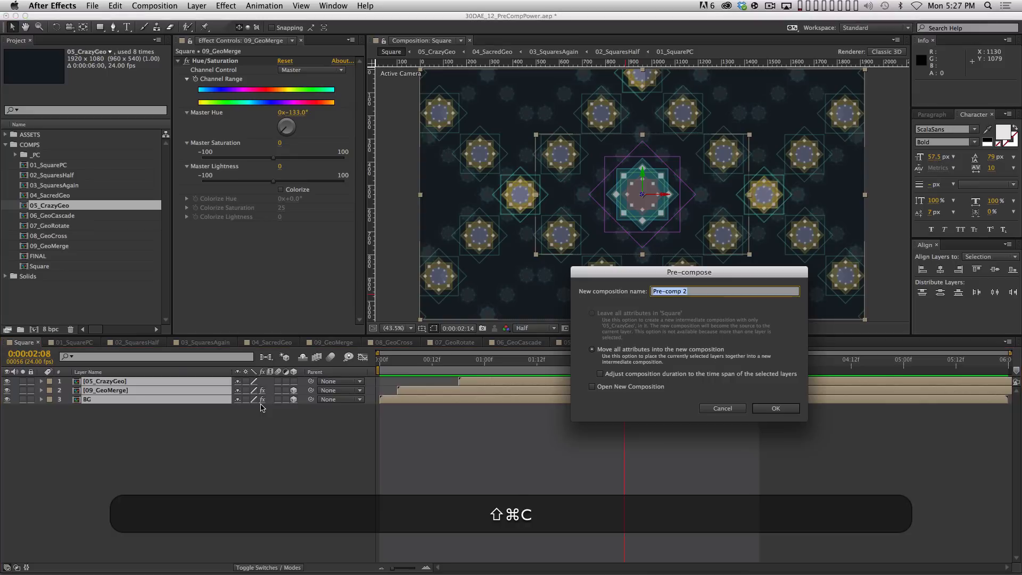
type("10_")
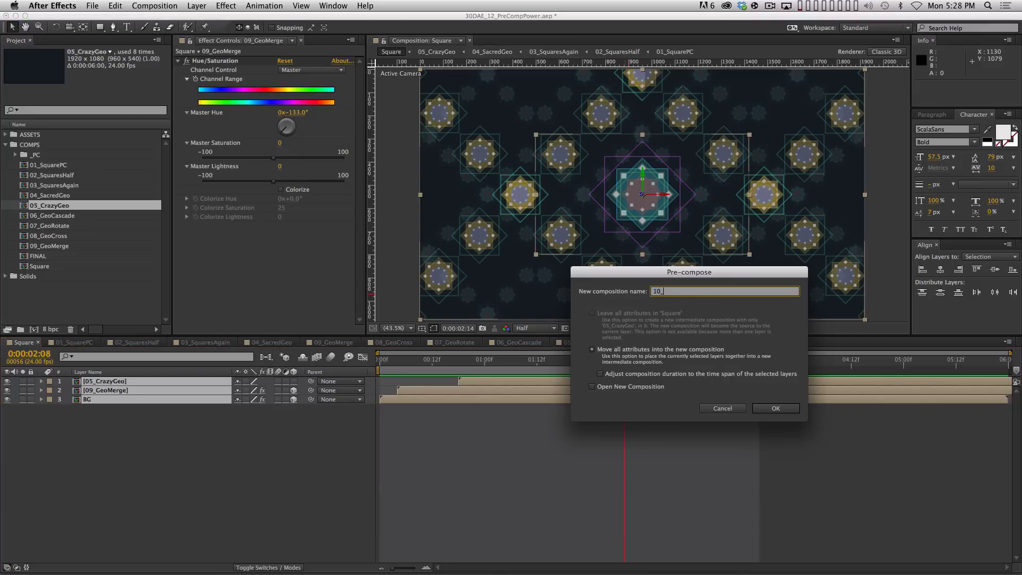
key("shift")
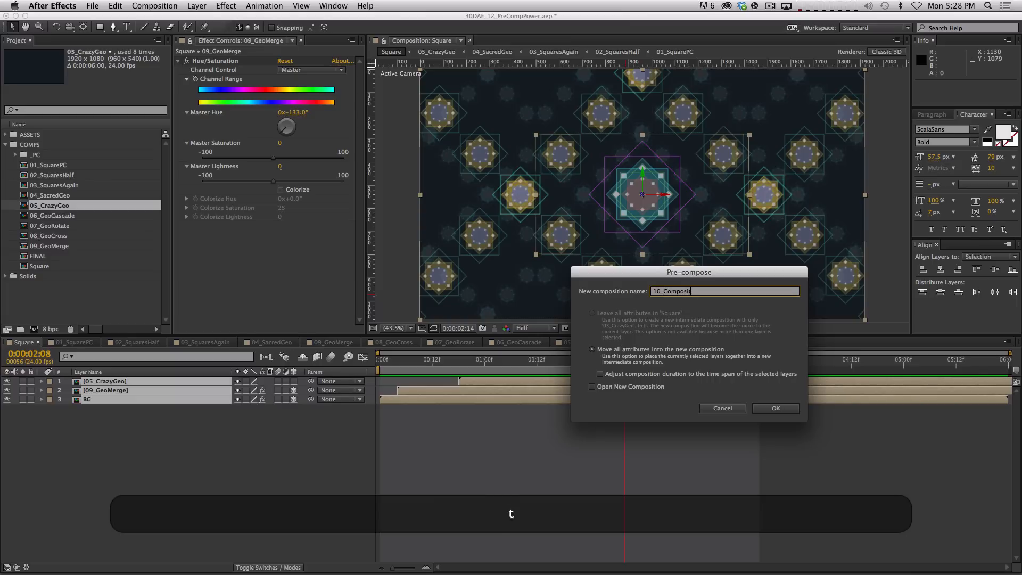
key("Return")
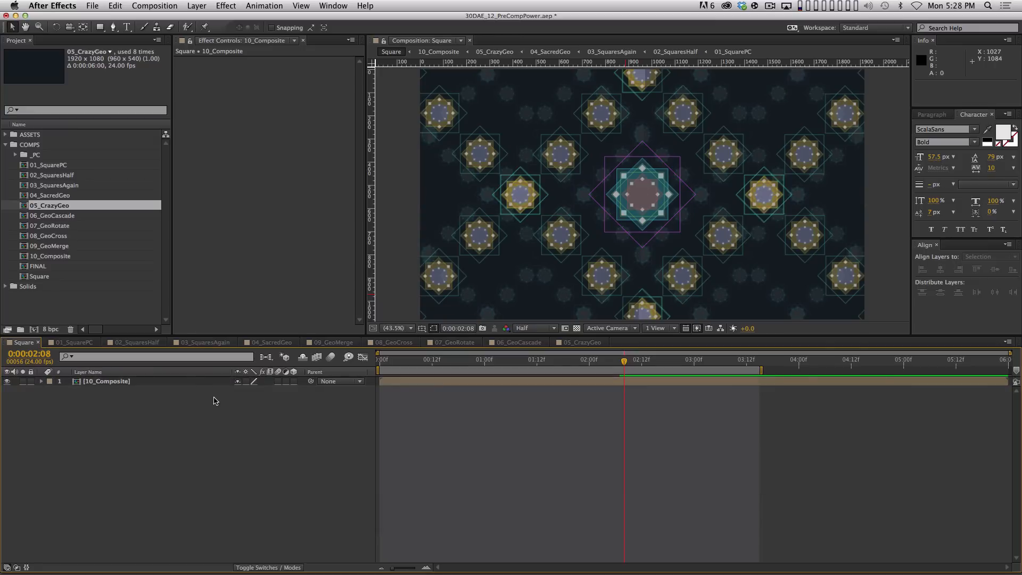
Duplicate 10_Composite and give the top copy a Fast Blur of 29
key("super+d")
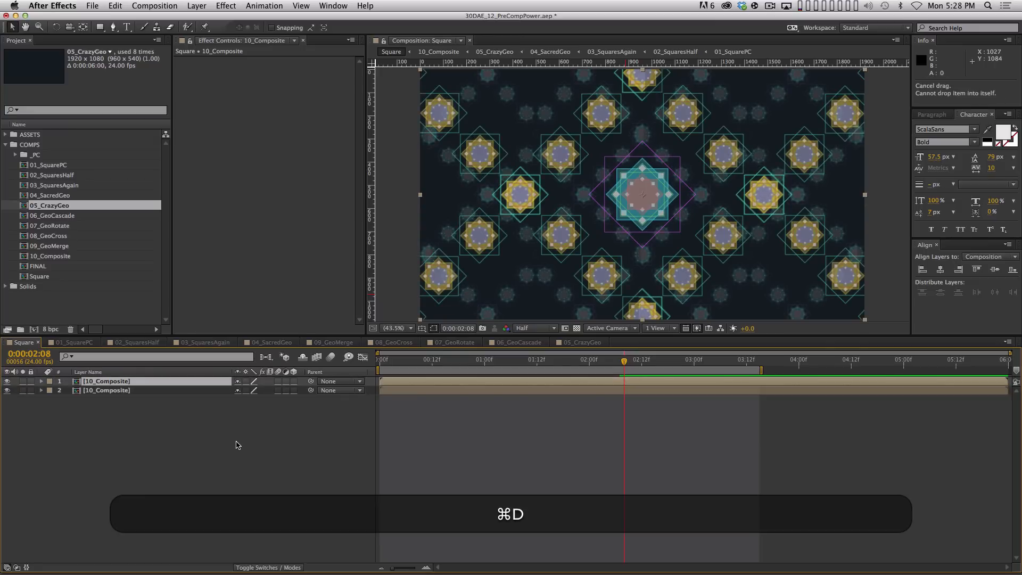
left_click(225, 6)
mouse_move(247, 77)
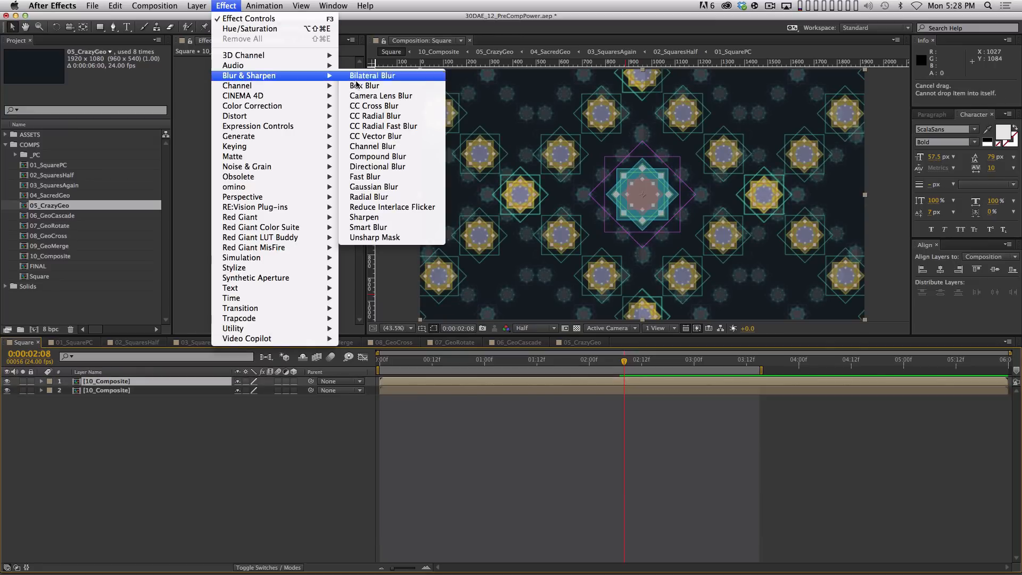
left_click(389, 177)
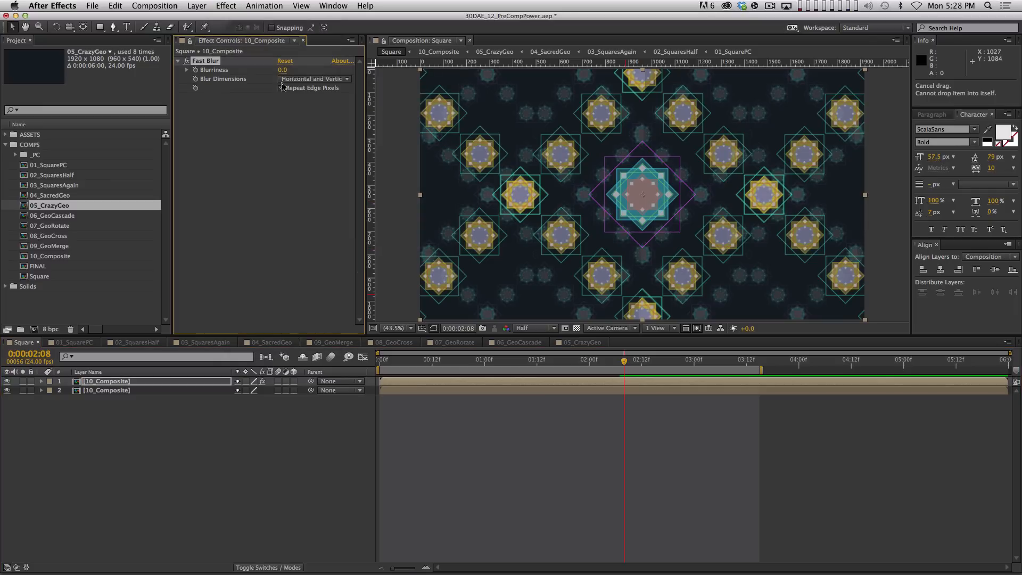
left_click_drag(282, 70, 292, 70)
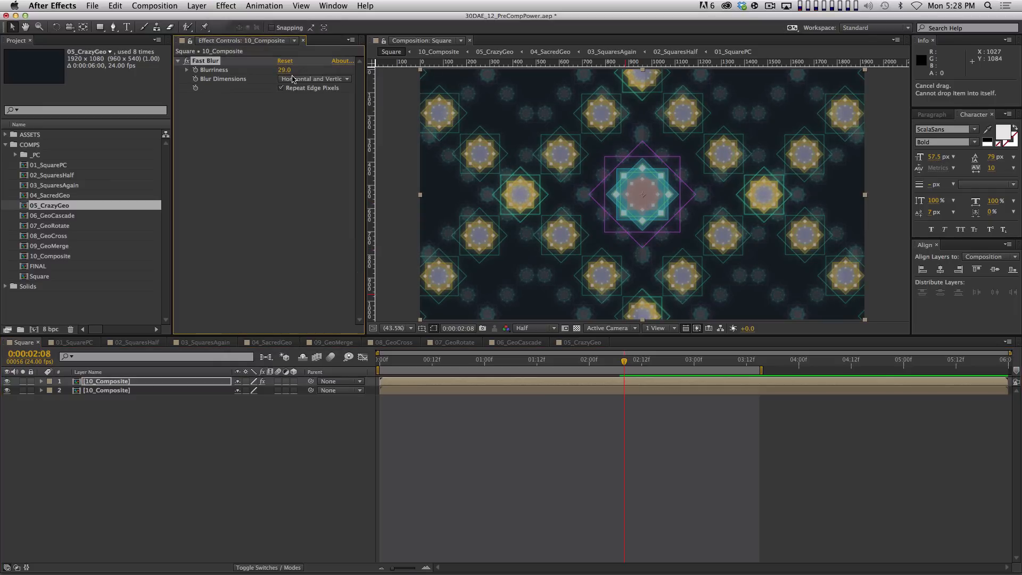
Set the top copy's blend mode to Add and its opacity to 82%
key("F4")
left_click(256, 381)
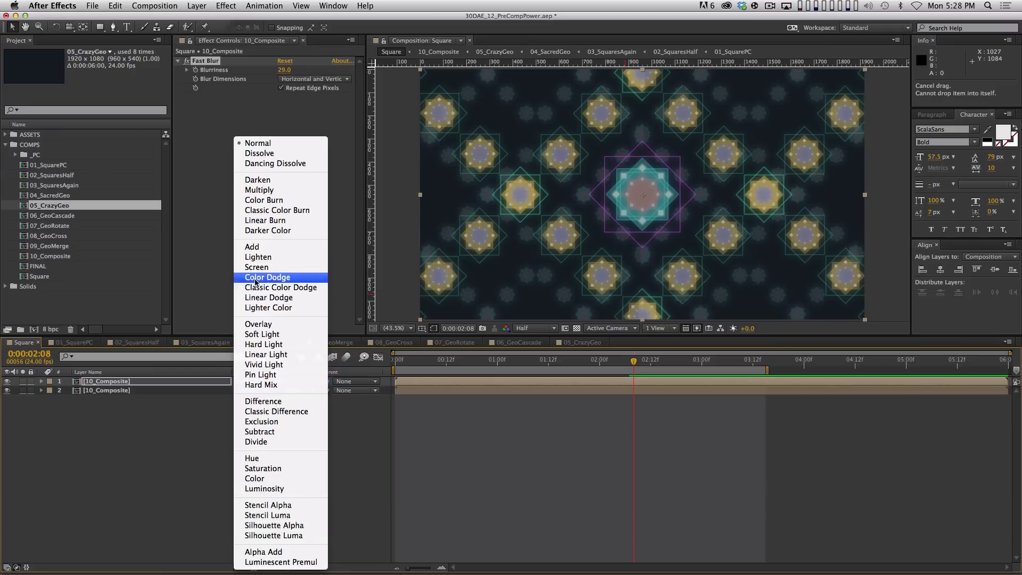
left_click(255, 246)
key("t")
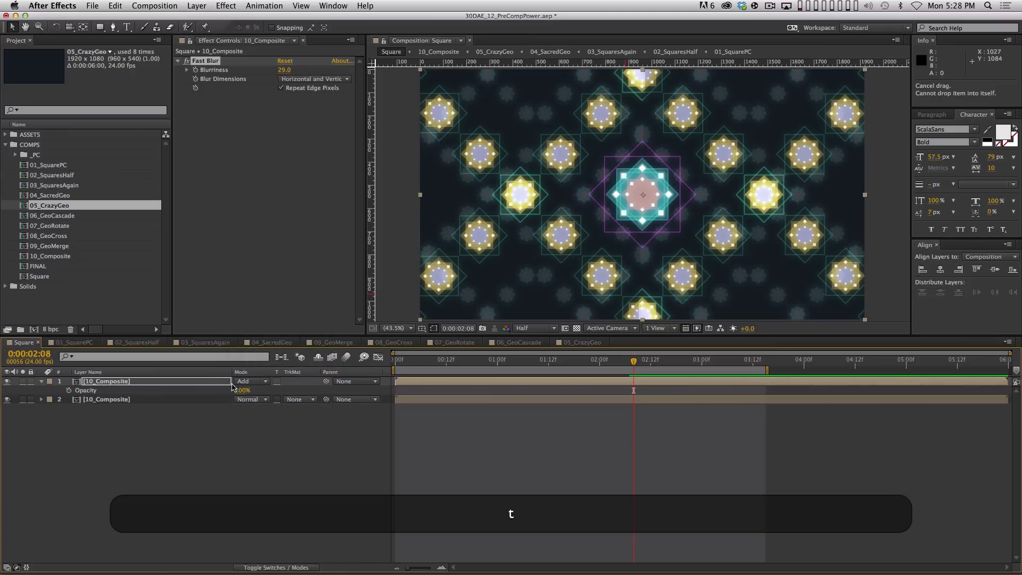
left_click_drag(233, 388, 233, 409)
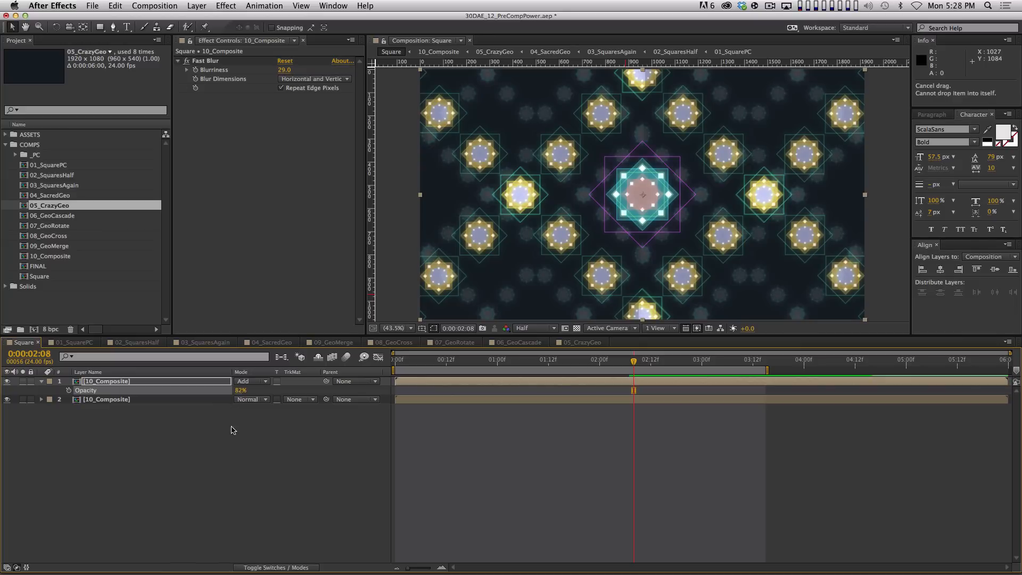
Preview and scrub the glow result, then deselect the layer
key("KP_0")
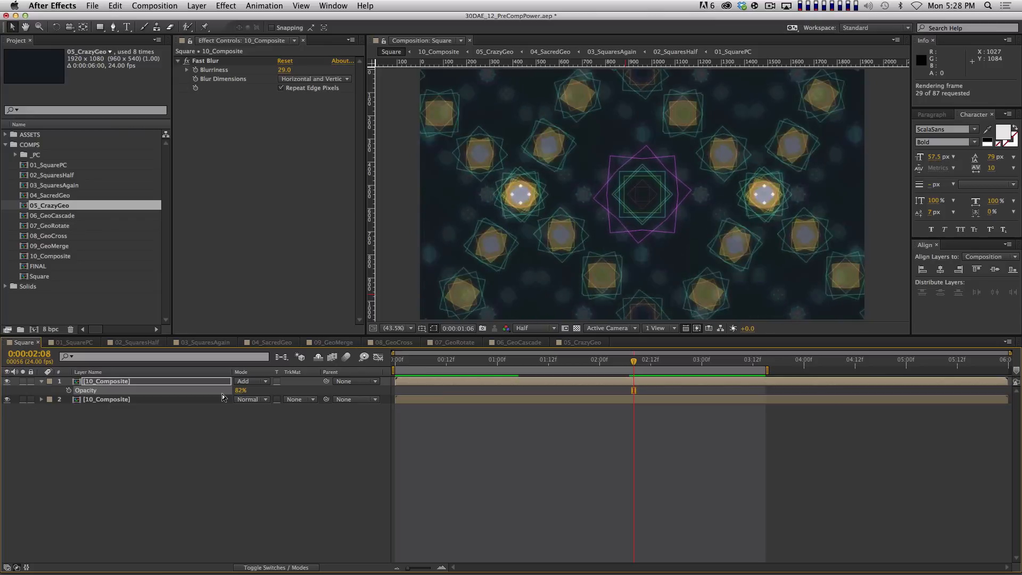
left_click(222, 394)
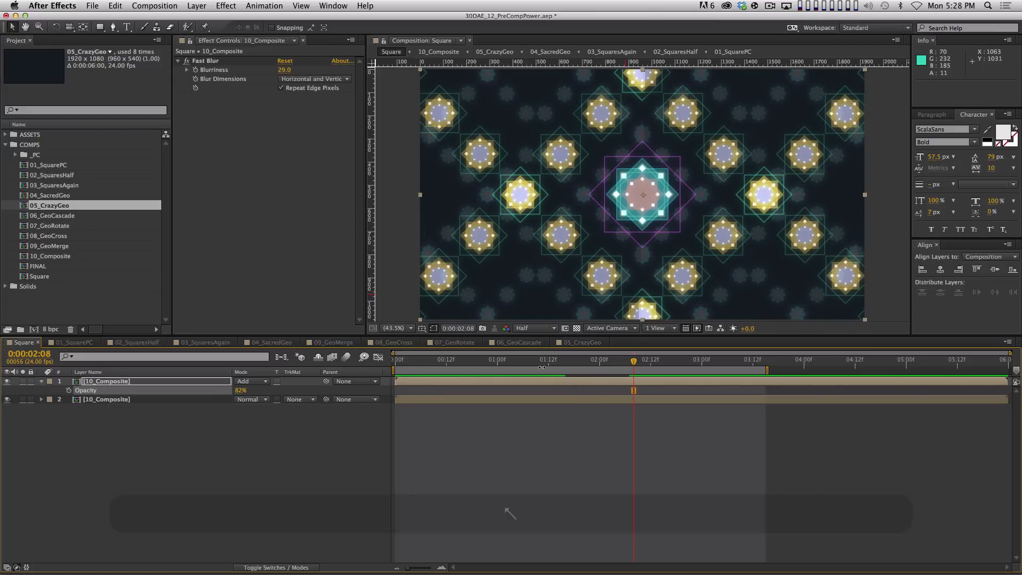
mouse_move(581, 371)
left_mouse_down()
mouse_move(669, 371)
mouse_move(564, 371)
left_mouse_up()
left_click_drag(495, 358, 351, 399)
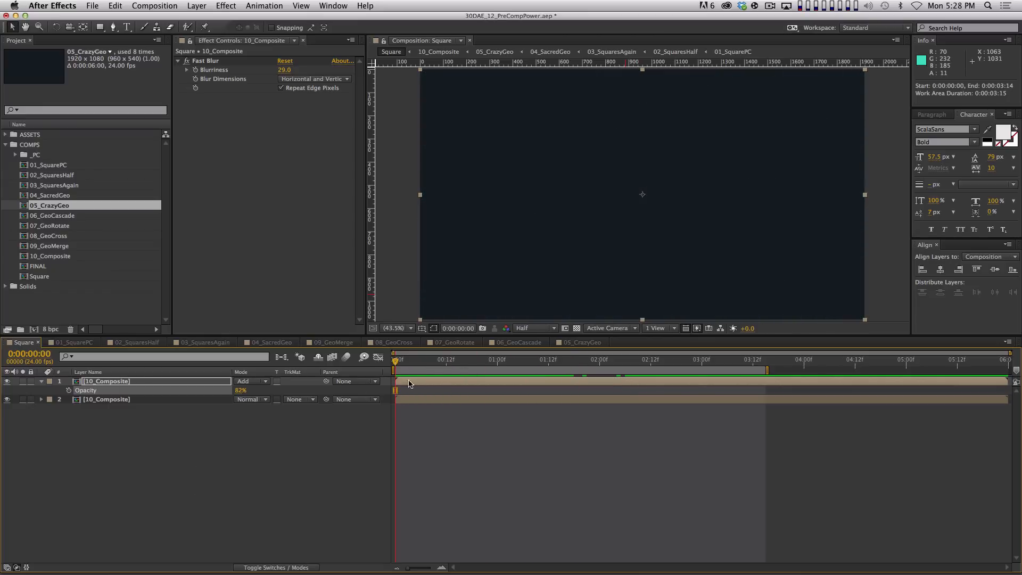
key("space")
left_click(302, 453)
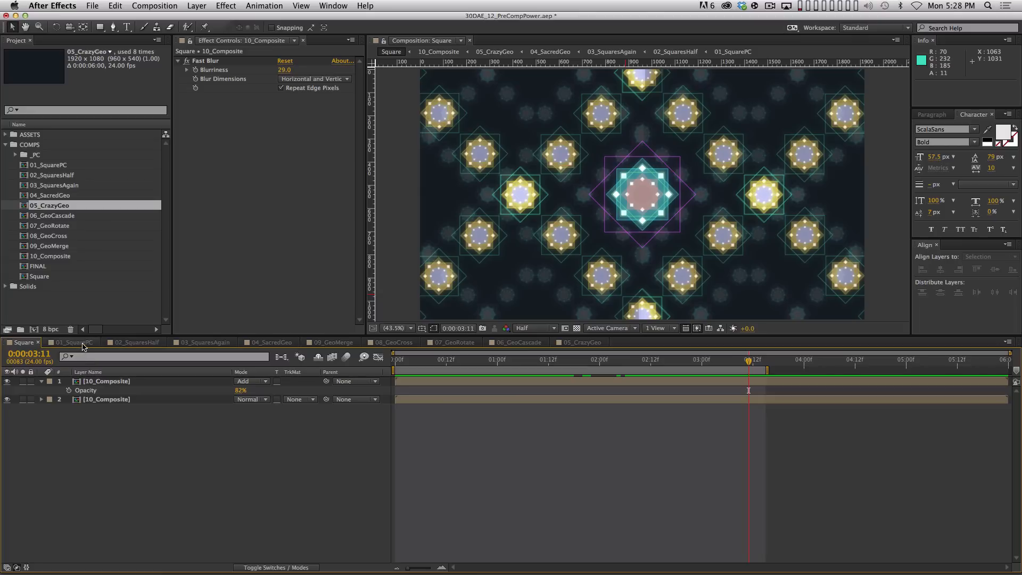
Open 03_SquaresAgain, preview it, and extend the work area end to 02:12
left_click(132, 343)
left_click(209, 343)
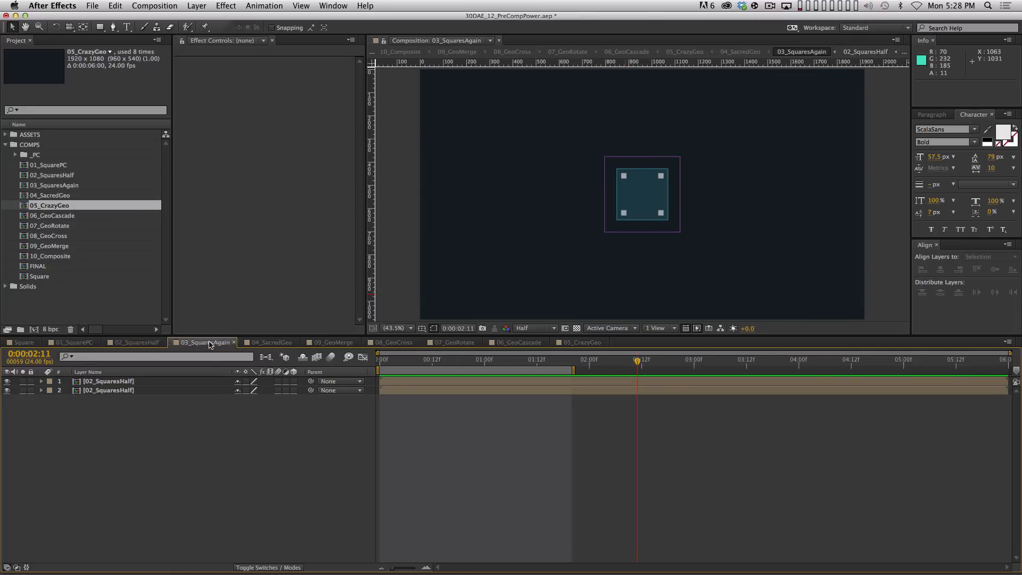
key("0")
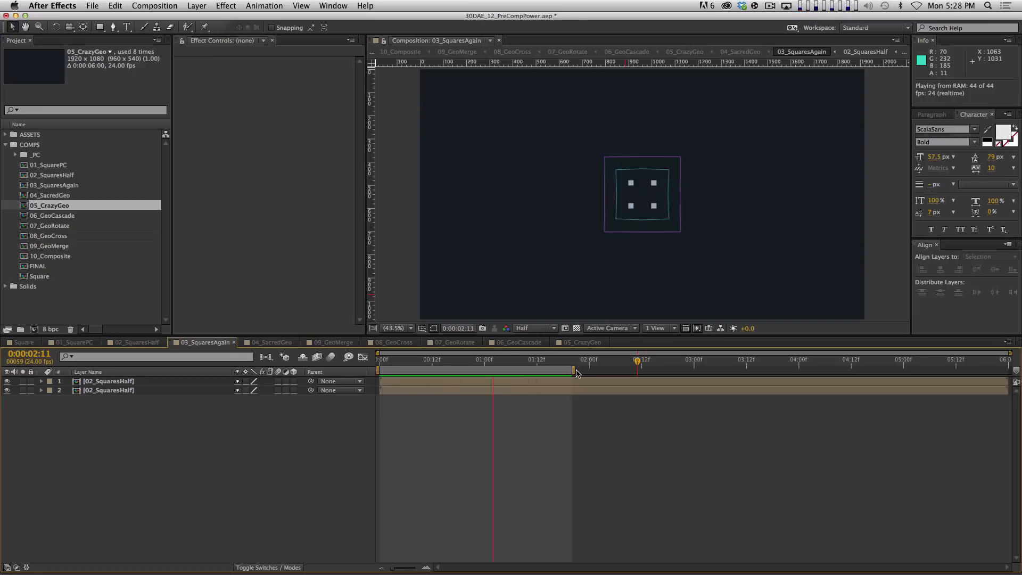
key("space")
left_click_drag(574, 371, 643, 370)
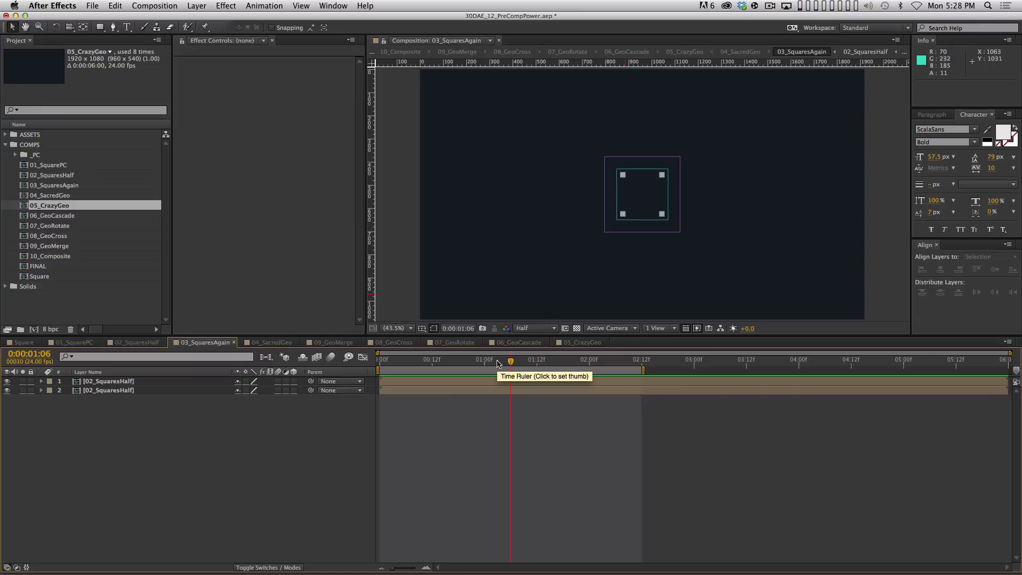
Create a comp-size solid, make it an adjustment layer, and name it Glitch
key("super+y")
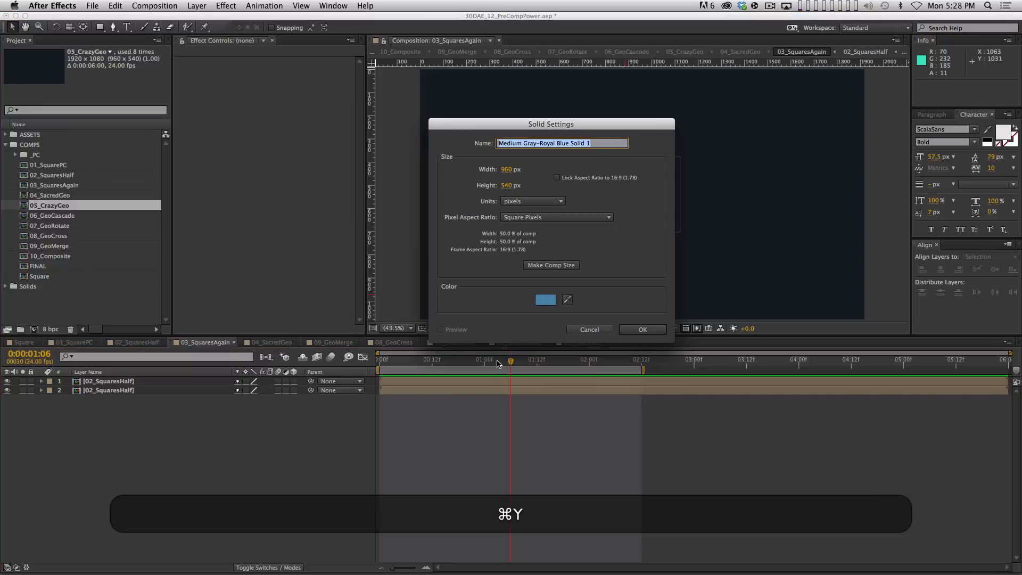
key("Escape")
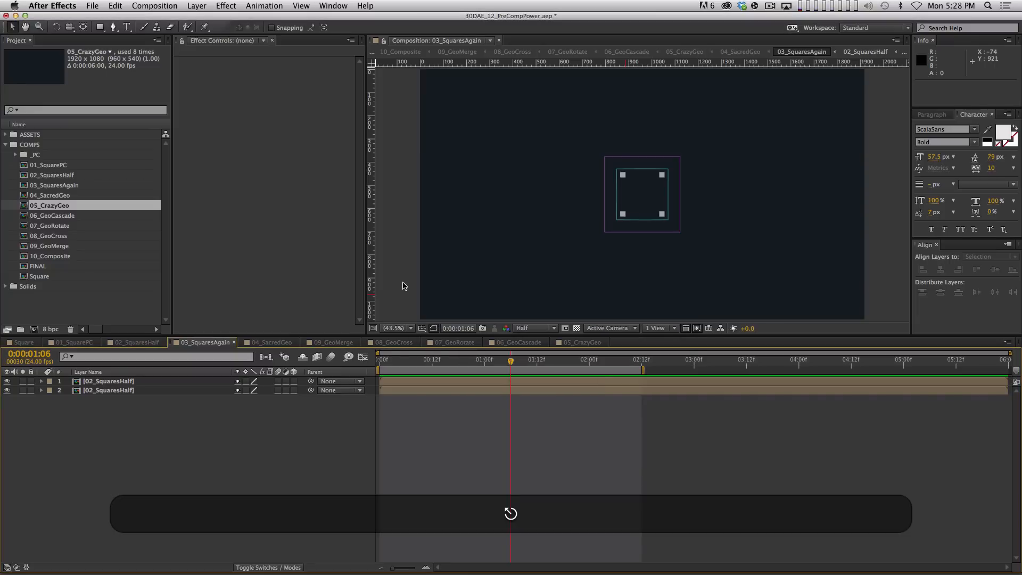
key("super+y")
left_click(551, 266)
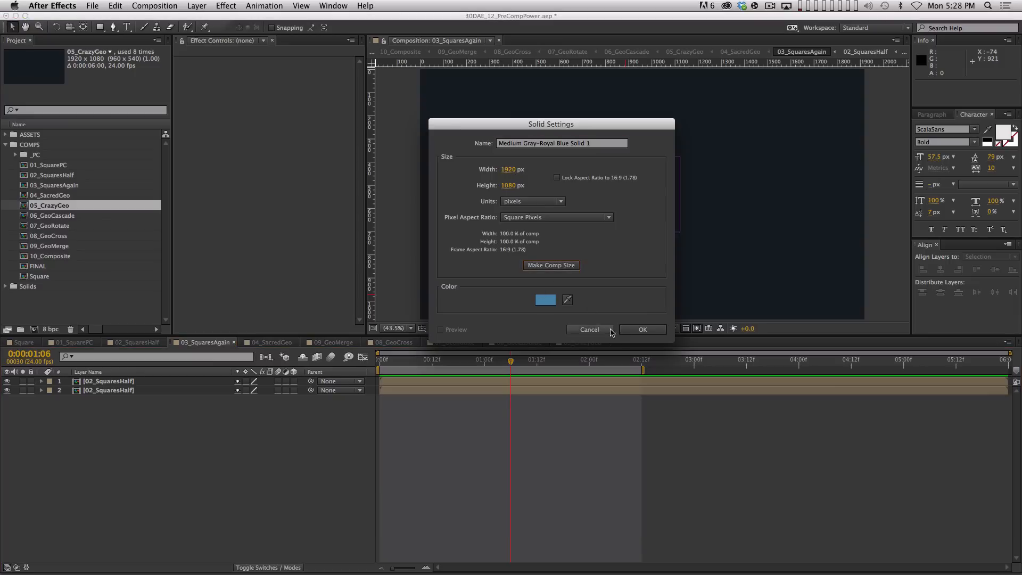
left_click(645, 333)
left_click(286, 381)
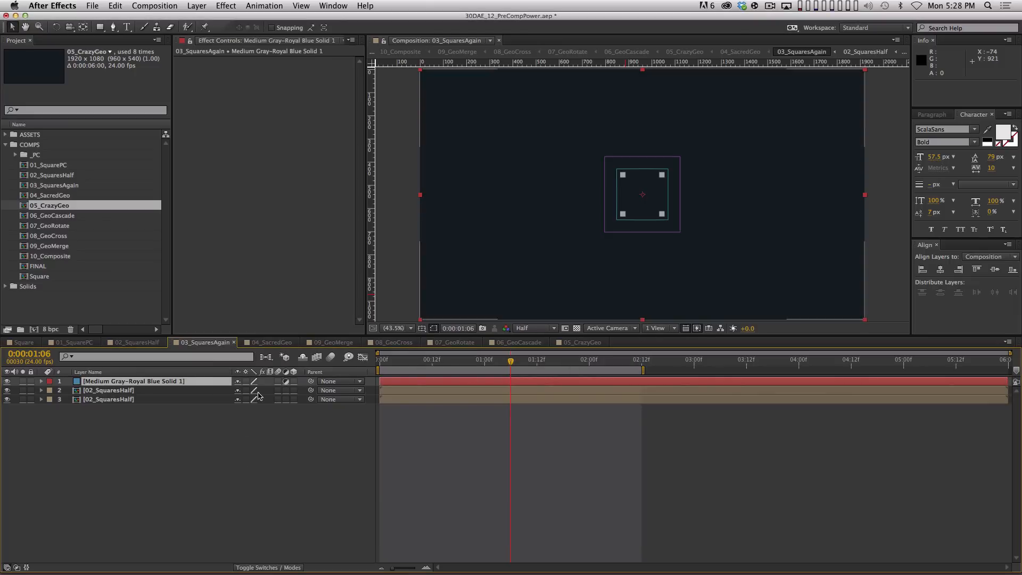
type("Glitch")
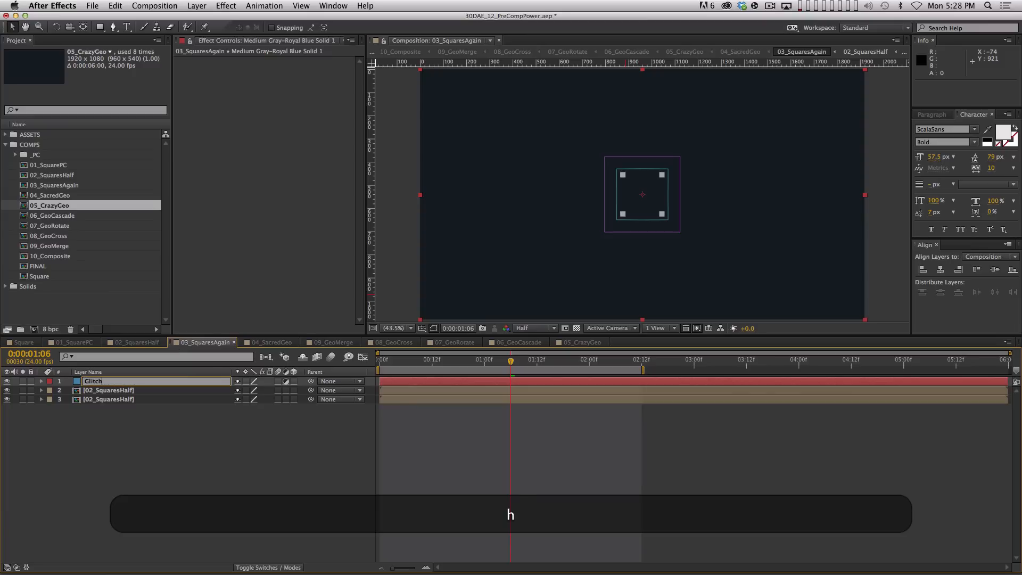
key("Return")
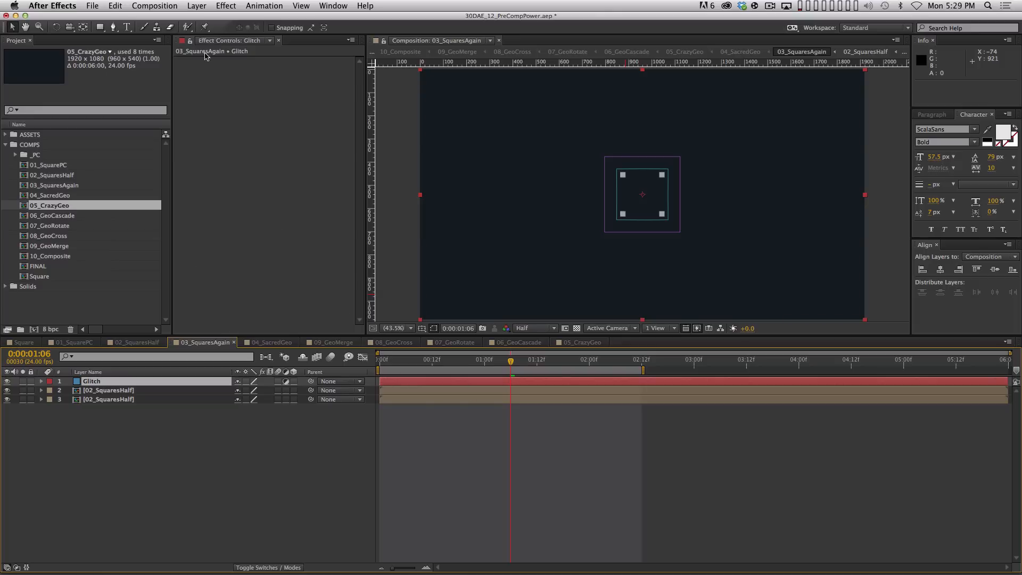
left_click(226, 6)
Apply Magnify to Glitch with size 420 and its centre moved off-centre
mouse_move(271, 117)
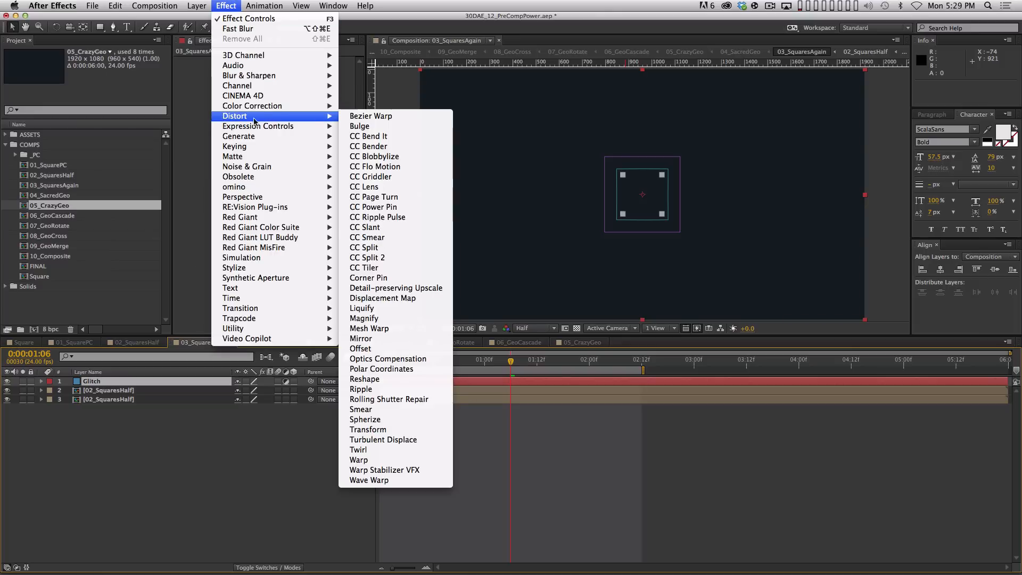
left_click(384, 318)
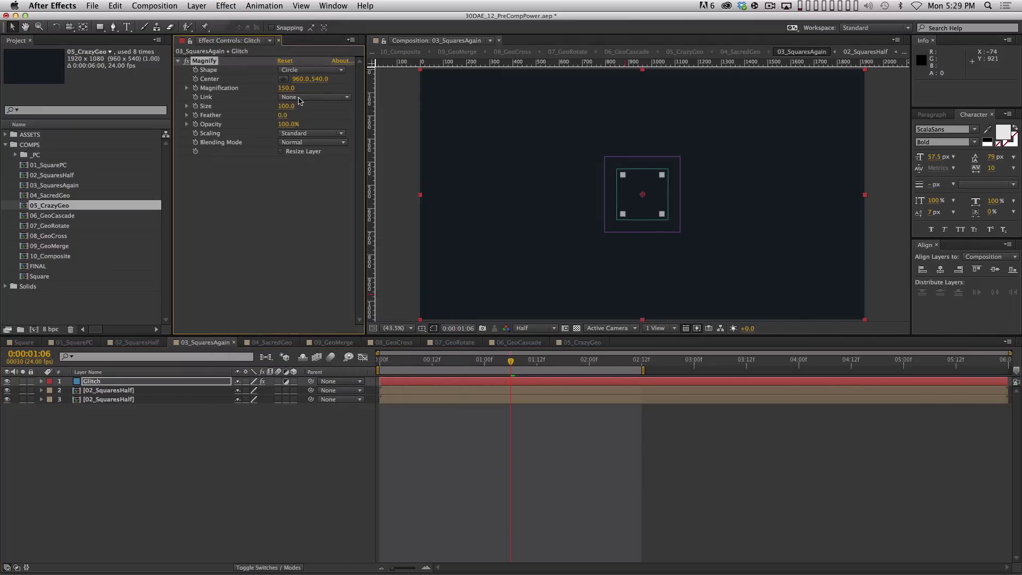
mouse_move(288, 113)
left_mouse_down()
mouse_move(322, 101)
mouse_move(304, 108)
left_mouse_up()
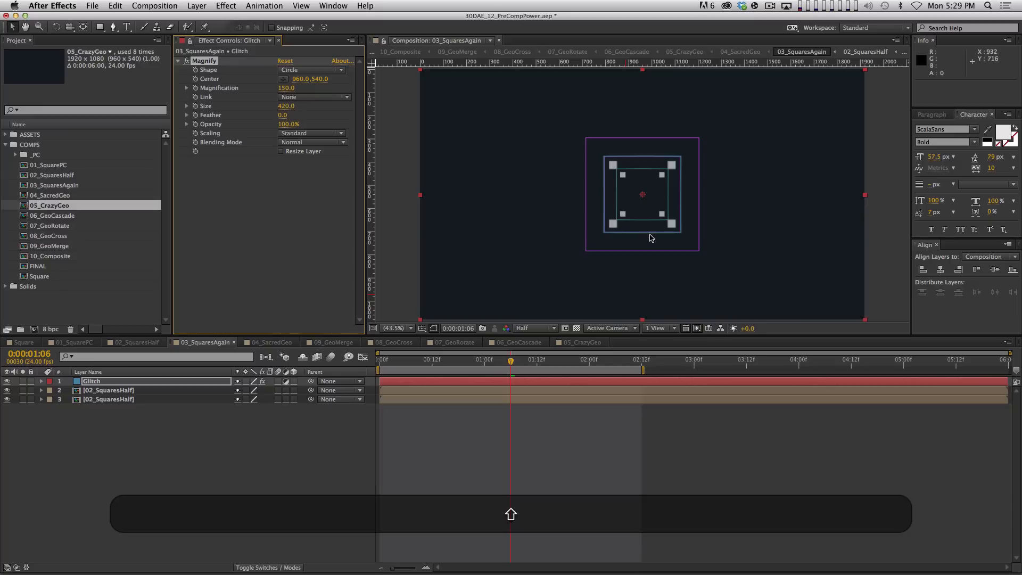
left_click_drag(650, 201, 596, 214)
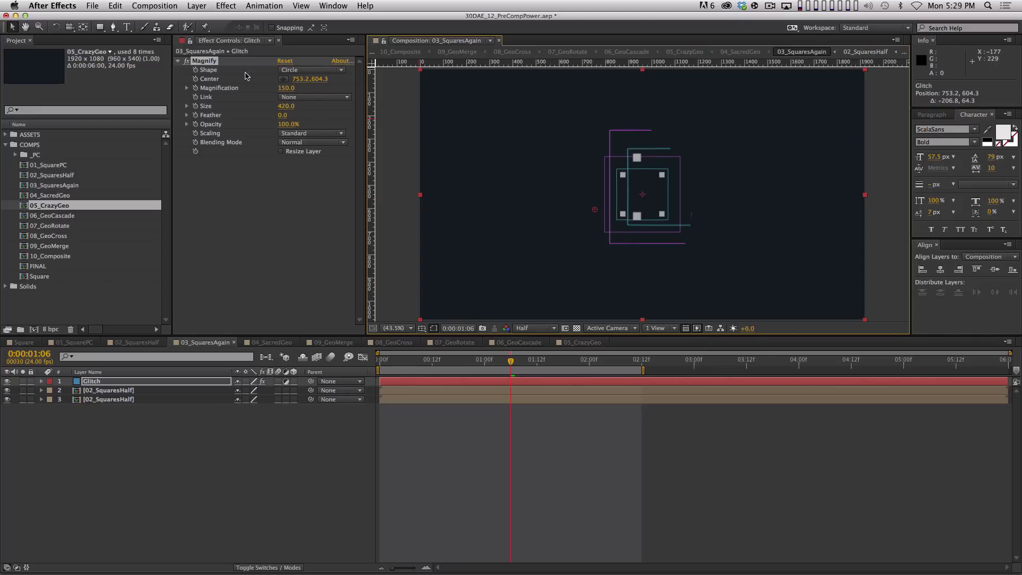
Make the magnifier Square with Add blending at 49% opacity
left_click(312, 70)
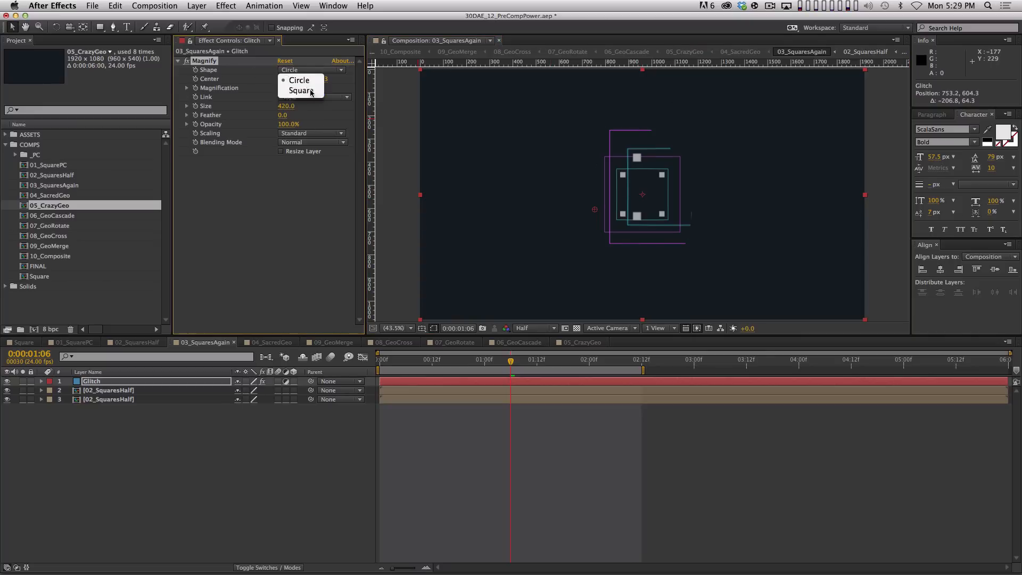
left_click(295, 90)
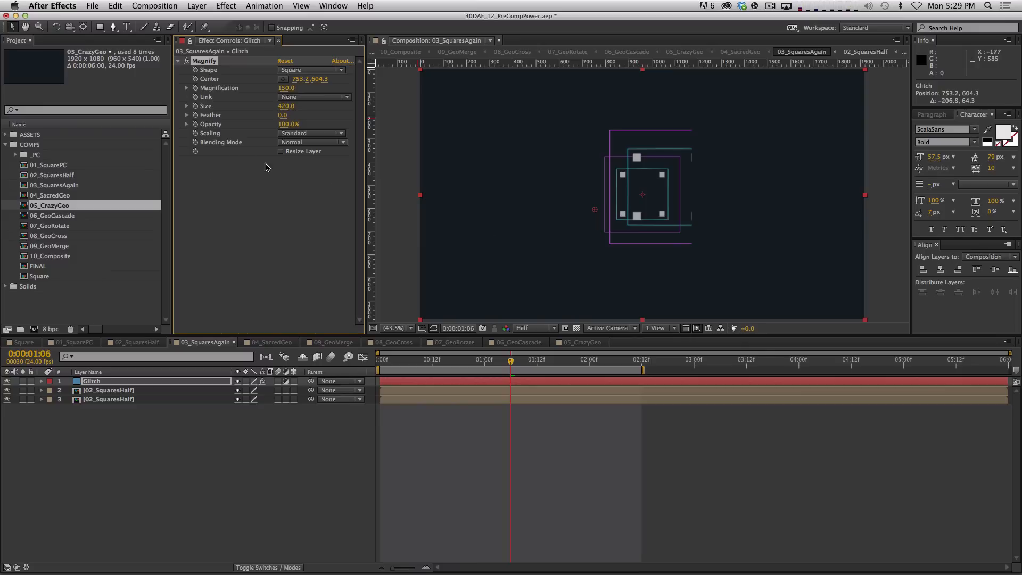
left_click(299, 143)
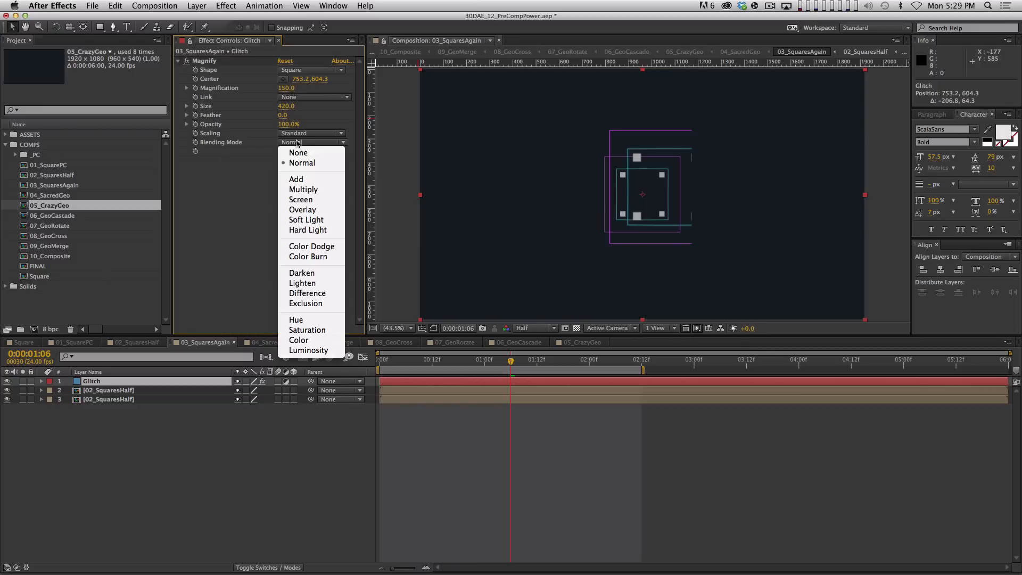
left_click(306, 176)
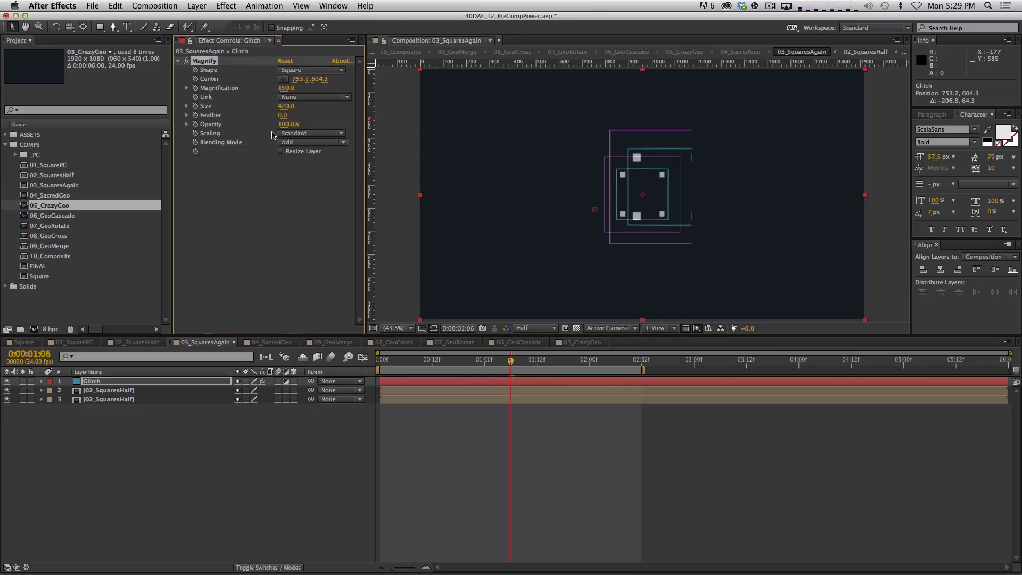
left_click_drag(287, 128, 247, 127)
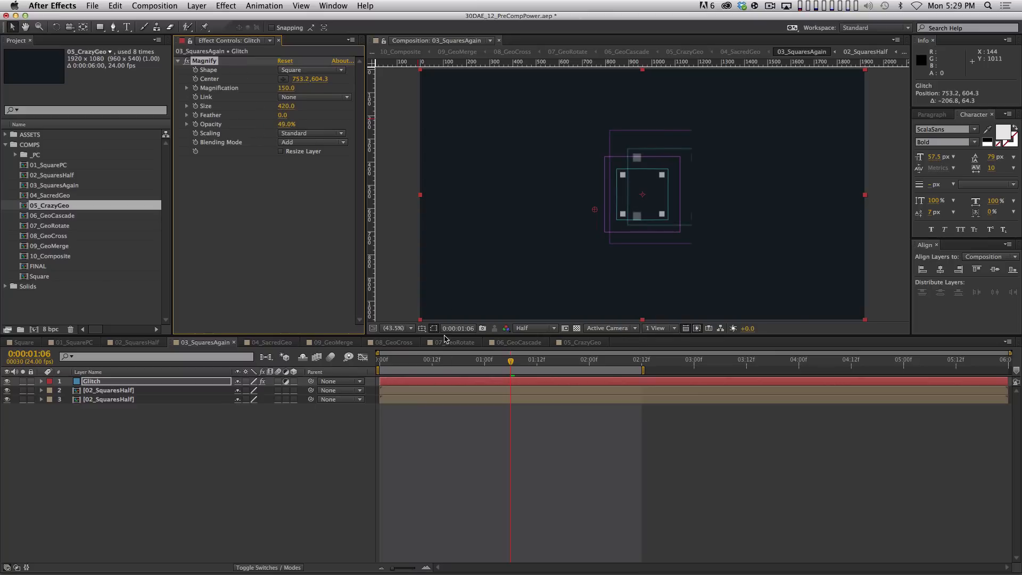
left_click(161, 381)
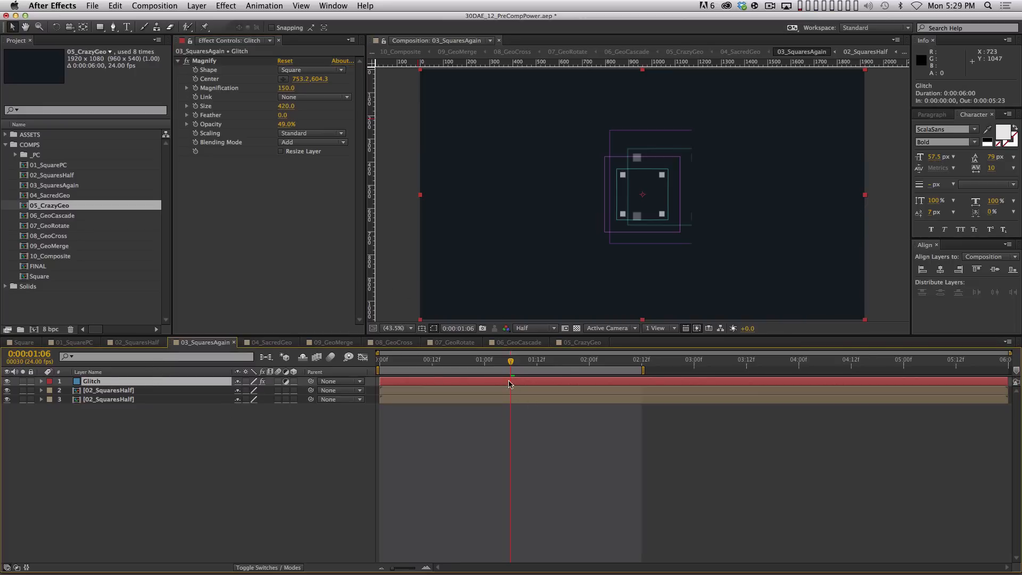
Start the Glitch layer at 0:00:01:06 and set a Magnify Center keyframe there
left_click_drag(506, 381, 559, 383)
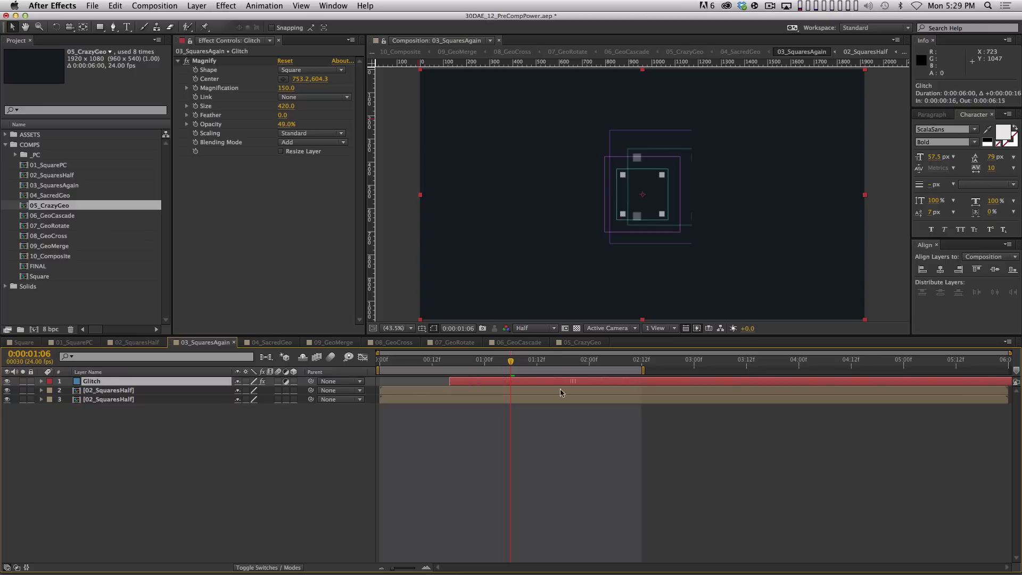
key("super+z")
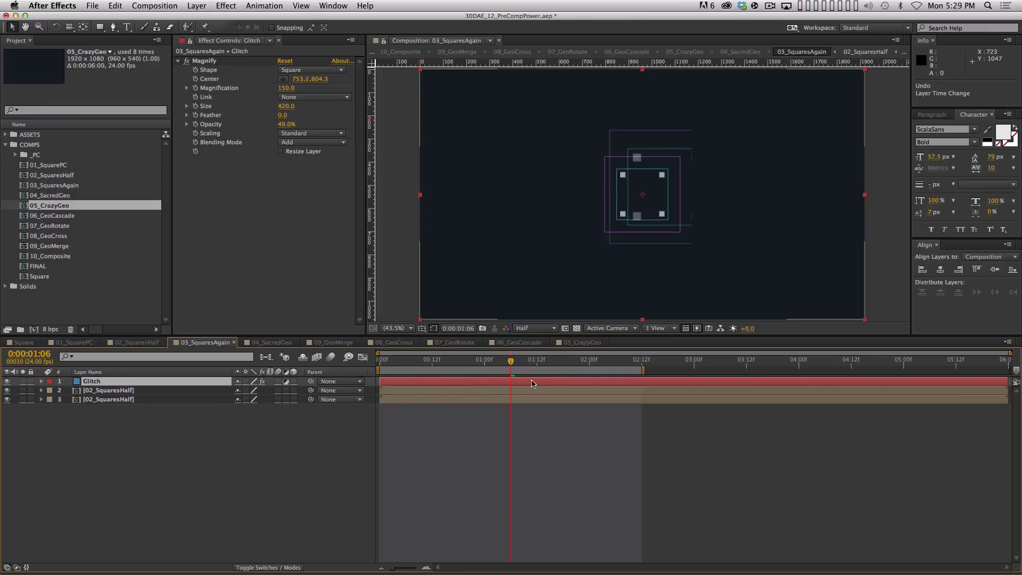
key("bracketleft")
key("bracketright")
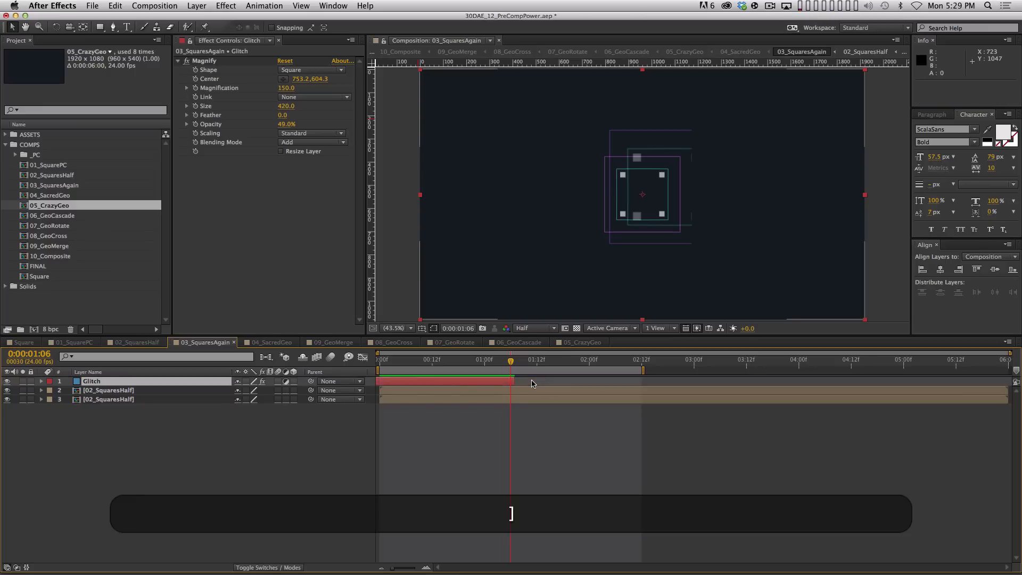
key("bracketleft")
key("bracketright")
key("bracketleft")
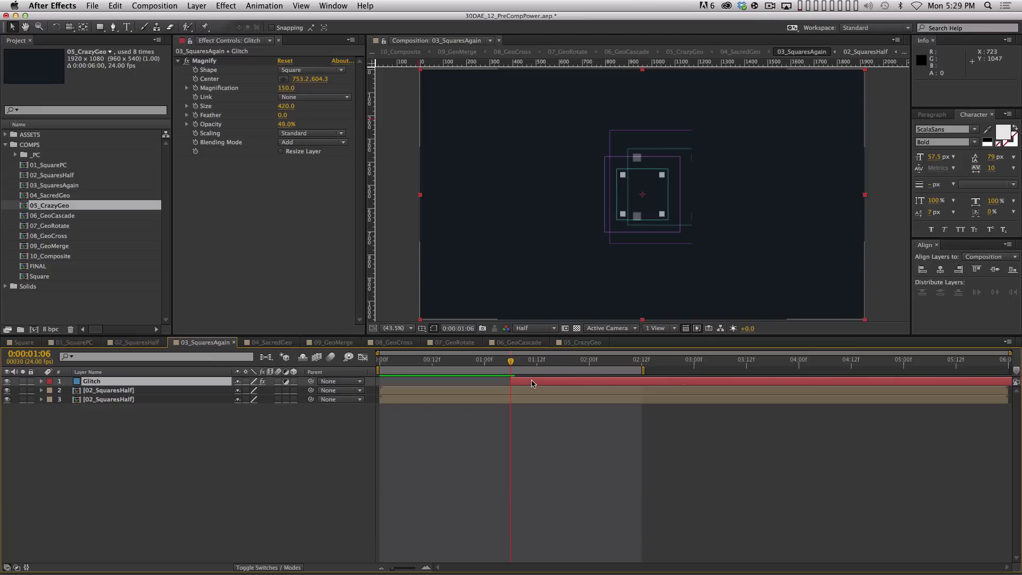
key("bracketright")
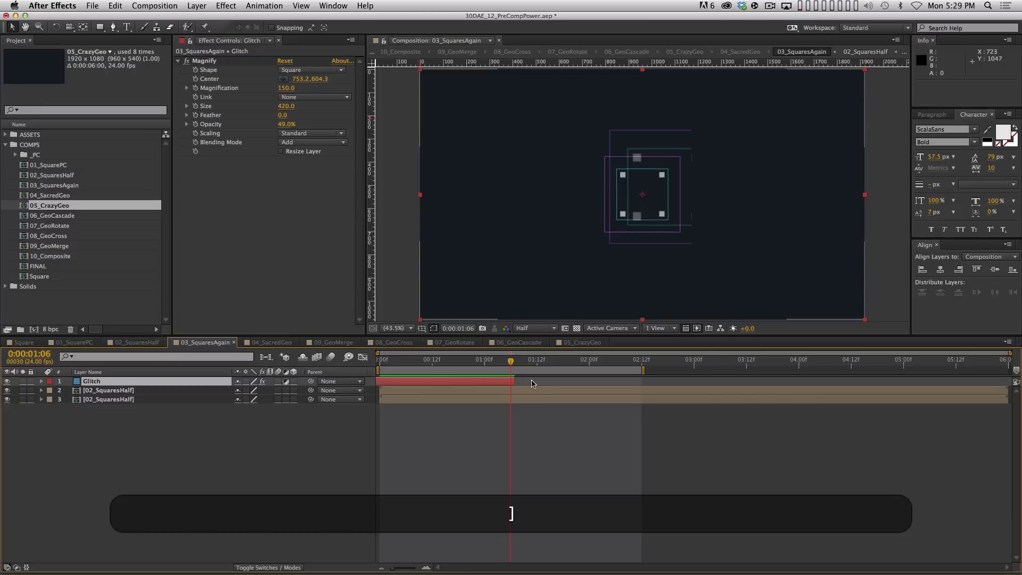
key("bracketleft")
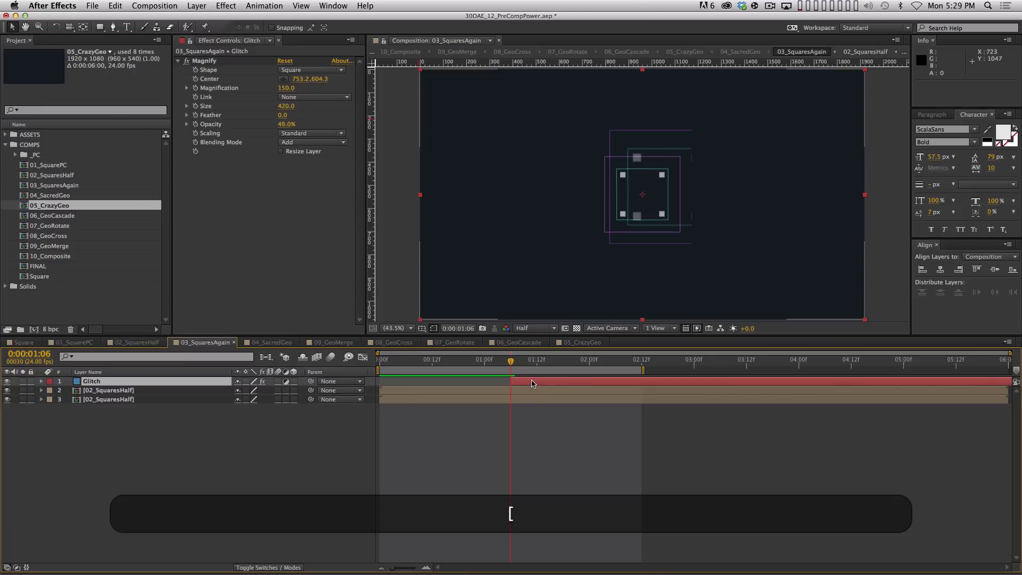
left_click(196, 79)
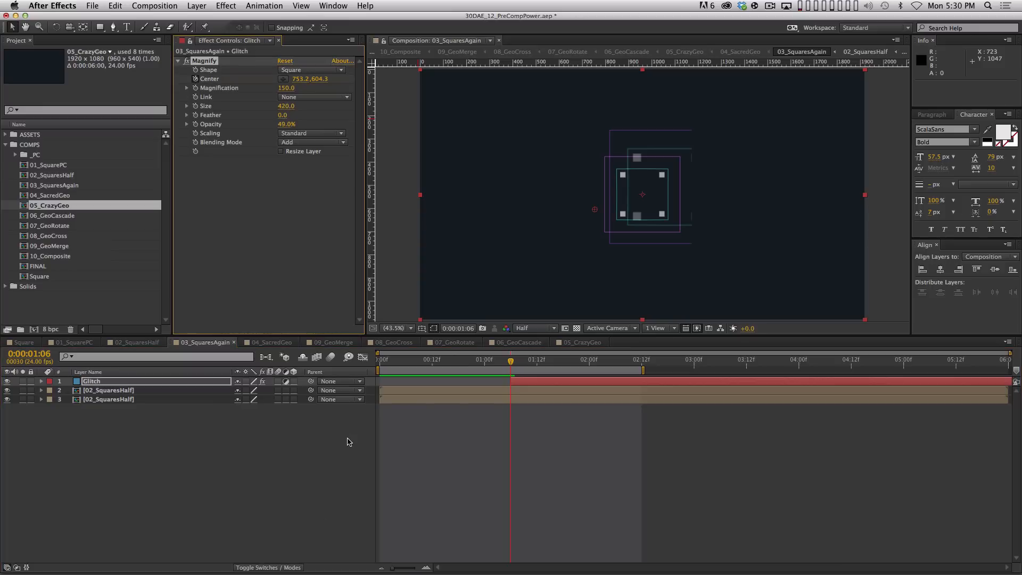
key("u")
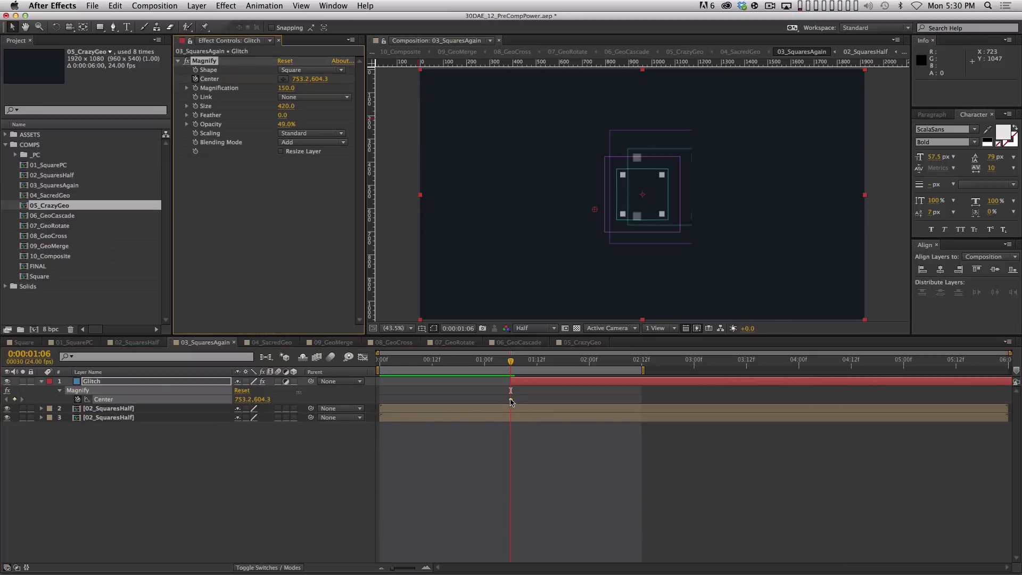
Keyframe the Magnify Center frame by frame, jumping it up-right then downward
left_click(511, 400, "alt+super")
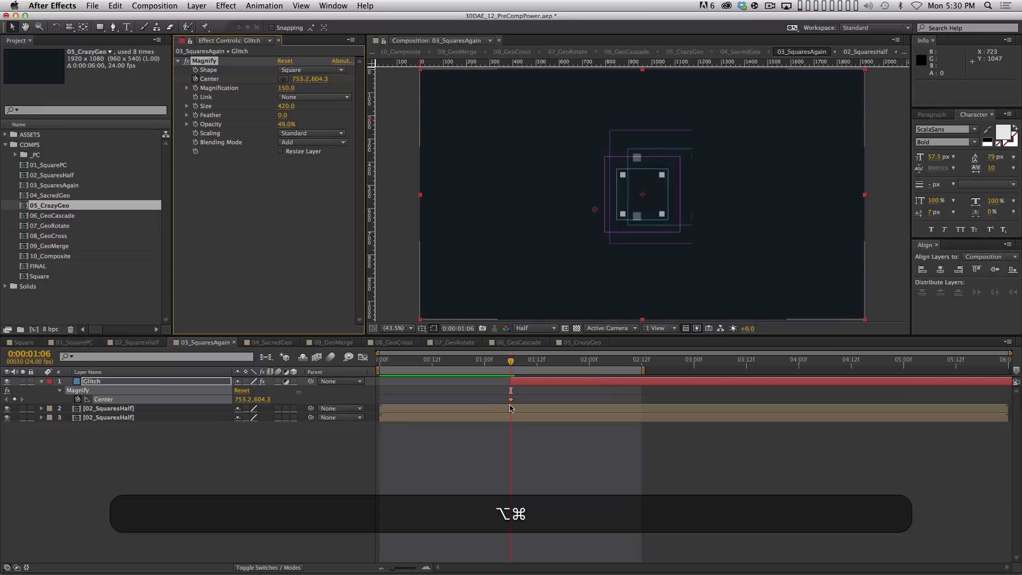
left_click(510, 402, "alt+super")
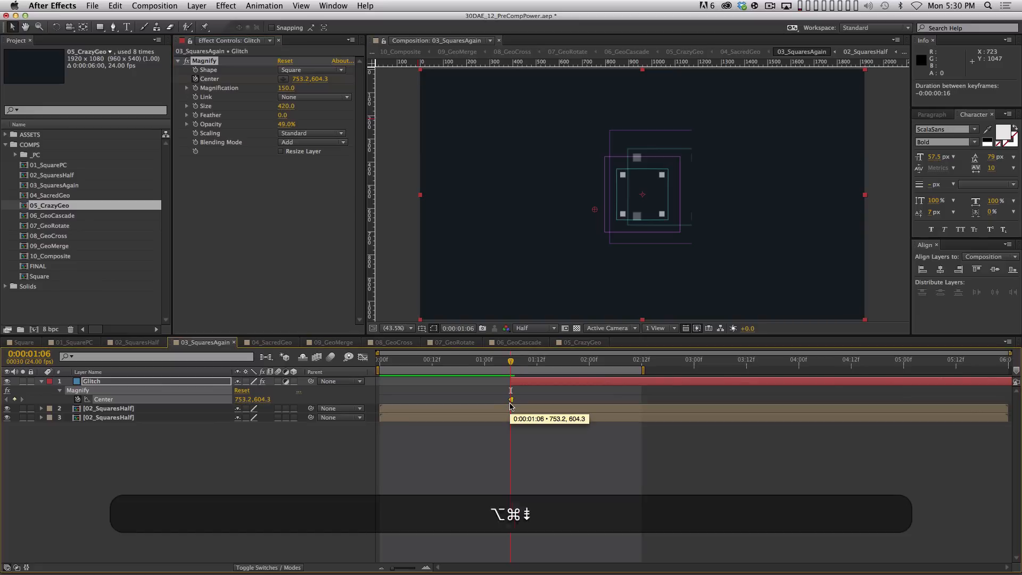
key("Page_Down")
key("Page_Down")
left_click_drag(612, 213, 711, 150)
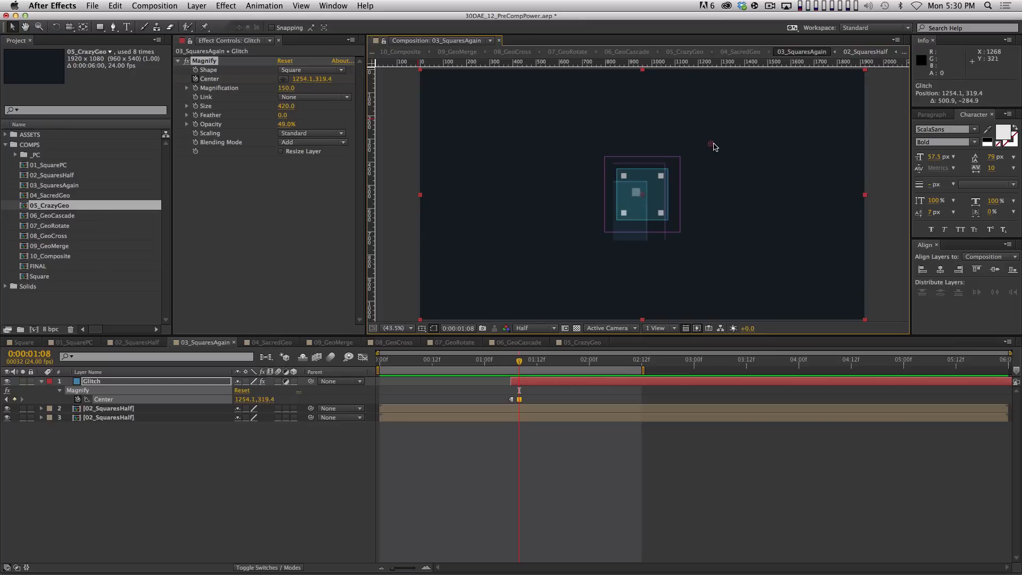
key("Page_Down")
key("Page_Down")
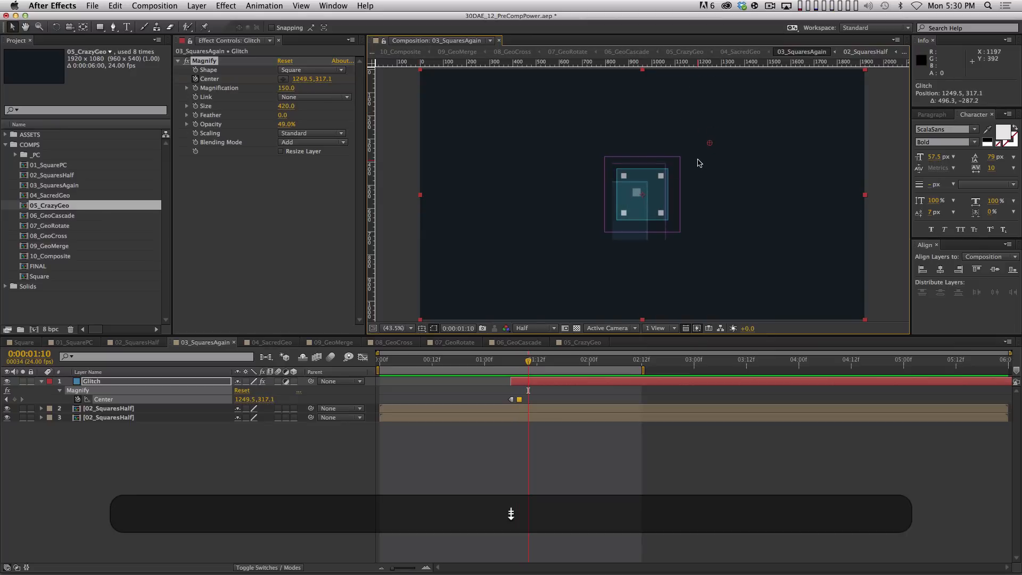
left_click_drag(707, 147, 706, 248)
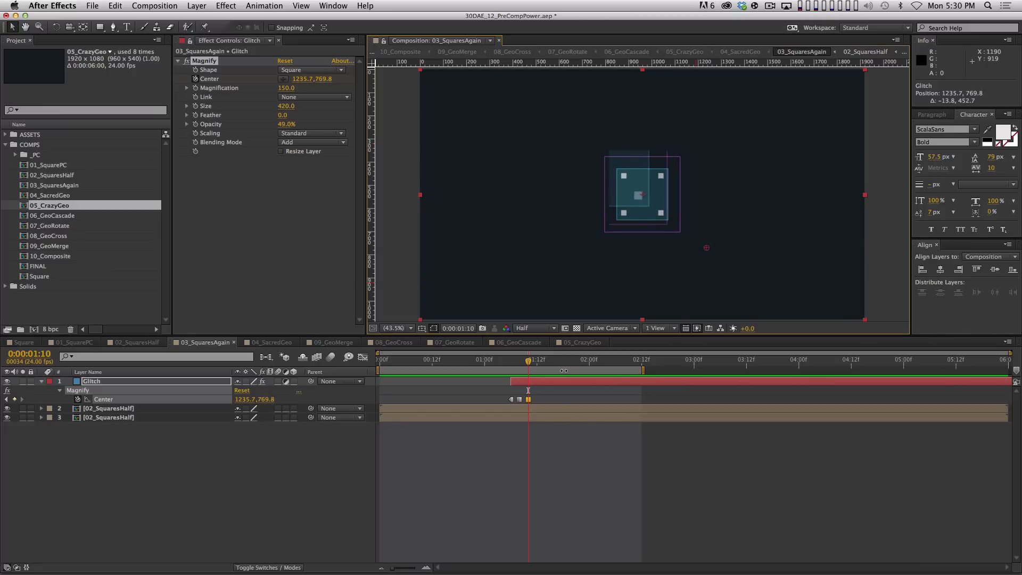
Trim Glitch's out point to the playhead, preview, and slide it to start at 0:00:00:20
key("Page_Down")
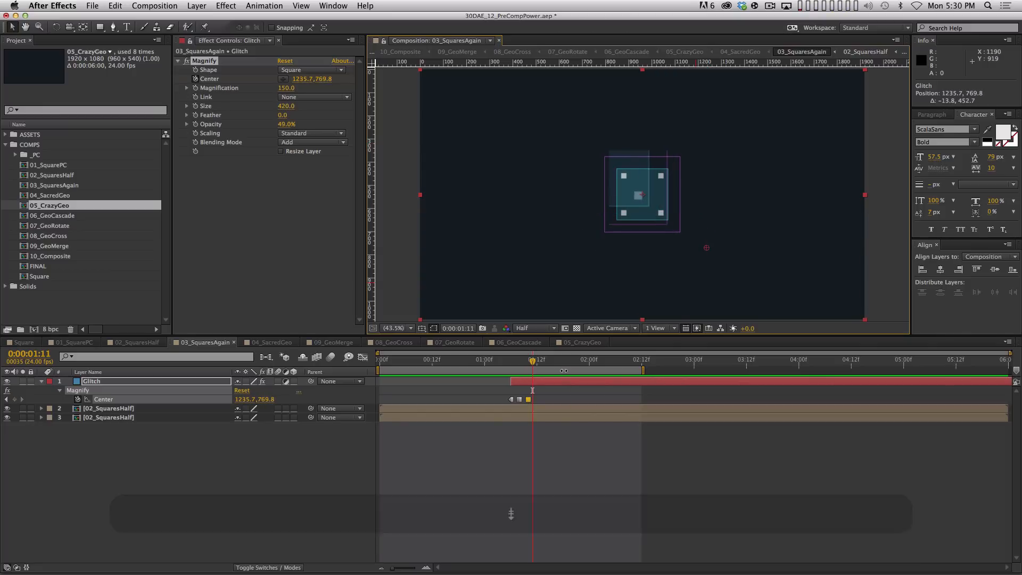
key("alt")
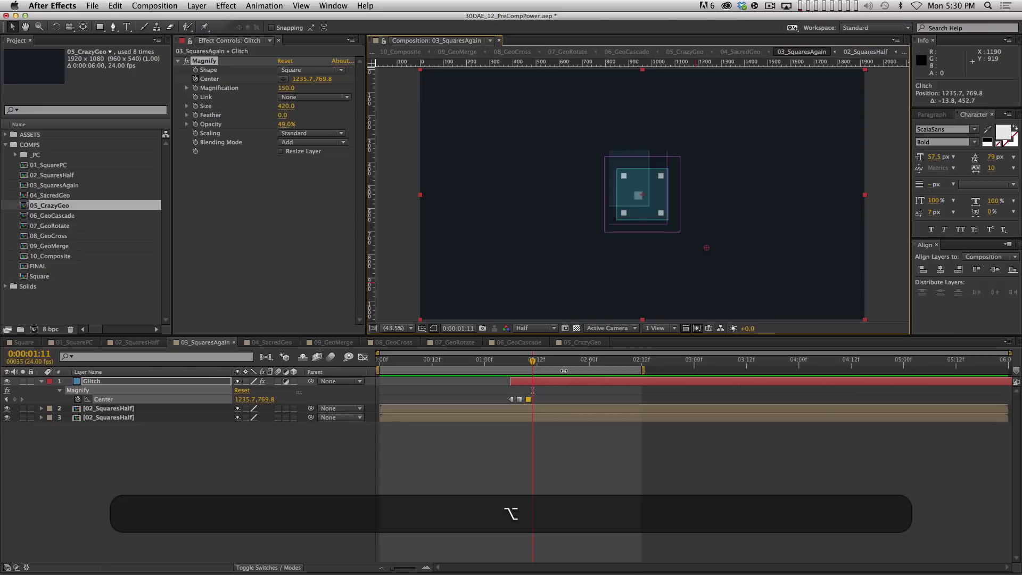
key("alt+bracketright")
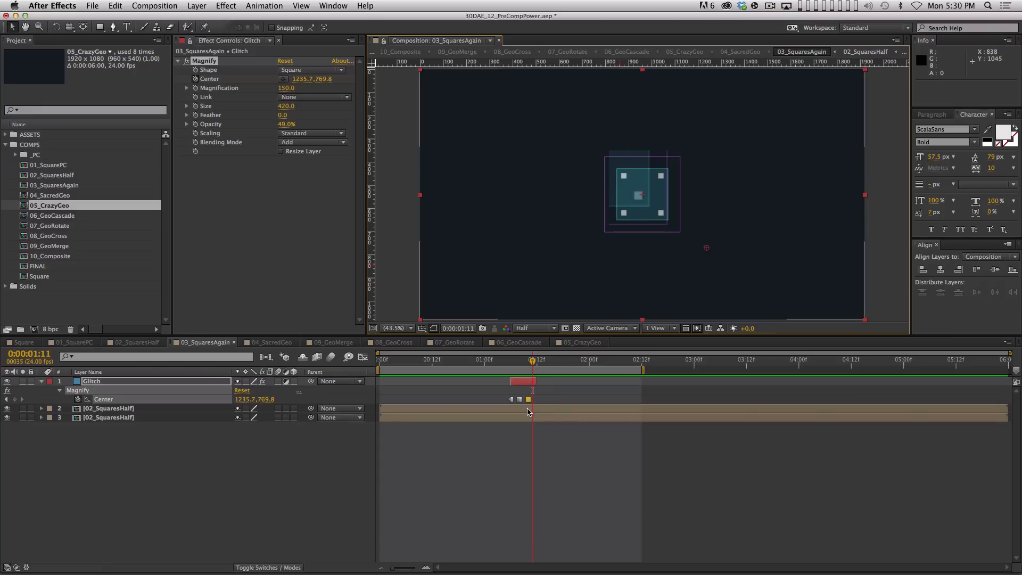
key("KP_0")
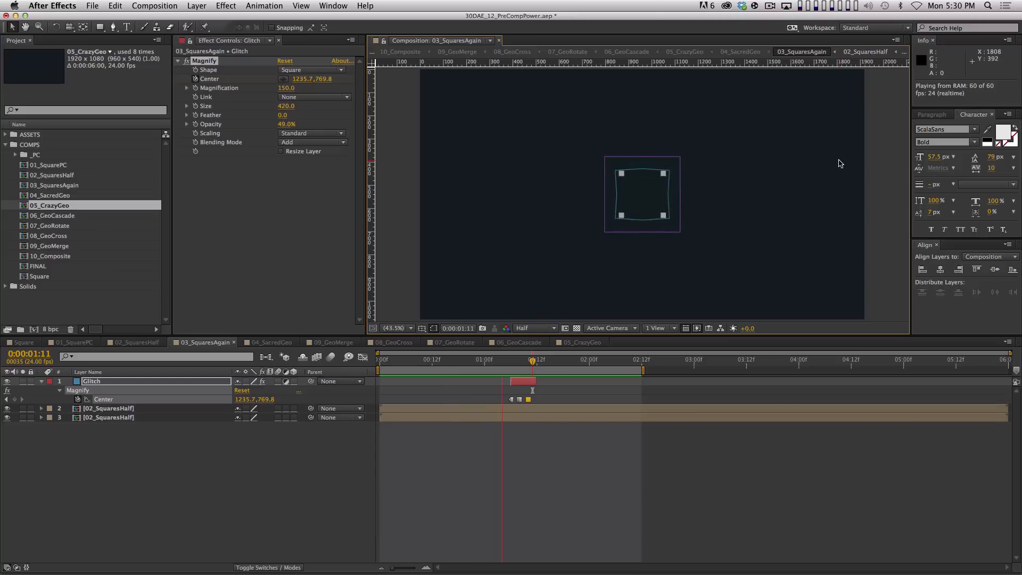
key("space")
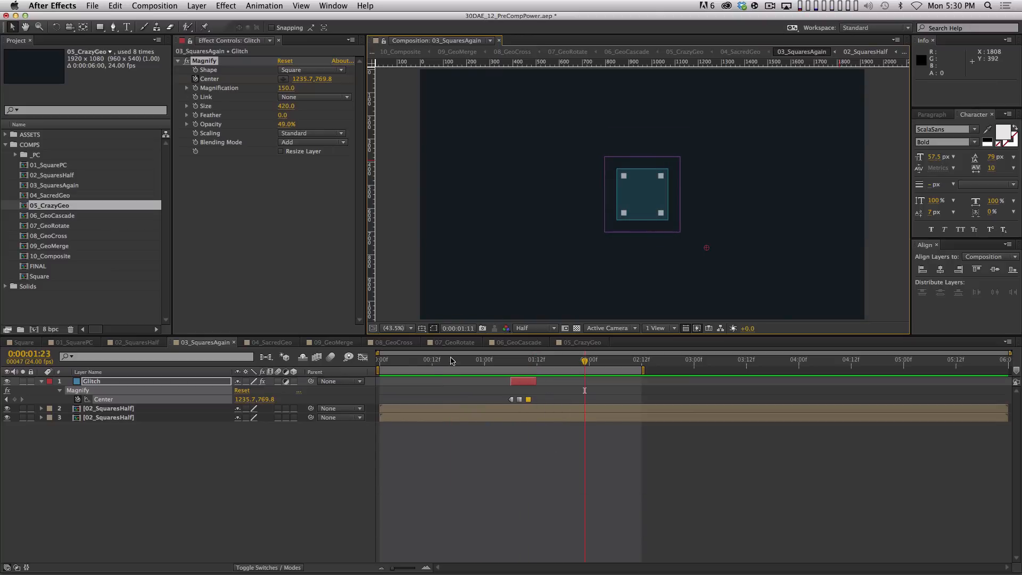
left_click_drag(421, 361, 468, 360)
left_click_drag(522, 381, 480, 389)
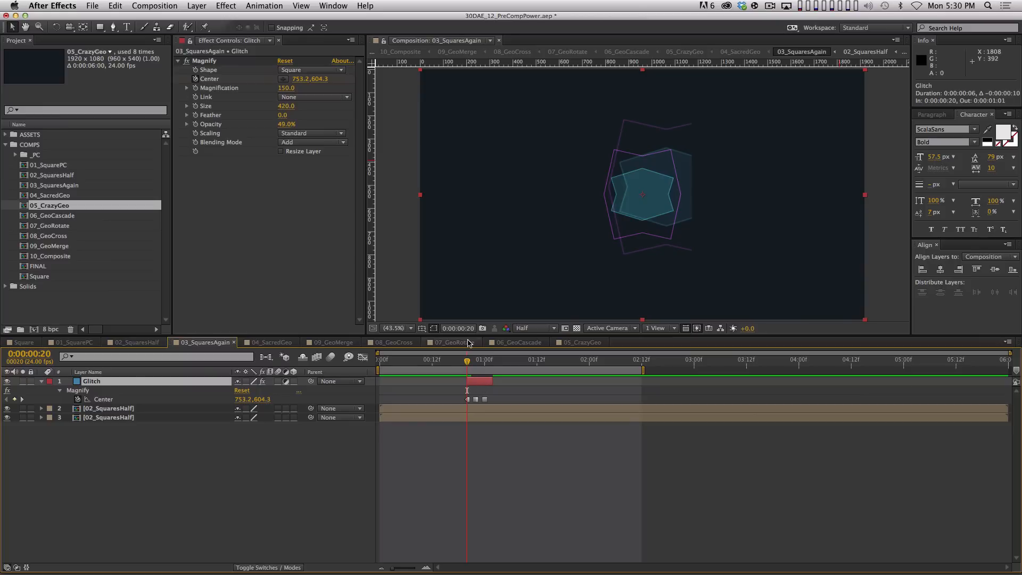
Duplicate Glitch into Glitch 2, start it at 0:00:01:08, and preview both flashes
key("space")
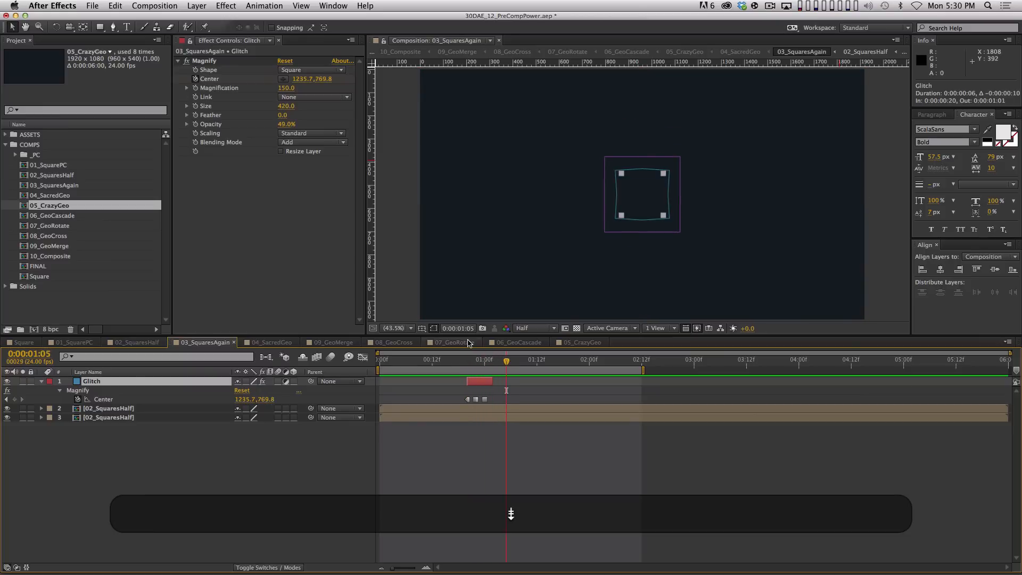
key("super+d")
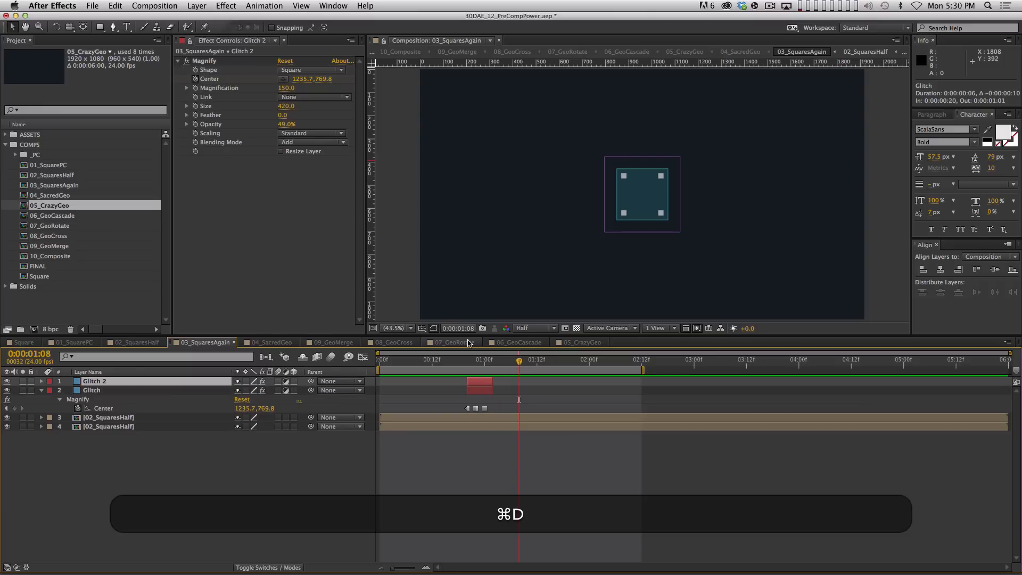
left_click_drag(473, 381, 531, 380)
key("shift+0")
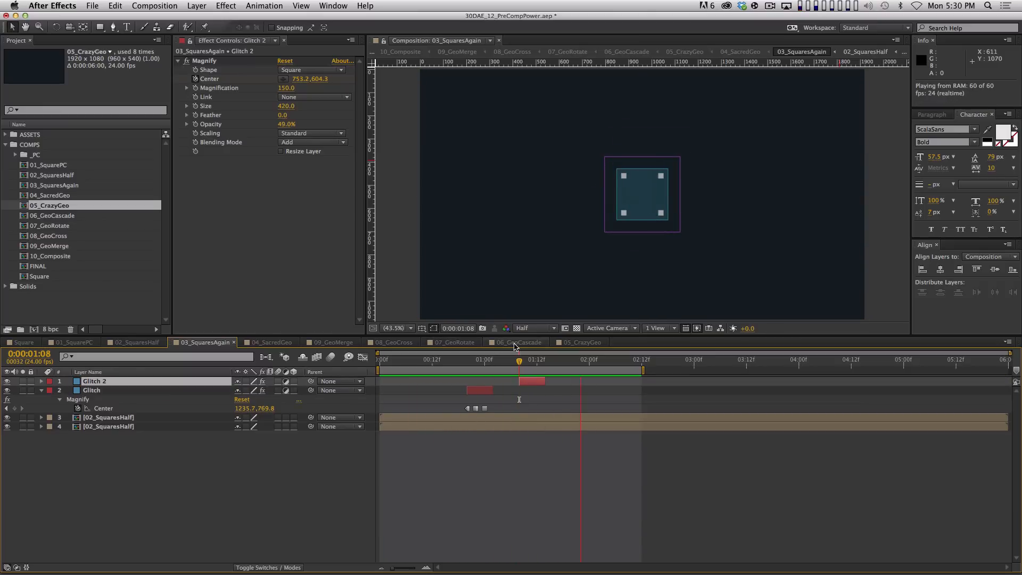
key("space")
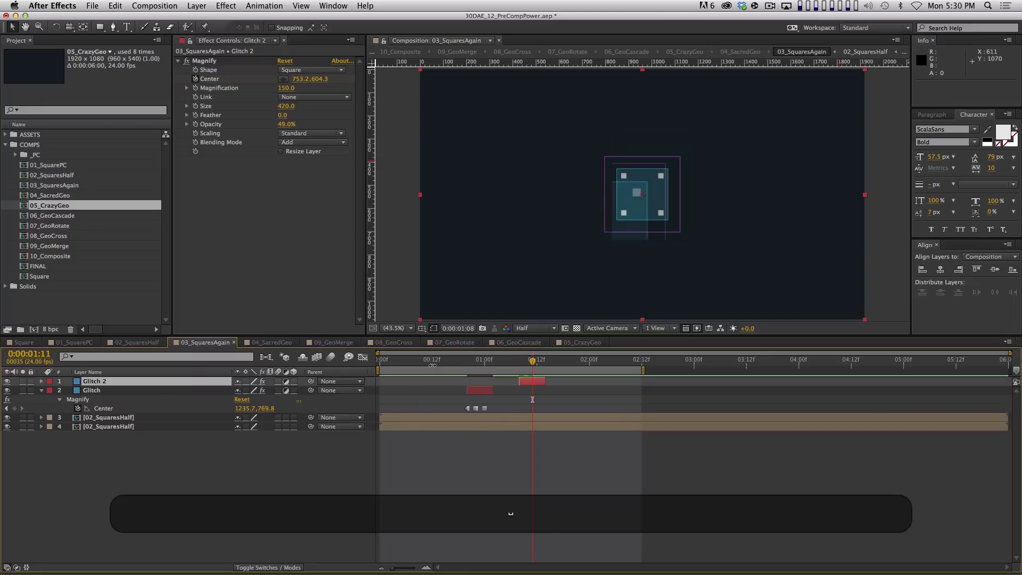
Retime Glitch to start at 00:13 and Glitch 2 four frames earlier, then preview
left_click_drag(531, 361, 437, 360)
left_click_drag(469, 392, 436, 394)
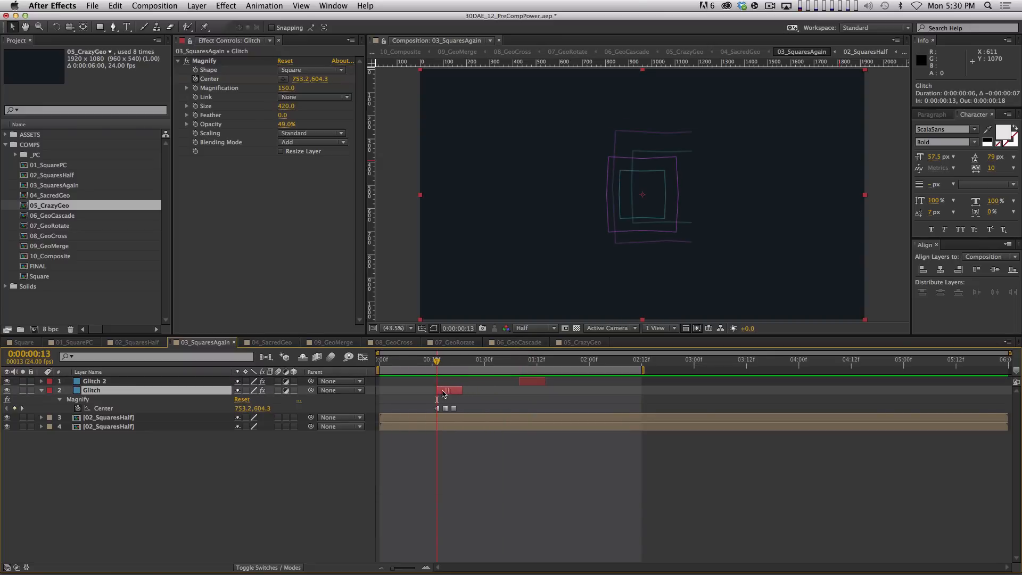
key("0")
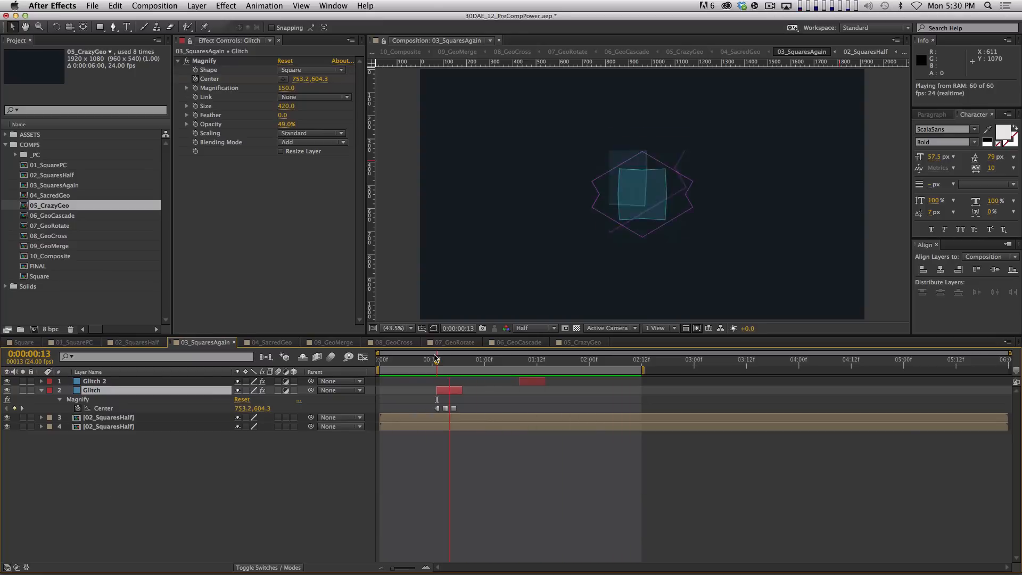
key("space")
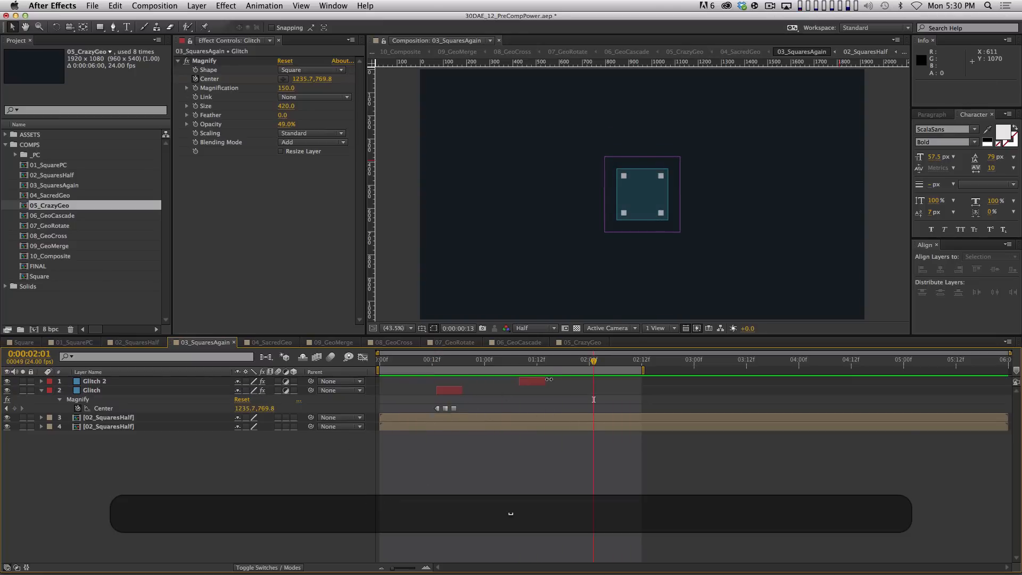
left_click_drag(539, 382, 495, 380)
left_click(495, 362)
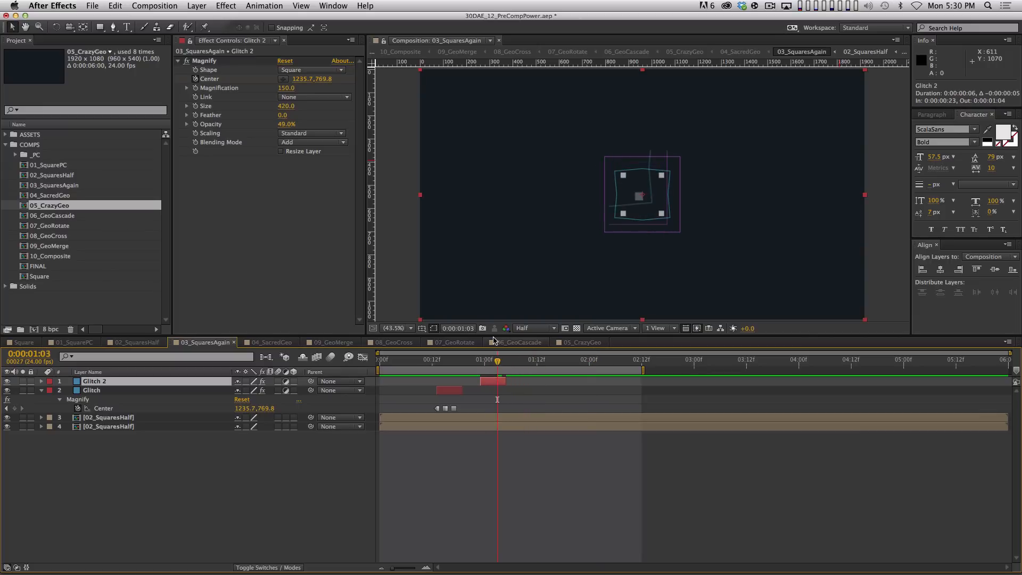
key("KP_0")
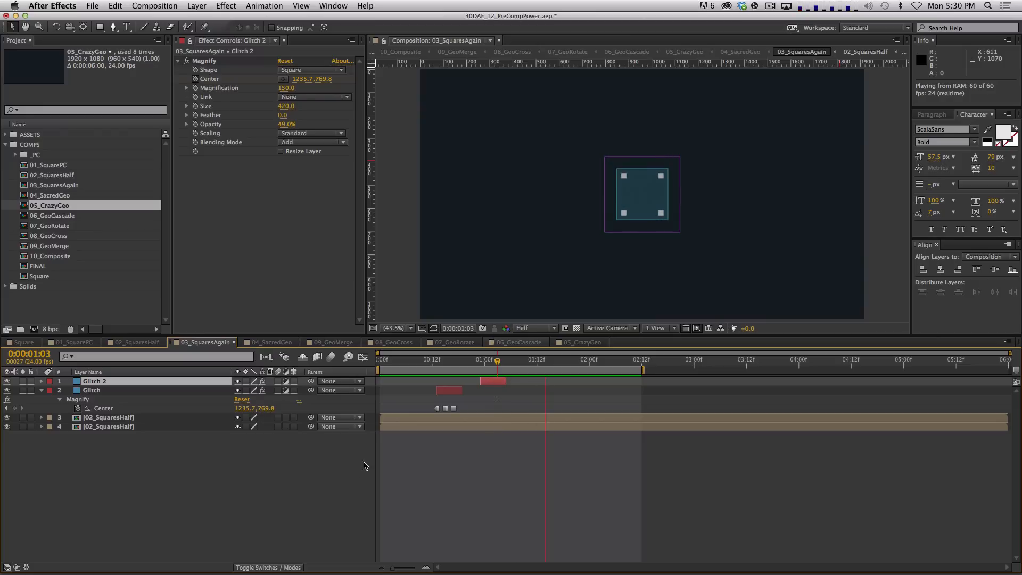
key("space")
left_click(389, 487)
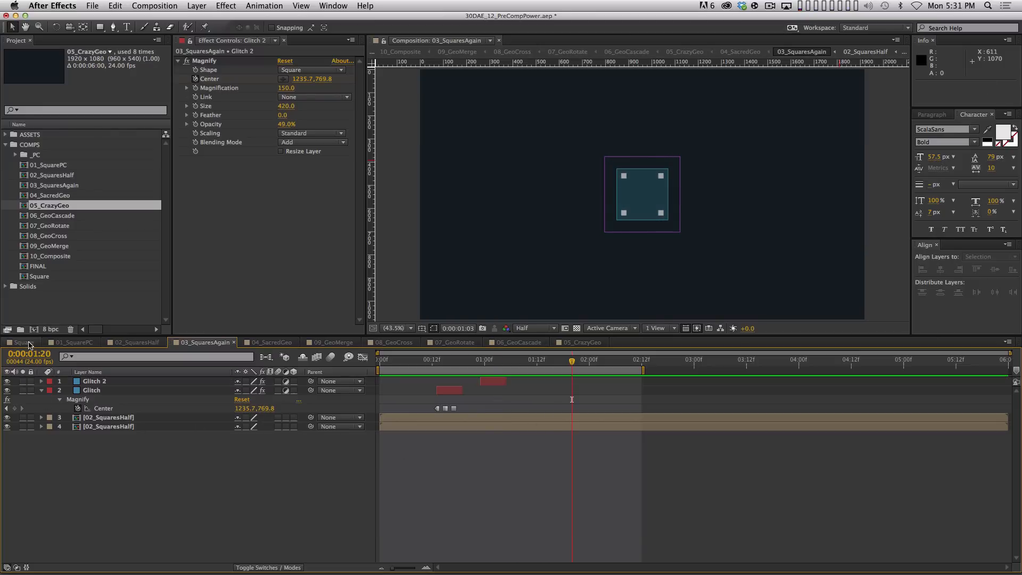
Switch to the Square comp and RAM-preview its glowing 10_Composite lattice
left_click(25, 342)
key("0")
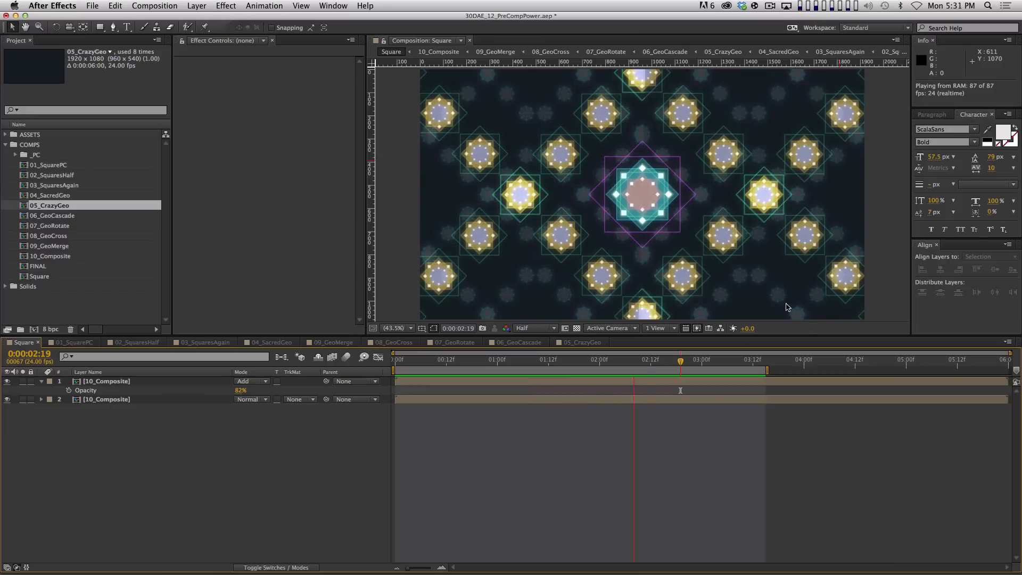
key("space")
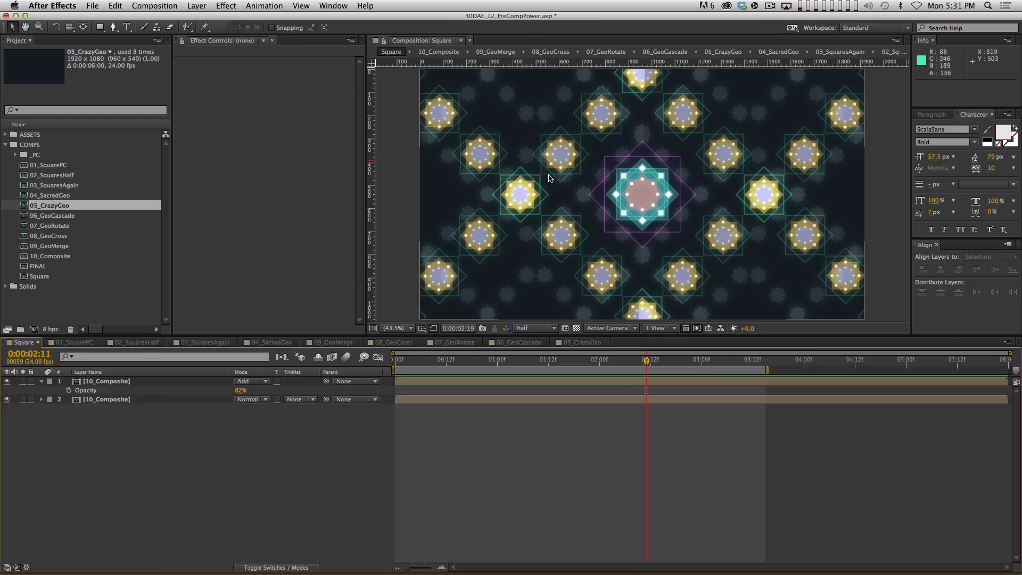
Open 10_Composite, play it from the start, and select 09_GeoMerge at 0:00:04:06
double_click(164, 383)
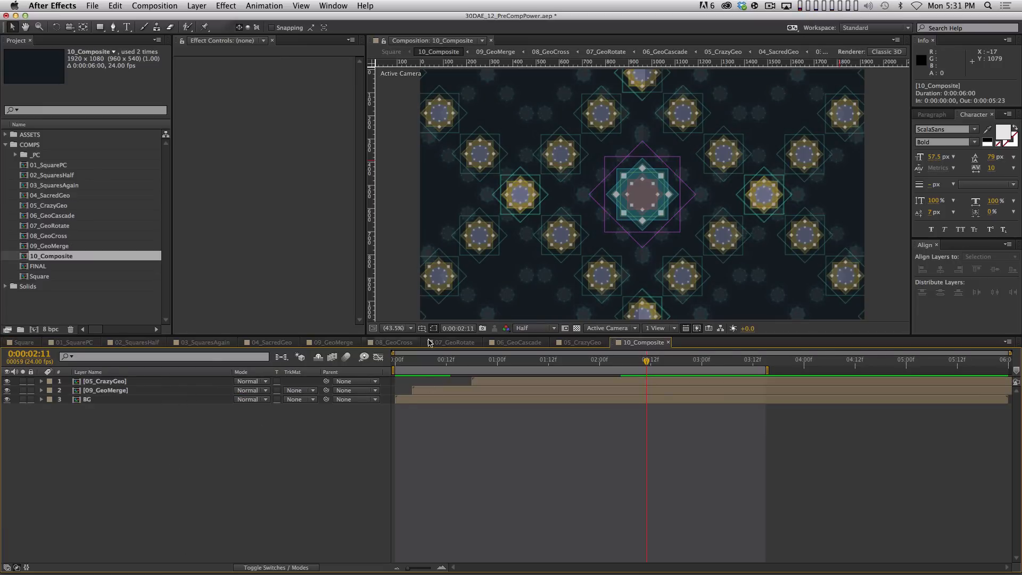
left_click_drag(515, 360, 395, 362)
key("space")
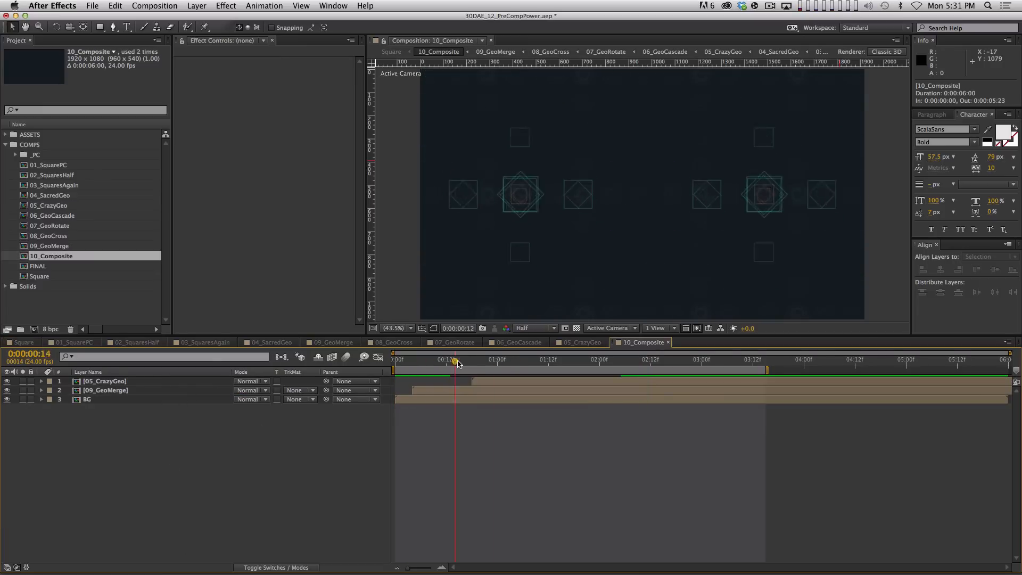
left_click(432, 394)
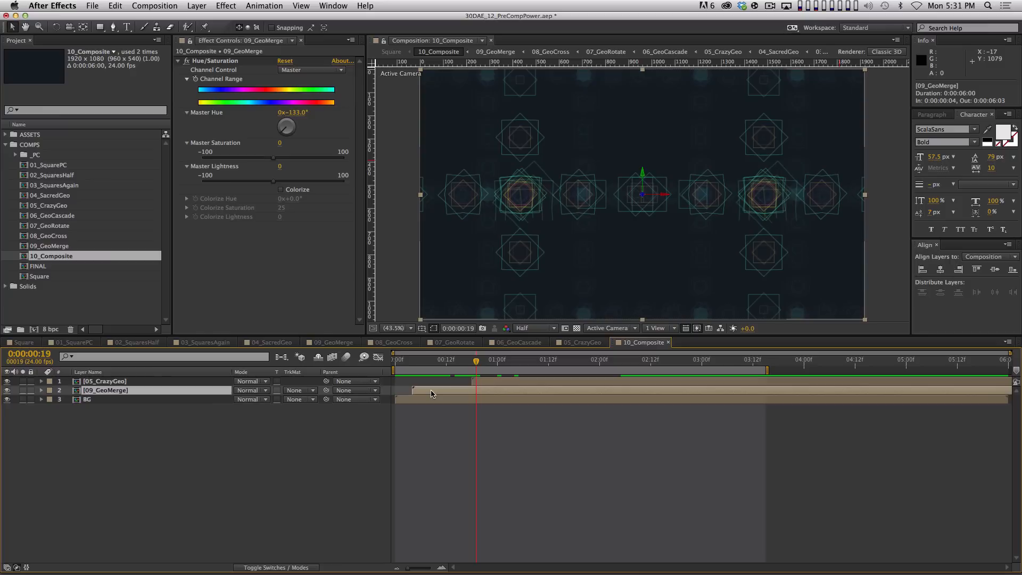
left_click(23, 390)
left_click(23, 391)
left_click_drag(560, 361, 829, 361)
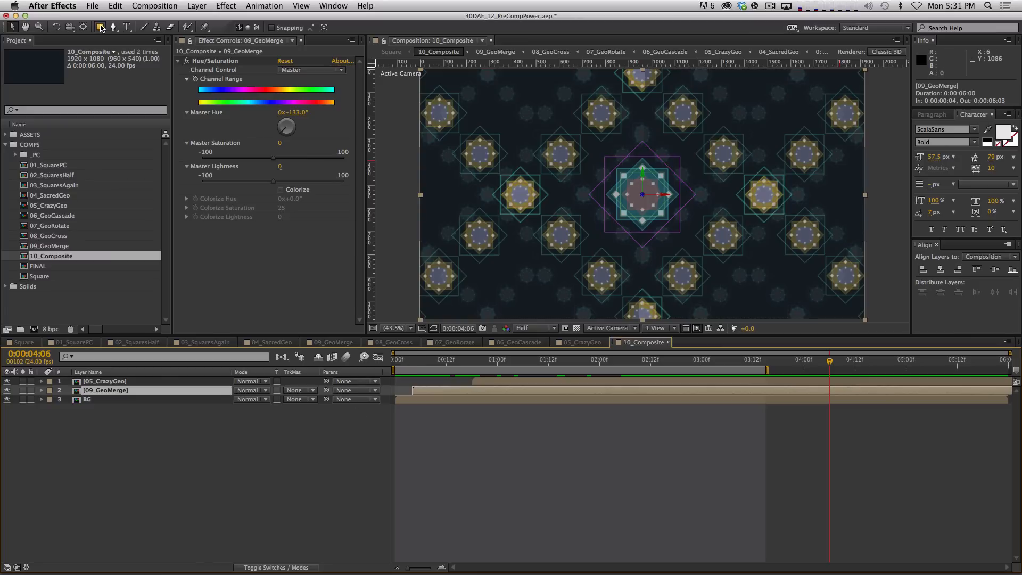
Draw an elliptical mask over the 09_GeoMerge lattice and feather it 299 px
left_click_drag(101, 28, 125, 55)
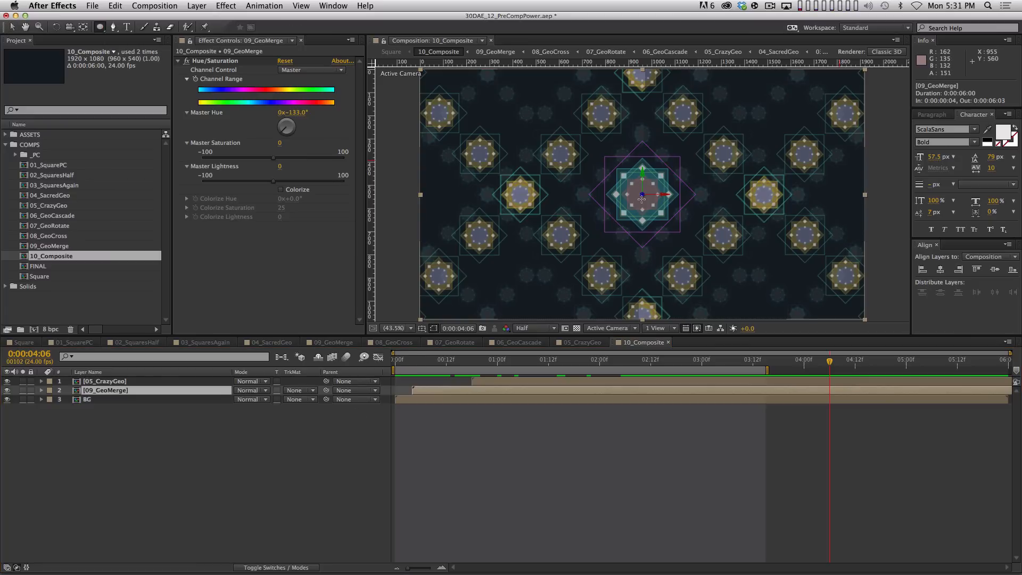
left_click_drag(641, 194, 848, 313)
key("super+f")
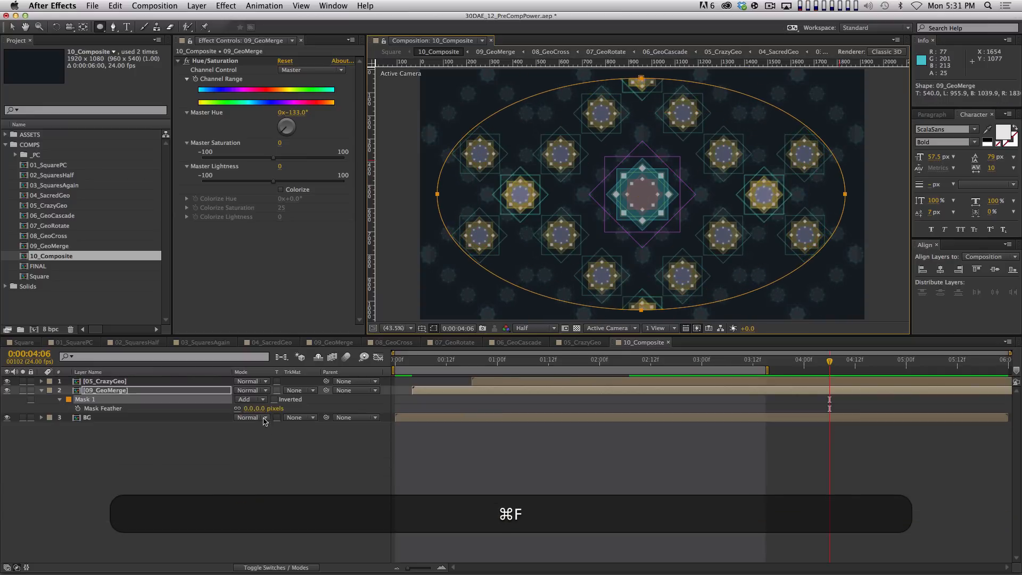
left_click_drag(275, 408, 408, 399)
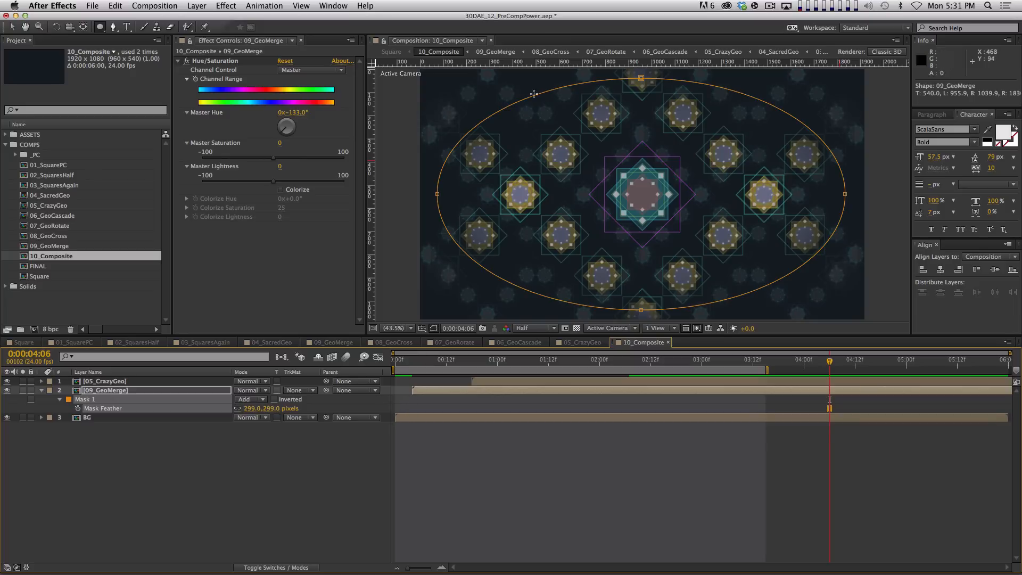
left_click(161, 468)
Try a lower 09_GeoMerge opacity, then darken it to -31 Master Lightness
left_click(148, 393)
key("t")
left_click_drag(243, 400, 349, 386)
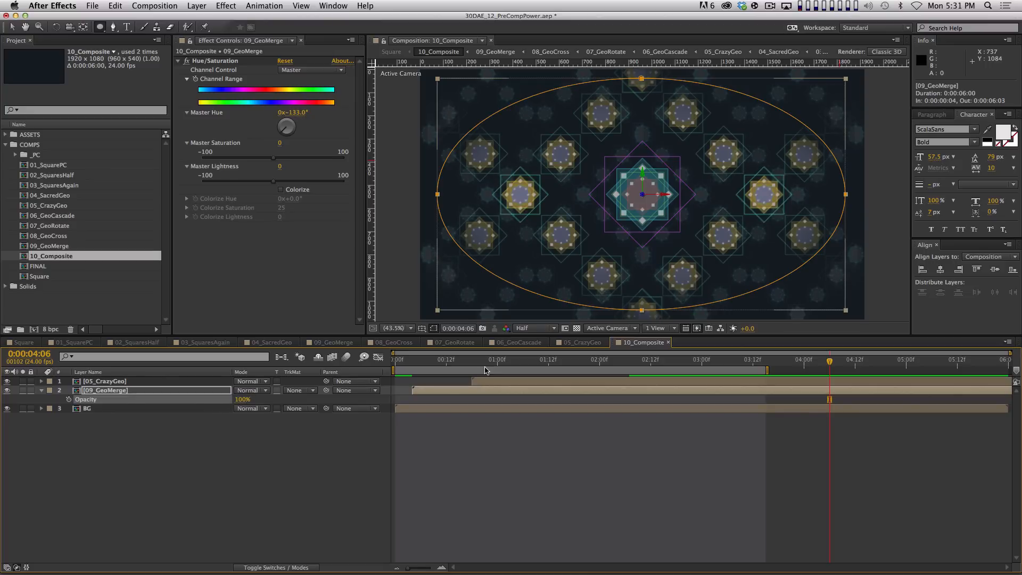
left_click(307, 508)
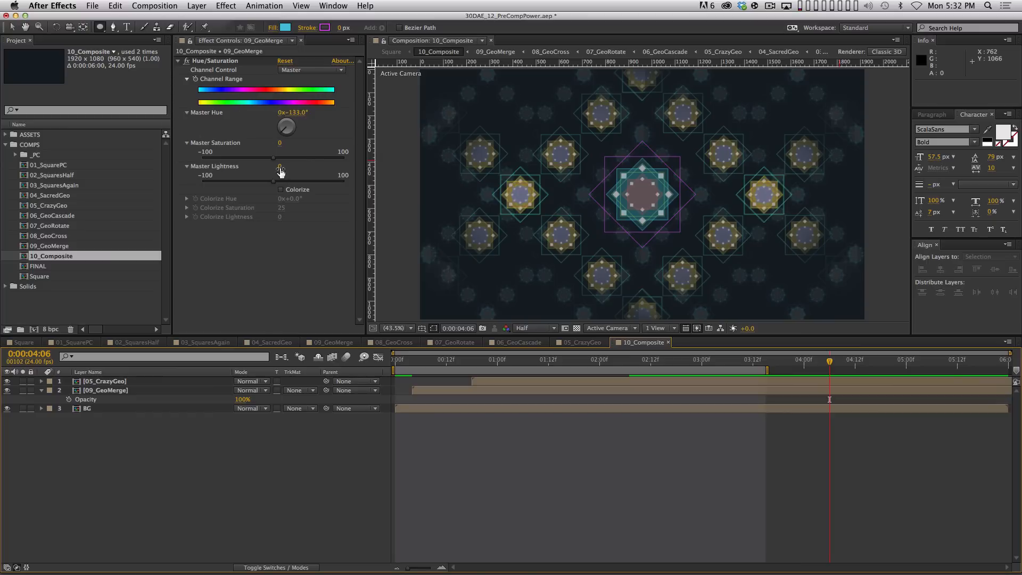
left_click_drag(280, 172, 264, 169)
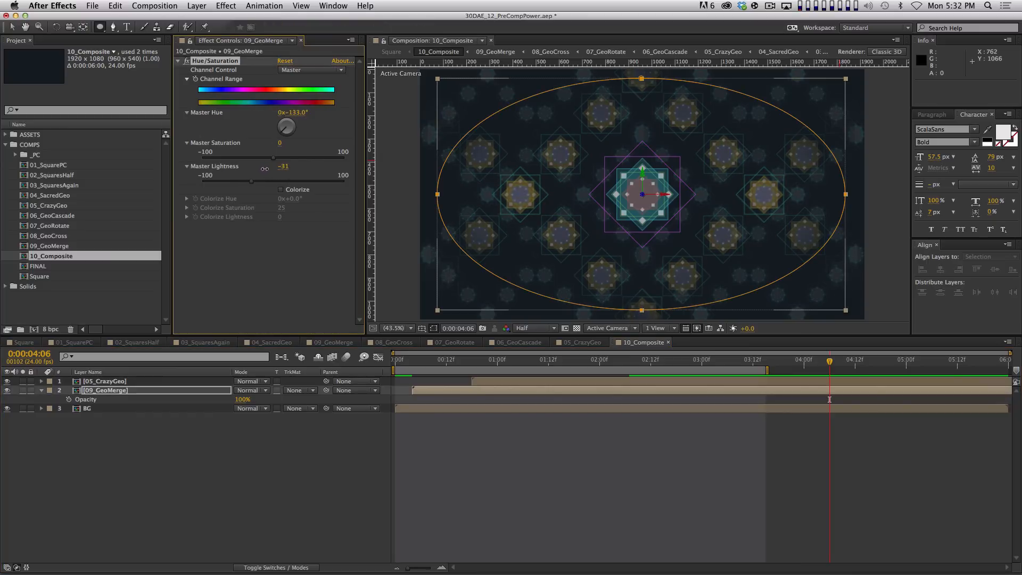
left_click(123, 408)
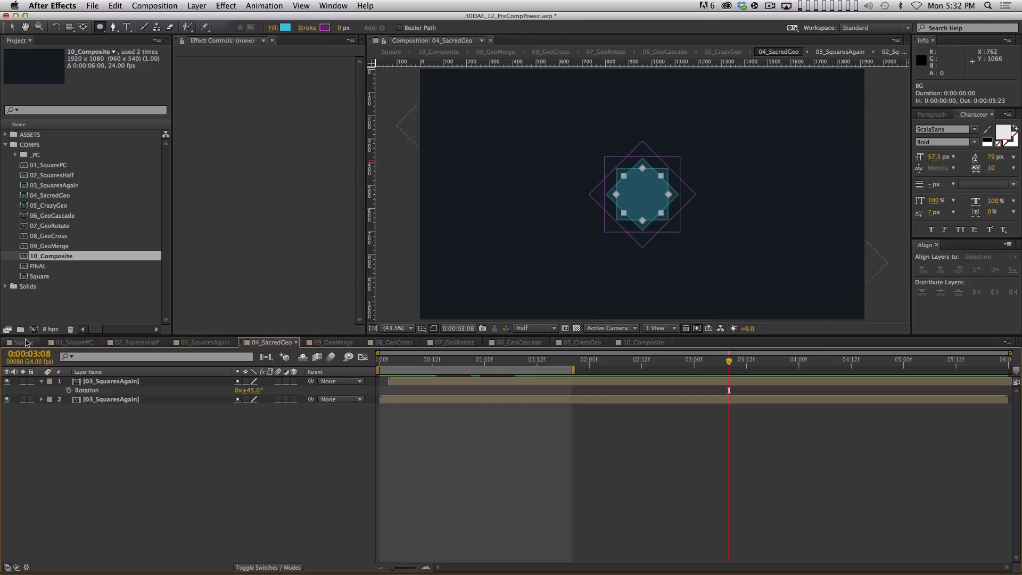
Fade the BG layer in 10_Composite down to 9% opacity
left_click(645, 342)
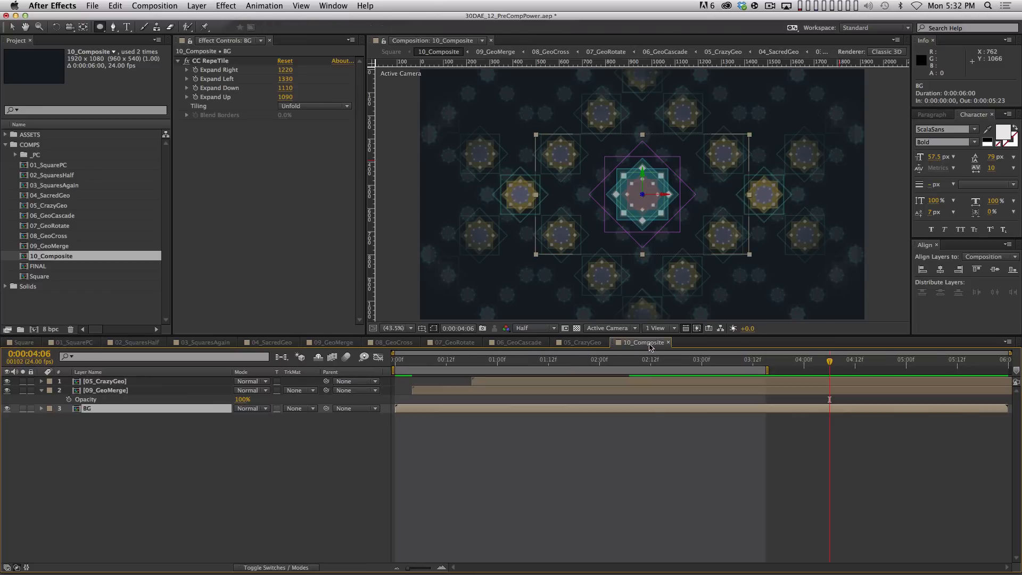
key("t")
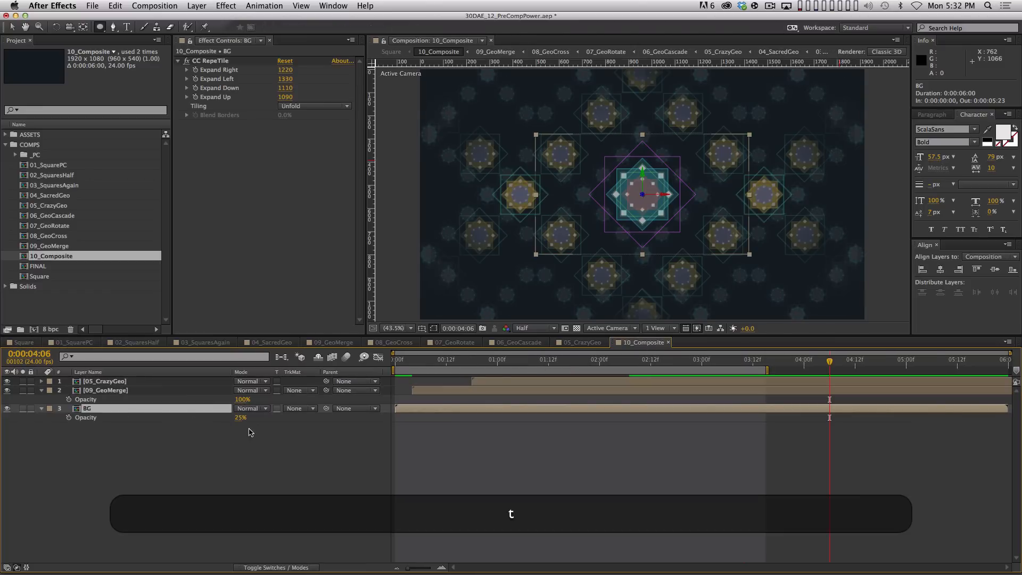
left_click_drag(238, 422, 80, 444)
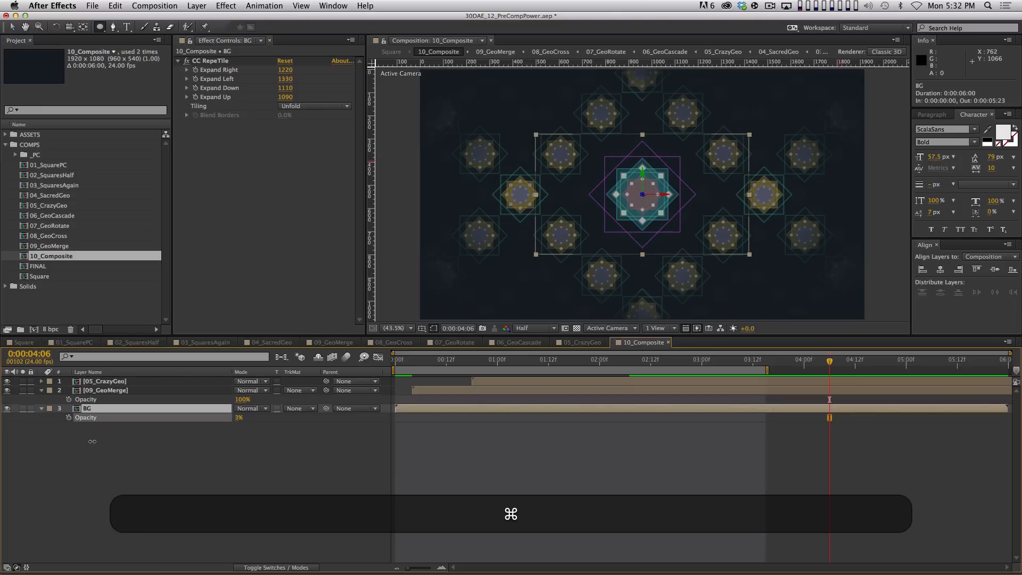
left_click(136, 450)
Preview the Square comp's animation, then return to 10_Composite with BG selected
left_click(23, 343)
key("KP_0")
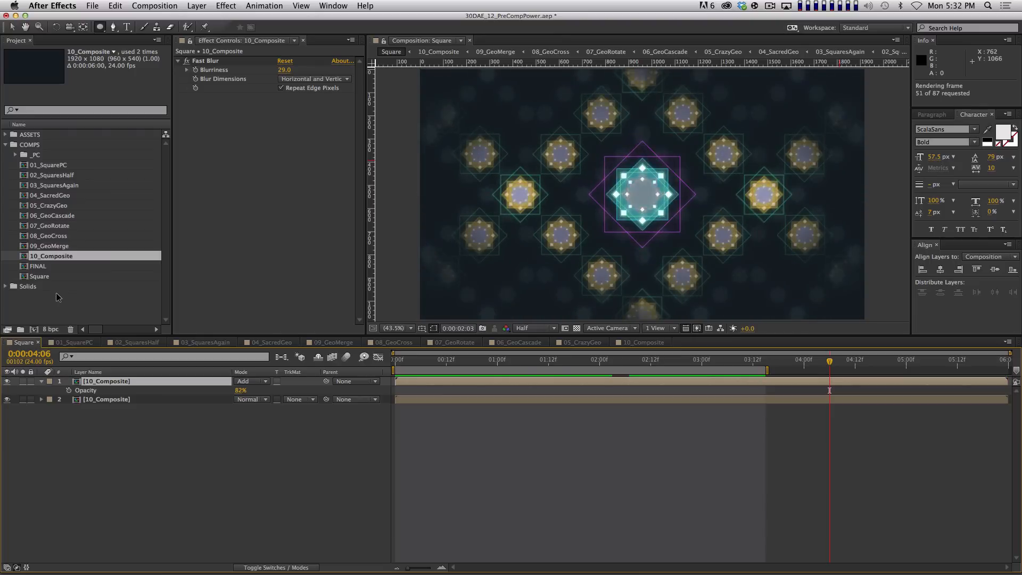
key("End")
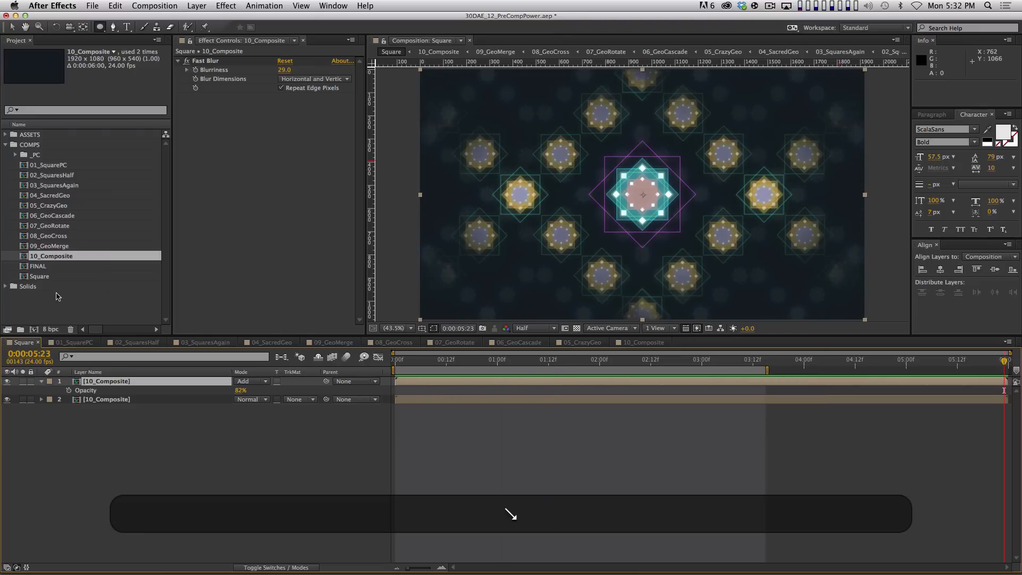
key("KP_0")
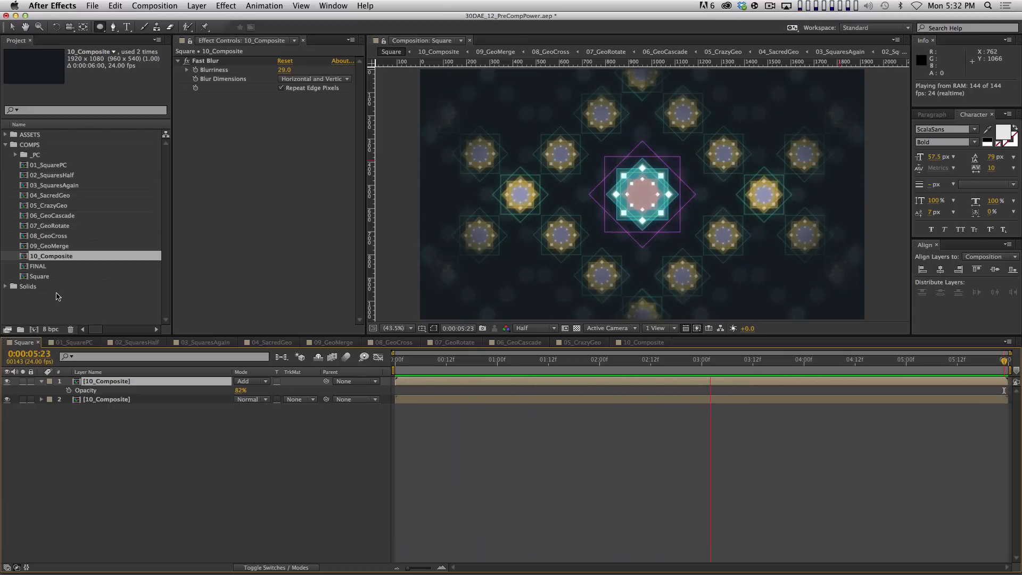
key("space")
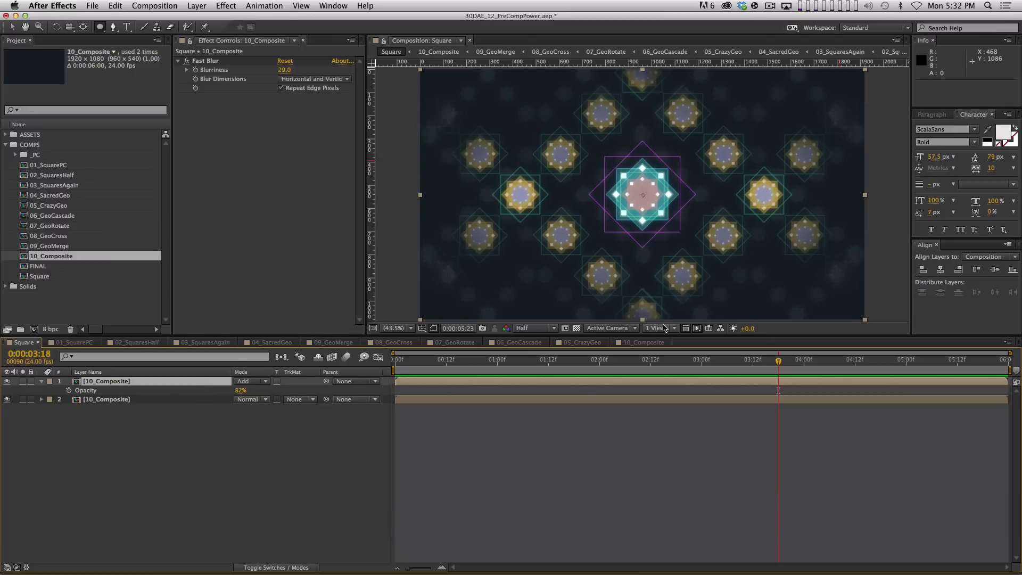
left_click(643, 342)
left_click(134, 410)
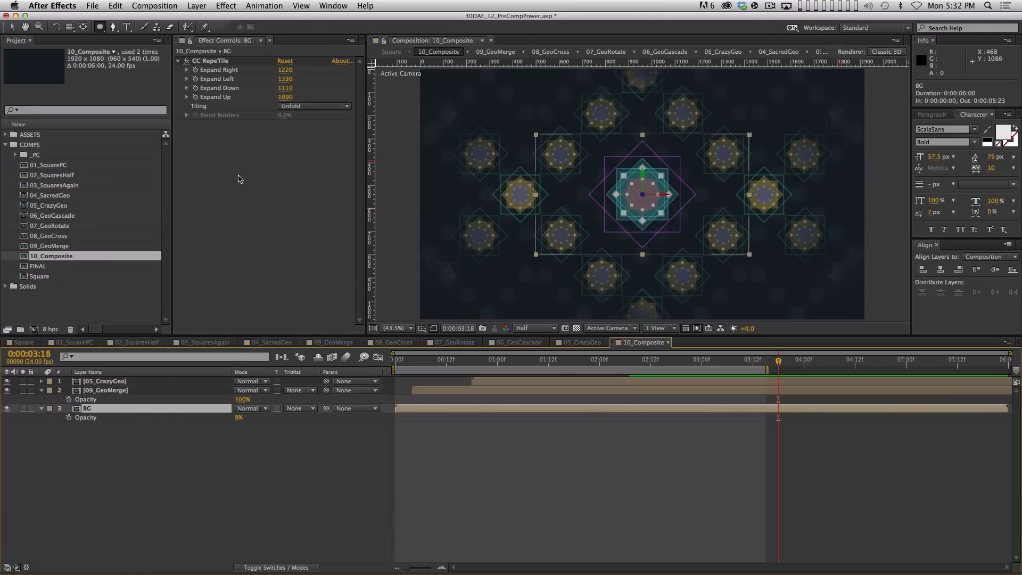
Add a new Camera 1 and move it to the top of the layer stack
left_click(197, 6)
mouse_move(212, 19)
left_click(366, 53)
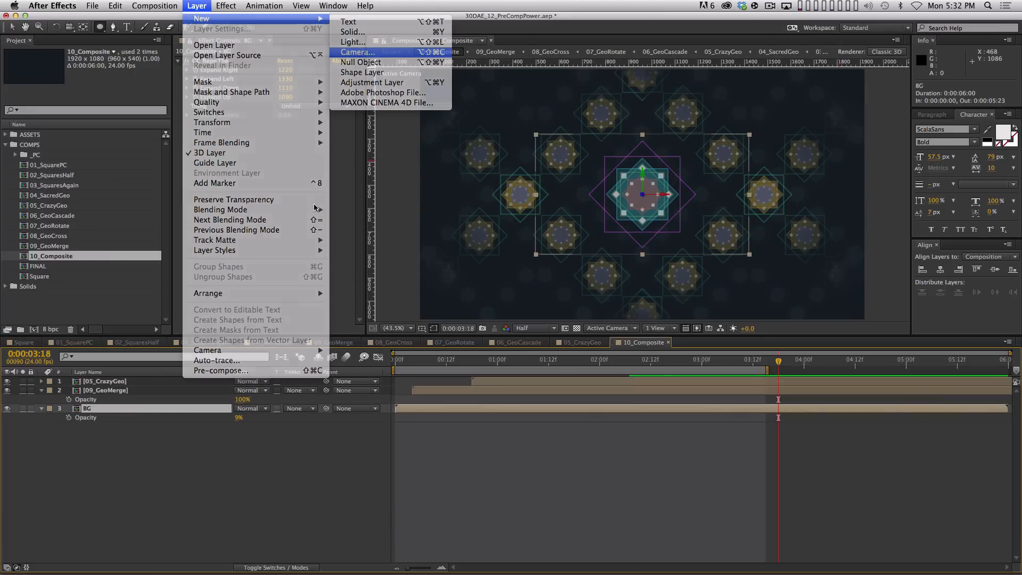
key("Return")
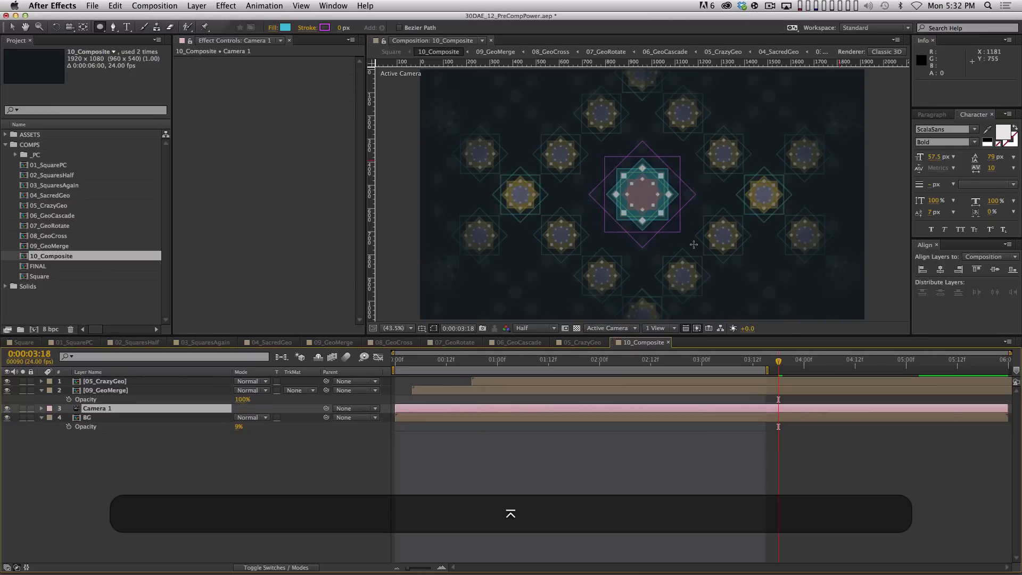
left_click_drag(114, 409, 126, 357)
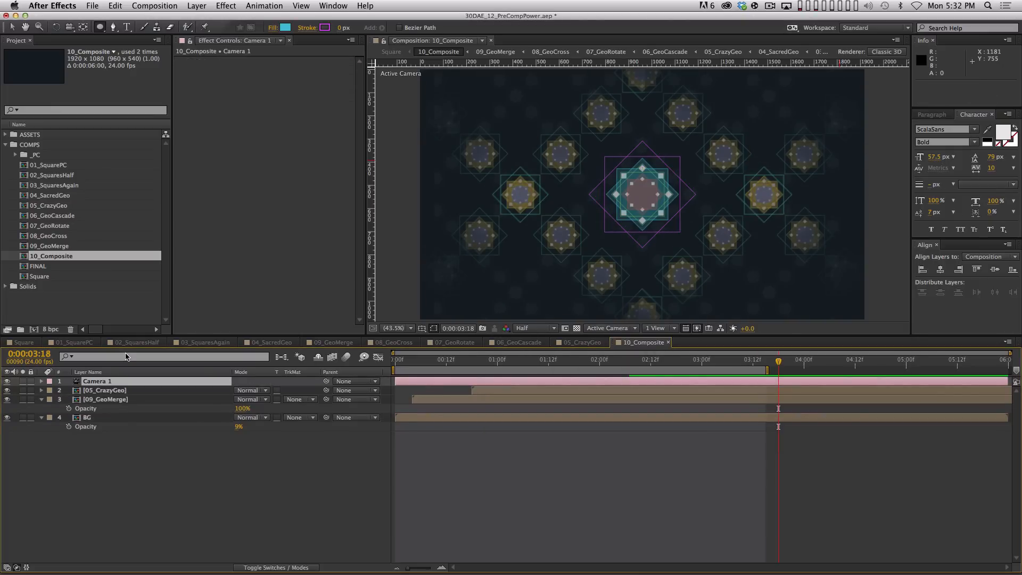
Set first-frame keyframes for Camera 1's Position and Z Rotation, then go to the end
key("Home")
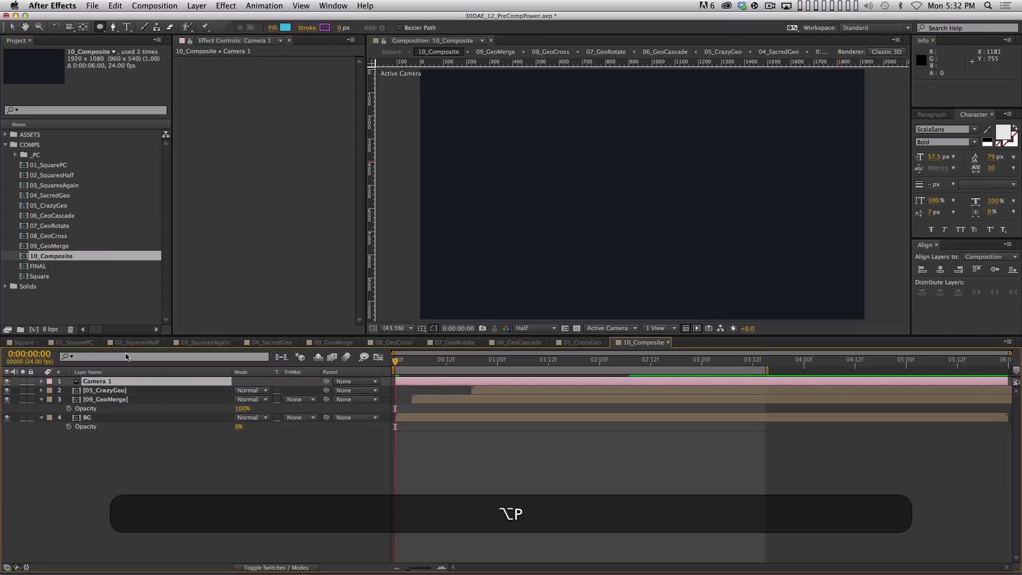
key("alt+p")
key("r")
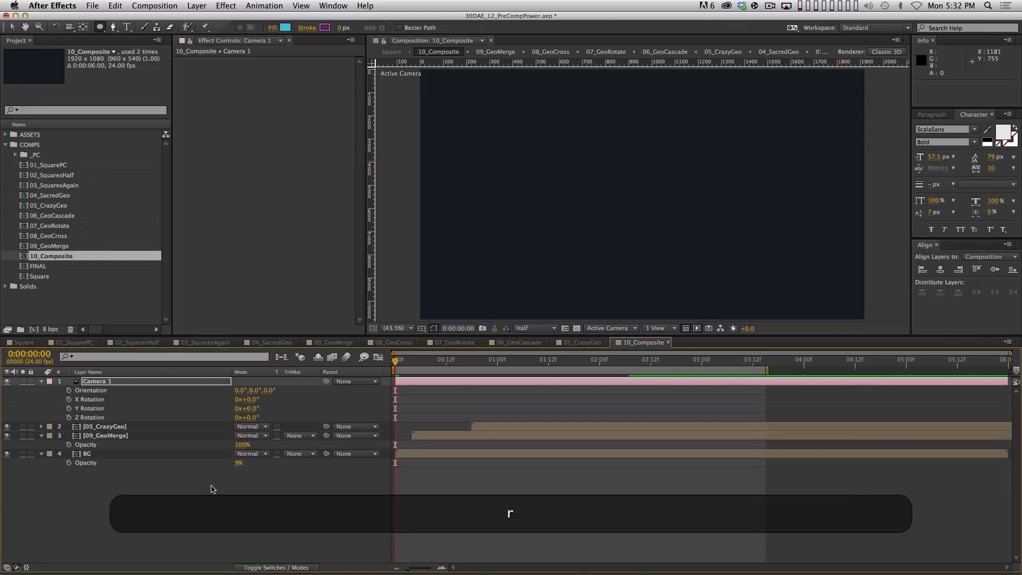
left_click(69, 418)
key("u")
key("End")
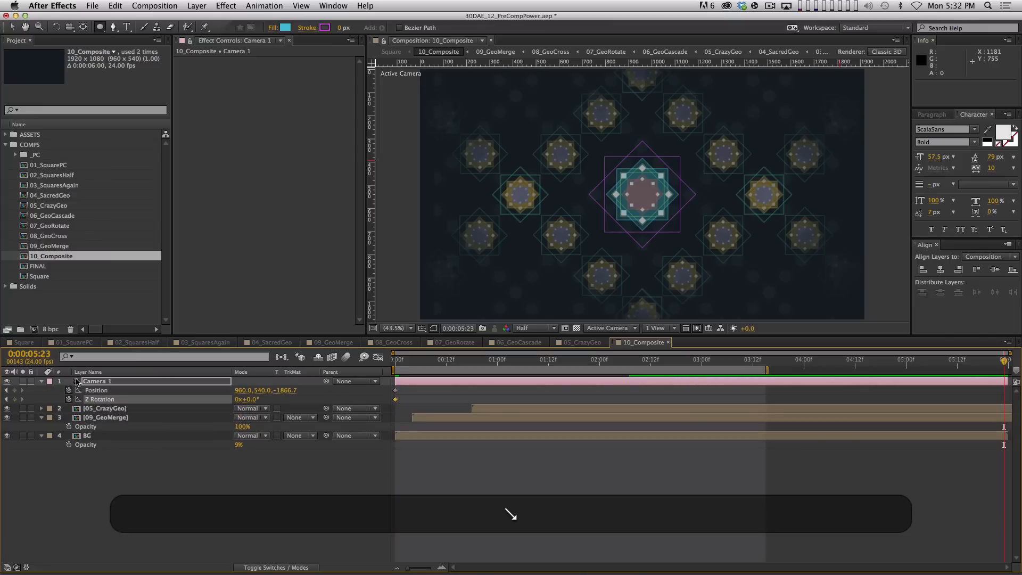
Push Camera 1 in to Position Z -1556.7 and rotate it 6.2° on Z
left_click_drag(286, 391, 300, 393)
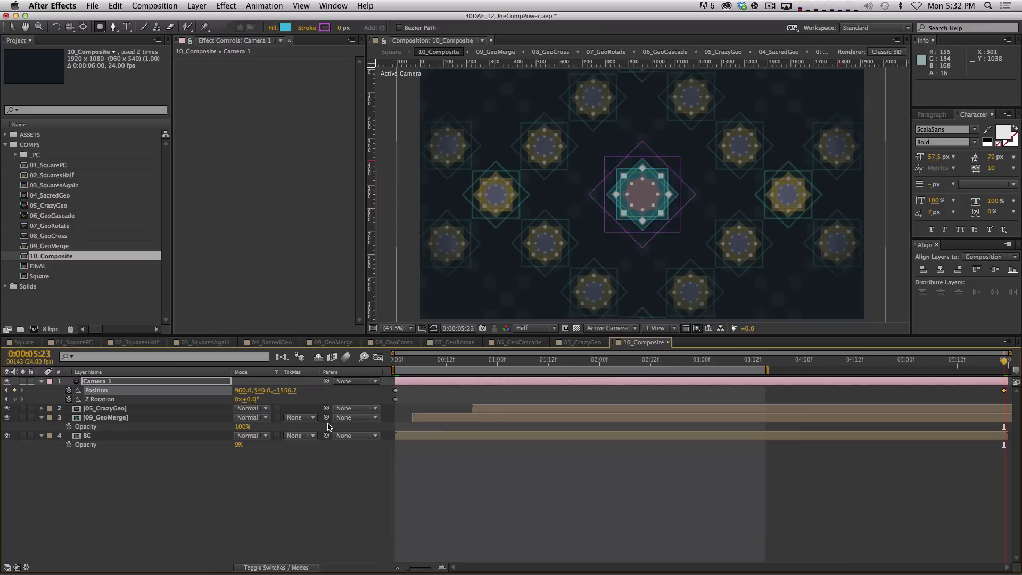
key("F4")
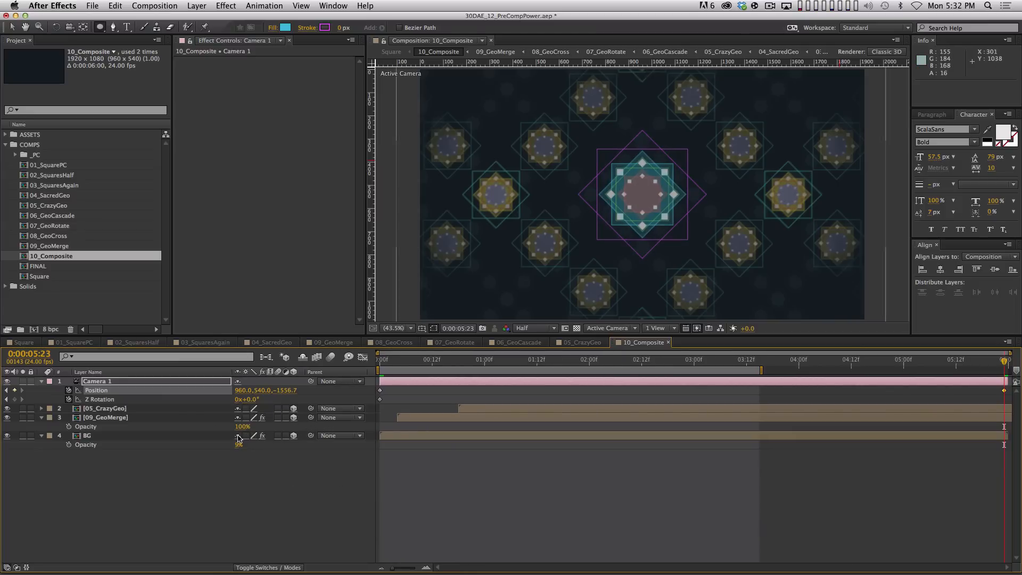
key("super")
left_click_drag(250, 403, 285, 399)
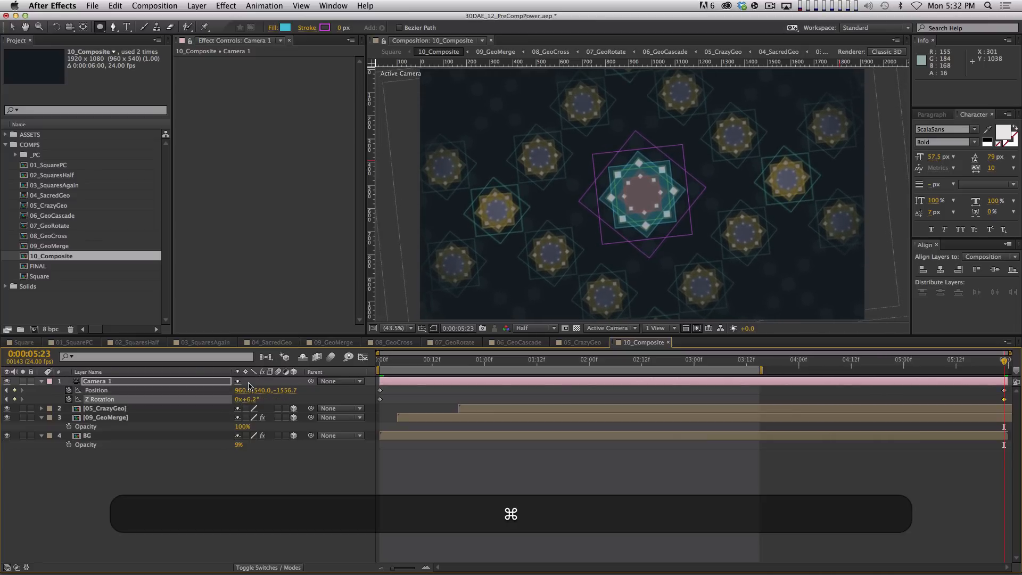
Bring 05_CrazyGeo closer and scale it to 68%, preview, then return to Square
left_click(159, 409)
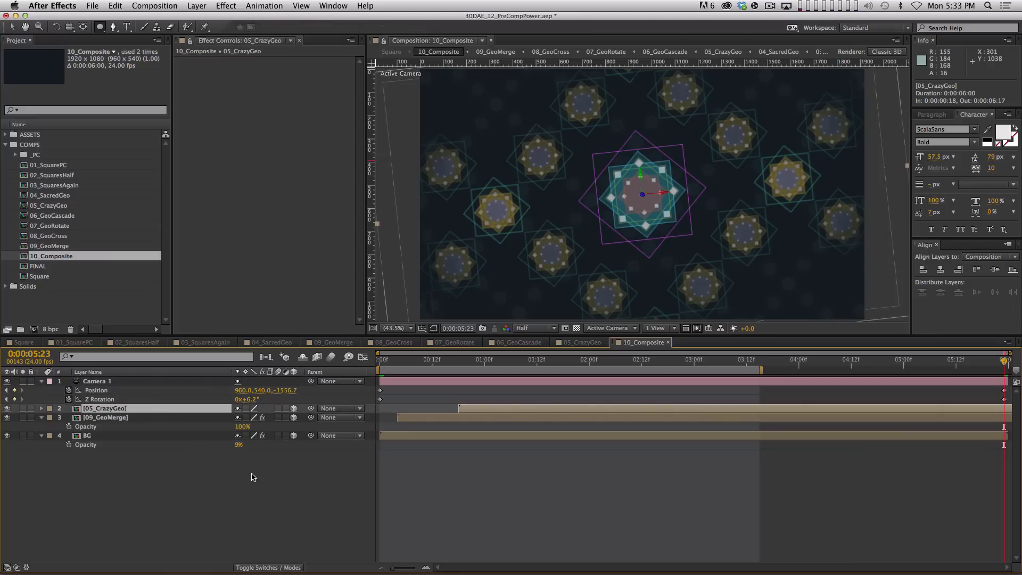
key("p")
mouse_move(282, 418)
left_mouse_down()
mouse_move(258, 425)
mouse_move(276, 418)
left_mouse_up()
key("s")
left_click(300, 462)
key("KP_0")
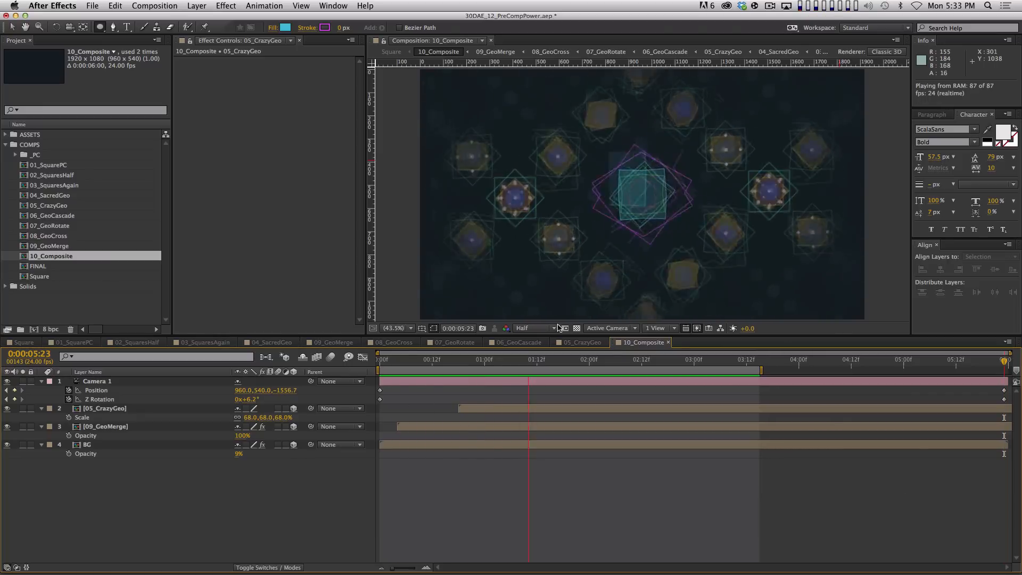
key("space")
left_click(39, 345)
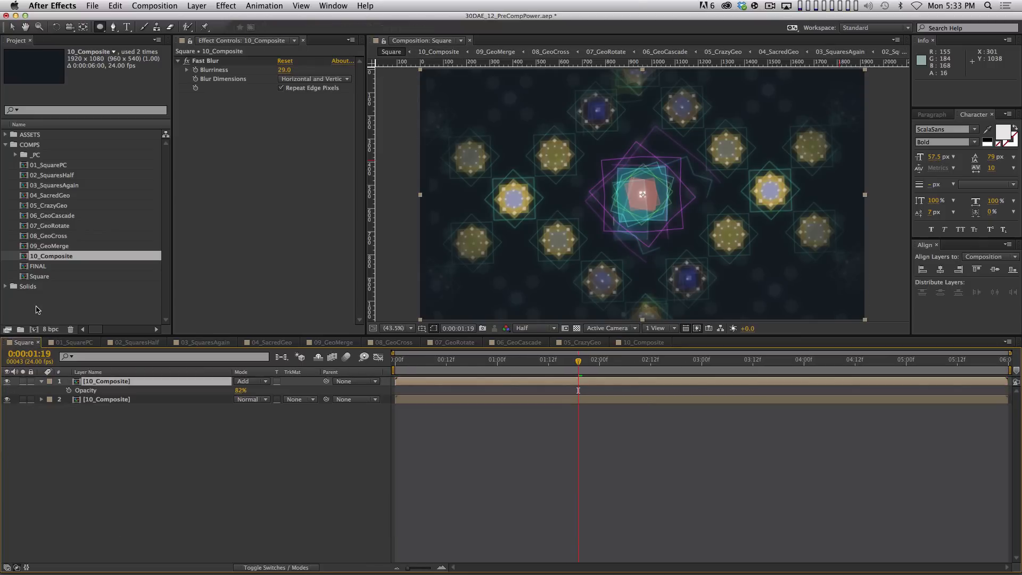
RAM-preview the Square comp, collapse its properties, and start a new 1920×1080 solid
key("0")
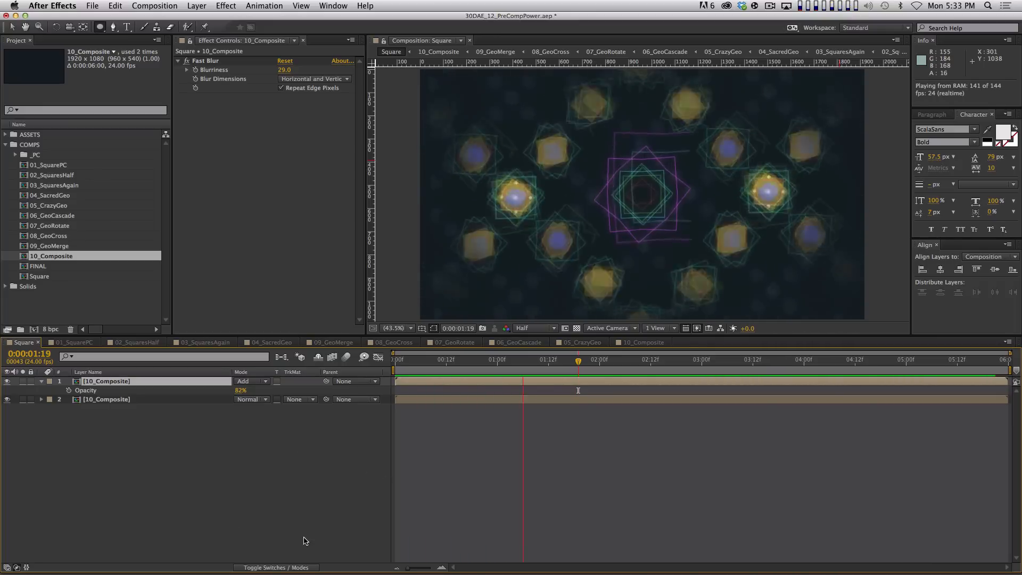
key("space")
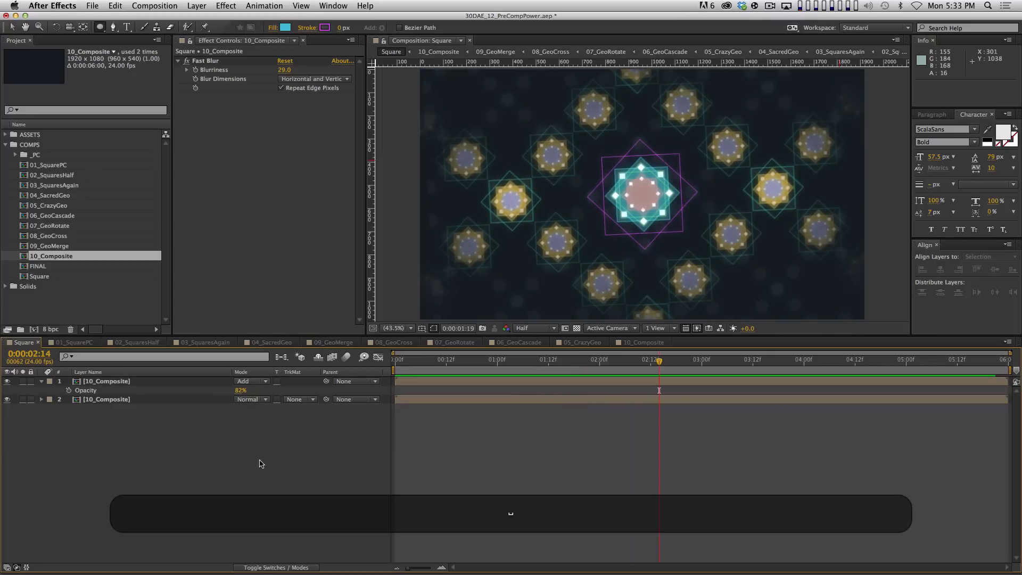
key("shift+super+grave")
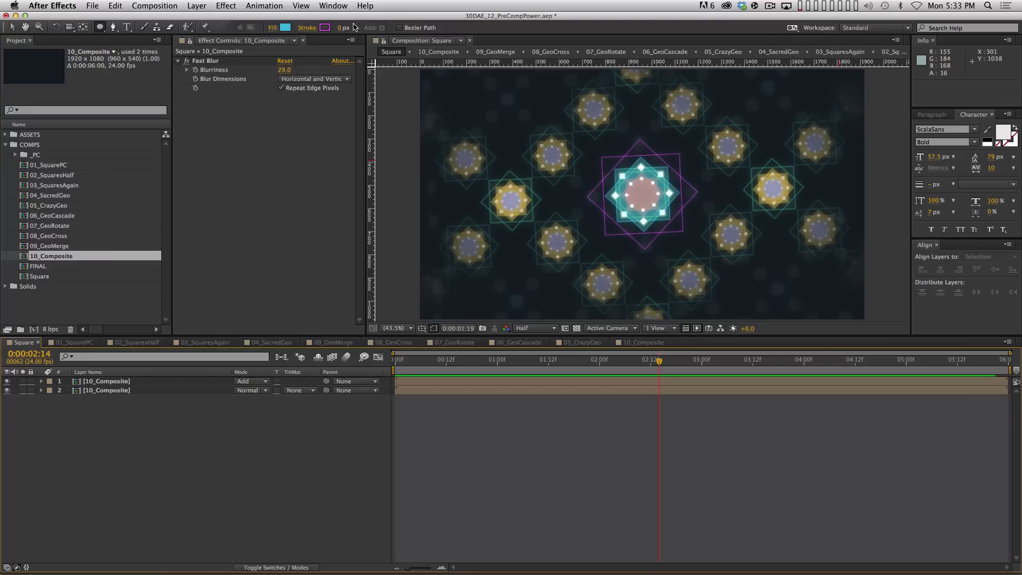
key("super+y")
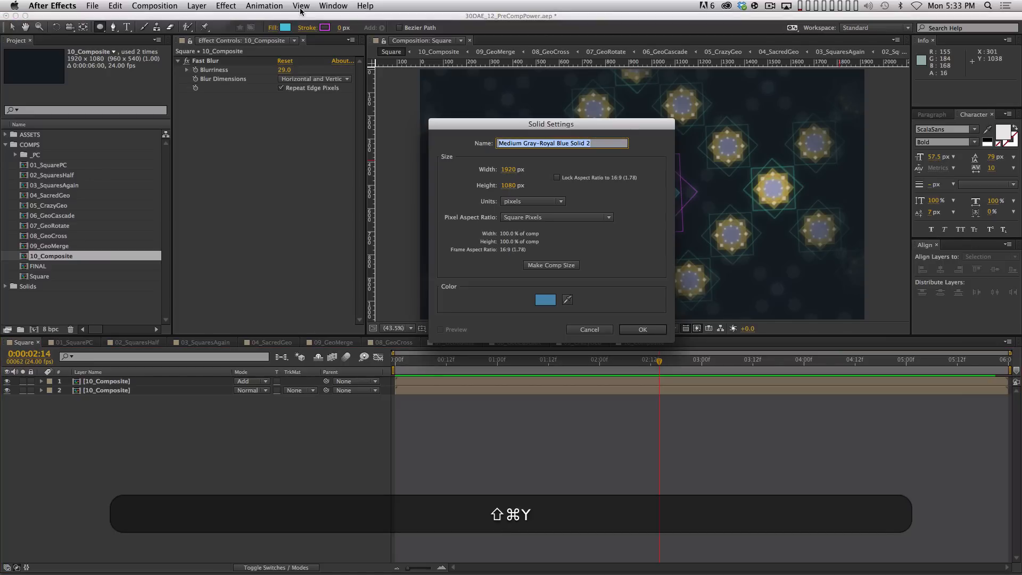
Name the new solid 'Adjustment' and turn it into an adjustment layer
type("Adjustment")
key("Return")
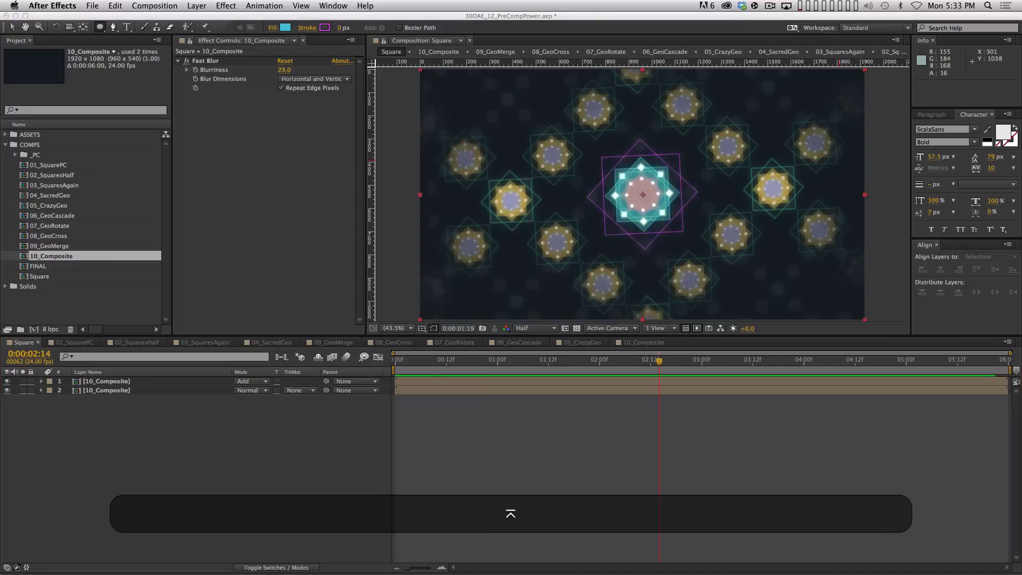
key("F4")
left_click(286, 382)
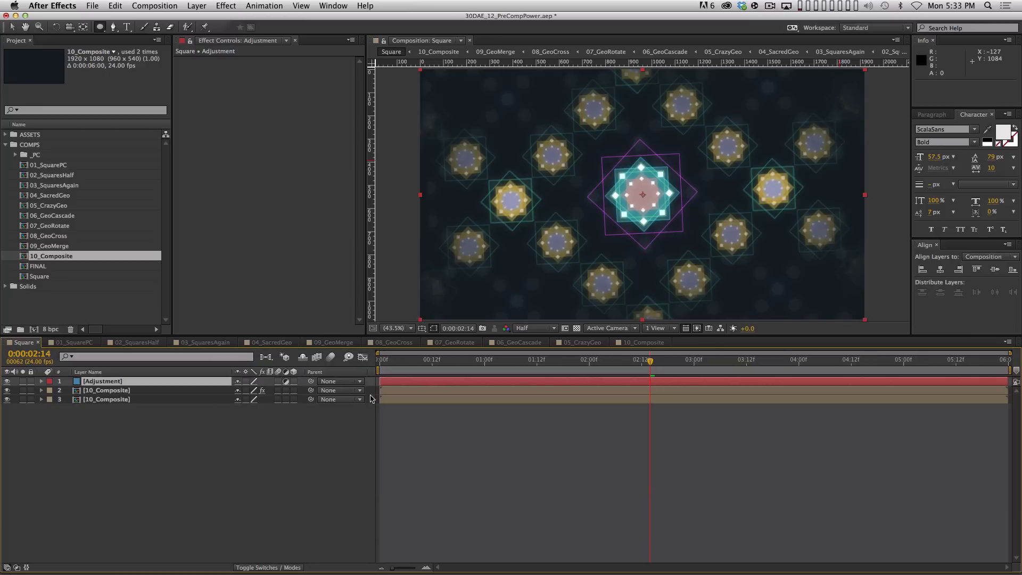
Apply Optics Compensation with Field of View 46.1 and preview the distorted comp
left_click(230, 5)
mouse_move(277, 116)
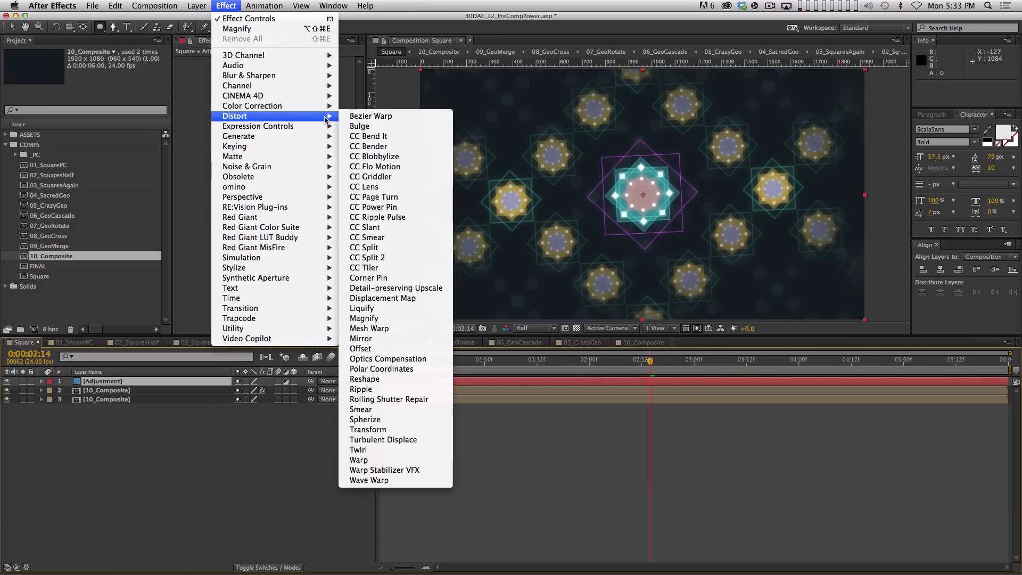
left_click(420, 359)
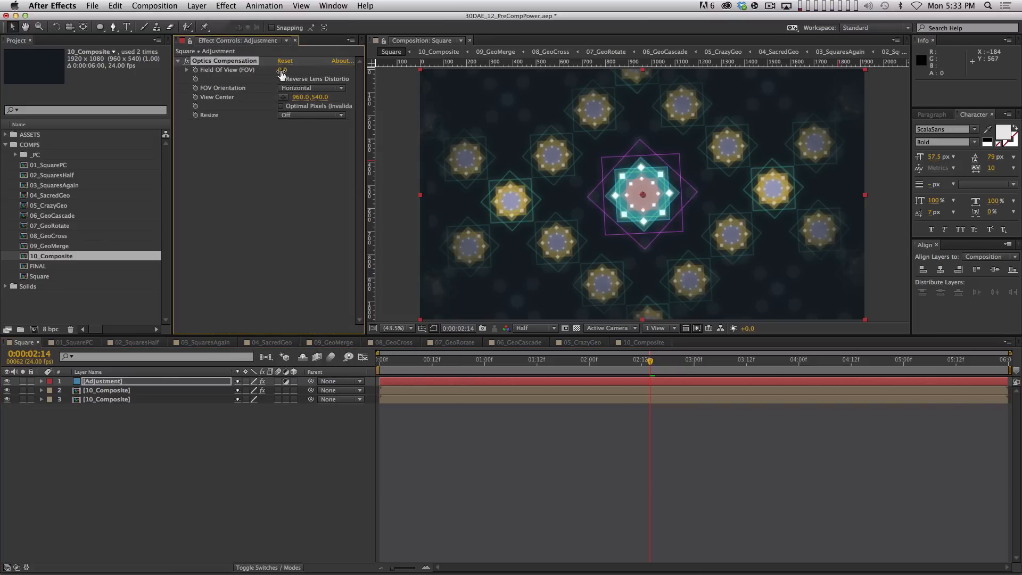
left_click_drag(390, 63, 542, 82)
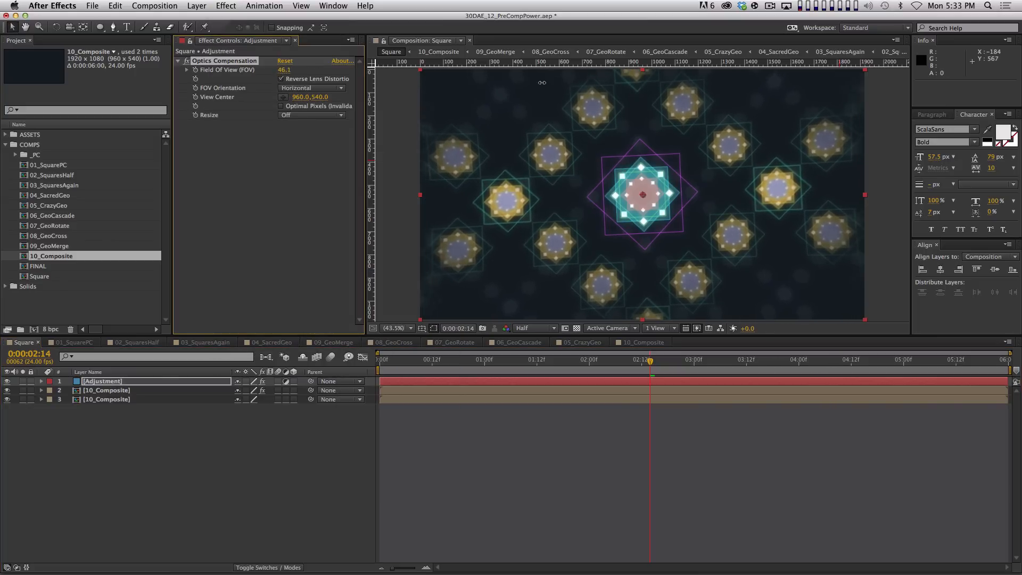
left_click(541, 437)
key("KP_0")
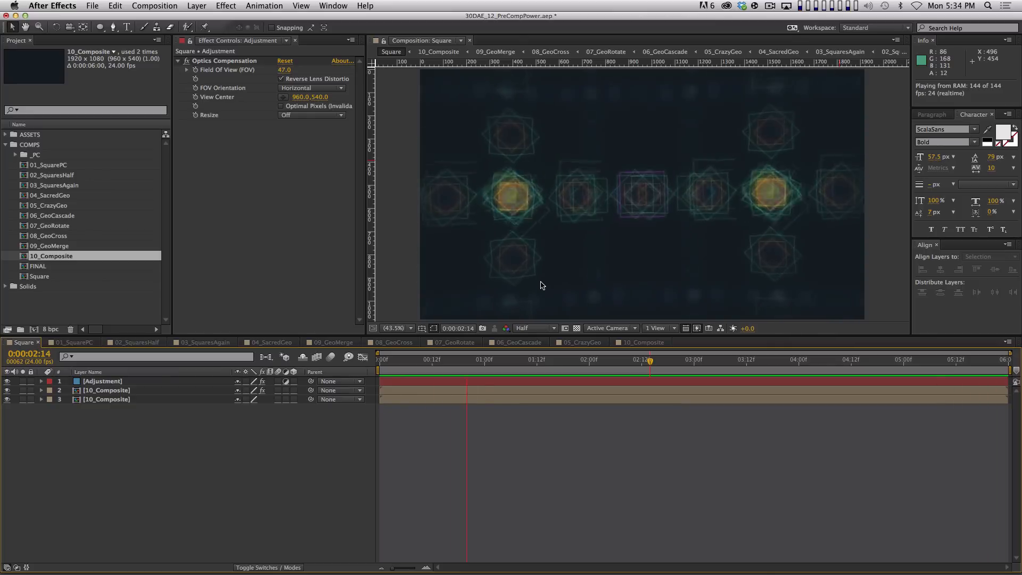
Stop the preview and open the 01_SquarePC comp
key("space")
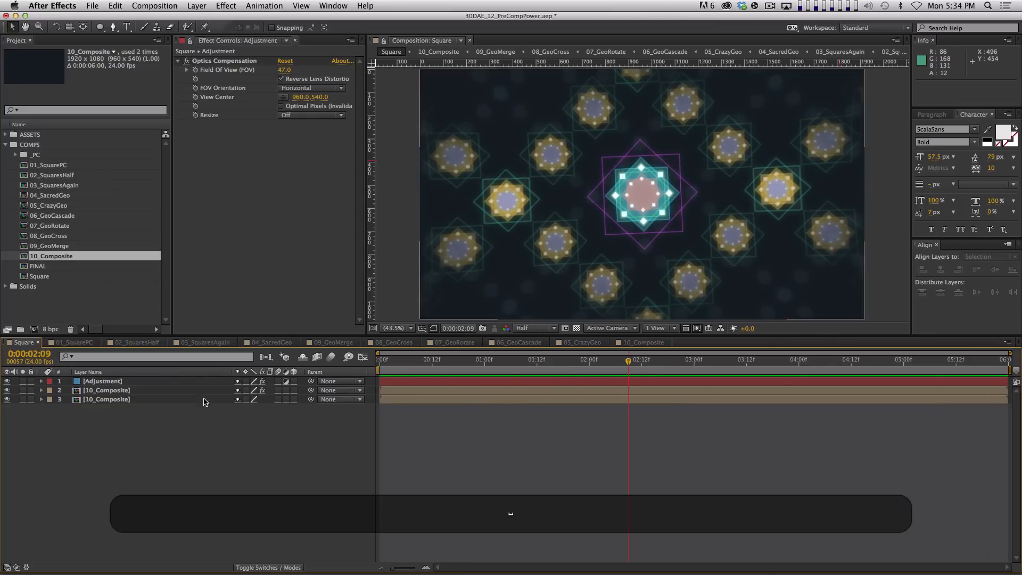
left_click(74, 343)
key("KP_0")
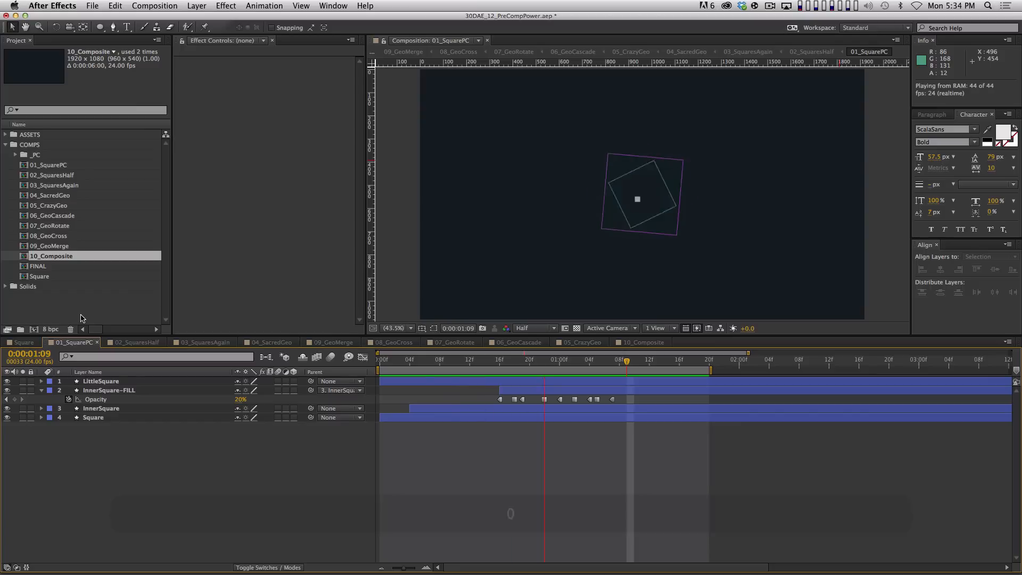
key("space")
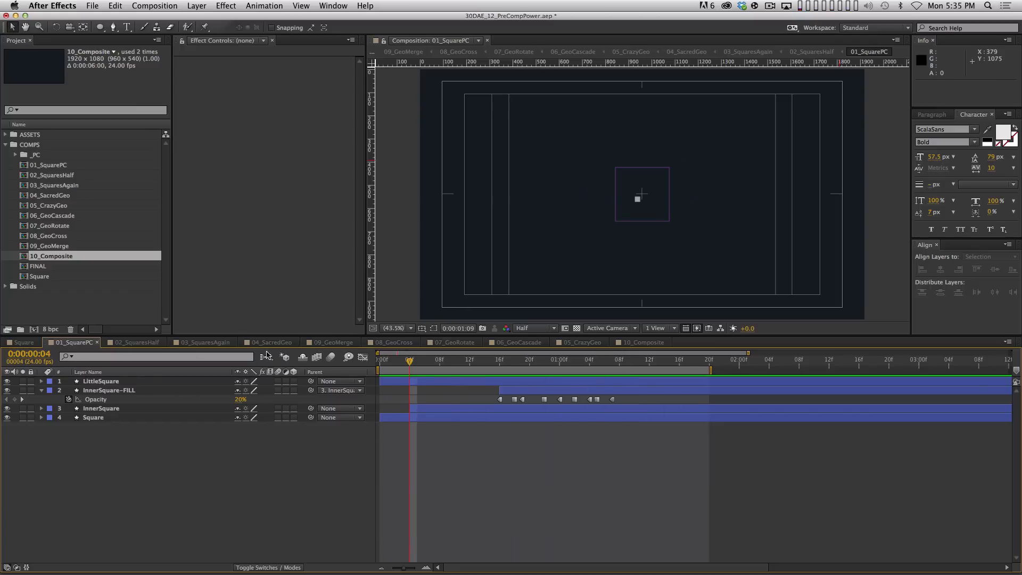
left_click(25, 341)
key("KP_0")
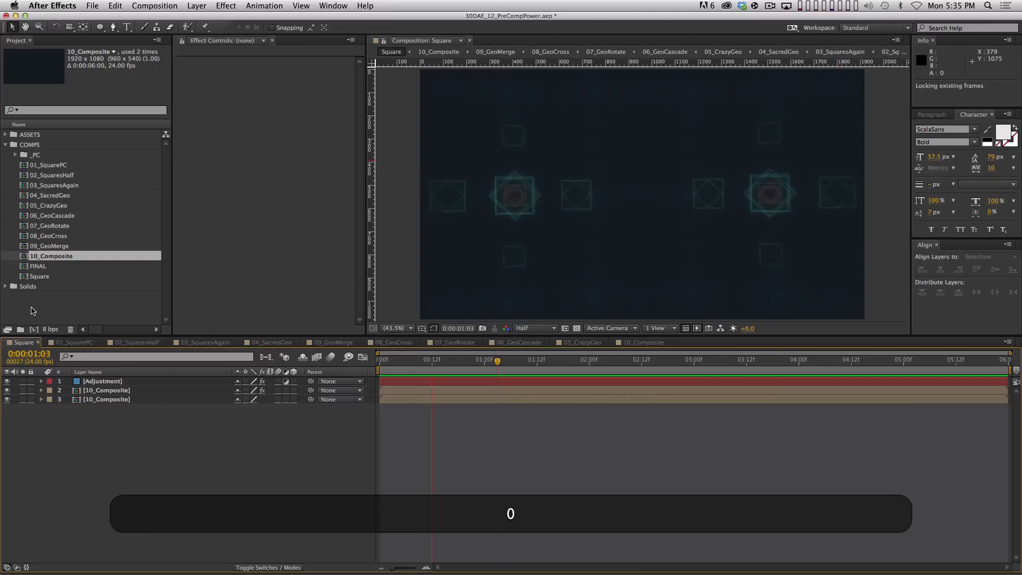